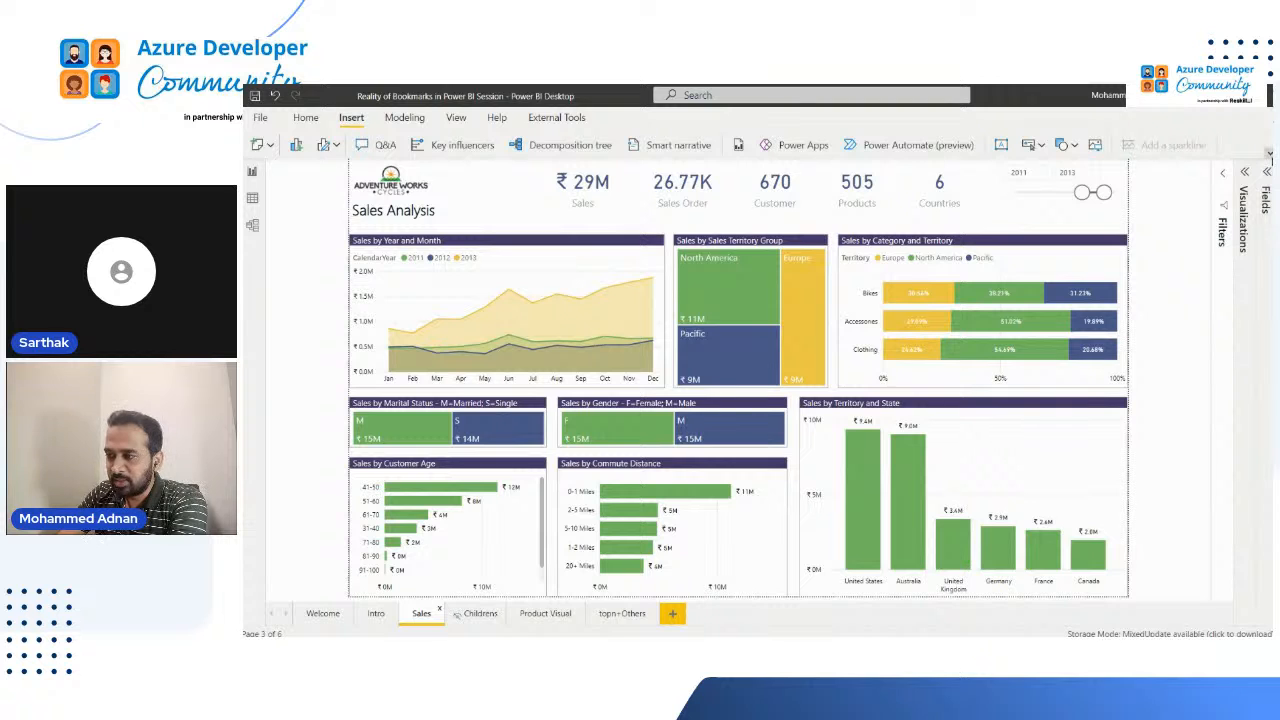
Step: Show the Bookmarks and Selection panes and expand the Visualizations and Fields panes
left_click(1268, 153)
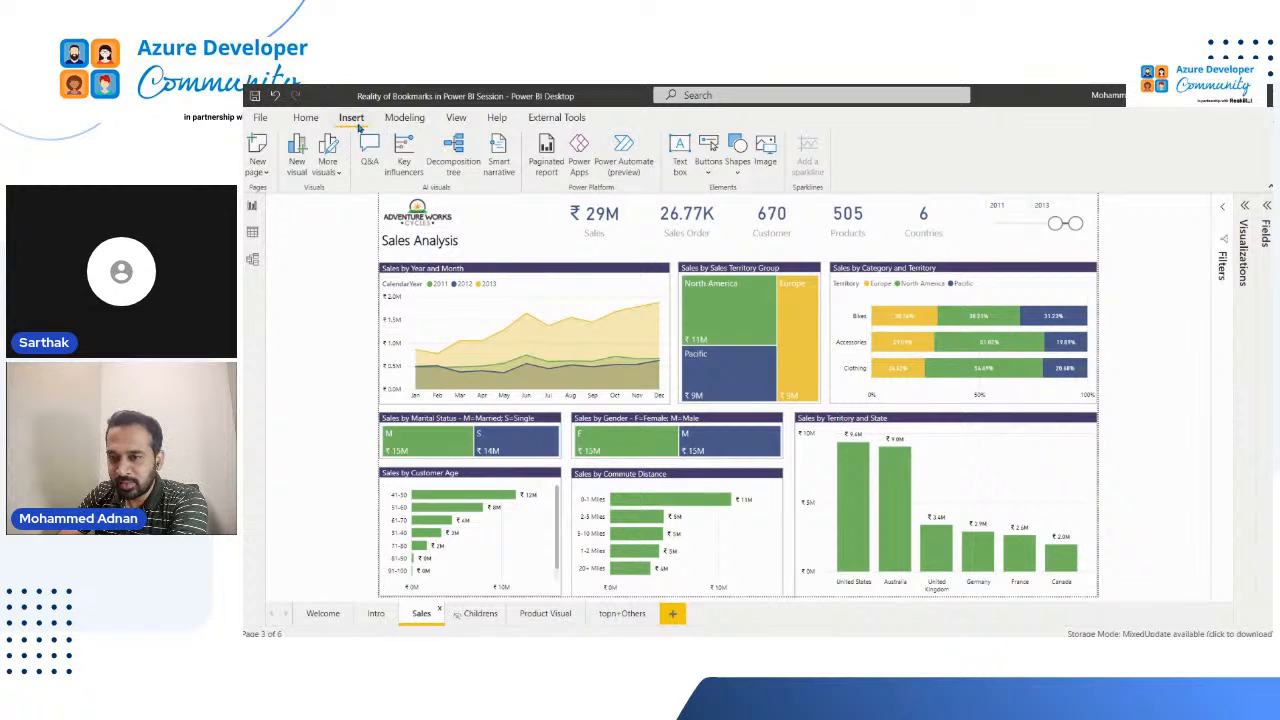
left_click(456, 119)
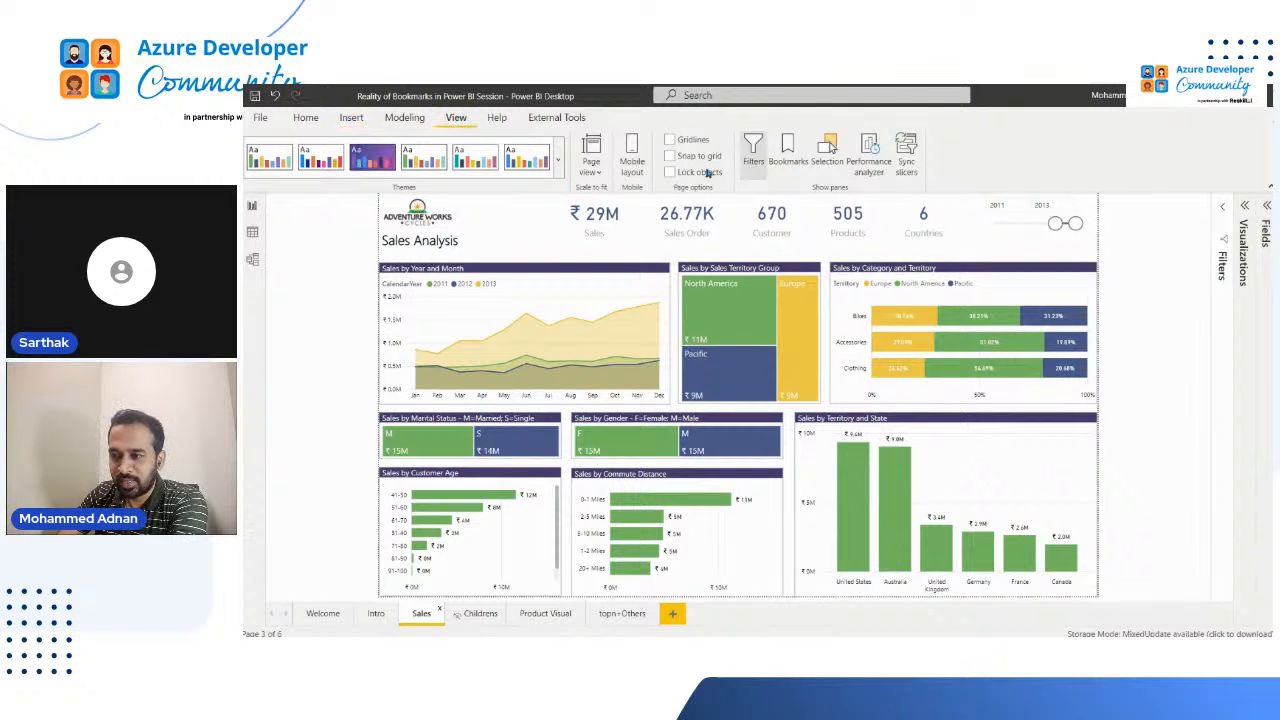
left_click(828, 150)
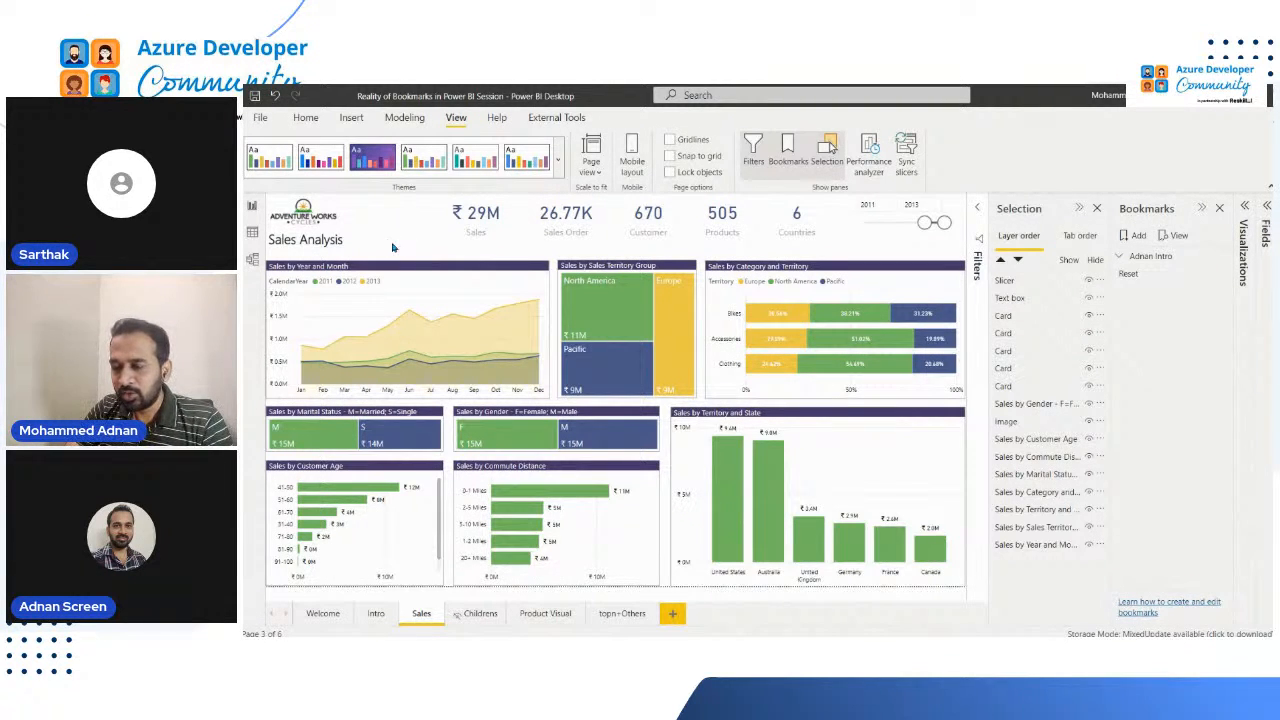
left_click(1246, 247)
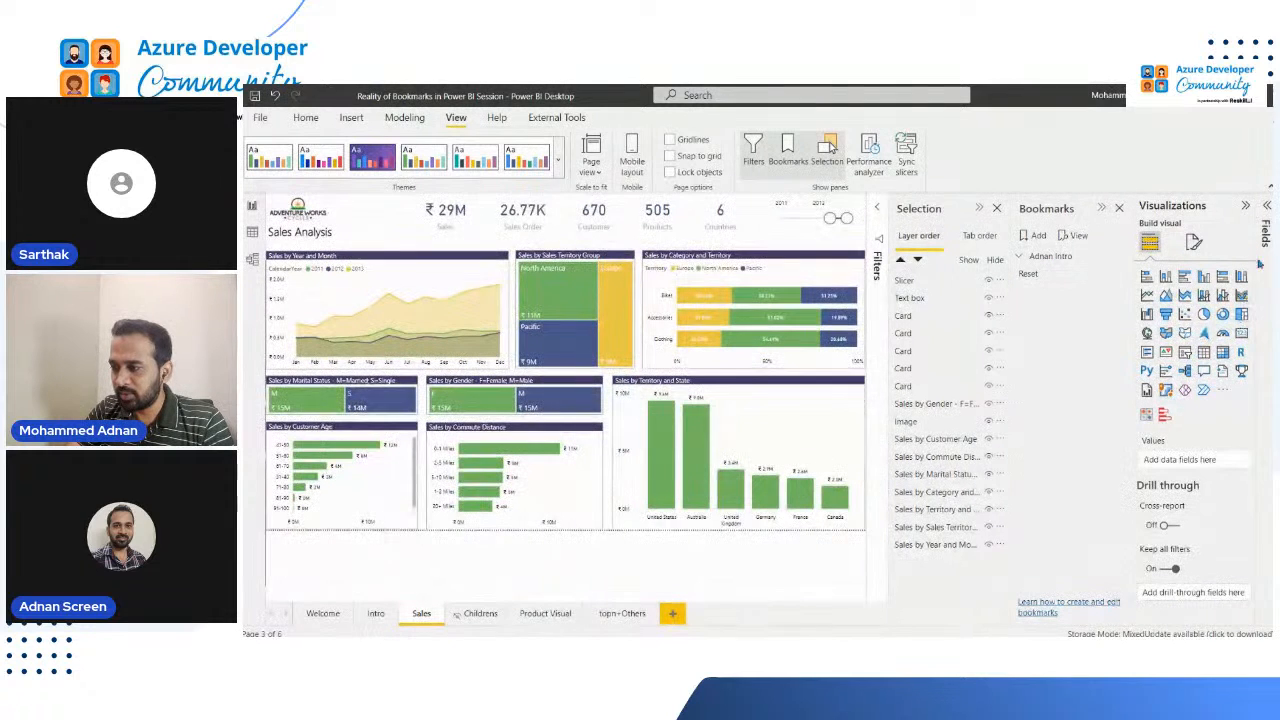
left_click(1268, 236)
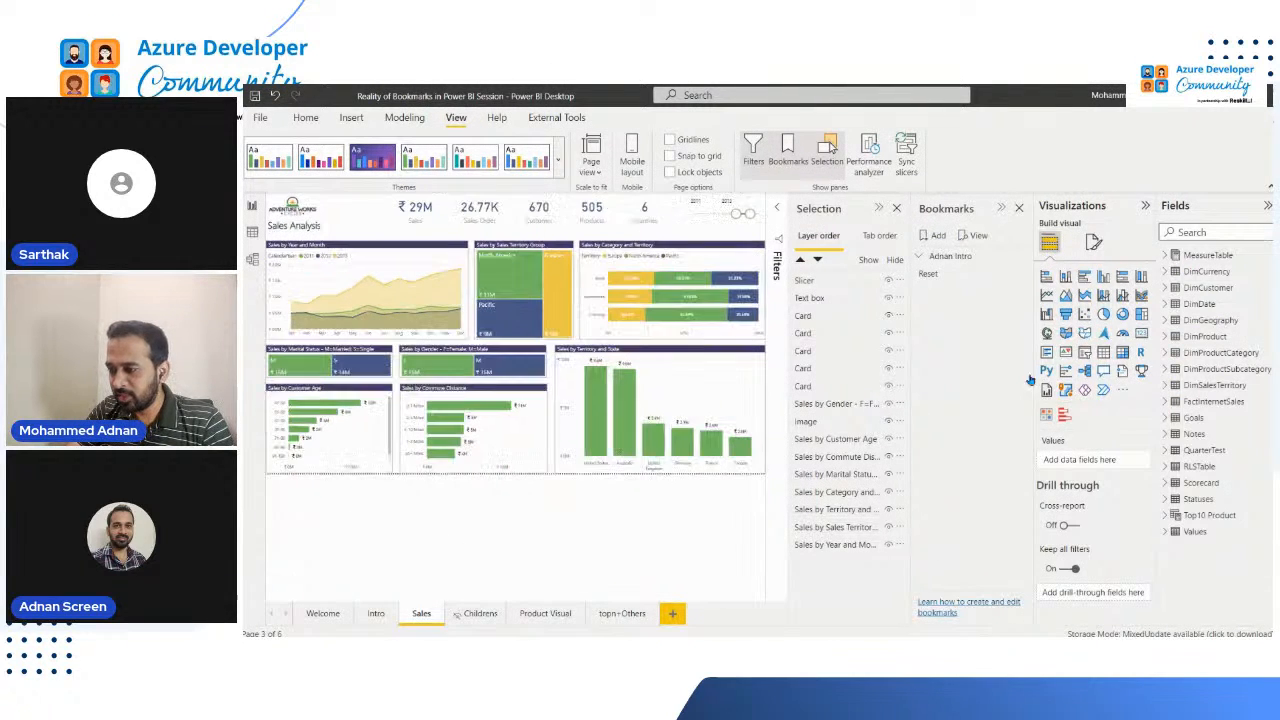
Step: Add a slicer to the Sales page with the SalesTerritoryGroup field from DimSalesTerritory, collapsing the Selection and Bookmarks panes
left_click(1086, 353)
left_click(877, 208)
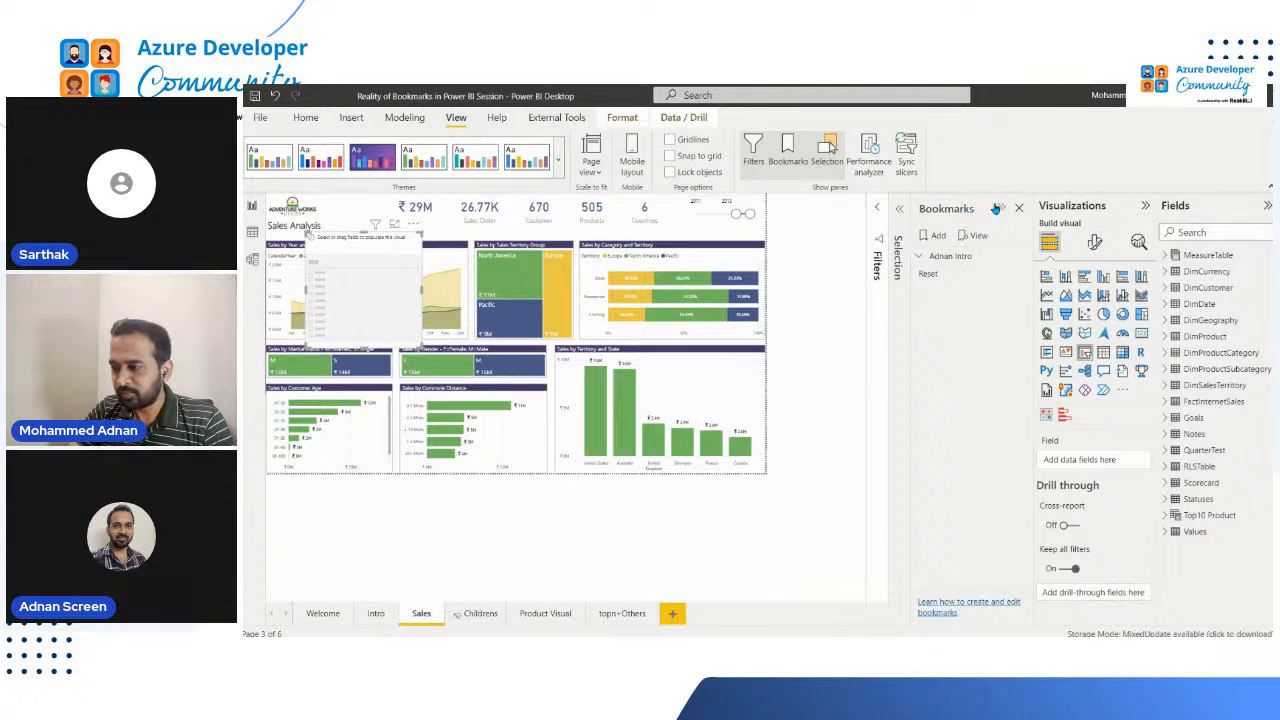
left_click(998, 208)
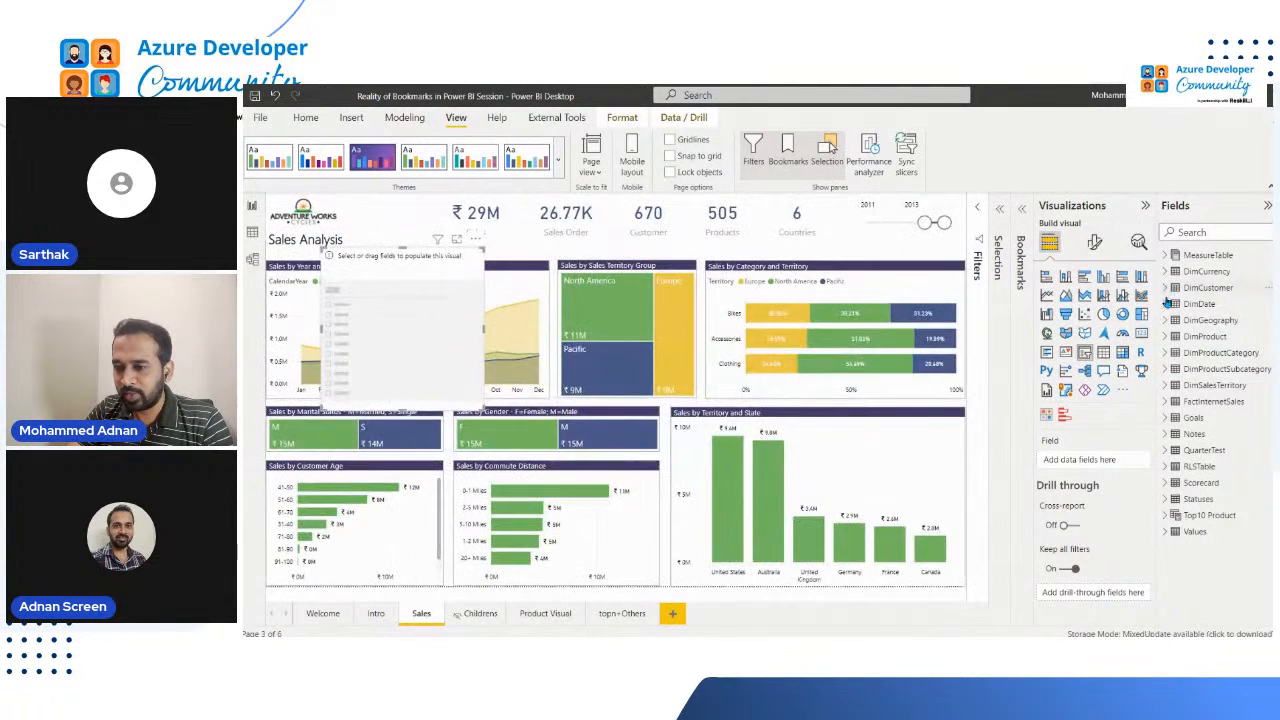
left_click(614, 270)
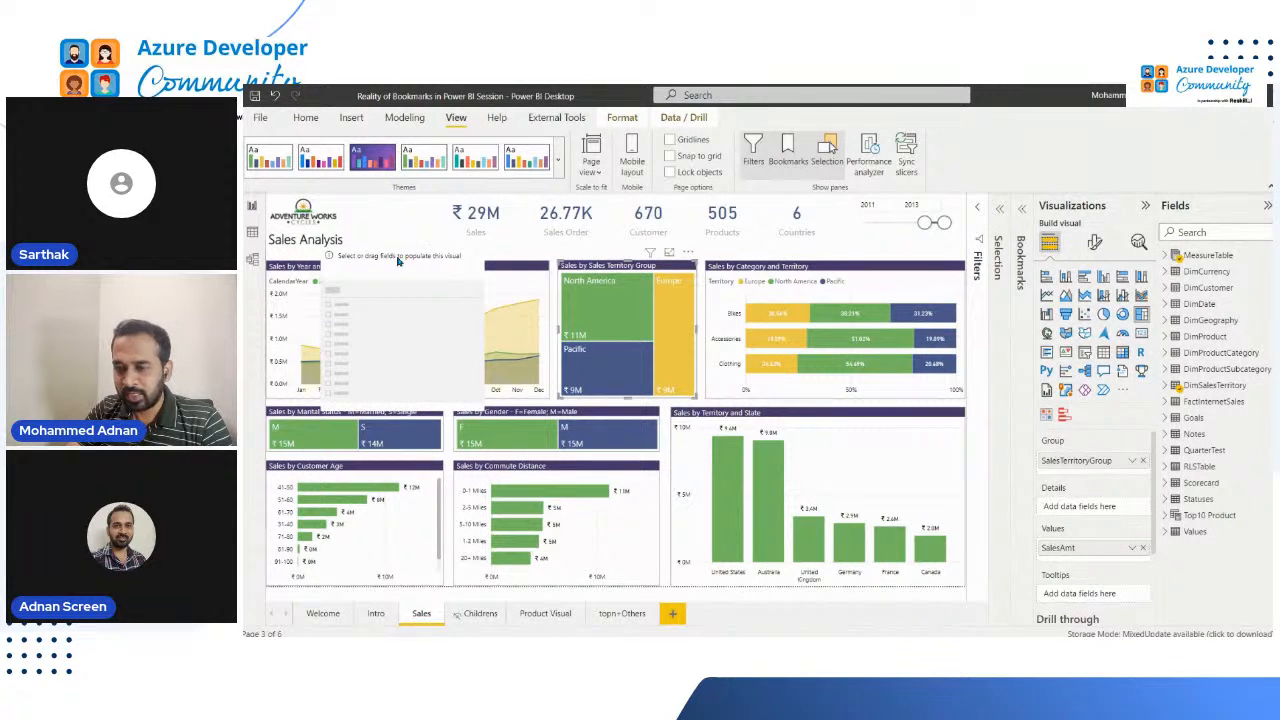
left_click(443, 270)
left_click(1168, 386)
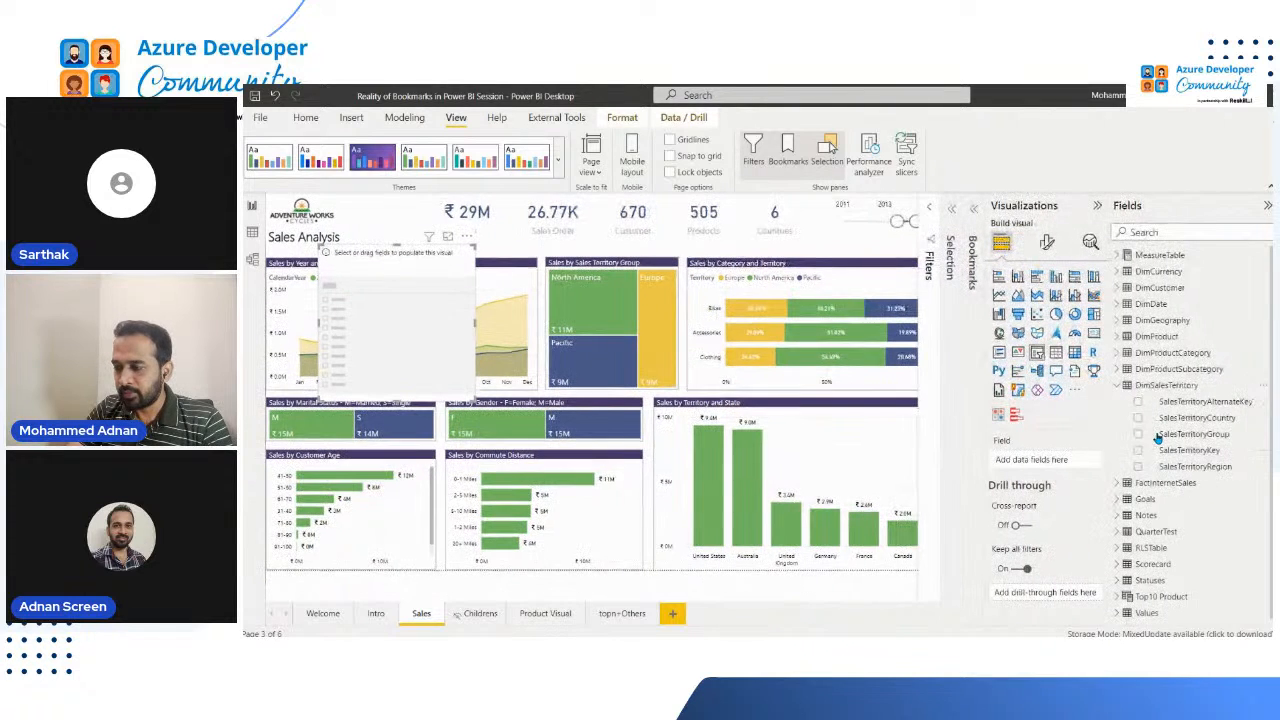
left_click(1139, 436)
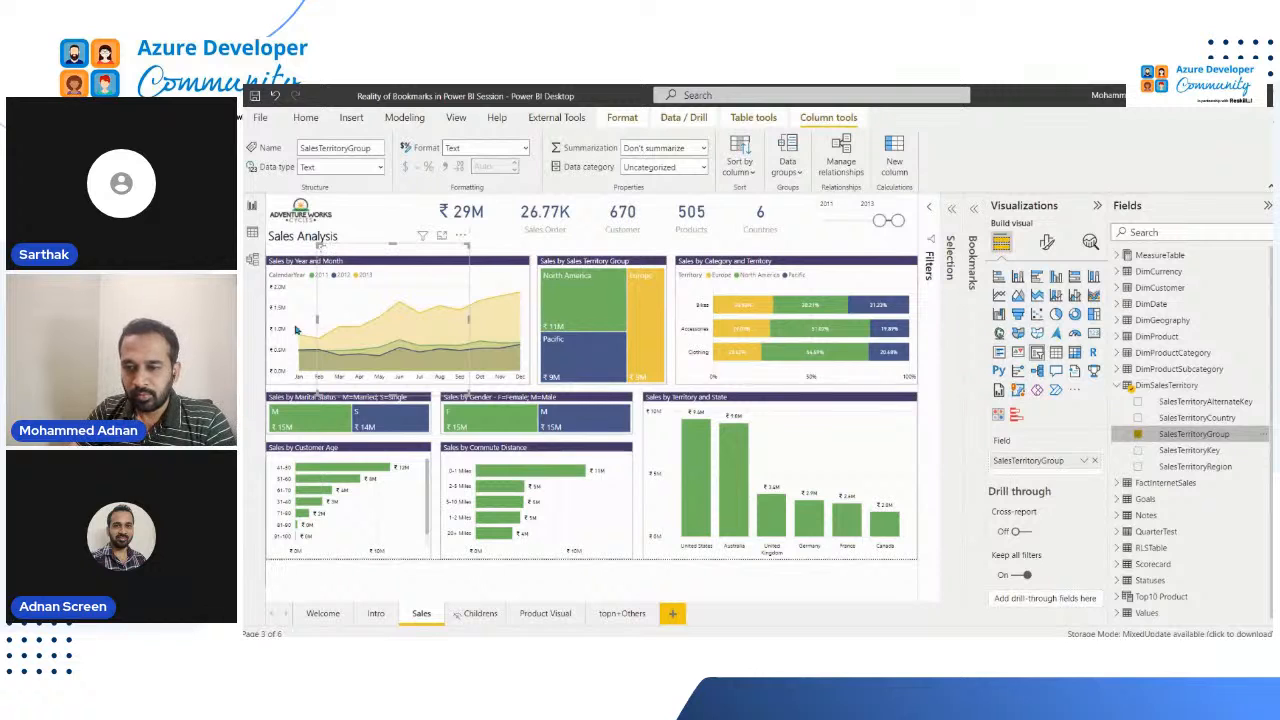
Step: Move the SalesTerritoryGroup slicer up beside the Sales Analysis title and switch it from a list to a dropdown
left_click_drag(368, 250, 378, 213)
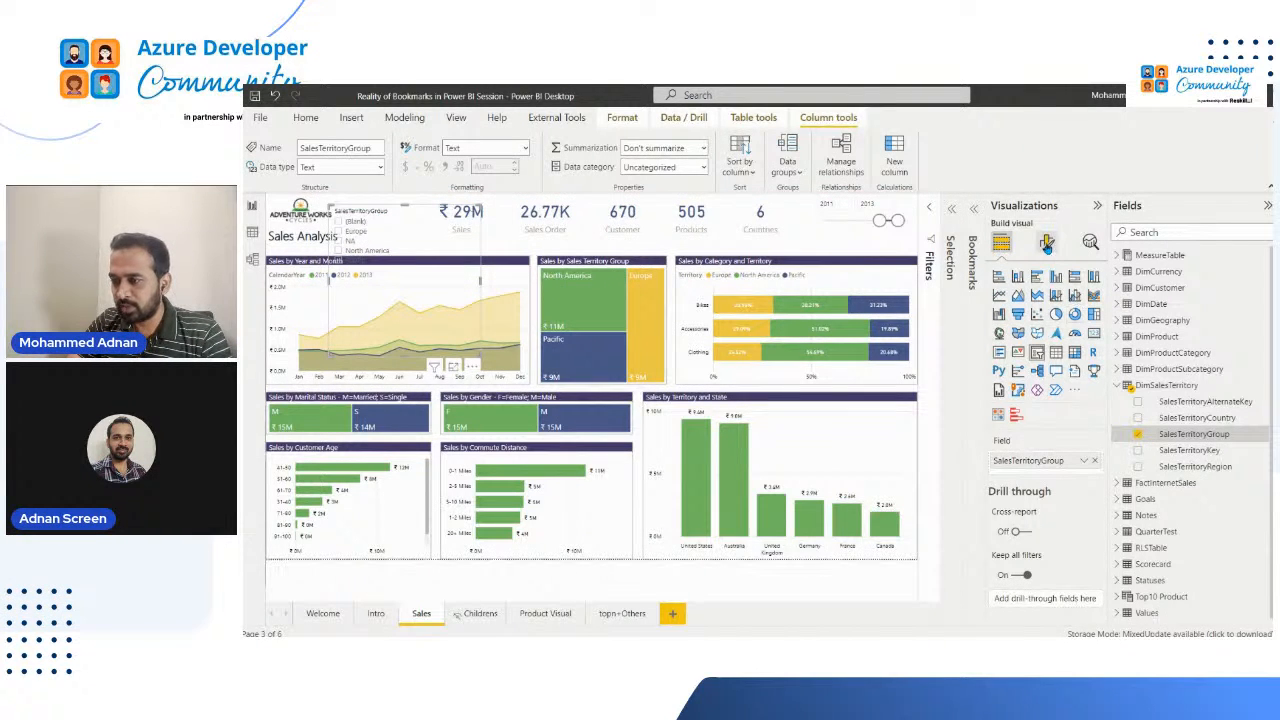
left_click(1046, 245)
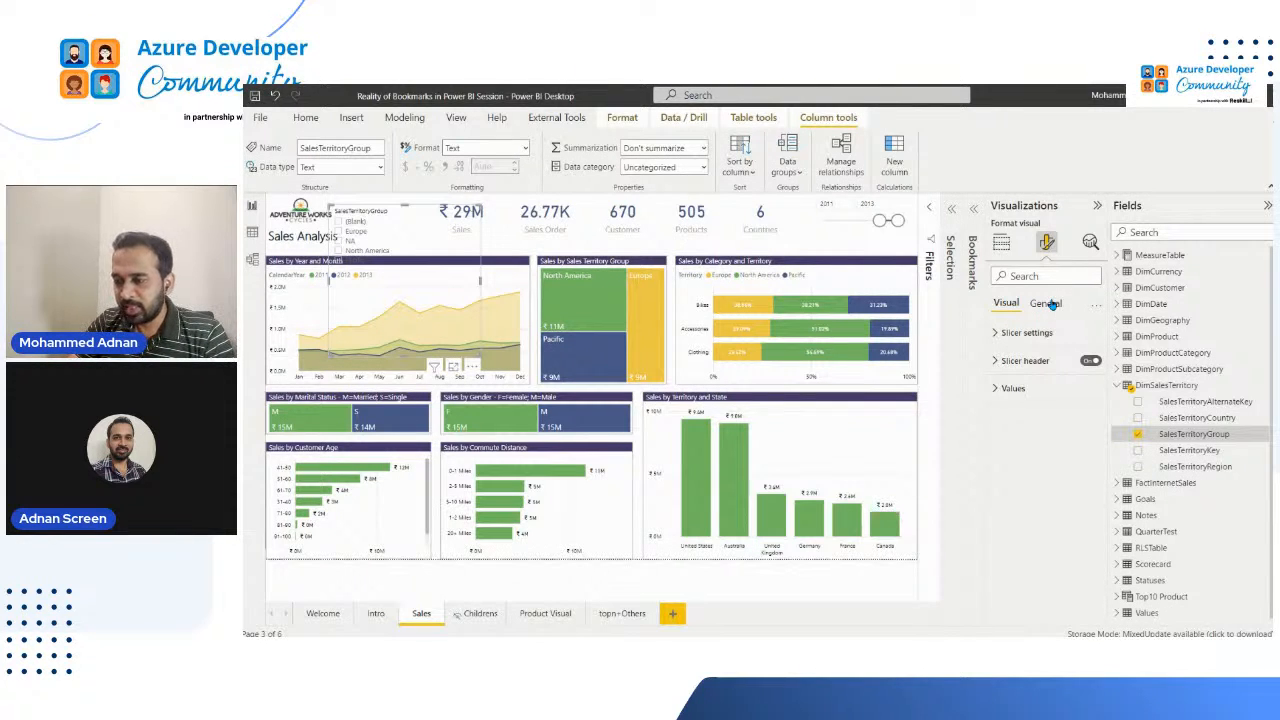
left_click(1050, 304)
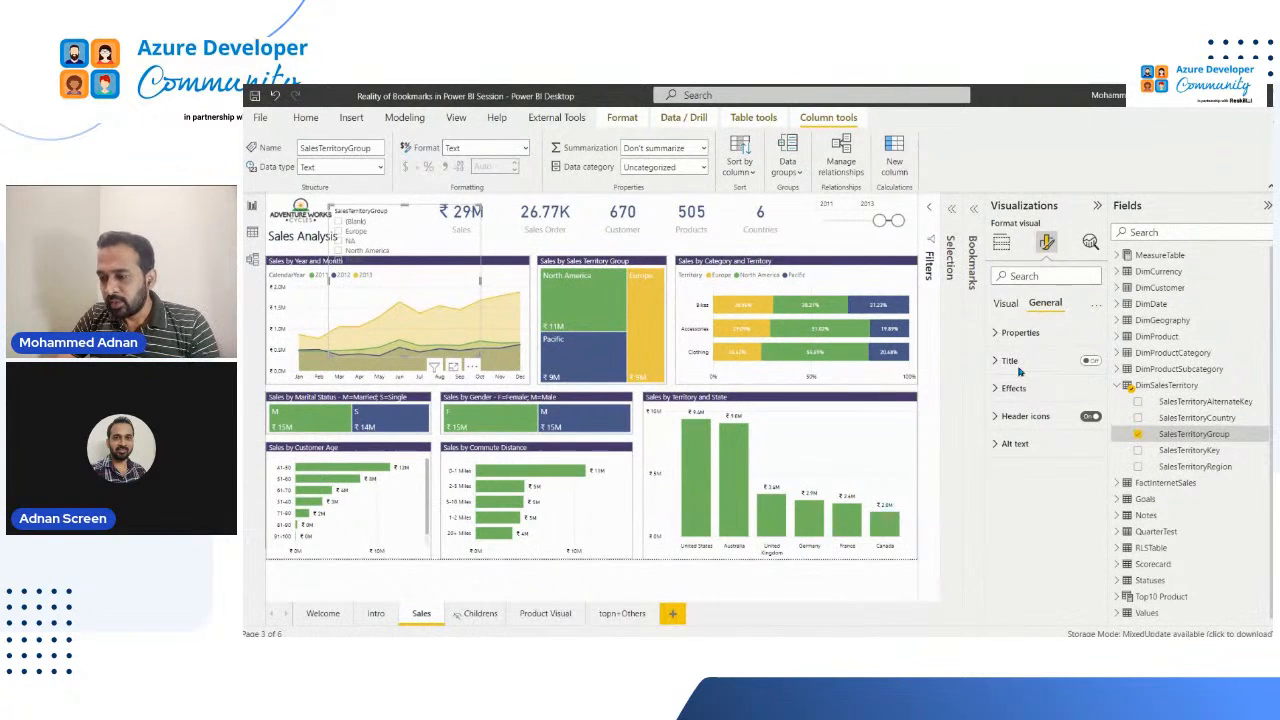
left_click(1008, 305)
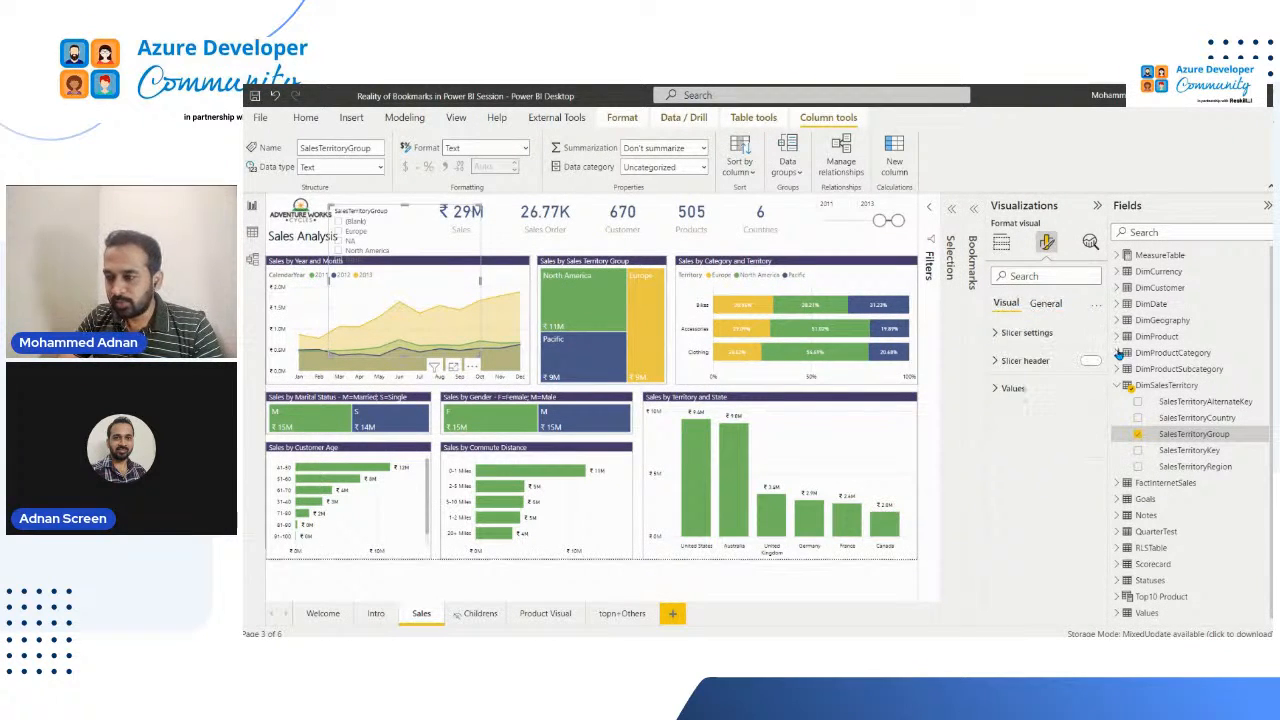
left_click(475, 215)
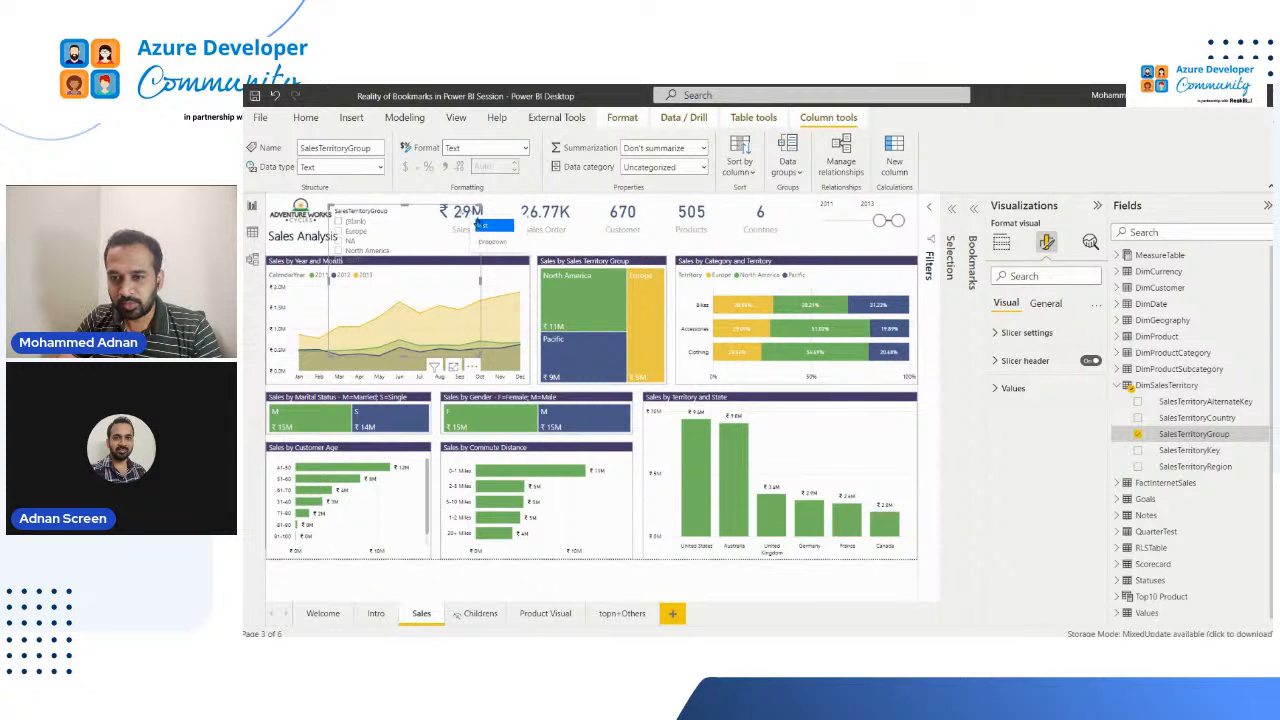
left_click(493, 242)
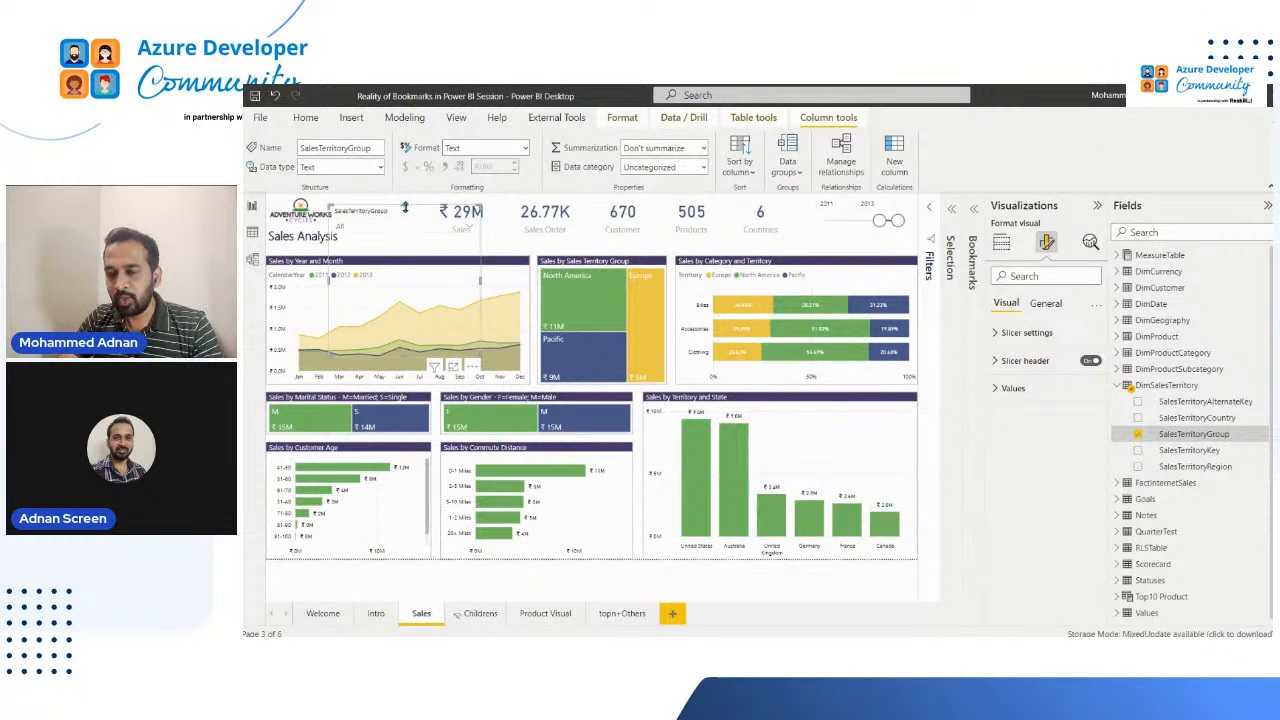
Step: Shrink the SalesTerritoryGroup slicer to a compact dropdown height and place it over the KPI cards in the page header
left_click_drag(404, 356, 644, 210)
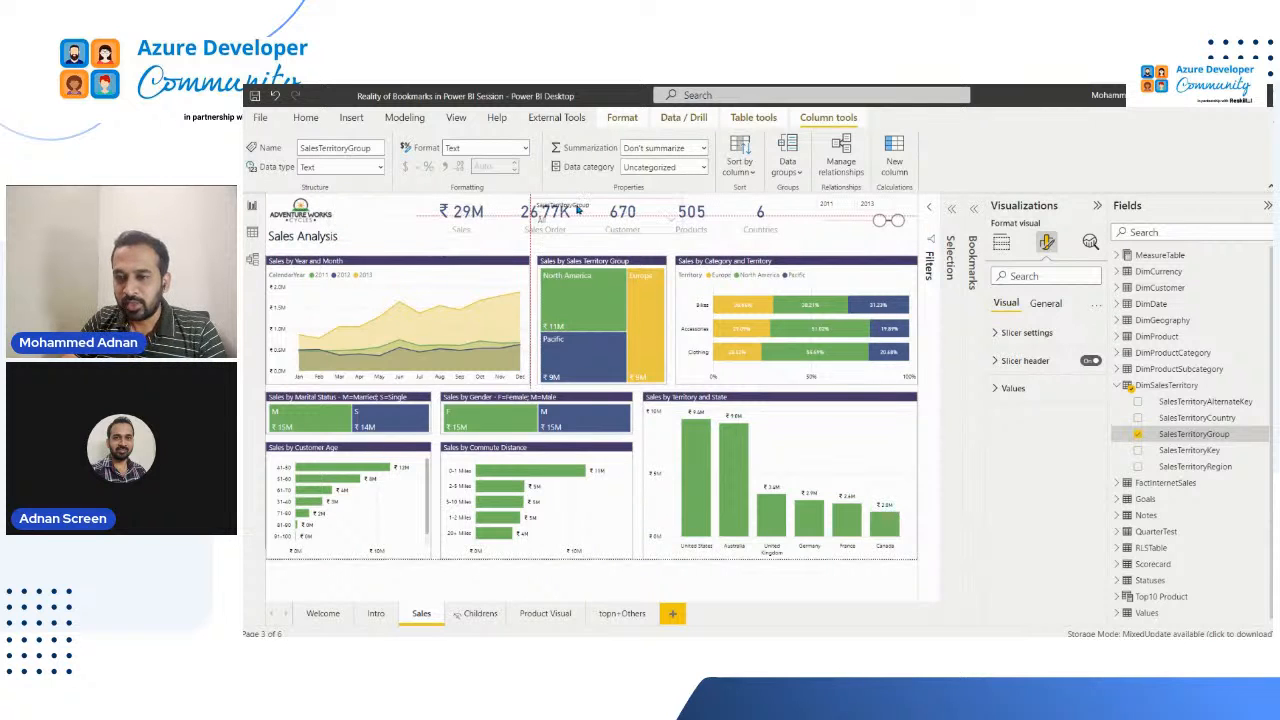
left_click(377, 211)
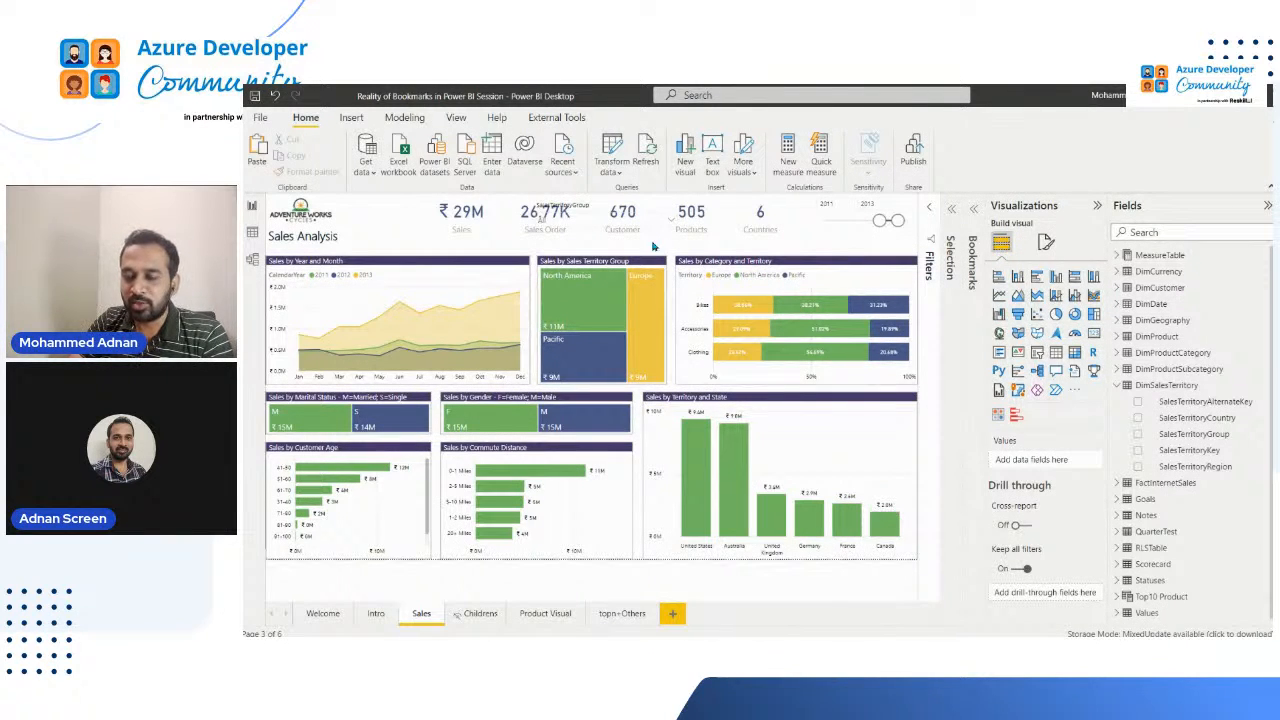
left_click(597, 207)
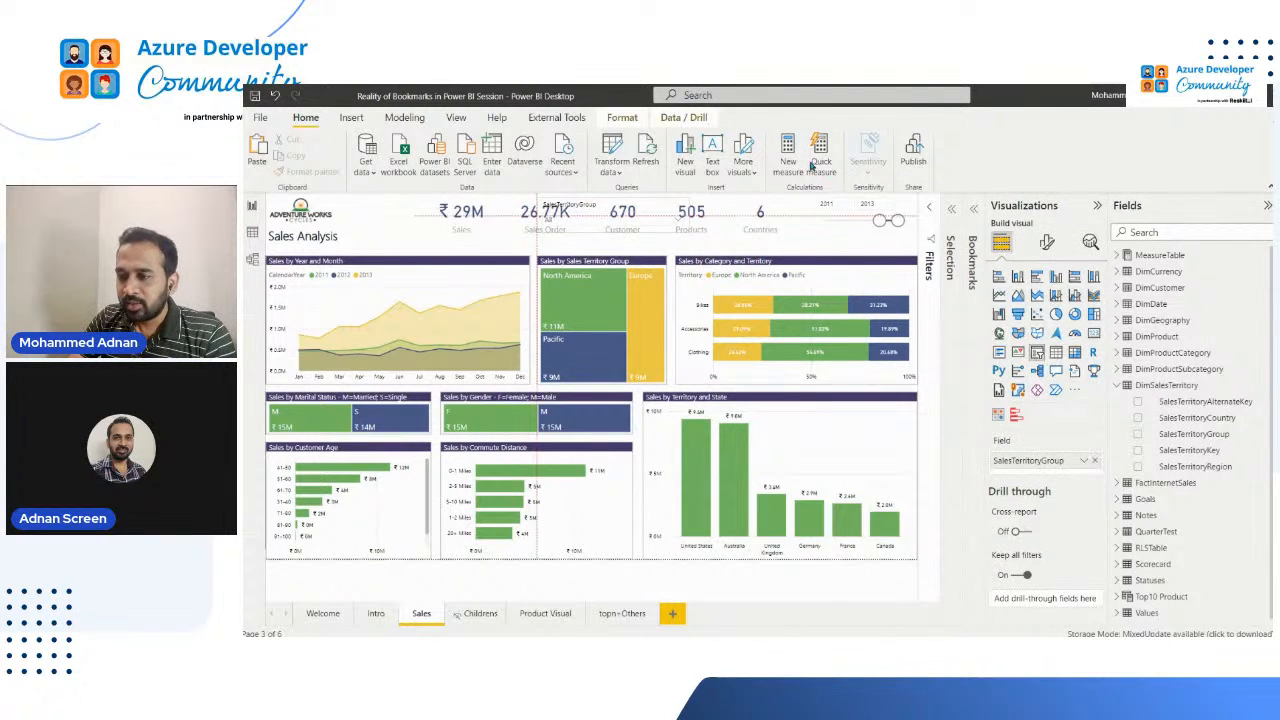
Step: Insert a rectangle shape and size it as a side panel along the page's left edge, from below the title to the page bottom
left_click(352, 119)
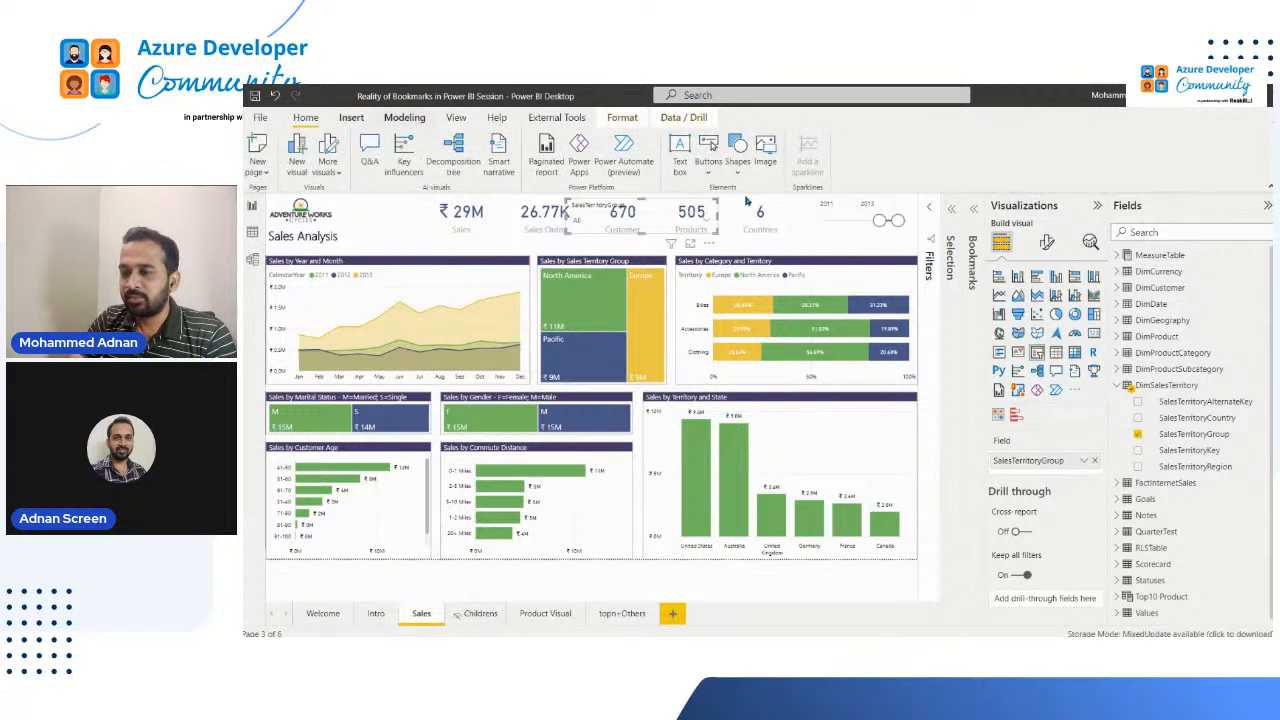
left_click(736, 176)
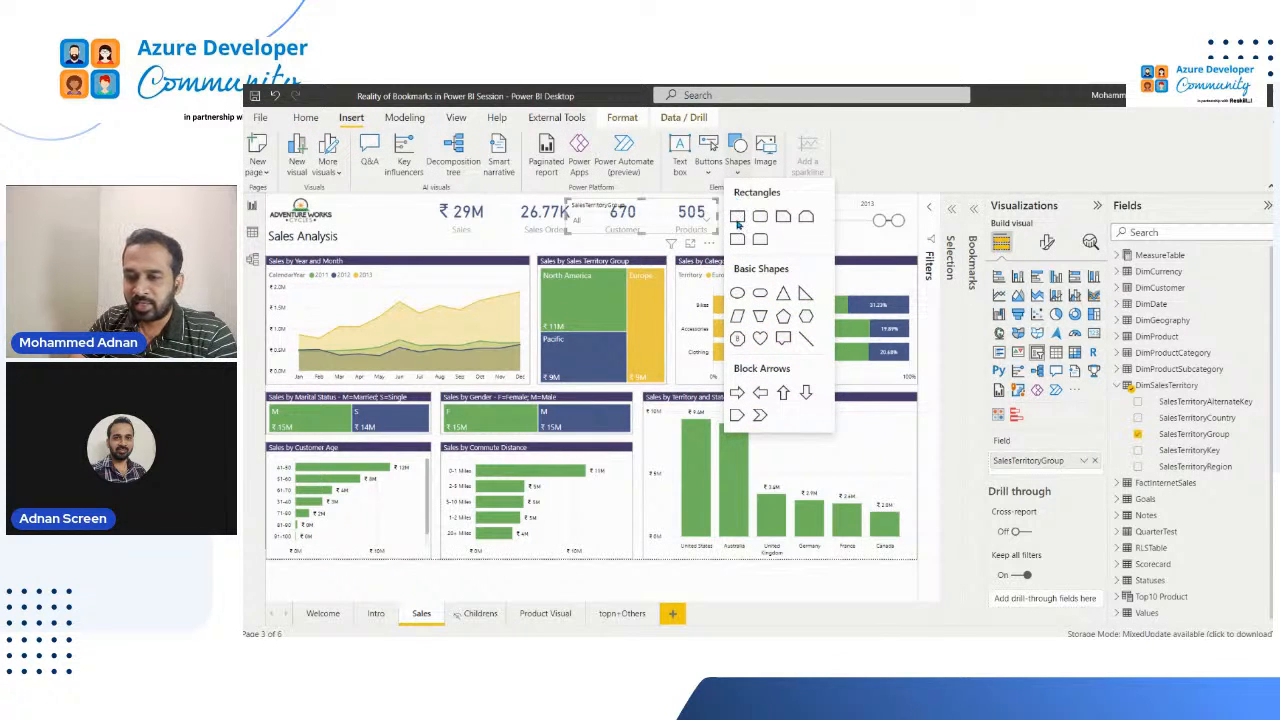
left_click(738, 216)
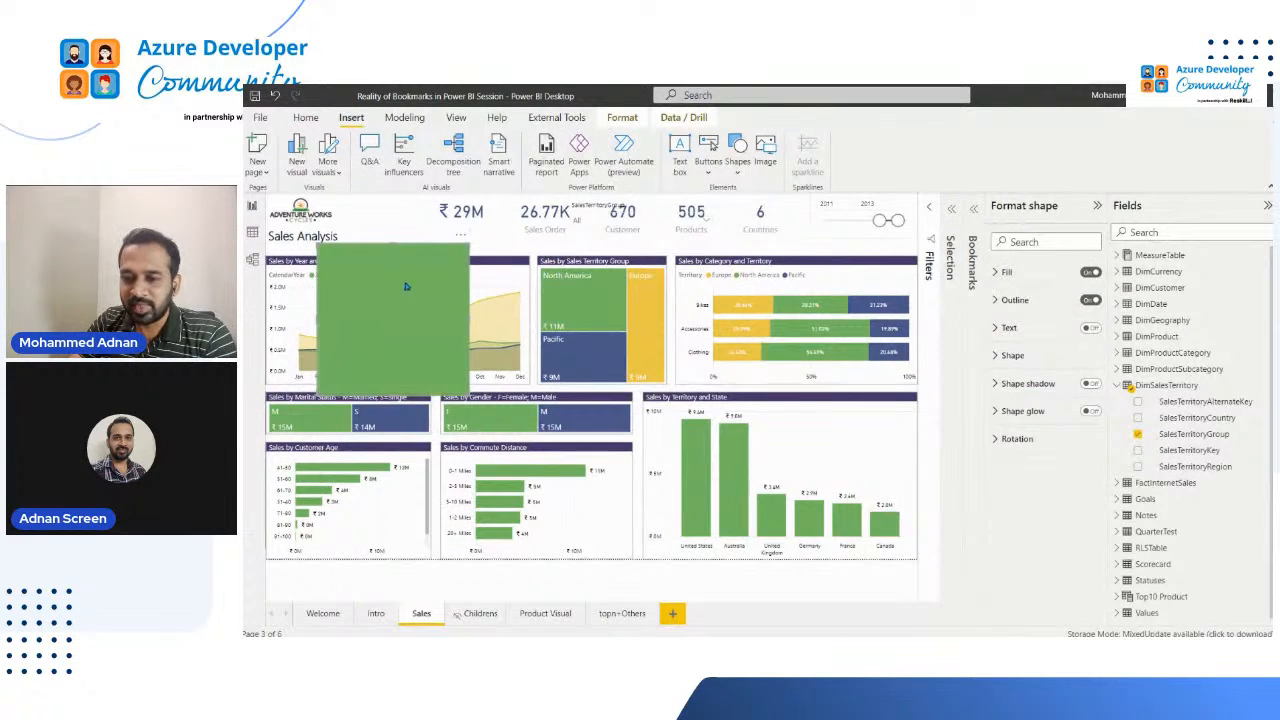
left_click_drag(405, 287, 290, 278)
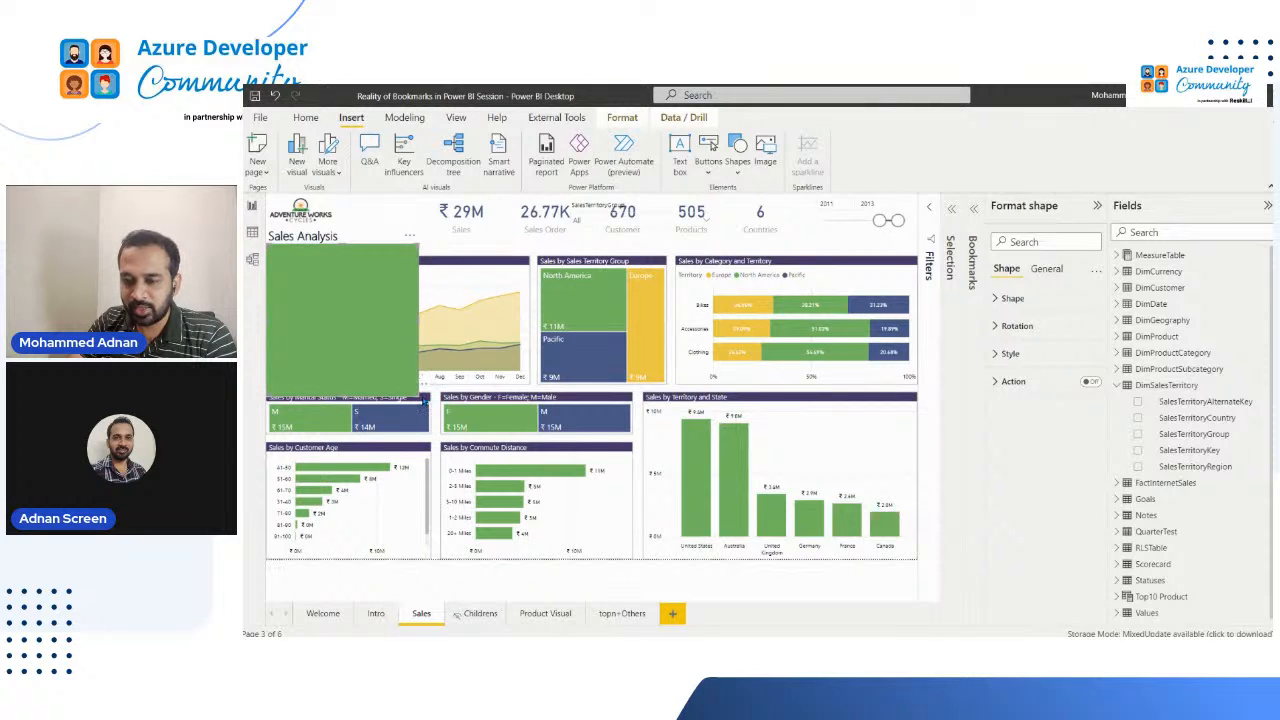
left_click_drag(424, 399, 439, 563)
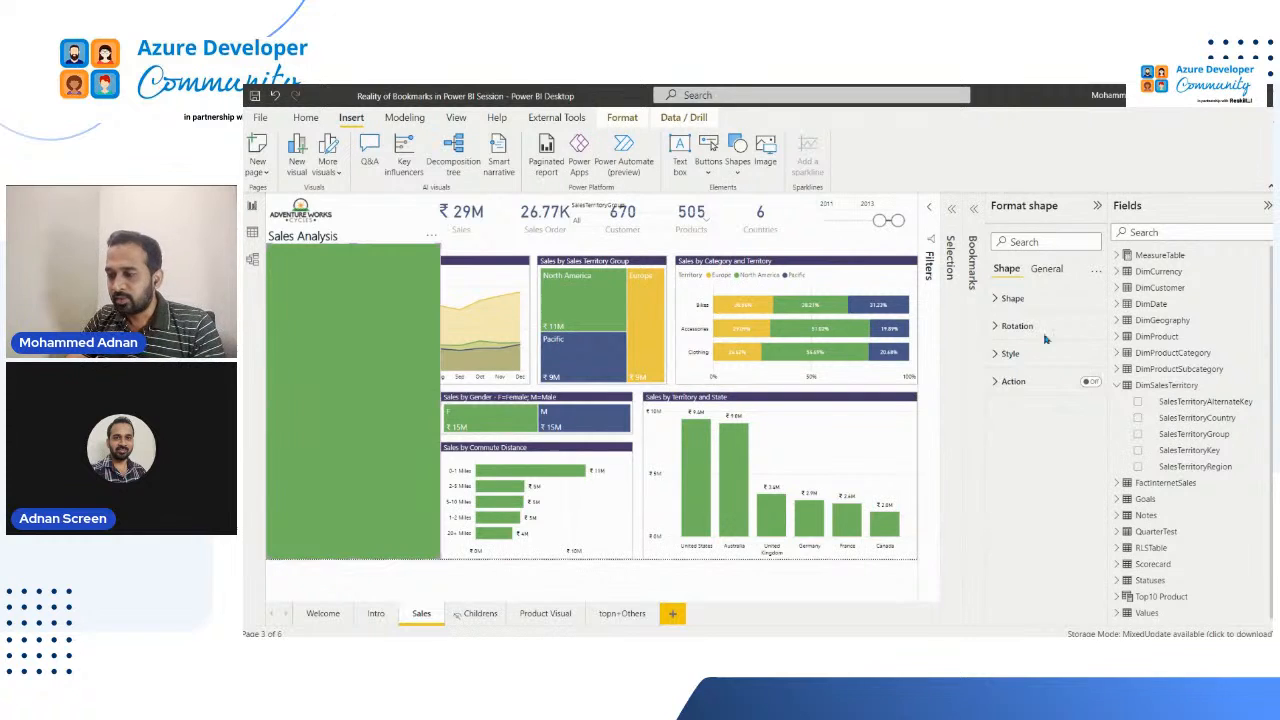
Step: Change the fill color of the rectangle panel to medium grey
left_click(1053, 274)
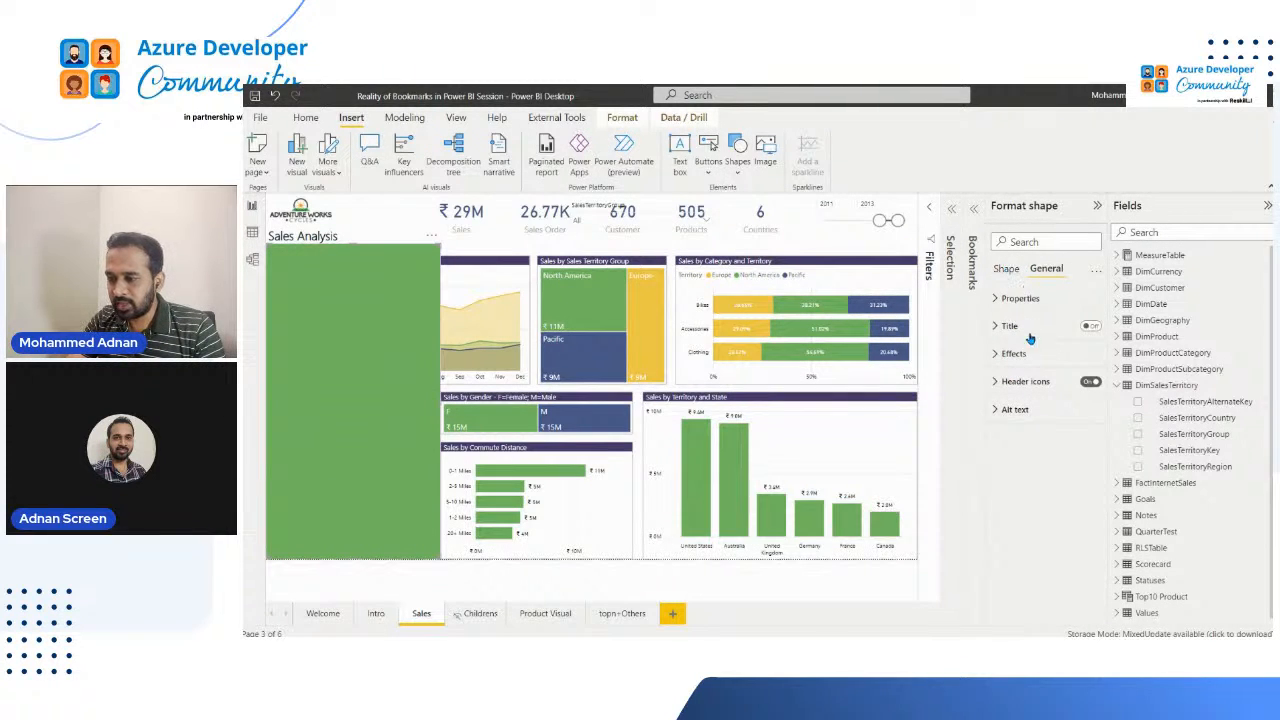
left_click(1006, 269)
left_click(1016, 355)
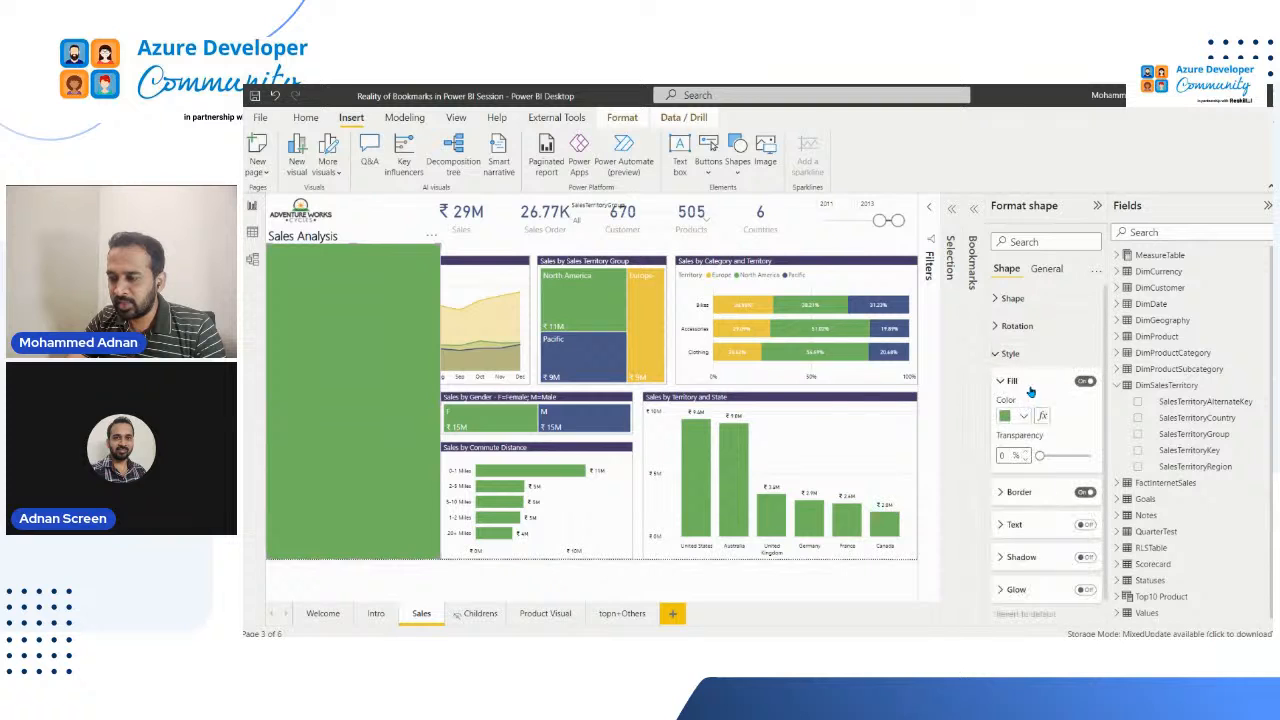
left_click(1028, 416)
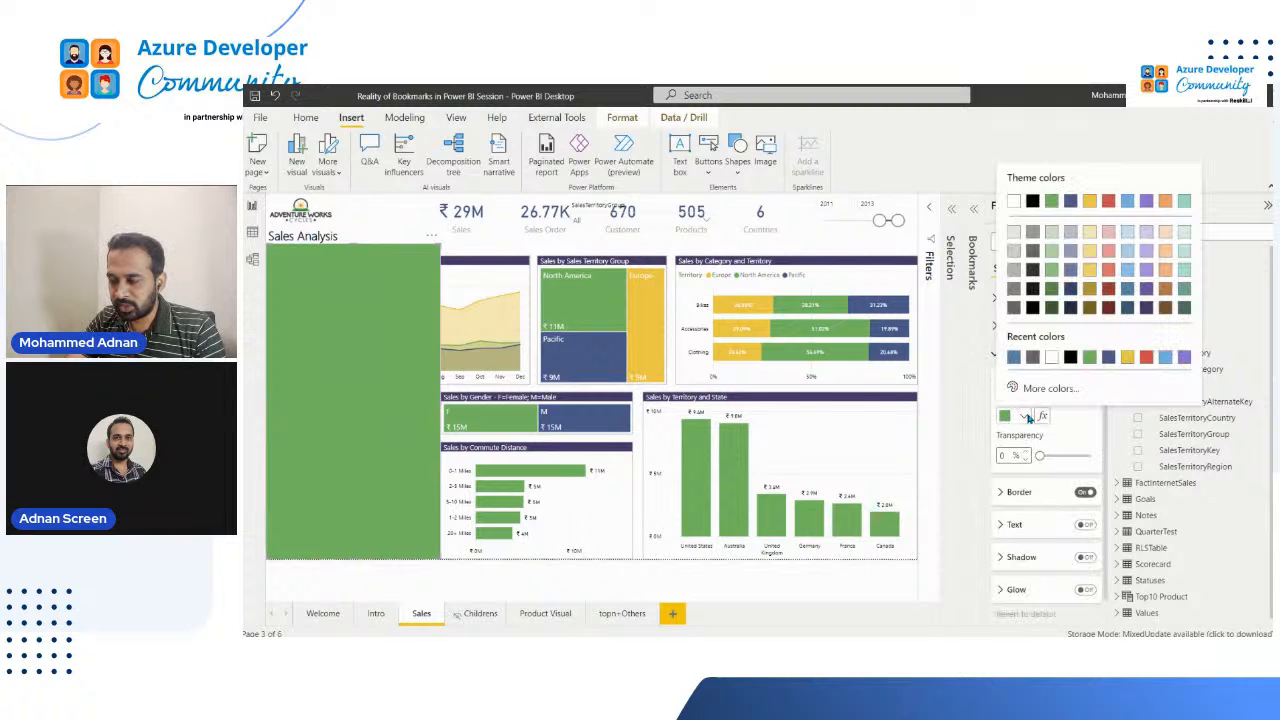
left_click(1033, 233)
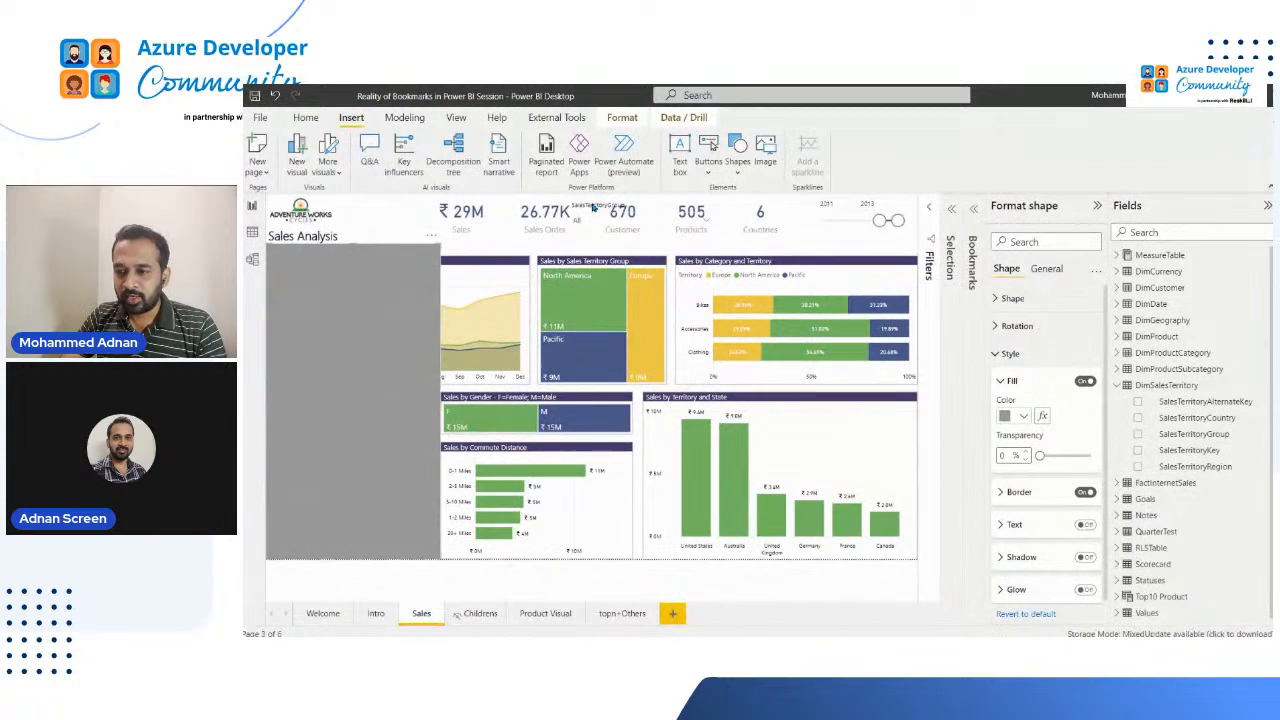
left_click(407, 246)
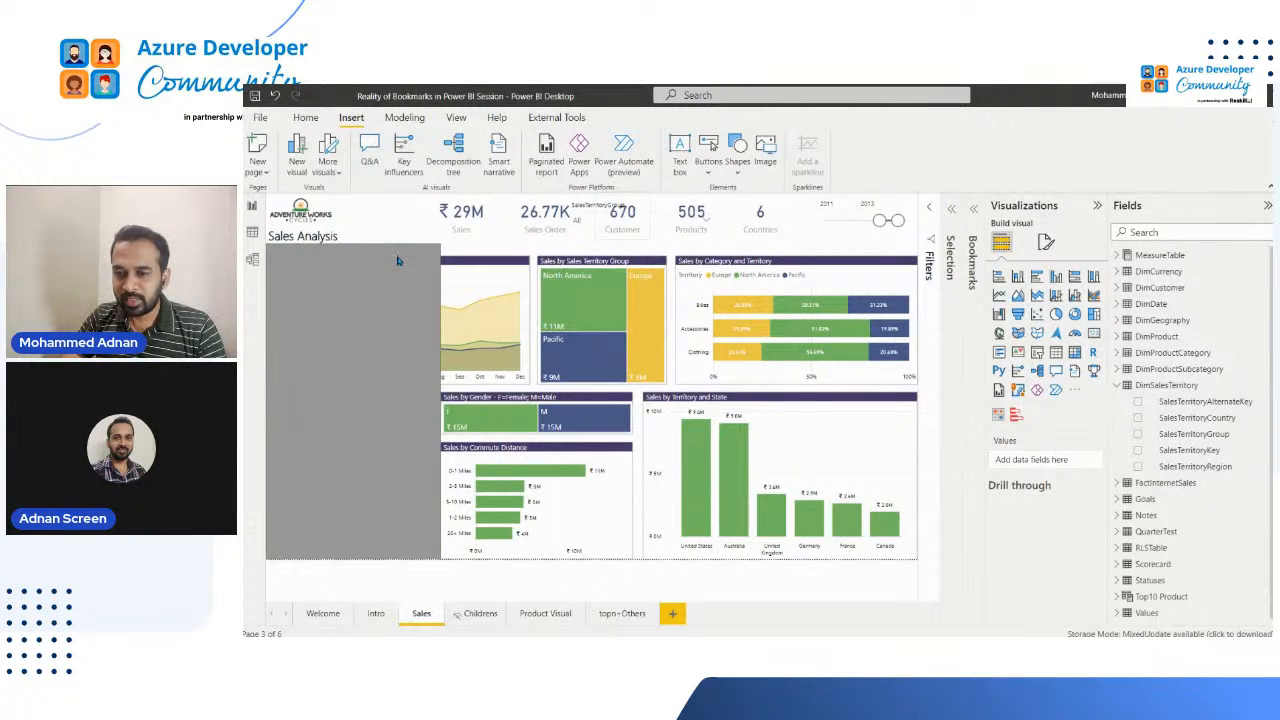
Step: Group the grey rectangle with the territory and year slicers
left_click(397, 261)
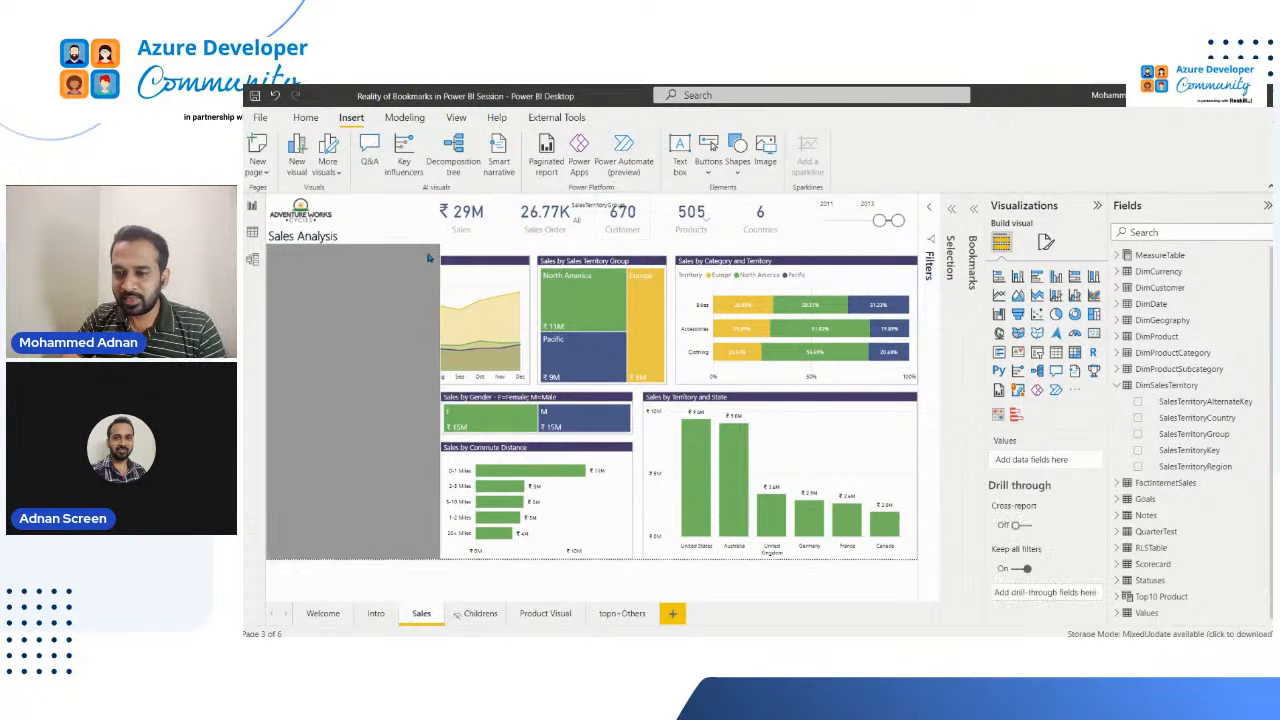
left_click(596, 206)
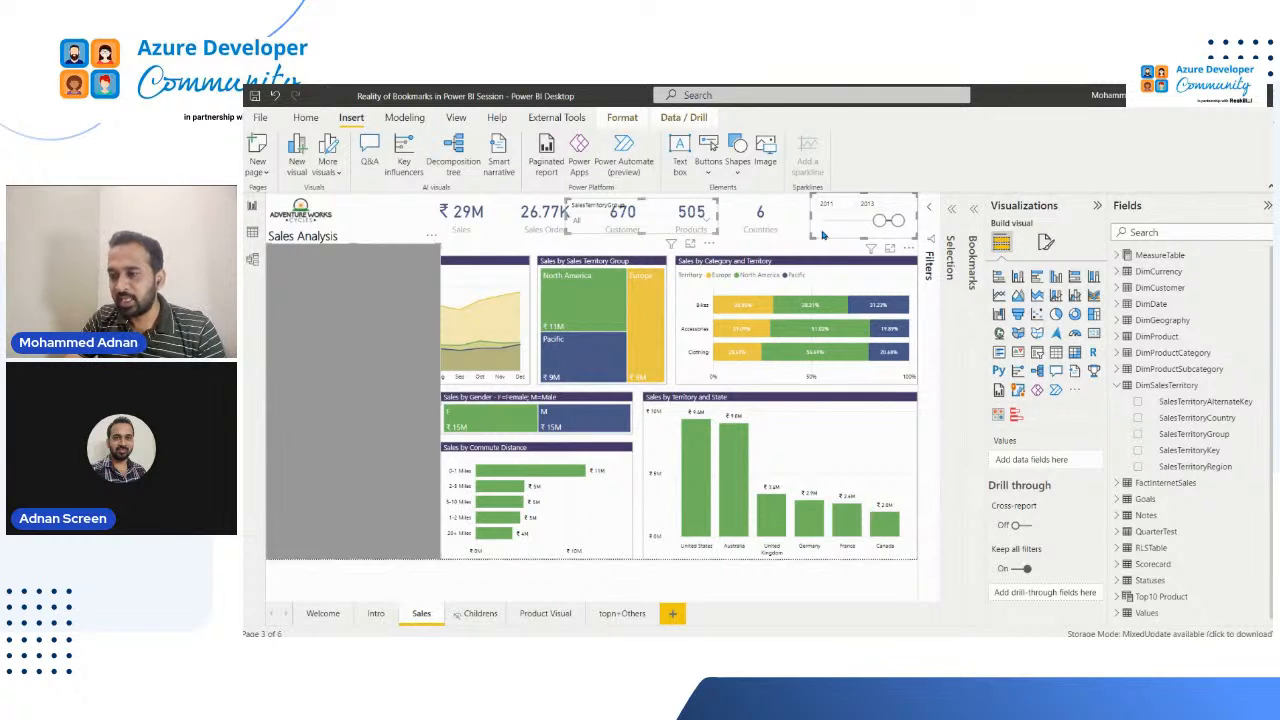
left_click(953, 264)
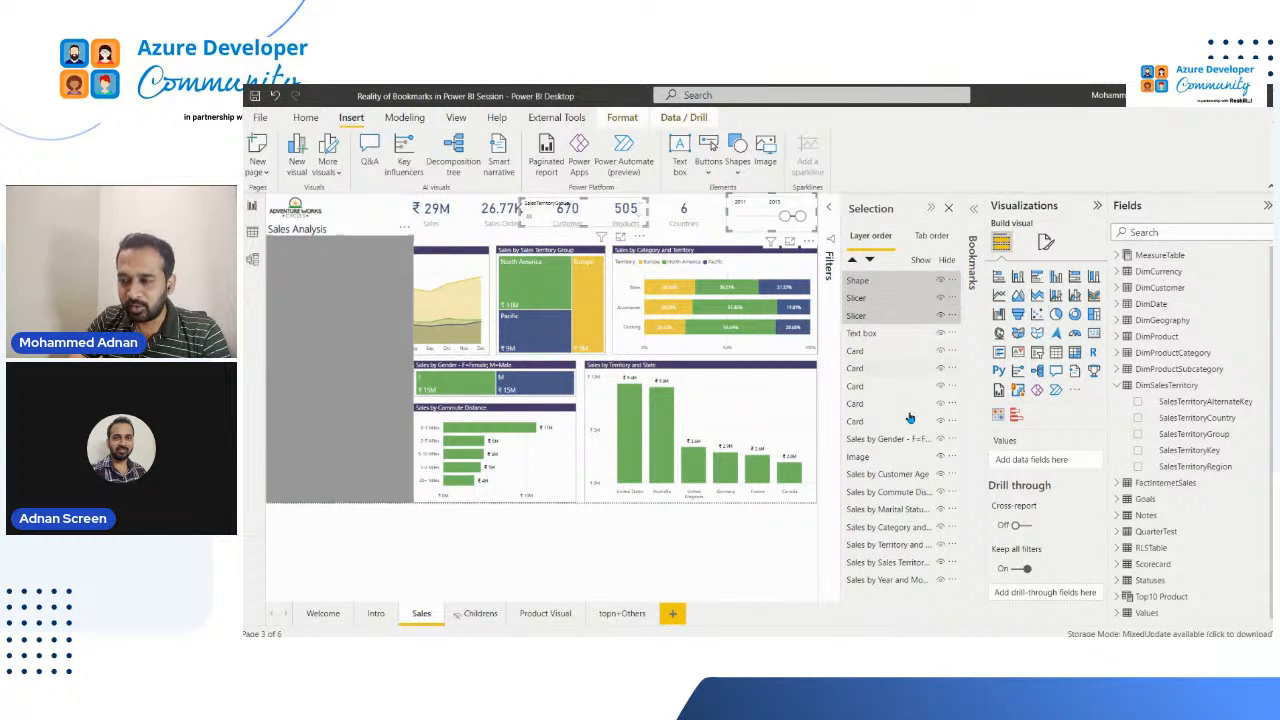
right_click(863, 318)
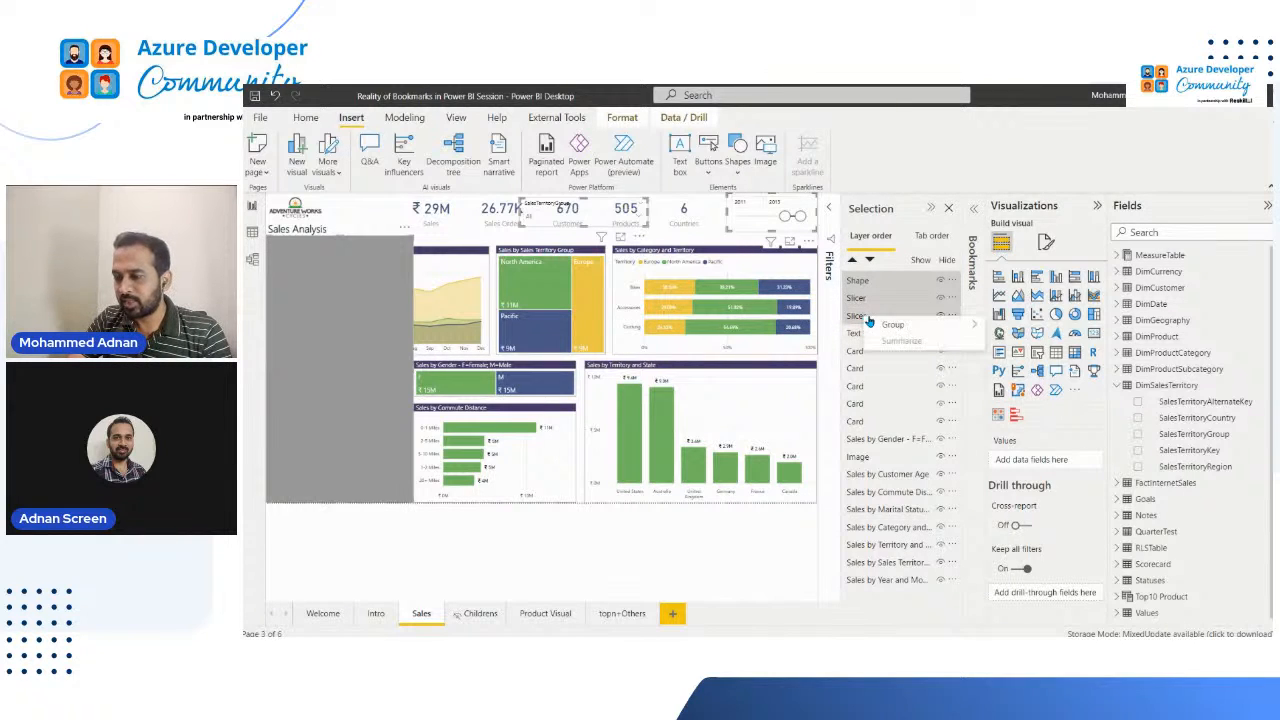
mouse_move(938, 328)
left_click(1019, 327)
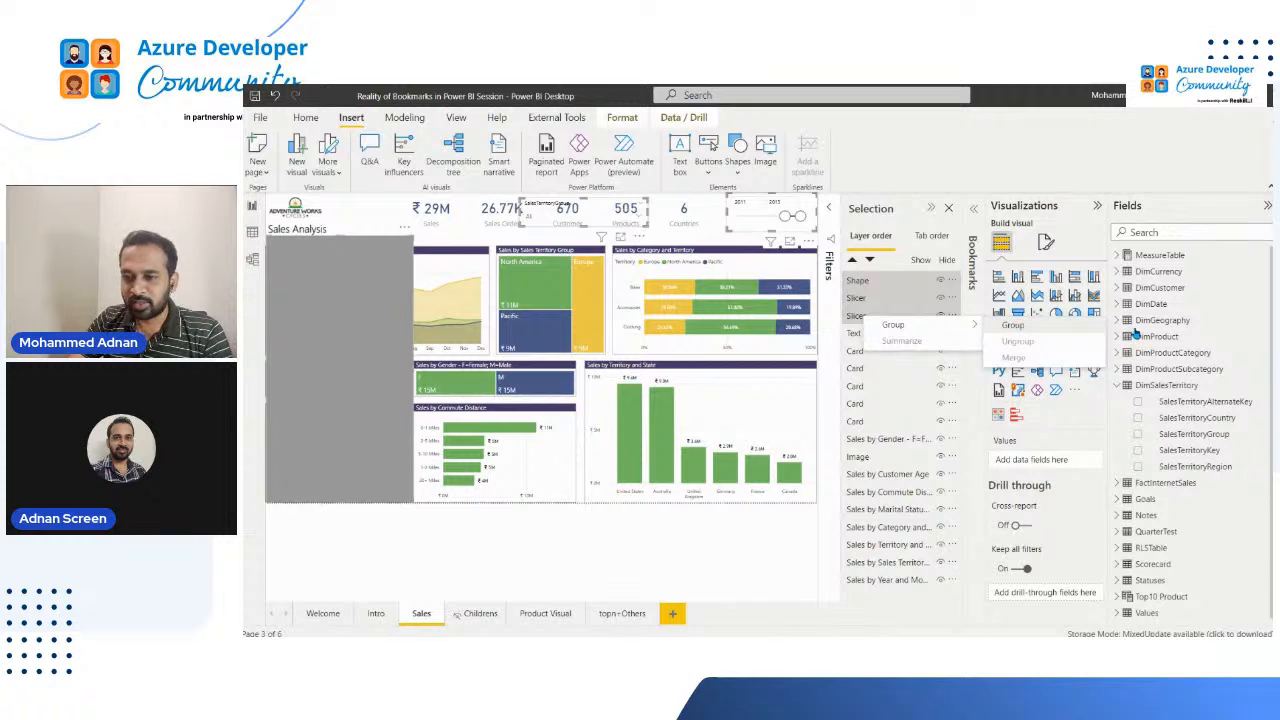
Step: Move the SalesTerritoryGroup slicer within the group onto the upper part of the grey panel
left_click(542, 207)
left_click_drag(437, 260, 296, 252)
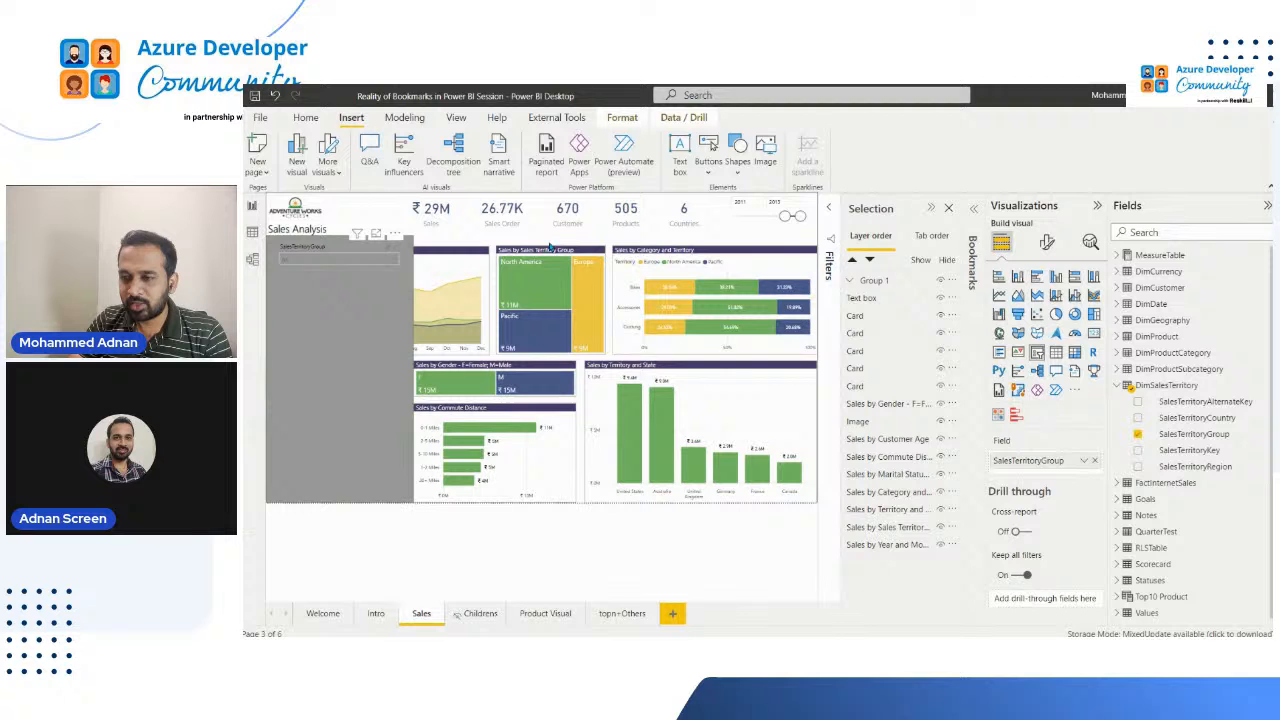
Step: Move the CalendarYear slicer onto the grey panel and place the shape beneath both slicers in the group's layer order
left_click(740, 229)
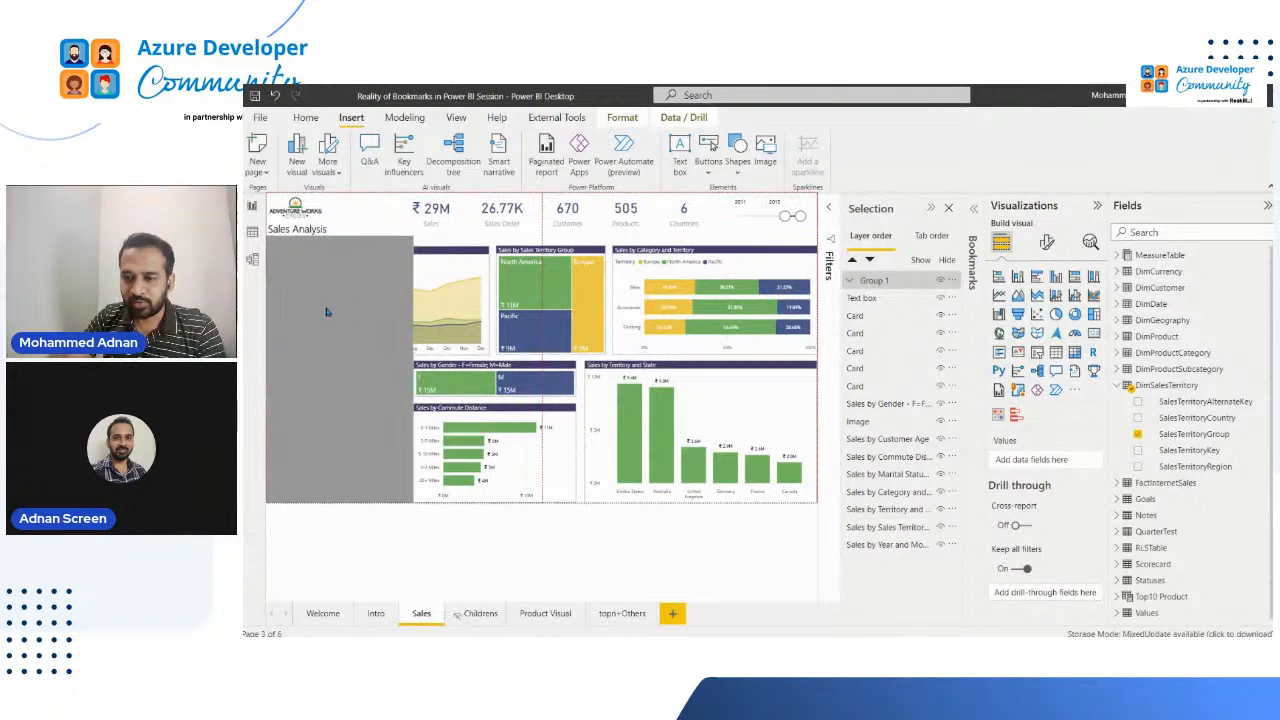
left_click_drag(744, 228, 324, 306)
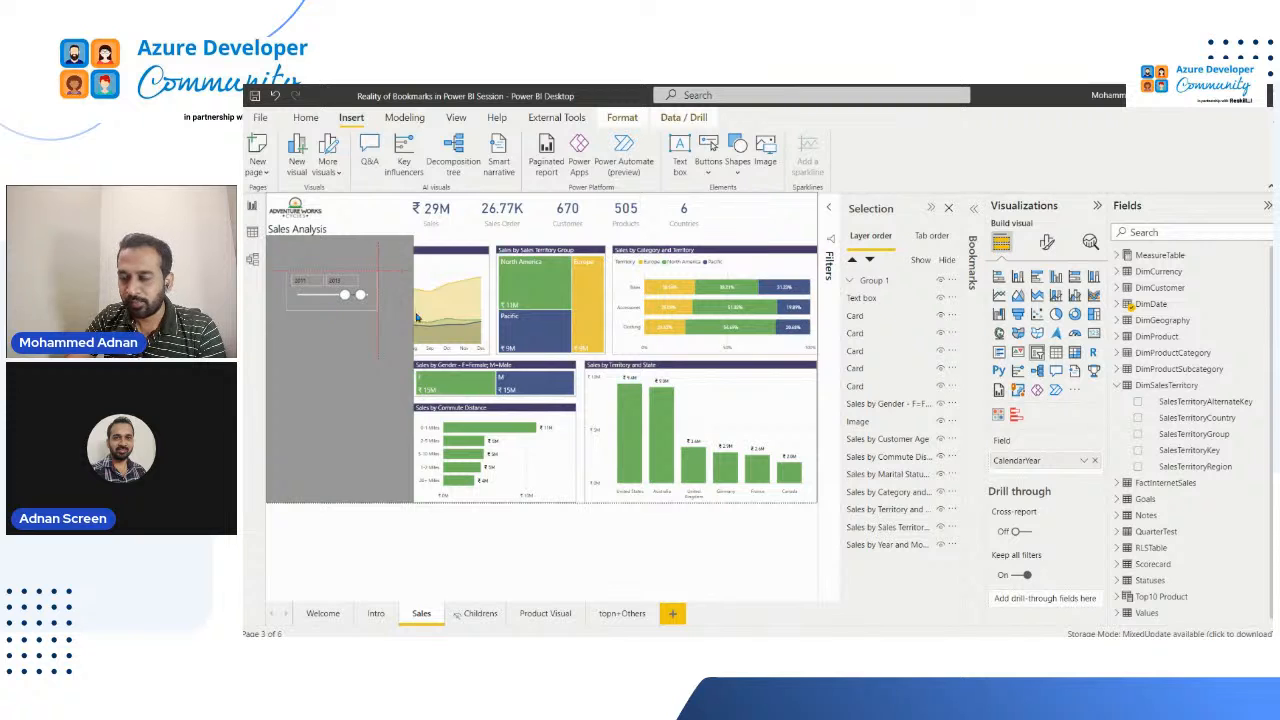
left_click(849, 281)
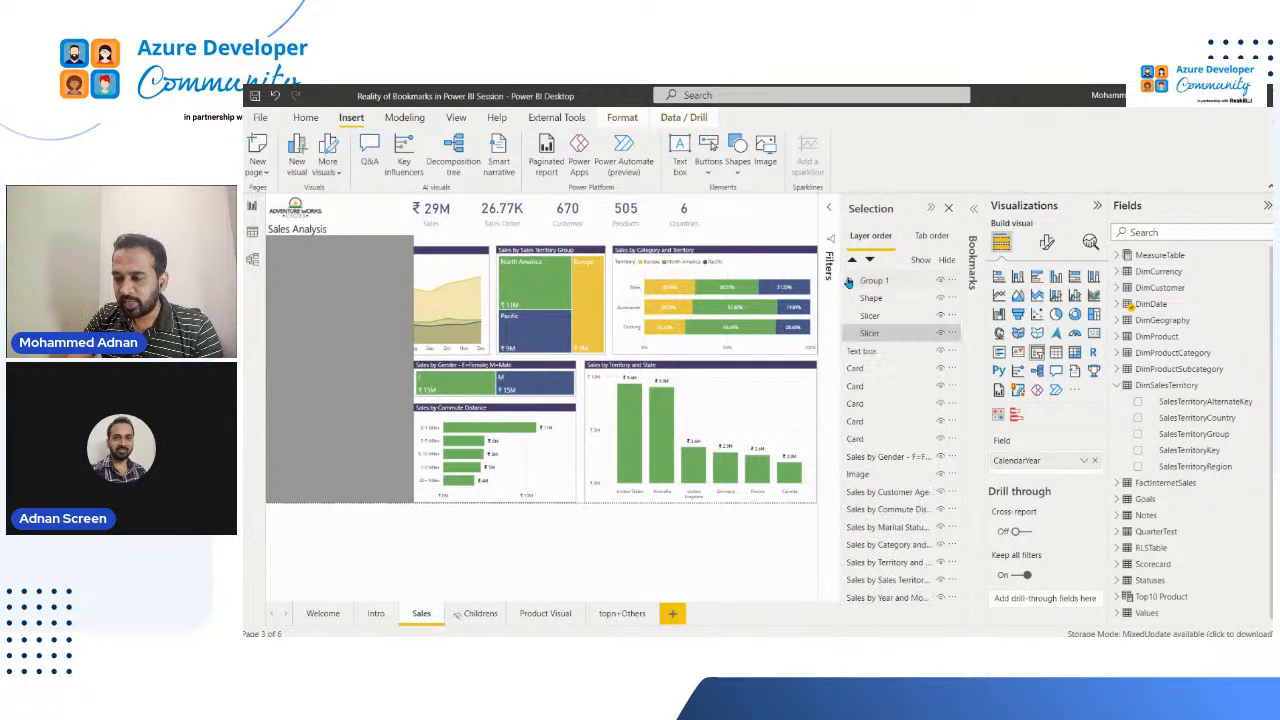
left_click(884, 302)
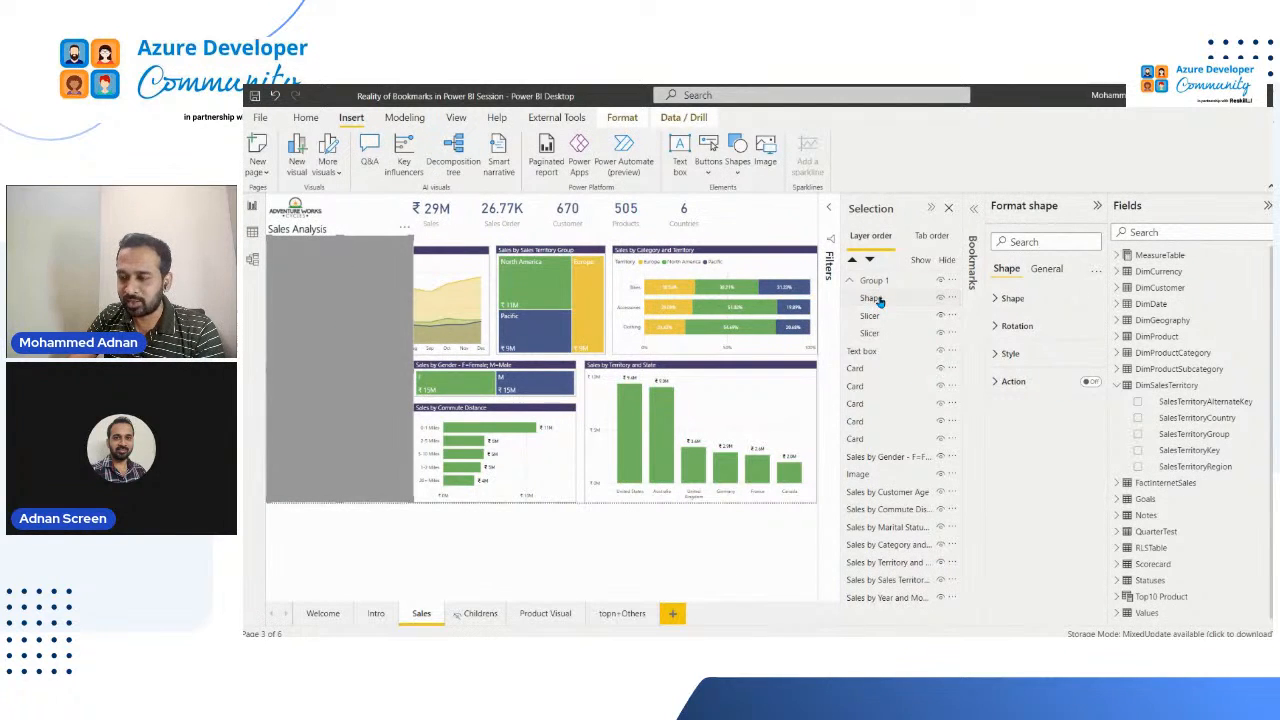
left_click_drag(878, 299, 877, 333)
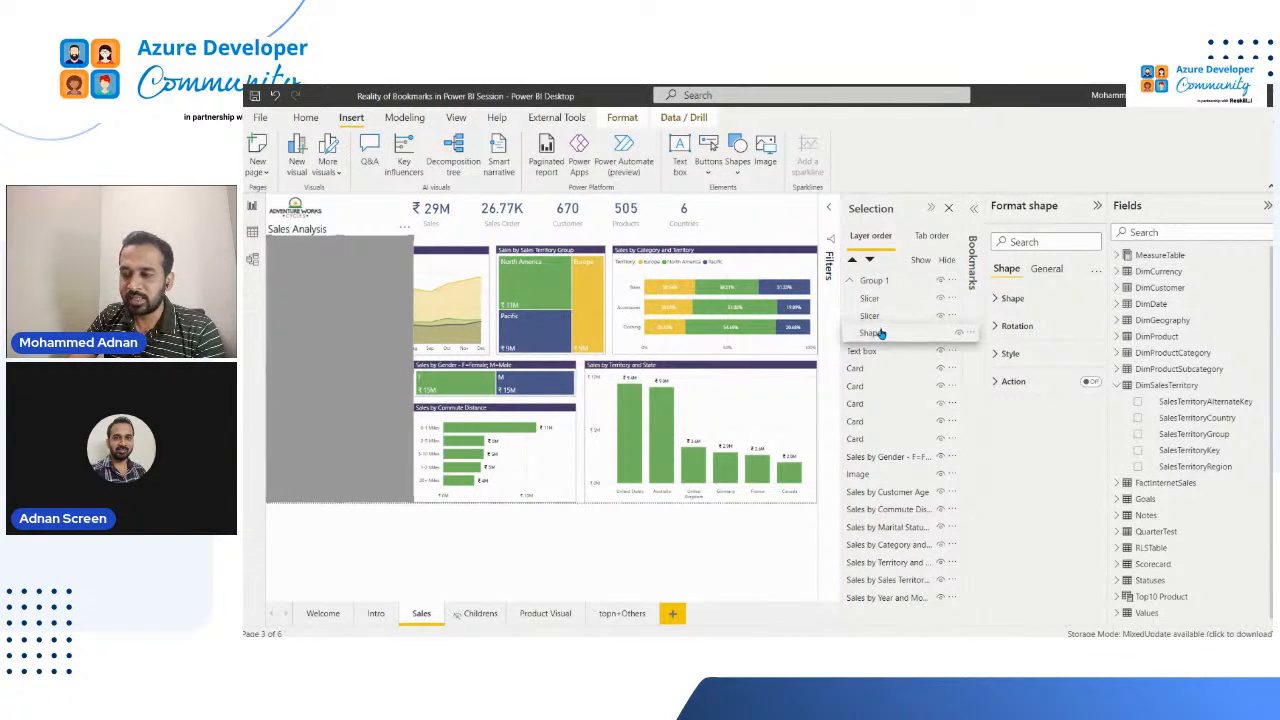
Step: Reposition the CalendarYear slicer just below the SalesTerritoryGroup slicer on the grey panel
left_click(312, 307)
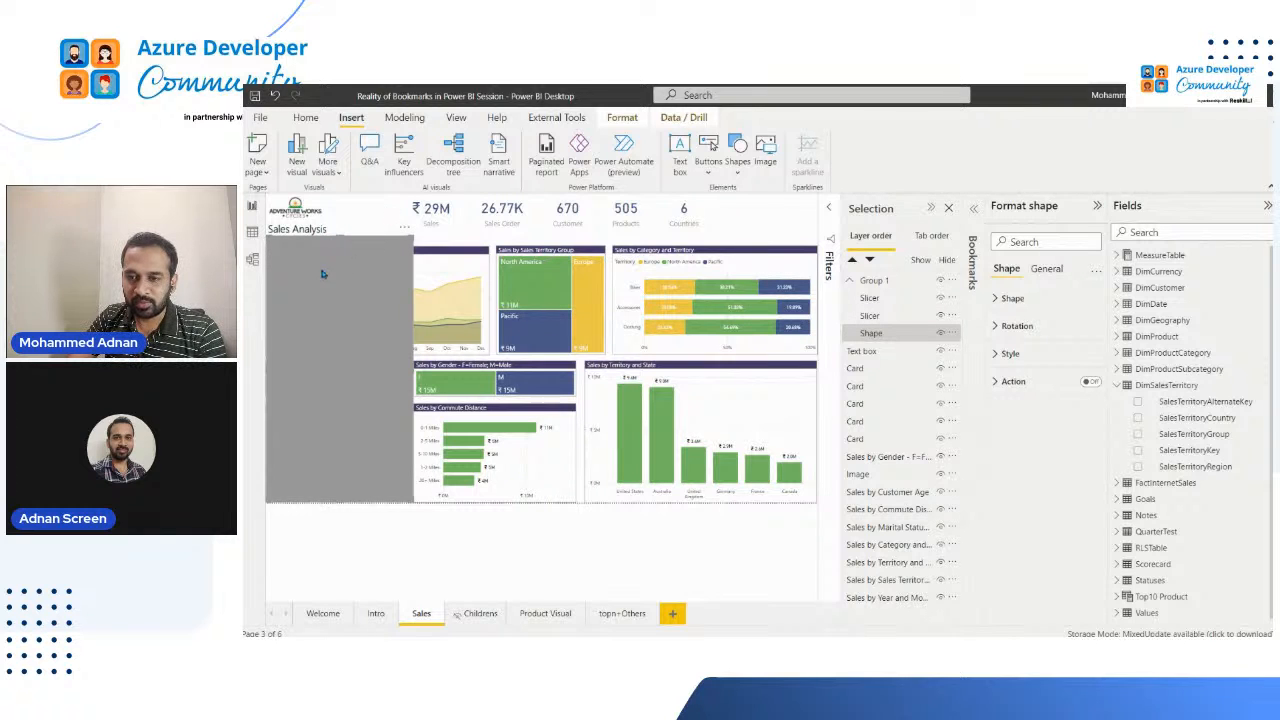
left_click(336, 266)
left_click(306, 308)
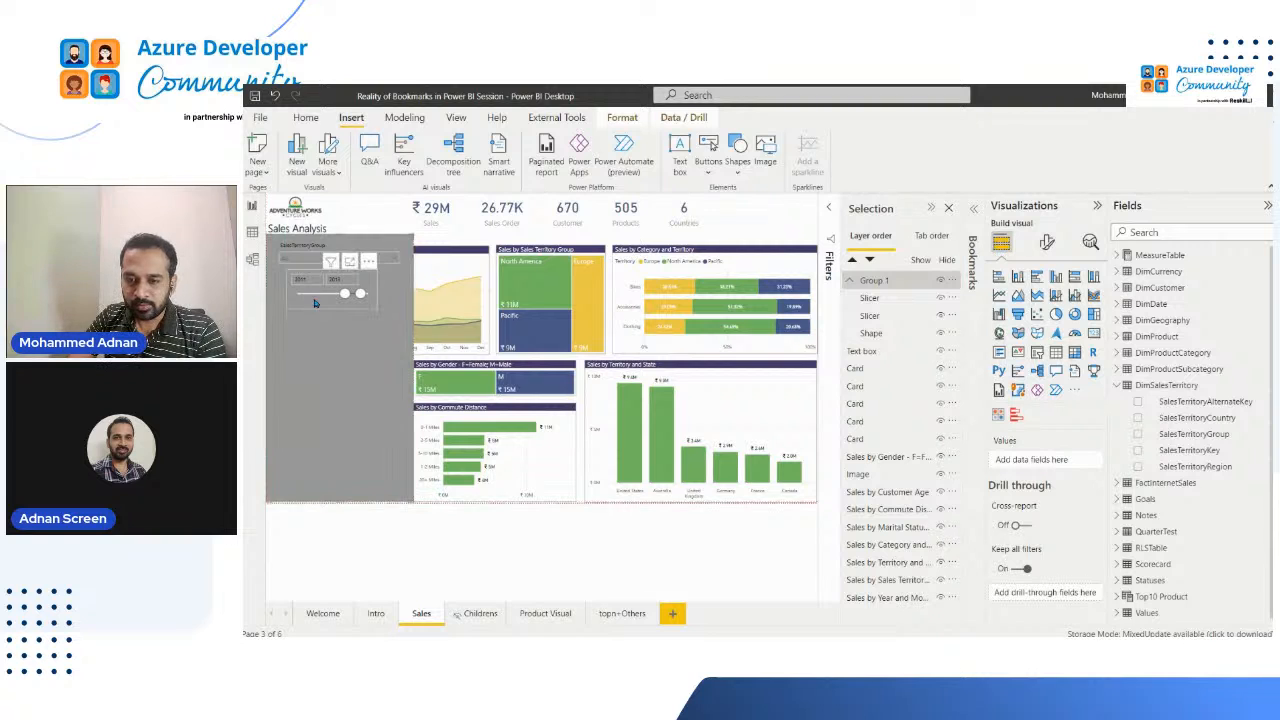
left_click(305, 316)
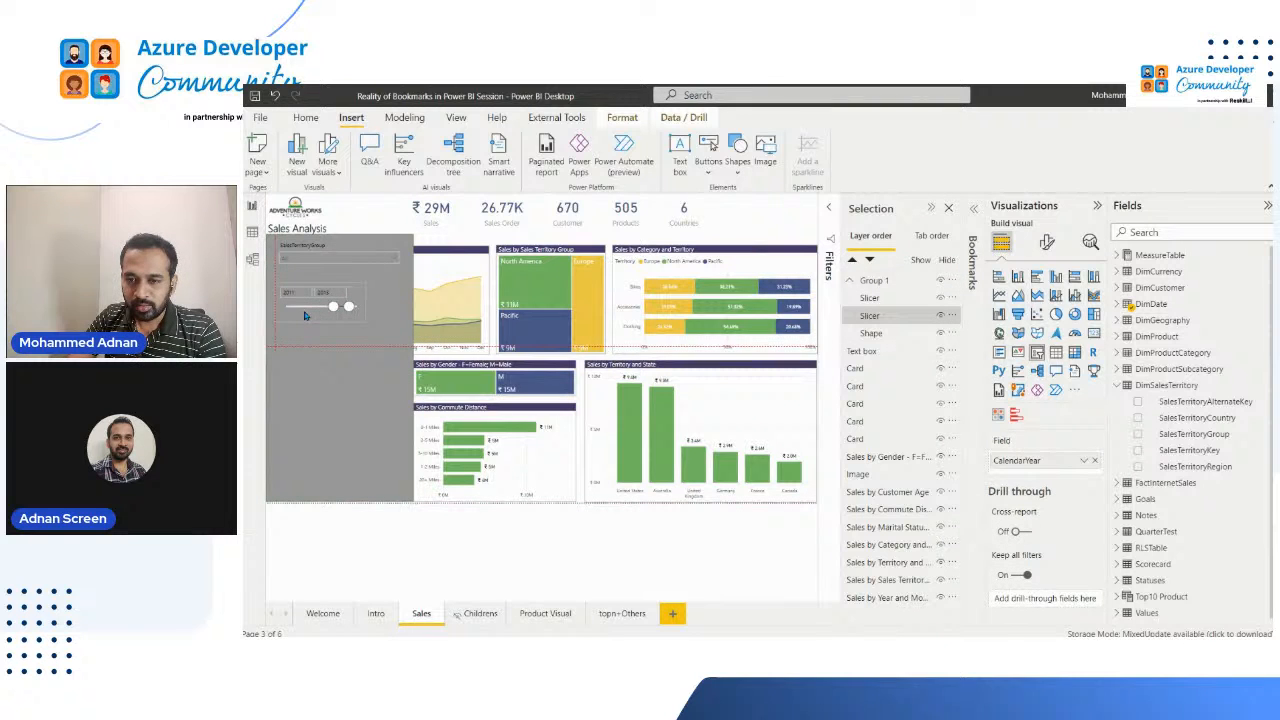
left_click(325, 248)
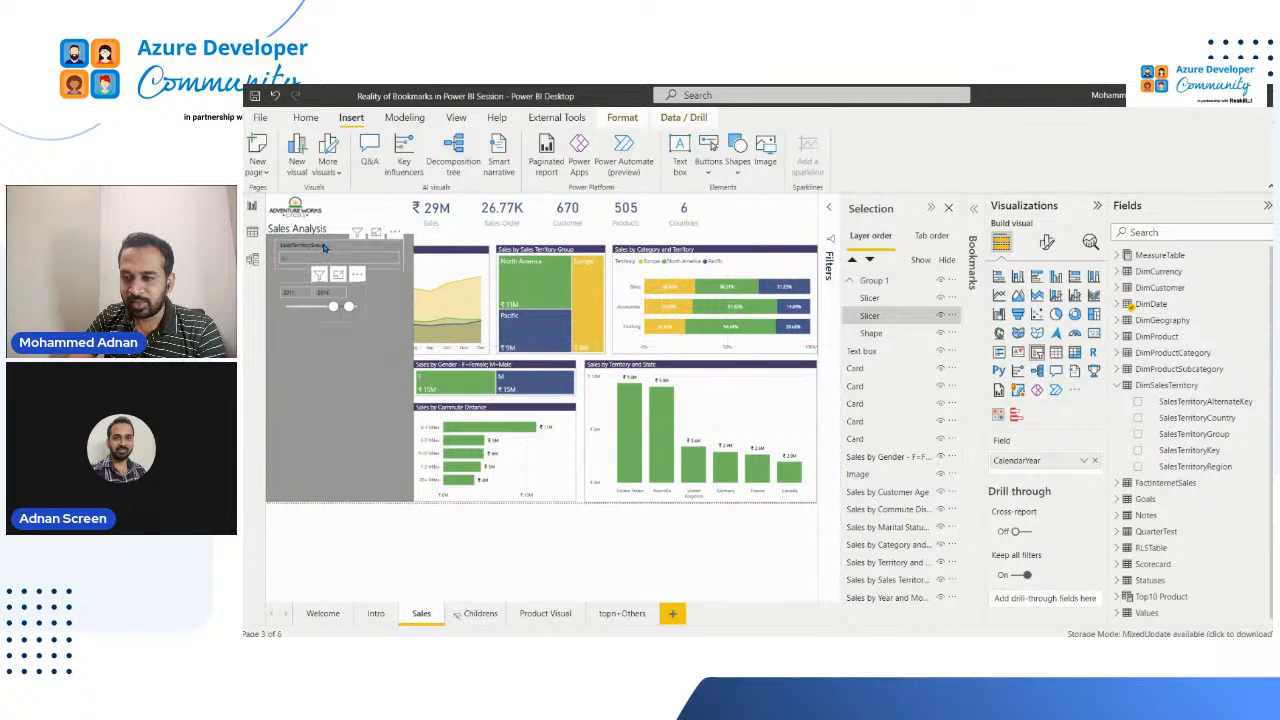
Step: Collapse the Visualizations and Fields panes and copy the SalesTerritoryGroup slicer's formatting onto the CalendarYear slicer with Format painter
left_click(1050, 205)
left_click(1191, 204)
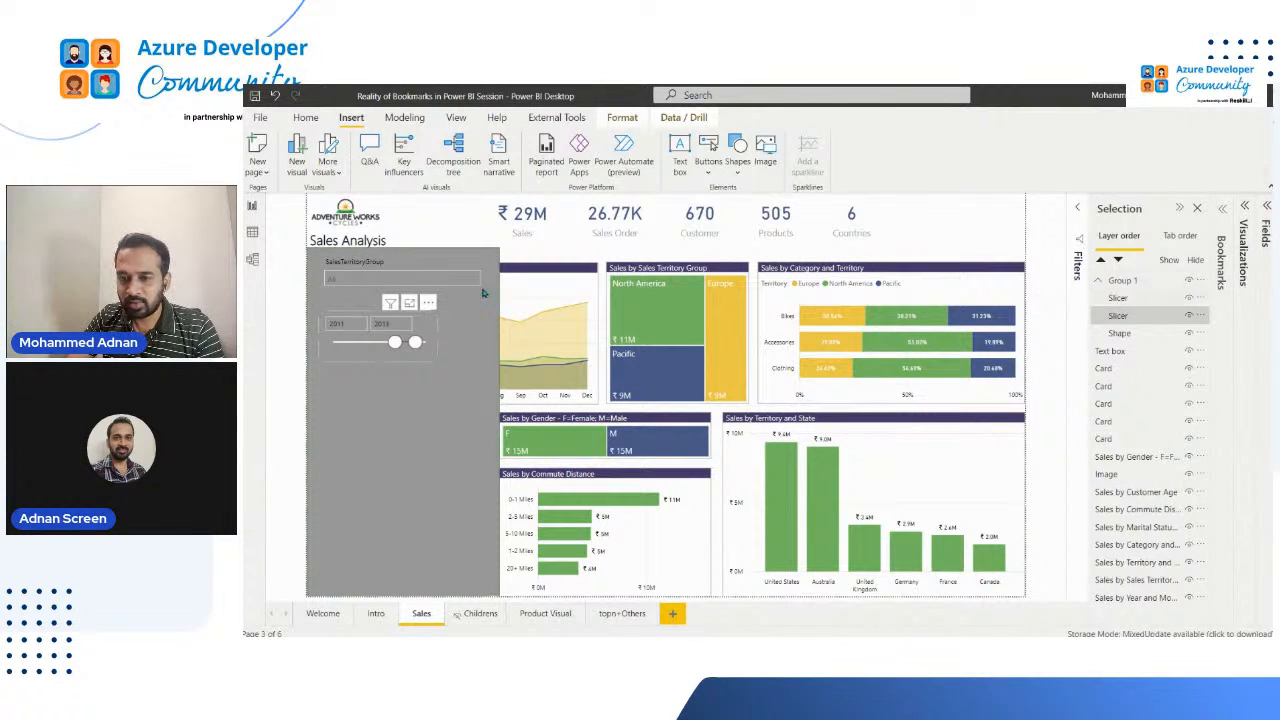
left_click(347, 260)
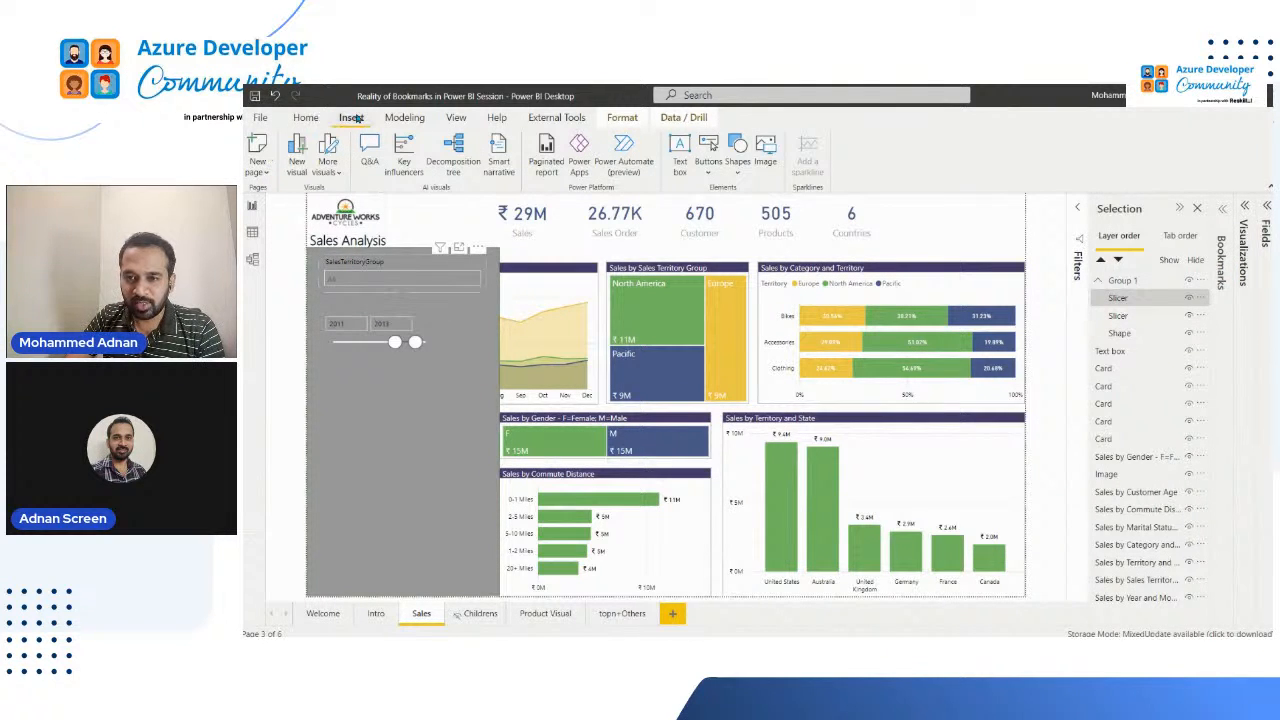
left_click(306, 118)
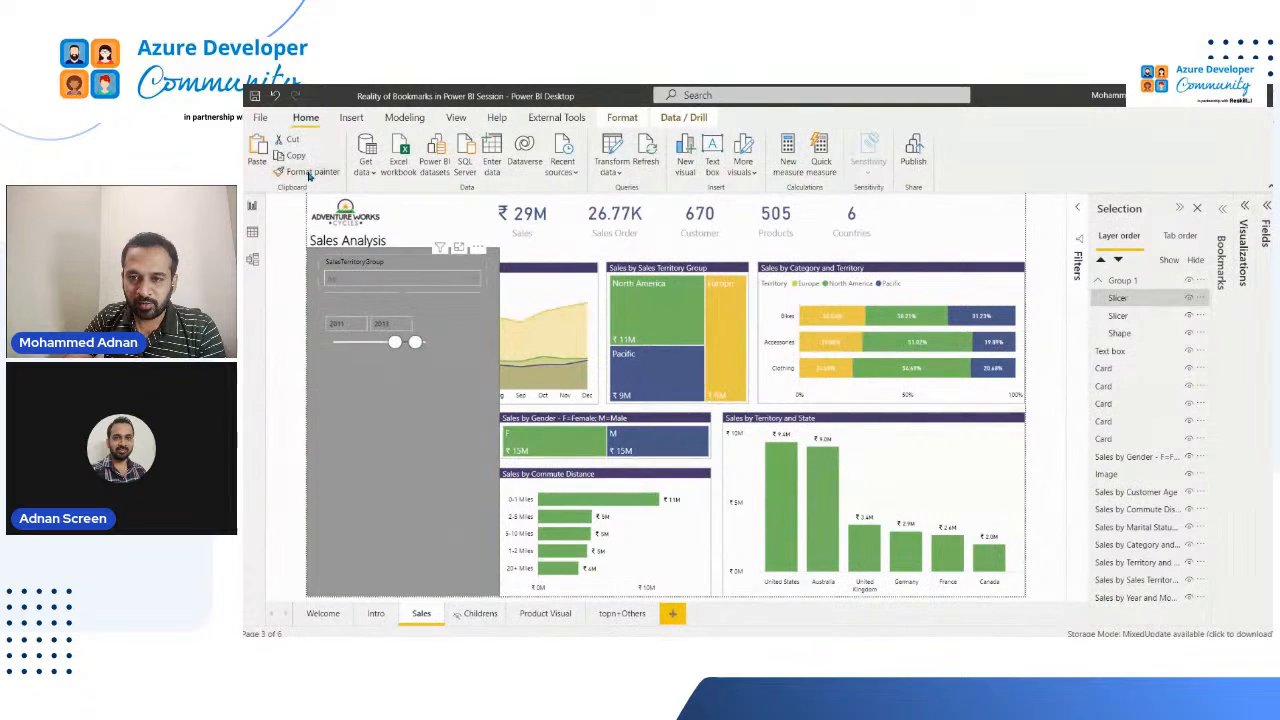
left_click(308, 172)
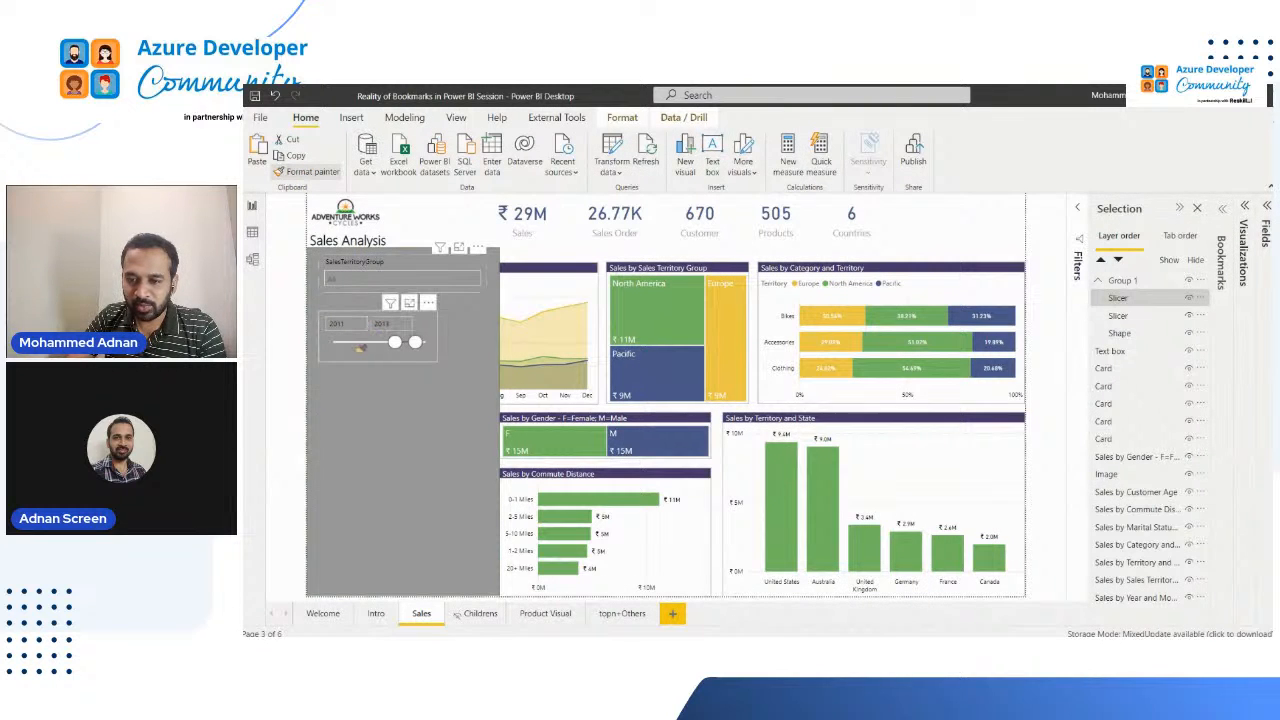
left_click(360, 347)
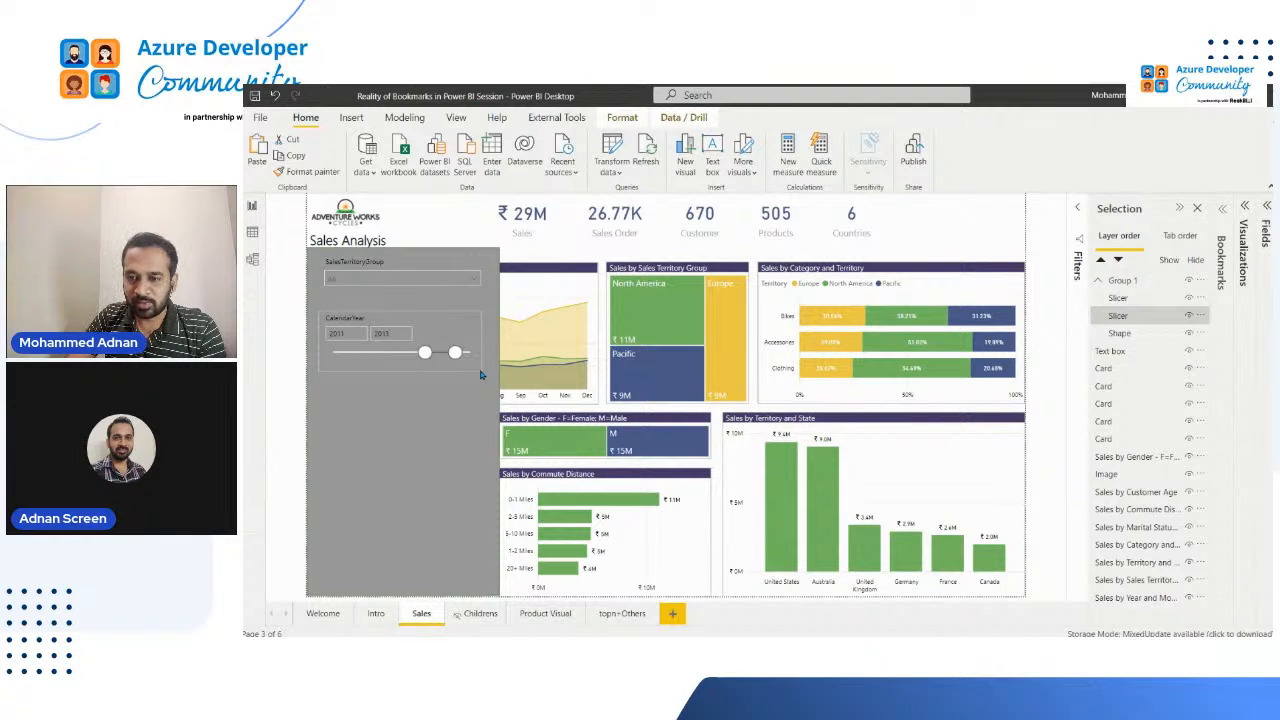
Step: Set the CalendarYear slicer's header font color to white
left_click(1246, 254)
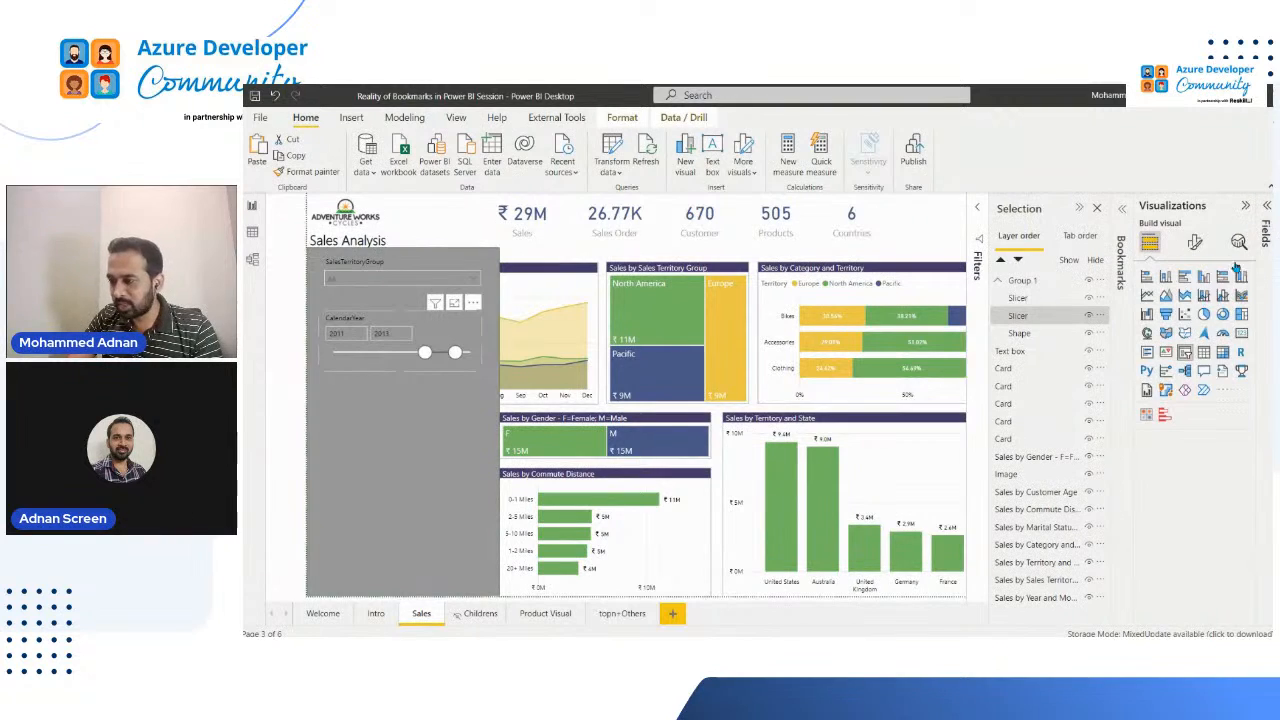
left_click(1195, 245)
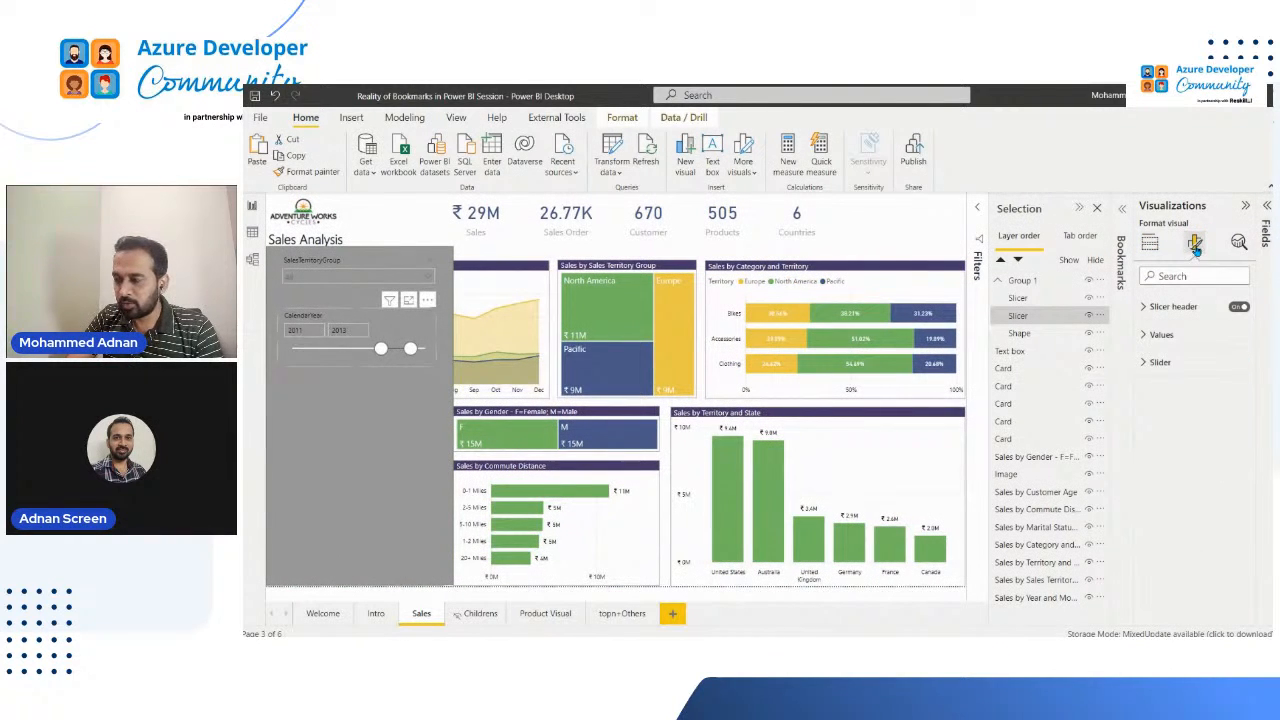
left_click(1162, 335)
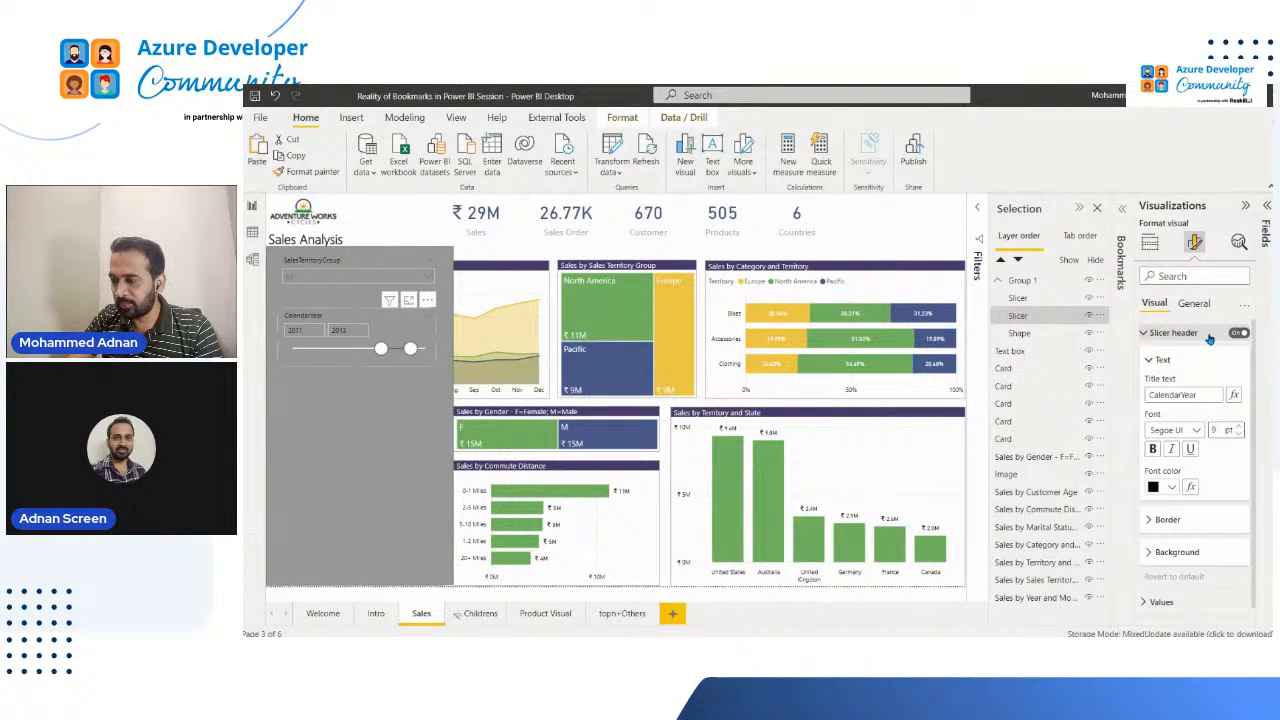
left_click(1172, 489)
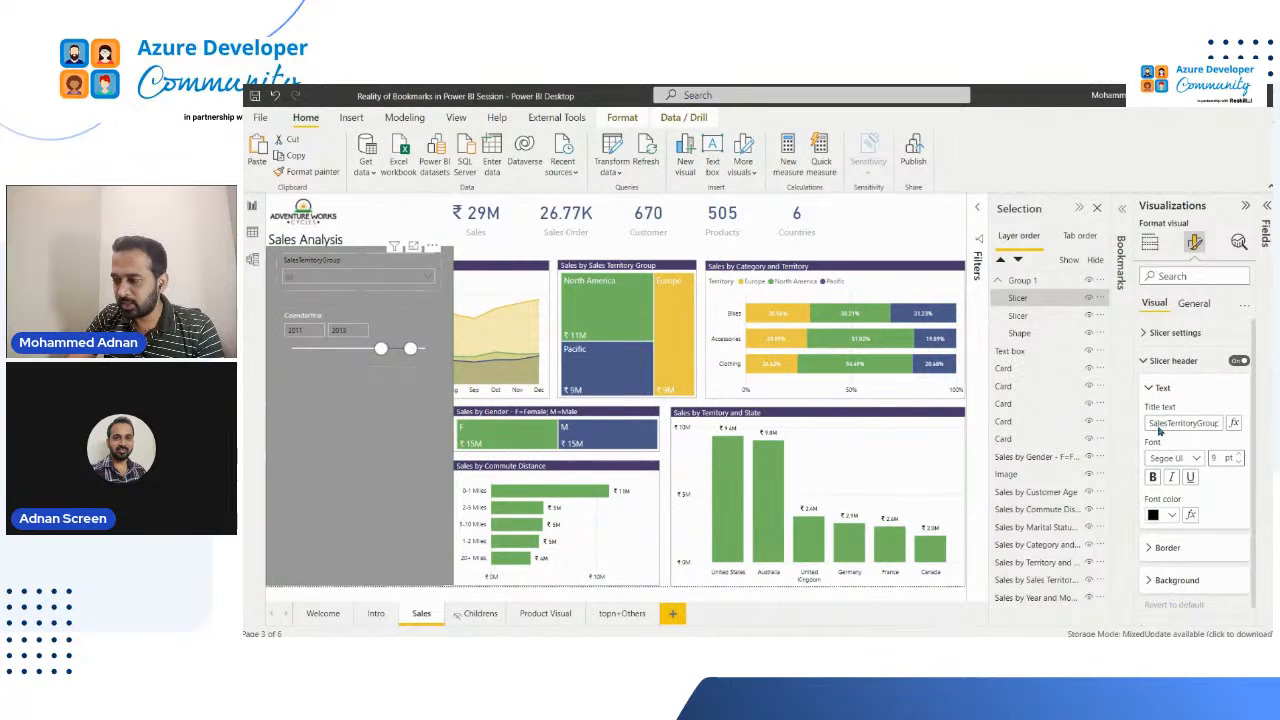
Step: Format the SalesTerritoryGroup slicer's header text in white at 11 pt
left_click(1172, 514)
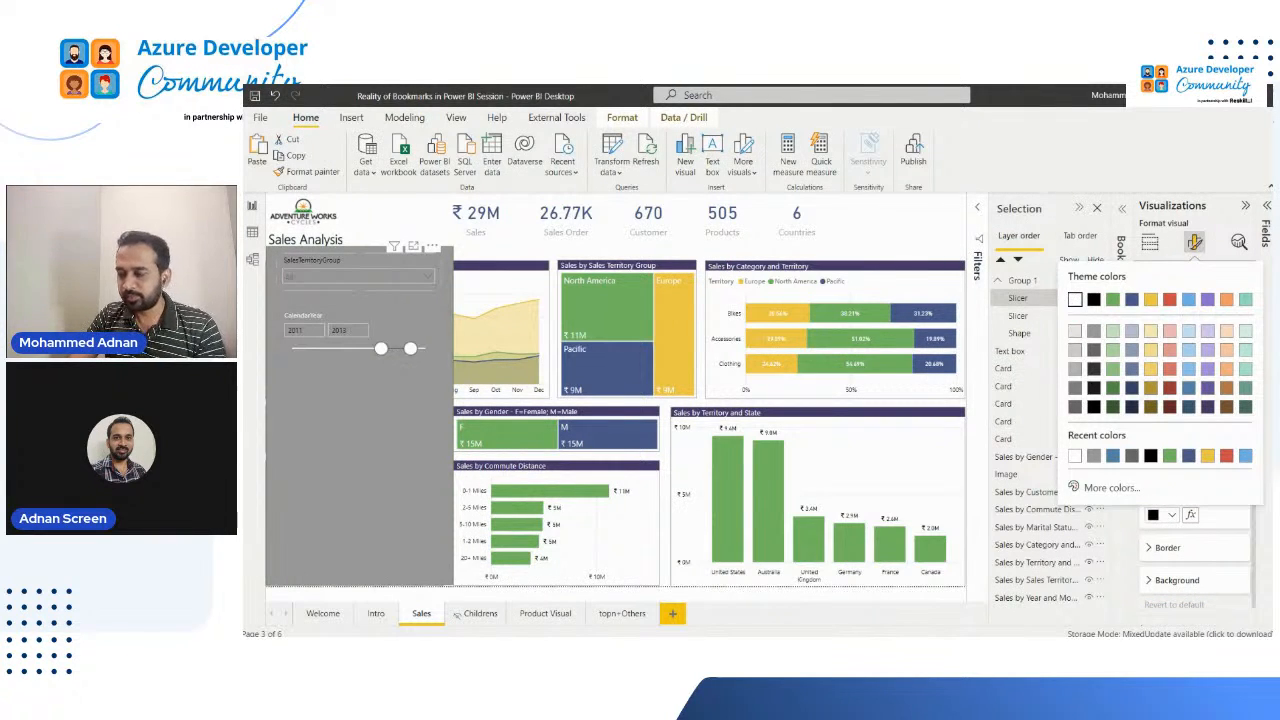
left_click(1075, 300)
left_click_drag(1219, 457, 1146, 458)
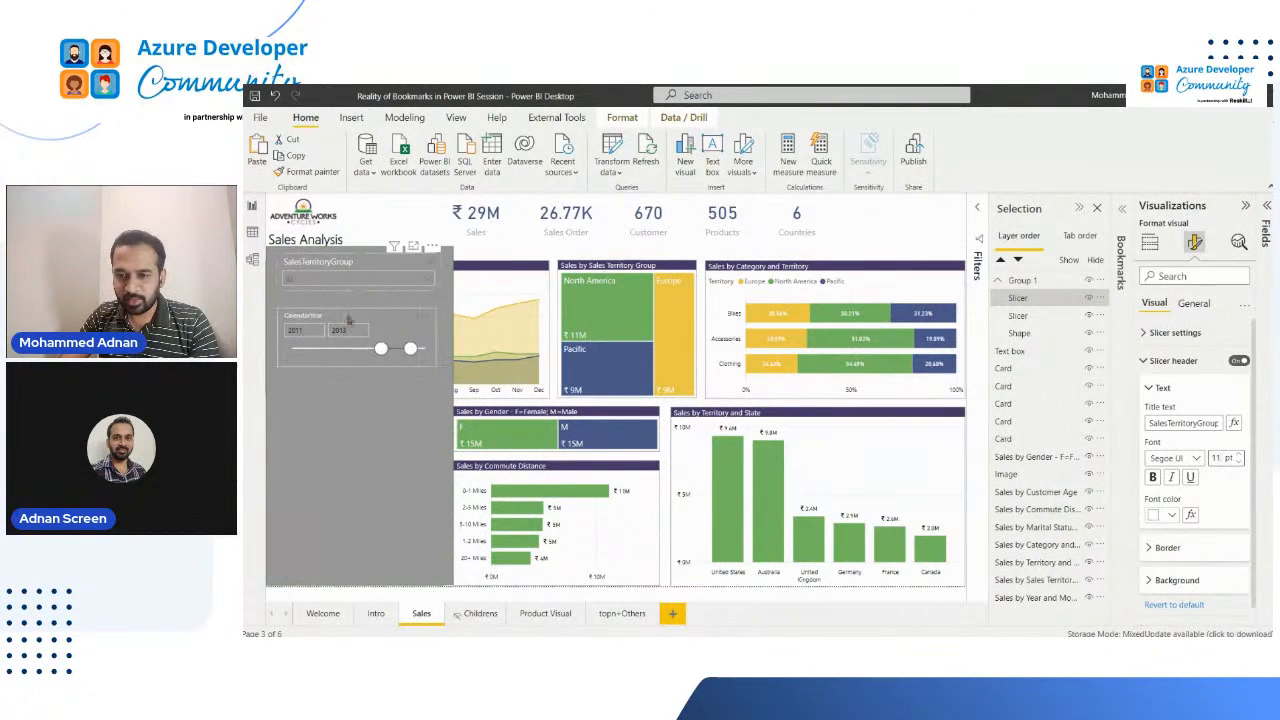
Step: Set the CalendarYear slicer's header font size to 11 pt
left_click(345, 316)
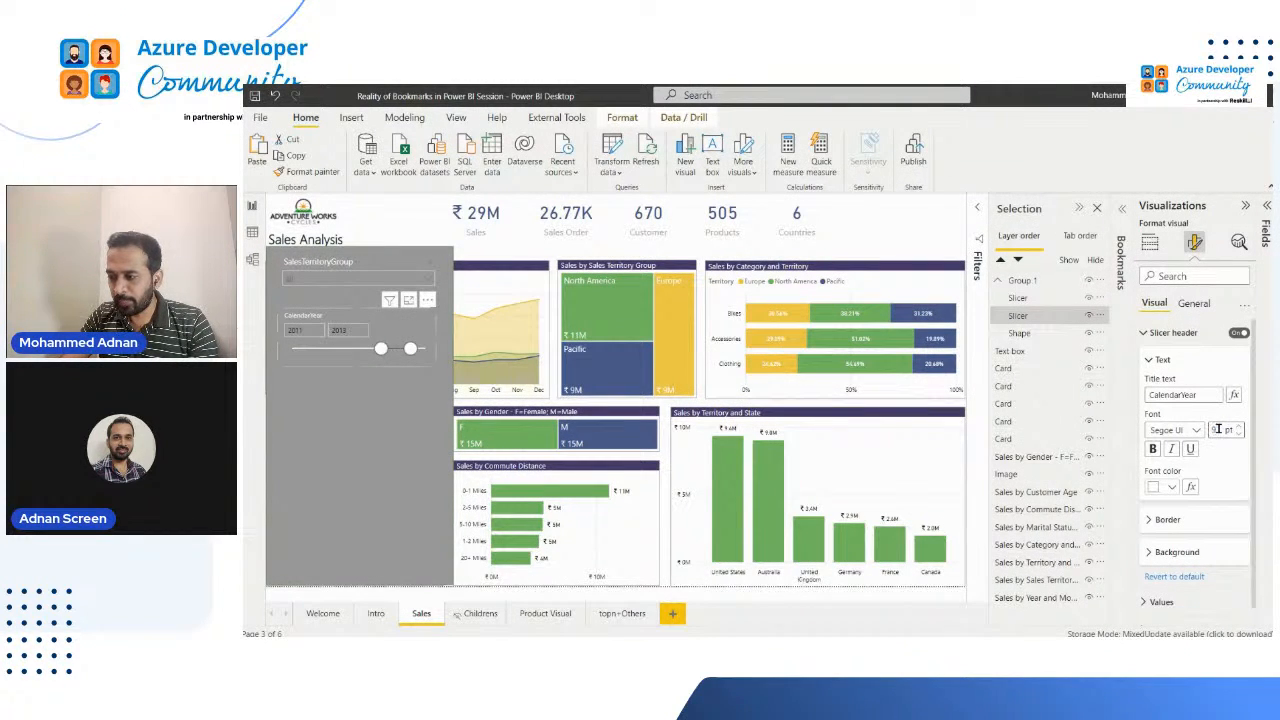
left_click_drag(1218, 428, 1189, 430)
type("11")
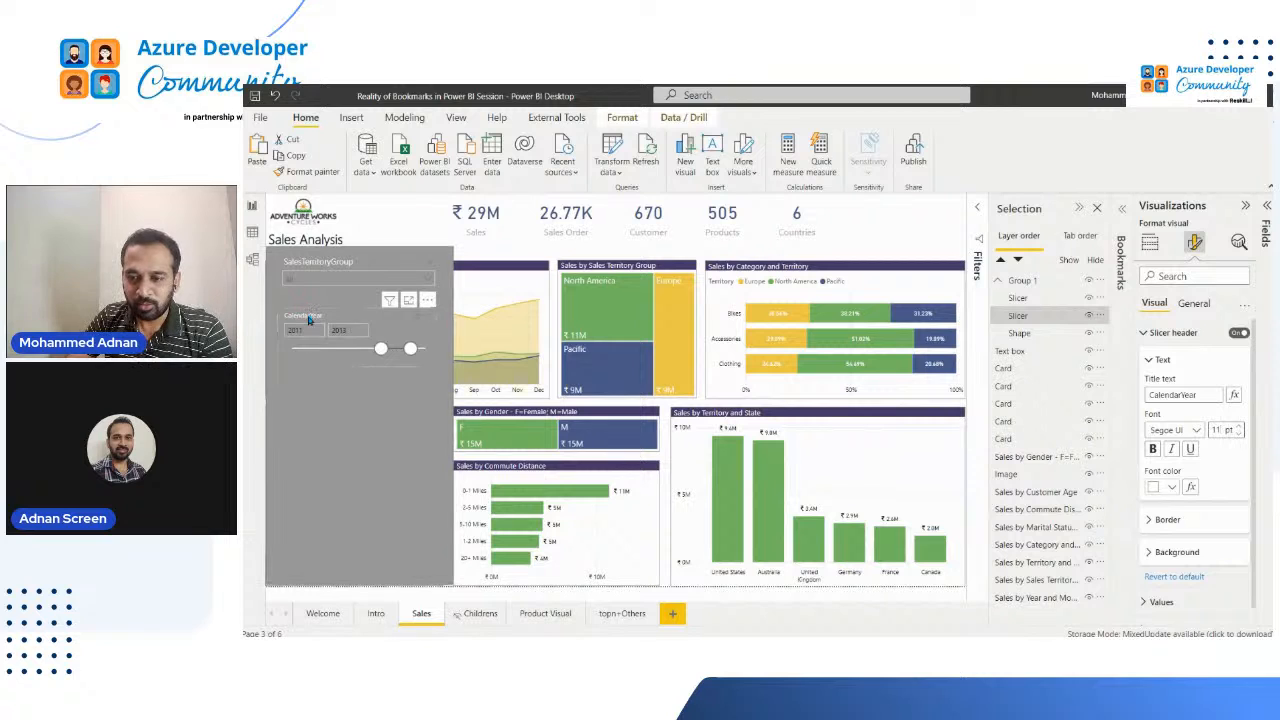
Step: Move both slicers lower on the grey panel, keeping SalesTerritoryGroup above CalendarYear and leaving free space along the panel's upper edge
left_click_drag(310, 318, 310, 347)
left_click(311, 278)
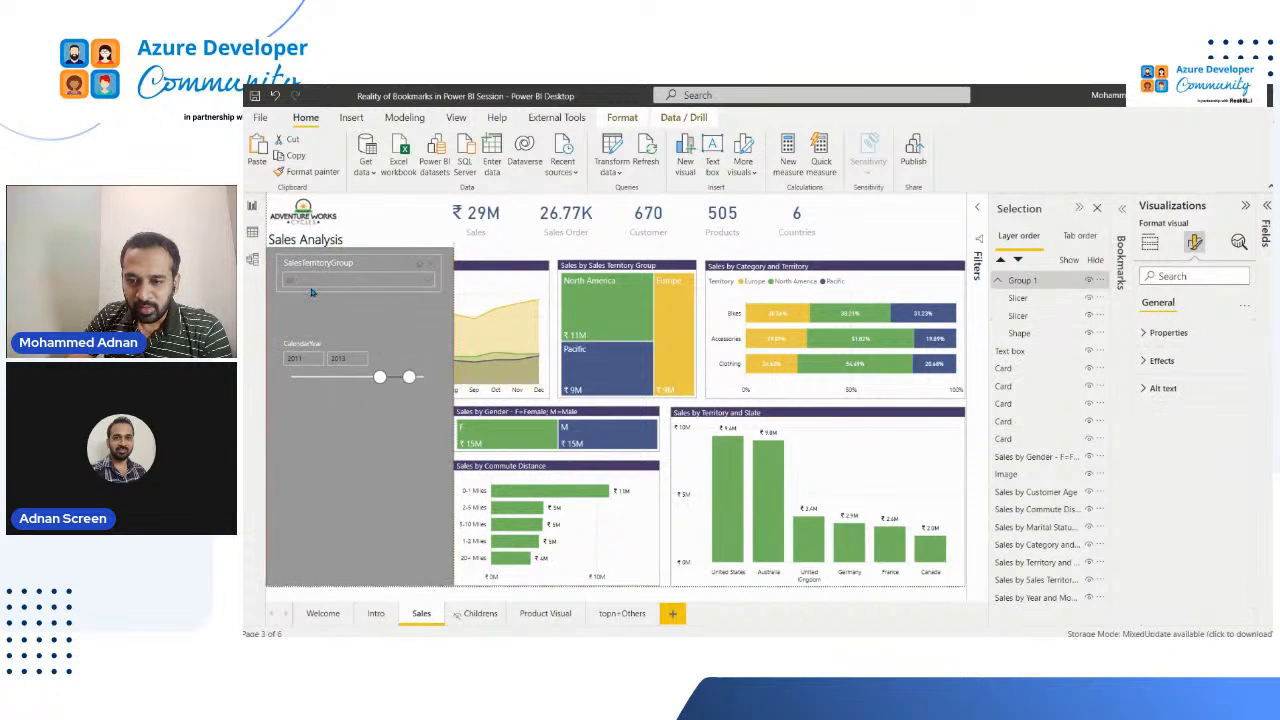
left_click_drag(314, 273, 315, 290)
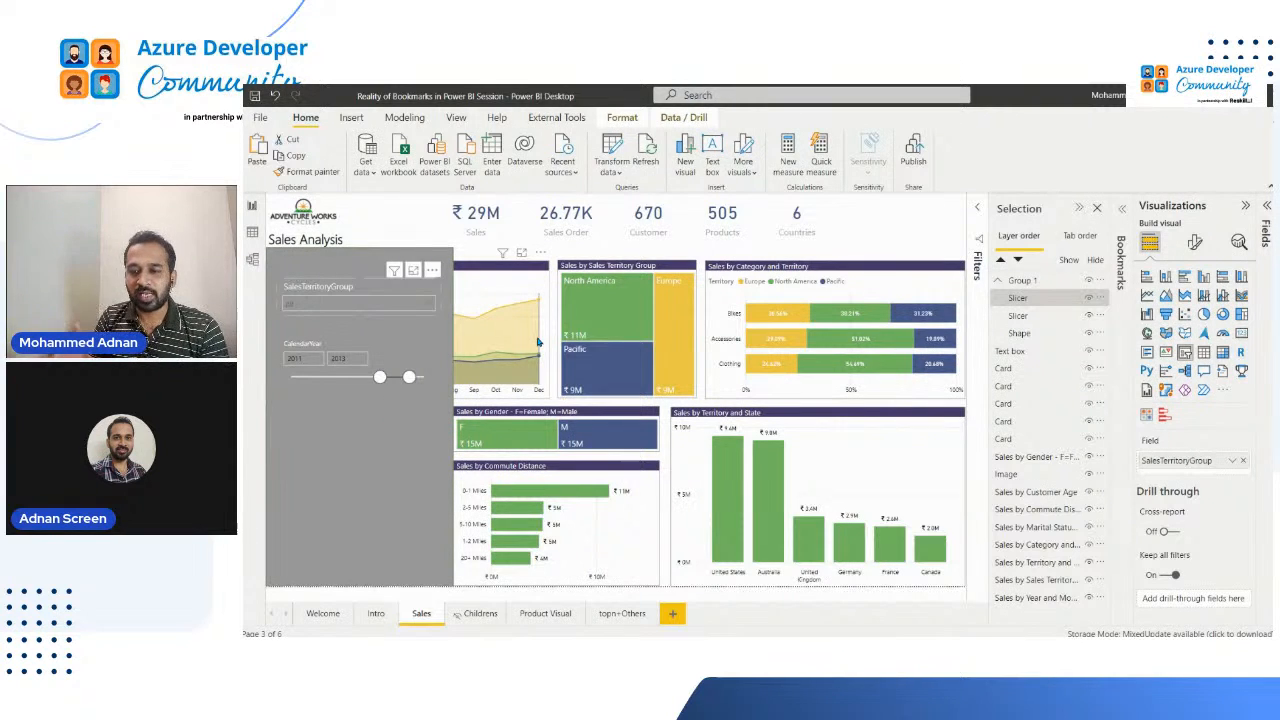
mouse_move(538, 343)
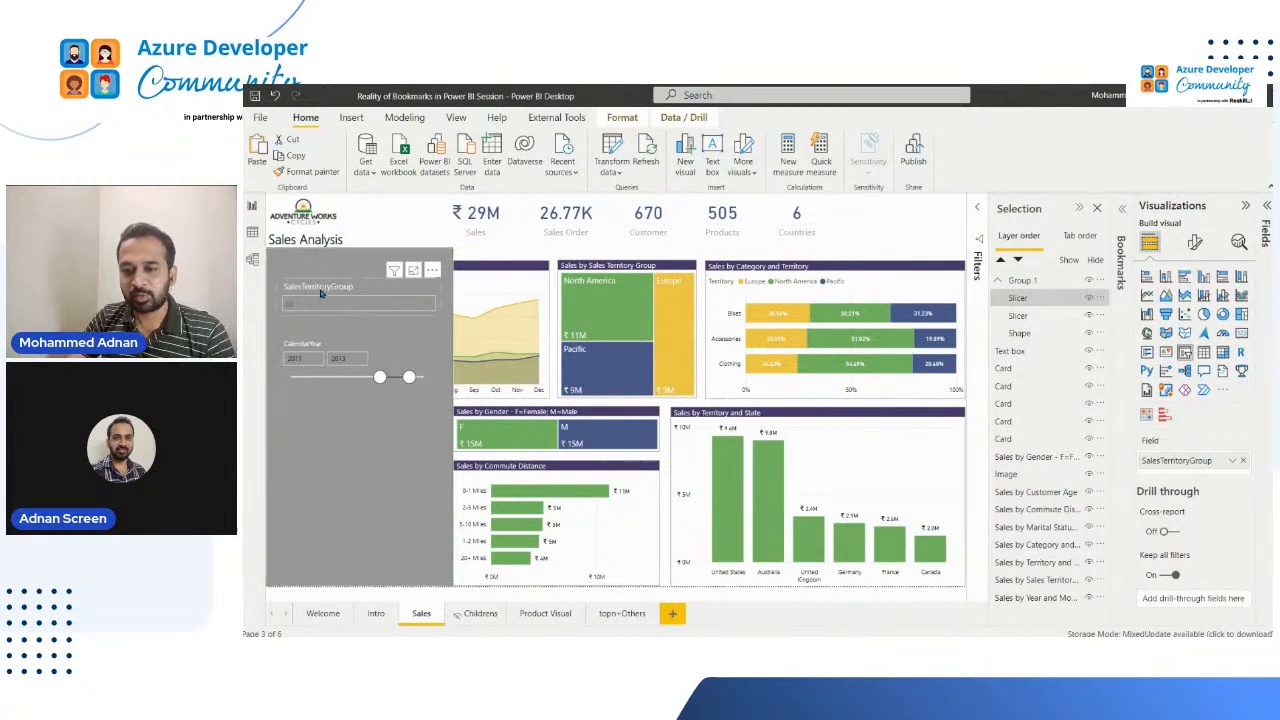
left_click_drag(323, 289, 302, 276)
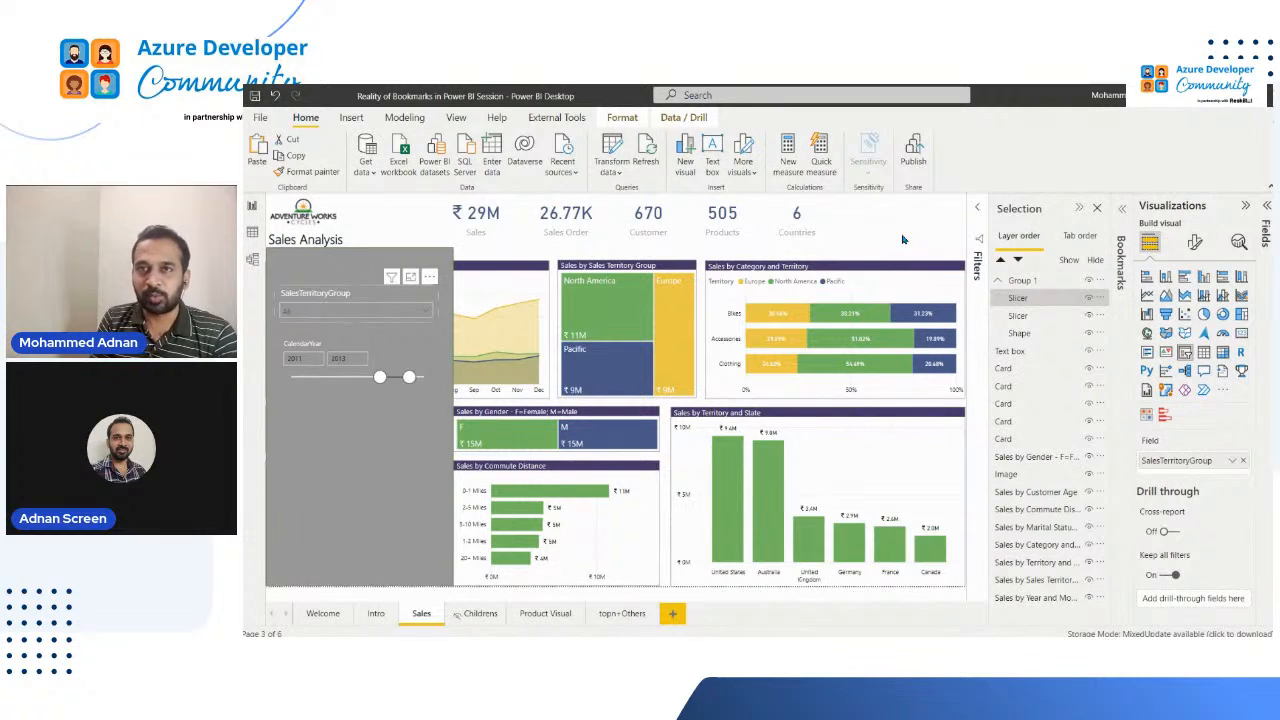
left_click(312, 266)
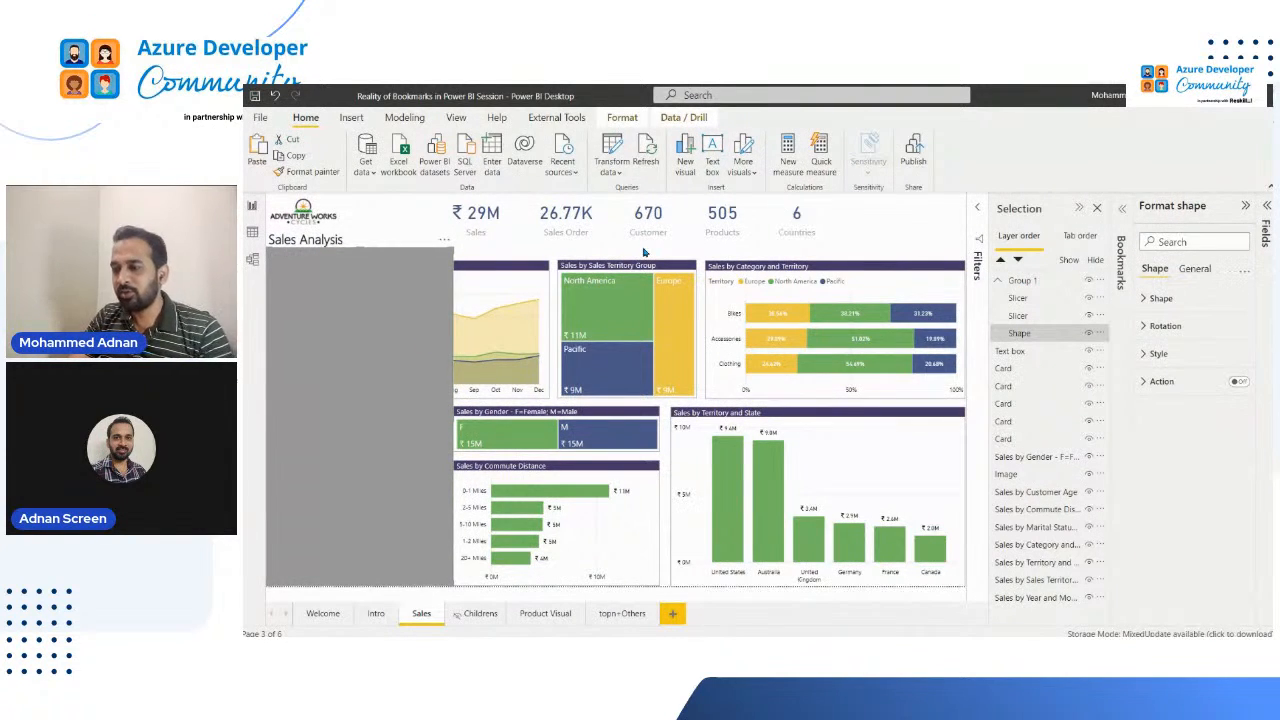
left_click(405, 218)
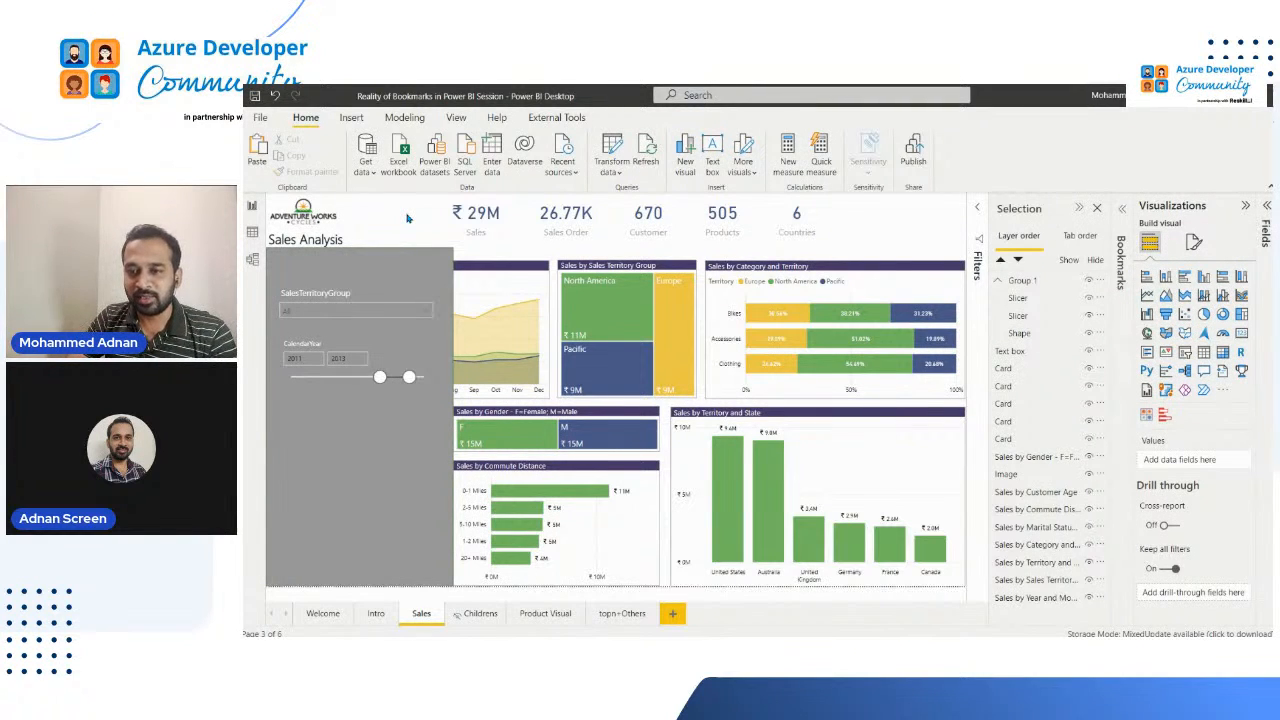
Step: Insert the list.png image and move it off the grey panel, over the Sales by Sales Territory Group chart
left_click(351, 117)
left_click(770, 161)
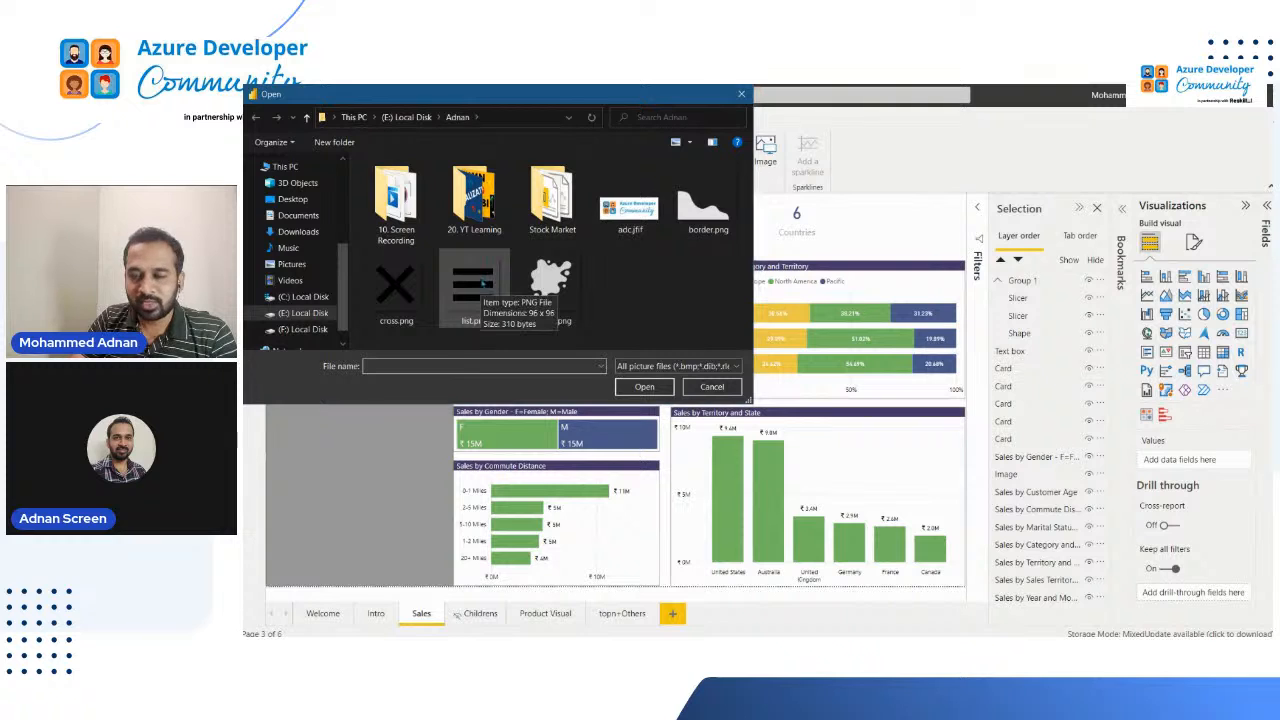
left_click(482, 283)
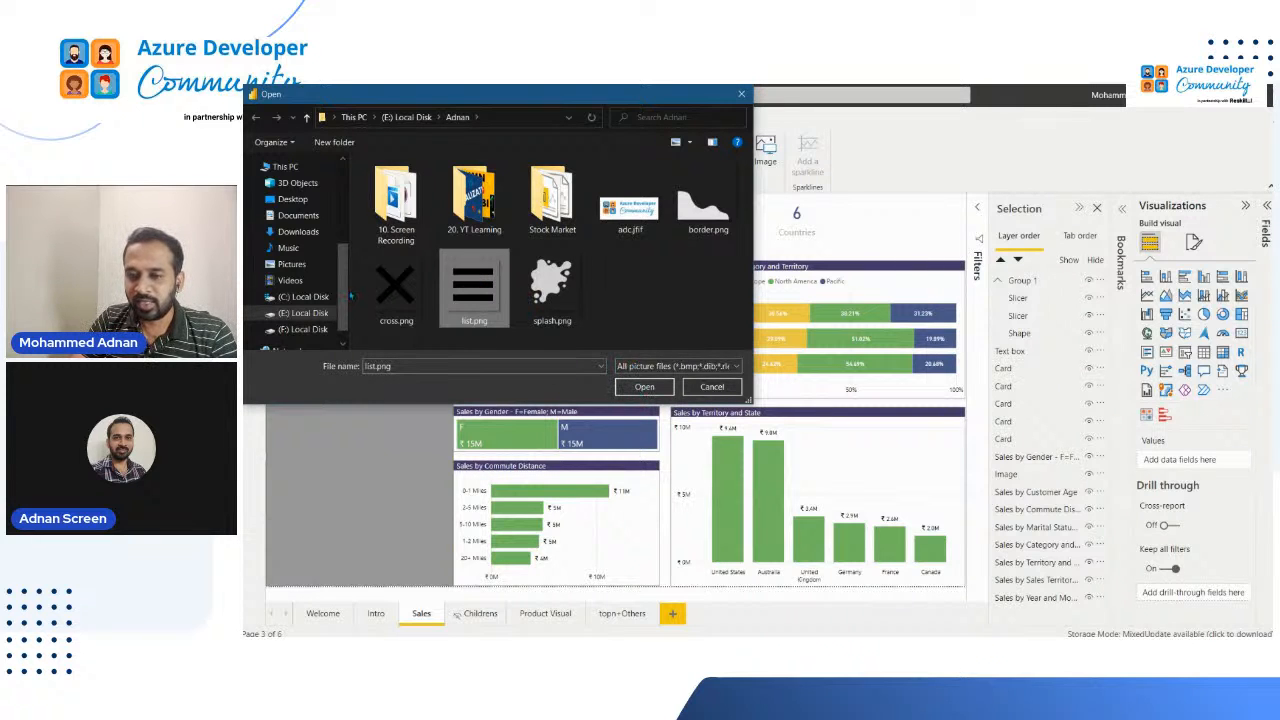
left_click(646, 387)
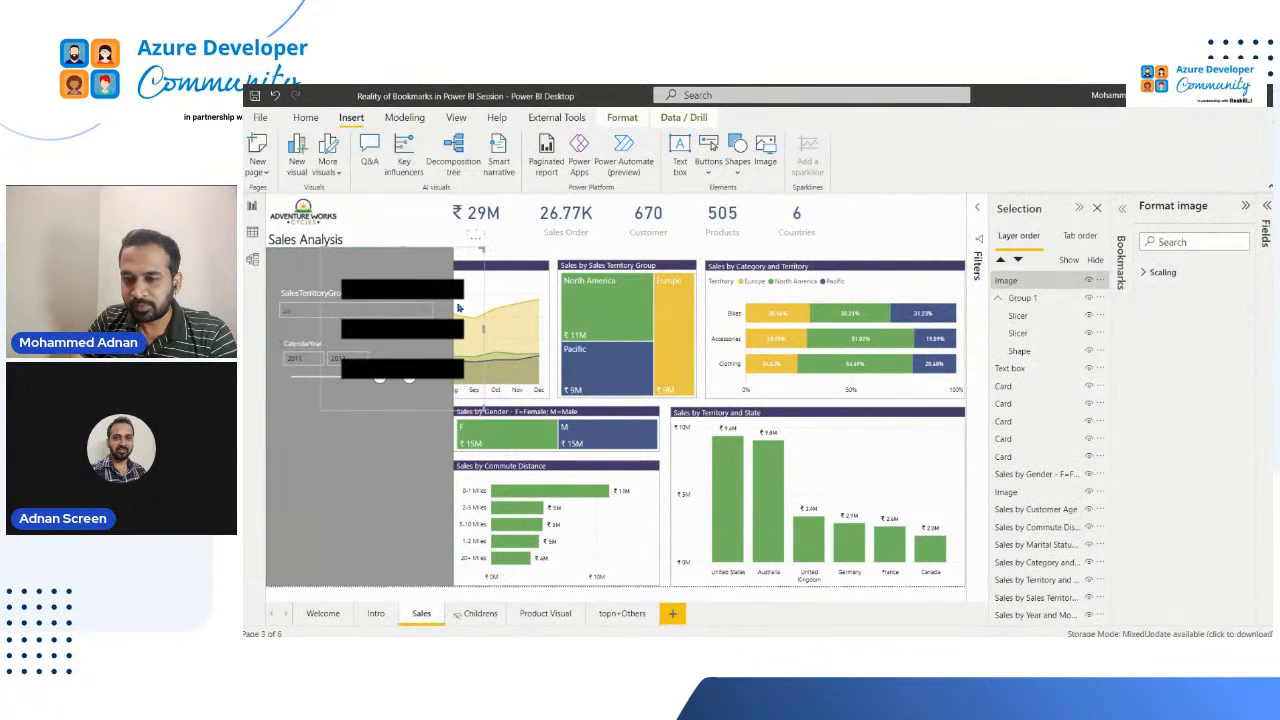
left_click_drag(459, 307, 683, 236)
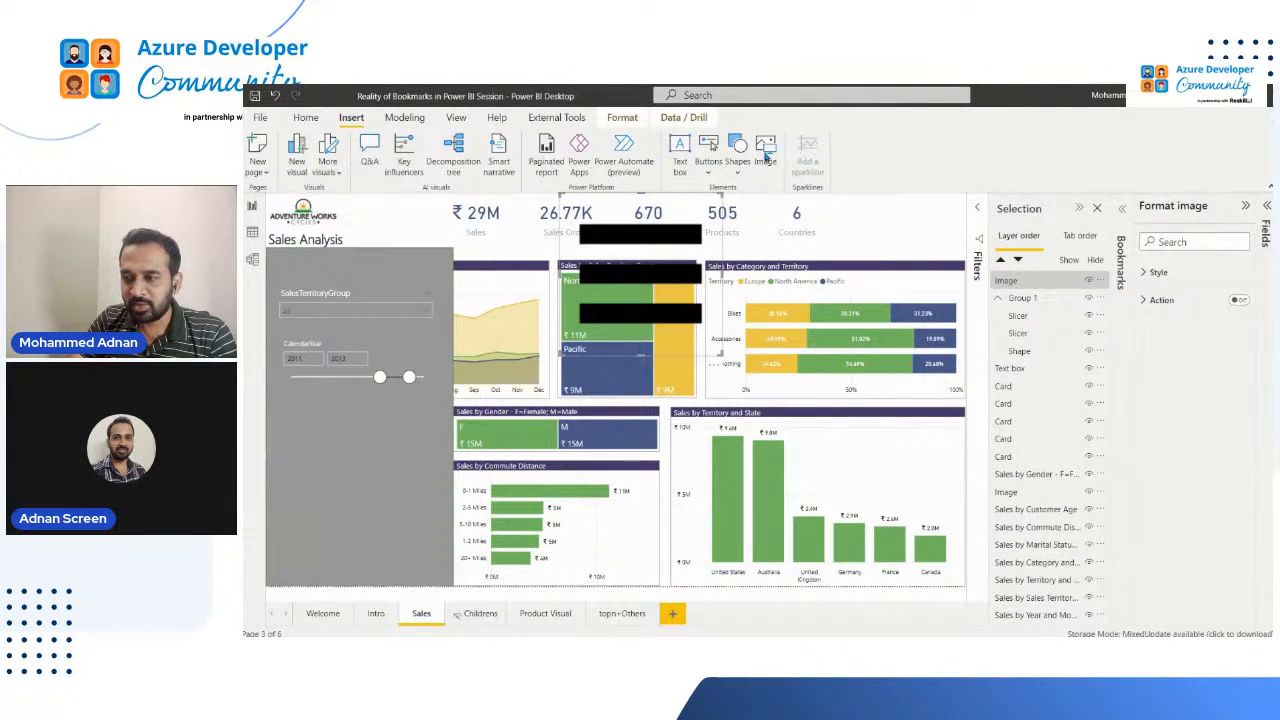
Step: Insert the cross.png image and move it beside the list icon, over the Sales by Category and Territory chart
left_click(766, 158)
left_click(396, 290)
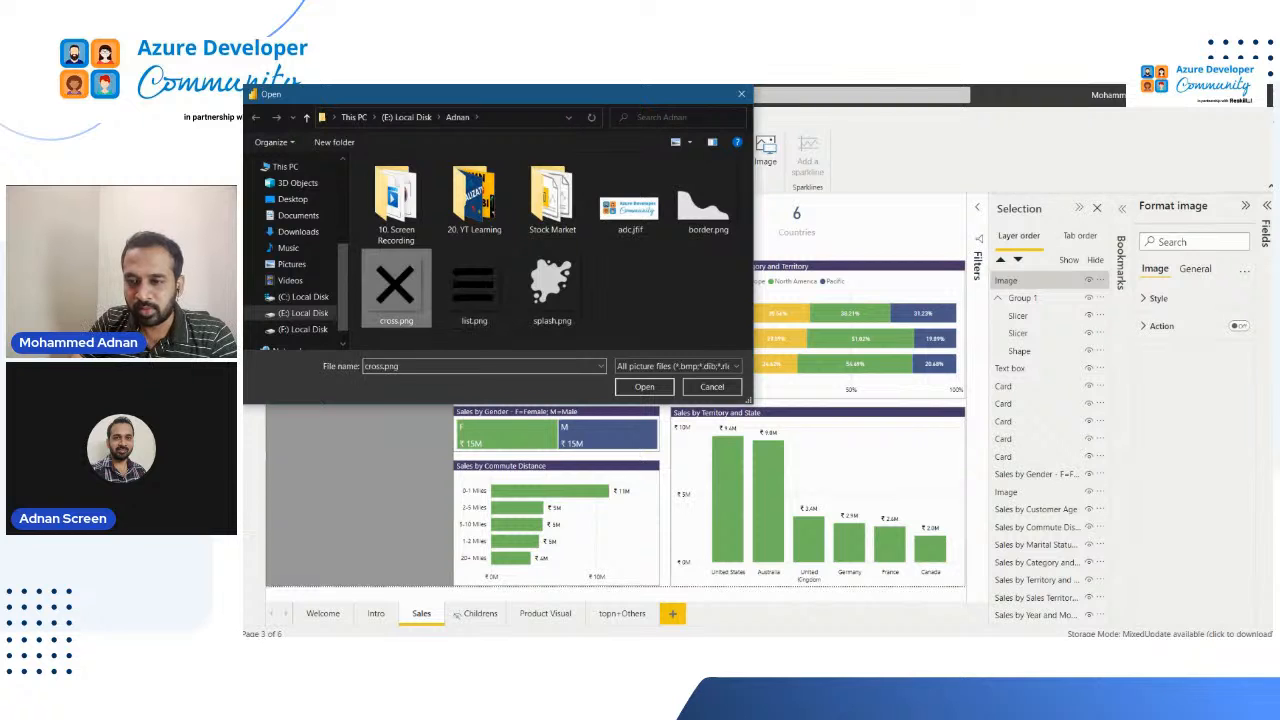
left_click(644, 386)
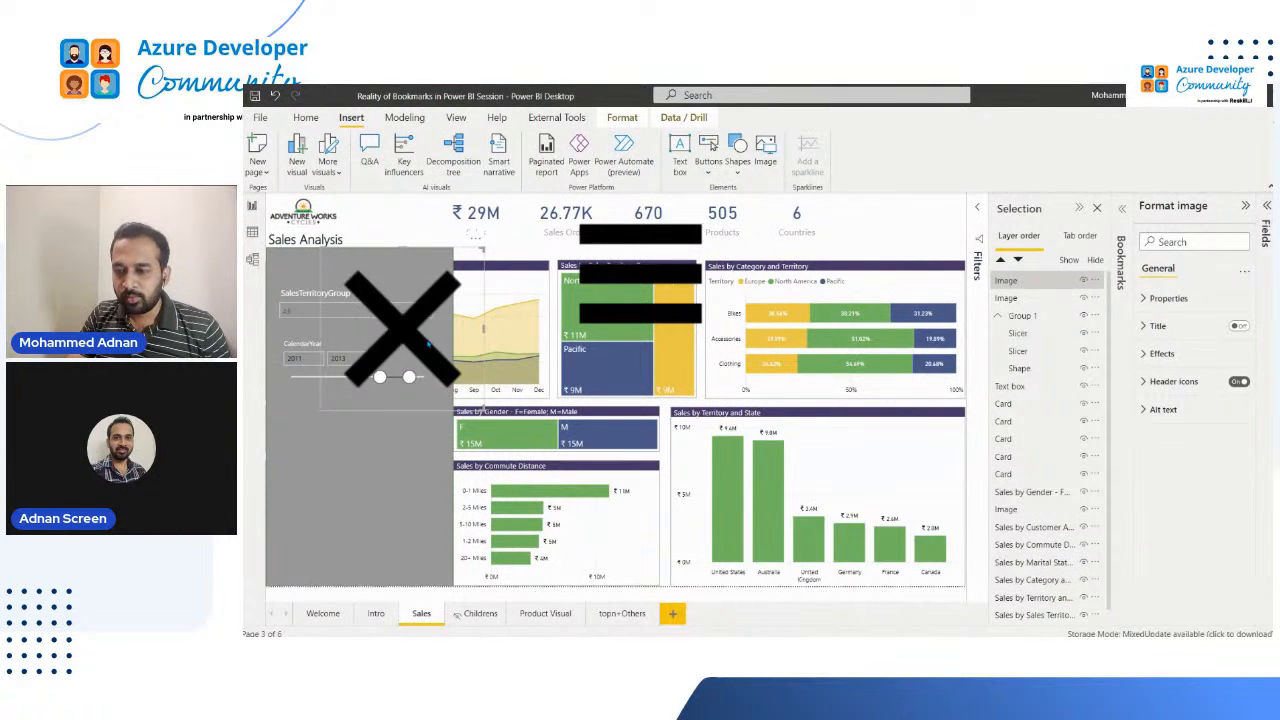
left_click_drag(432, 354, 878, 290)
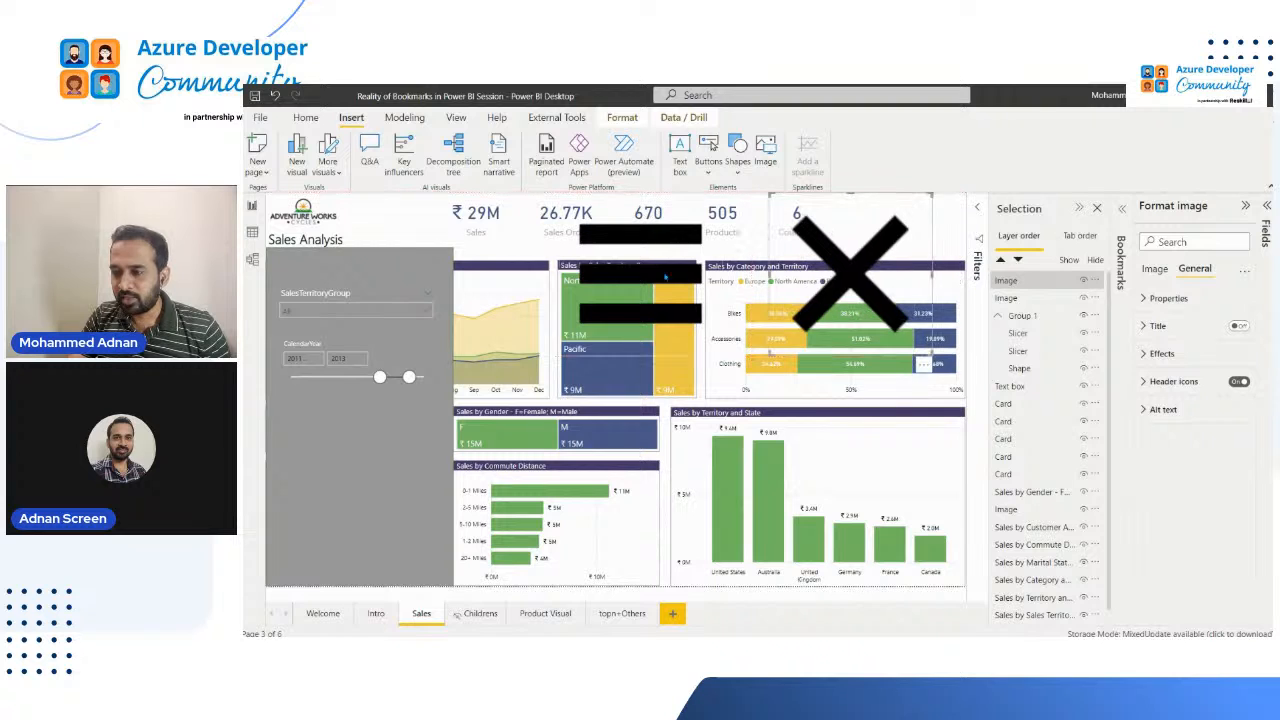
Step: Rename the list icon's image layer as ImgShowFilter
left_click(1040, 297)
left_click(1016, 300)
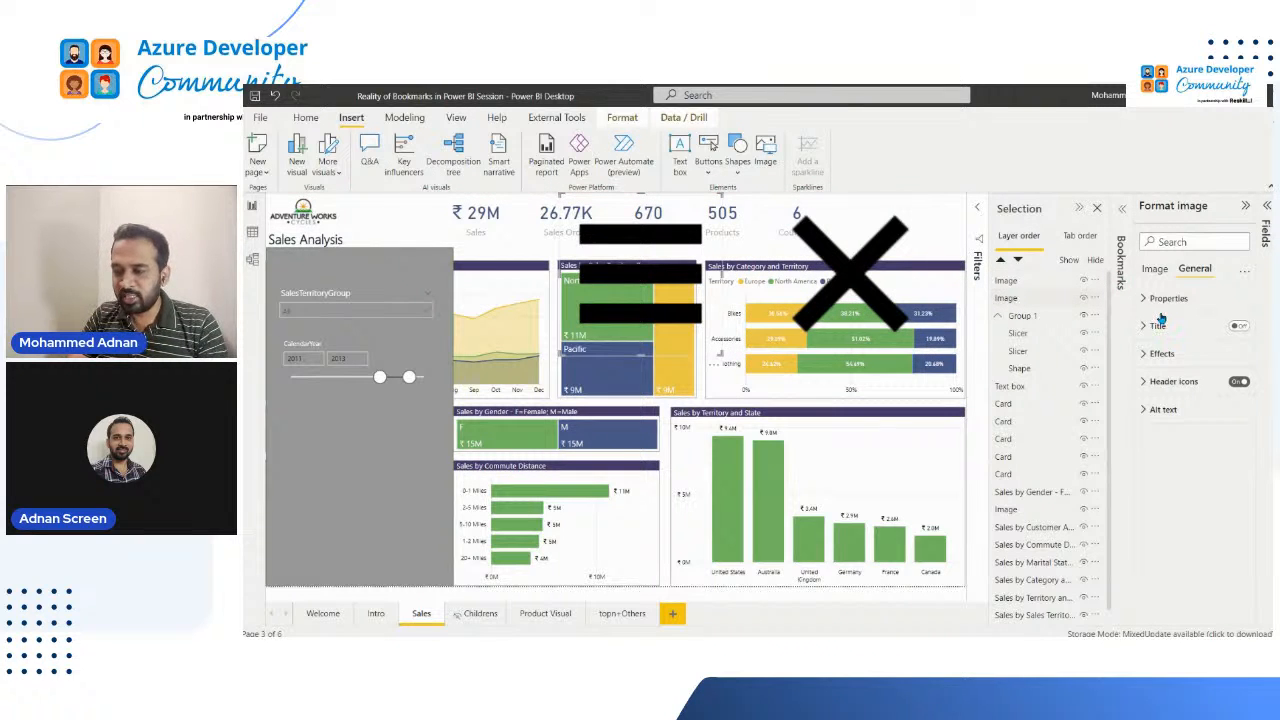
double_click(1016, 300)
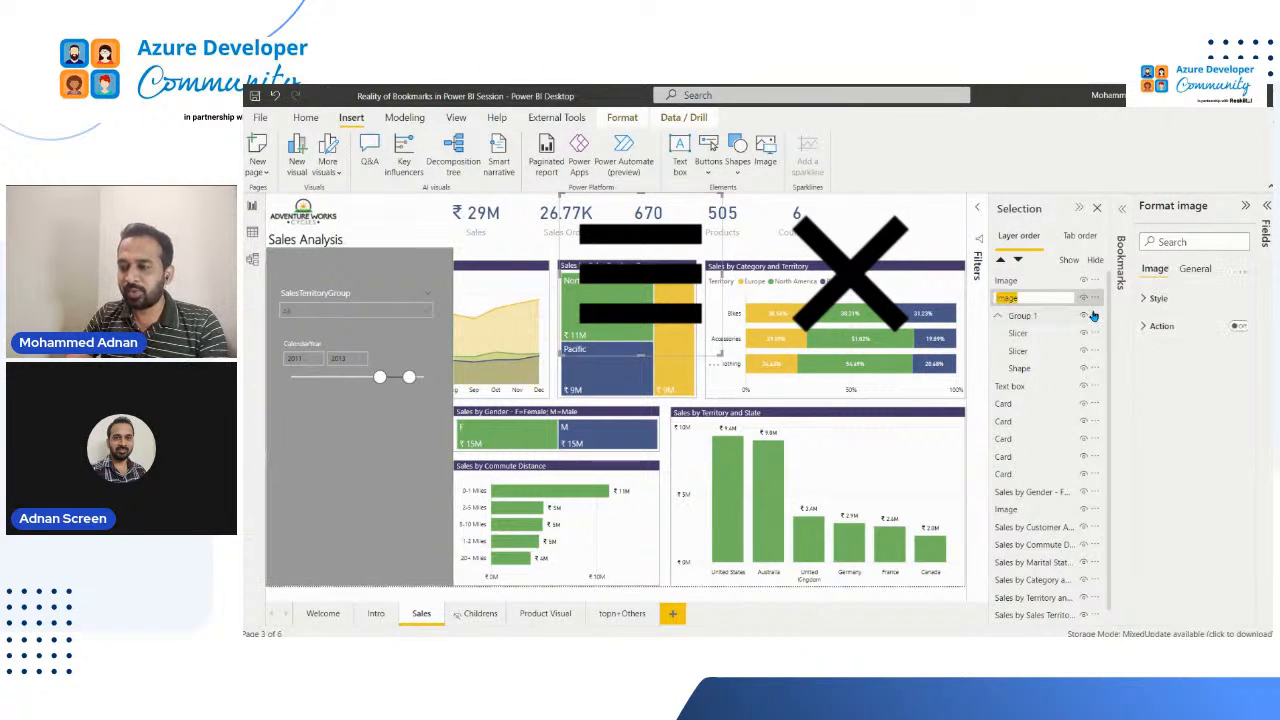
type("Img")
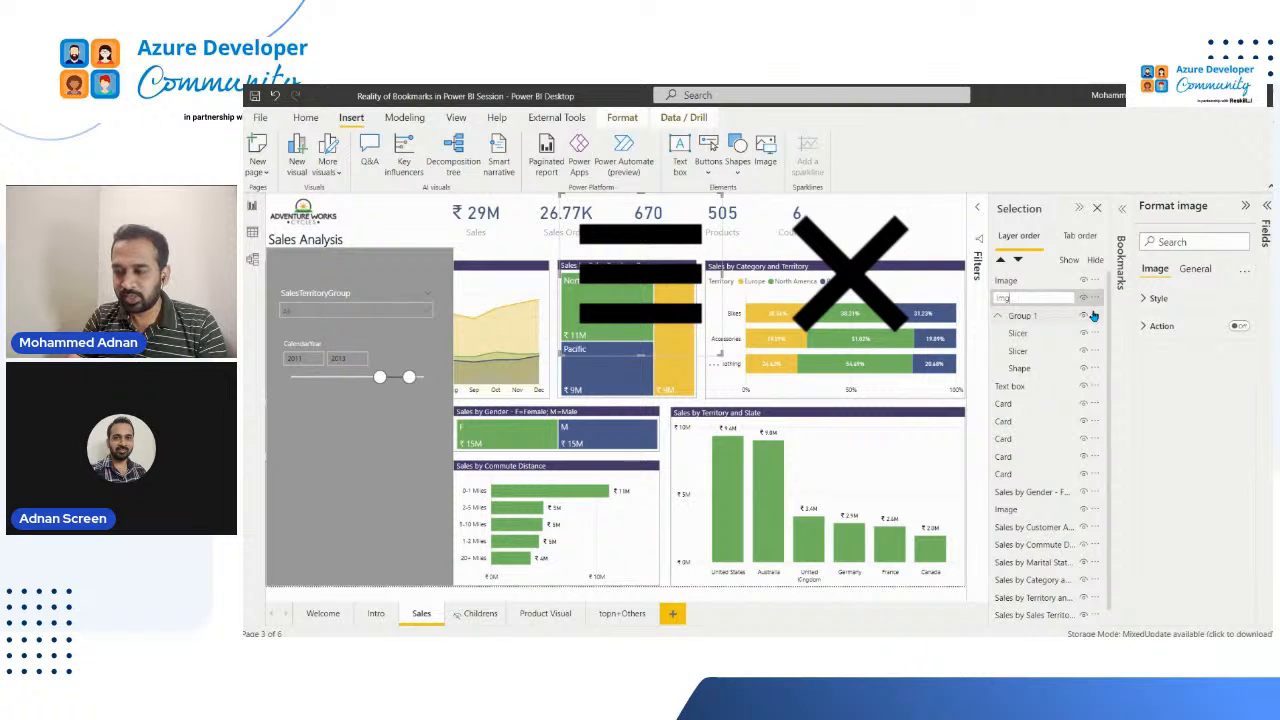
type("S")
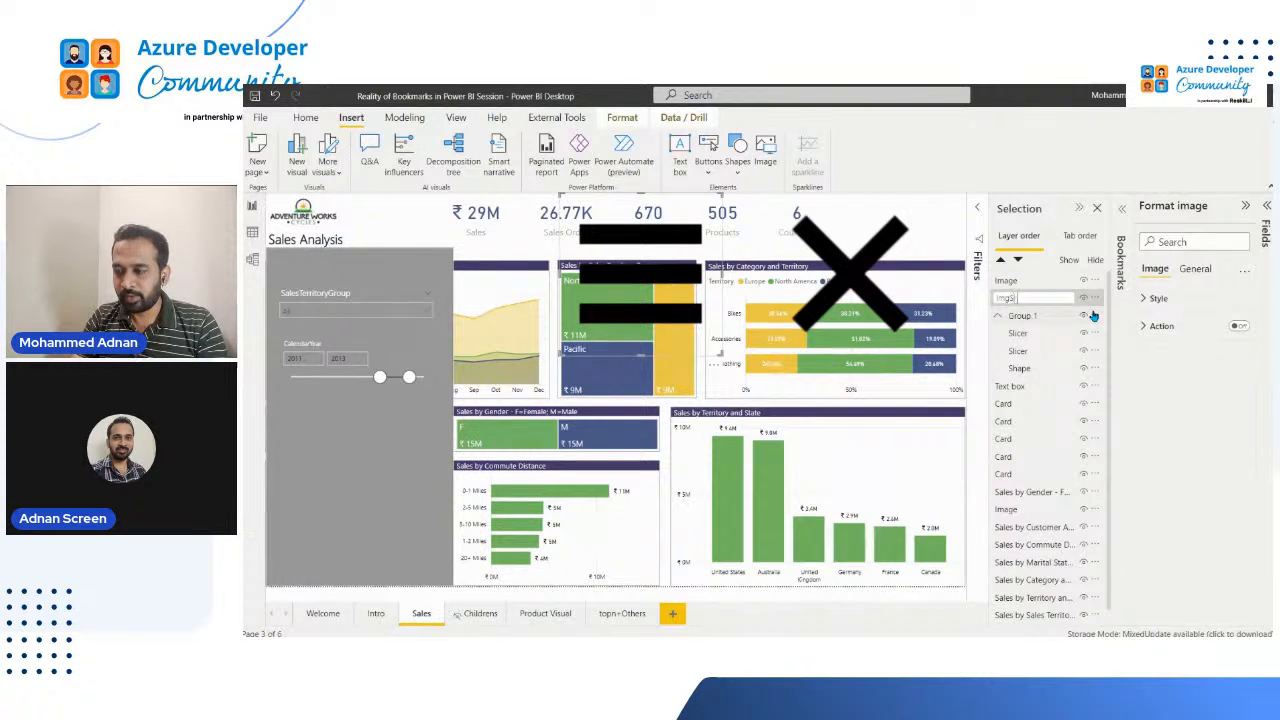
type("howFilter")
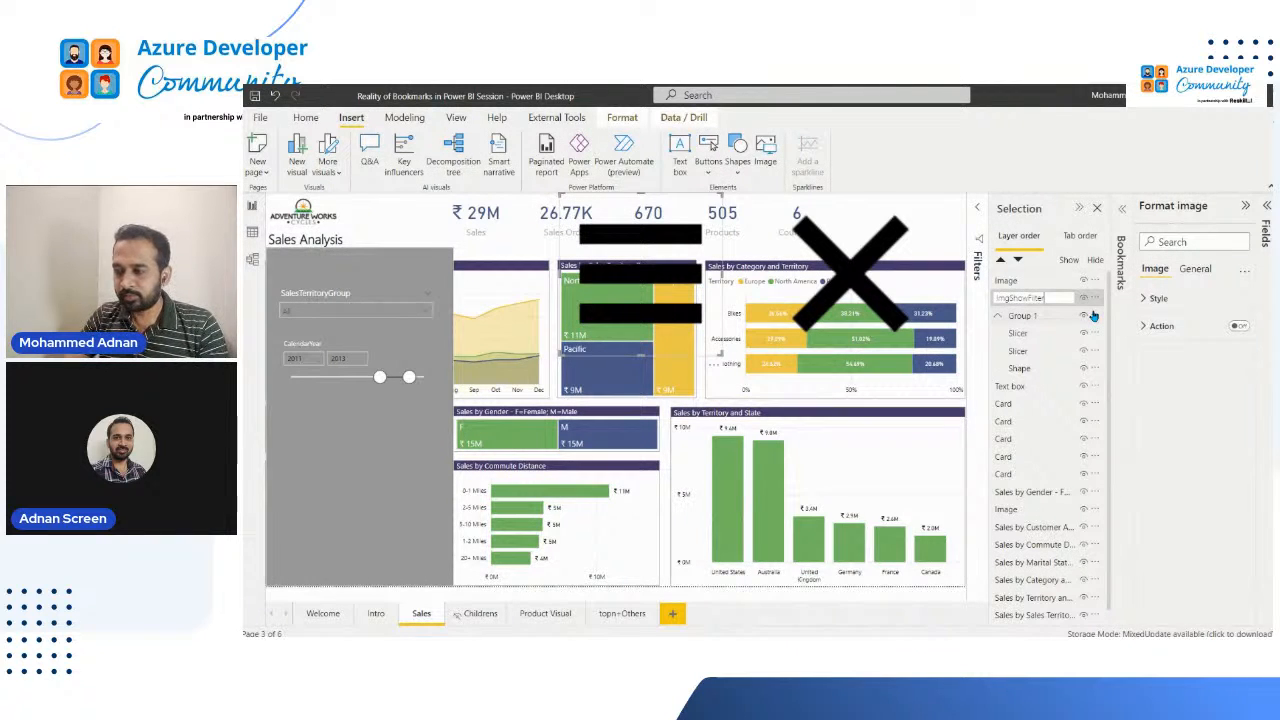
key("Return")
Step: Rename the cross icon's image layer as ImgHidFilter and move both icon layers into Group 1, above Shape
left_click(1012, 283)
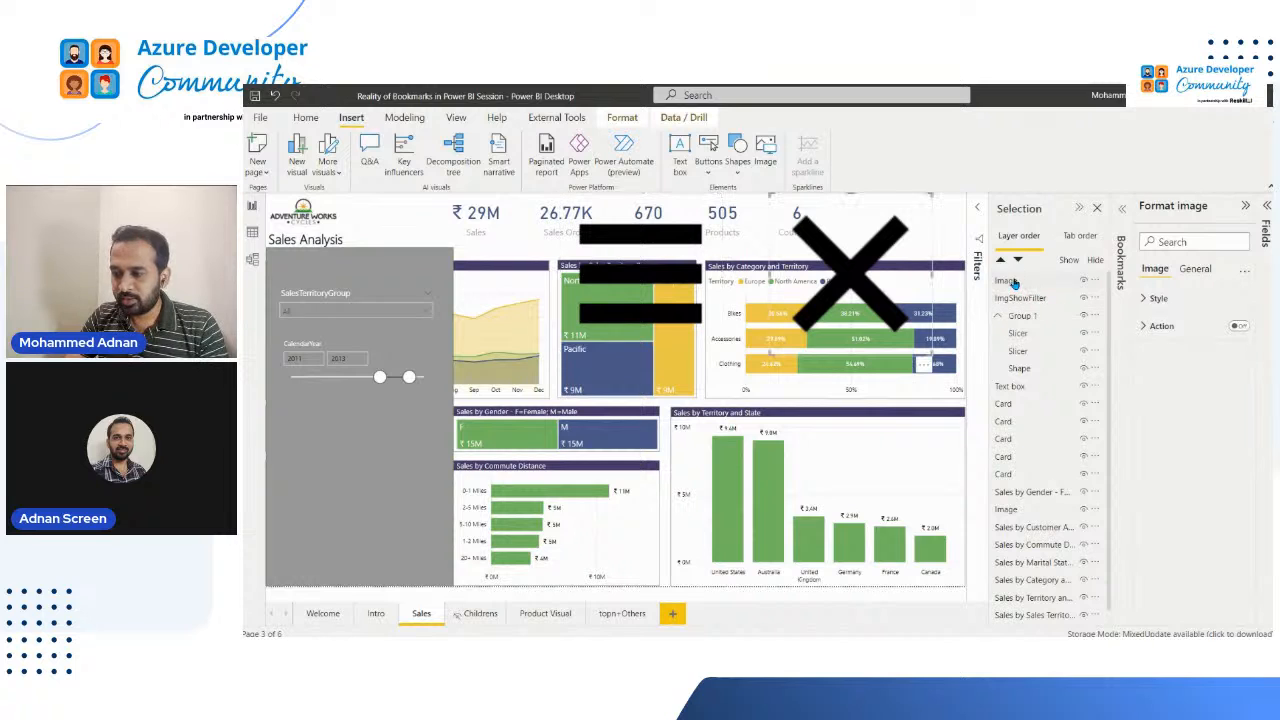
double_click(1013, 283)
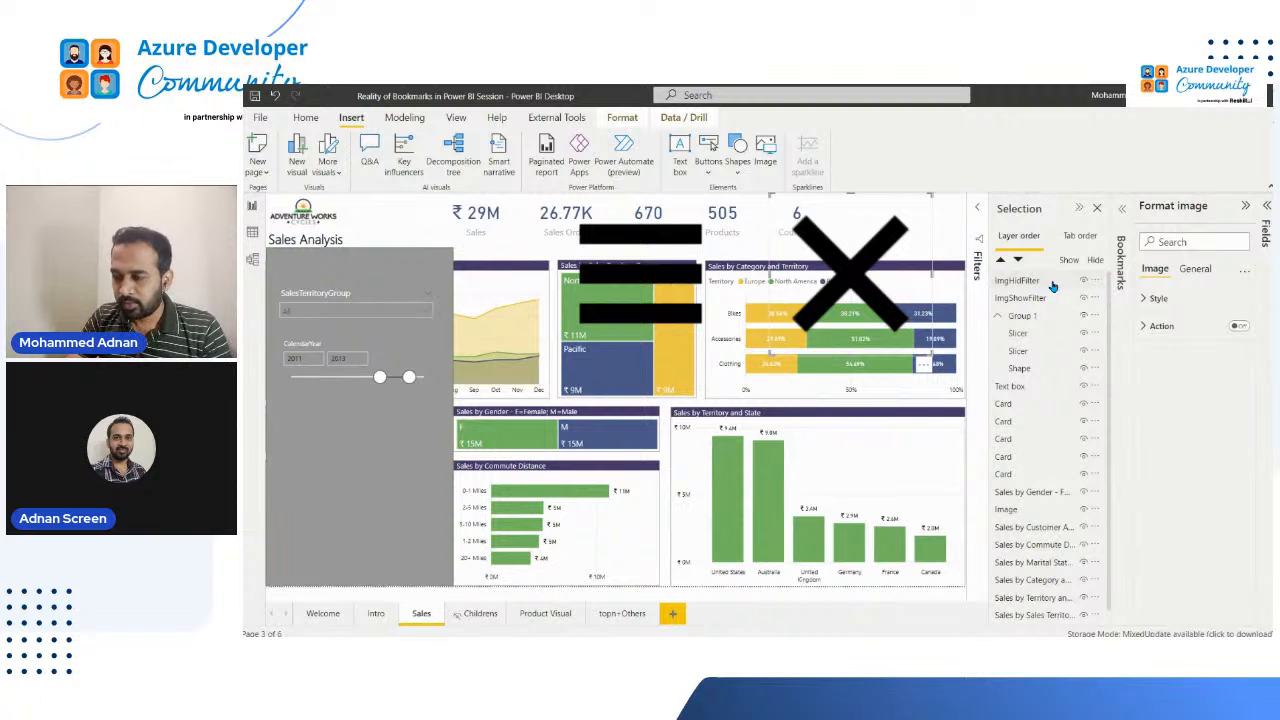
key("Return")
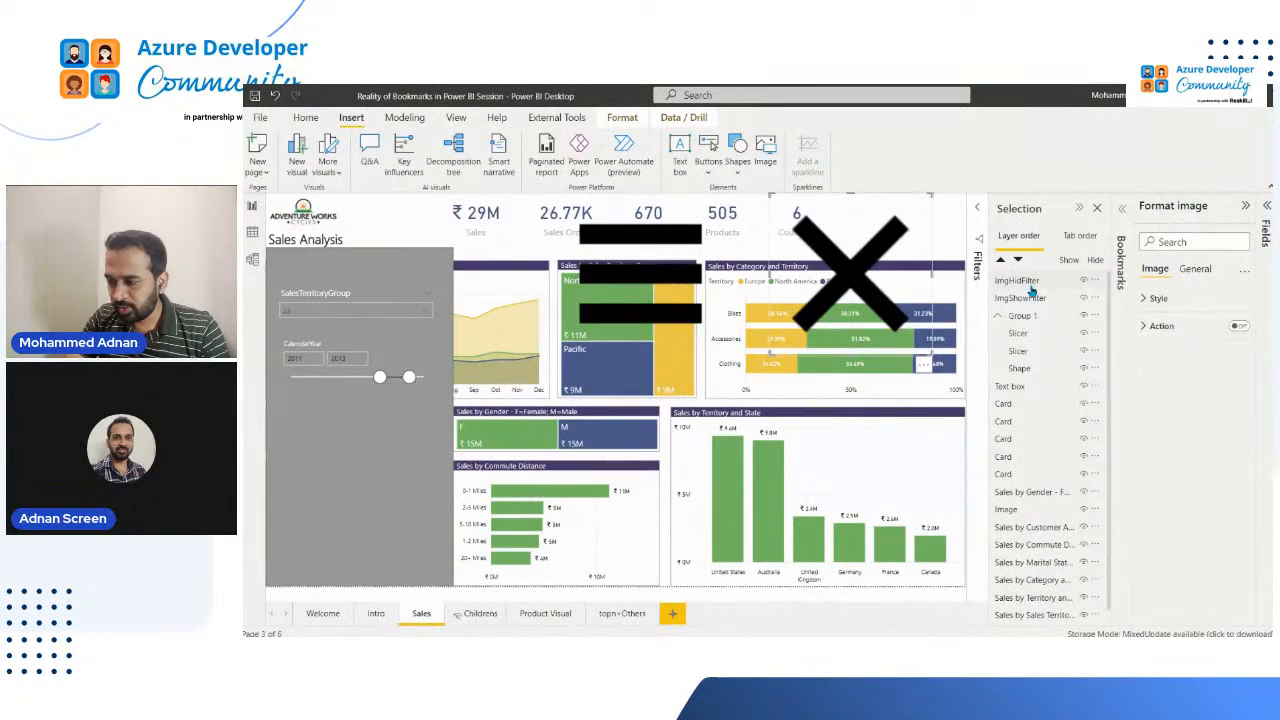
left_click_drag(1033, 284, 1036, 334)
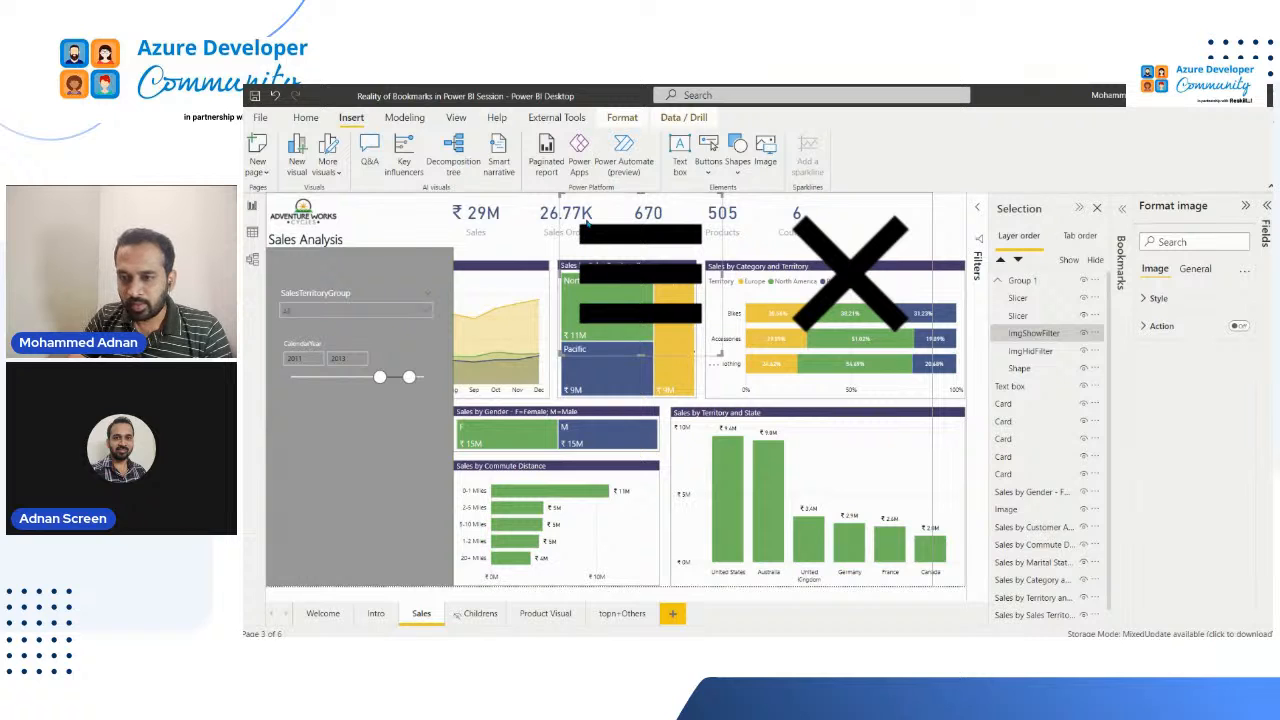
Step: Shrink both icons and place the list icon in the grey panel's upper-left corner and the cross in its upper-right corner
left_click_drag(720, 352, 286, 274)
left_click(783, 347)
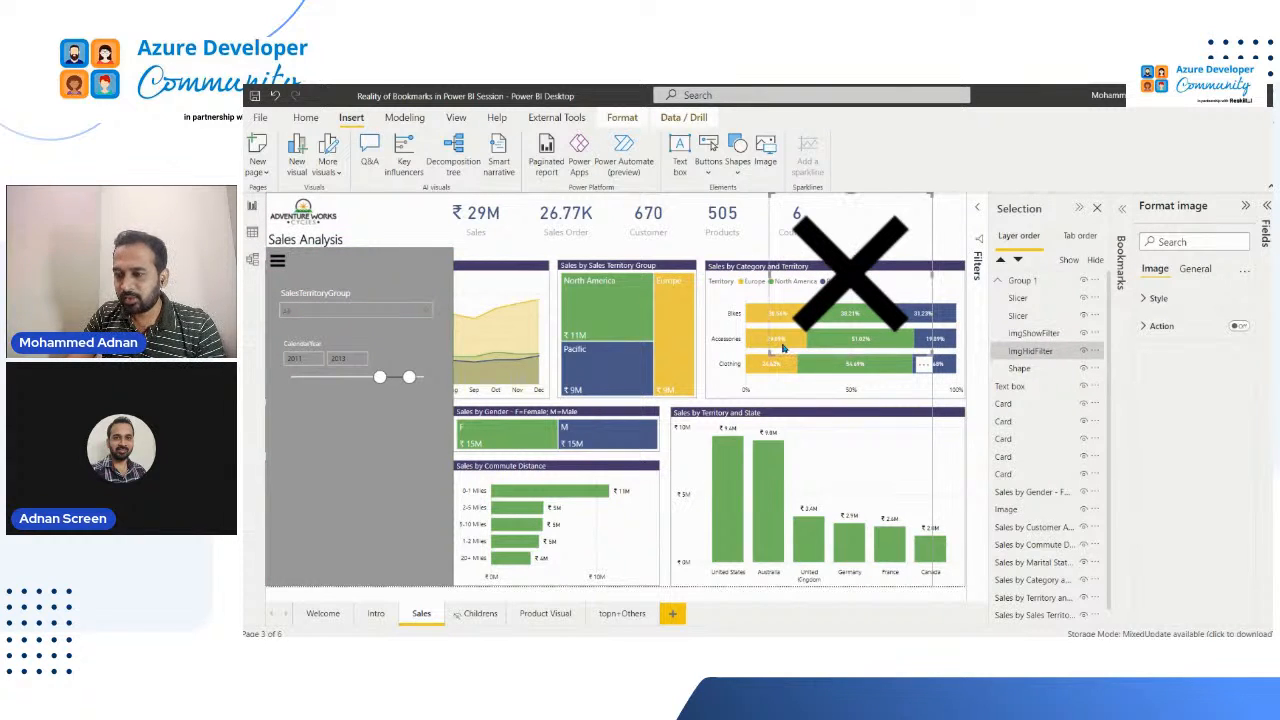
left_click_drag(768, 368, 427, 273)
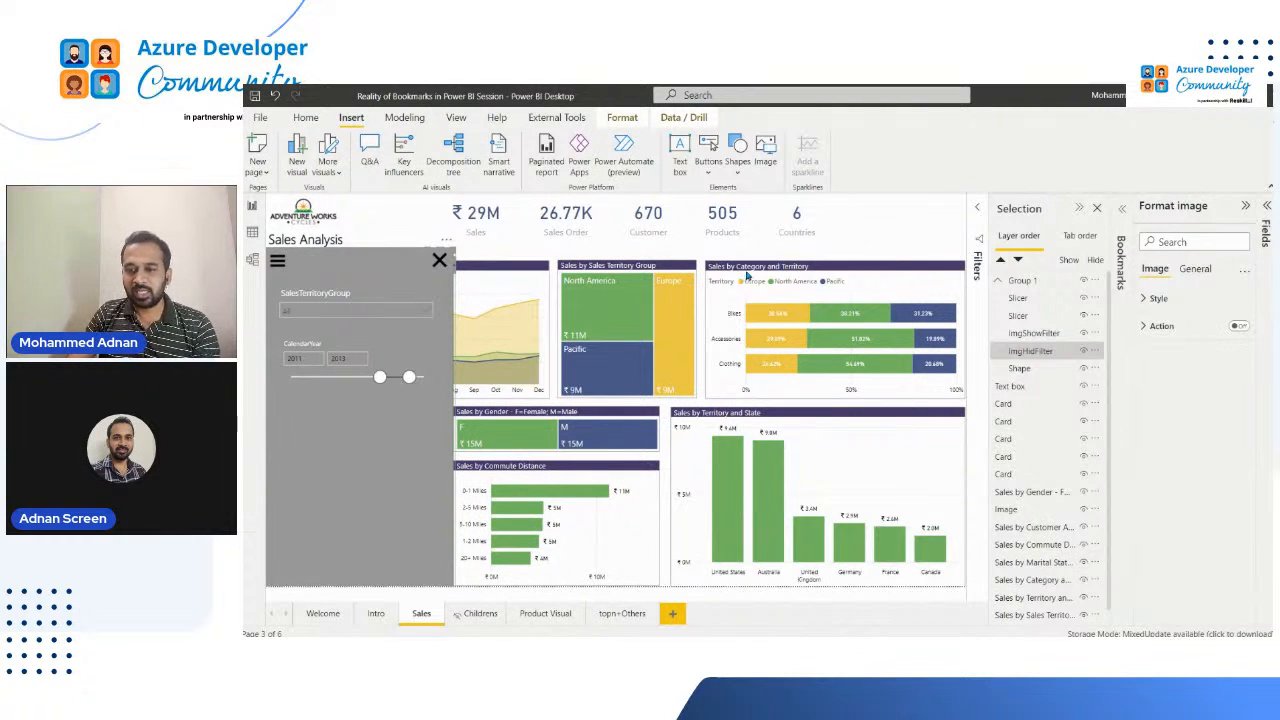
left_click(290, 273)
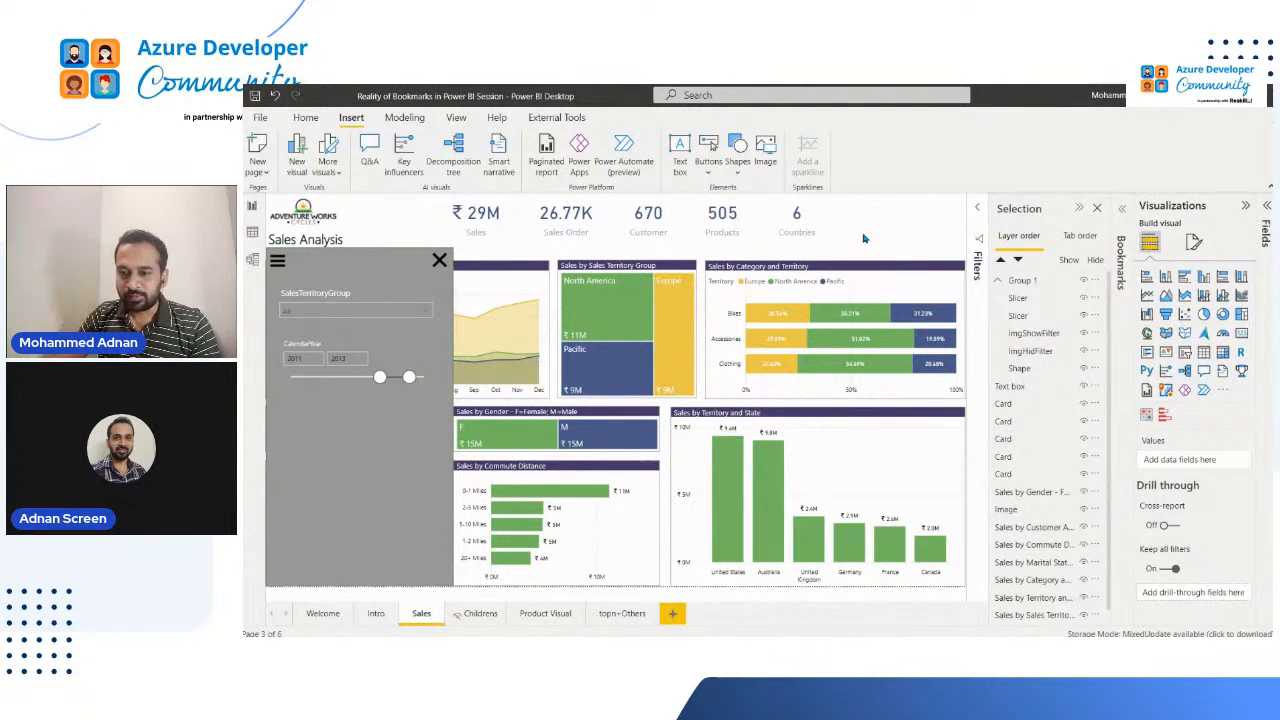
Step: Show the bookmarks list beside the layer order and rename Group 1 as FilterPane
left_click(1036, 212)
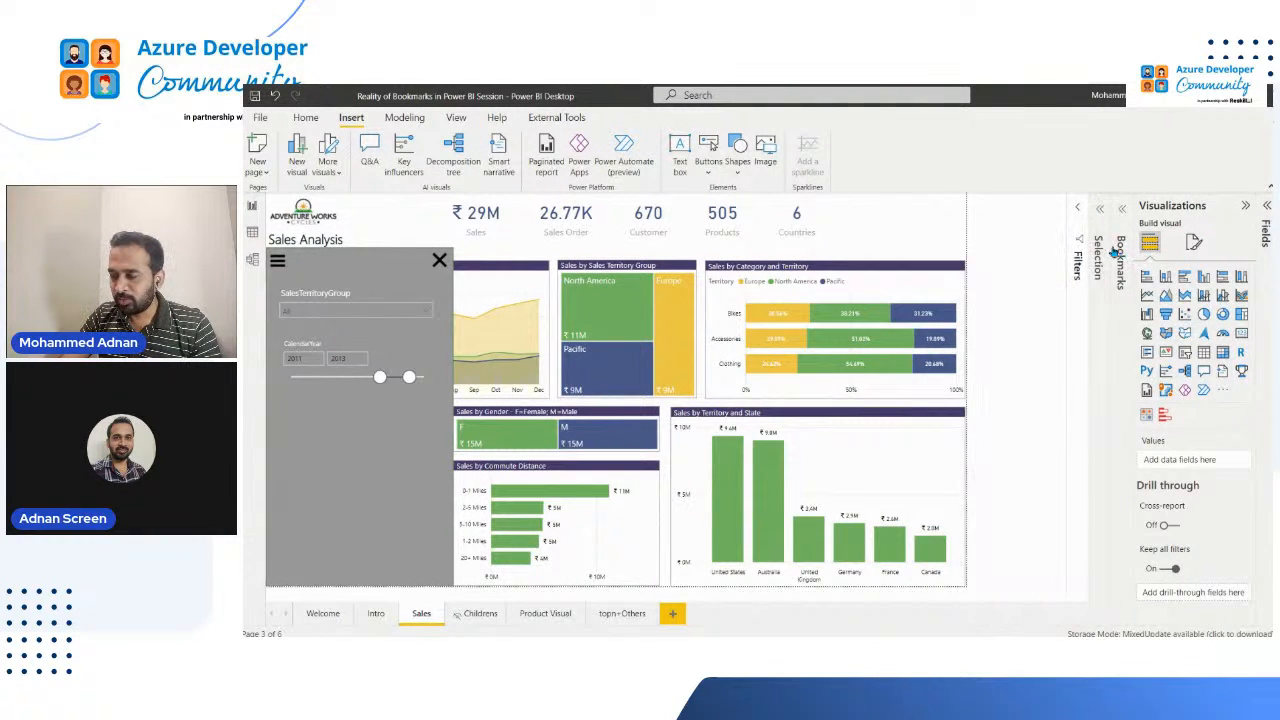
left_click(1102, 248)
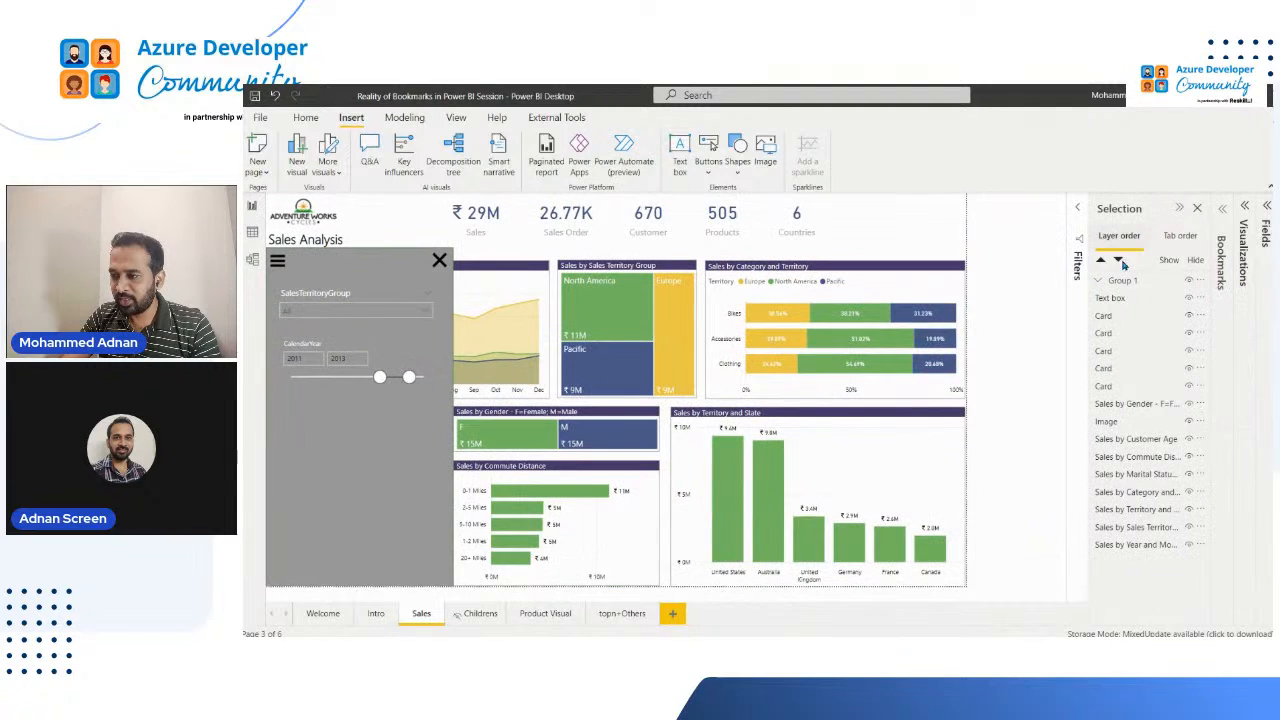
left_click(1214, 262)
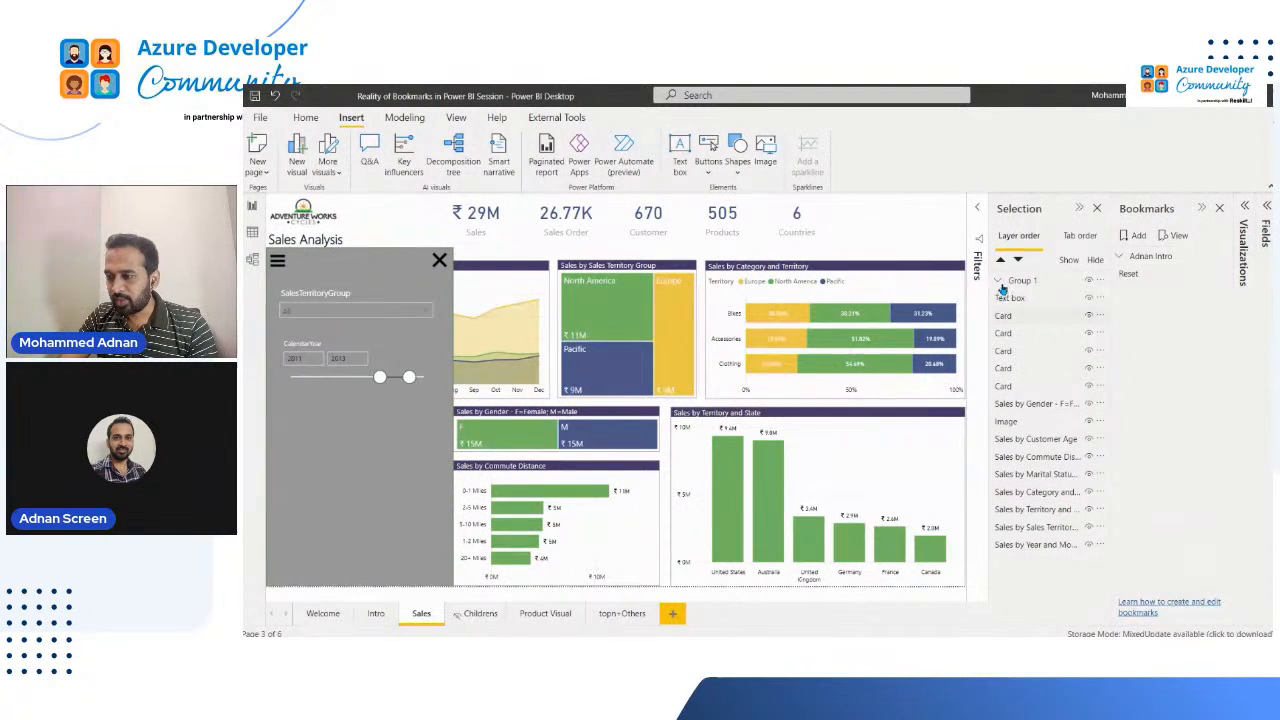
left_click(1058, 285)
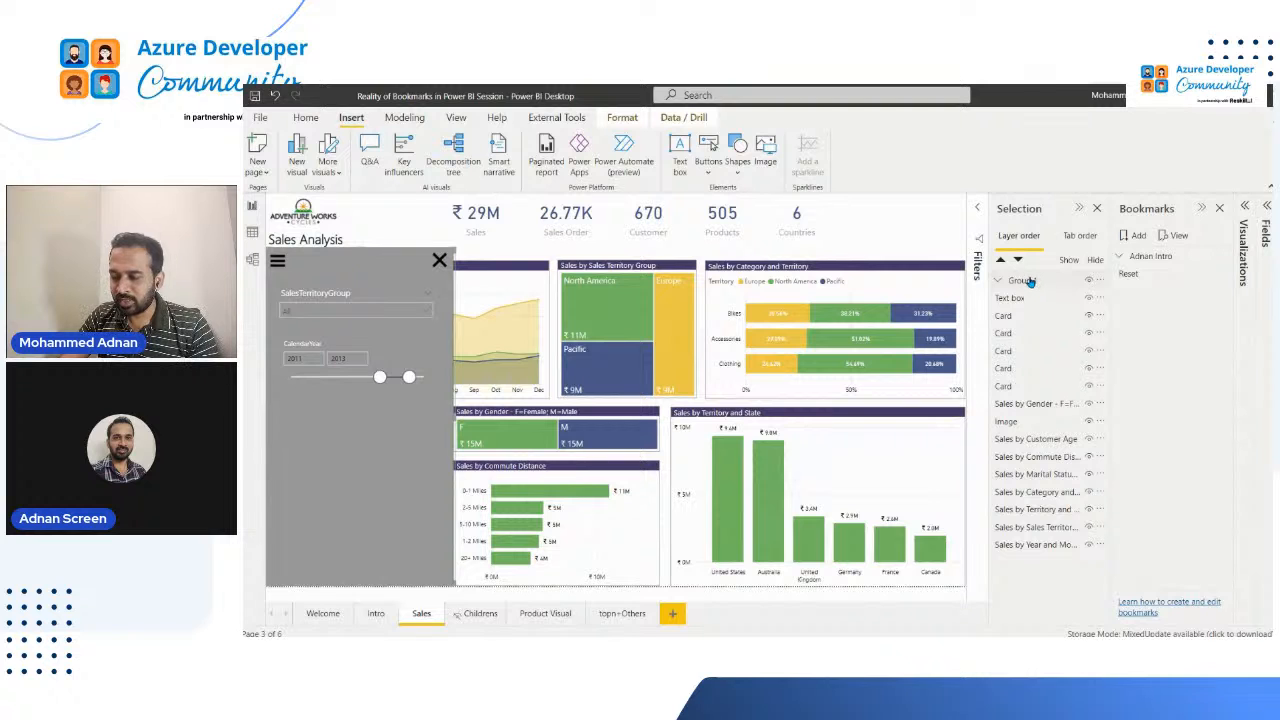
double_click(1029, 283)
type("Fi")
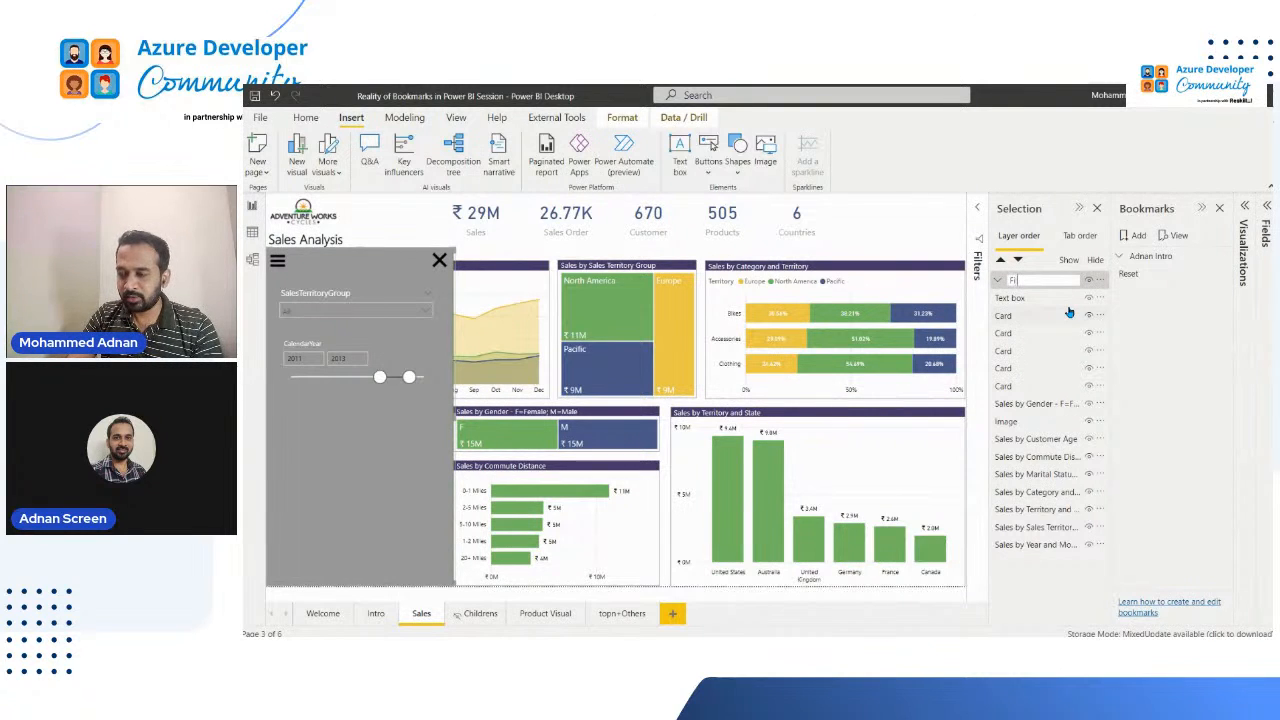
type("lterPane")
key("Return")
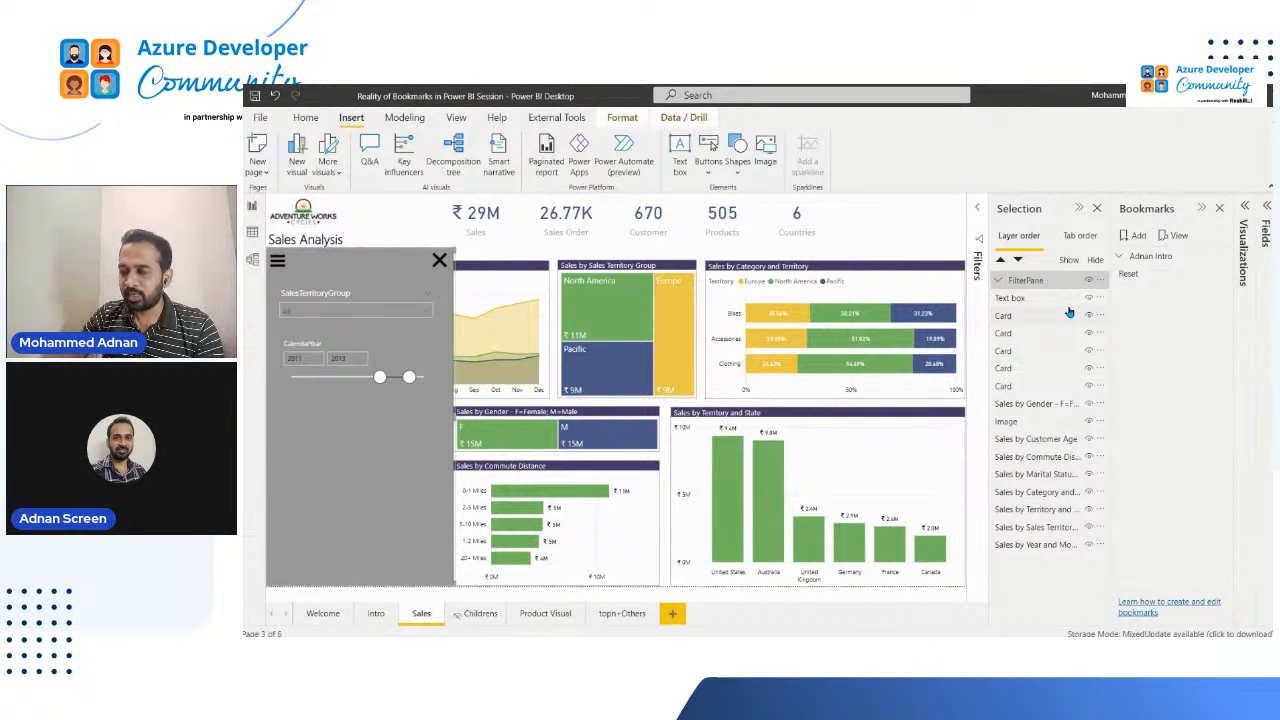
Step: Expand the FilterPane group to show its members and add a new bookmark for the Sales page
left_click(998, 281)
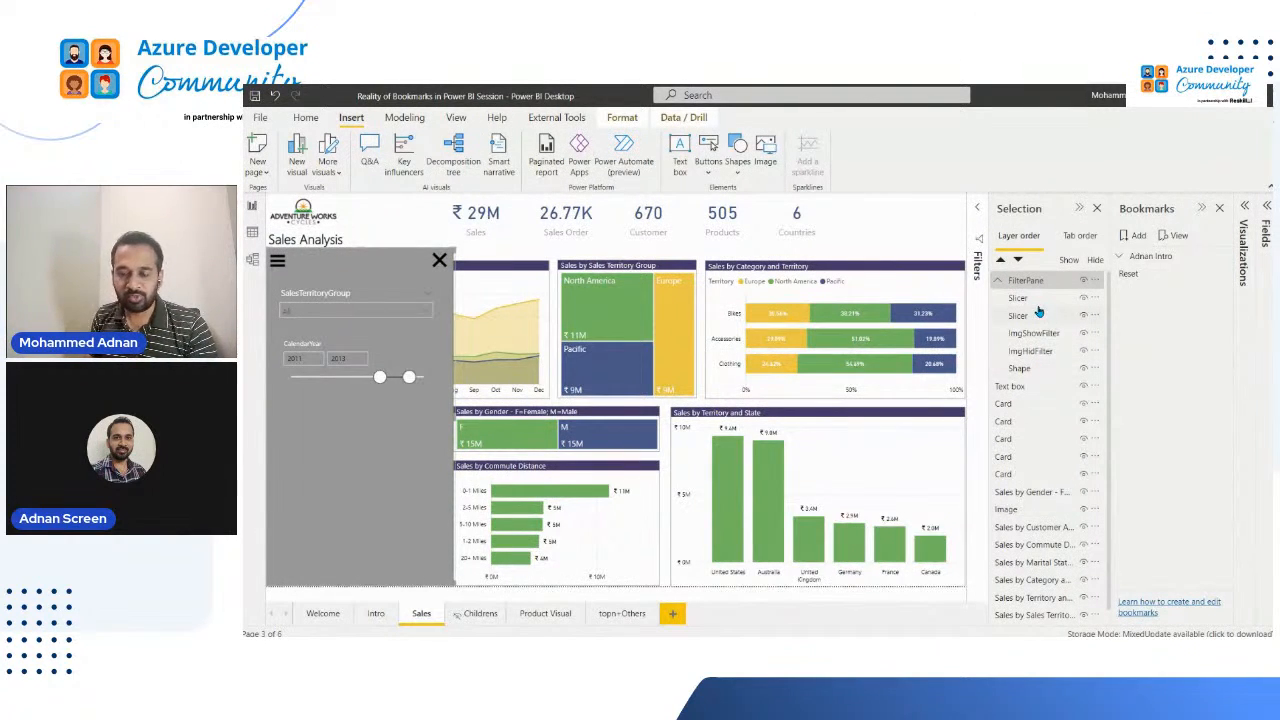
left_click(1030, 315)
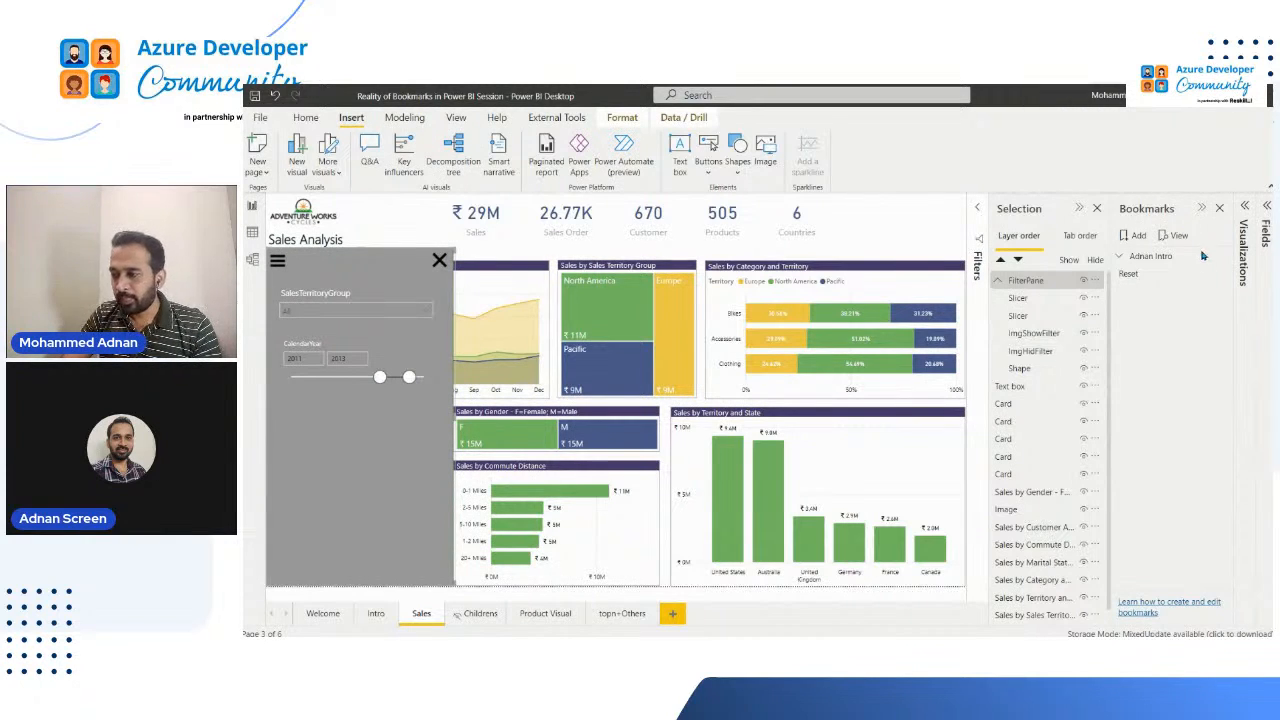
left_click(456, 117)
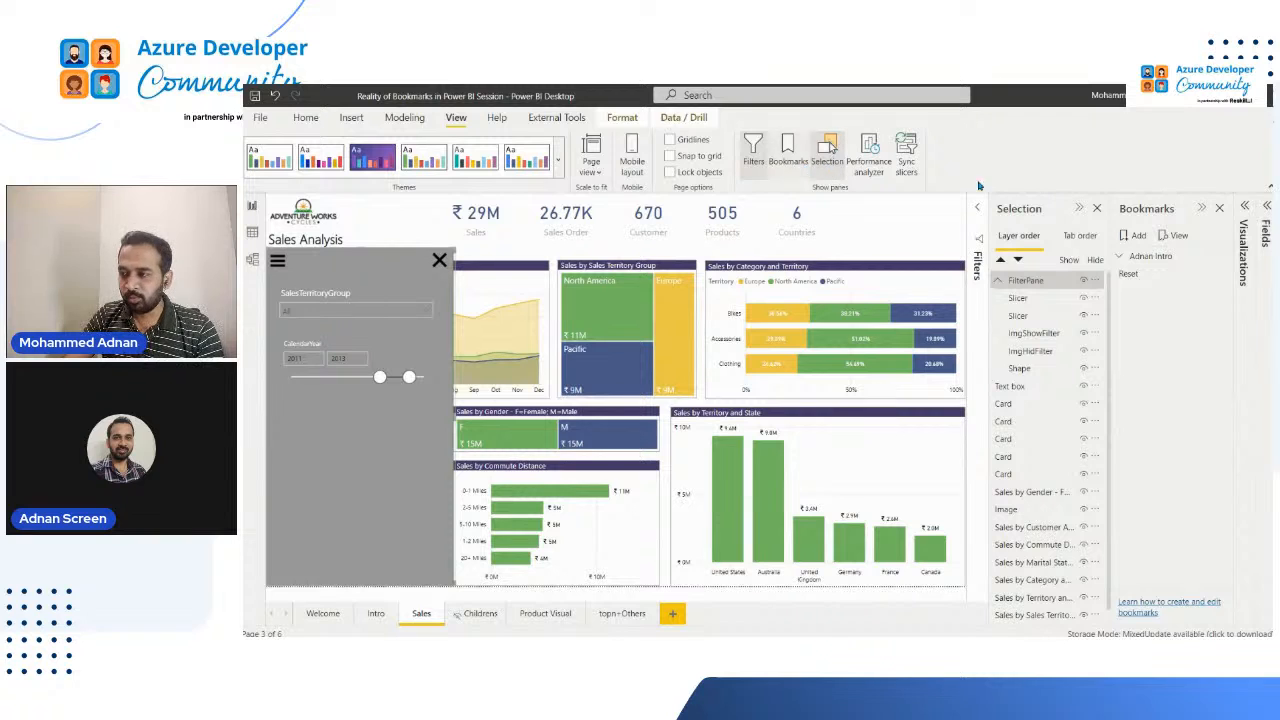
left_click(1136, 235)
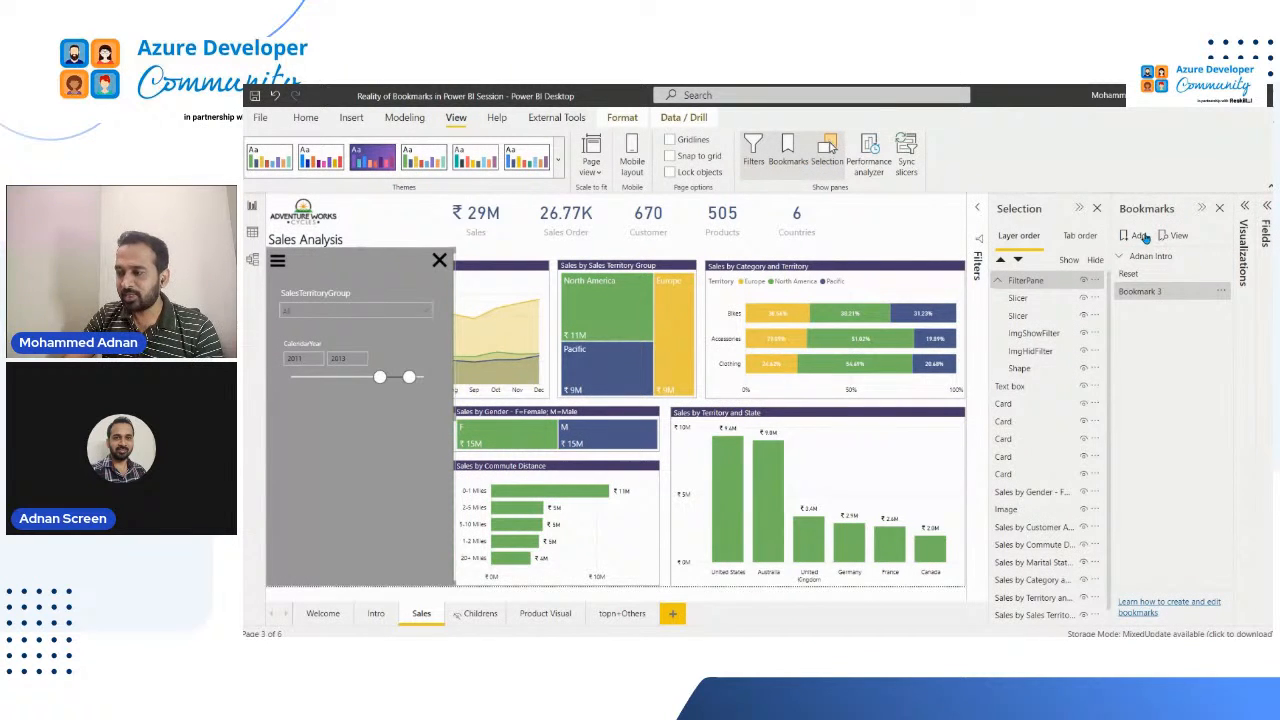
left_click(1150, 292)
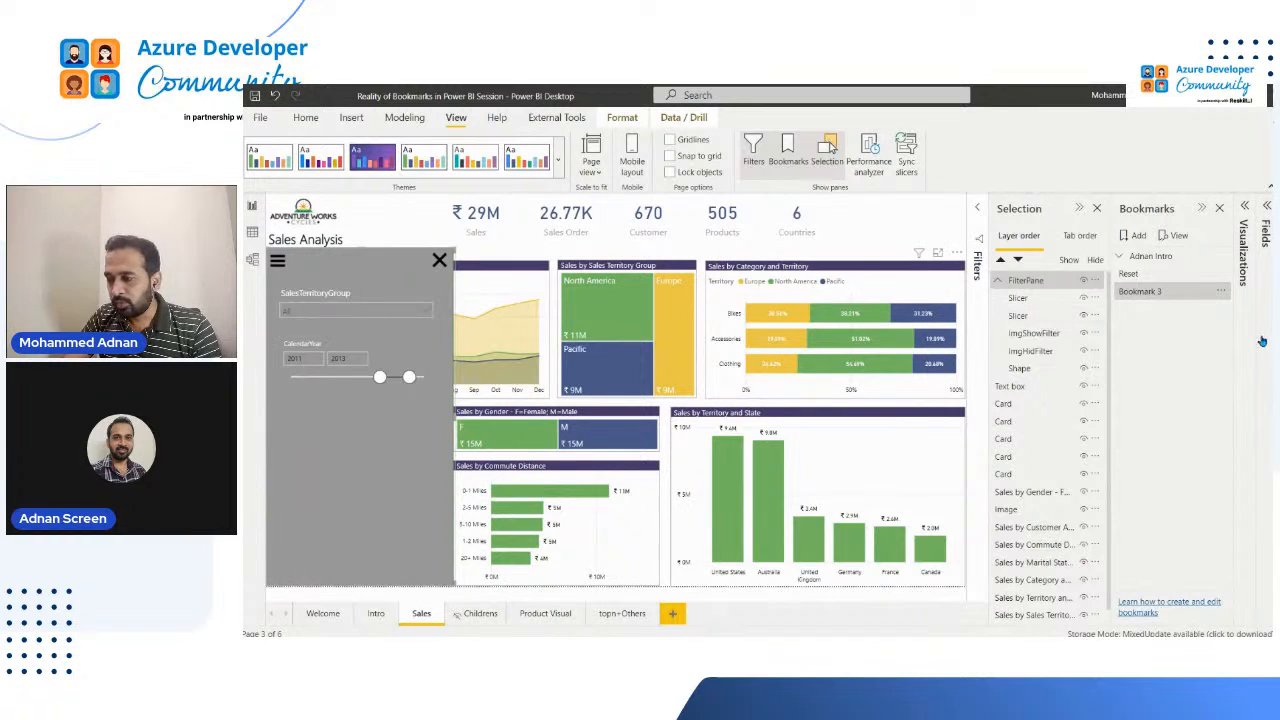
Step: Select both slicers, ImgShowFilter, ImgHidFilter and Shape, and limit the new bookmark to selected visuals
left_click(1032, 300)
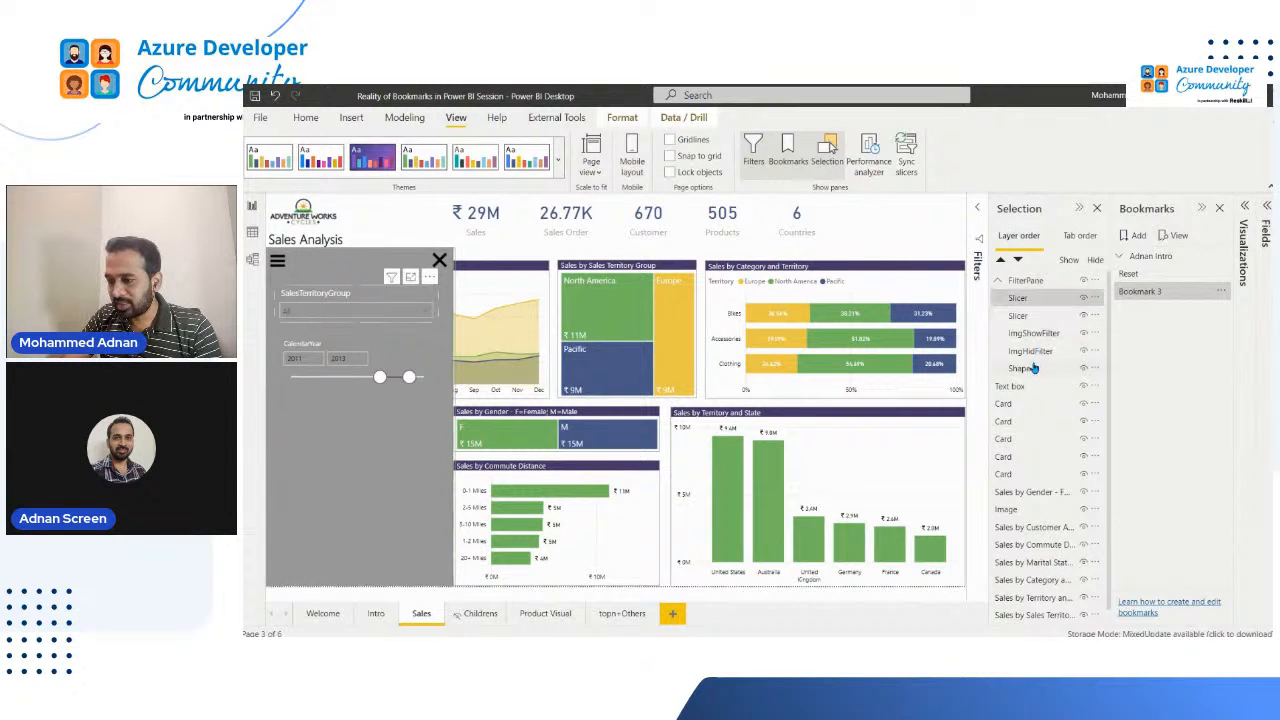
left_click(1034, 369, "shift")
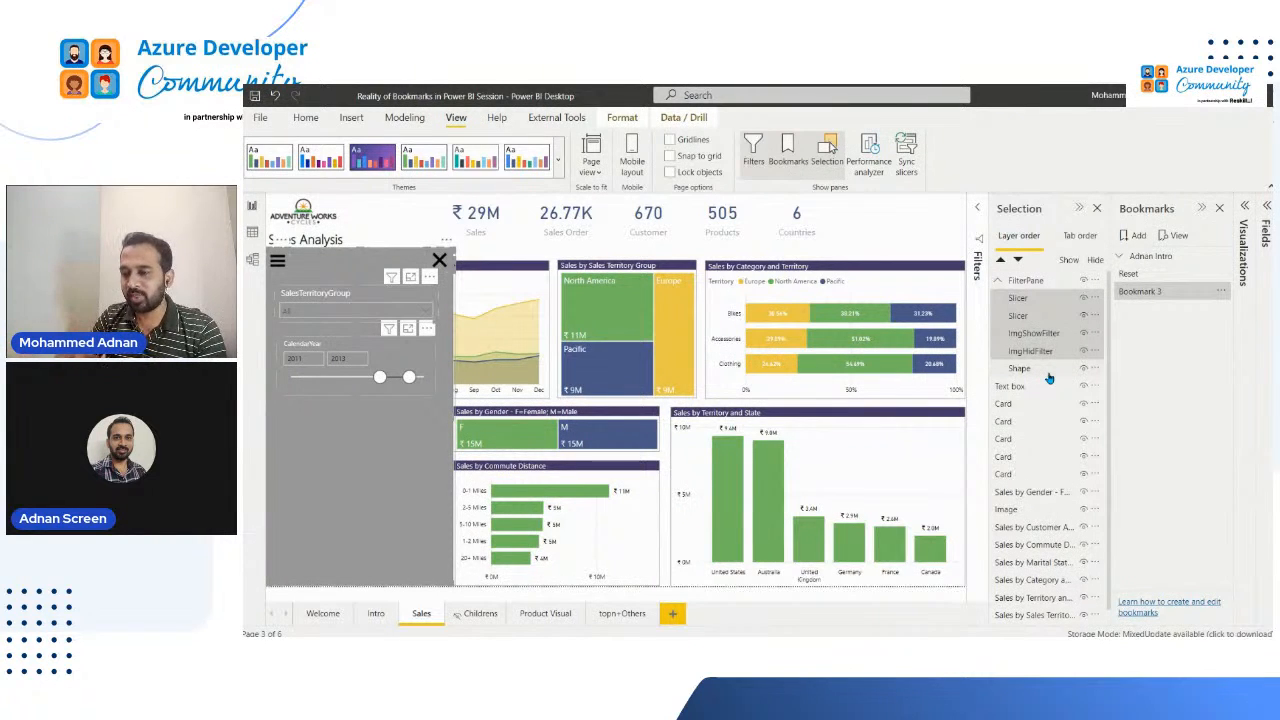
left_click(1146, 294)
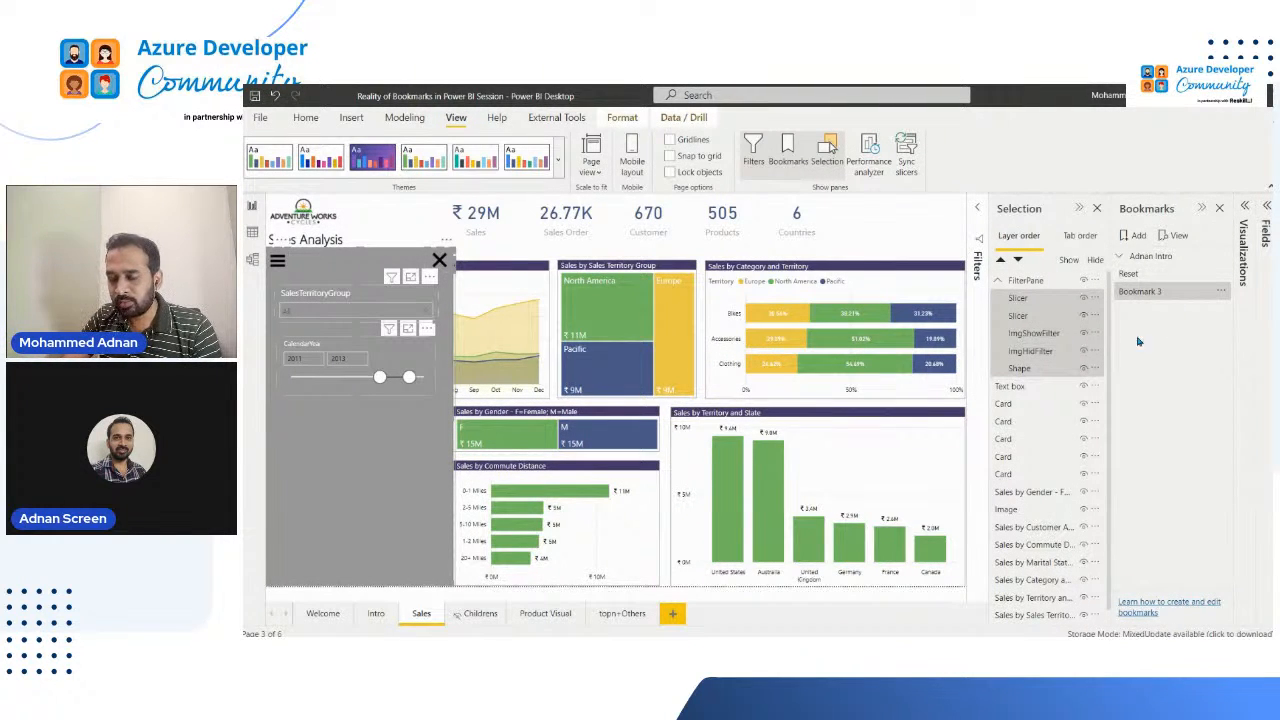
left_click(1222, 292)
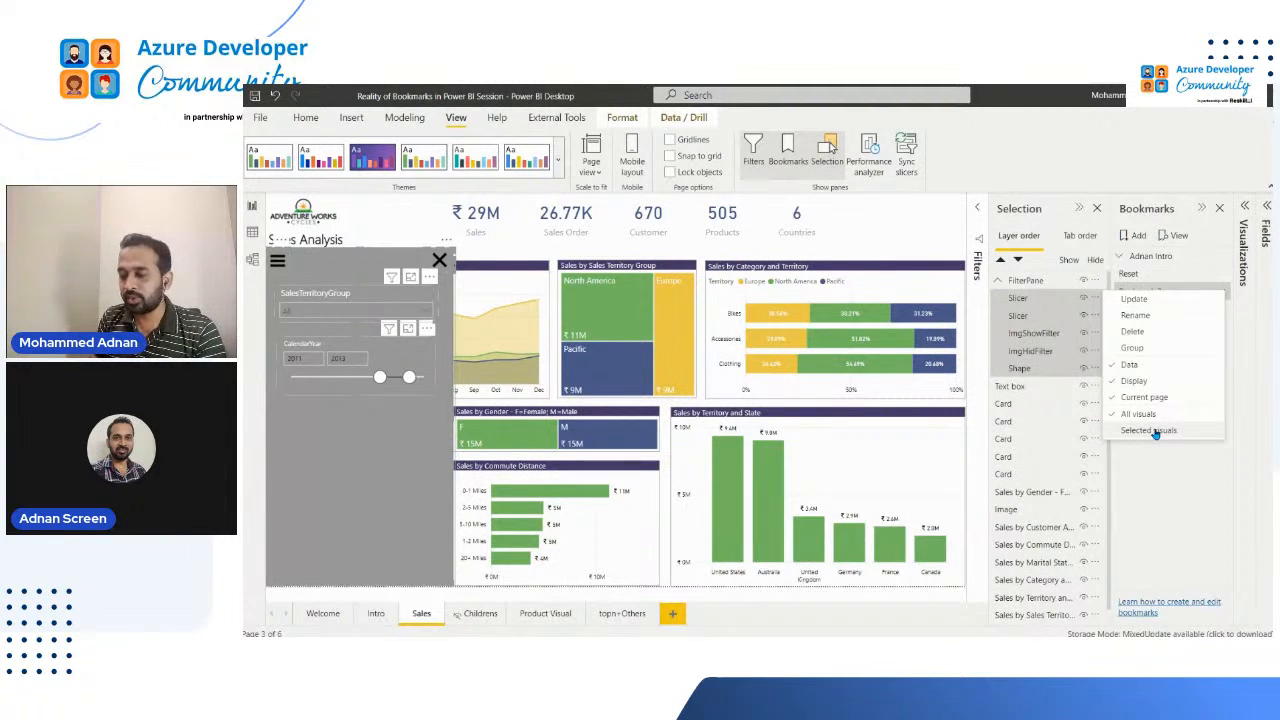
left_click(1192, 378)
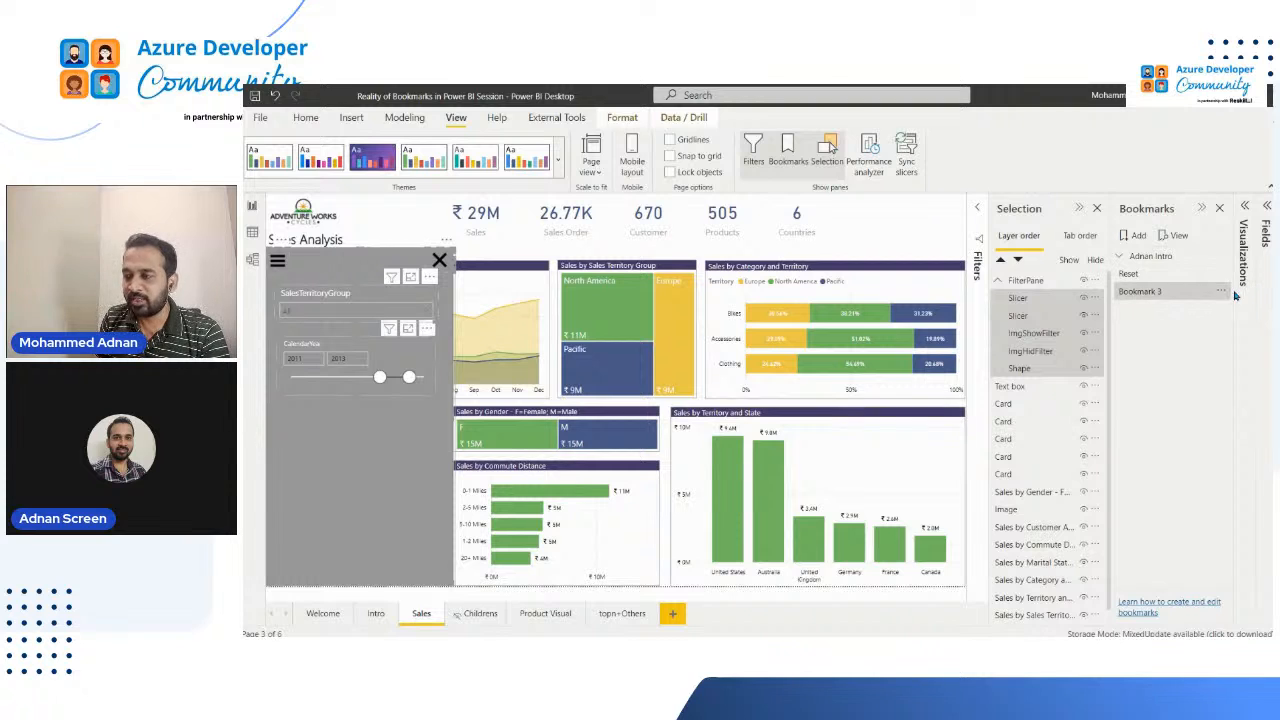
Step: Update the new bookmark with the selected FilterPane members and rename it Show Filter Pane
left_click(1218, 292)
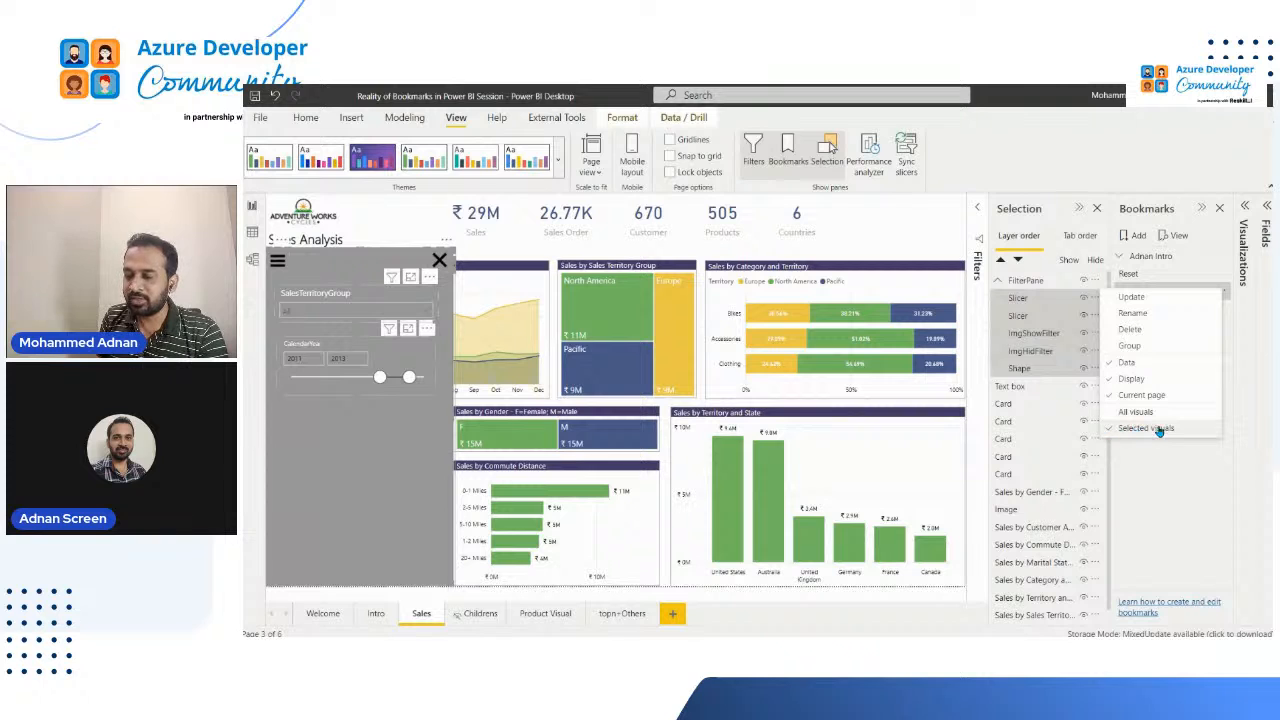
left_click(1158, 364)
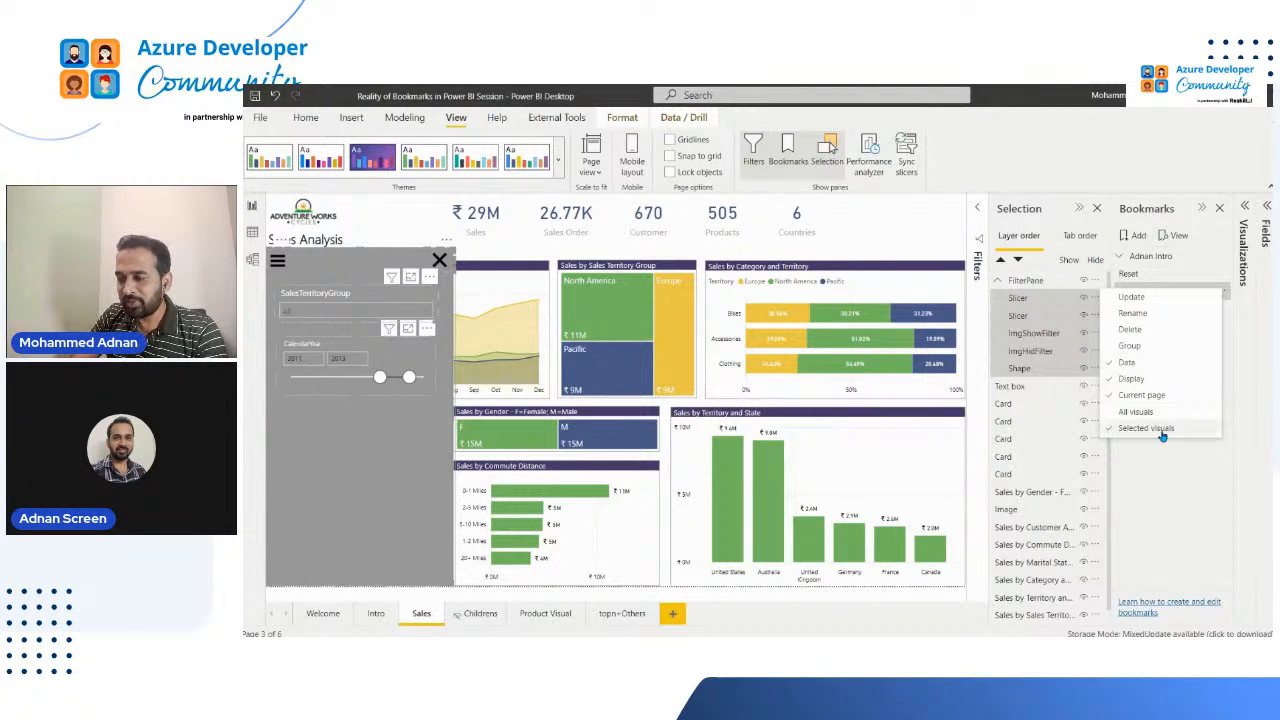
left_click(1156, 299)
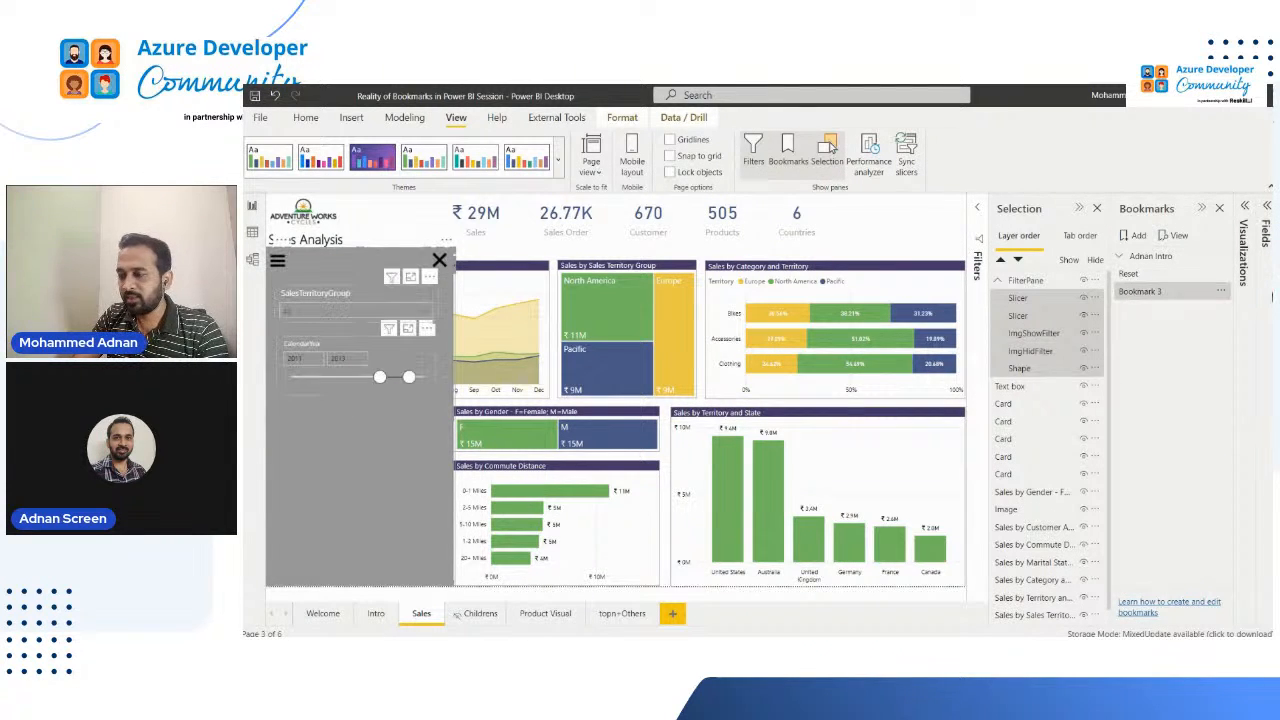
double_click(1154, 294)
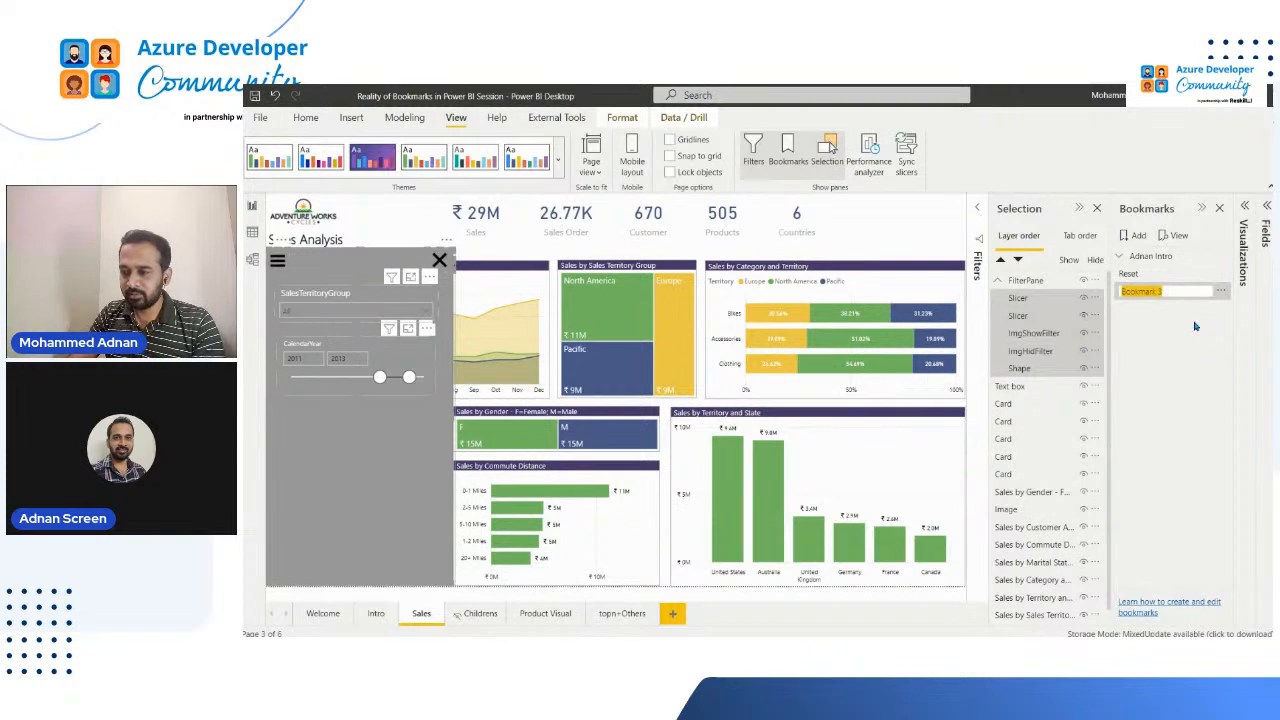
type("Show Filter Pane")
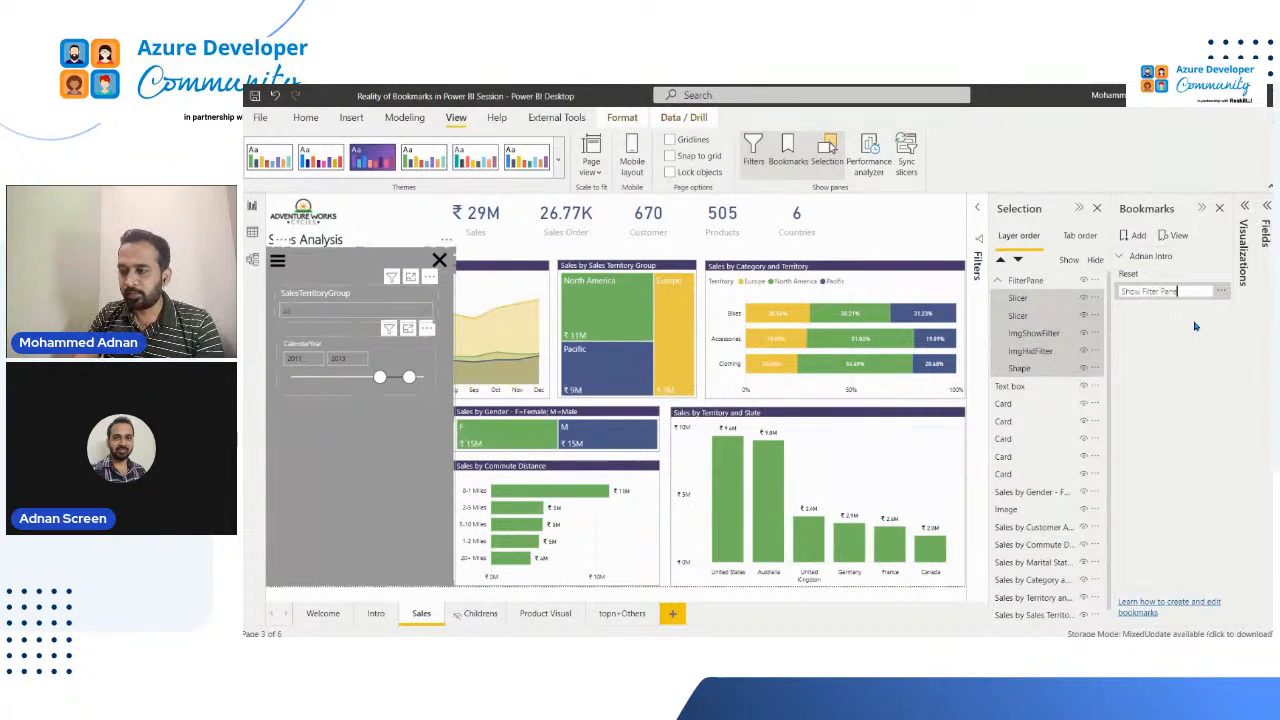
key("Return")
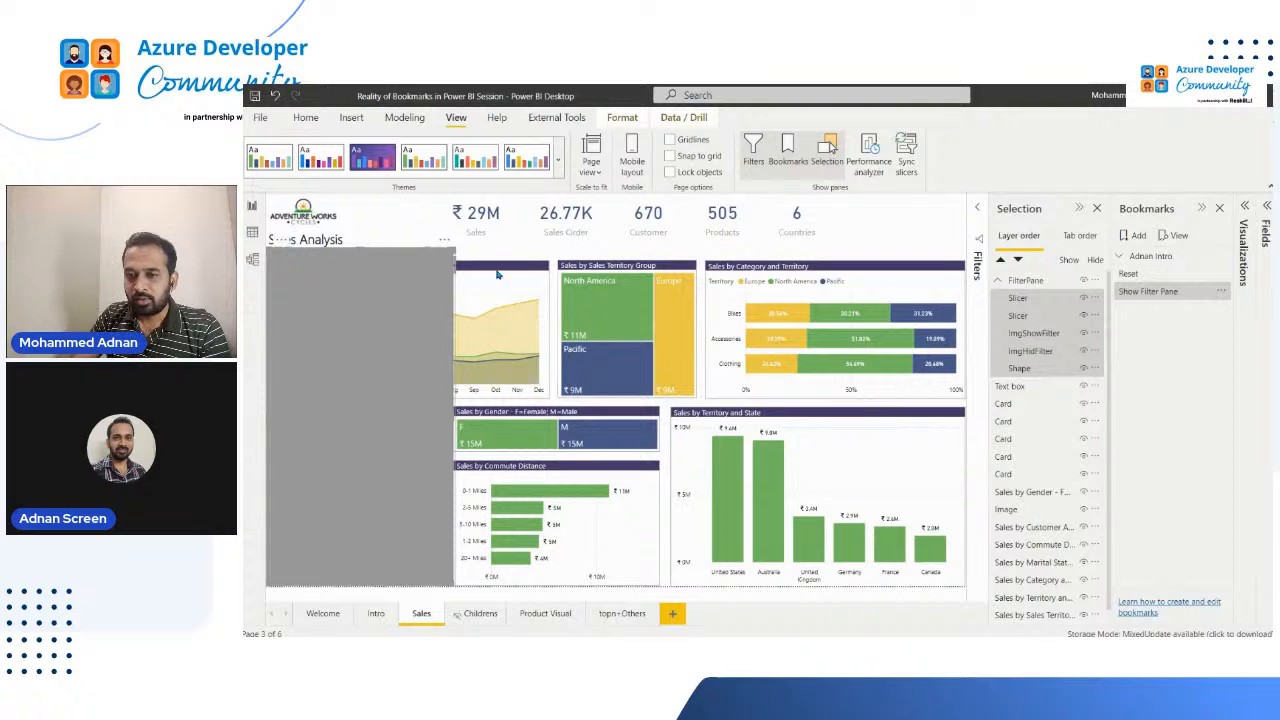
left_click(1083, 299)
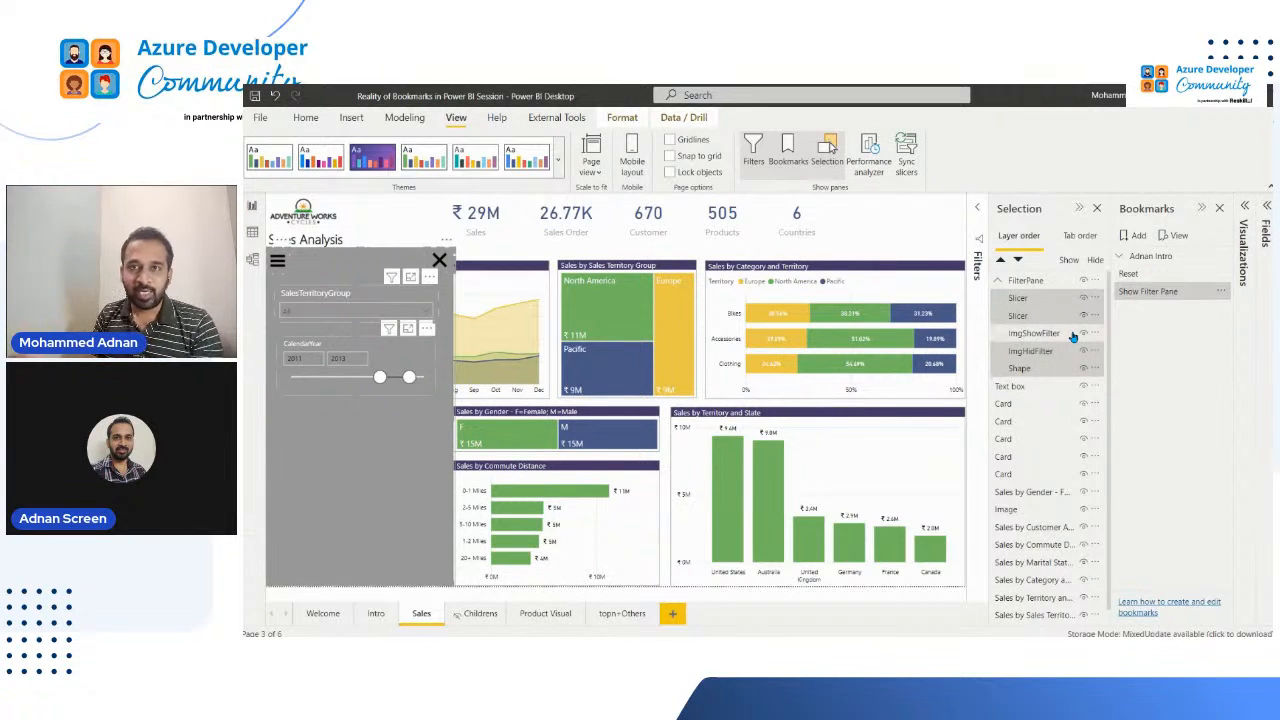
Step: Add another bookmark for the Sales page and hide both slicers, ImgHidFilter and Shape in the FilterPane group
left_click(1138, 236)
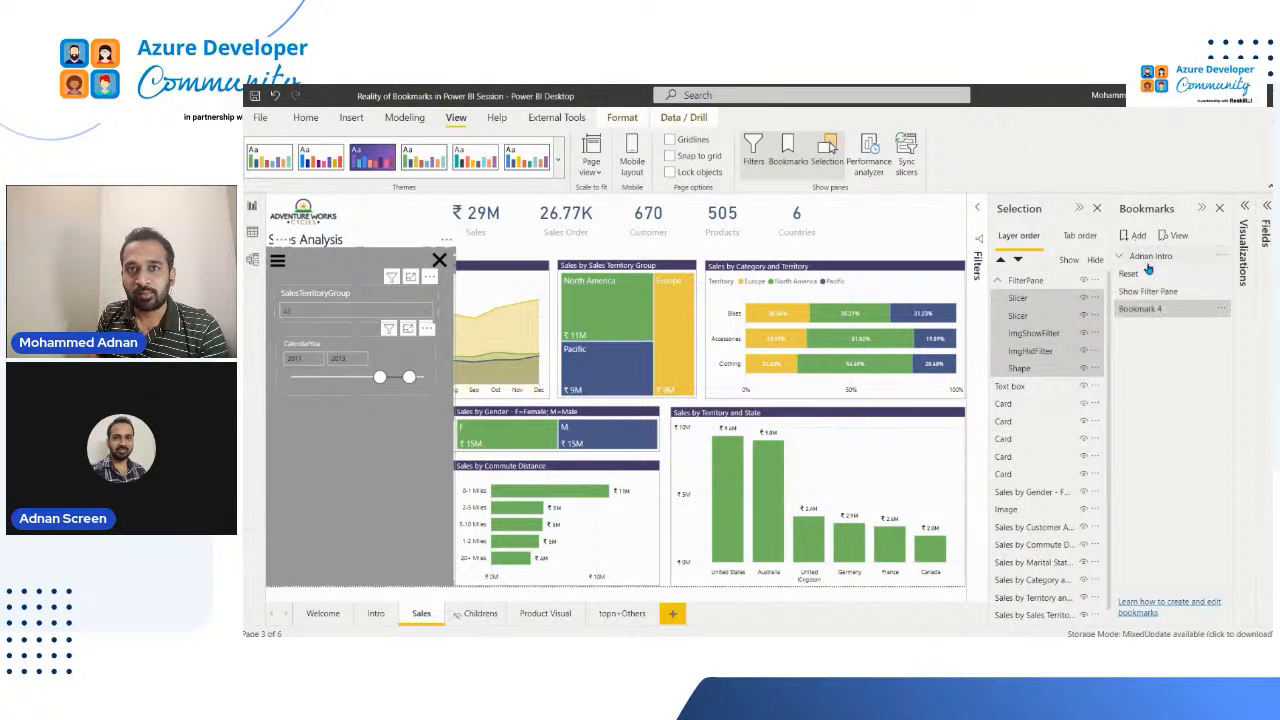
left_click(1172, 316)
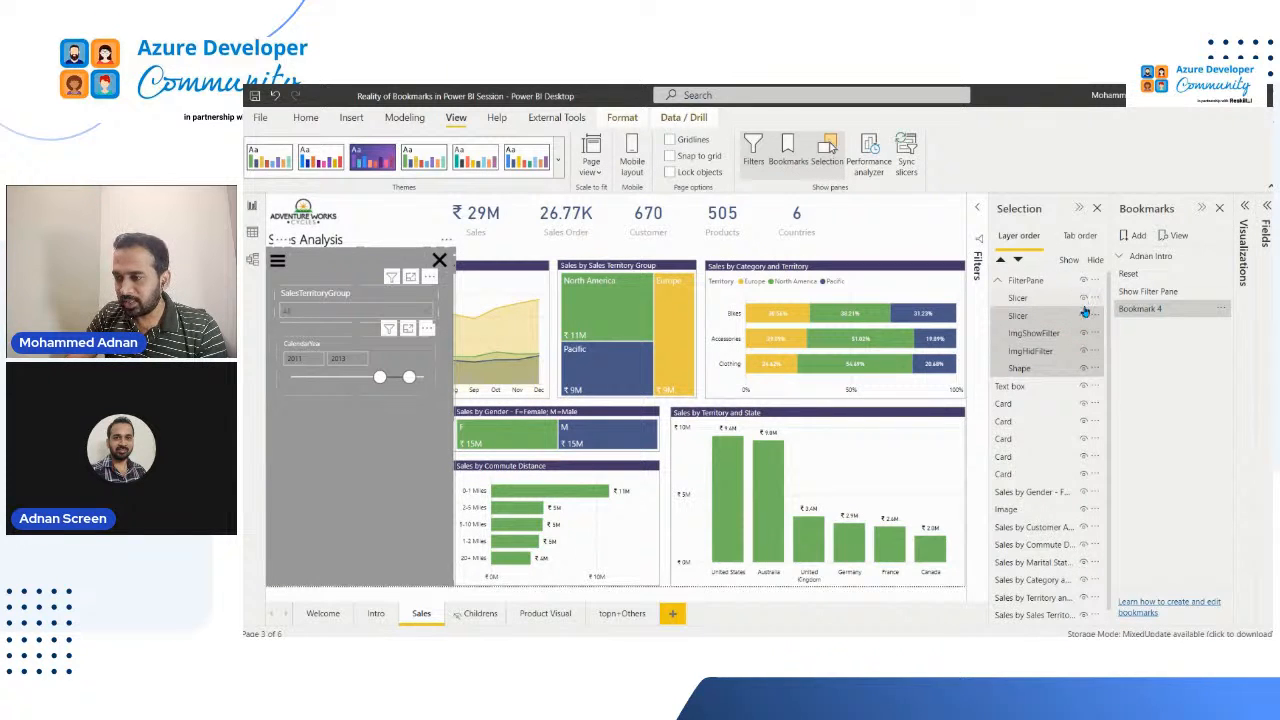
left_click(1084, 317)
left_click(1087, 337)
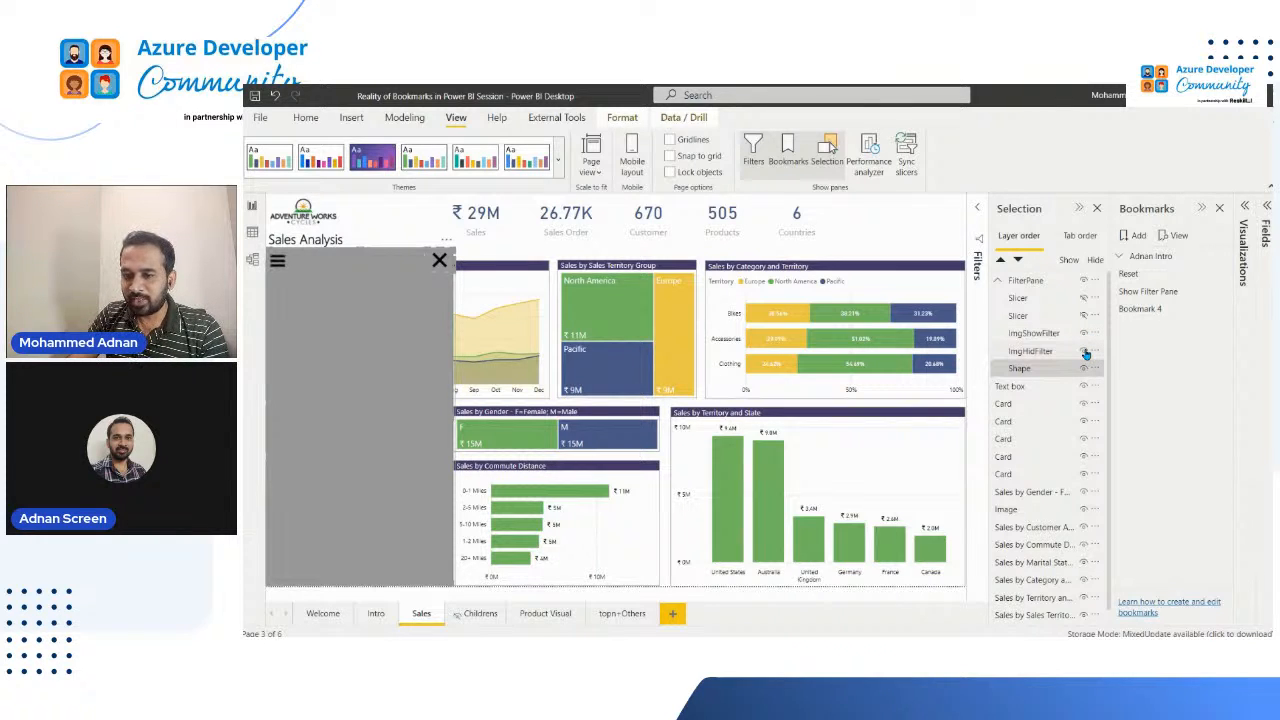
left_click(1086, 353)
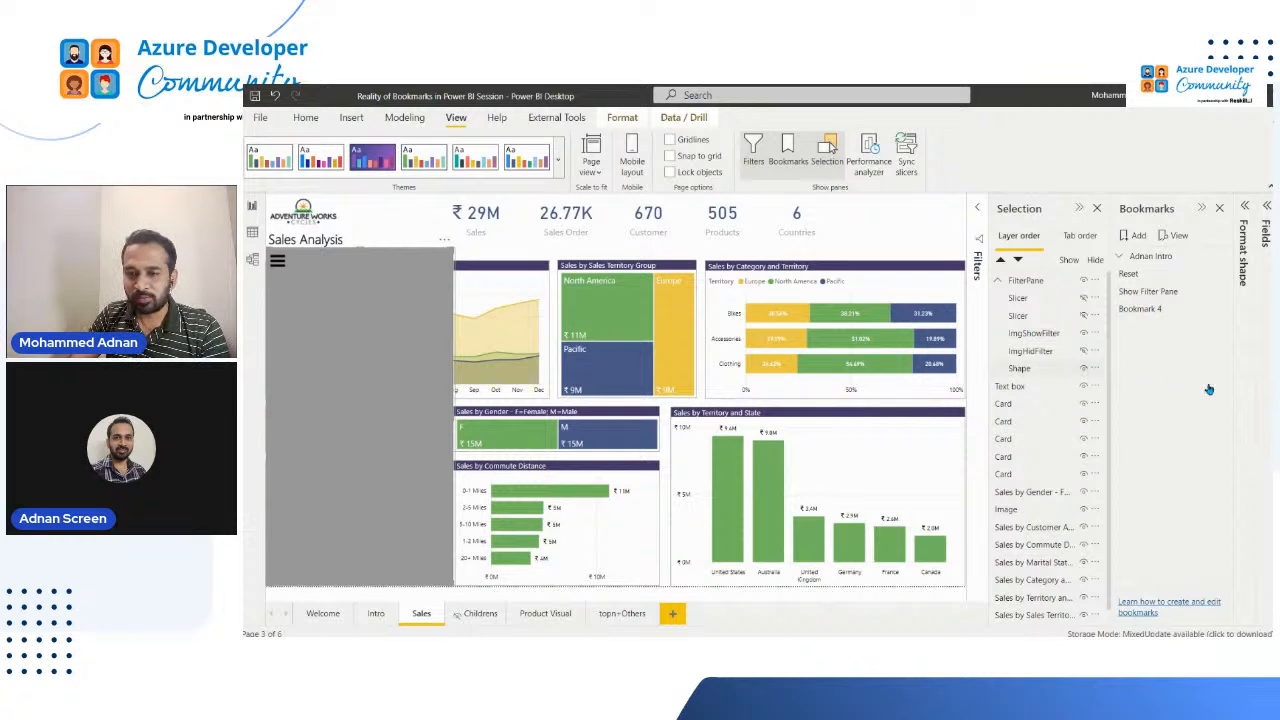
left_click(1082, 368)
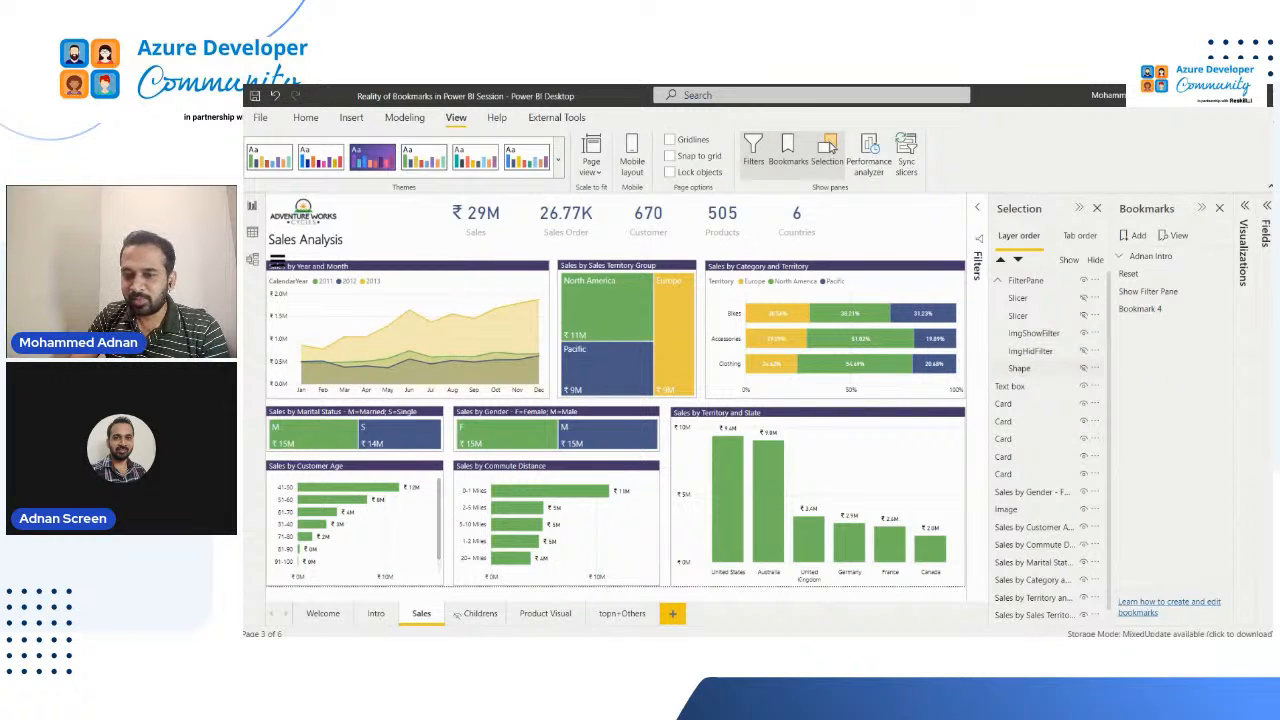
Step: Select the Sales, Sales Order, Customer, Products and Countries cards and move them together to the right along the page header
left_click(276, 262)
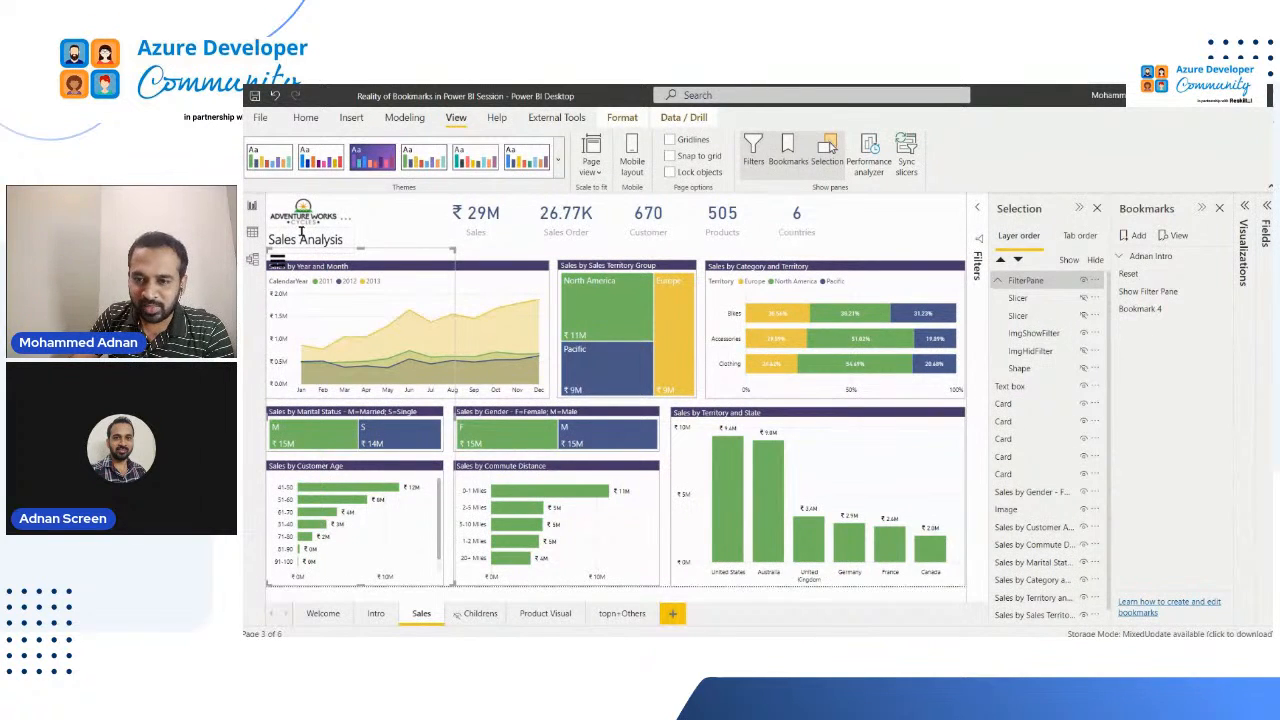
left_click(304, 222)
left_click(292, 243)
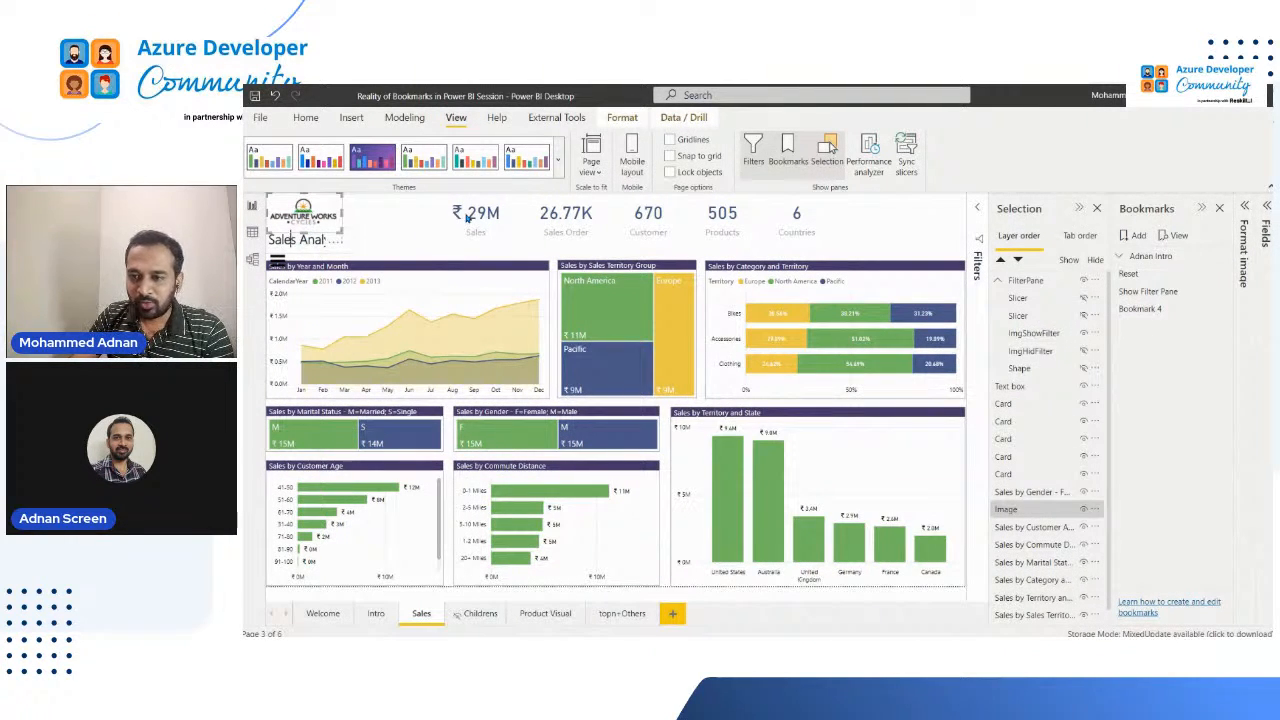
left_click(500, 215)
left_click(552, 214, "ctrl")
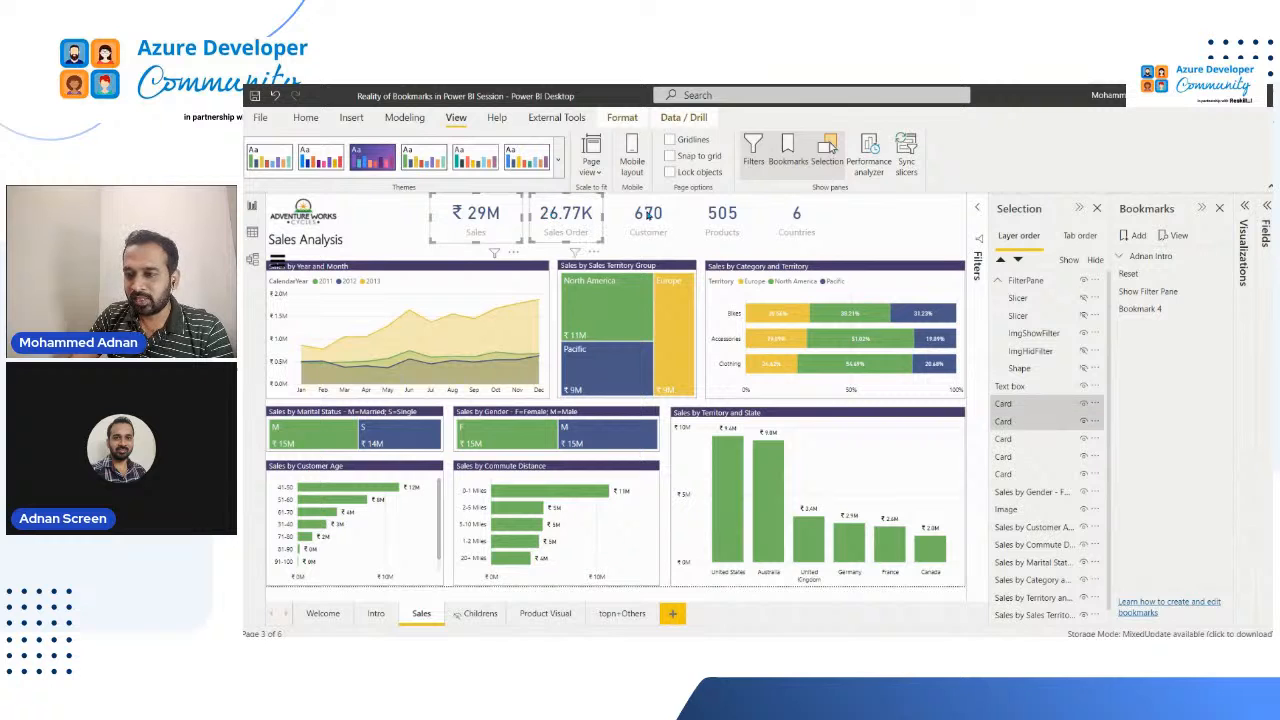
left_click(650, 215, "ctrl")
left_click(732, 213, "ctrl")
left_click(797, 215, "ctrl")
left_click_drag(726, 220, 866, 219)
Step: Move the Sales Analysis title beside the logo and raise the FilterPane group so its list icon sits above the Sales by Year and Month chart
left_click(334, 229)
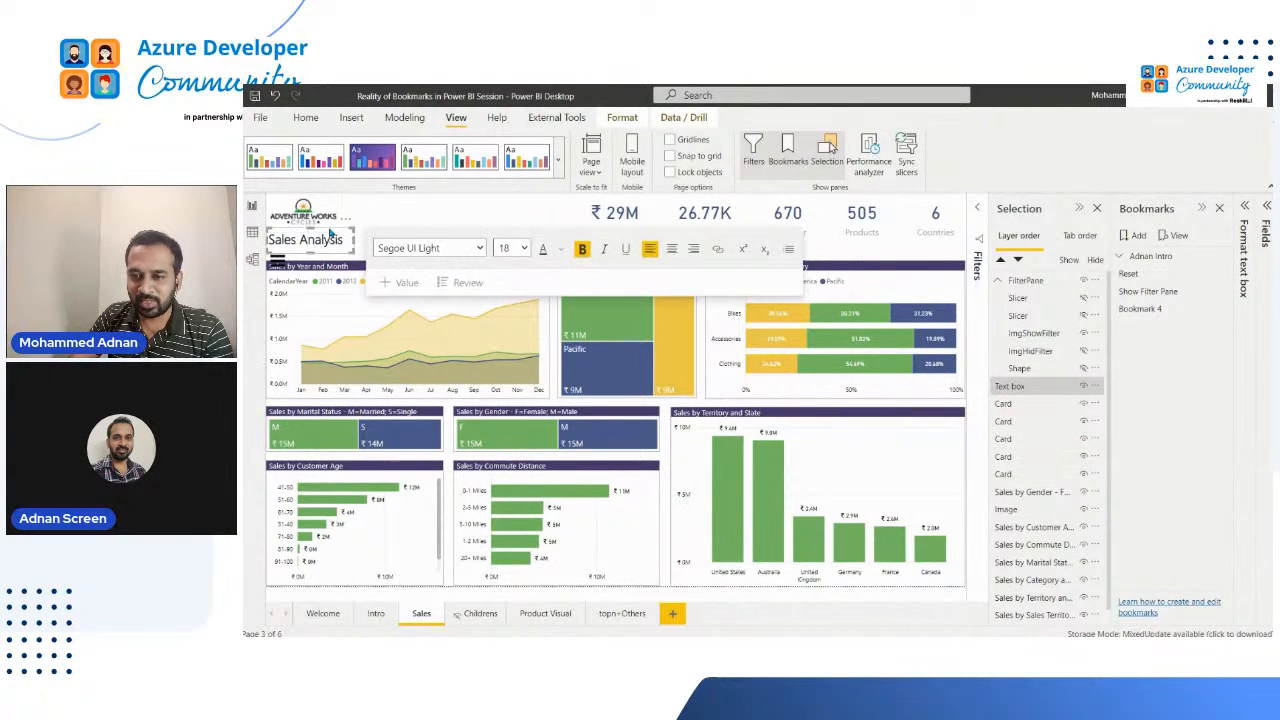
left_click_drag(334, 229, 415, 208)
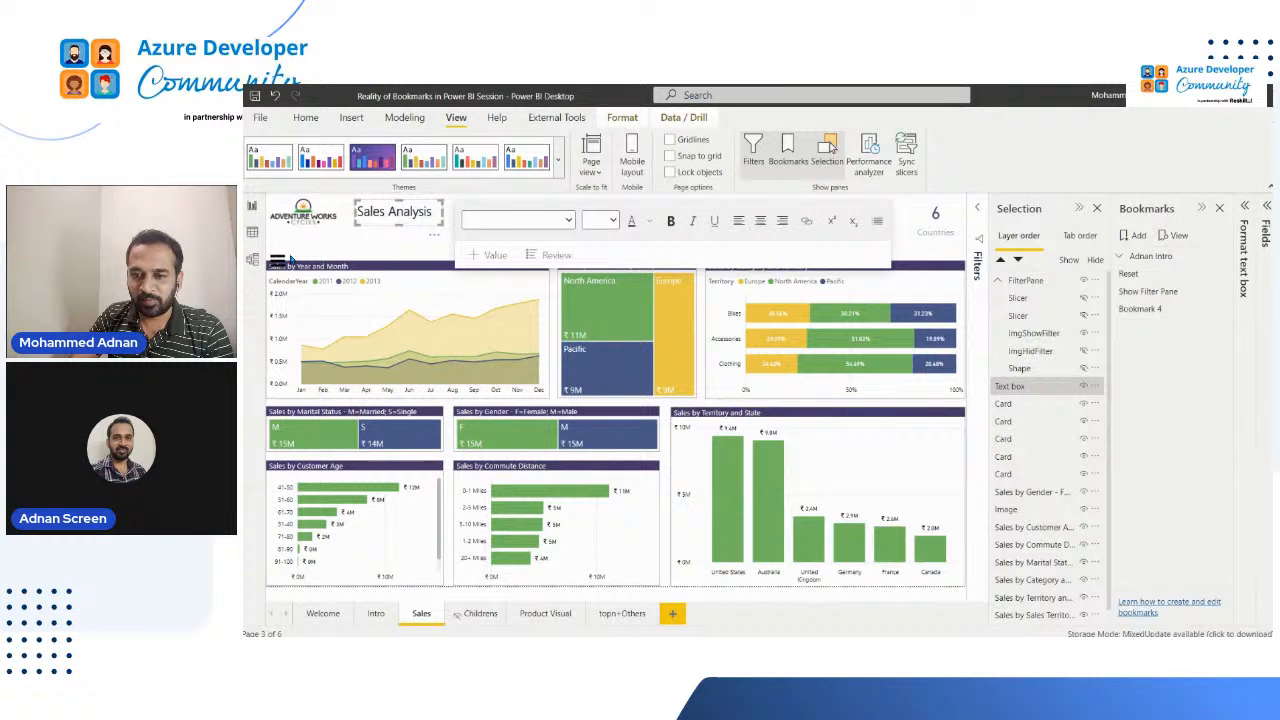
left_click(280, 261)
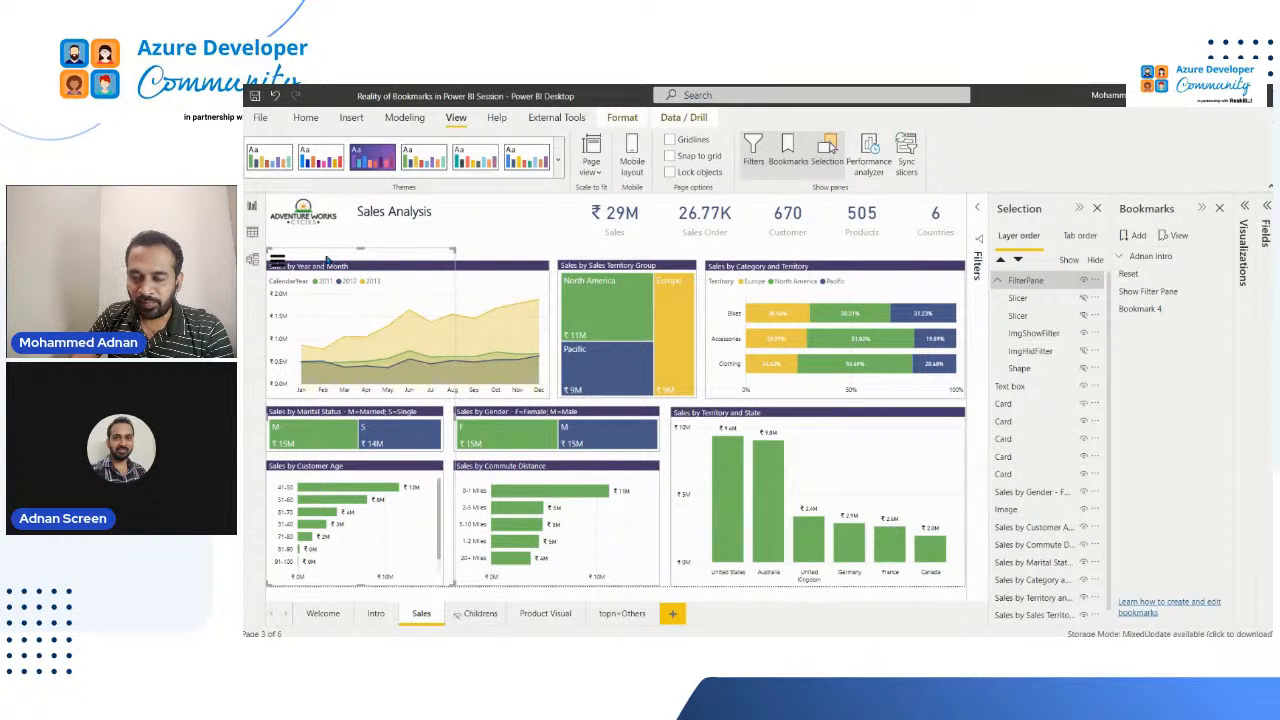
left_click(325, 252)
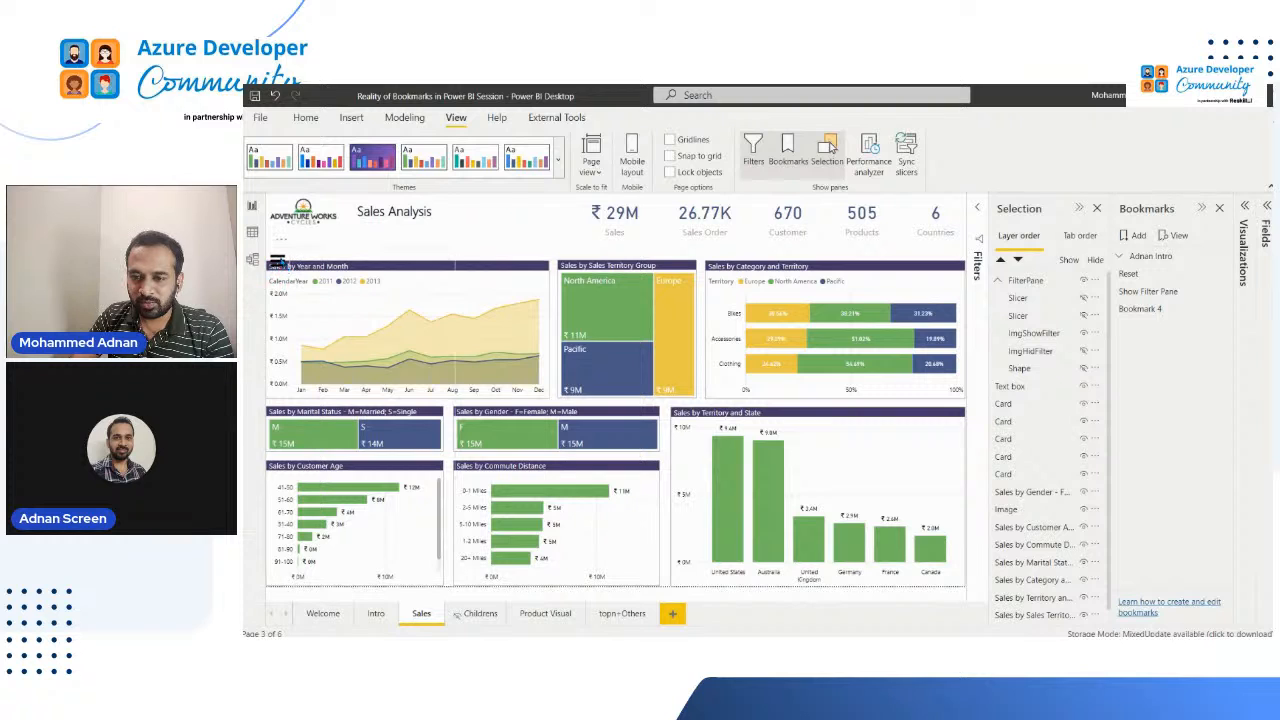
left_click(279, 258)
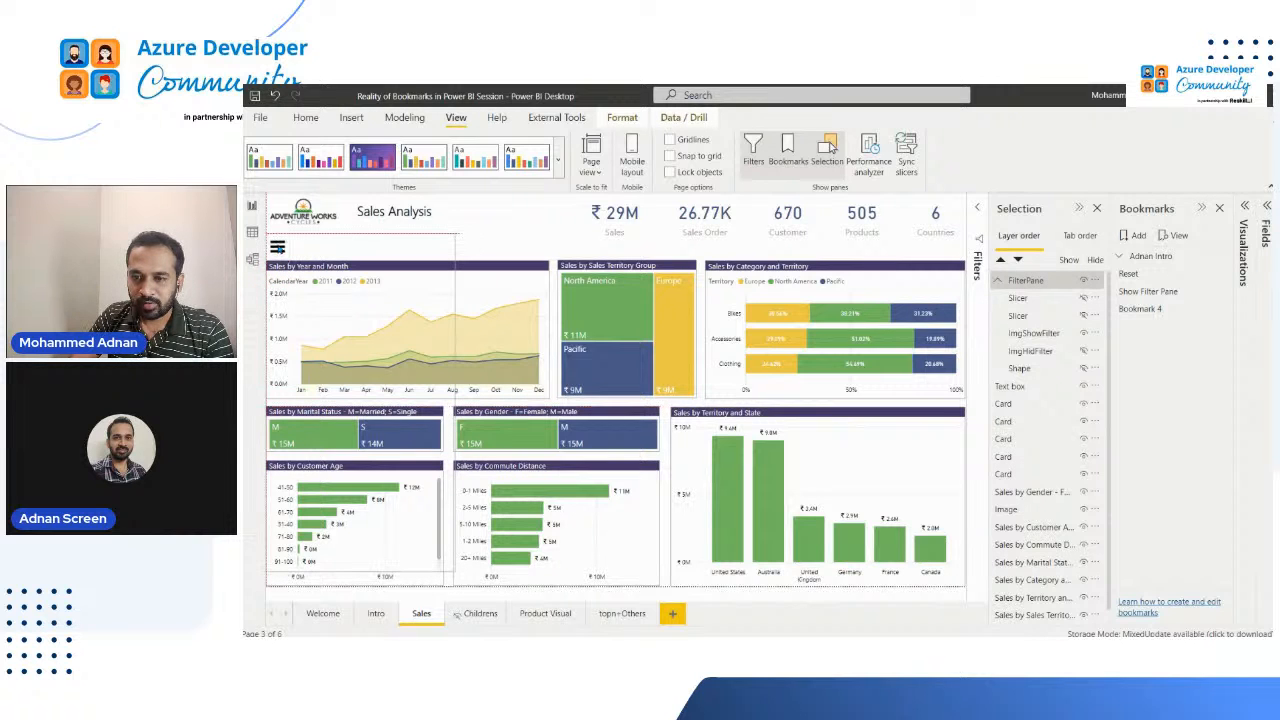
left_click(279, 250)
left_click(481, 243)
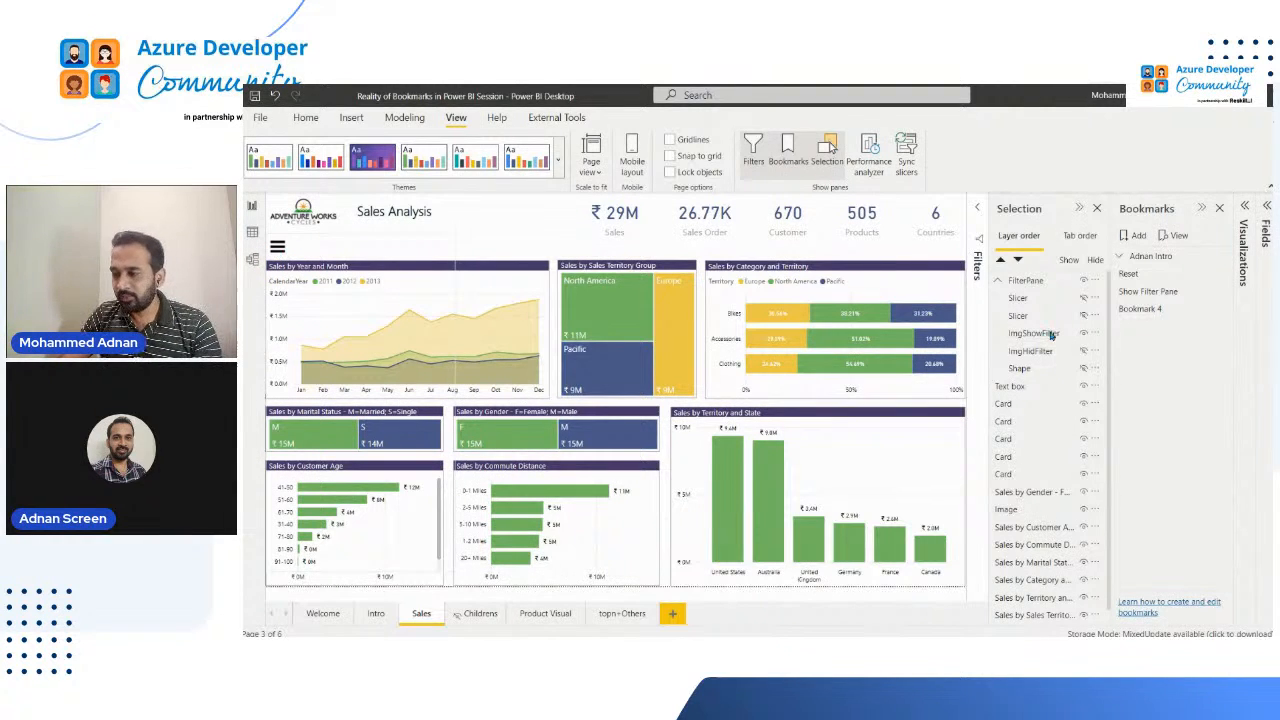
Step: Rename the Bookmark 4 entry as Hide Filter Pane
double_click(1150, 309)
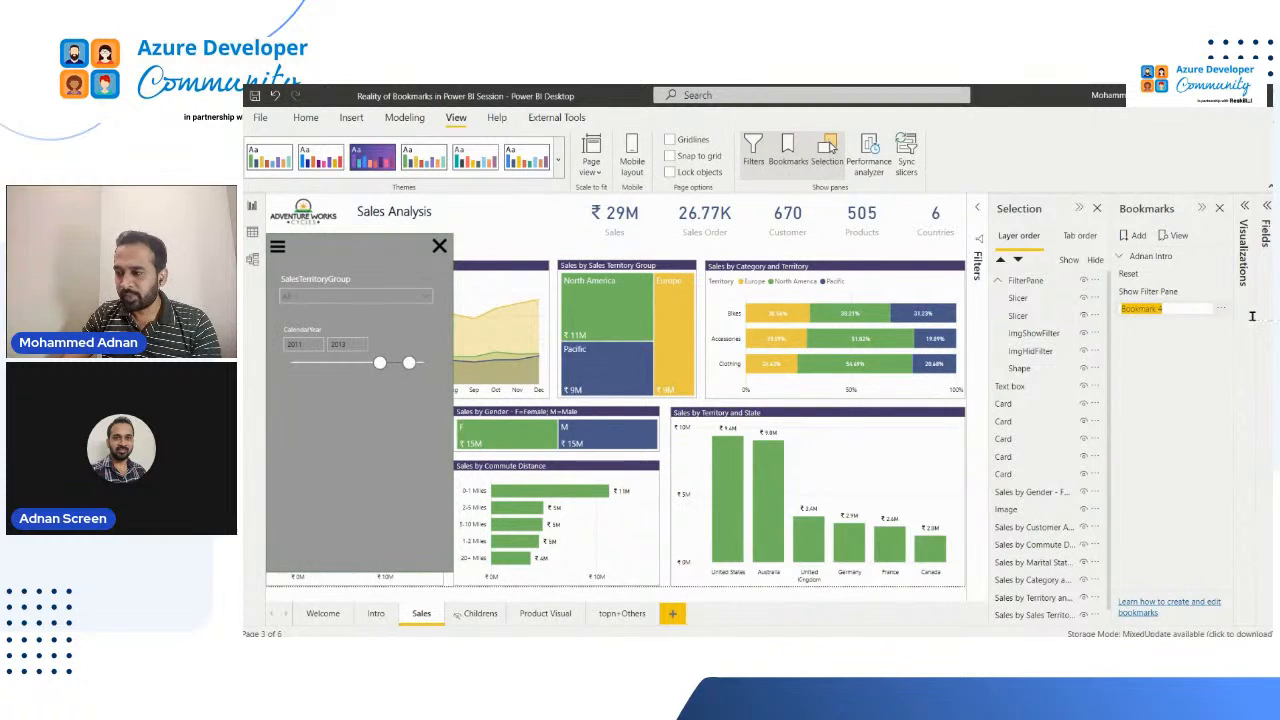
type("Hide Filter Pane")
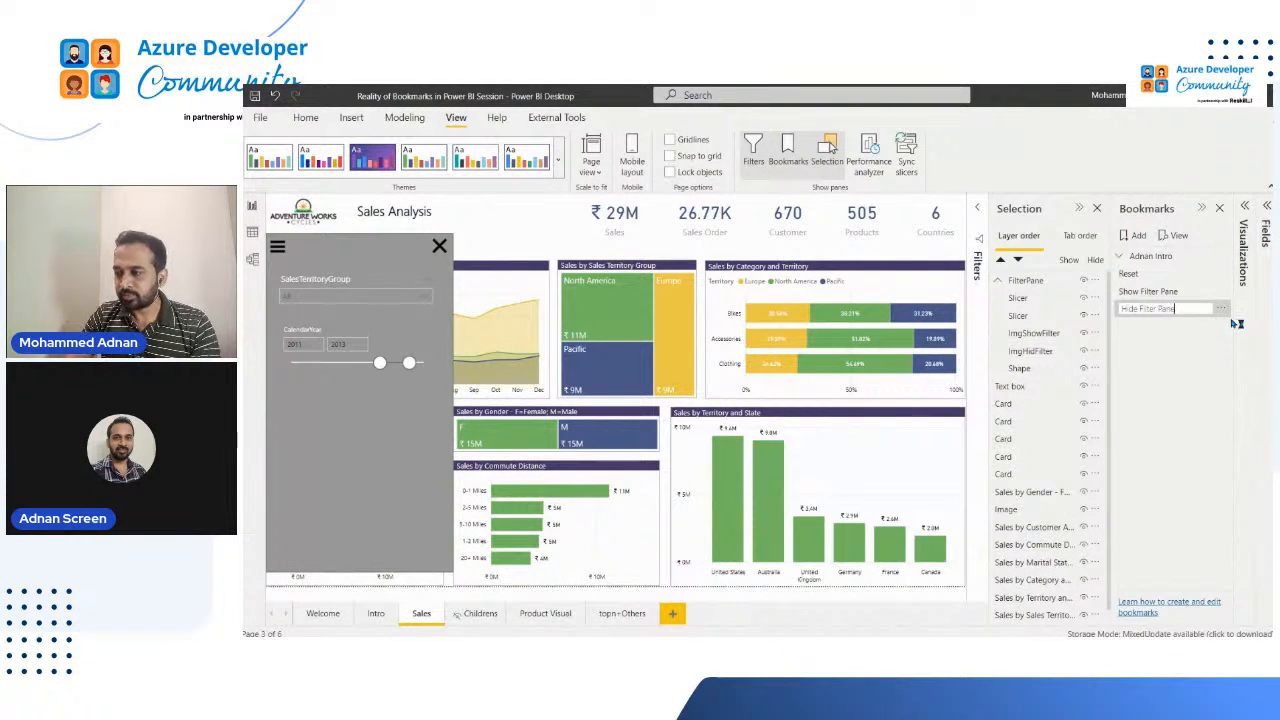
key("Return")
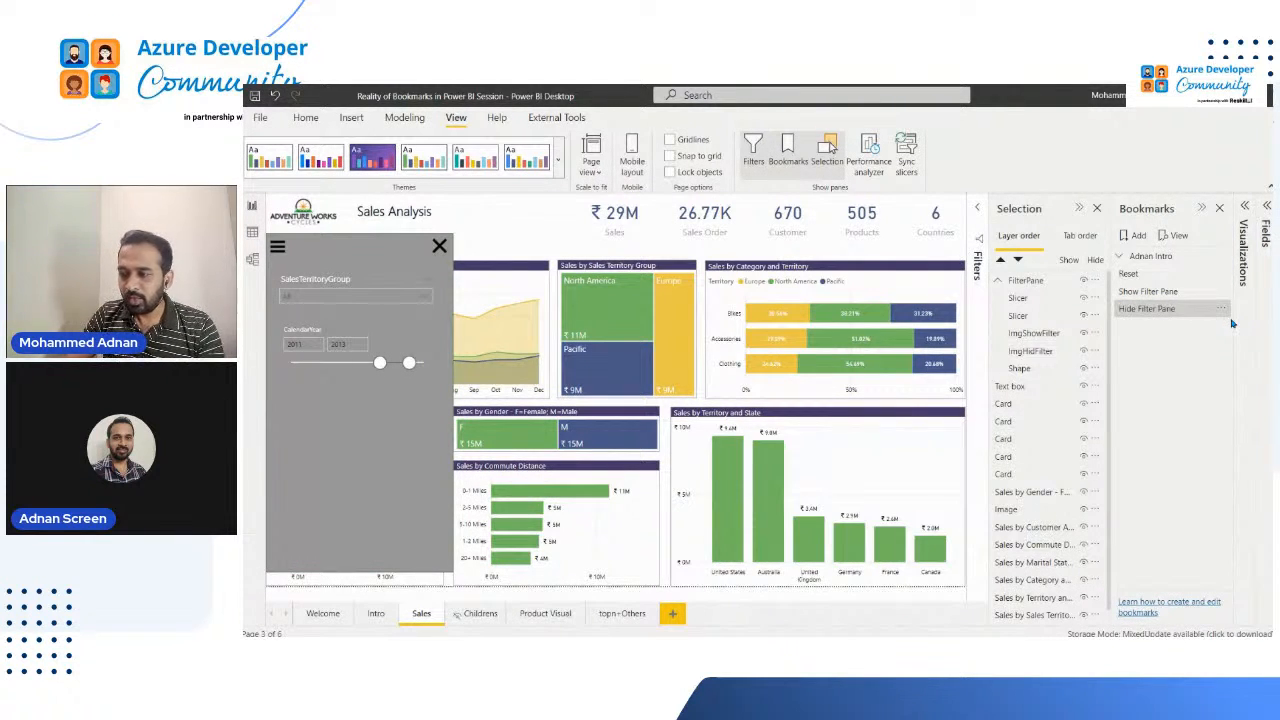
Step: Hide both slicers, ImgHidFilter and Shape again, leaving only ImgShowFilter shown in the FilterPane group
left_click(1084, 316)
left_click(1085, 317)
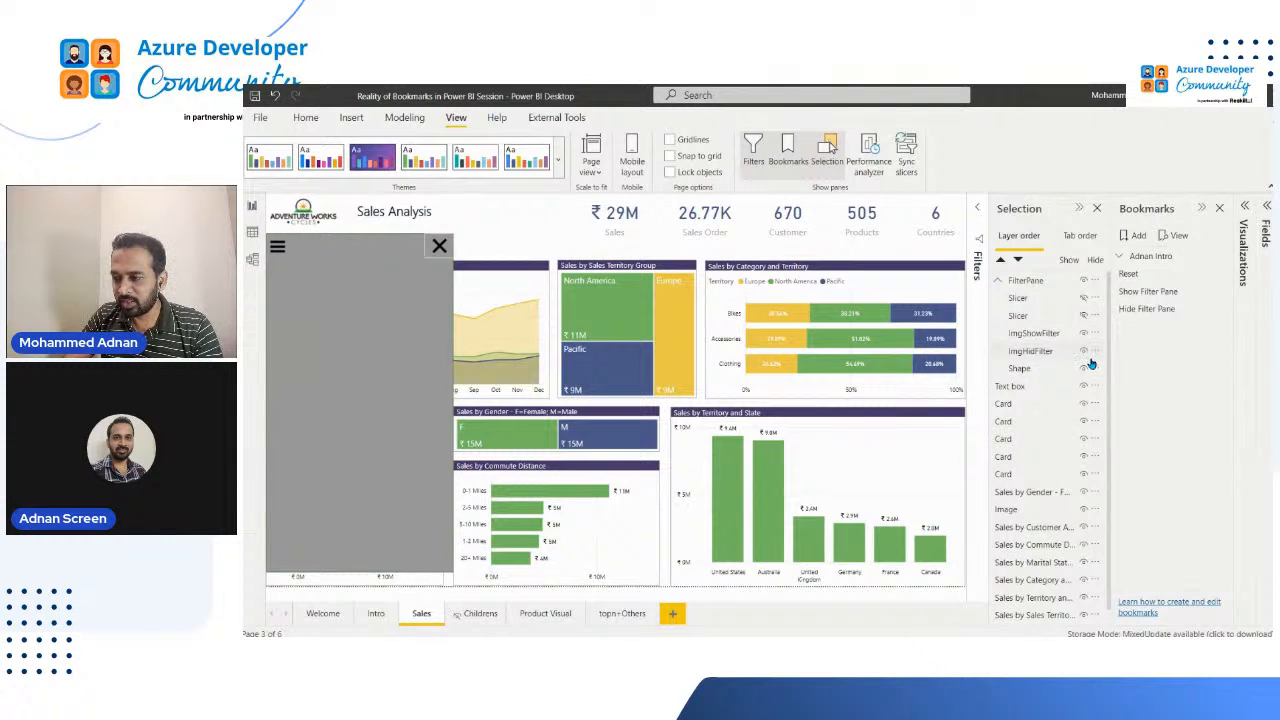
left_click(1085, 369)
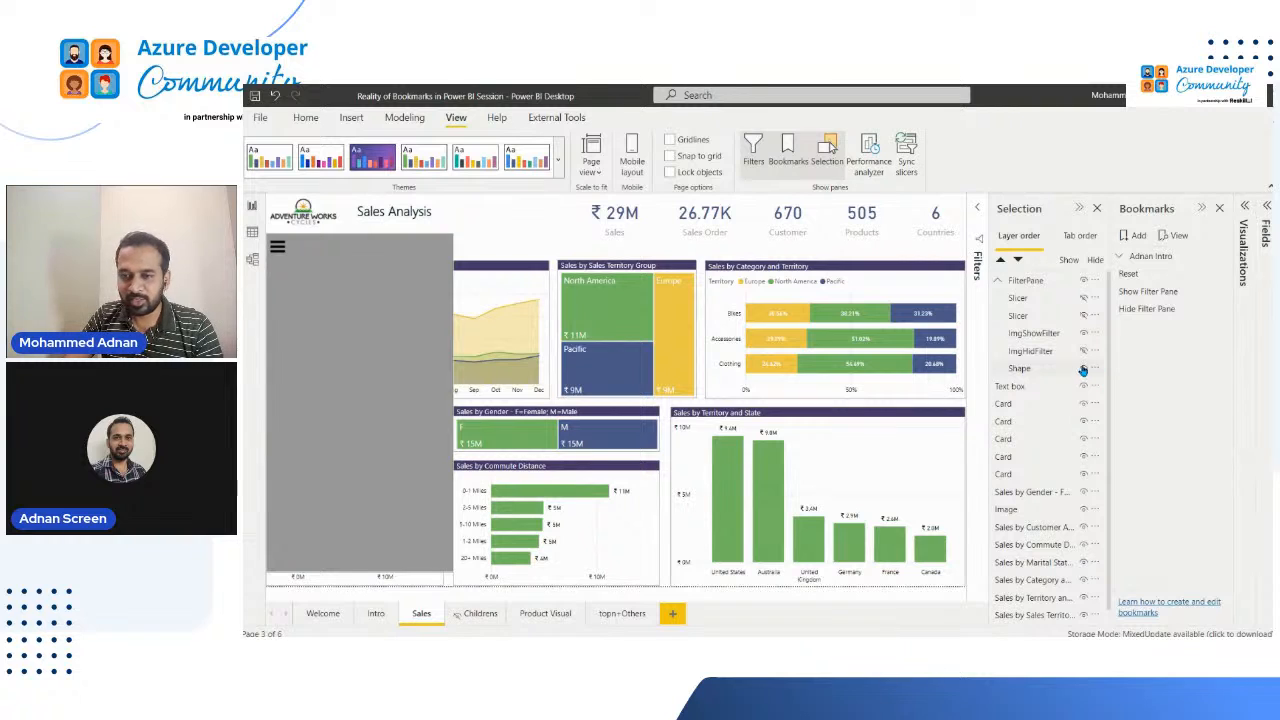
left_click(1085, 370)
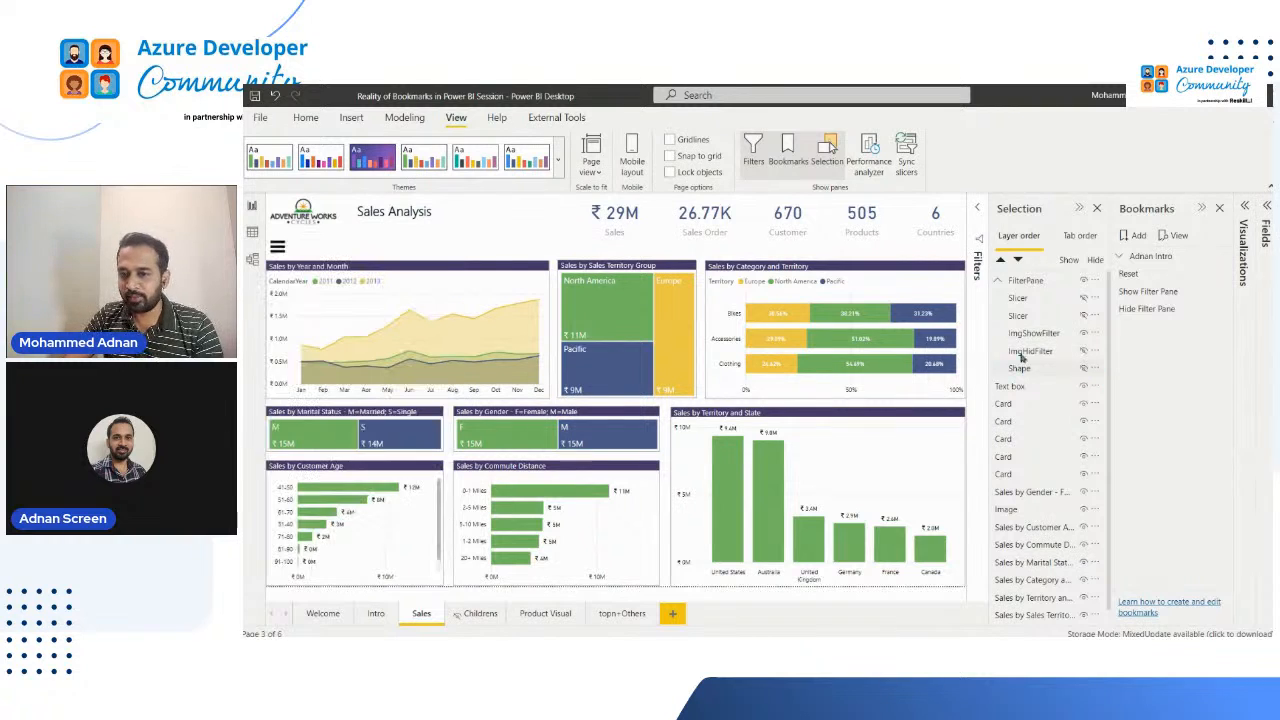
Step: Select all FilterPane members from the first slicer to Shape and limit the Hide Filter Pane bookmark to selected visuals
left_click(1030, 299)
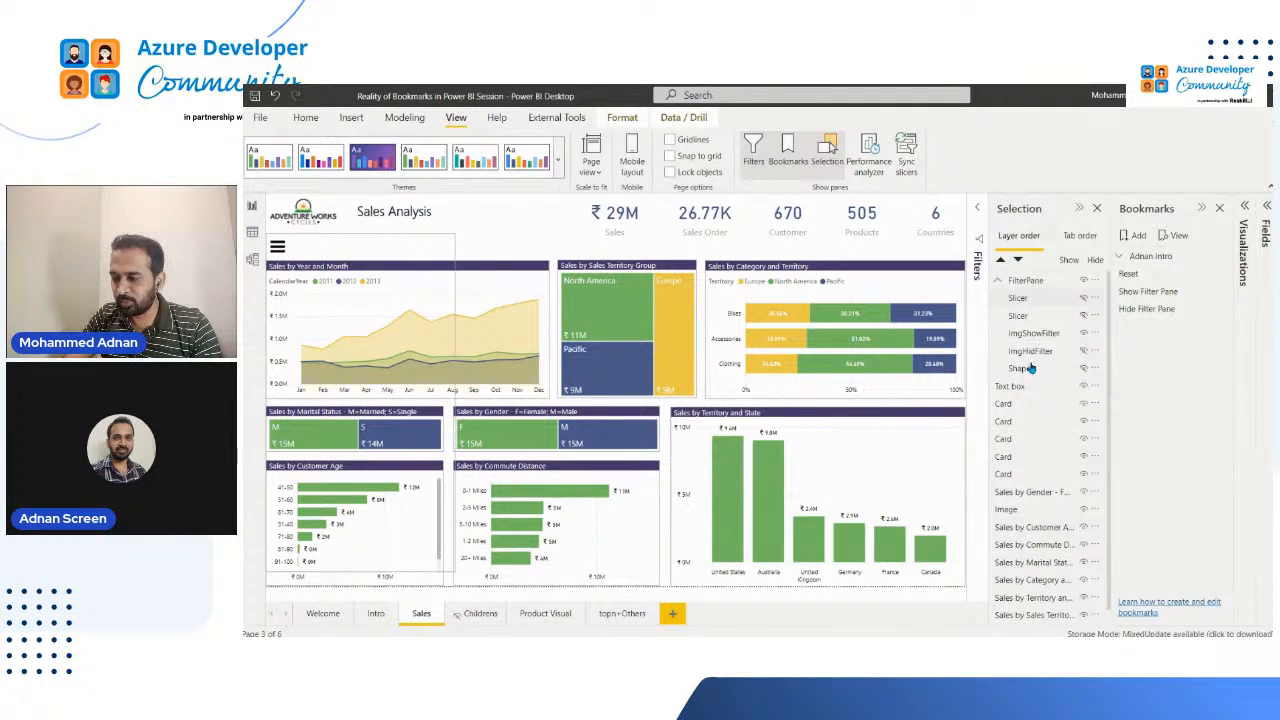
left_click(1030, 369)
left_click(1020, 299, "shift")
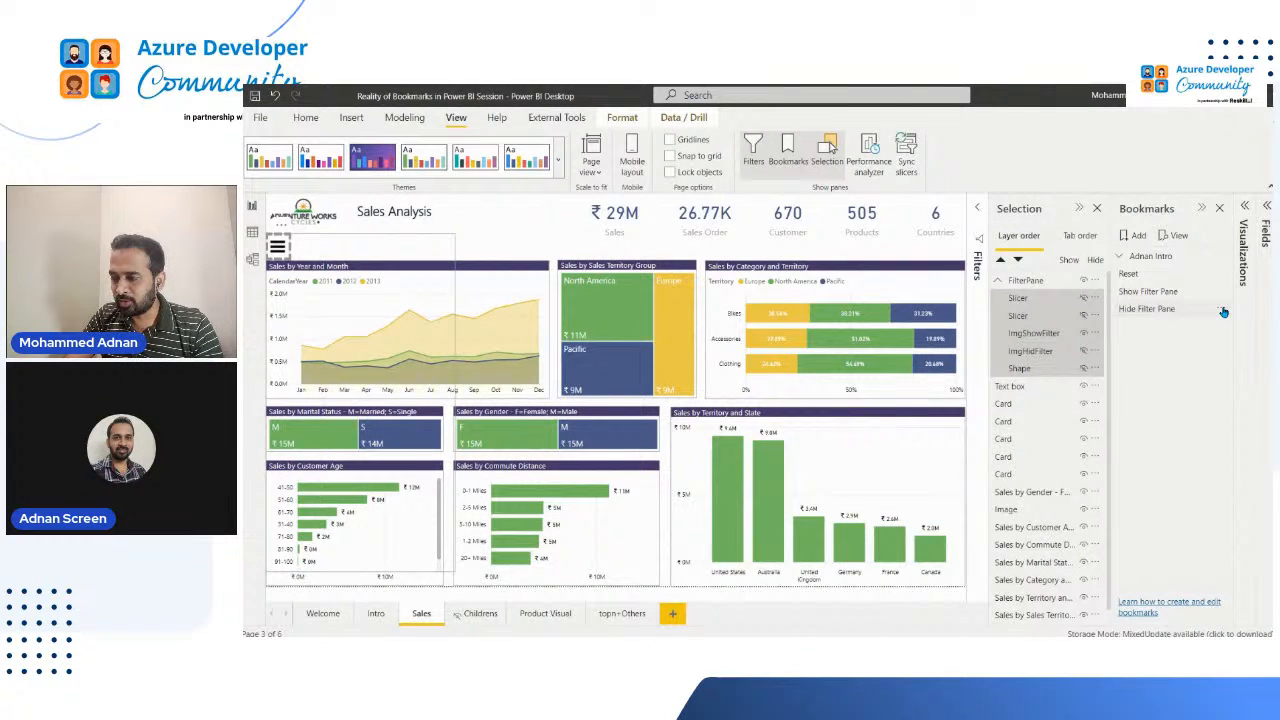
left_click(1224, 310)
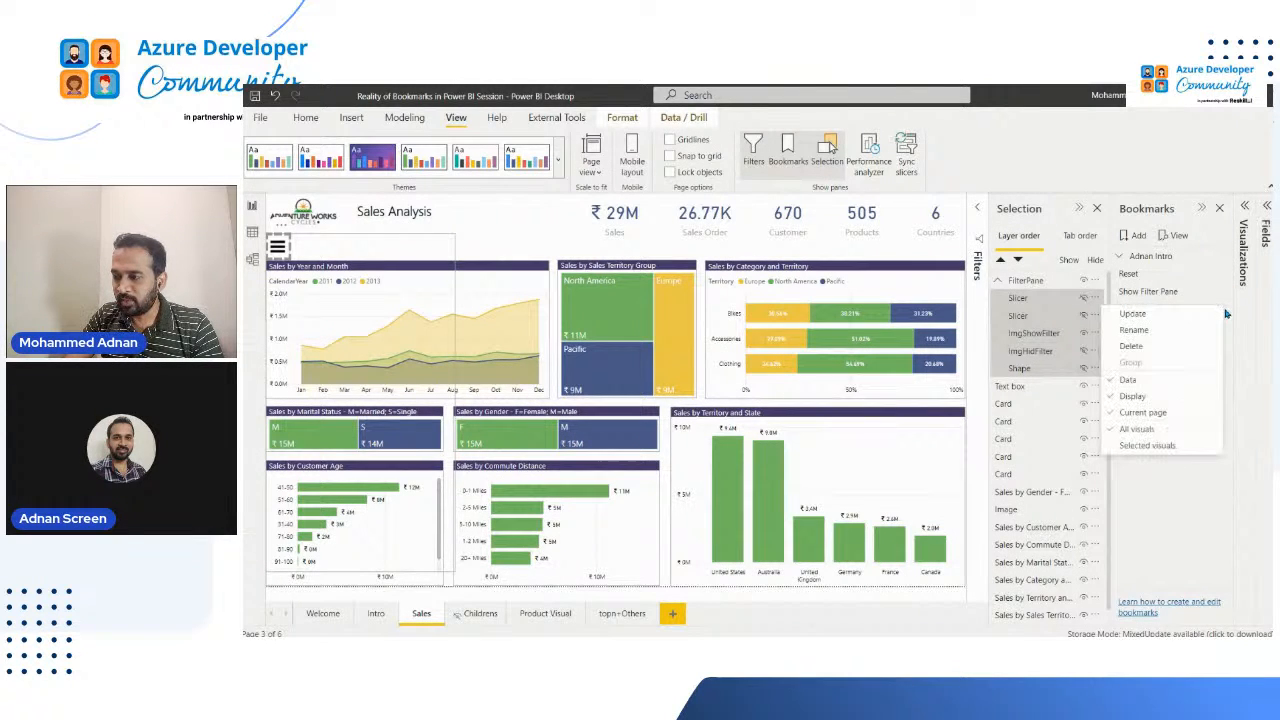
left_click(1161, 449)
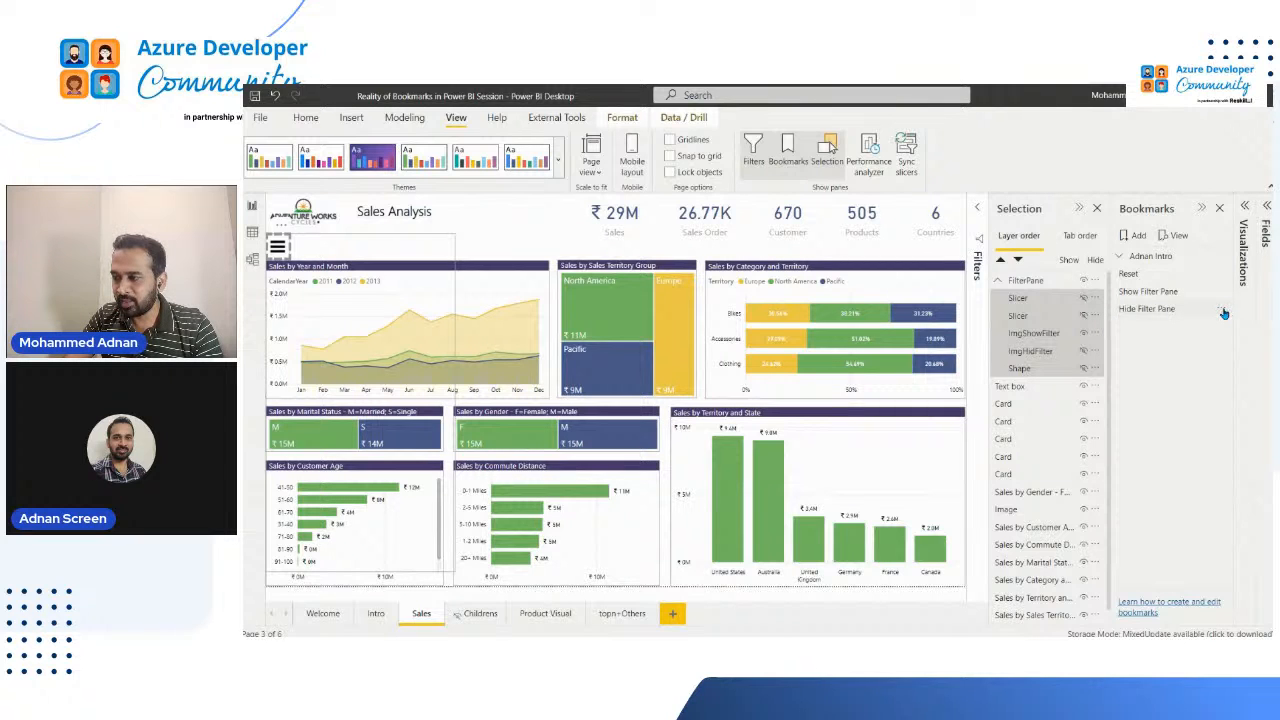
Step: Update the Hide Filter Pane bookmark with the selected FilterPane members and apply it to the page
left_click(1224, 312)
left_click(1202, 330)
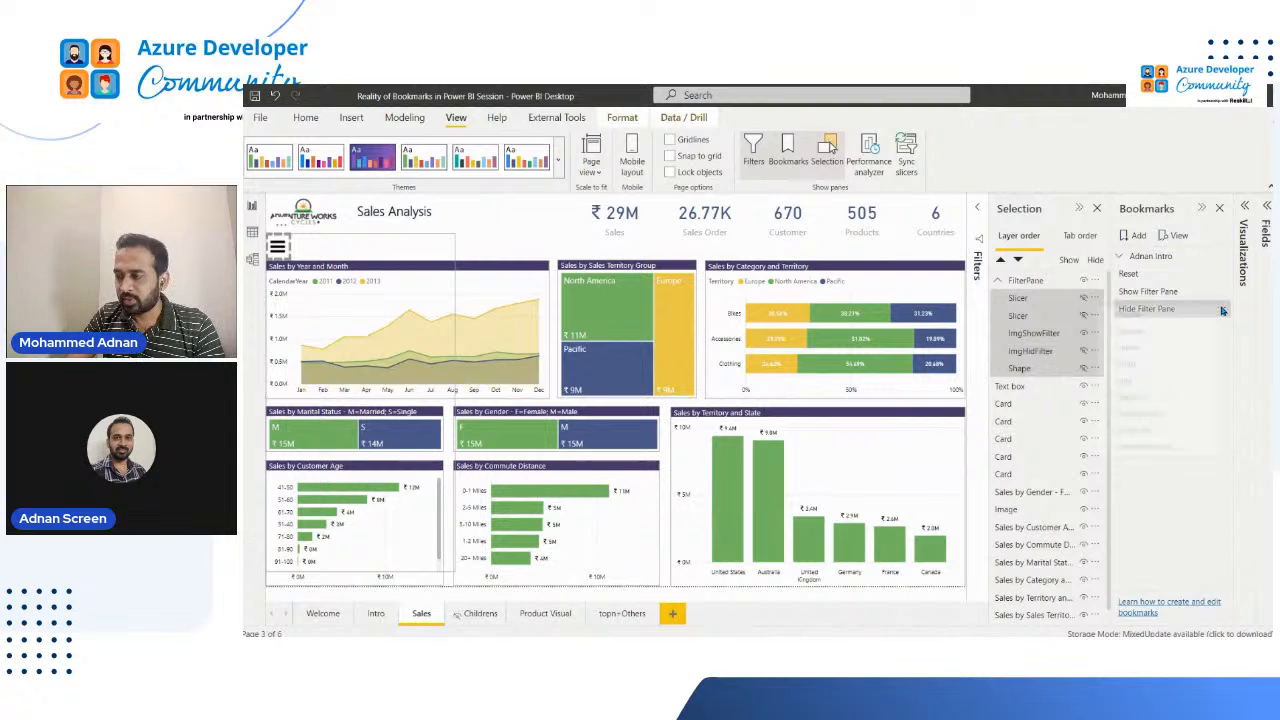
left_click(1224, 310)
left_click(1170, 318)
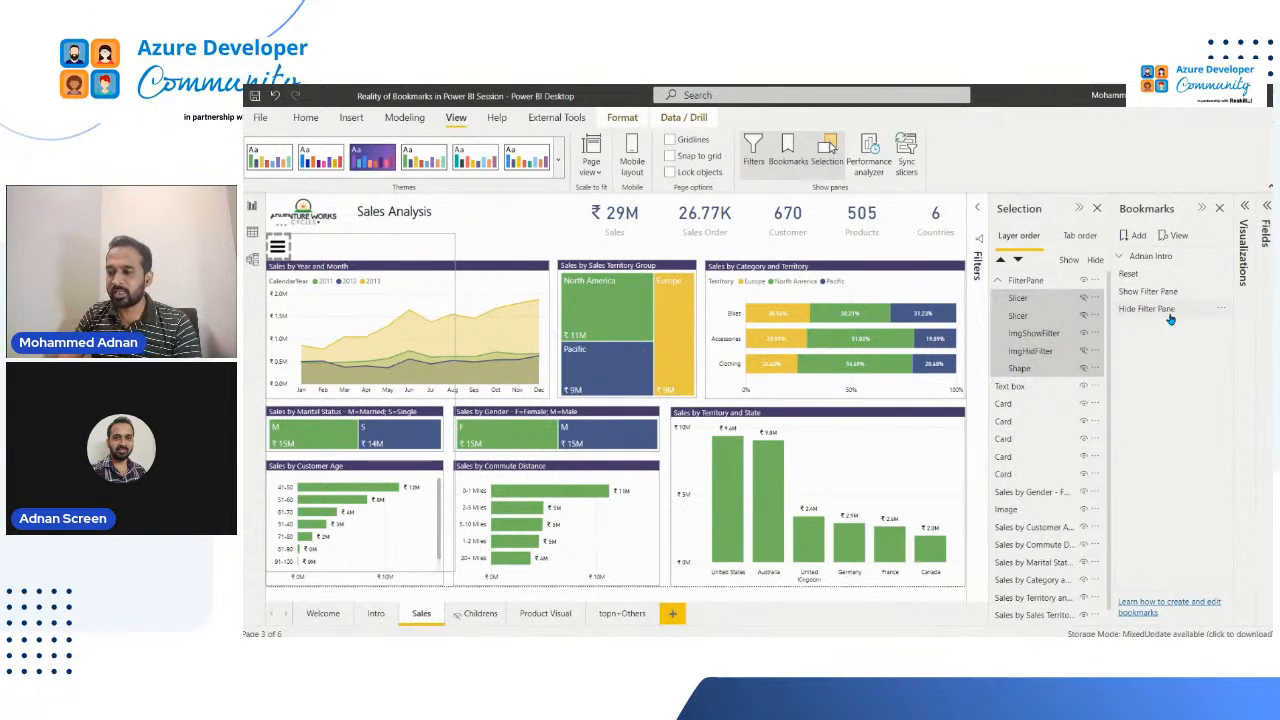
left_click(1170, 318)
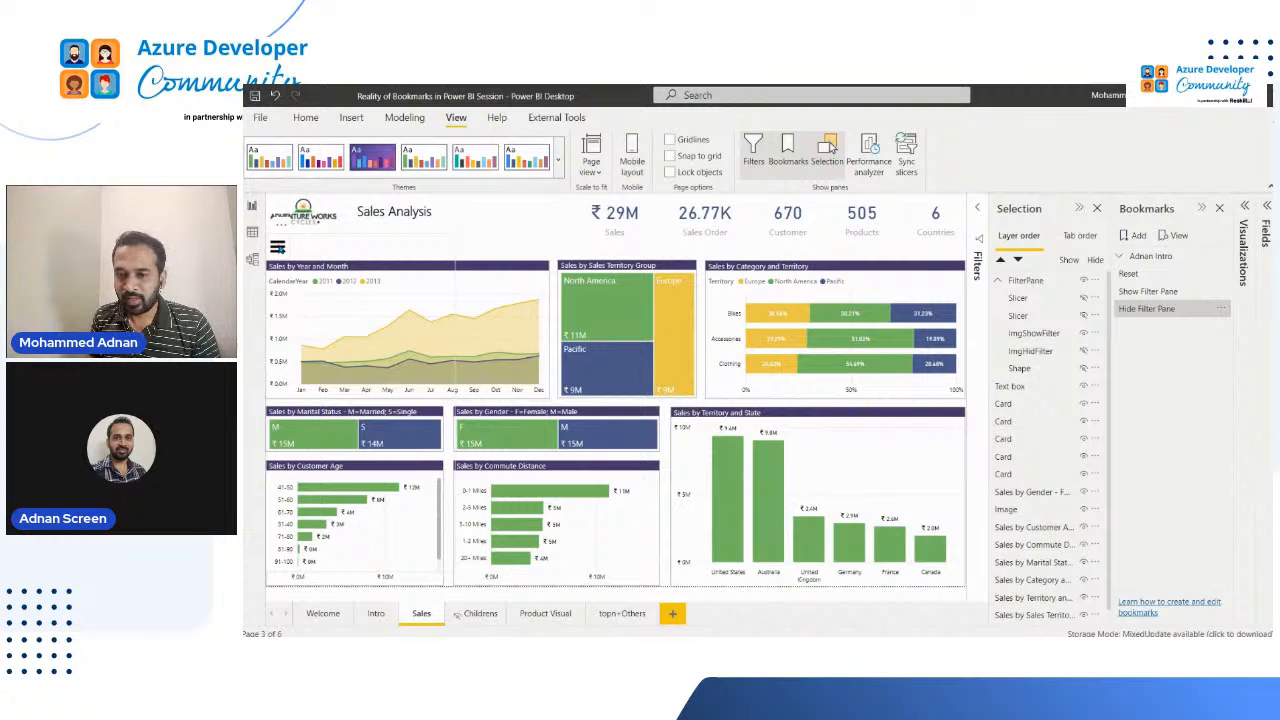
Step: Move ImgShowFilter out of the FilterPane group and place it above the group in the layer order
left_click(282, 248)
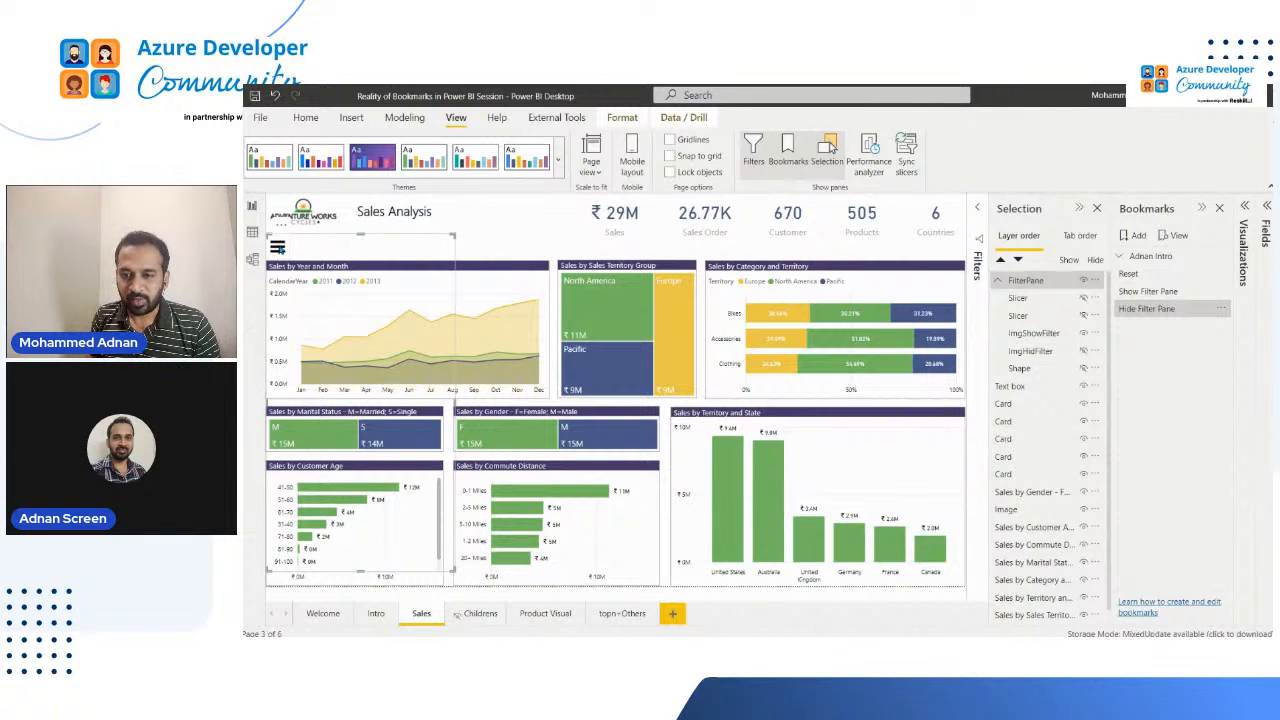
left_click(280, 248)
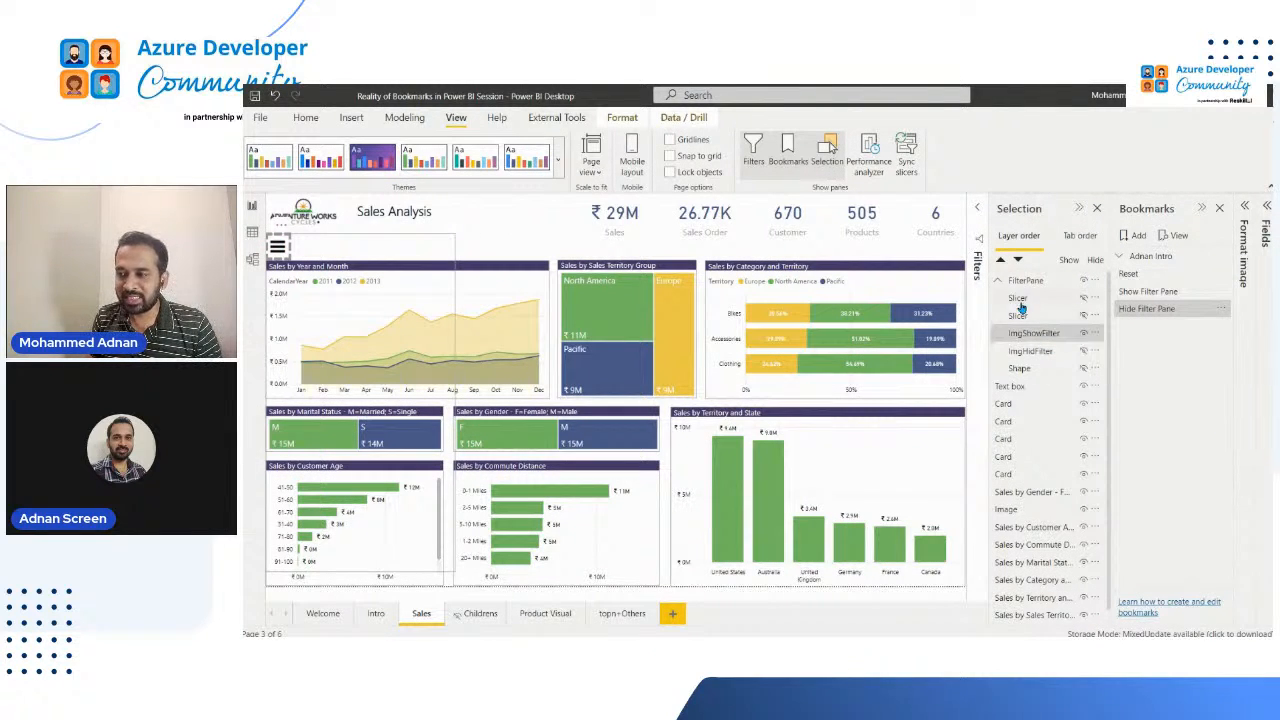
left_click_drag(1046, 331, 1036, 282)
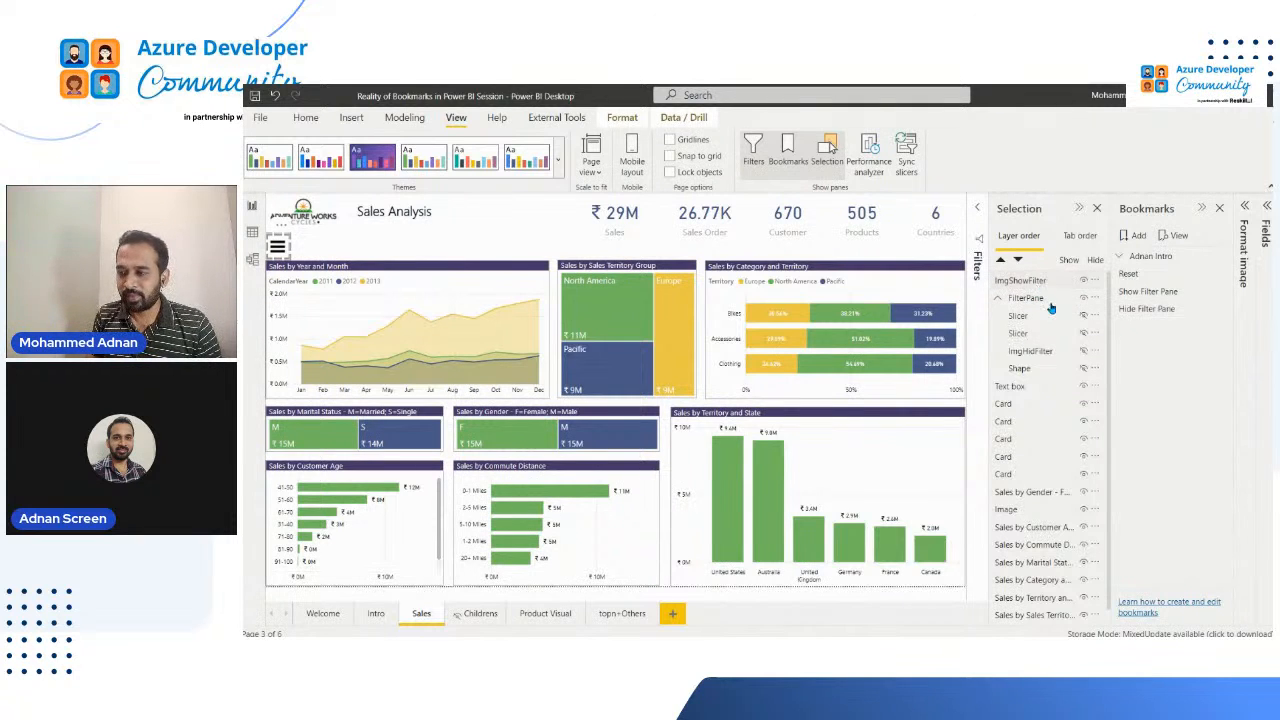
left_click(560, 236)
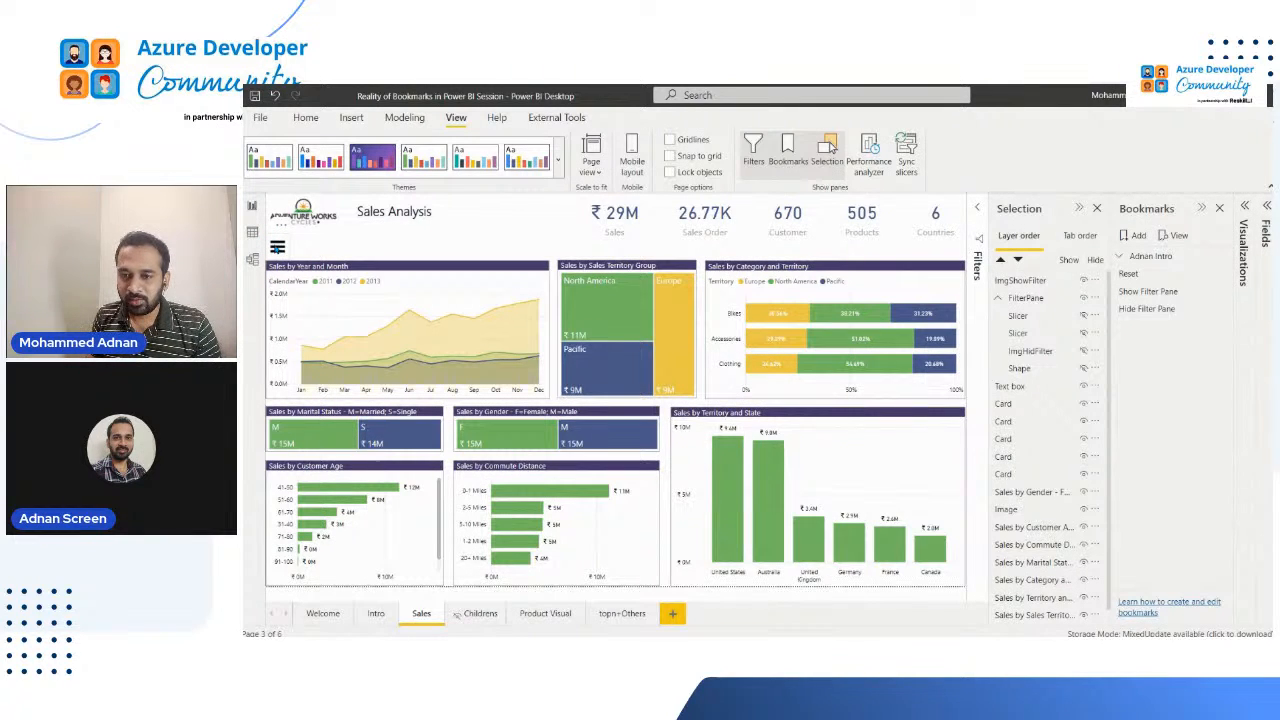
Step: Select ImgShowFilter together with both slicers, ImgHidFilter and Shape, and update the Hide Filter Pane bookmark with this selection
left_click(278, 246)
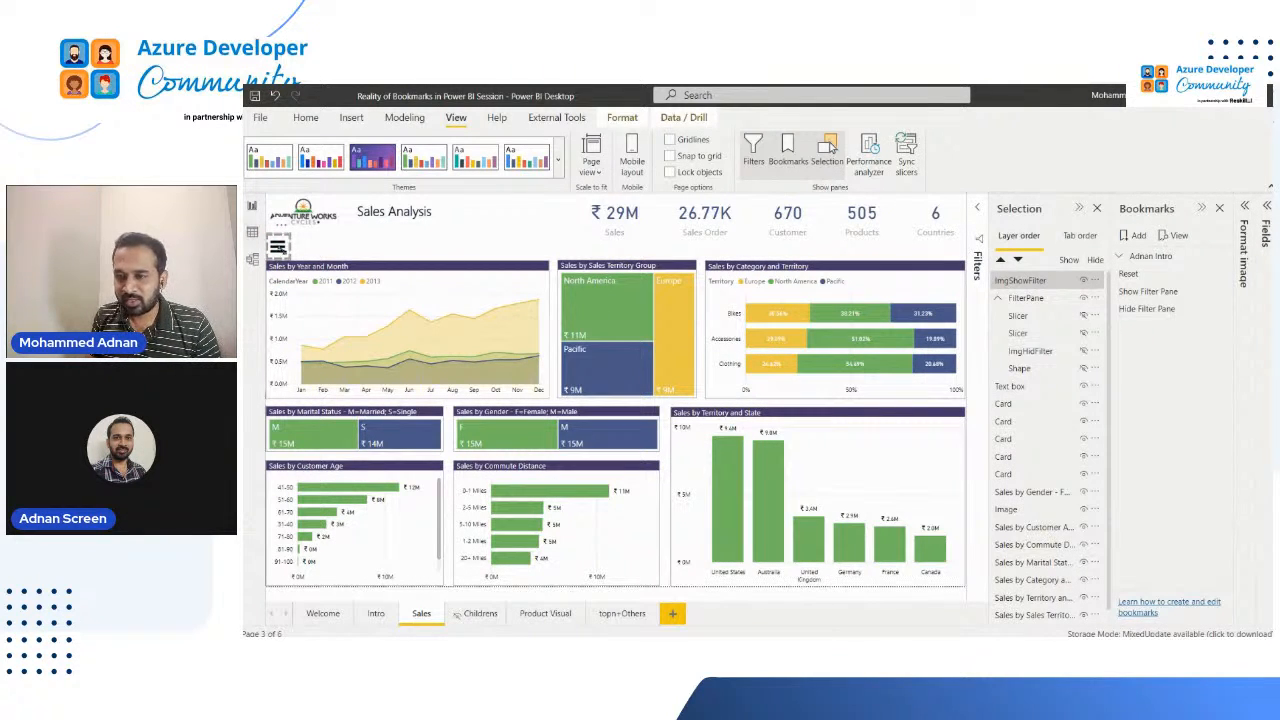
left_click(1030, 316, "ctrl")
left_click(1030, 334, "ctrl")
left_click(1032, 351, "ctrl")
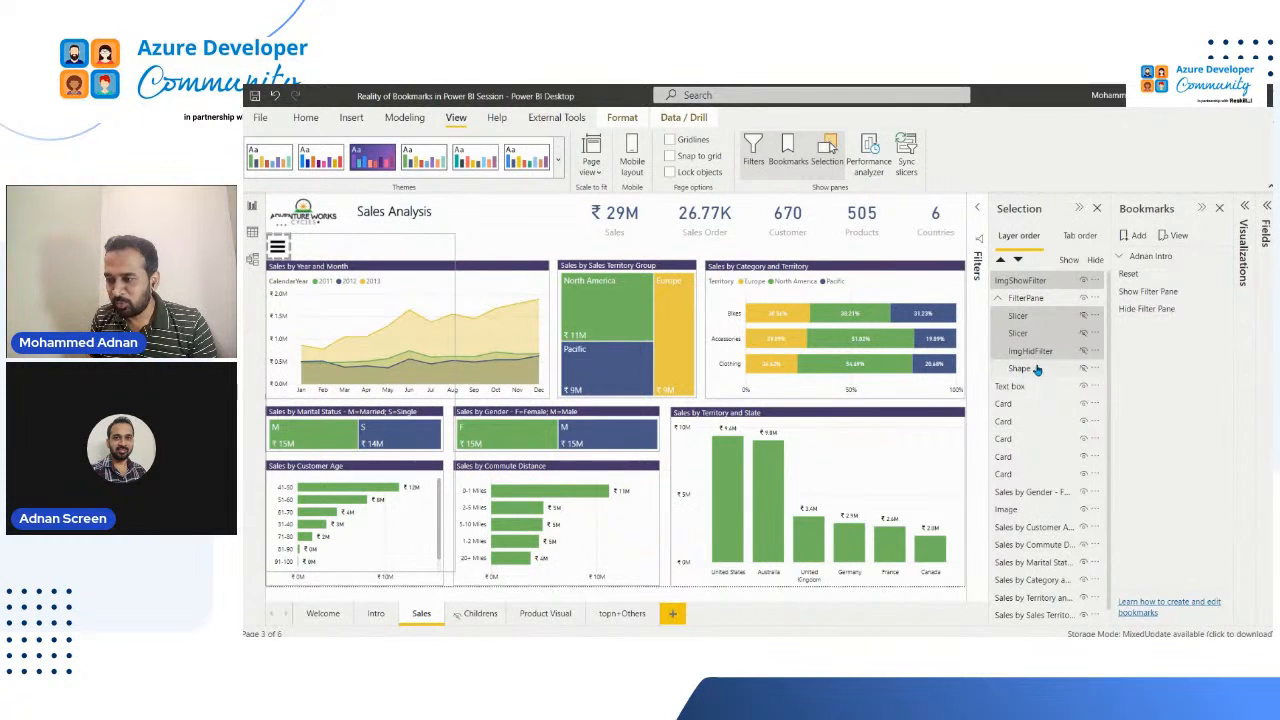
left_click(1034, 371, "ctrl")
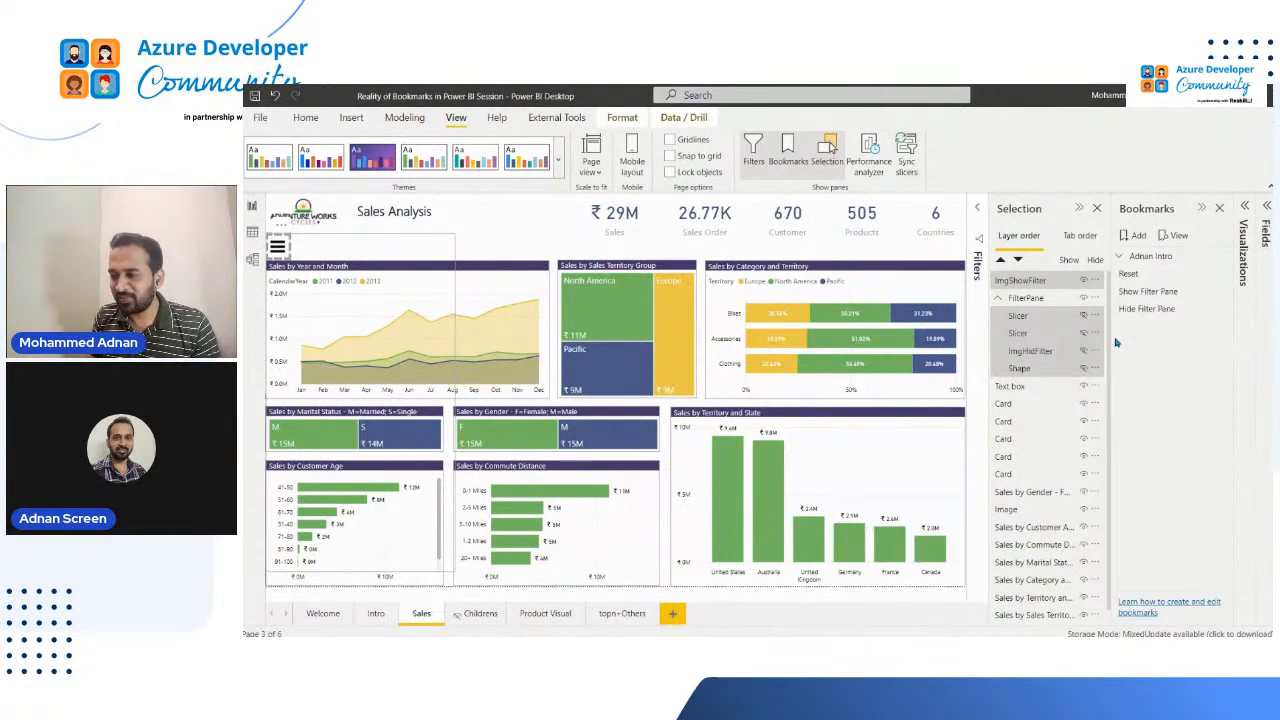
left_click(1221, 309)
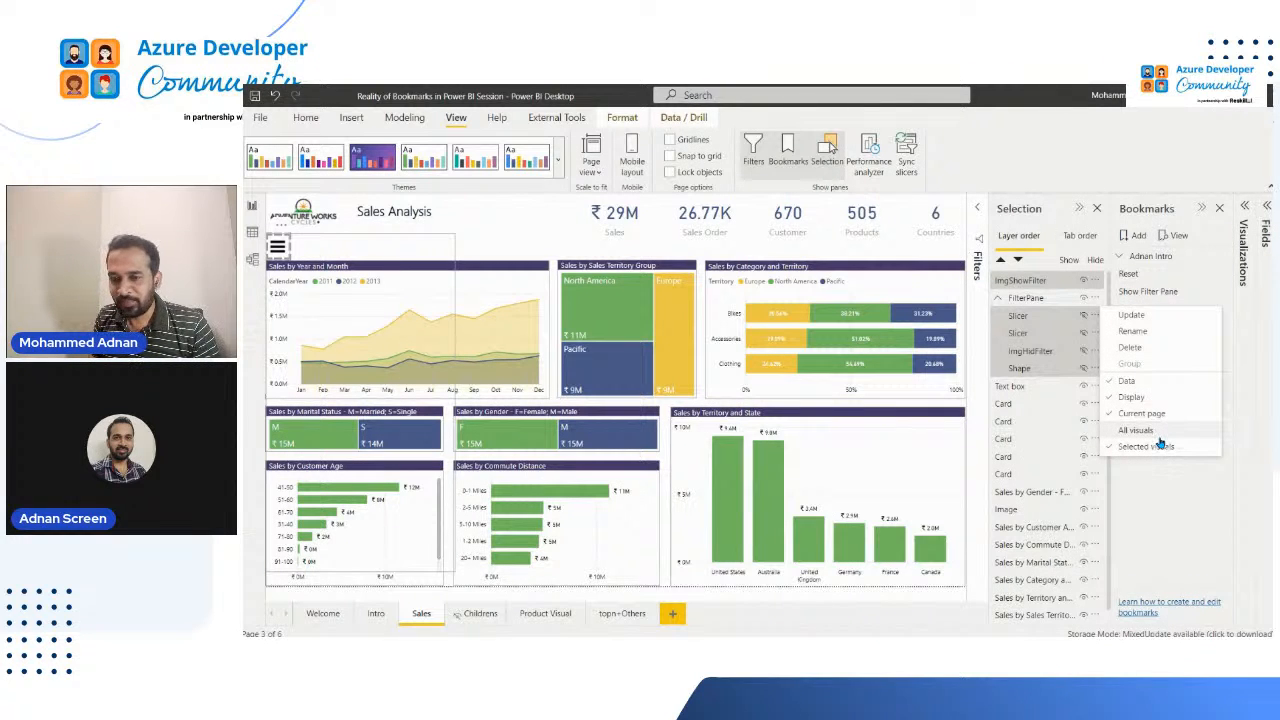
left_click(1132, 316)
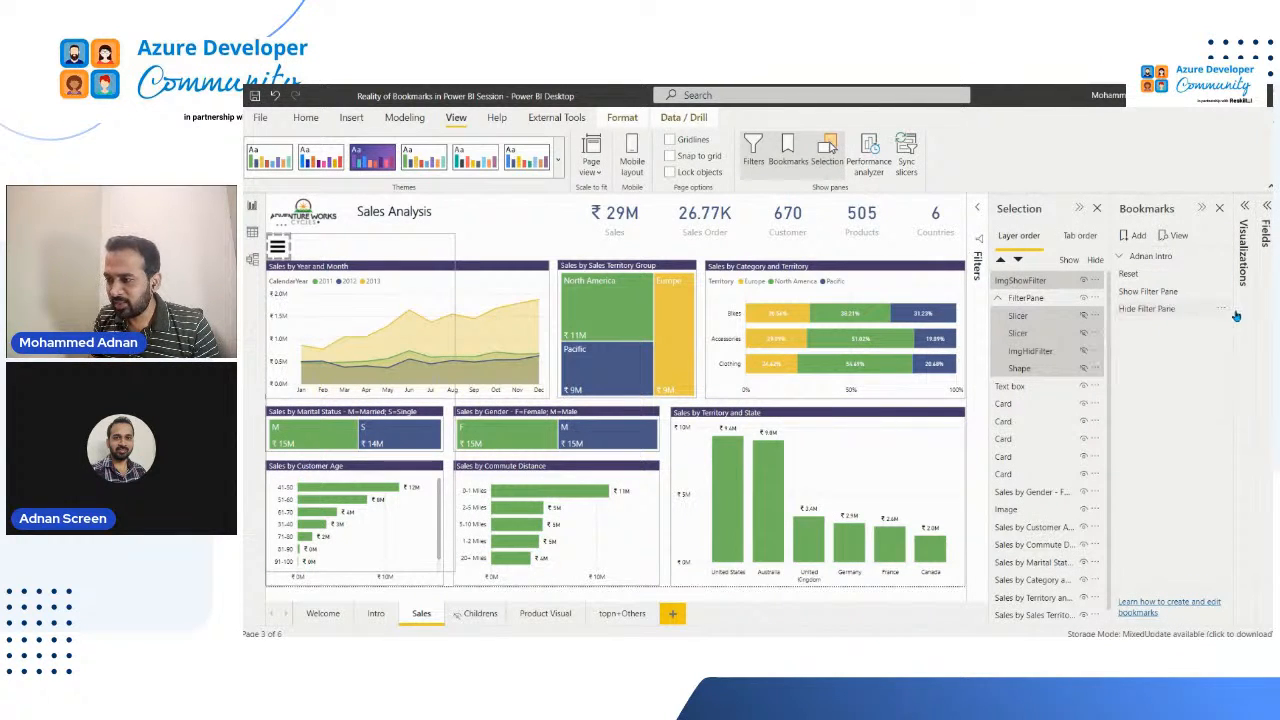
left_click(1222, 311)
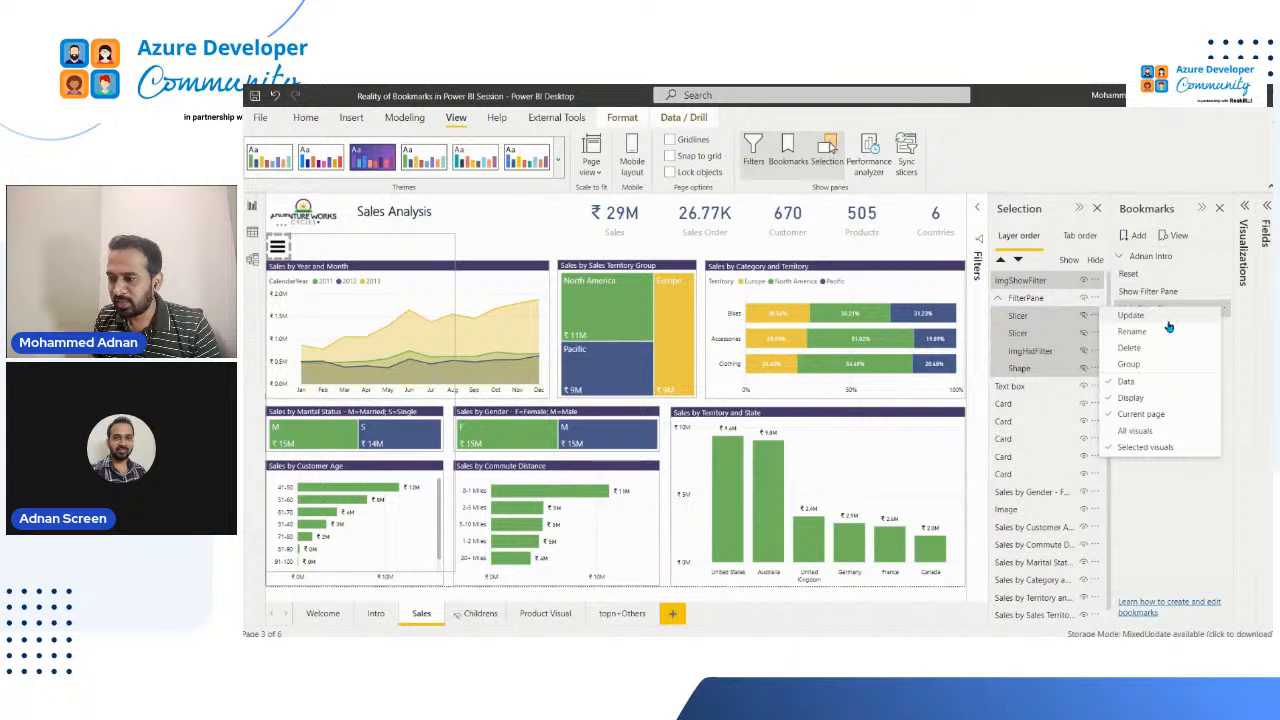
left_click(1168, 318)
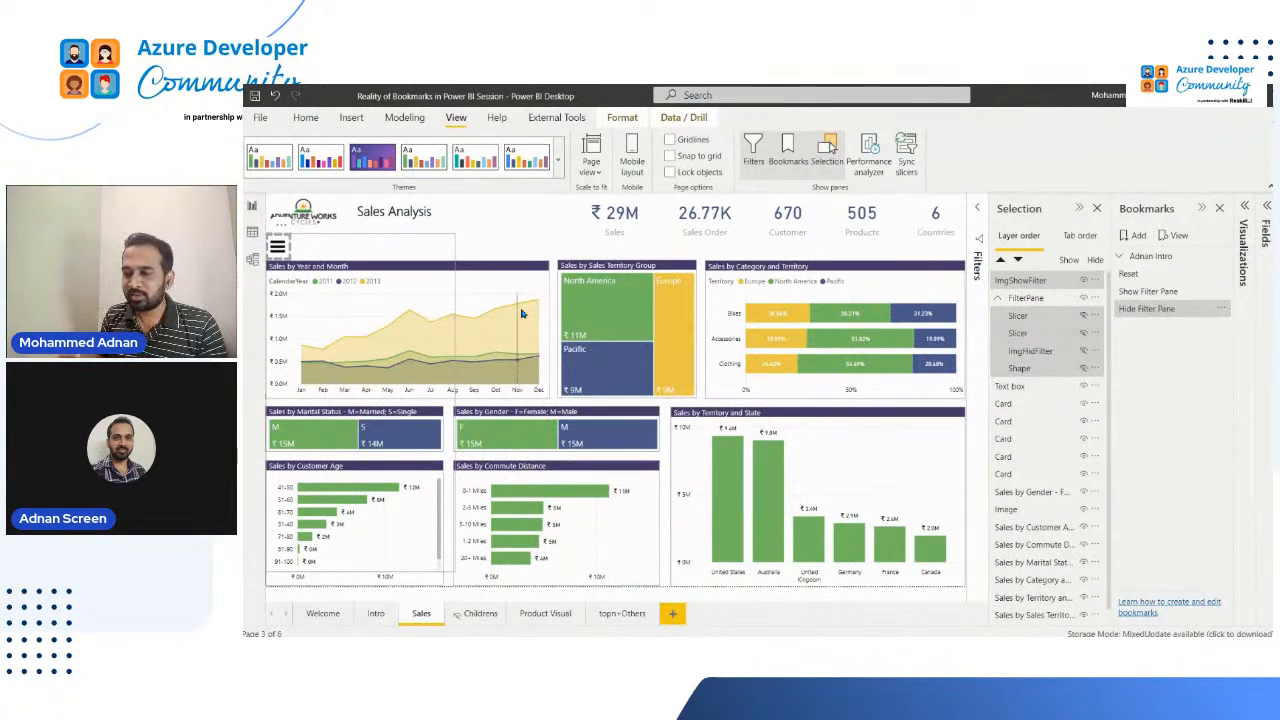
Step: Test the Show Filter Pane and Hide Filter Pane bookmarks by applying them in turn, ending on the Sales page
left_click(1160, 290)
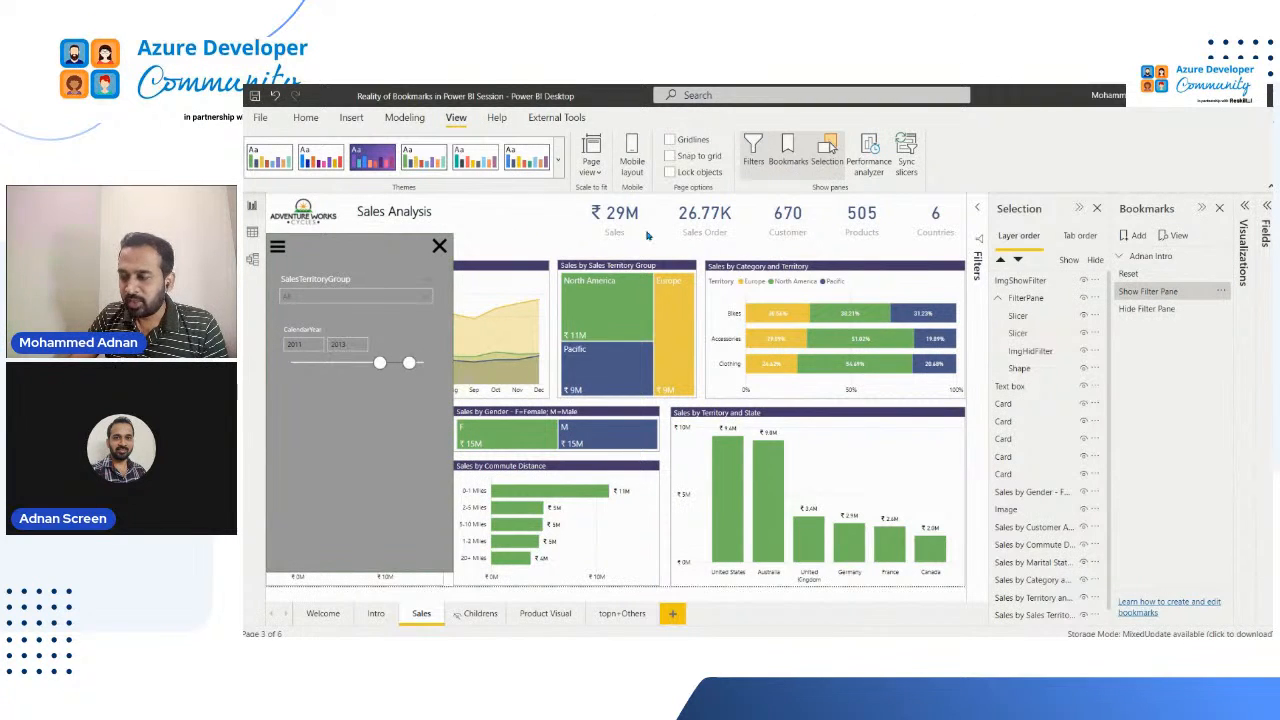
left_click(1160, 312)
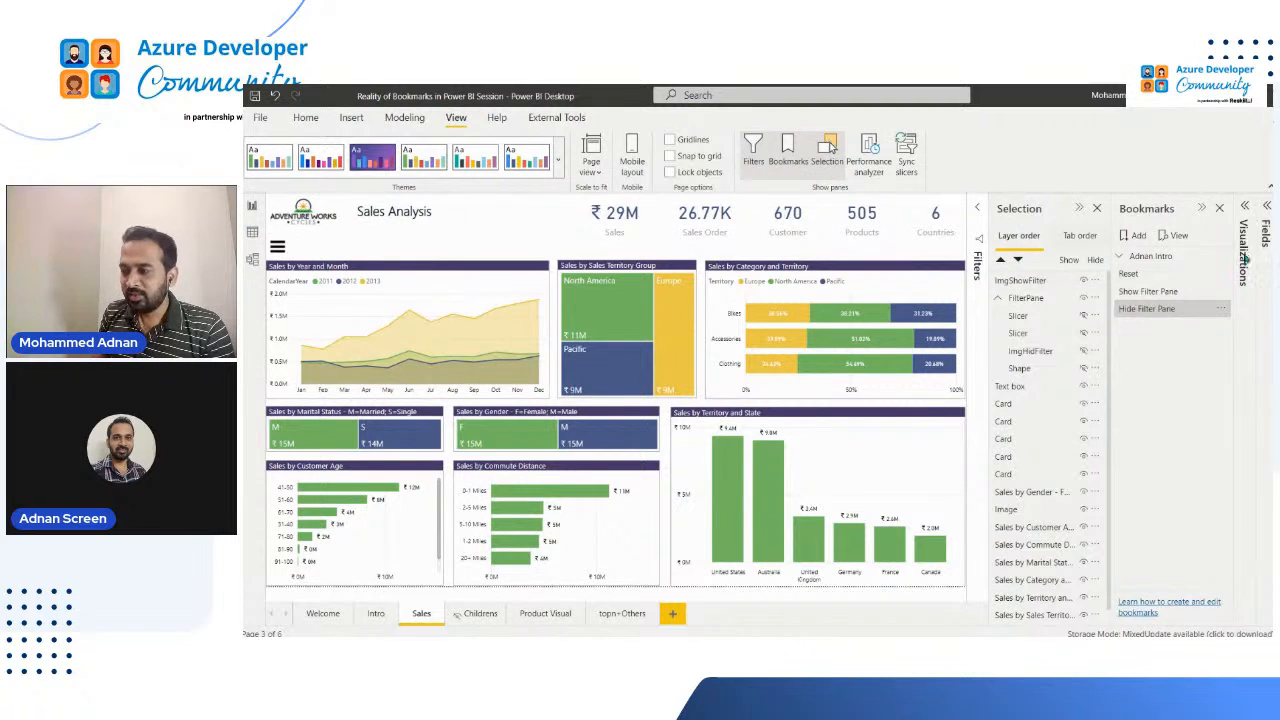
left_click(1150, 309)
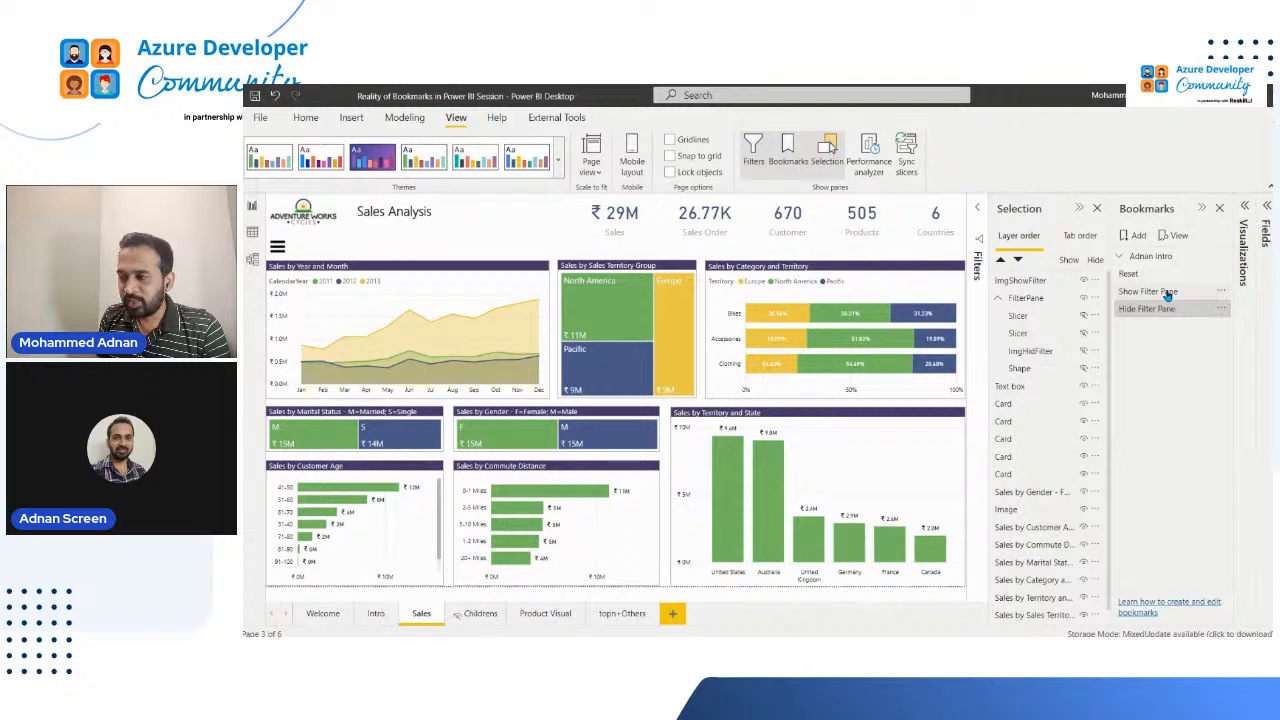
left_click(1166, 292)
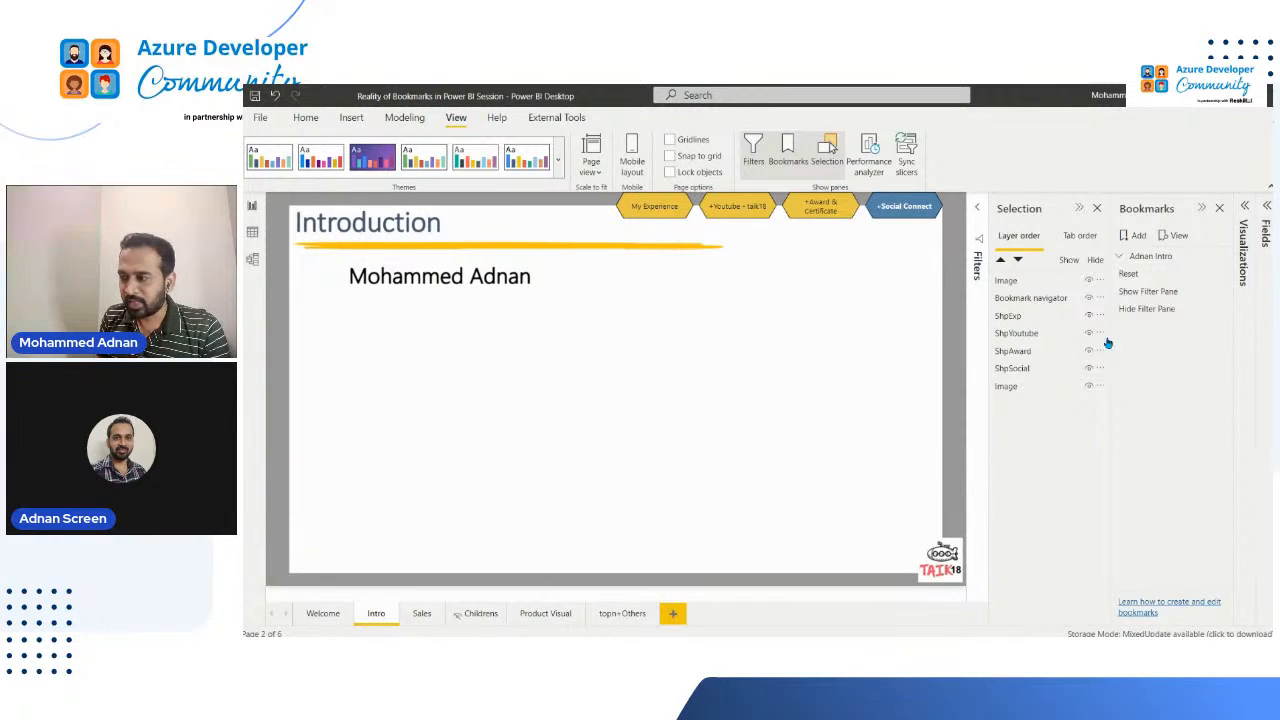
left_click(418, 617)
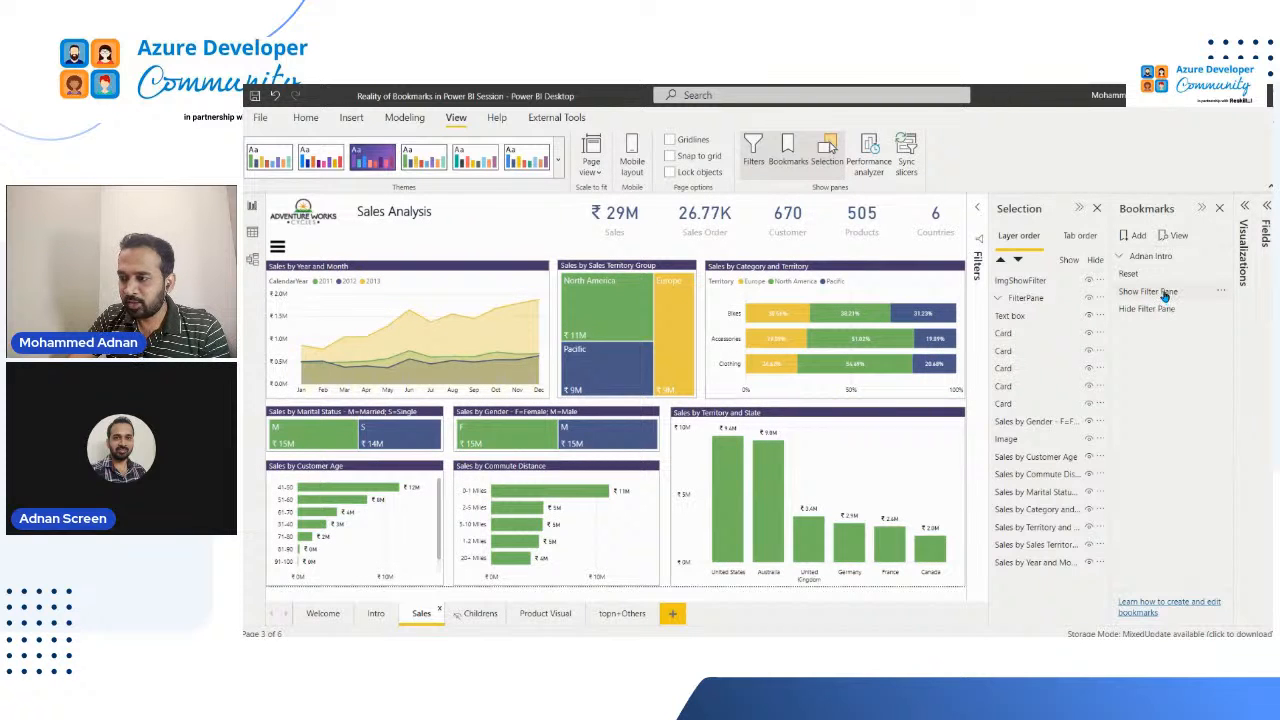
Step: Show the filter pane, stretch the FilterPane group down to the bottom edge of the page, and apply the Hide Filter Pane bookmark
left_click(1165, 293)
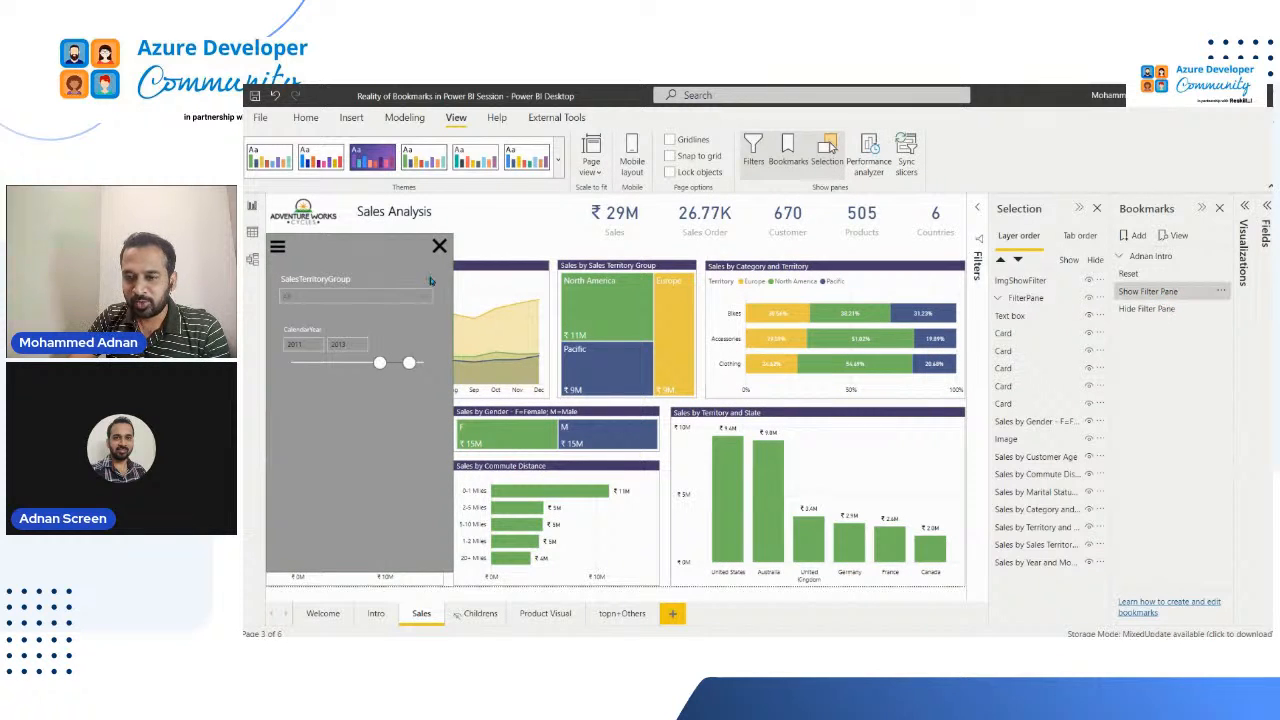
left_click(414, 550)
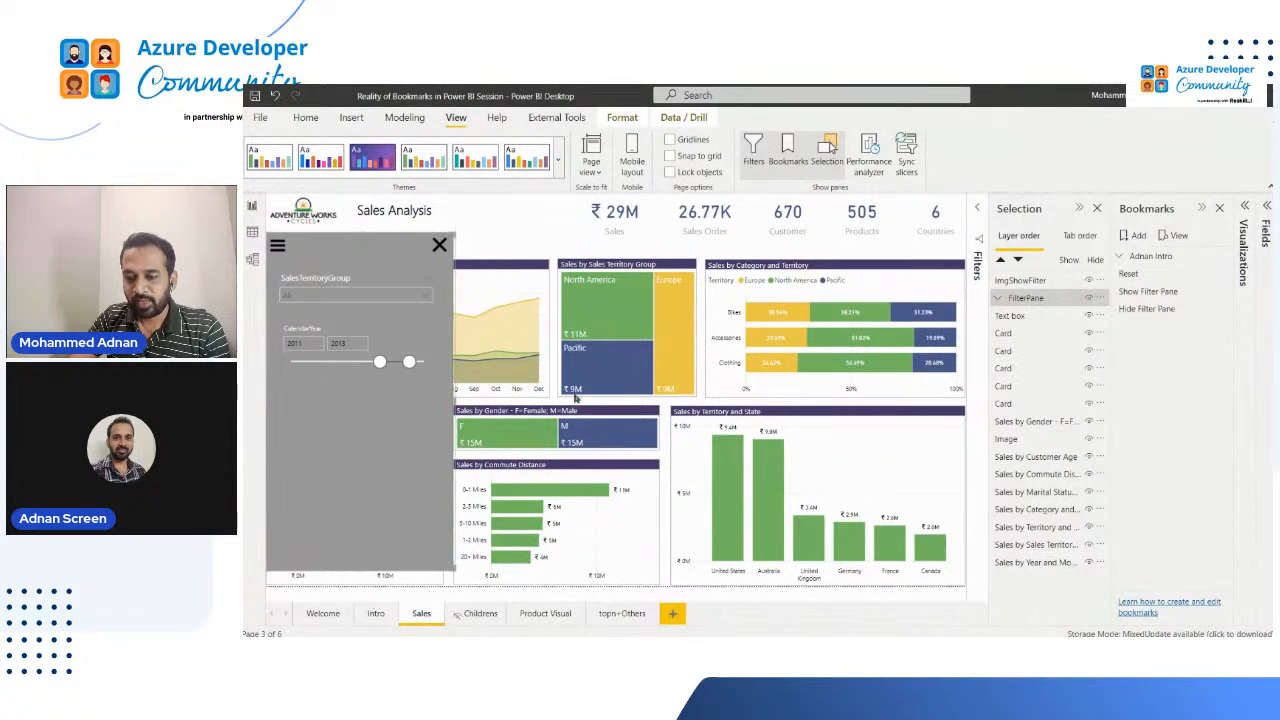
left_click_drag(361, 572, 364, 588)
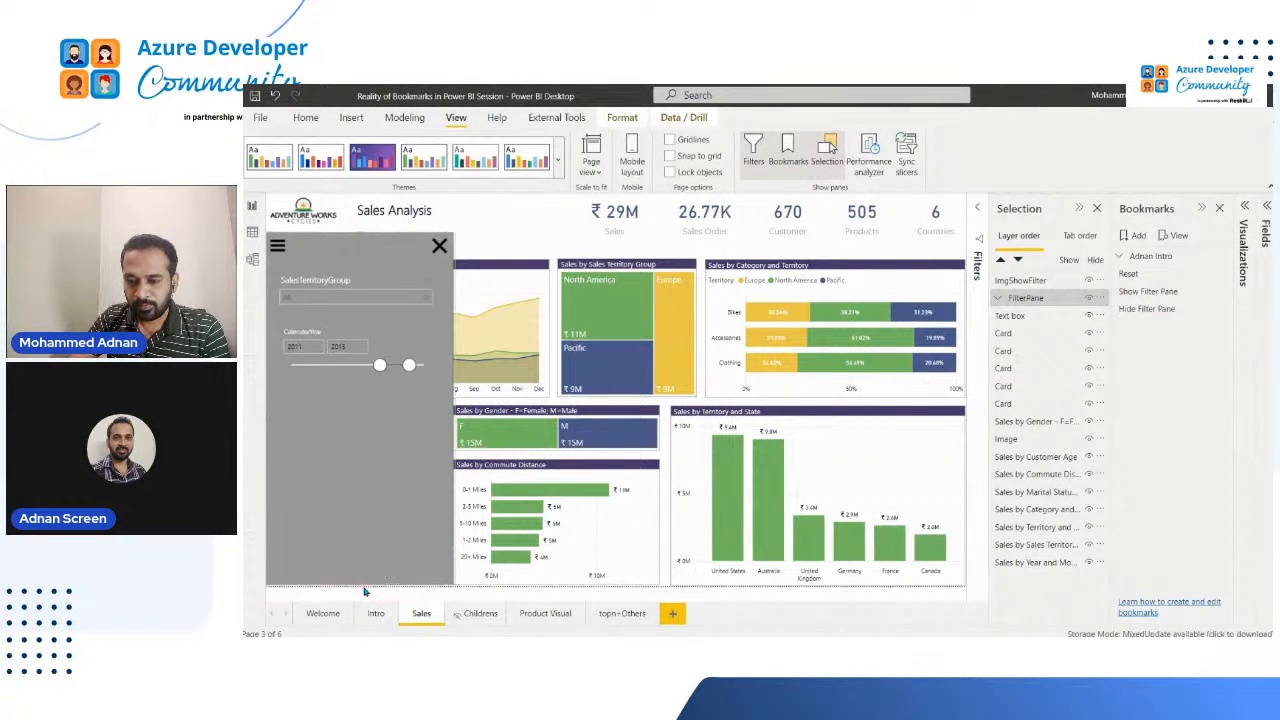
left_click(1147, 310)
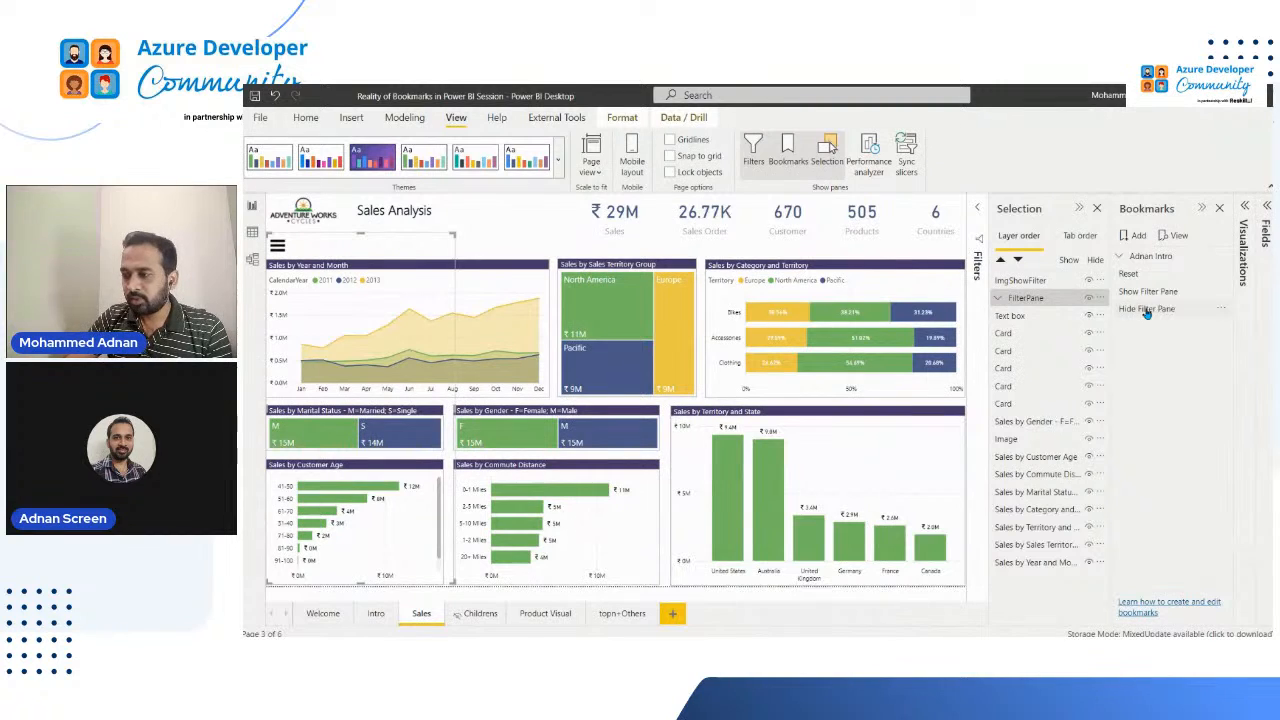
left_click(1147, 310)
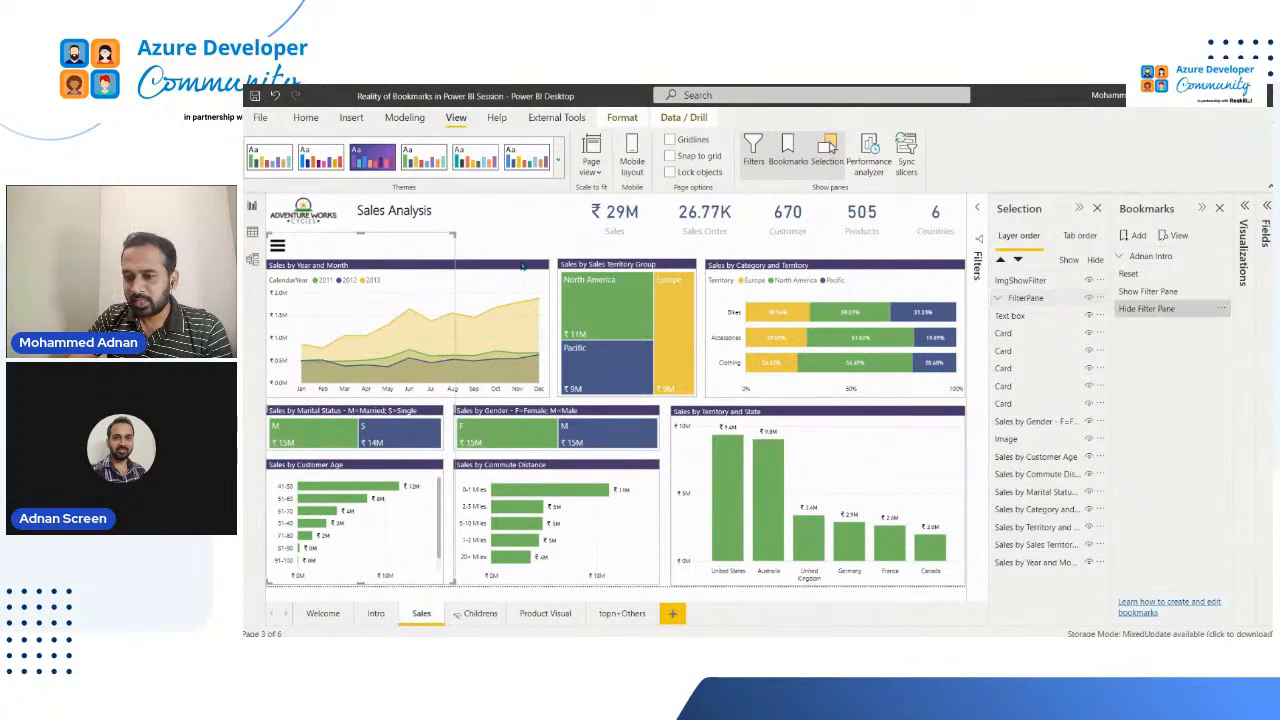
Step: Turn on the action of ImgShowFilter with type Bookmark and bookmark Show Filter Pane, and test the icon on the page
left_click(279, 245)
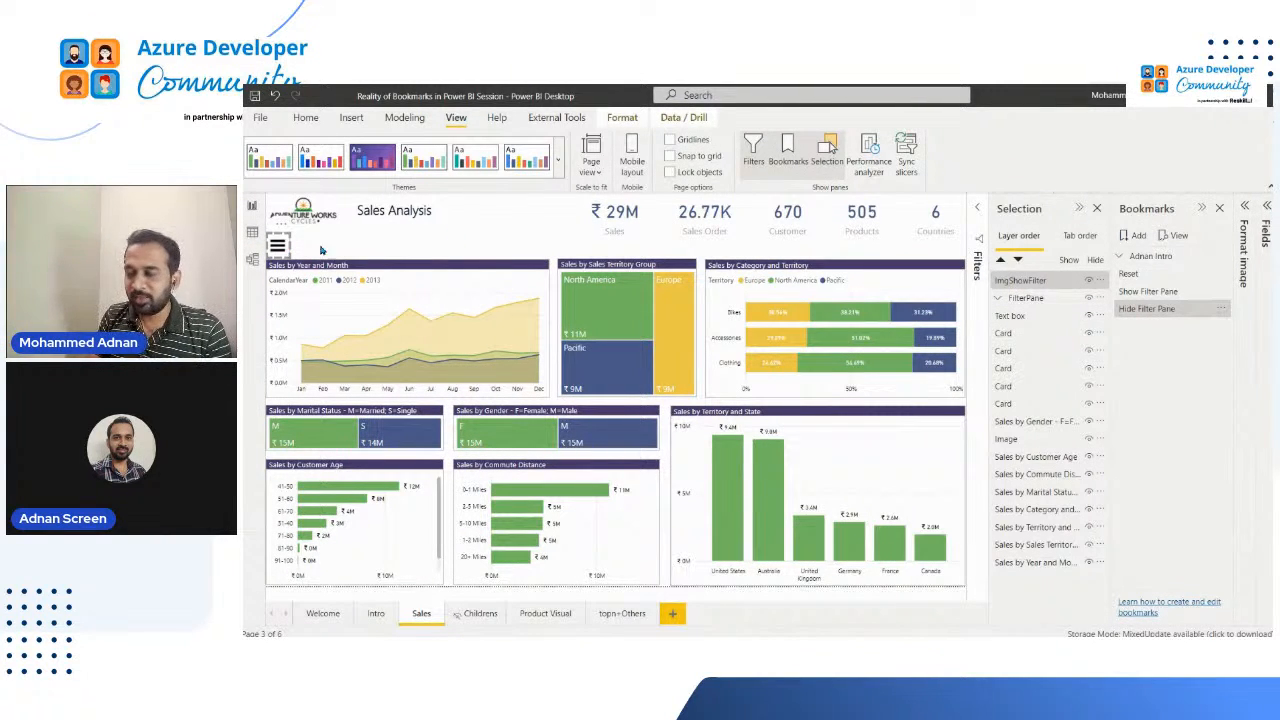
left_click(1243, 256)
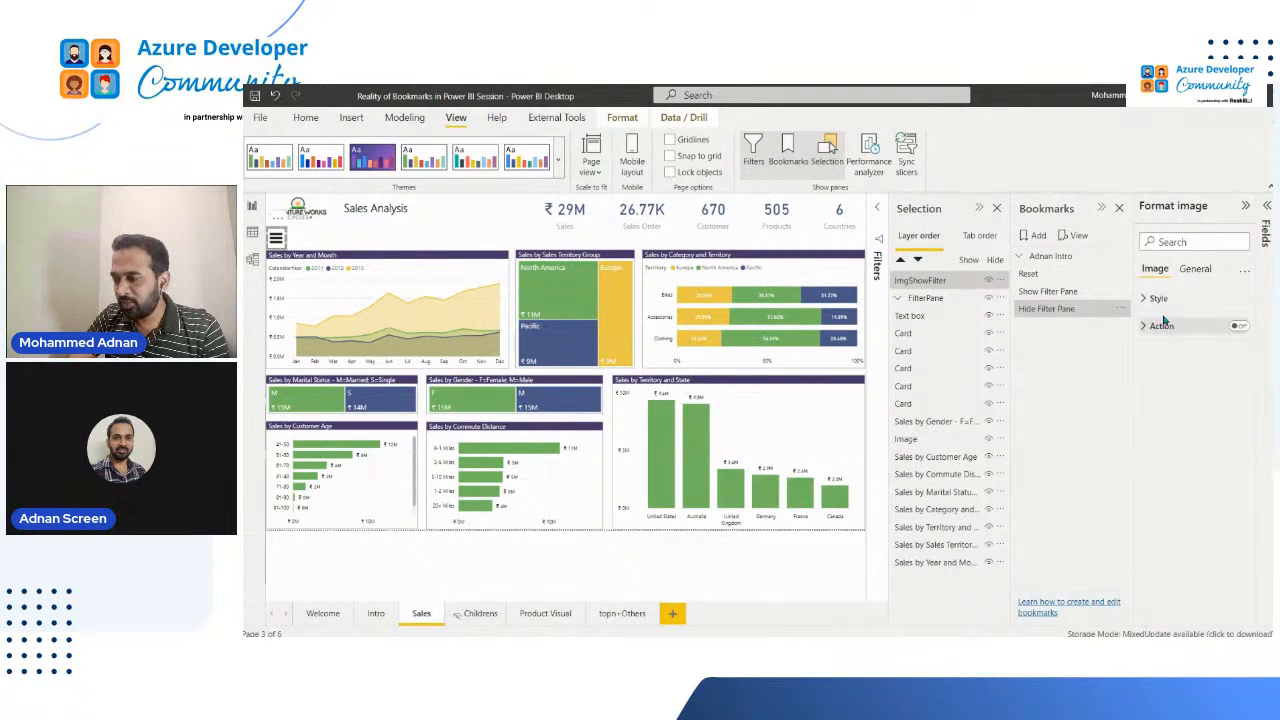
left_click(1240, 327)
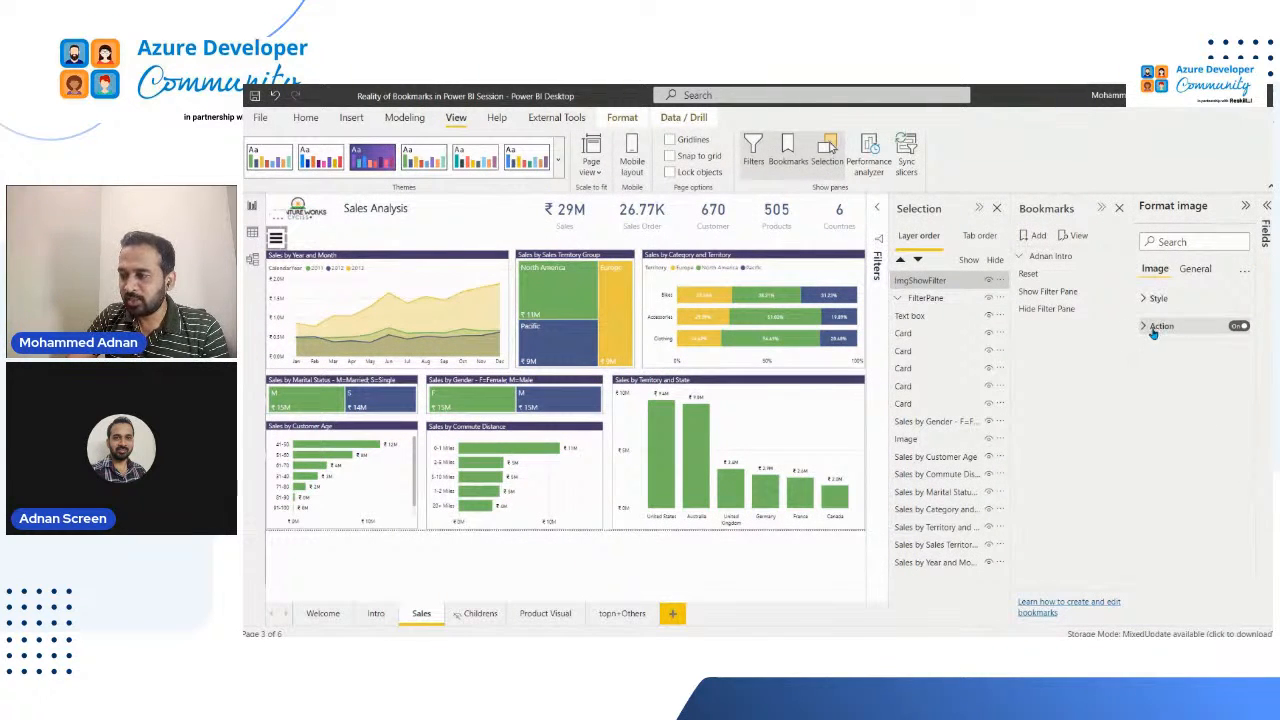
left_click(1155, 333)
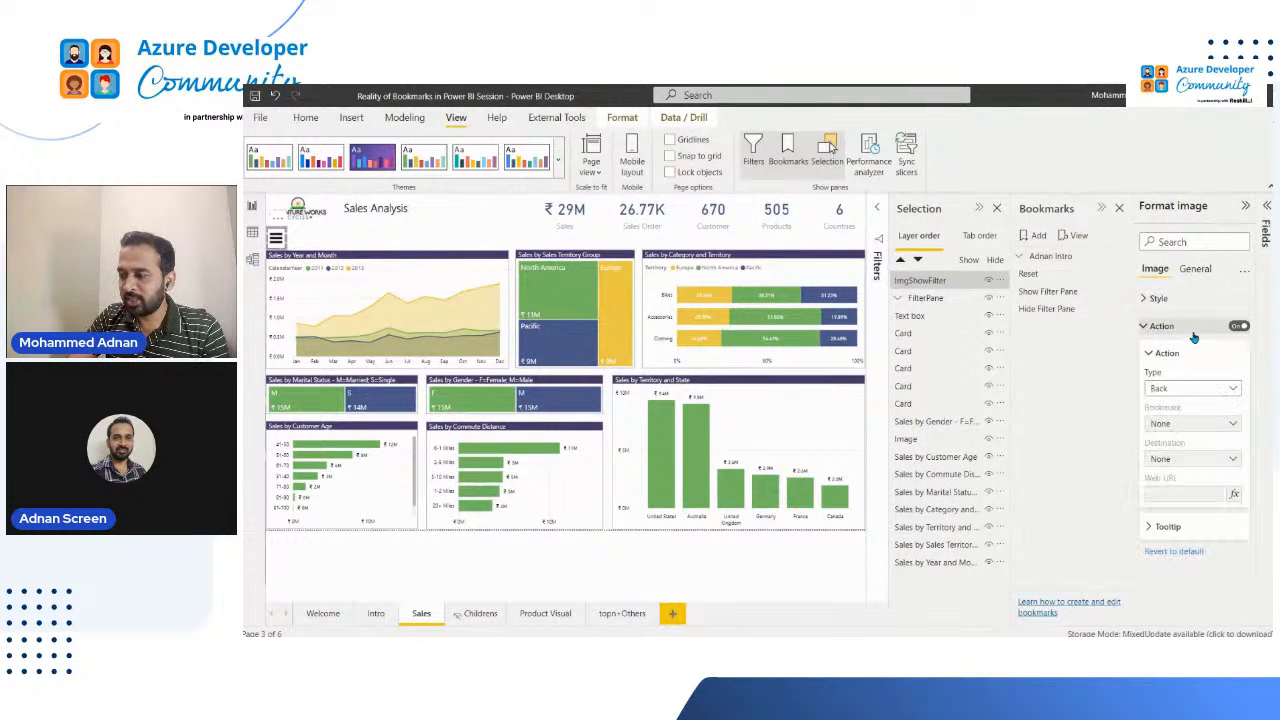
left_click(1185, 391)
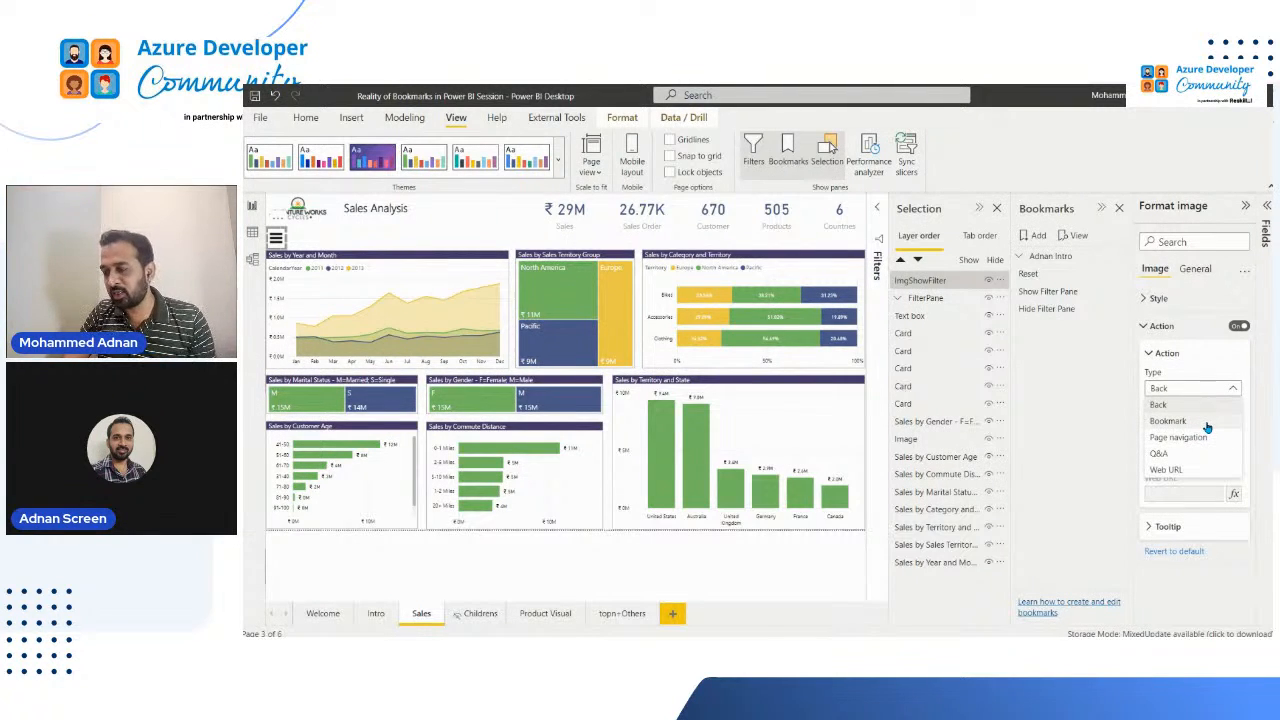
left_click(1203, 425)
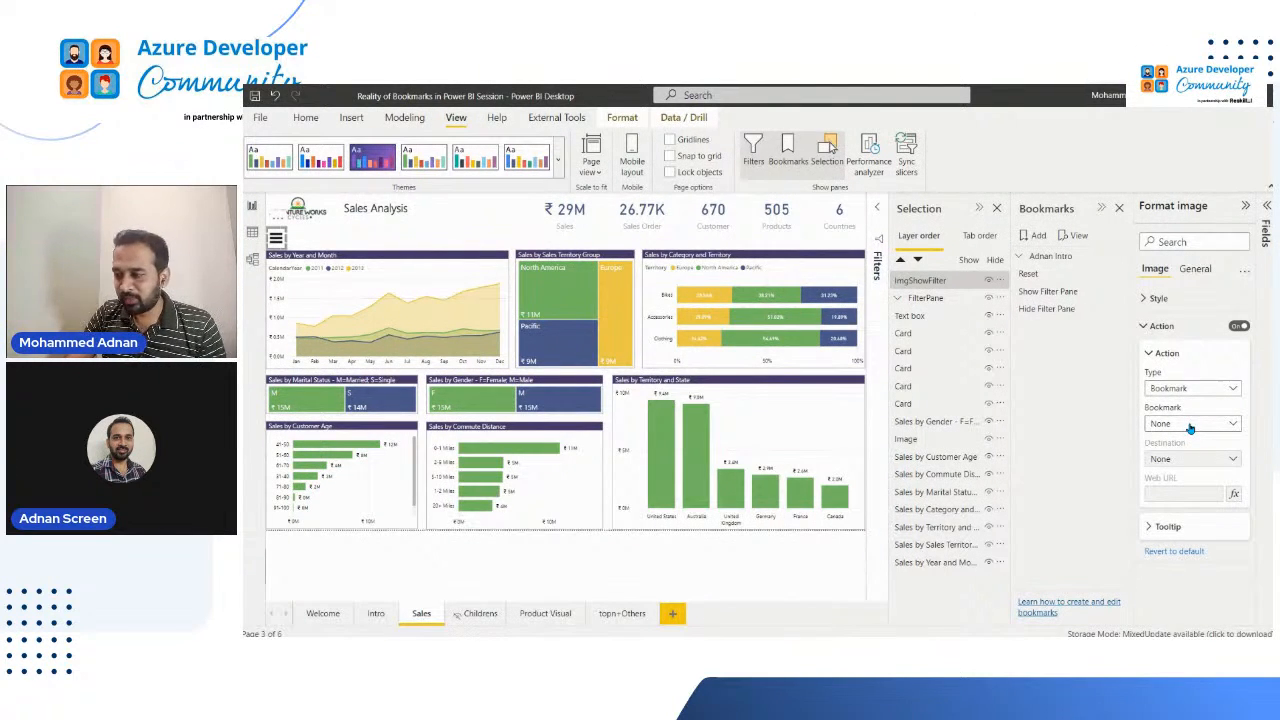
left_click(1199, 426)
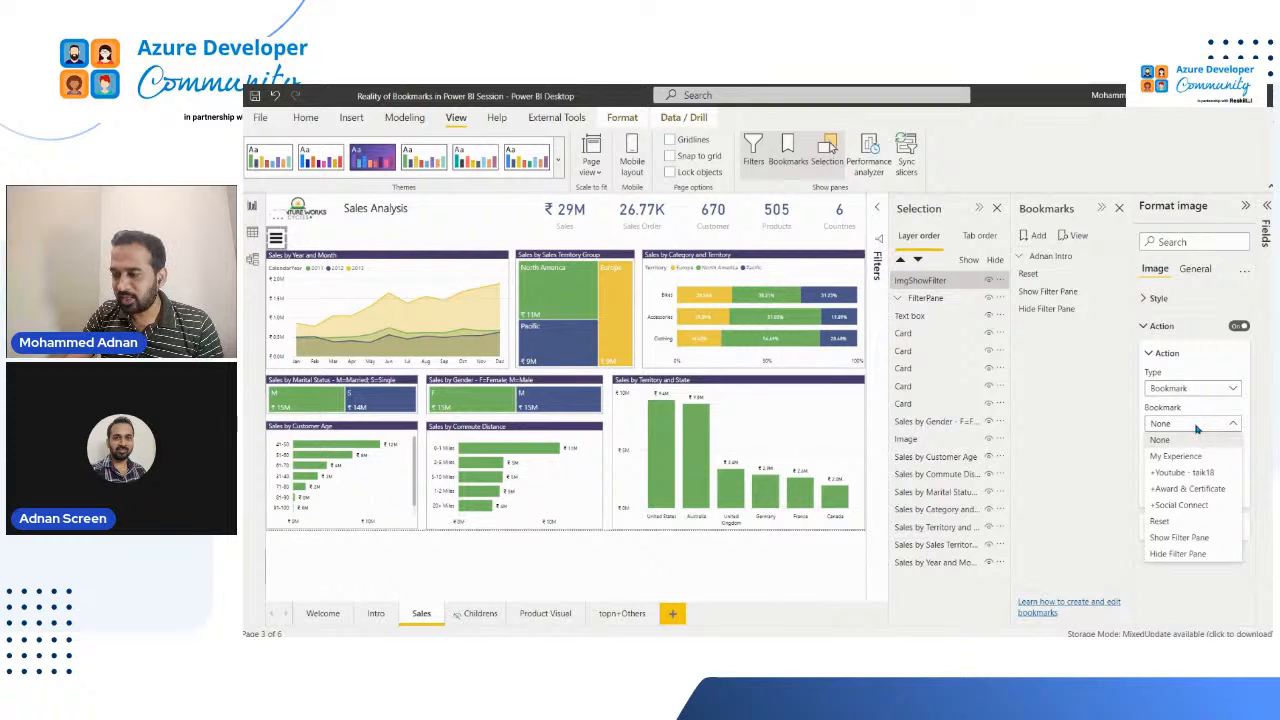
left_click(1208, 539)
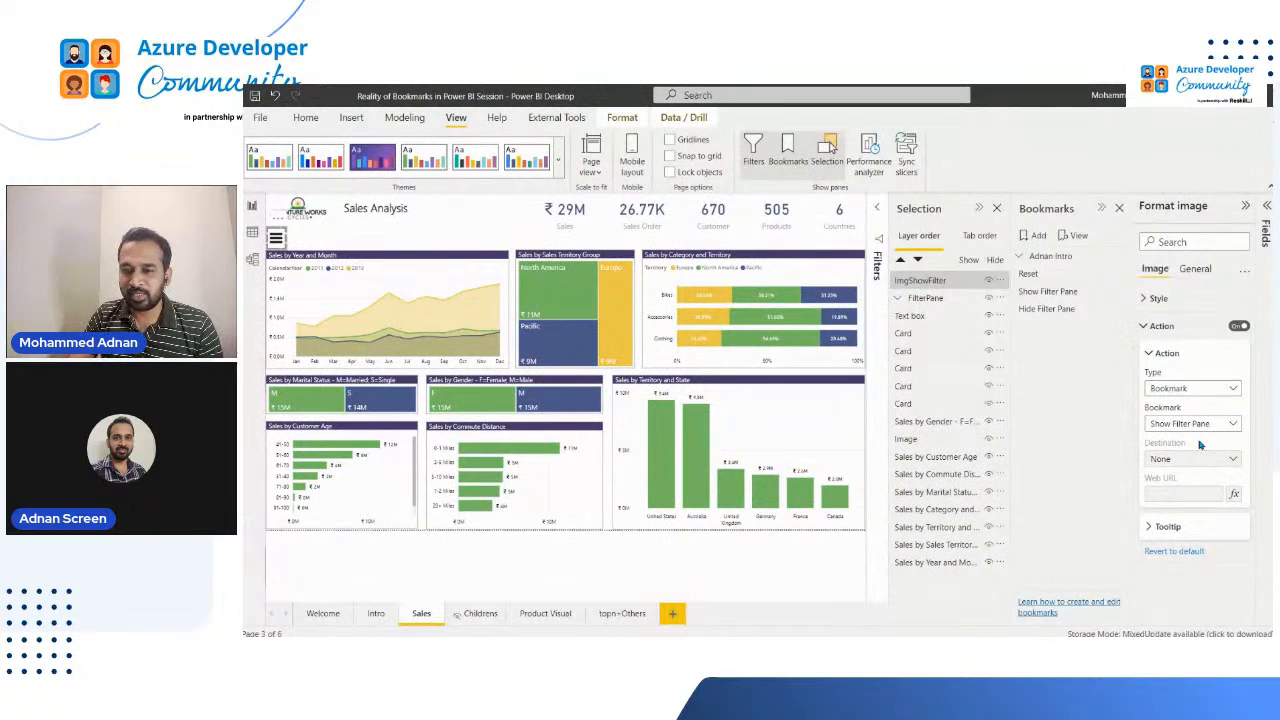
left_click(395, 224)
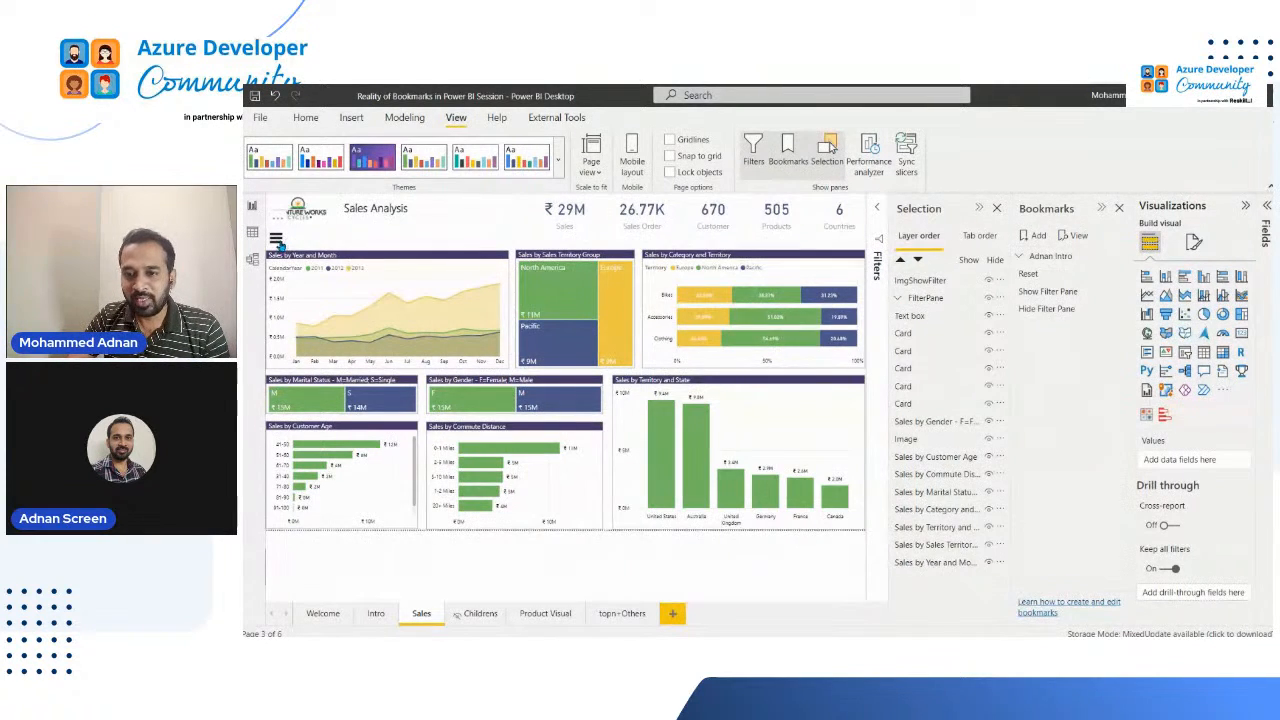
left_click(277, 243, "ctrl")
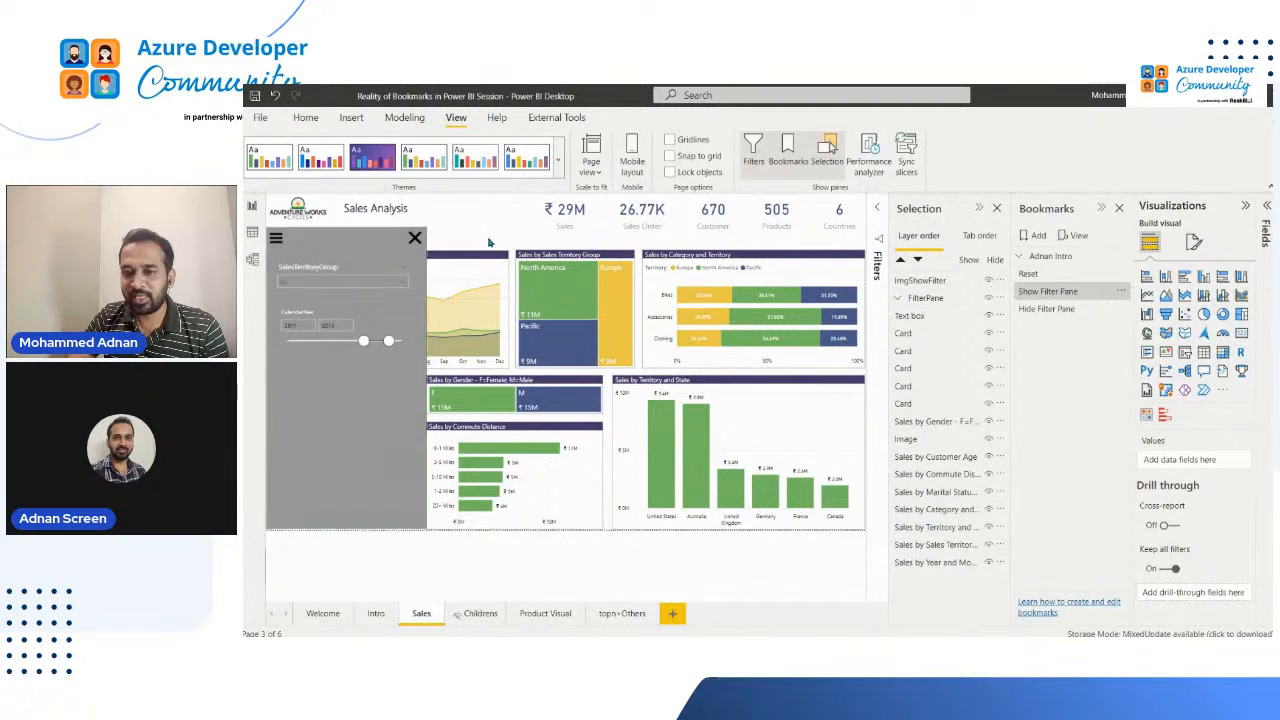
Step: Turn on the action of the cross image in the filter pane with type Bookmark and bookmark Hide Filter Pane
left_click(415, 240)
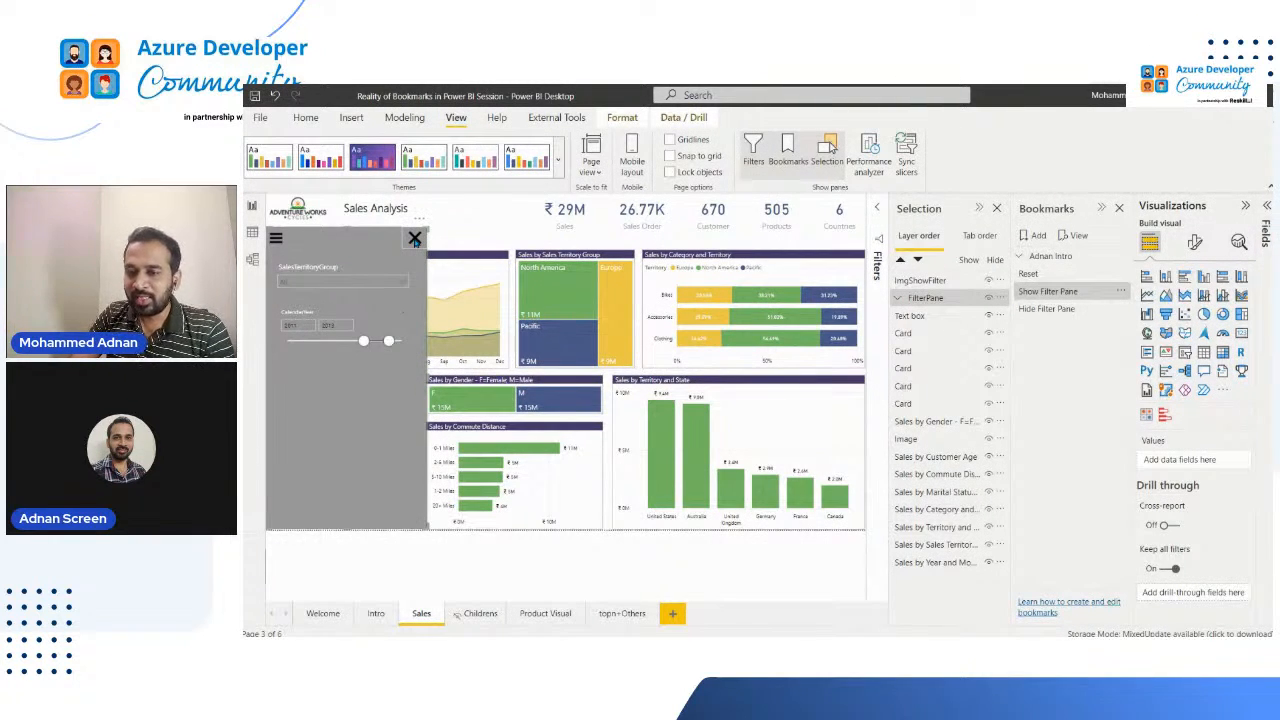
left_click(414, 240)
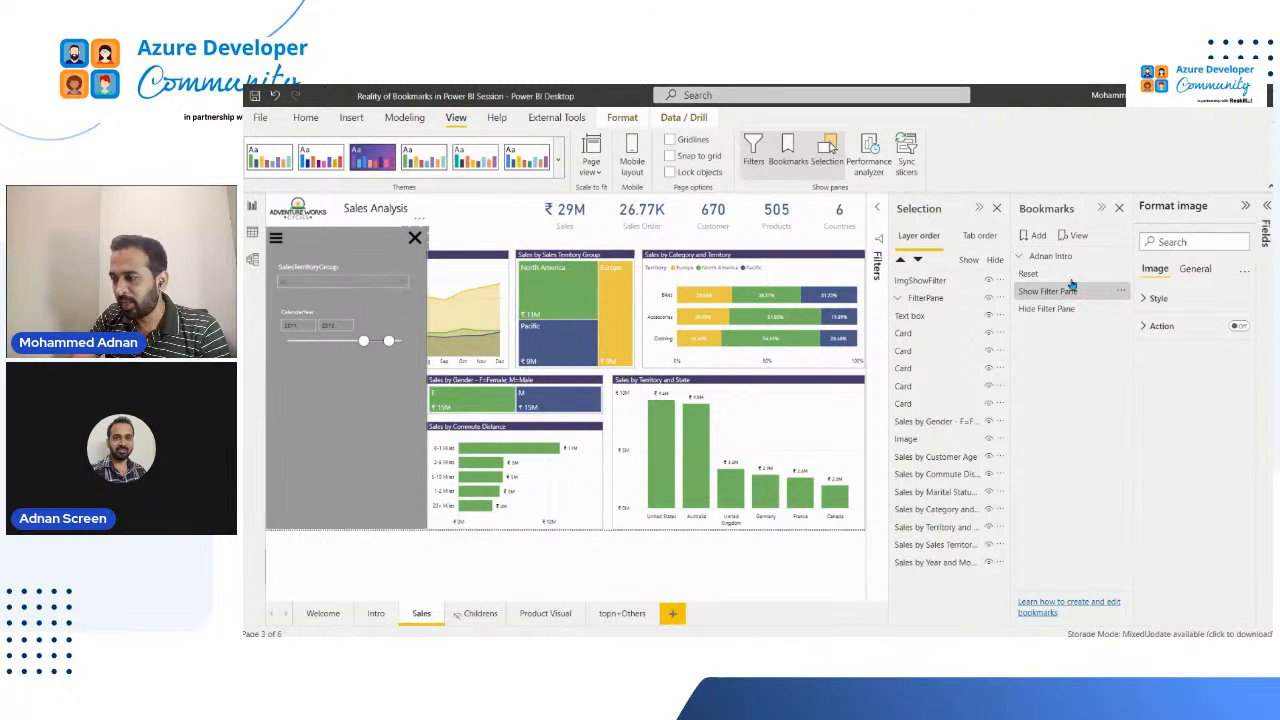
left_click(1240, 327)
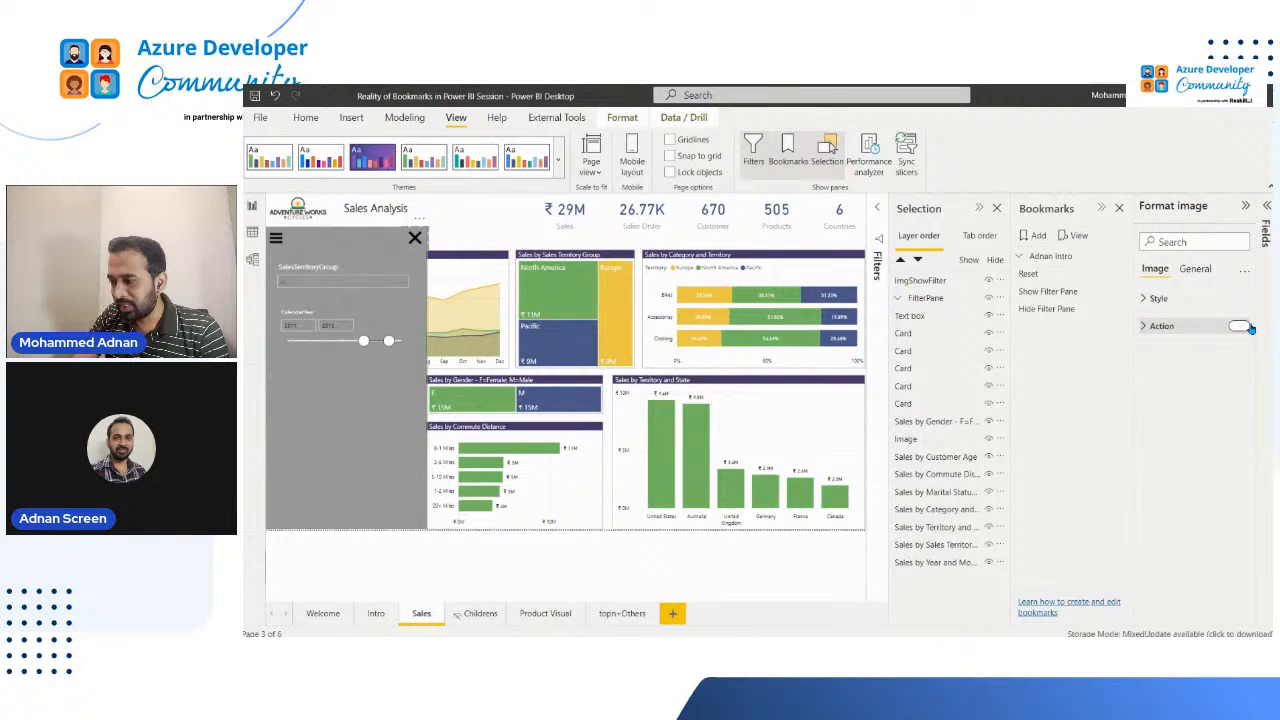
left_click(1161, 327)
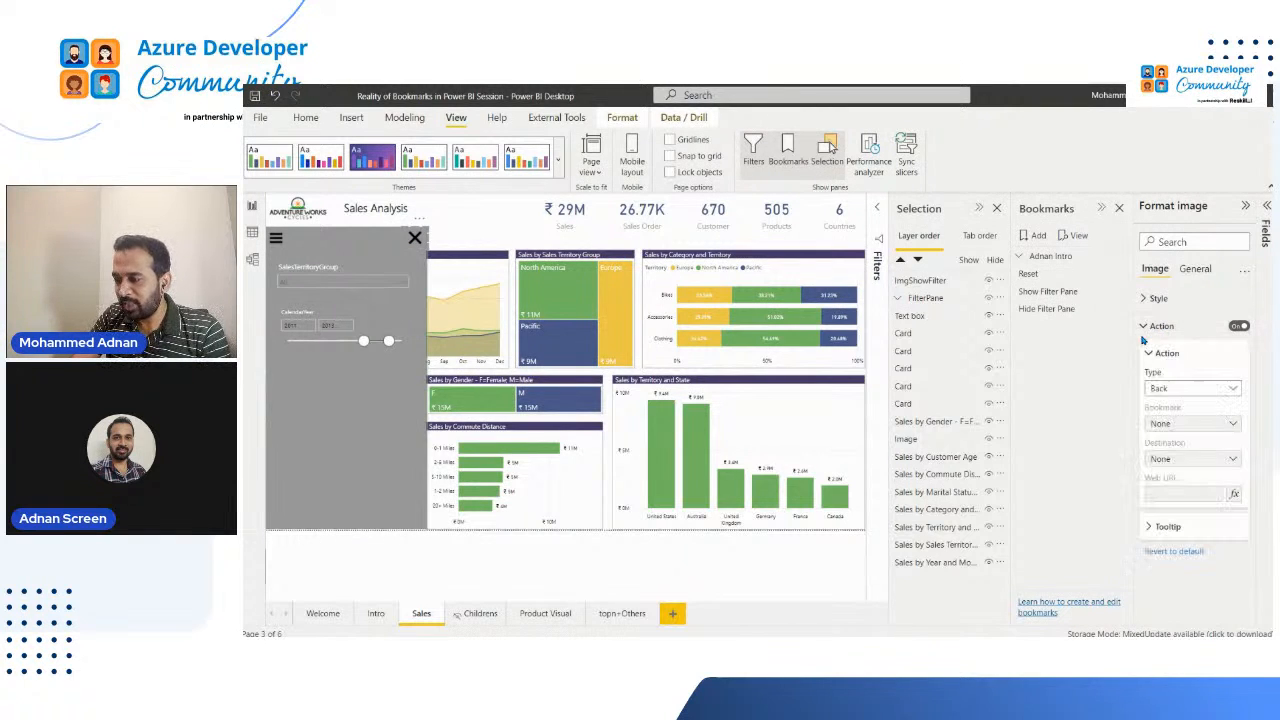
left_click(1203, 388)
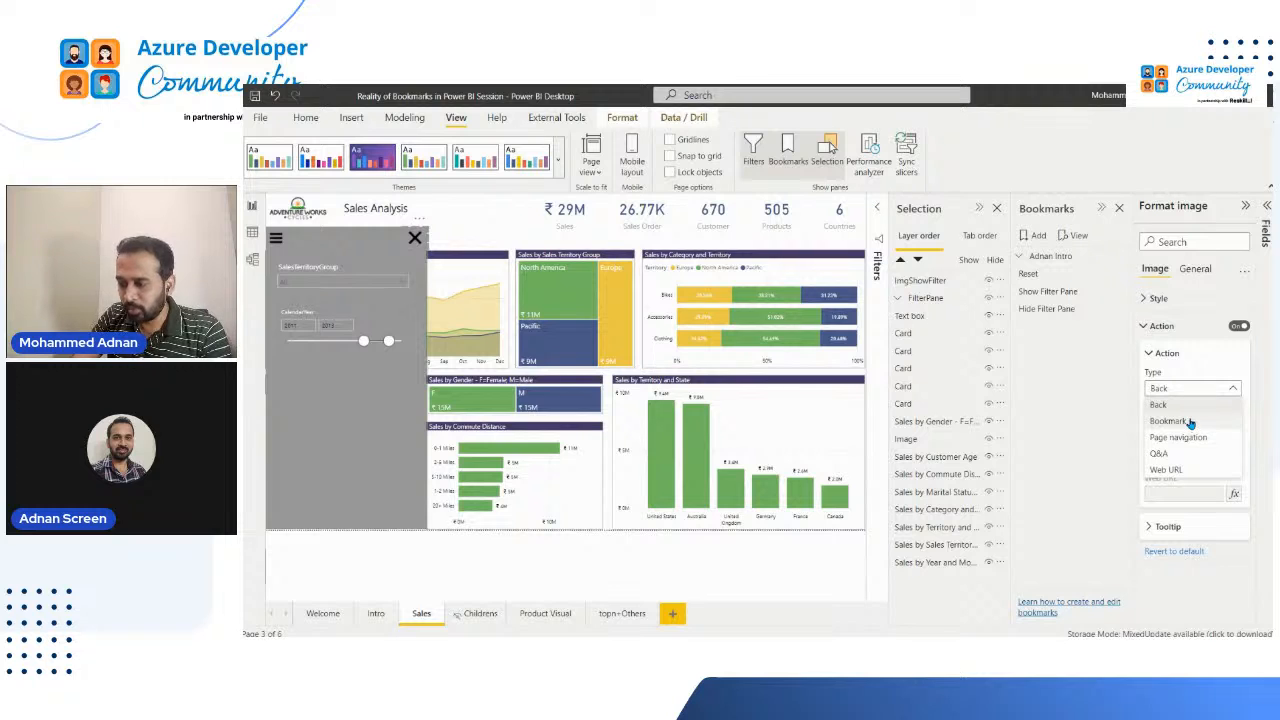
left_click(1189, 421)
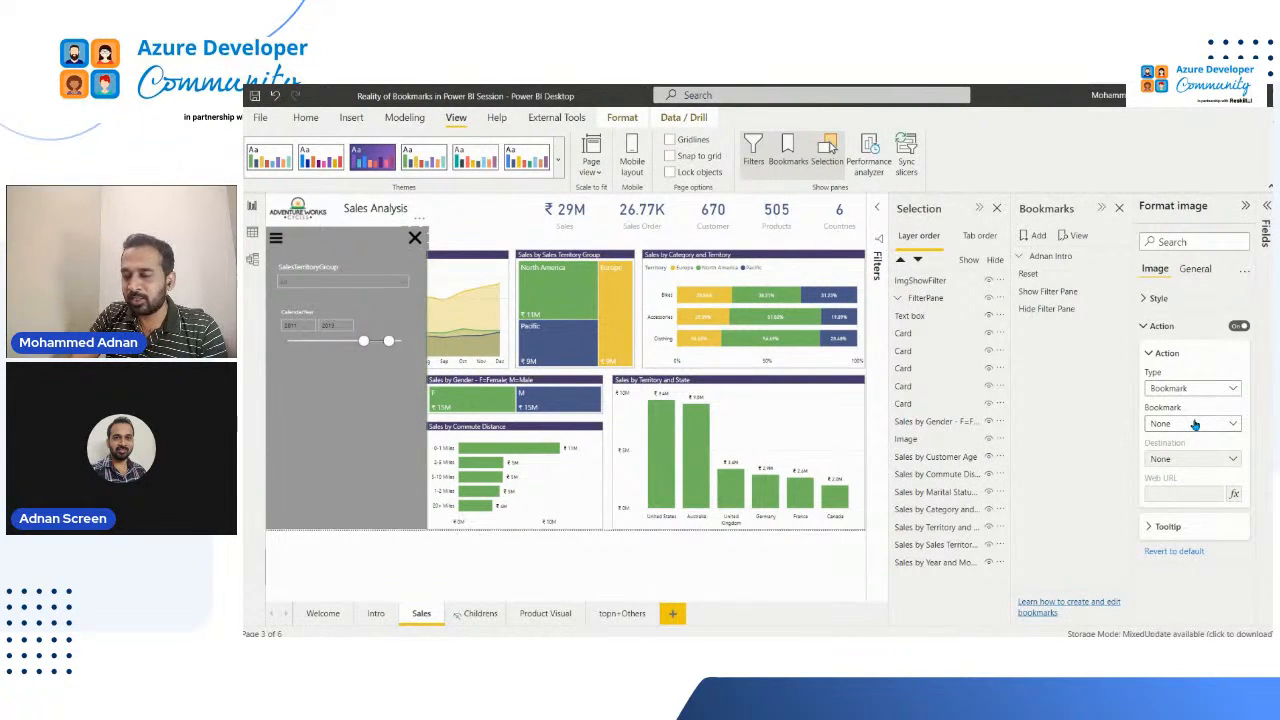
left_click(1193, 424)
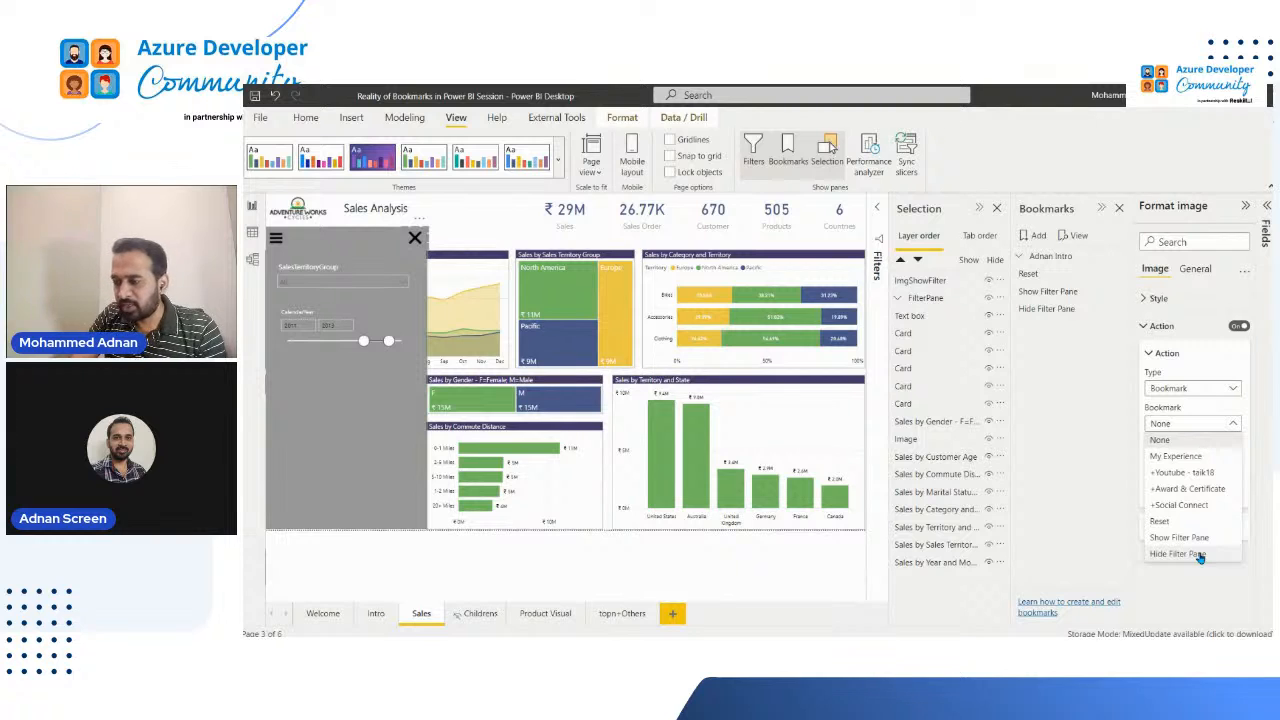
left_click(1200, 557)
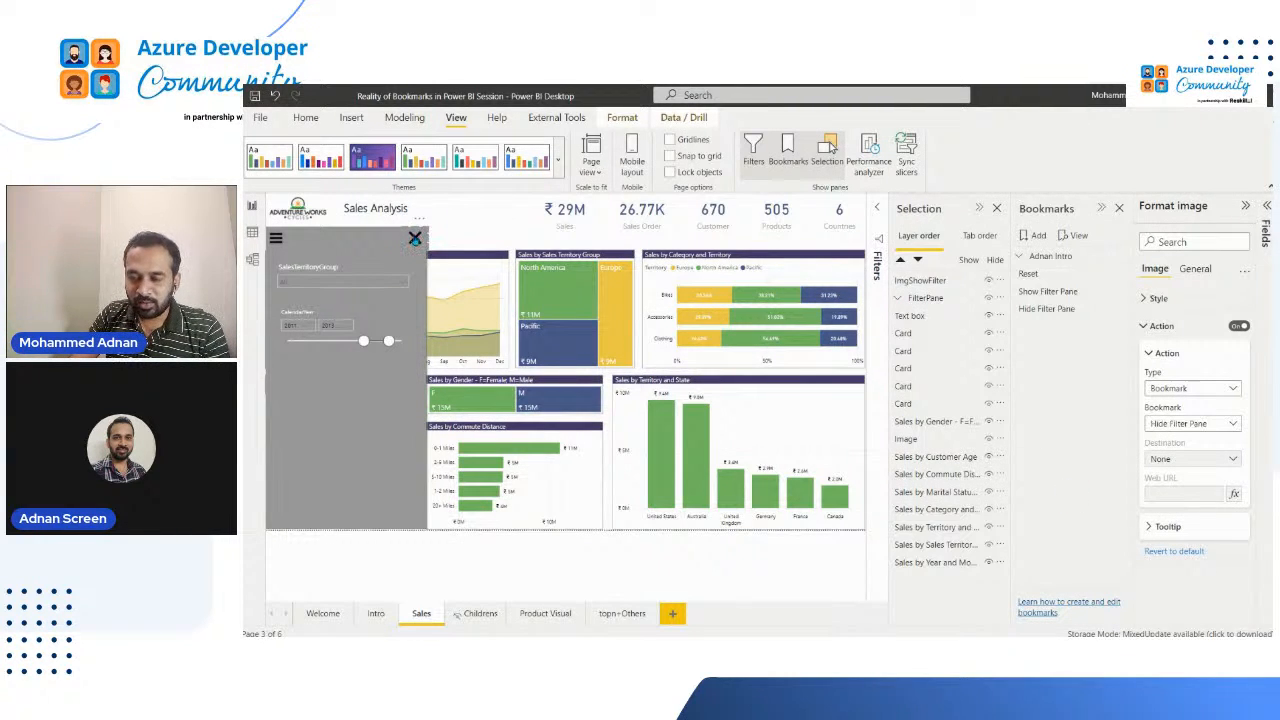
Step: Test the cross and list icons by closing and reopening the filter pane, and view the options of the Show Filter Pane bookmark
left_click(416, 239, "ctrl")
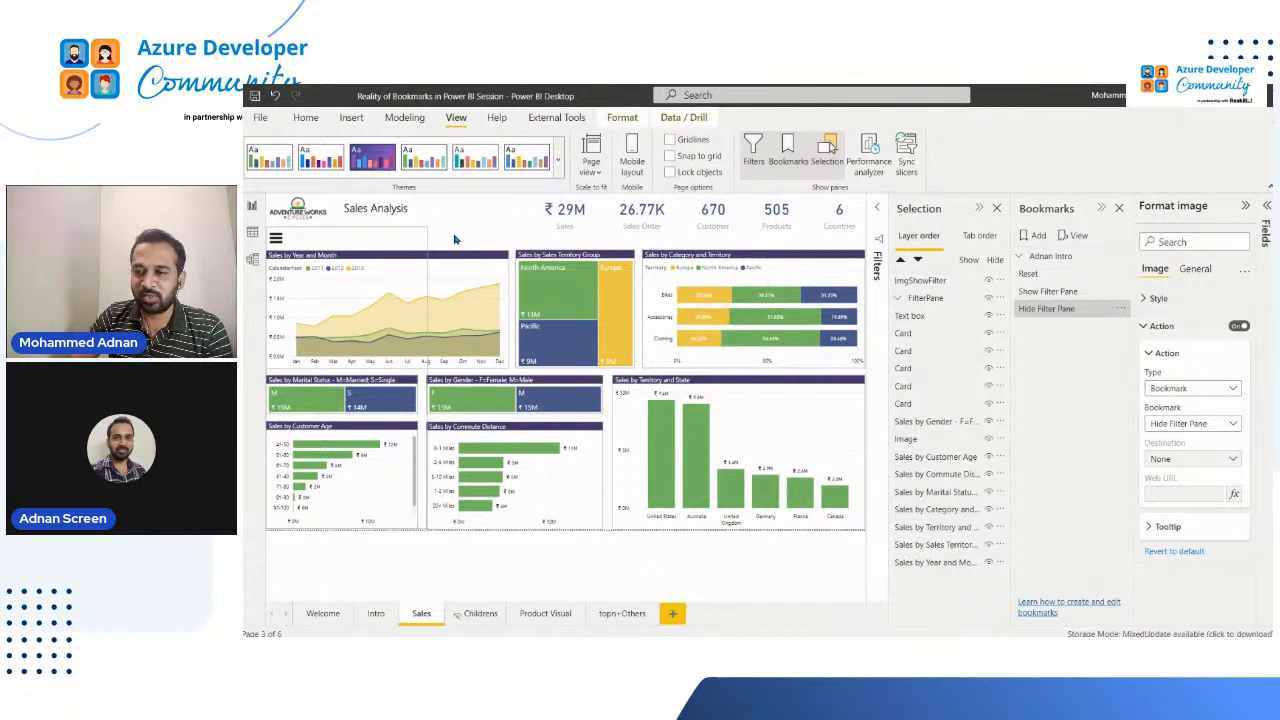
left_click(668, 235)
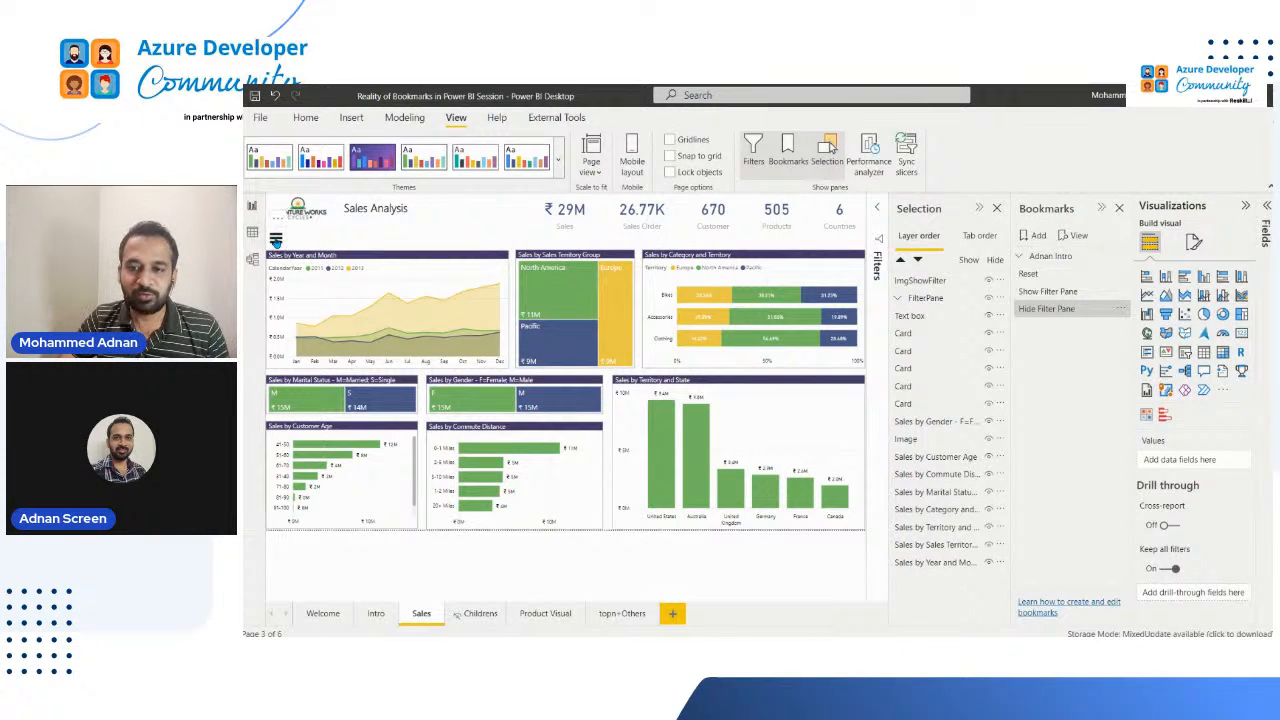
left_click(276, 240, "ctrl")
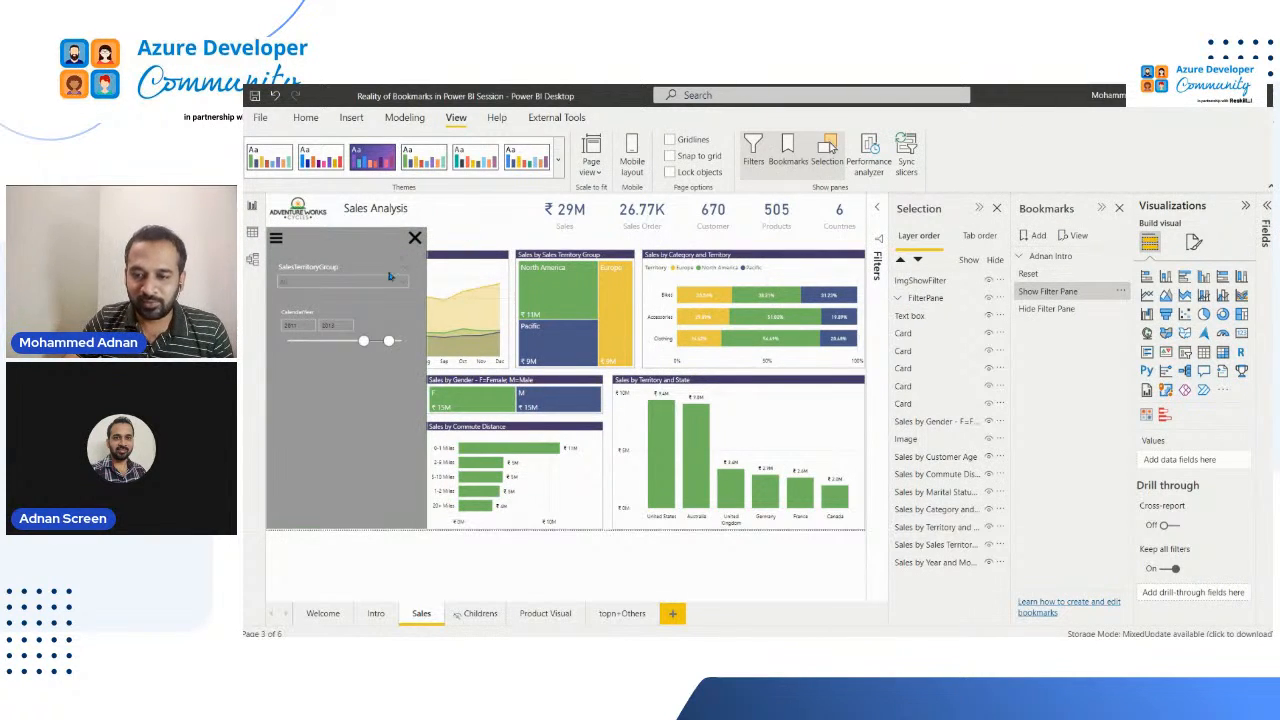
left_click(416, 238, "ctrl")
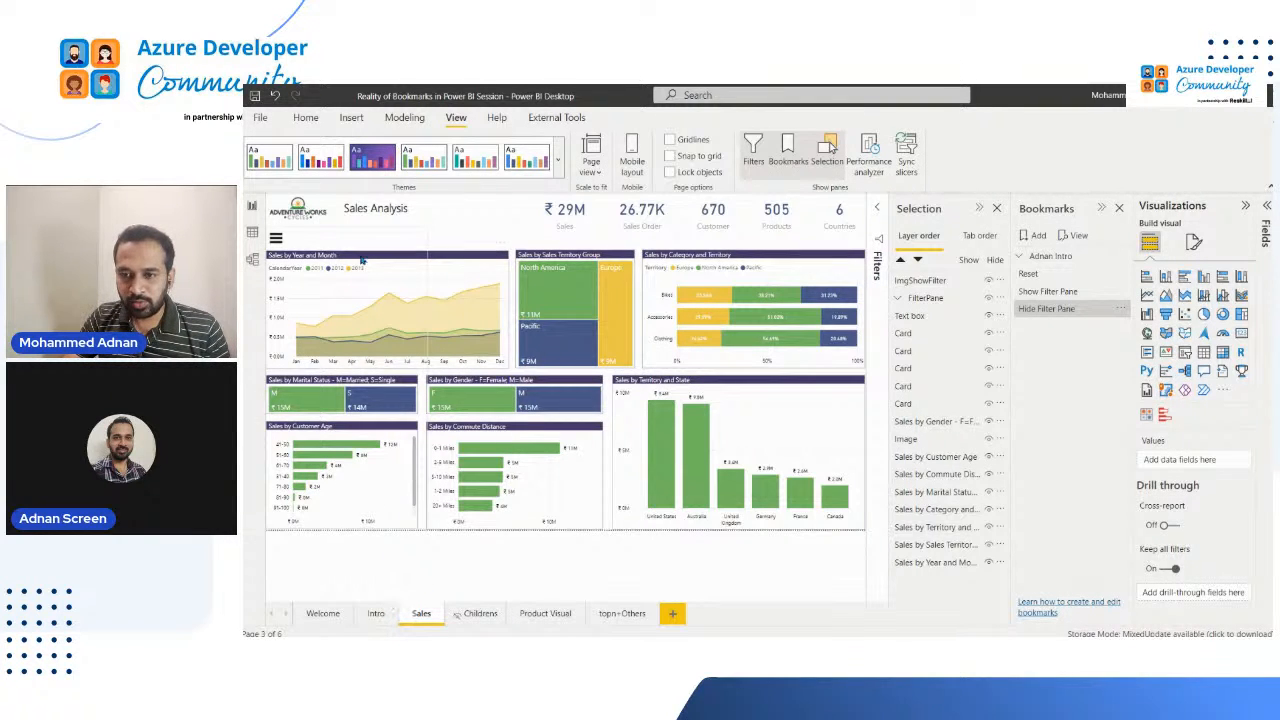
left_click(322, 242)
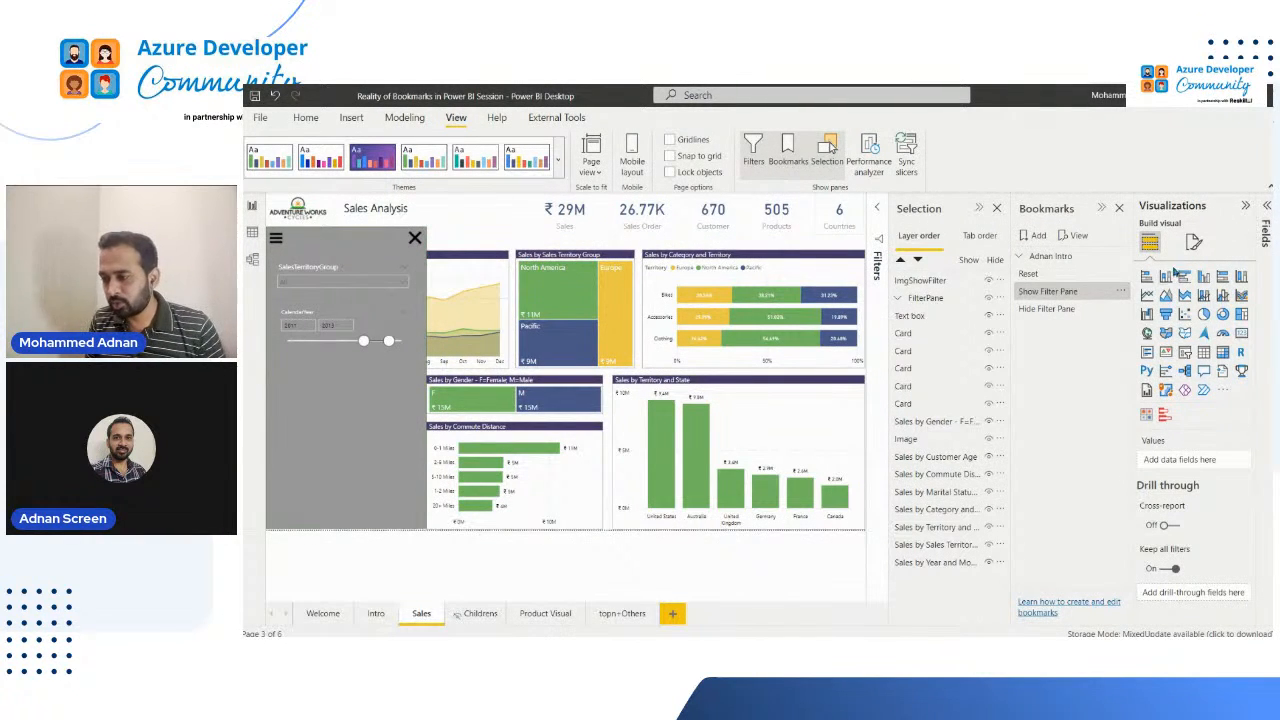
left_click(1120, 291)
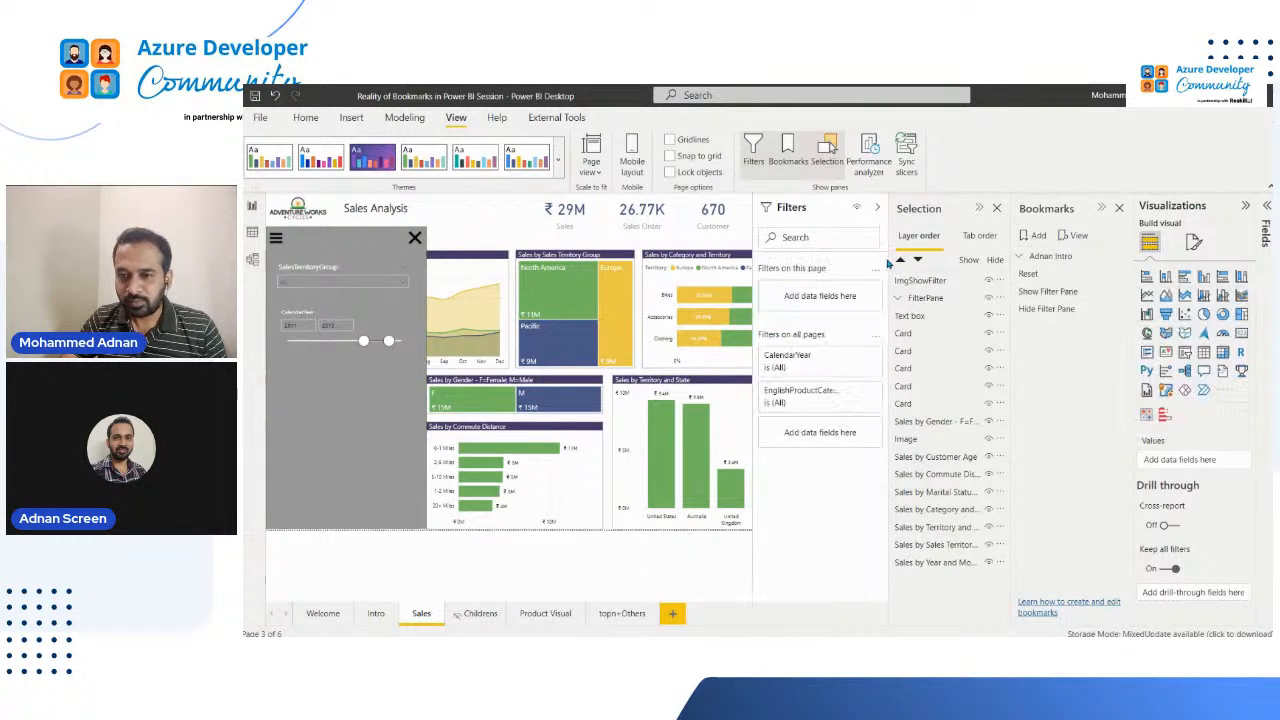
Step: Add SalesTerritoryGroup from DimSalesTerritory as a filter on the Sales page, set it to Europe, and collapse the Filters pane
left_click(880, 262)
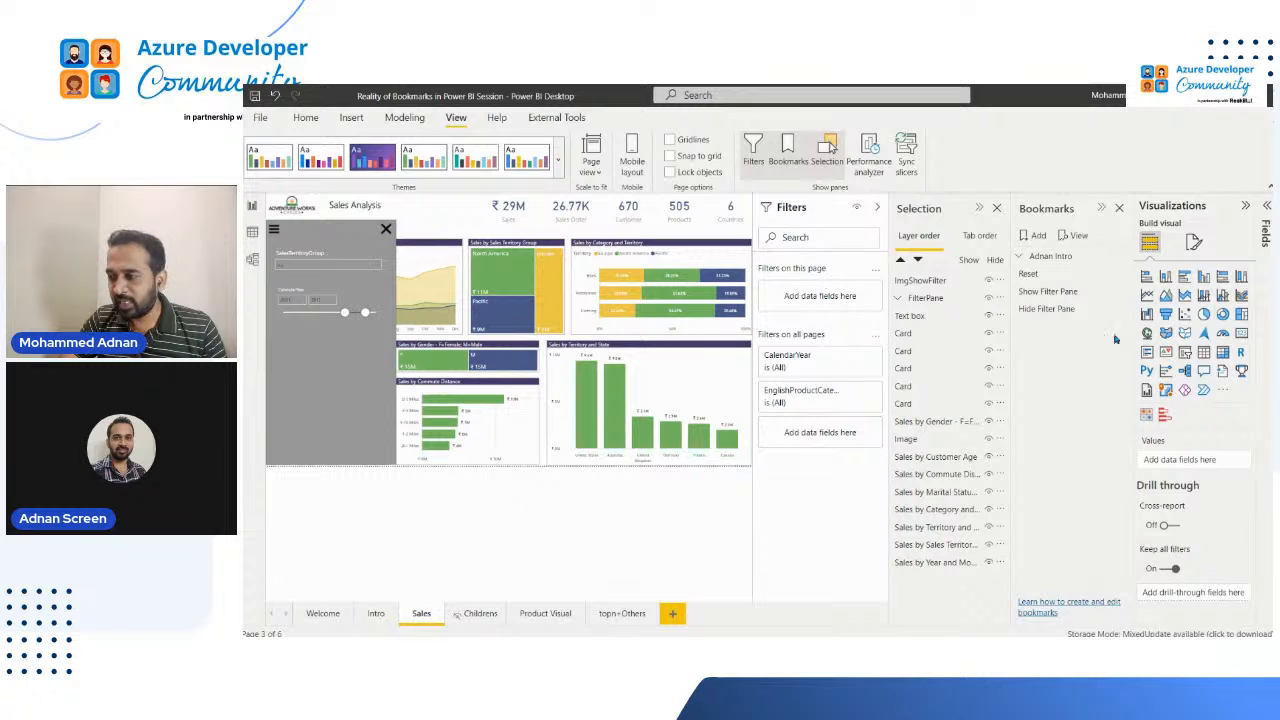
left_click(1266, 236)
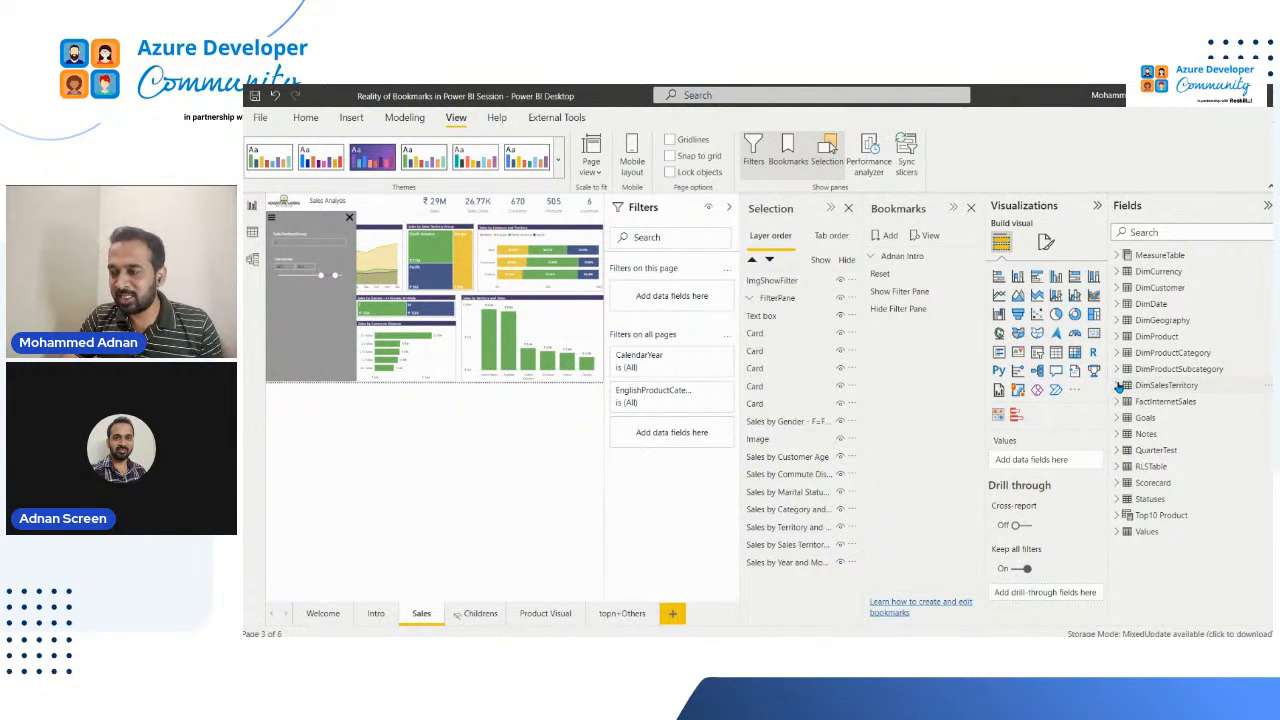
left_click(1117, 385)
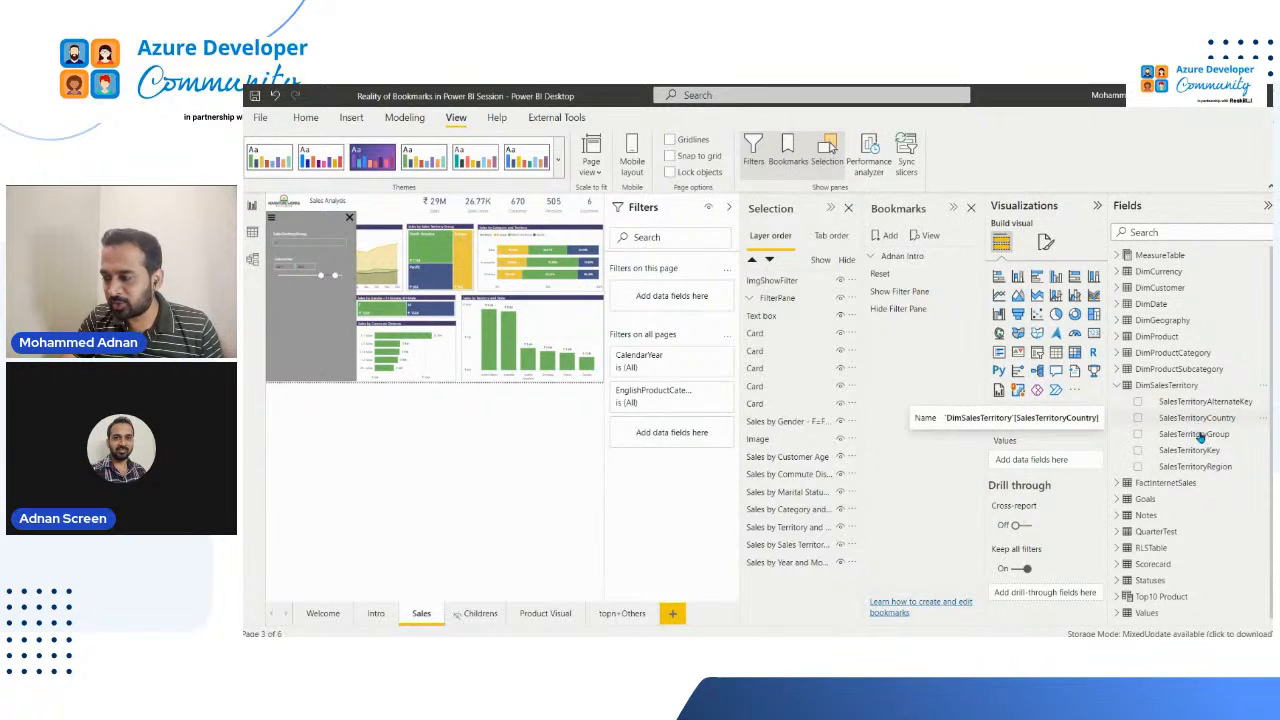
left_click_drag(1200, 437, 682, 300)
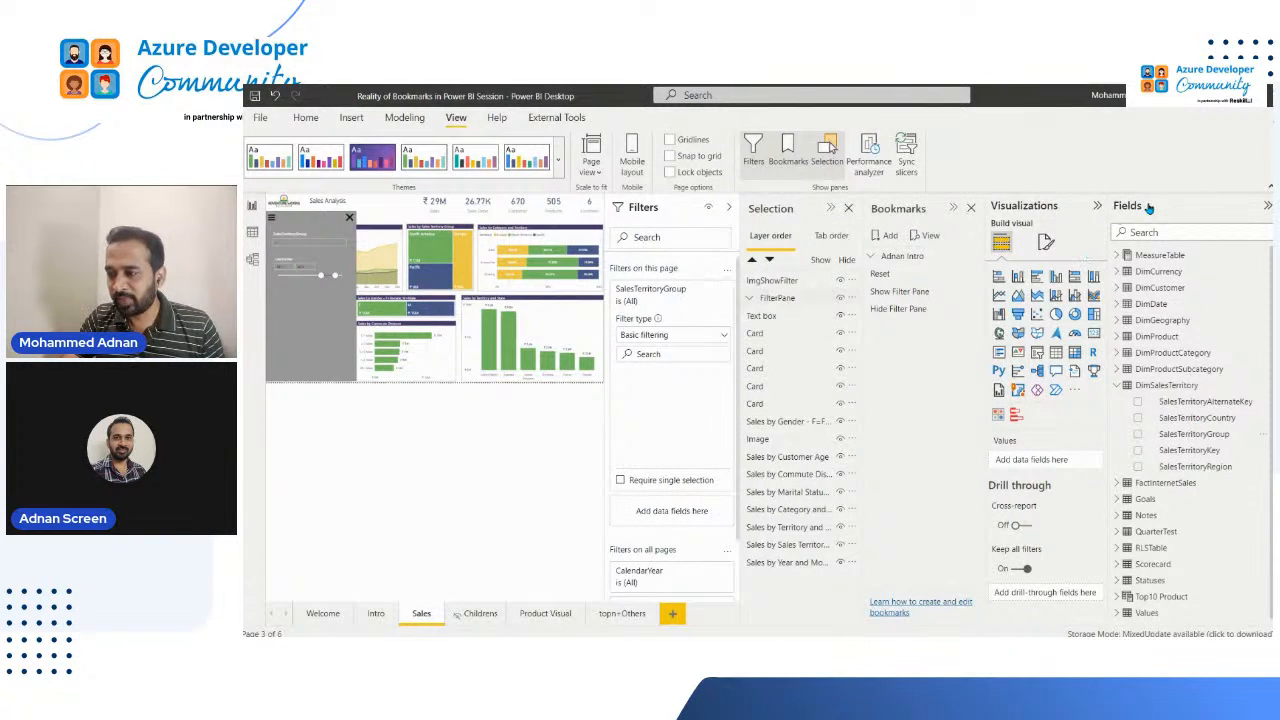
left_click(1267, 205)
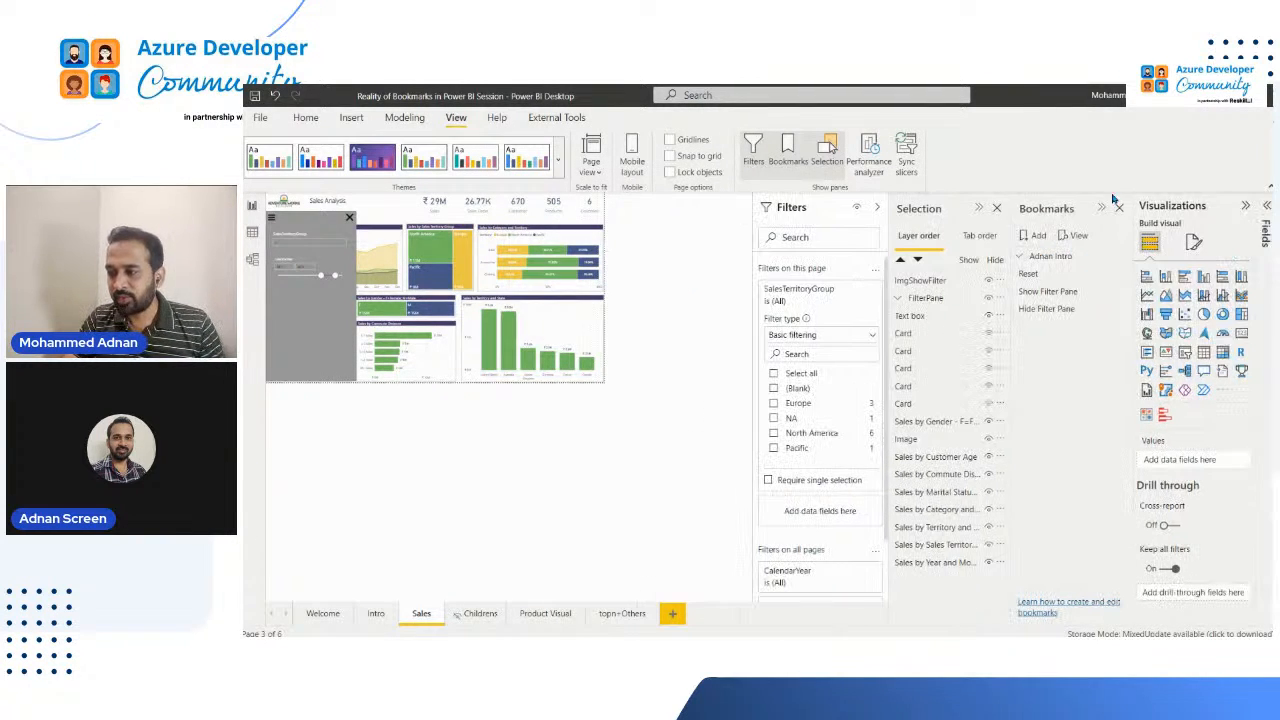
left_click(804, 404)
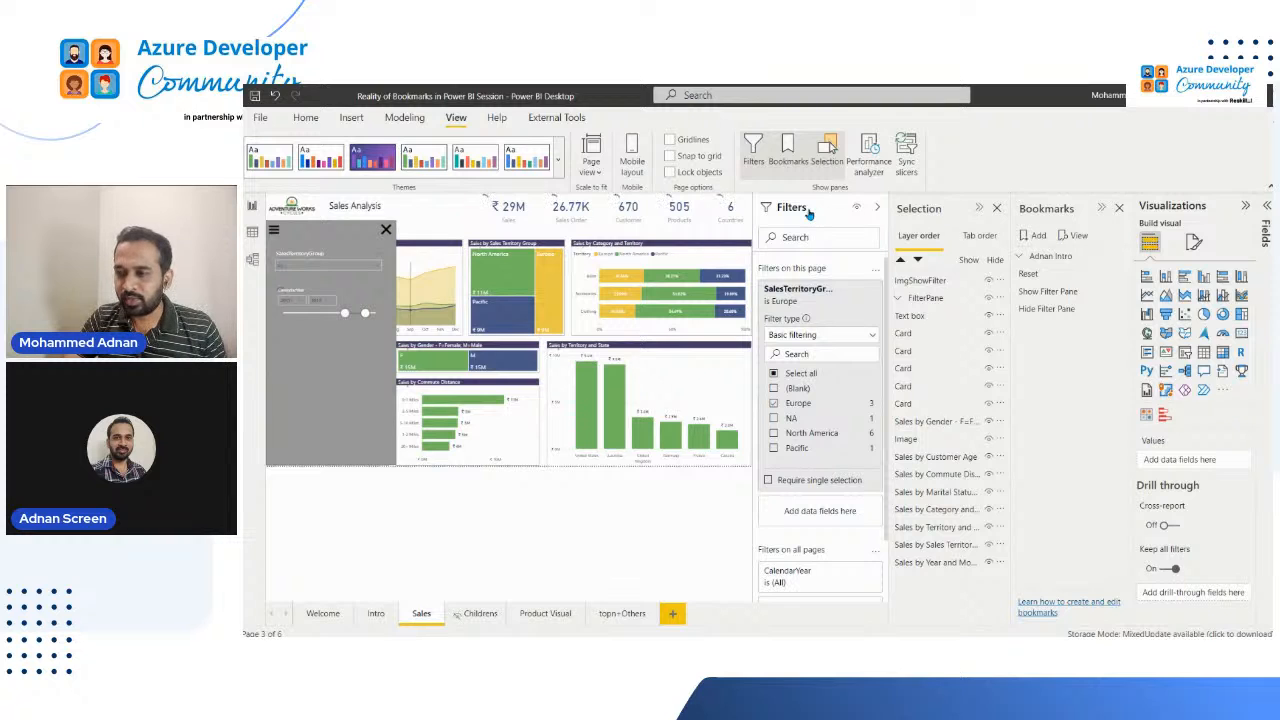
left_click(876, 208)
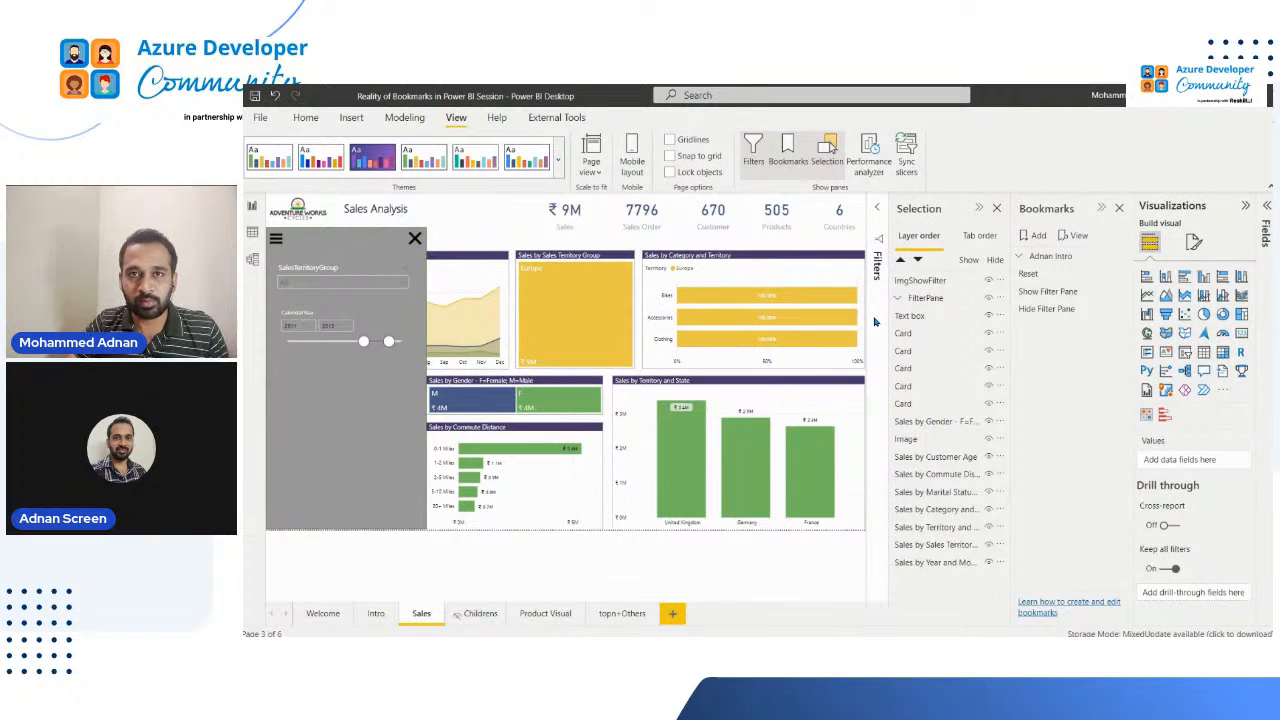
Step: Update the Show Filter Pane bookmark with ImgShowFilter and the whole FilterPane group selected
left_click(1124, 293)
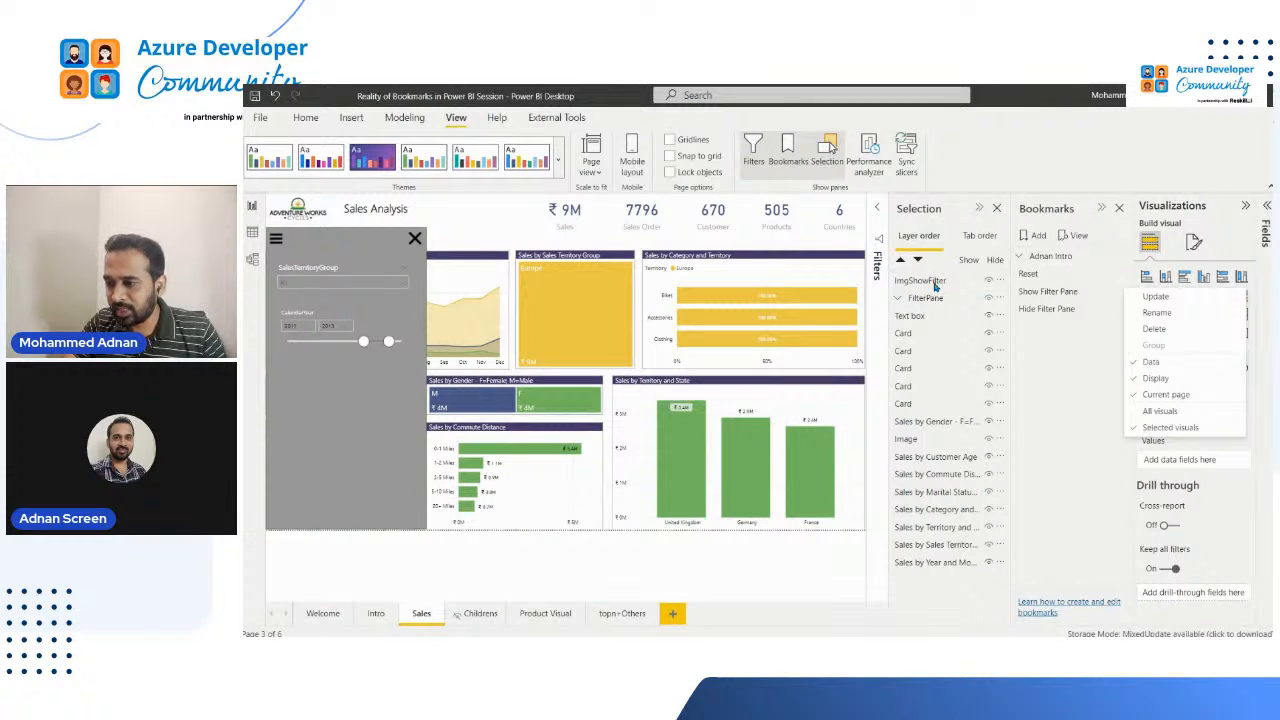
left_click(922, 284)
left_click(922, 284)
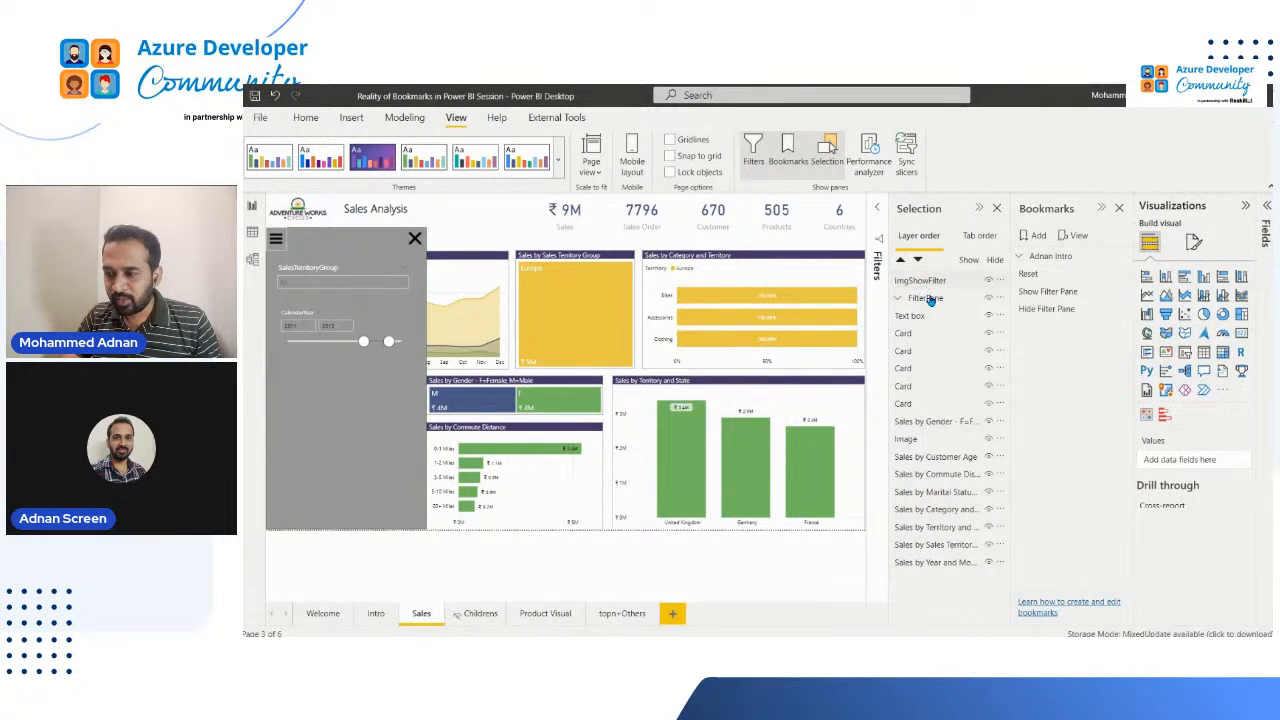
left_click(899, 298)
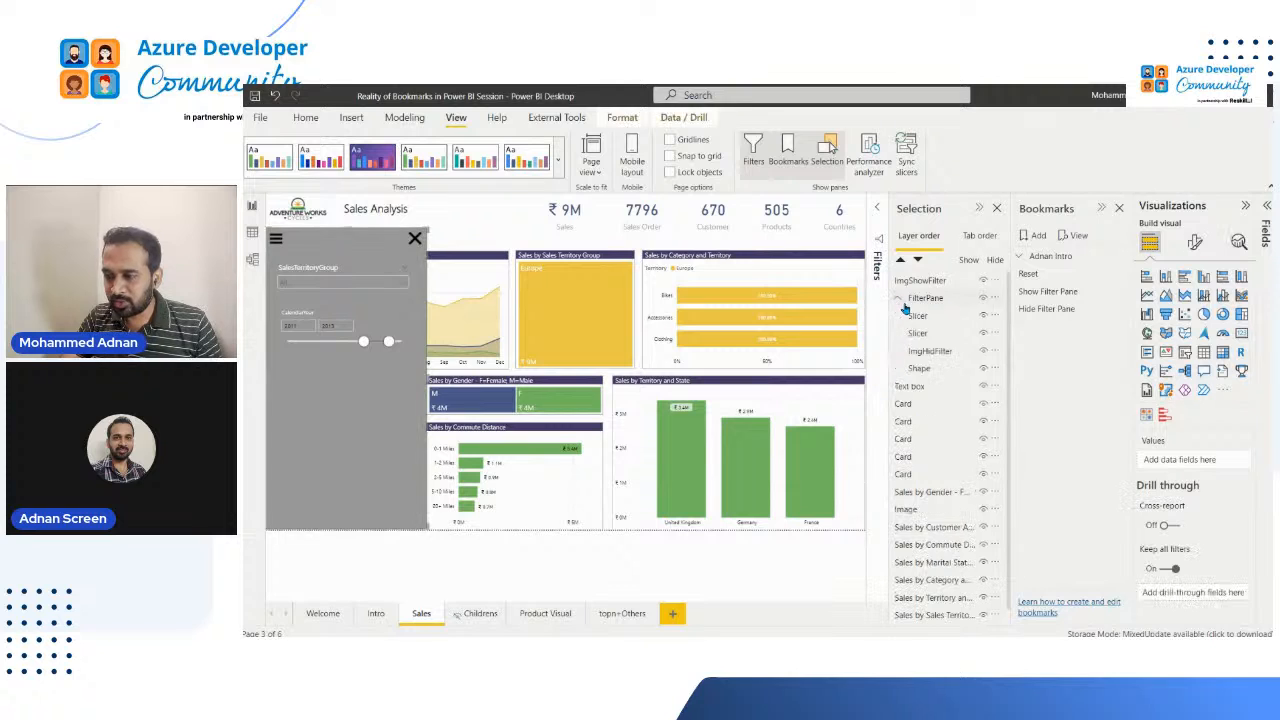
left_click(924, 367)
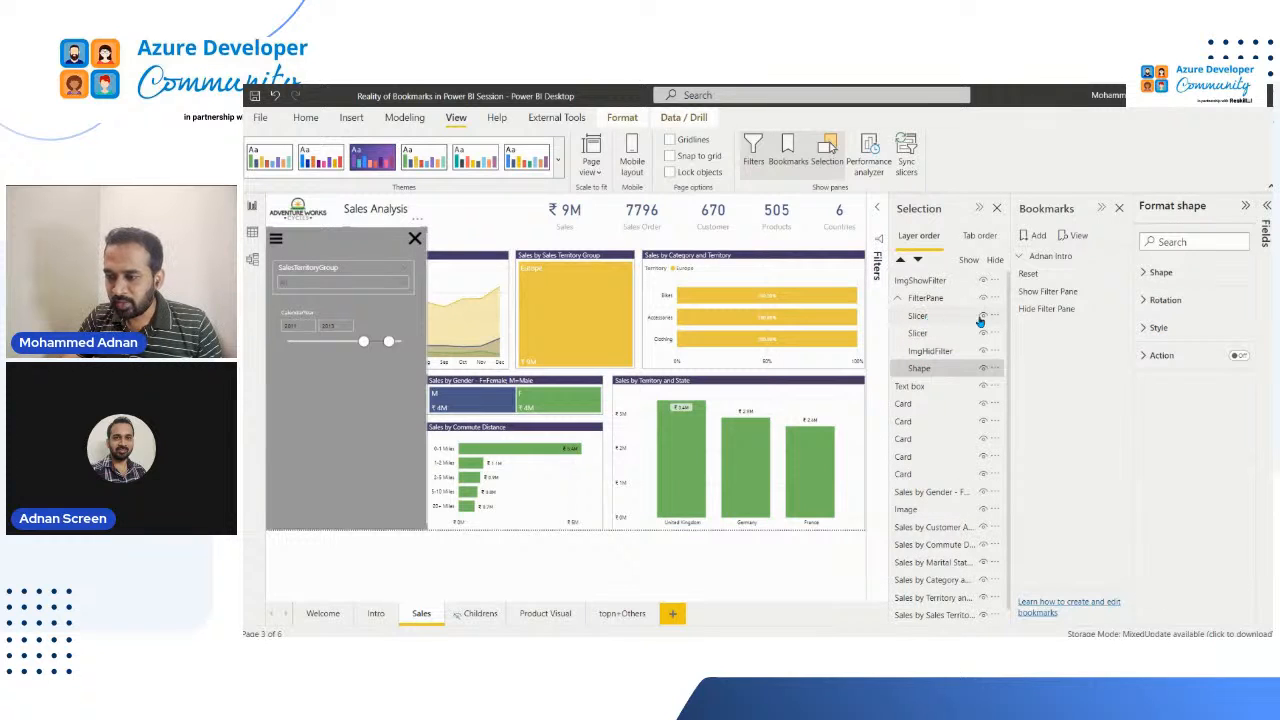
left_click(925, 302)
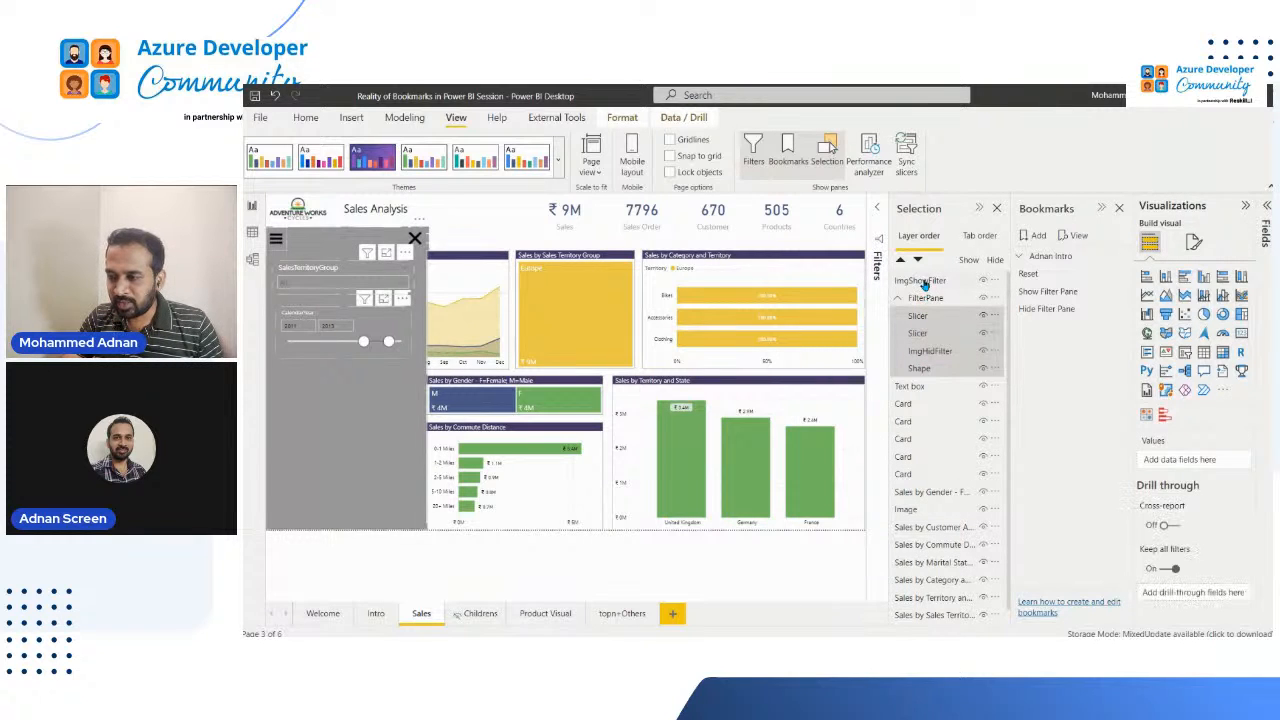
left_click(920, 281, "ctrl")
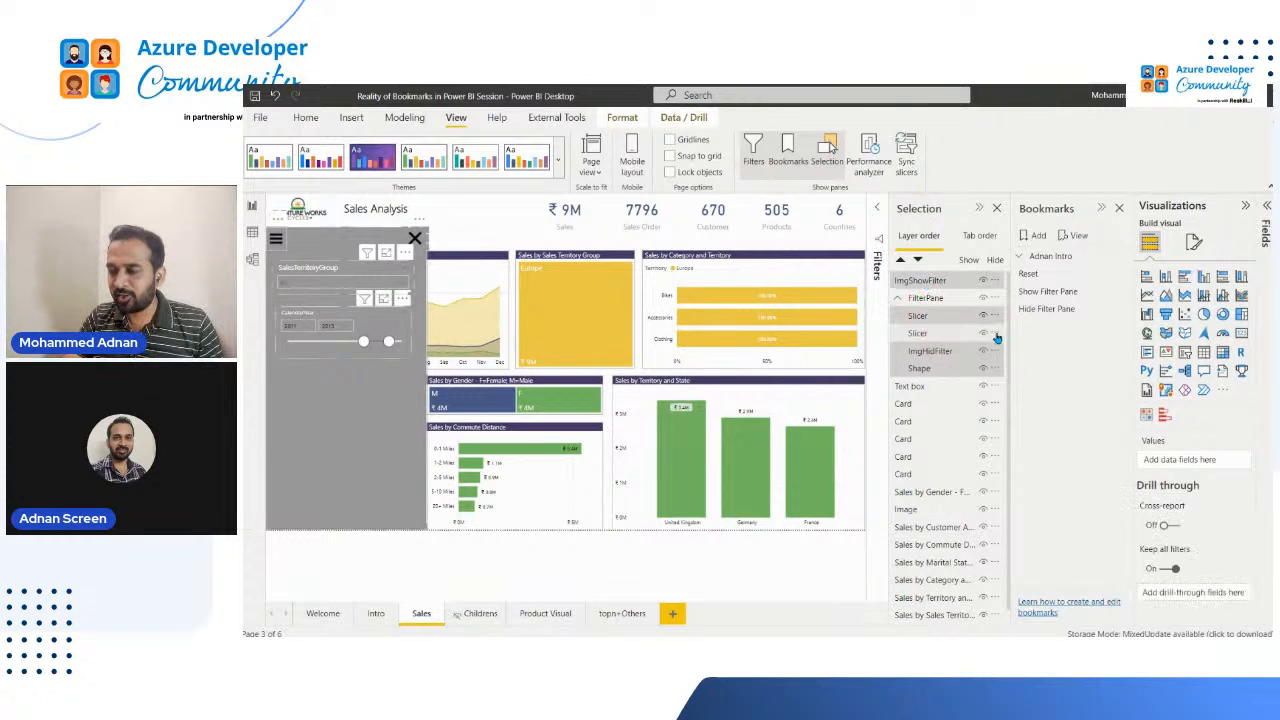
left_click(1125, 291)
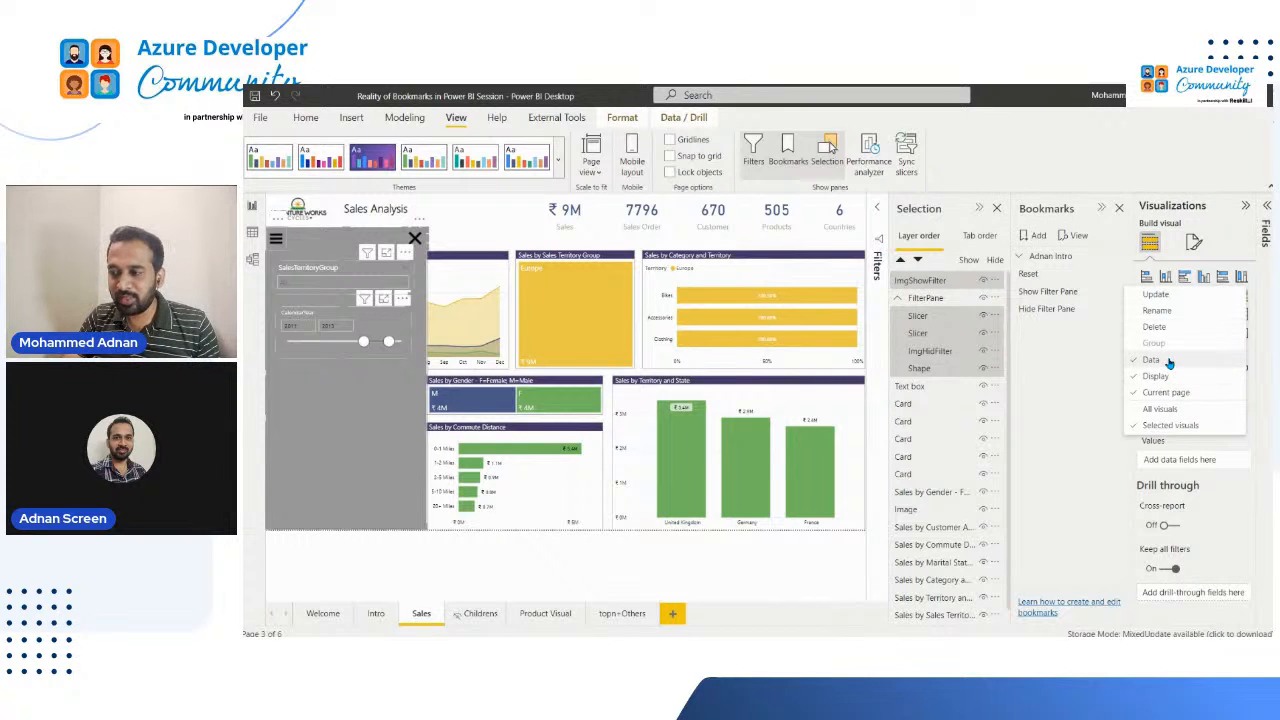
left_click(1160, 295)
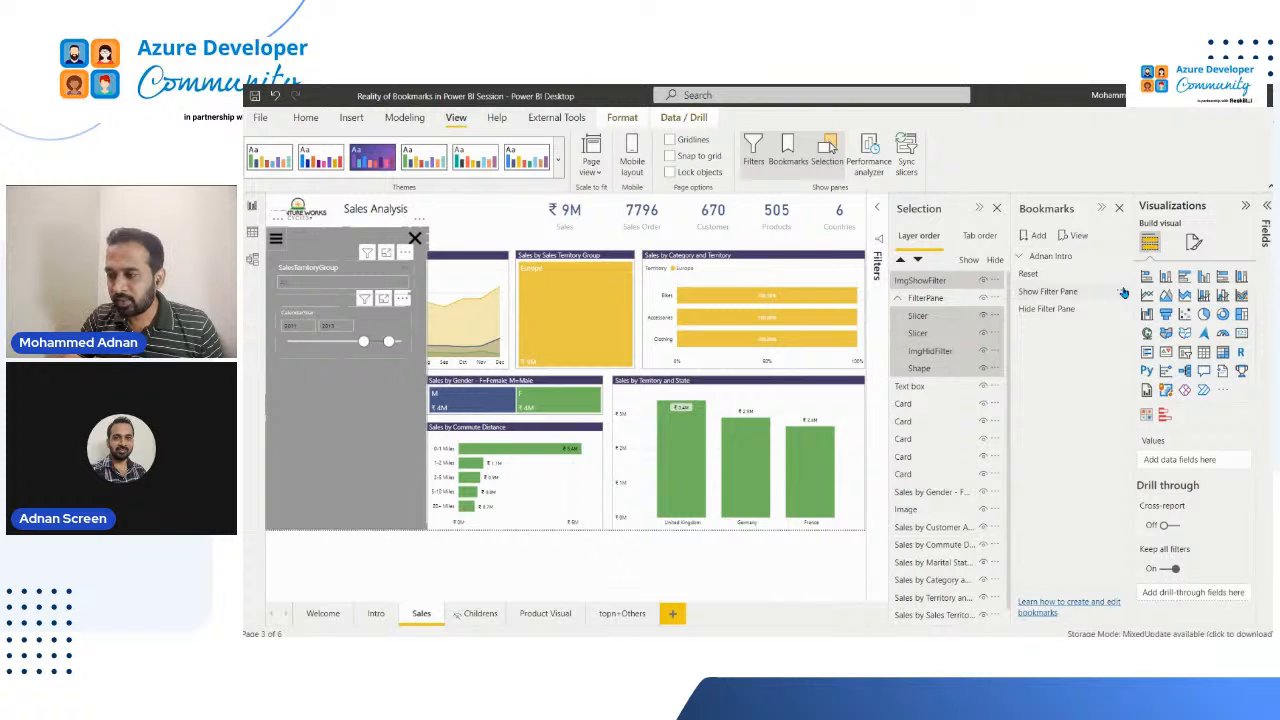
left_click(1123, 292)
left_click(1160, 295)
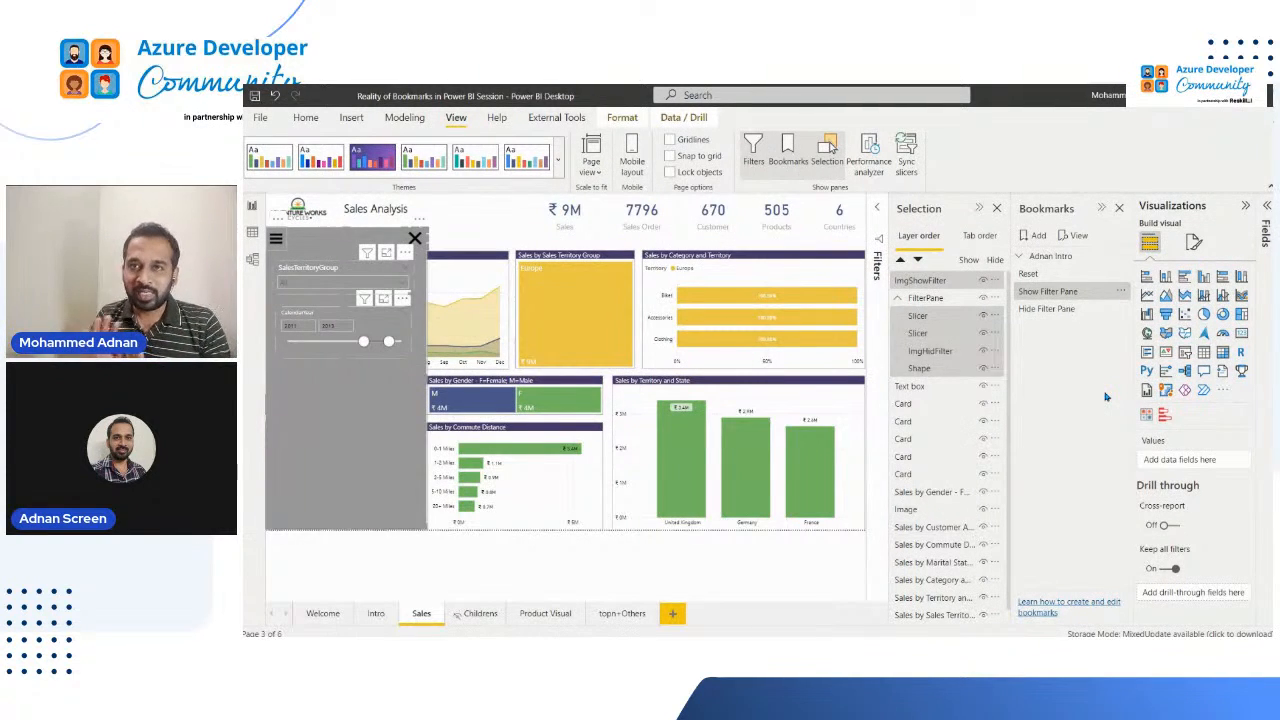
Step: Test the updated bookmark by hiding the pane with the cross image, then applying Show, Hide and again Show Filter Pane
left_click(437, 233)
left_click(416, 240, "ctrl")
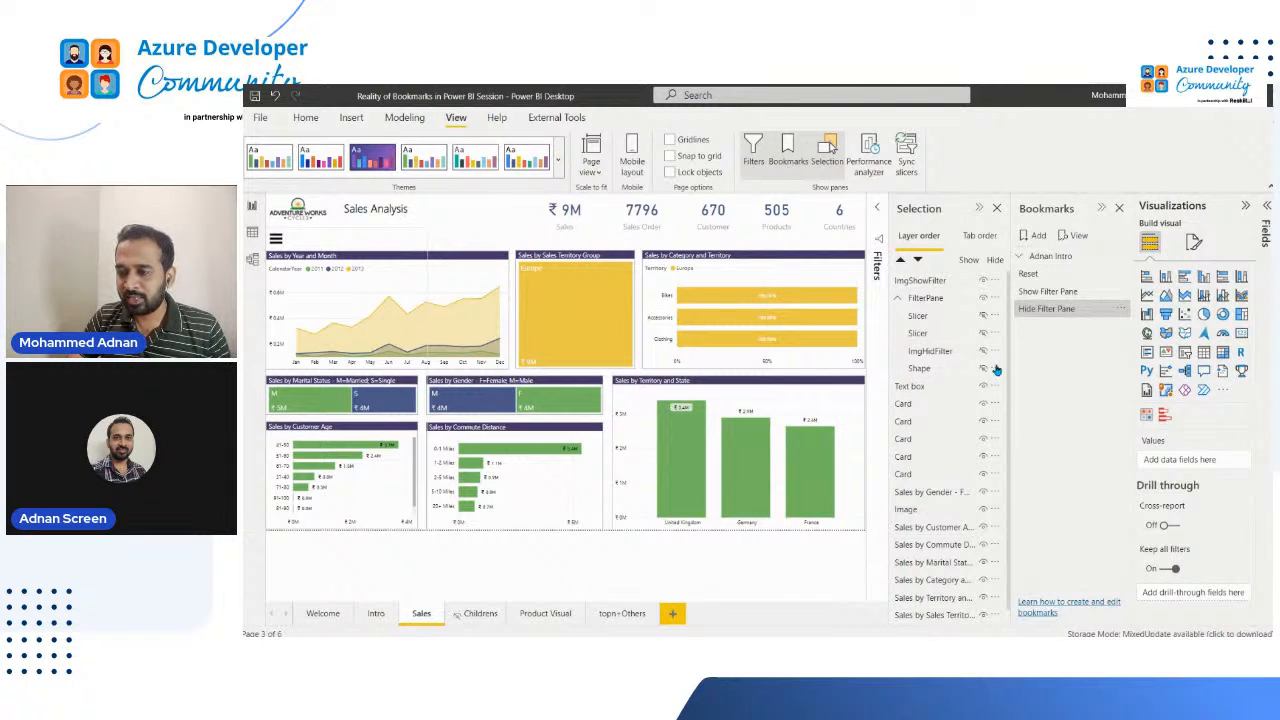
left_click(1053, 292)
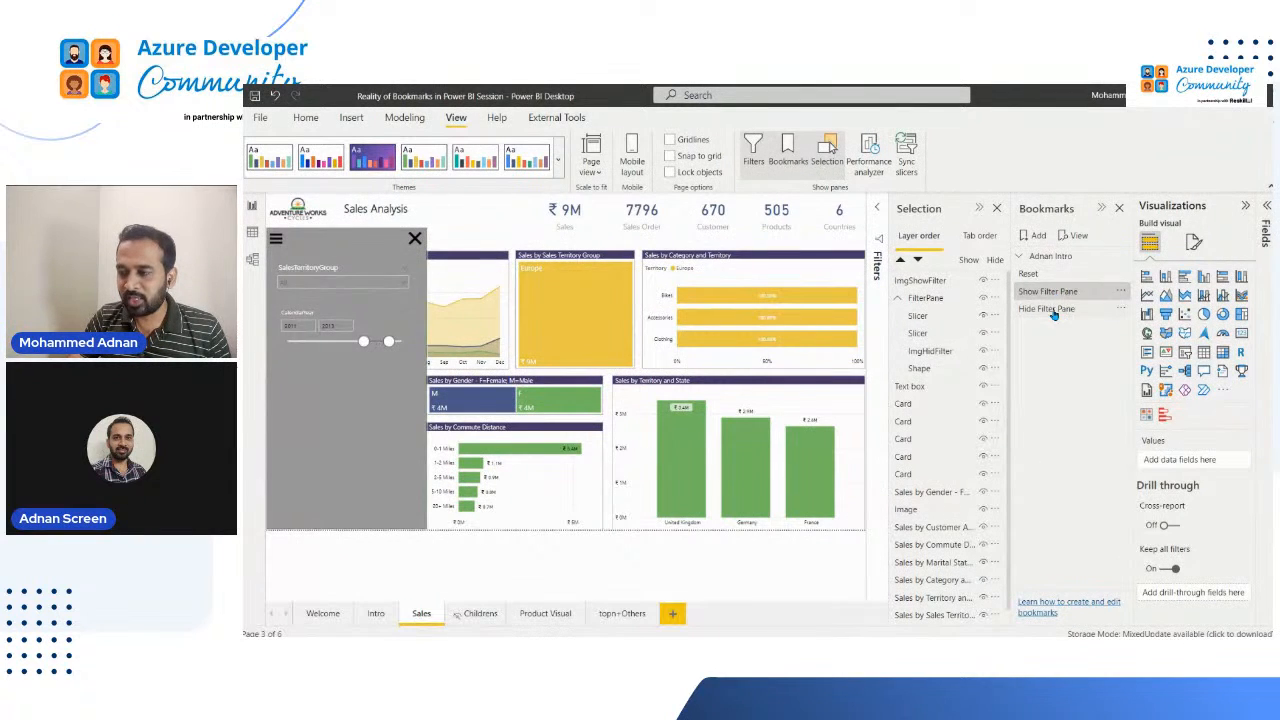
left_click(1053, 310)
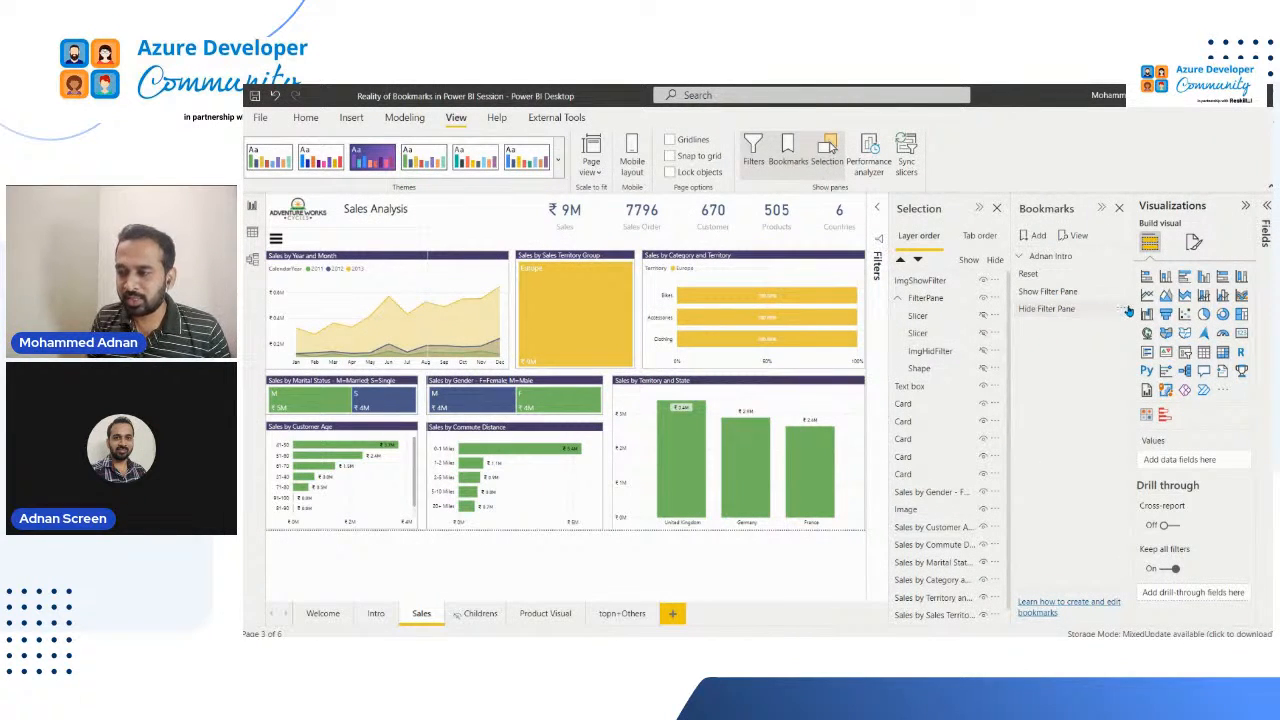
left_click(876, 272)
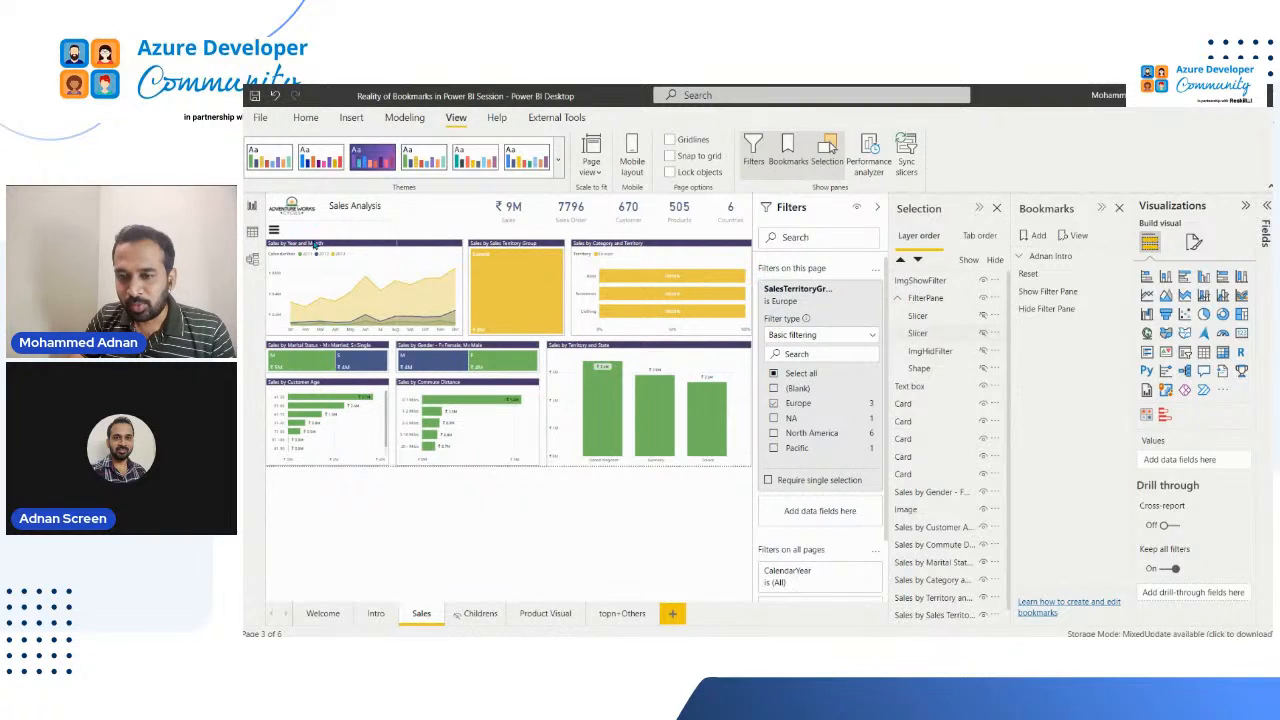
left_click(1060, 291)
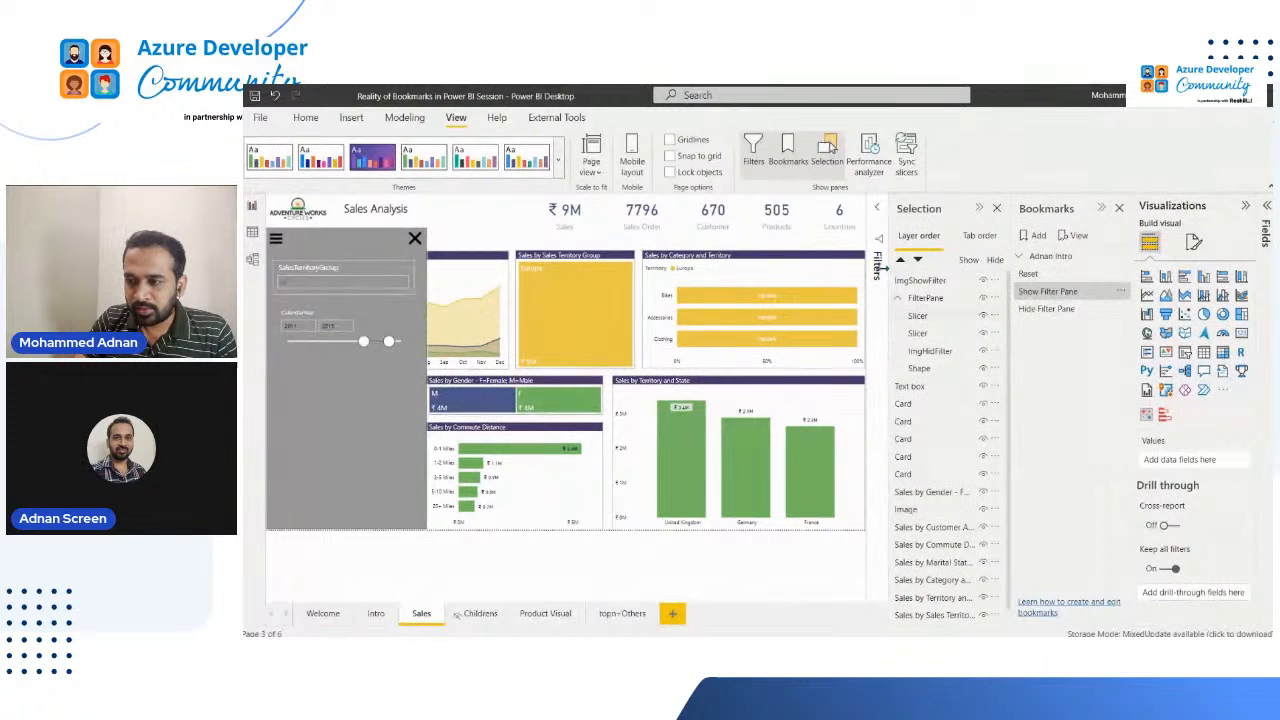
Step: Clear the SalesTerritoryGroup filter from the Sales page's filters
left_click(878, 268)
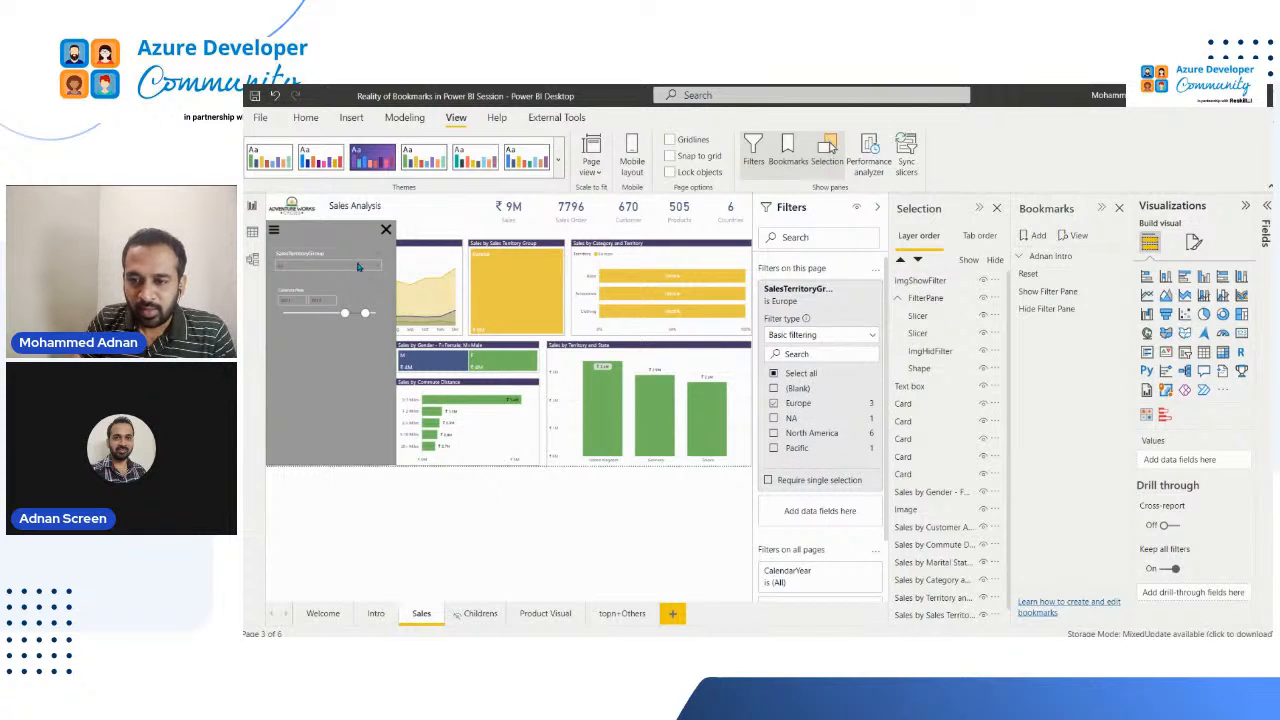
left_click(877, 207)
left_click(878, 262)
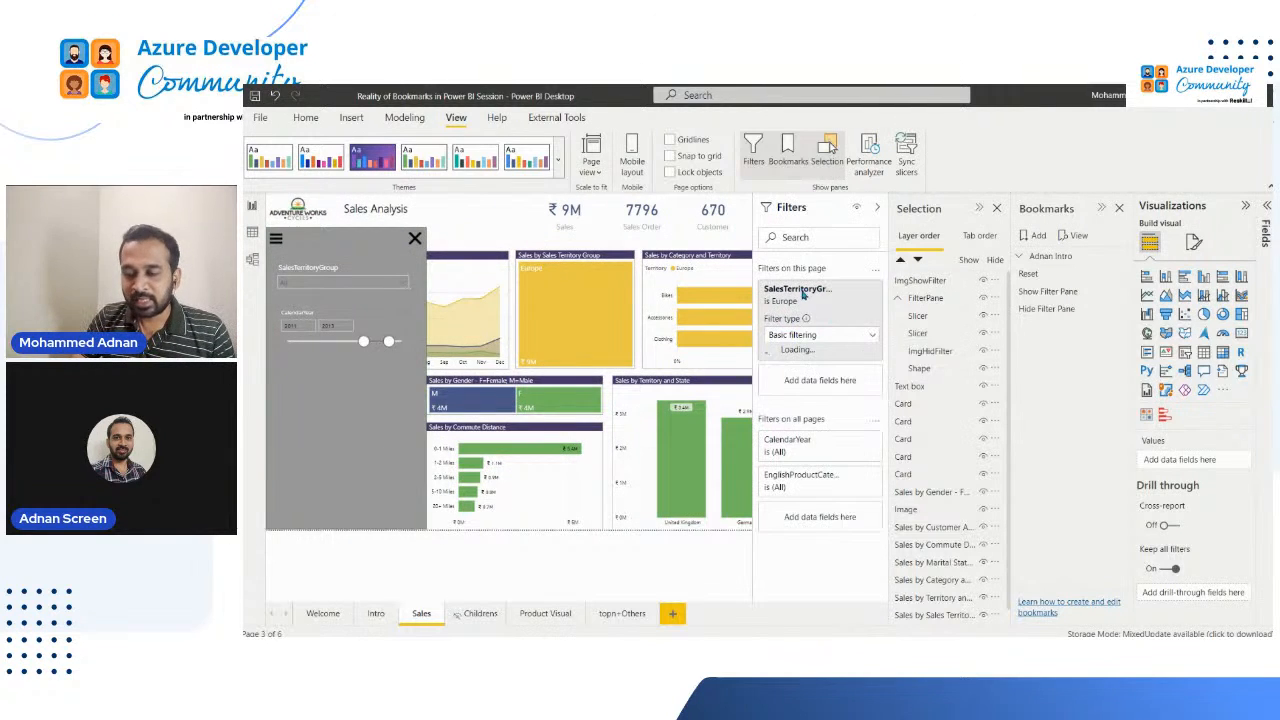
left_click(855, 308)
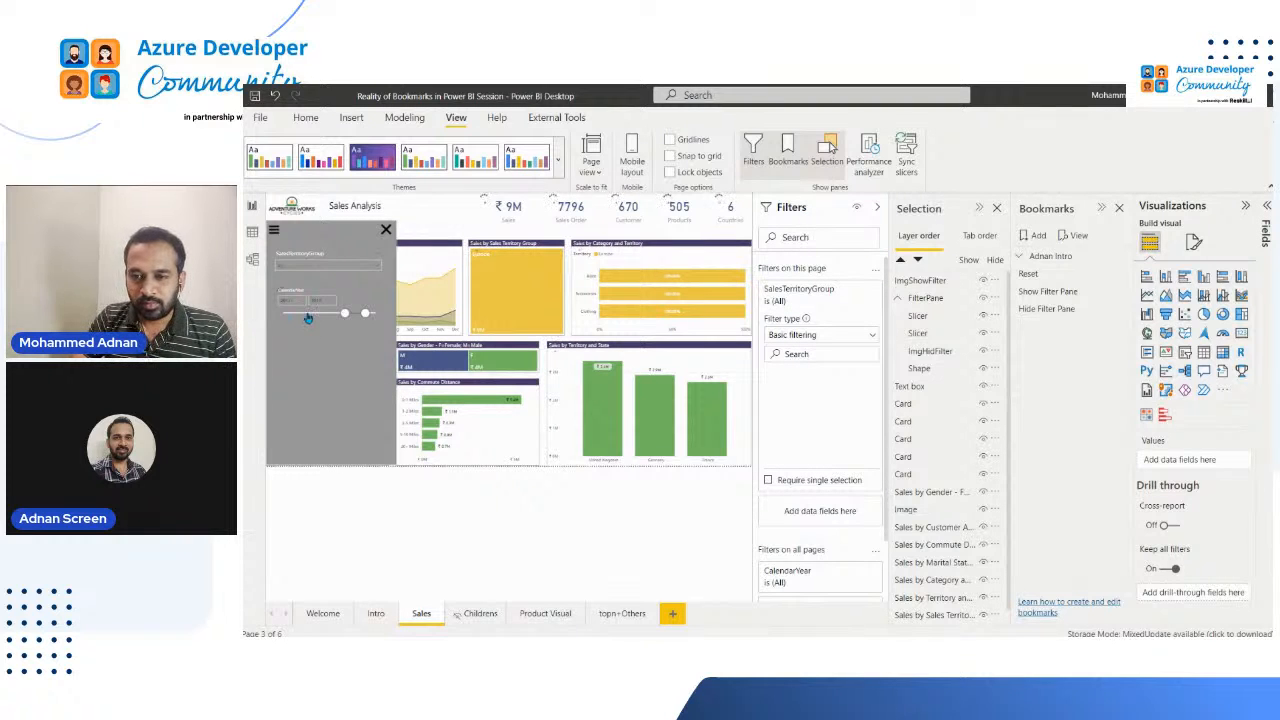
Step: Set the SalesTerritoryGroup slicer to Europe and update the Show Filter Pane bookmark with ImgShowFilter and the FilterPane group selected
left_click(368, 284)
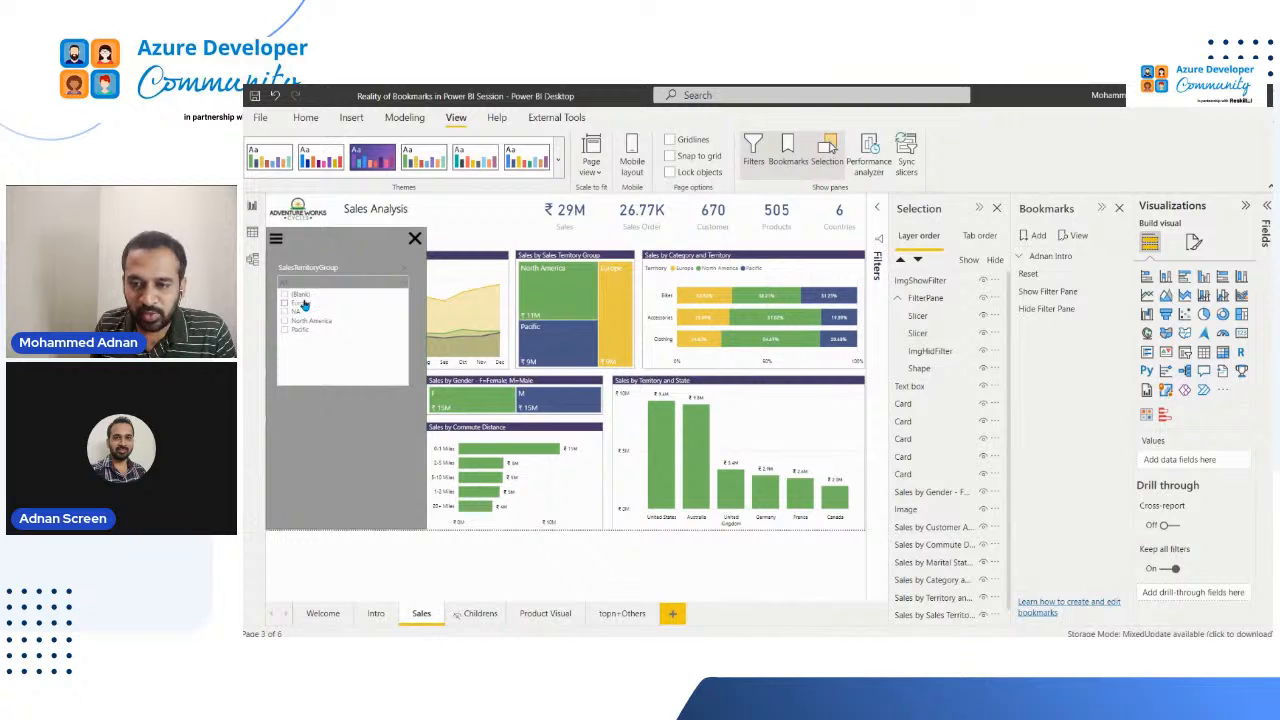
left_click(305, 303)
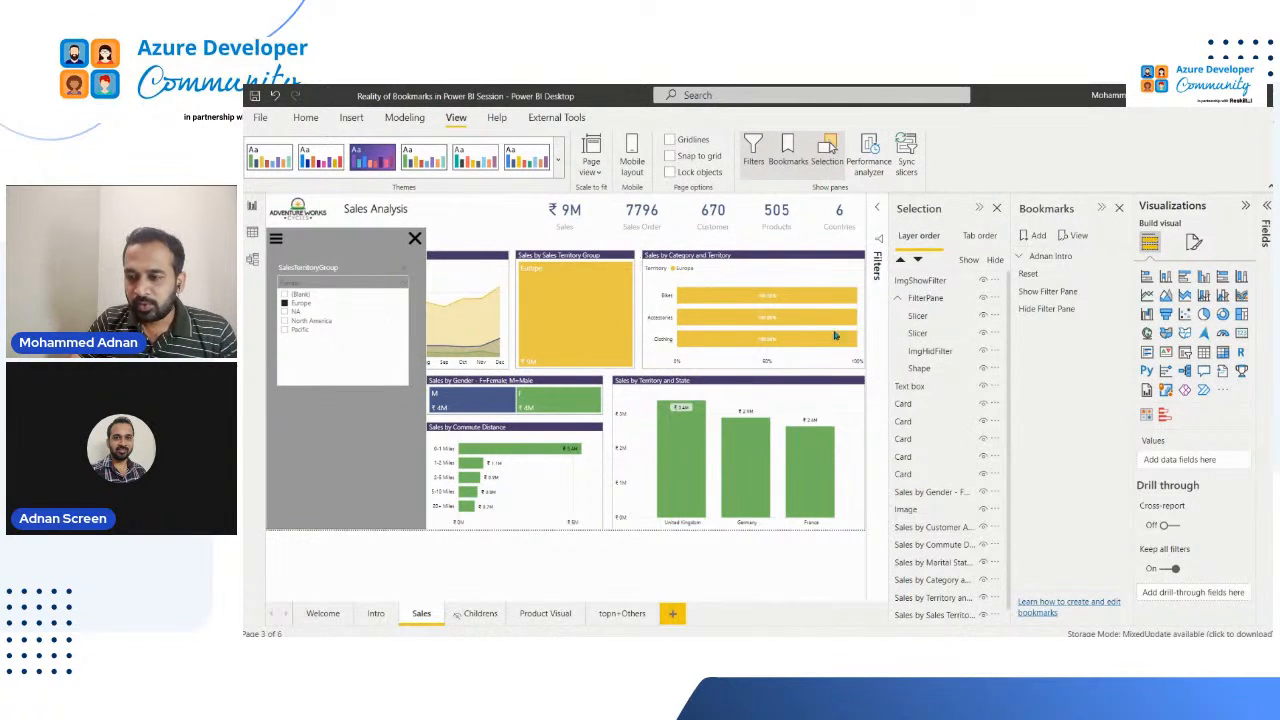
left_click(936, 286)
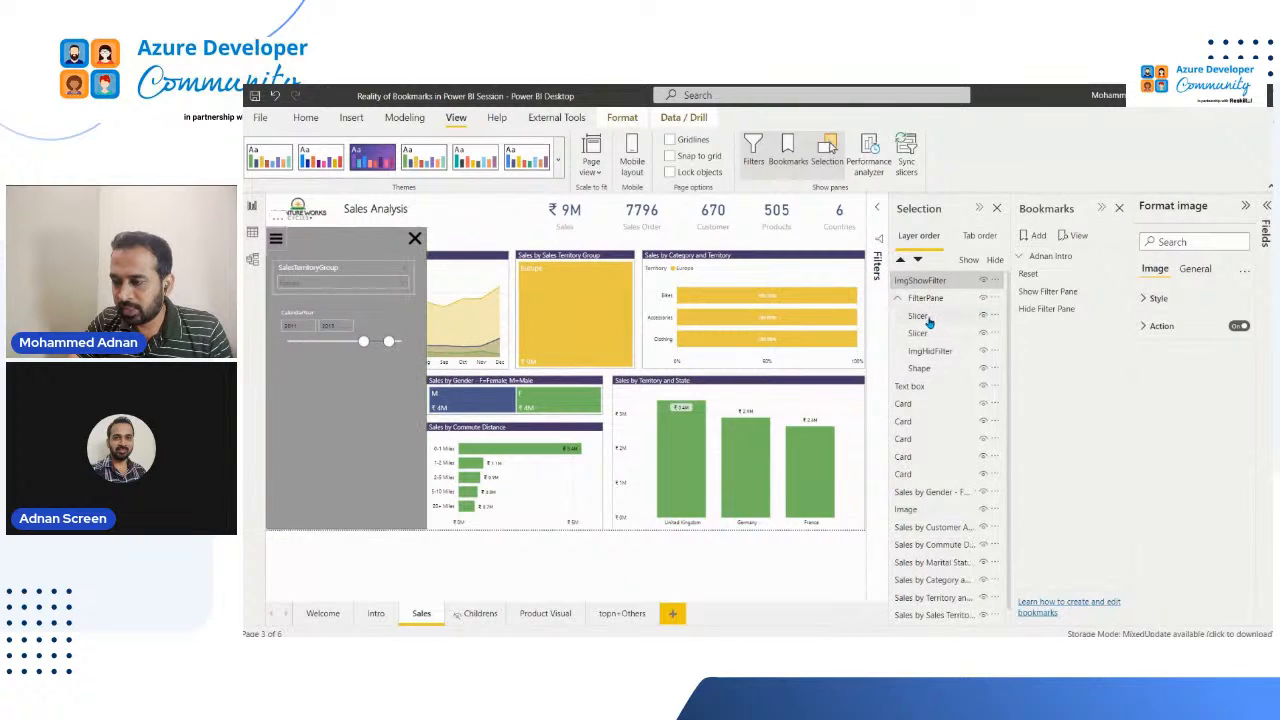
left_click(925, 316)
left_click(930, 367, "shift")
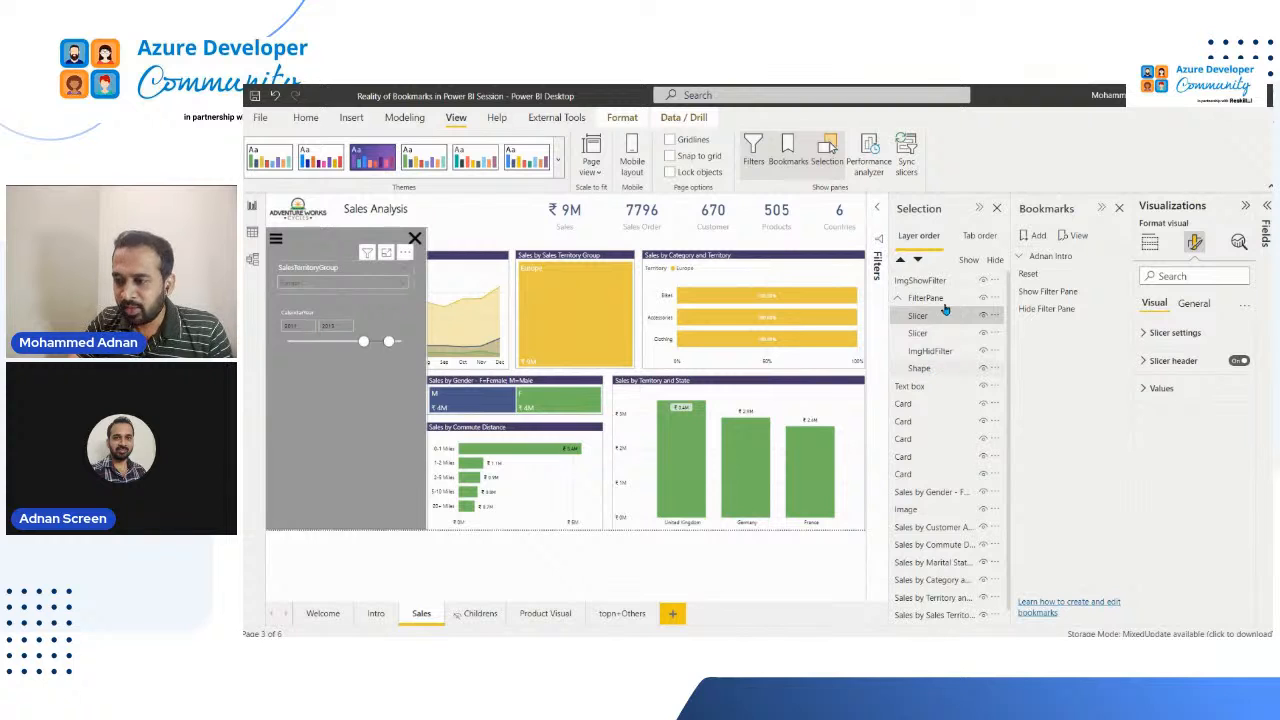
left_click(934, 284, "ctrl")
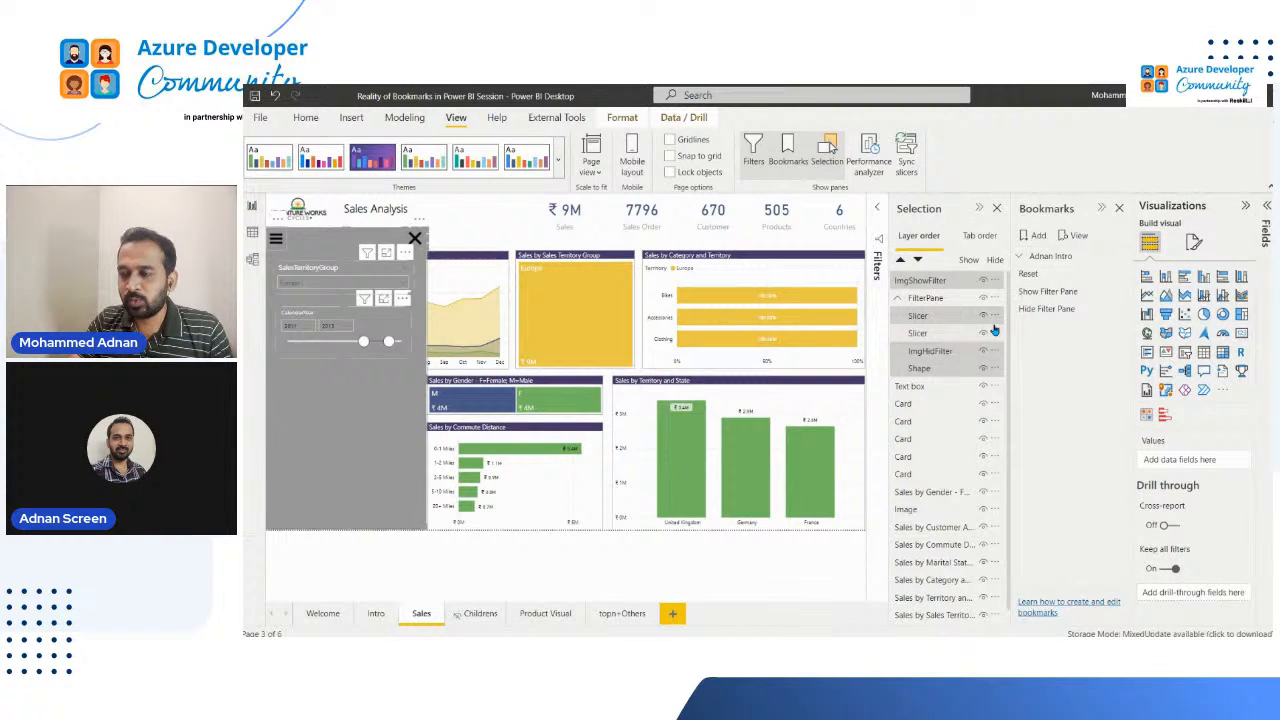
left_click(1123, 294)
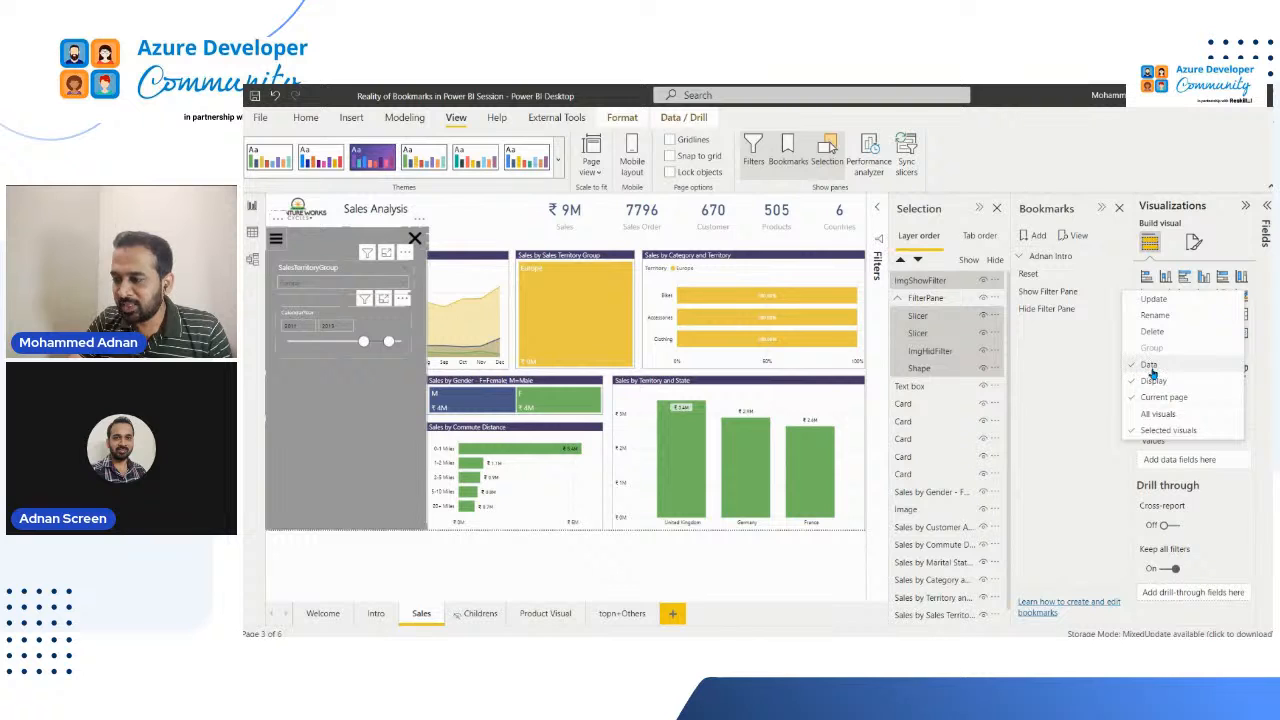
left_click(1164, 302)
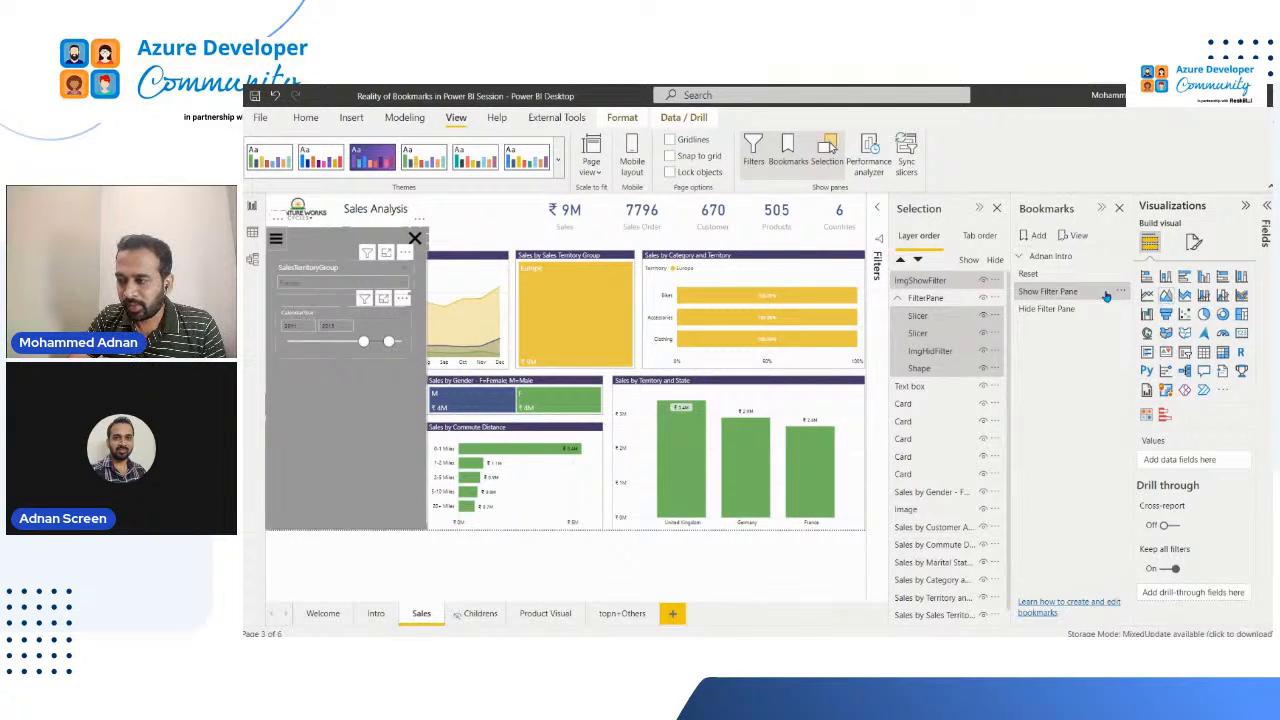
left_click(1122, 291)
left_click(1171, 304)
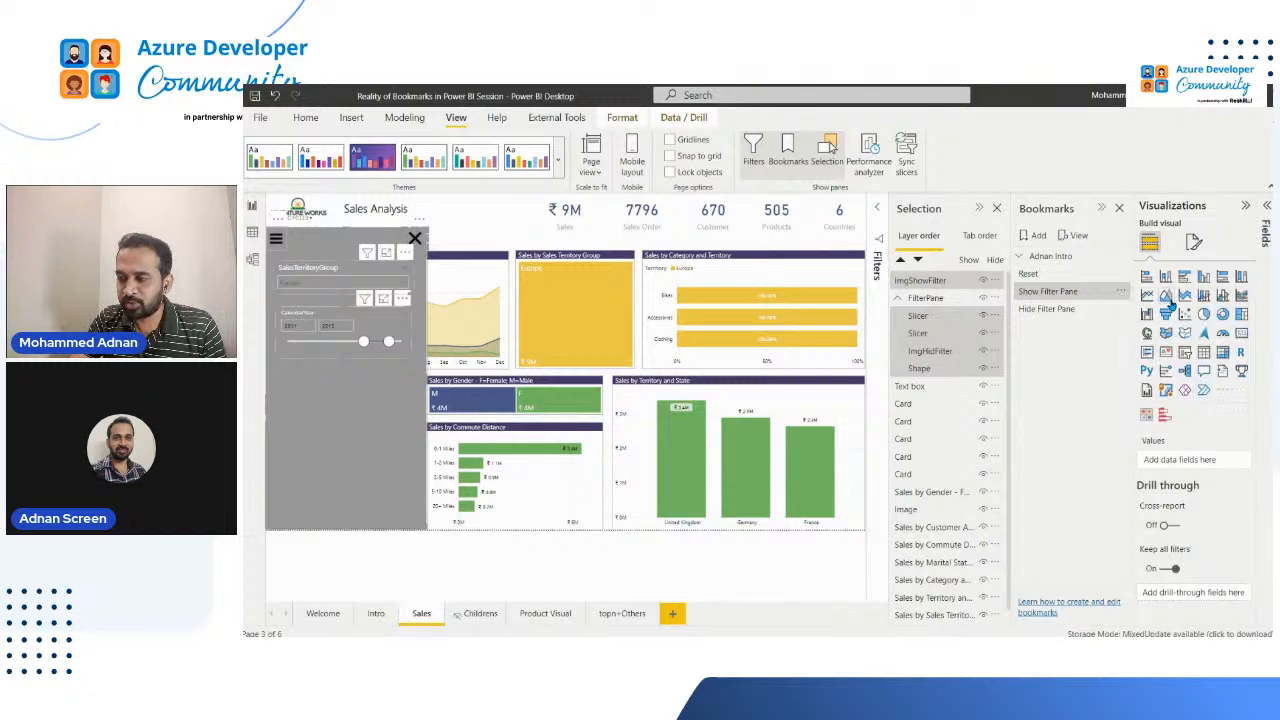
Step: Review the Show Filter Pane bookmark's options and apply the Hide Filter Pane bookmark
left_click(1046, 310)
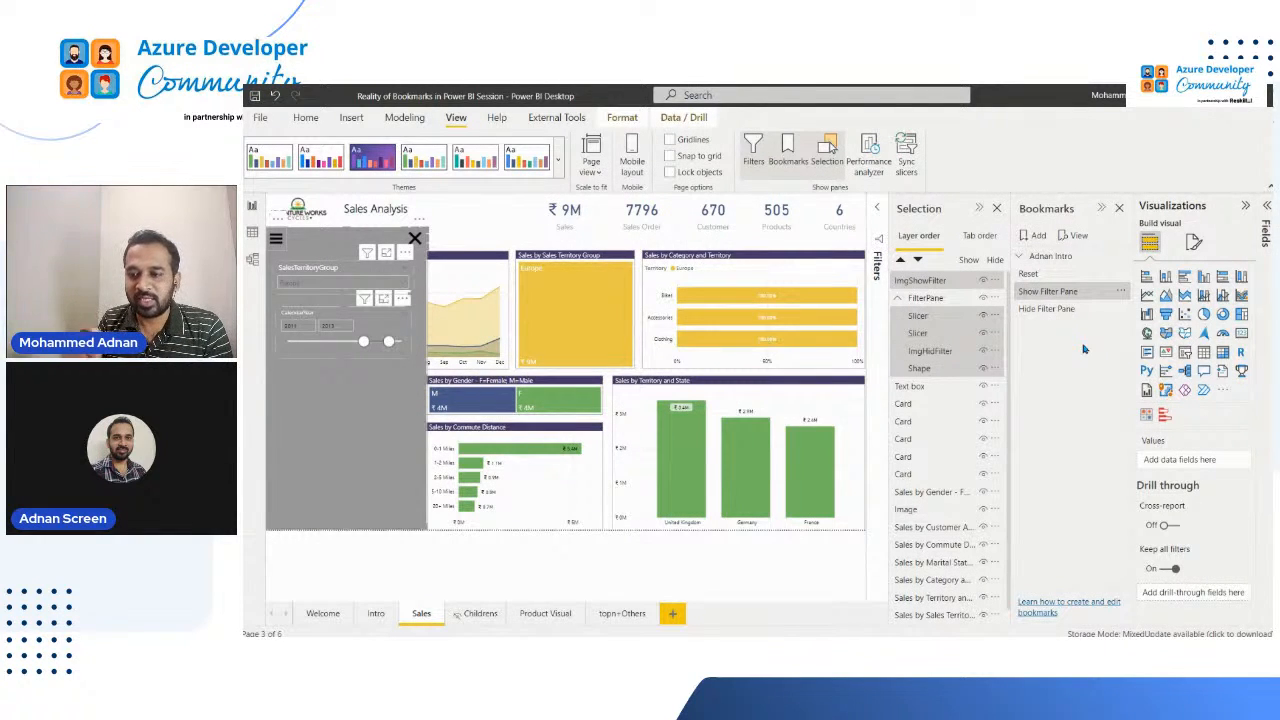
left_click(1124, 293)
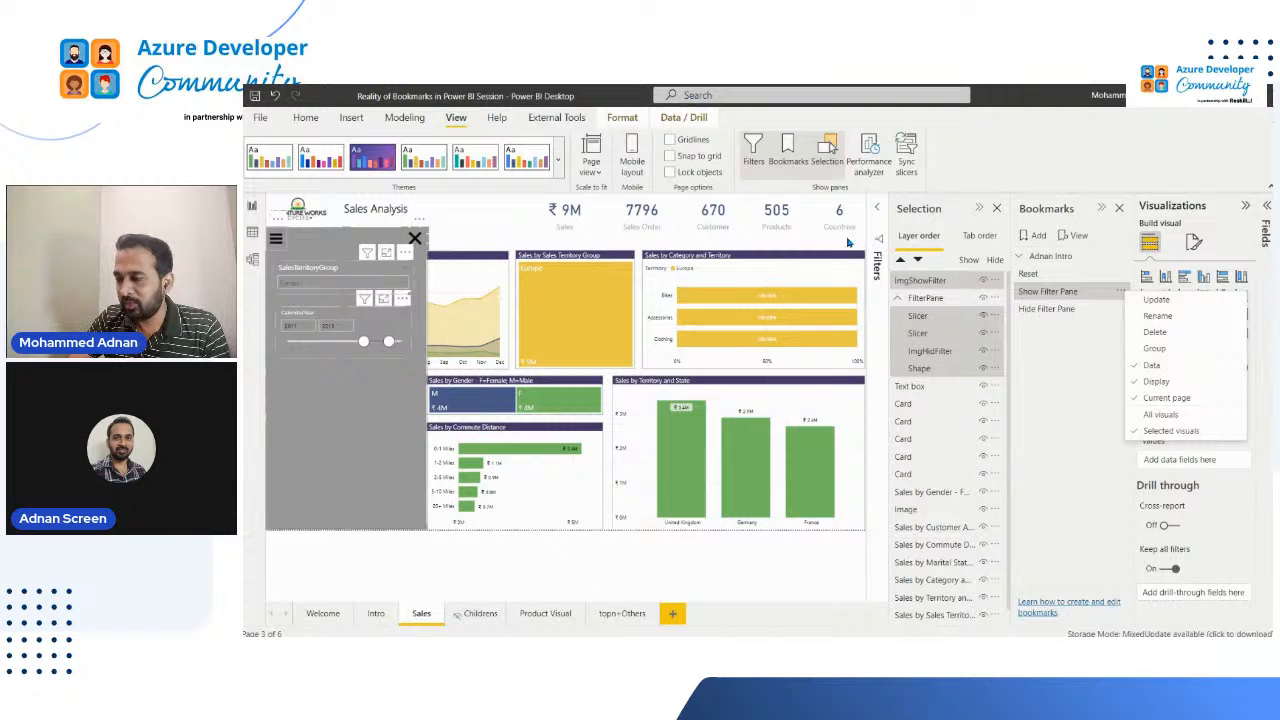
left_click(1040, 310)
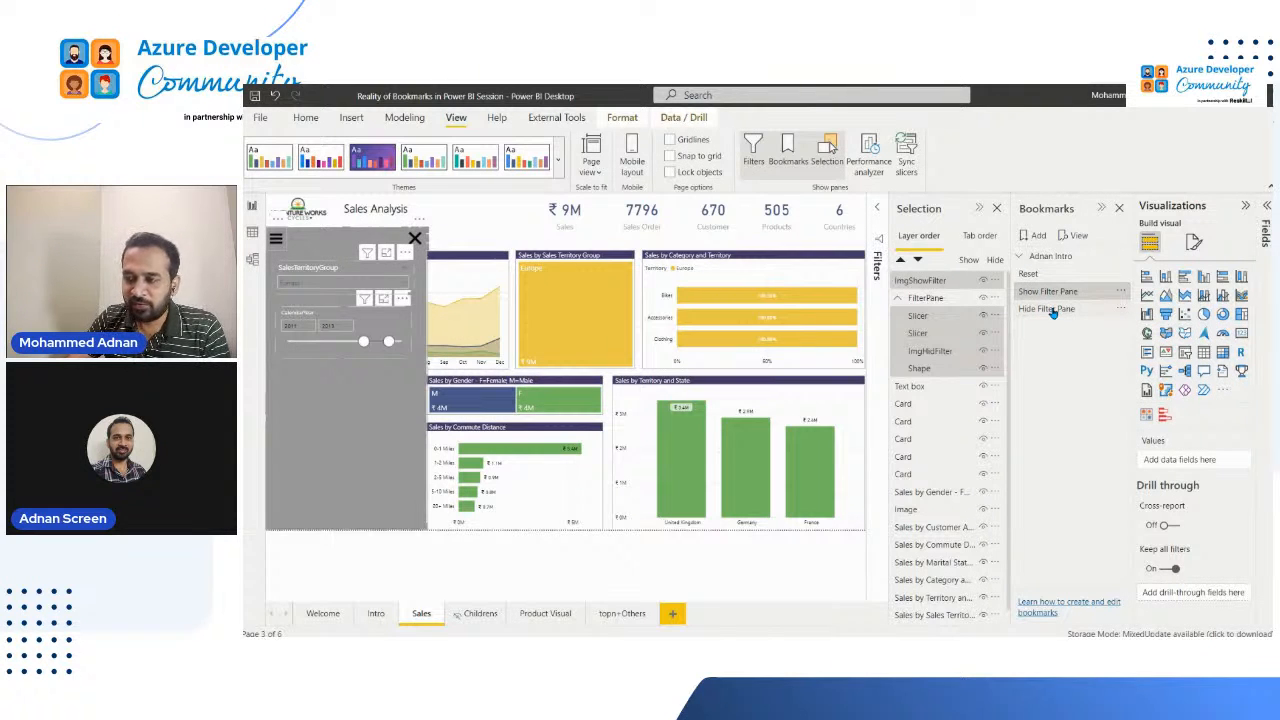
left_click(1050, 309)
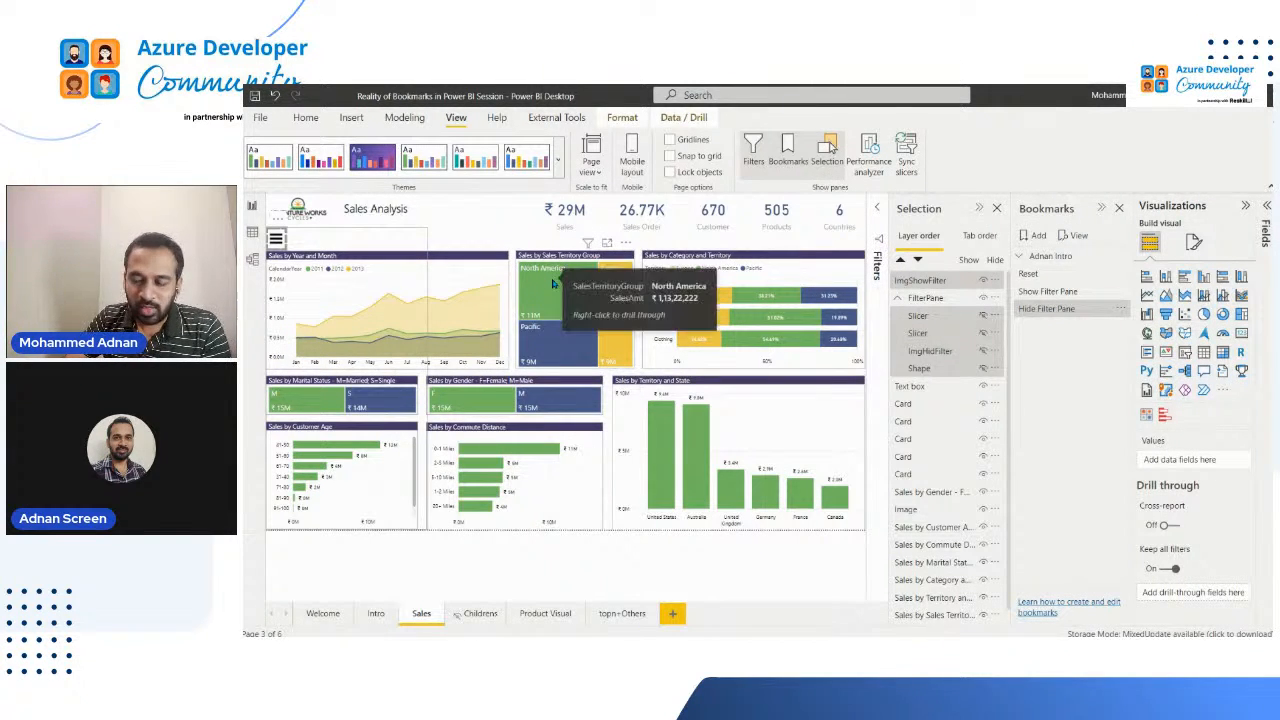
Step: Test the Show Filter Pane bookmark with Pacific selected in the sales territory group treemap, and switch the treemap selection to Europe
left_click(550, 338)
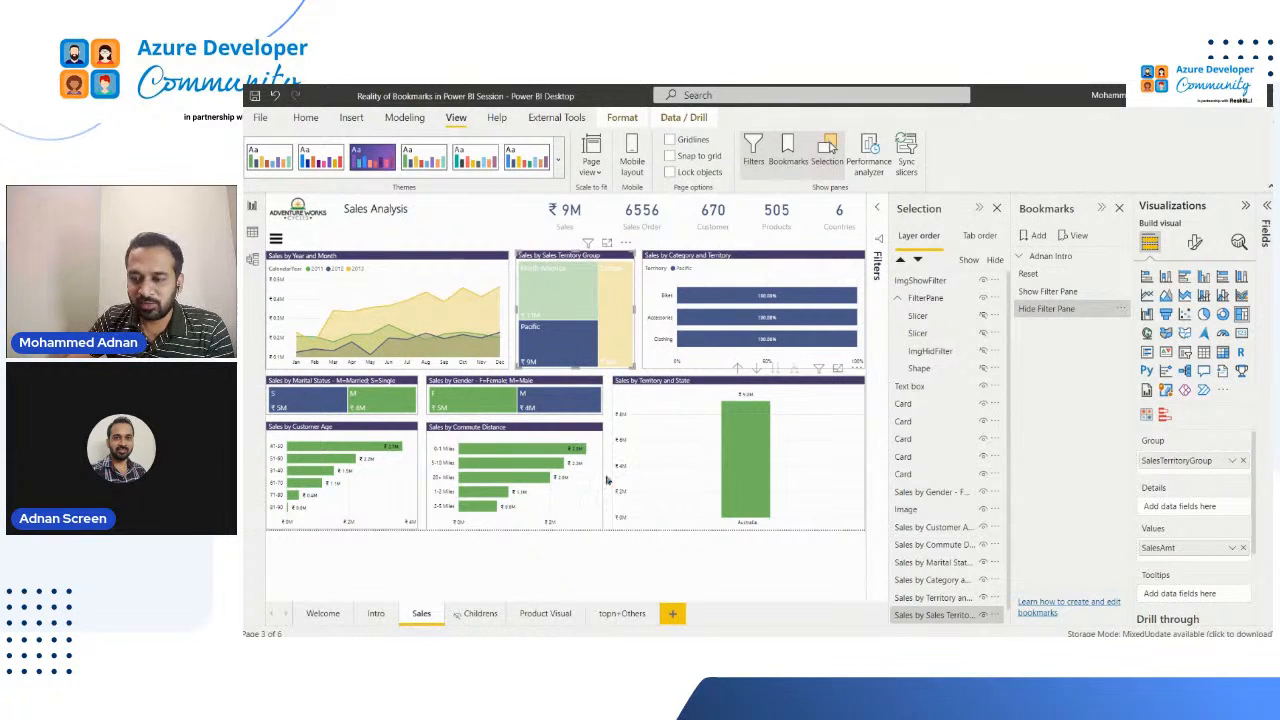
mouse_move(548, 354)
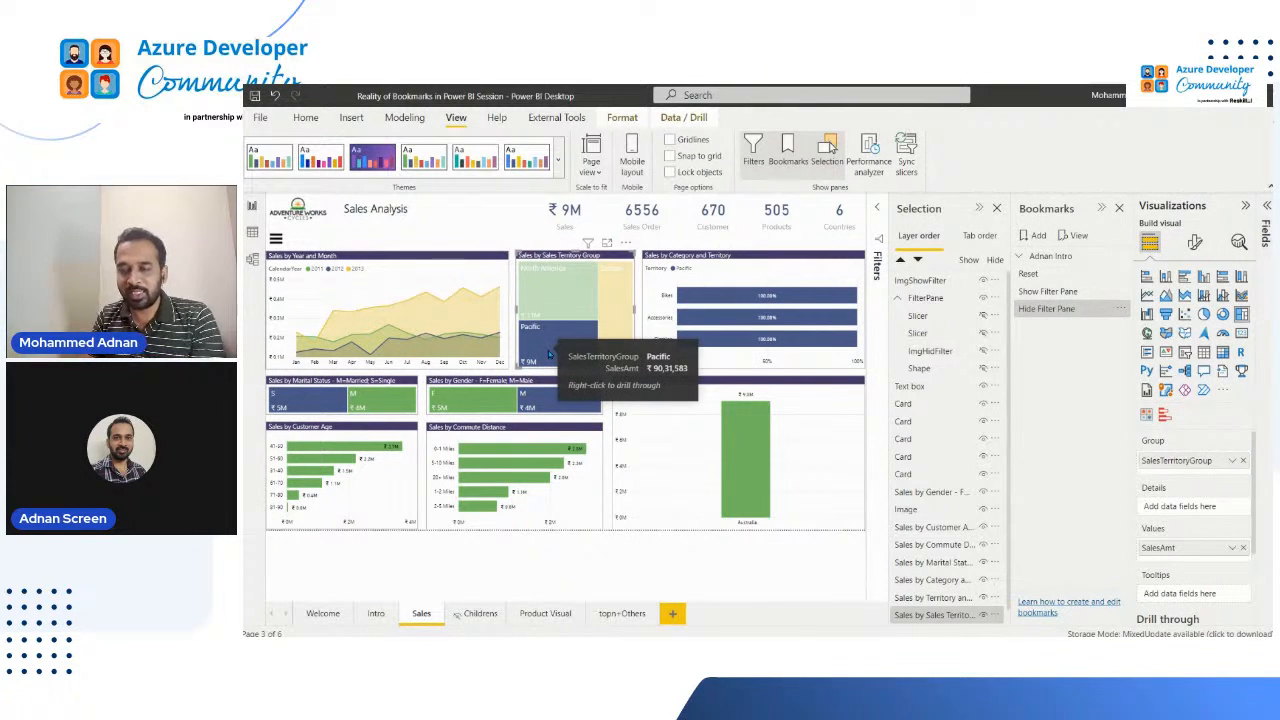
left_click(1073, 308)
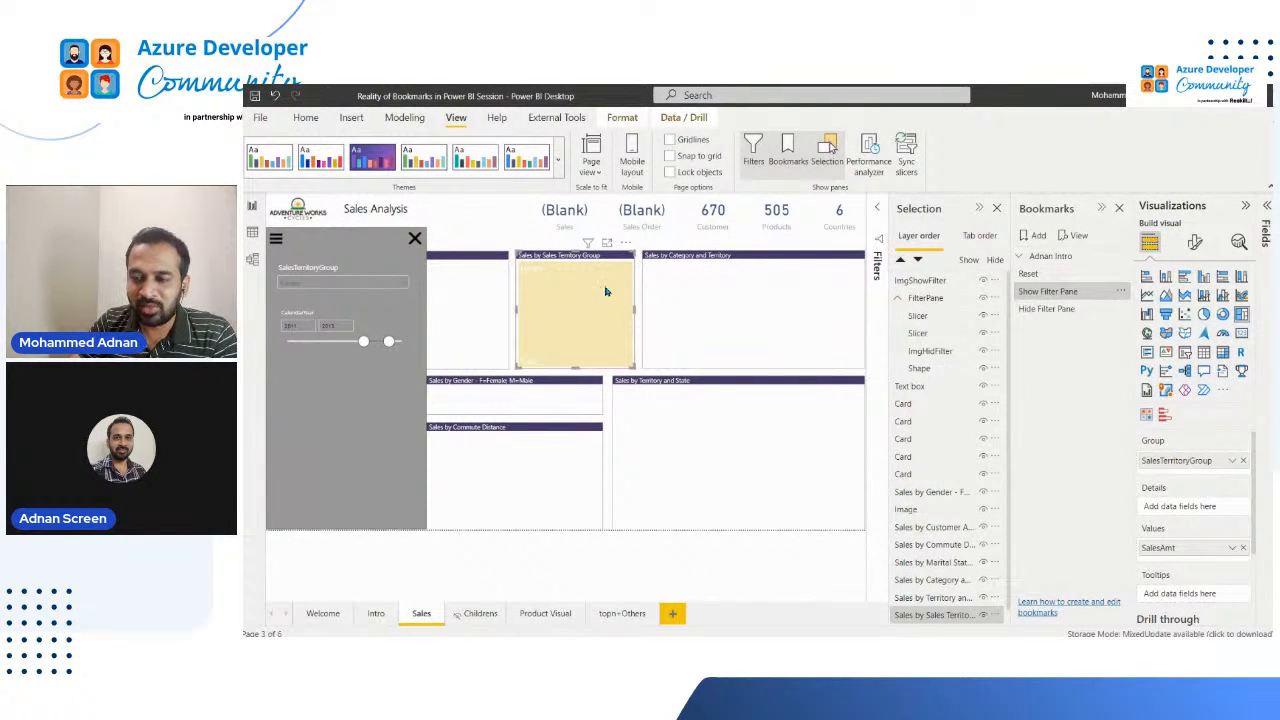
mouse_move(599, 301)
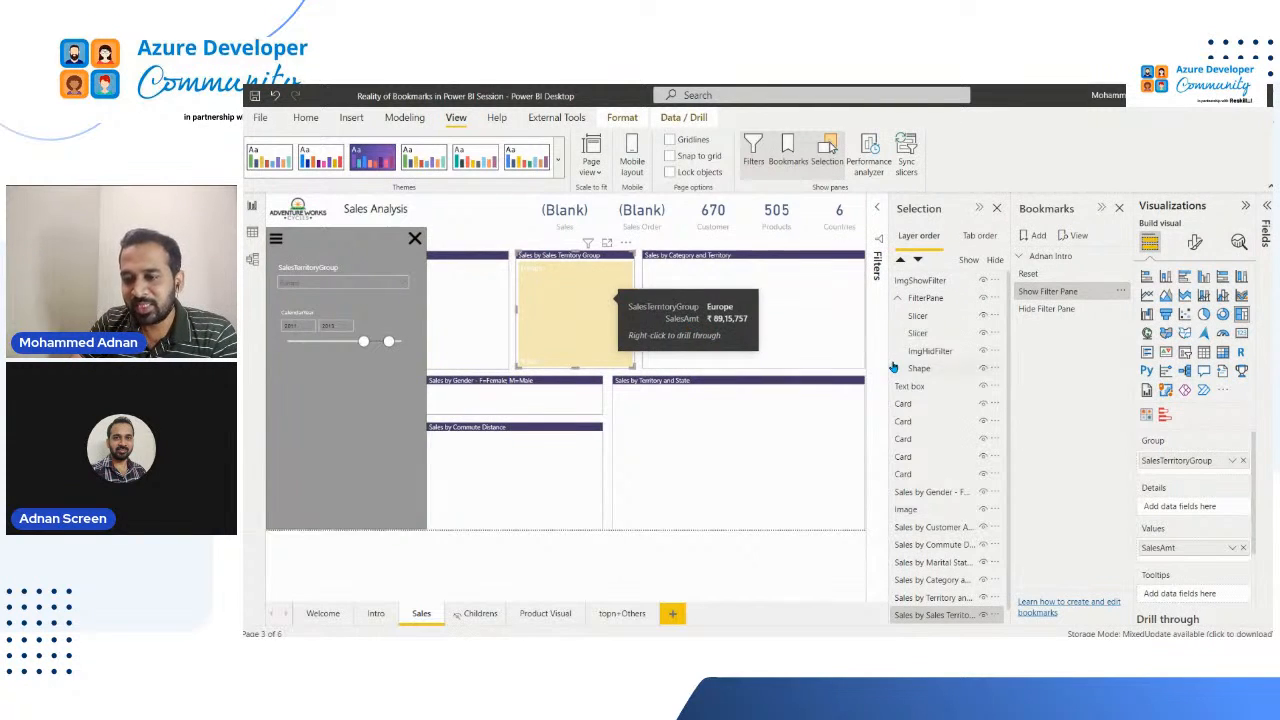
left_click(603, 306)
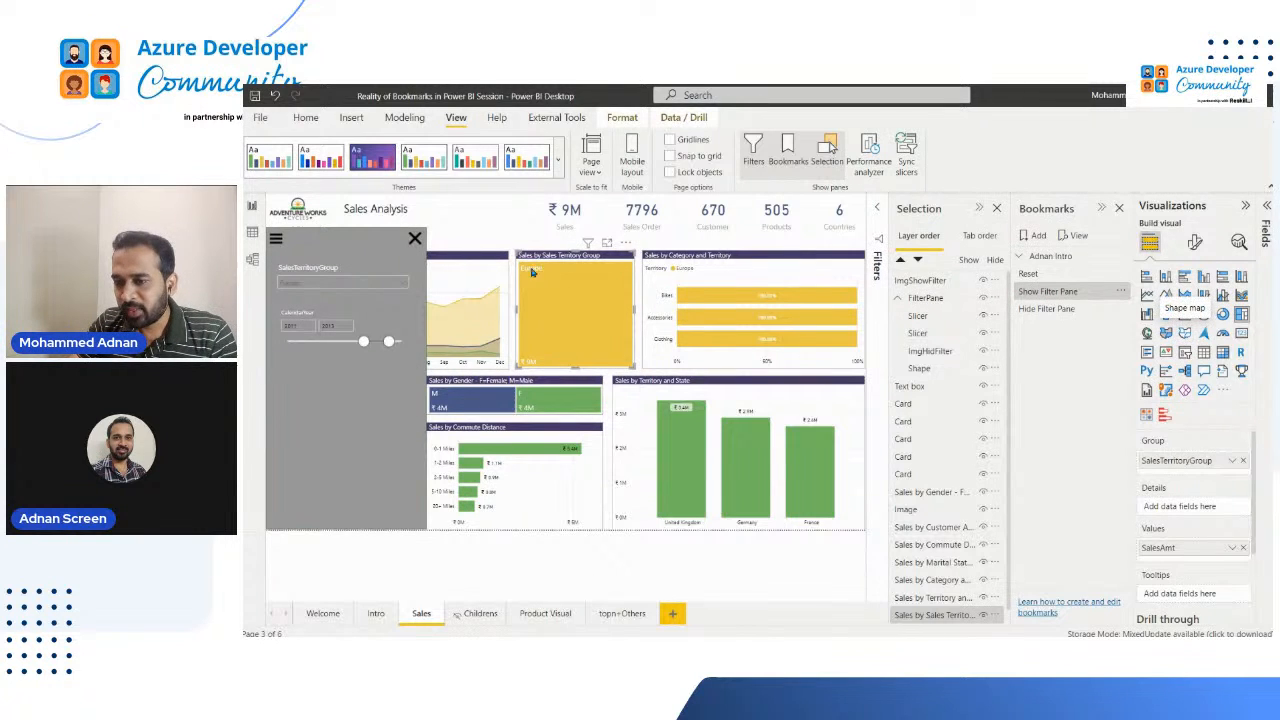
Step: Check the Show Filter Pane bookmark's options and clear the SalesTerritoryGroup slicer
left_click(1123, 292)
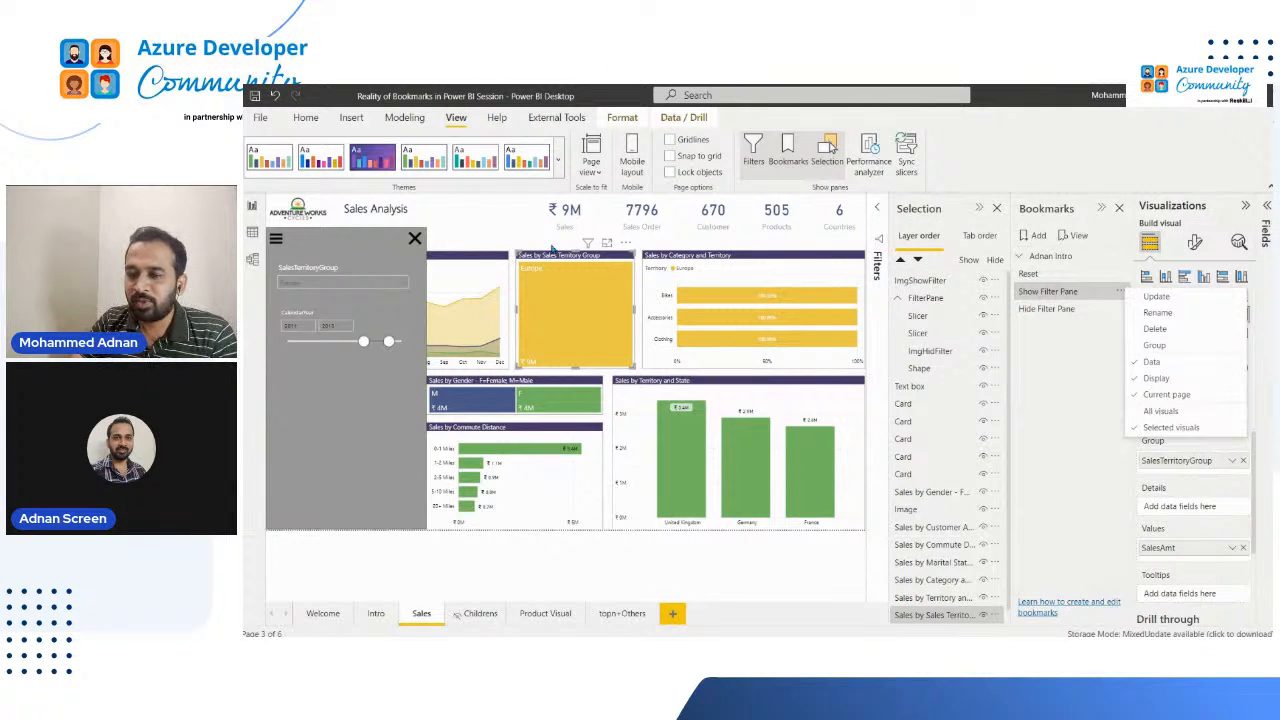
left_click(502, 218)
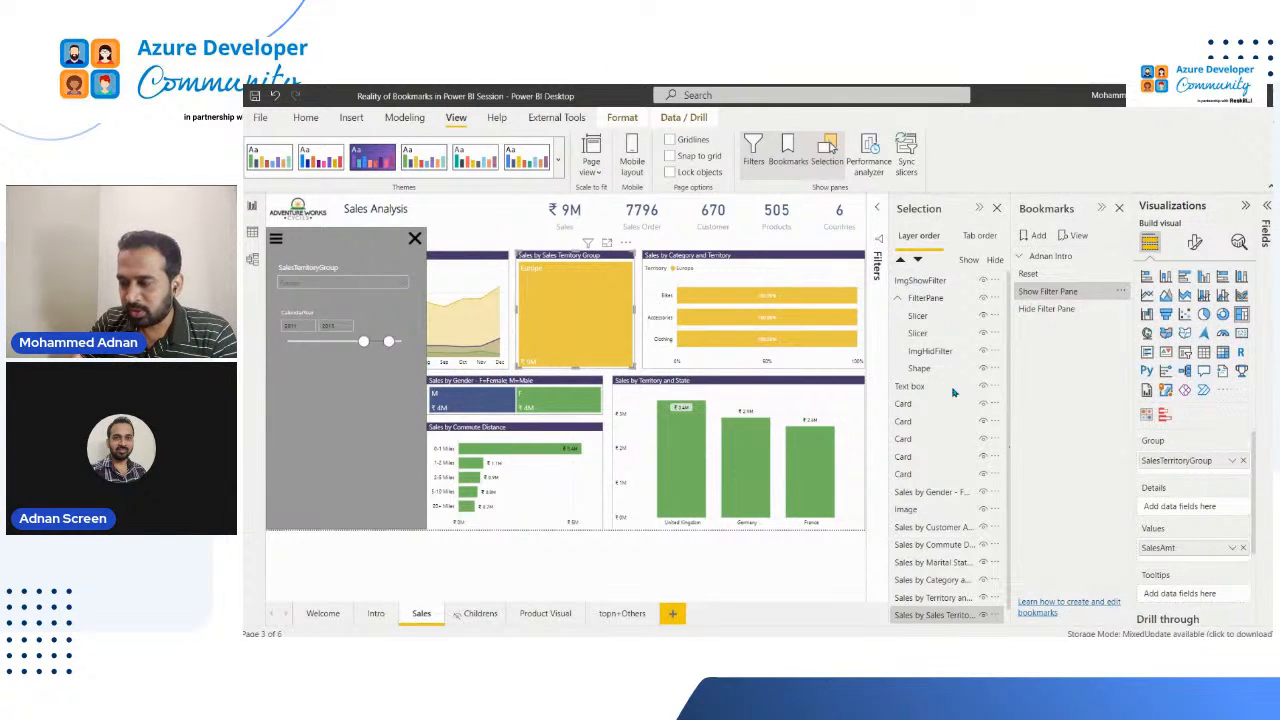
left_click(396, 272)
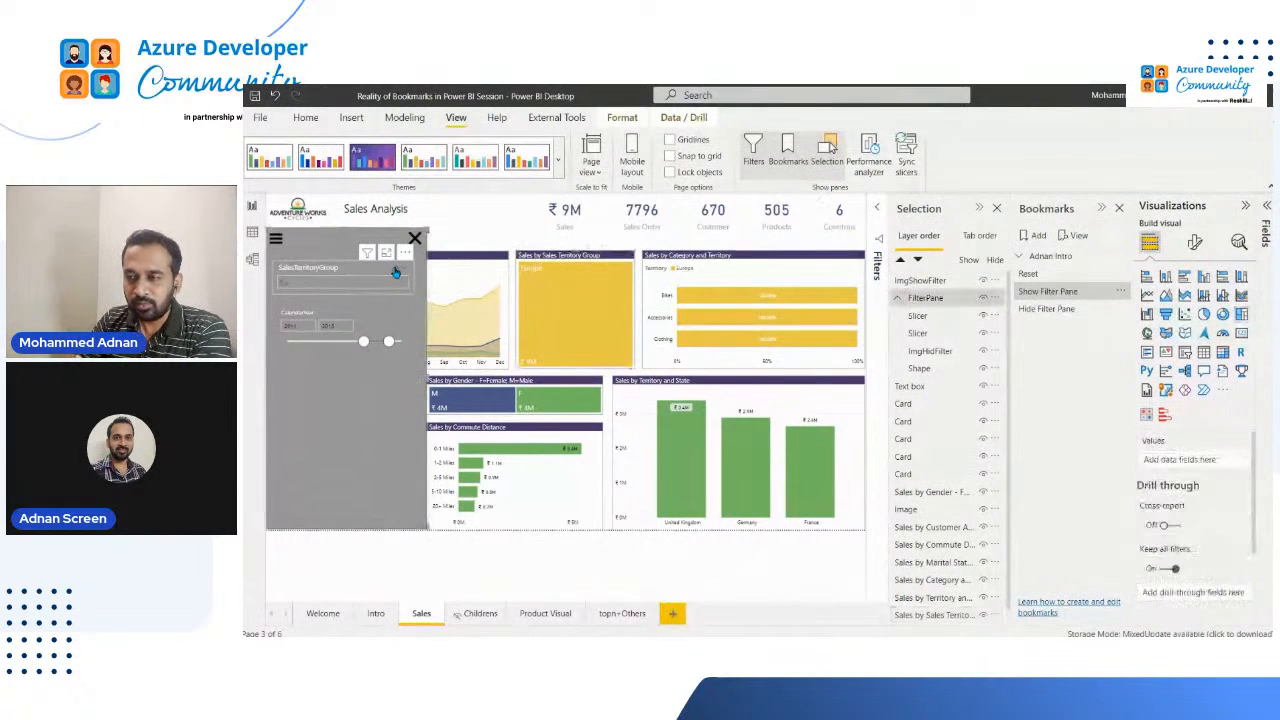
Step: Add a new bookmark of the current Sales page state and name it All Visual
left_click(1030, 237)
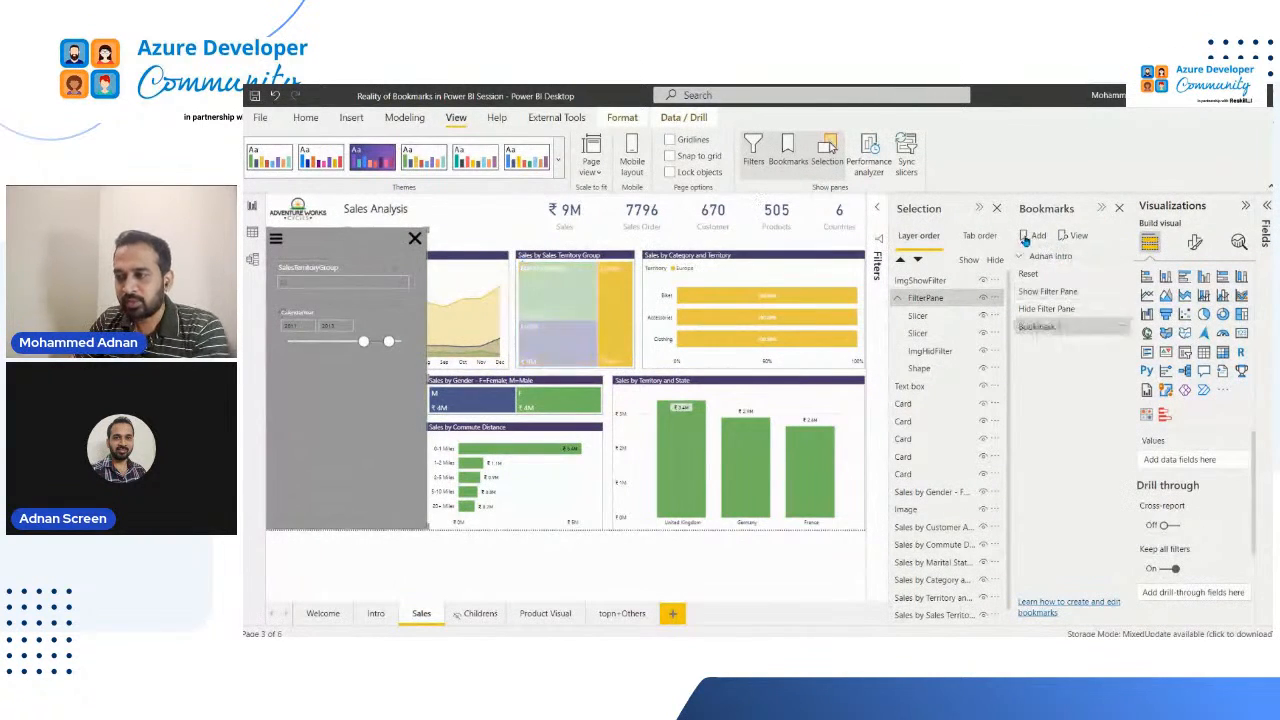
double_click(1052, 327)
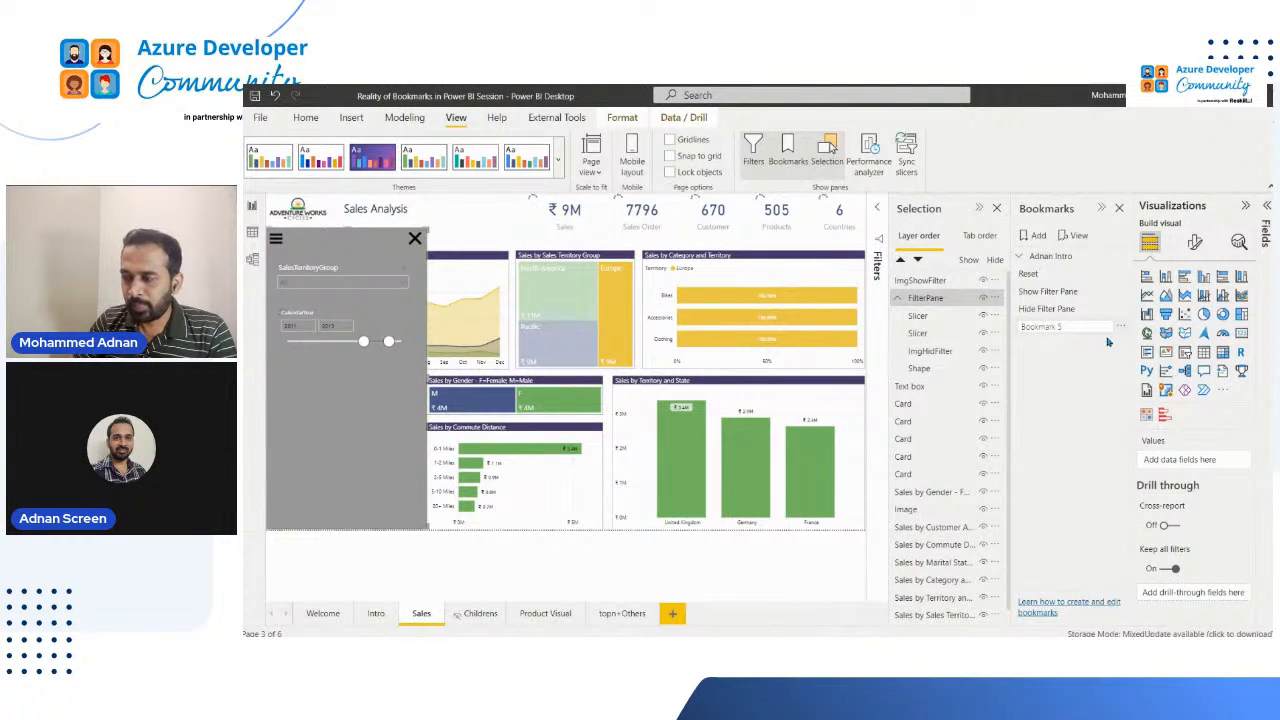
type("All Visual")
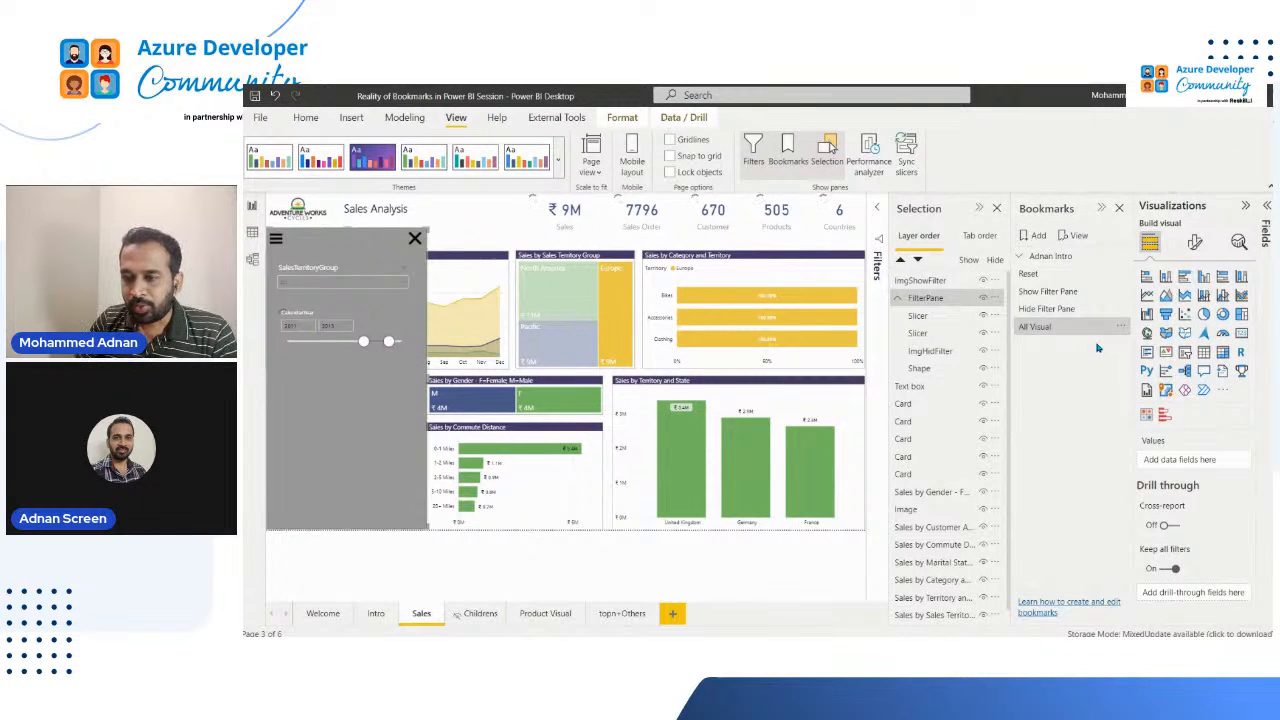
Step: Clear the Europe selection in the sales territory group treemap and check which options the All Visual bookmark captures
left_click(630, 295)
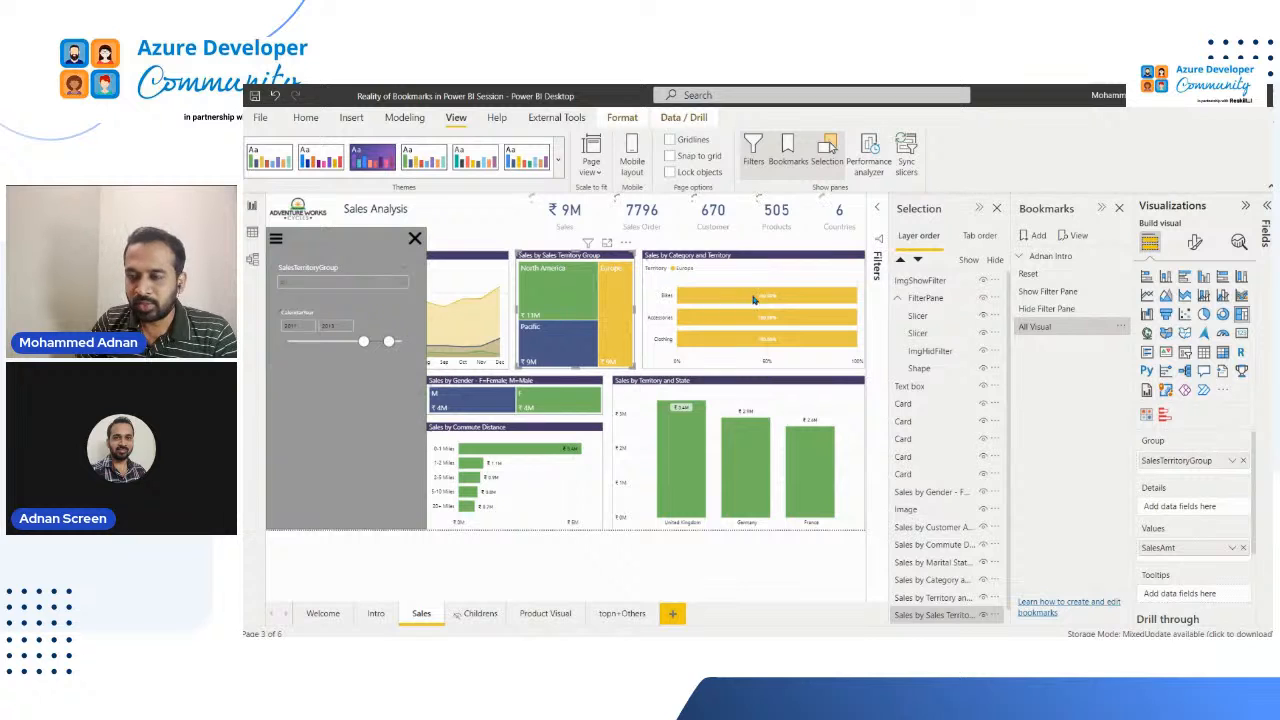
left_click(704, 299)
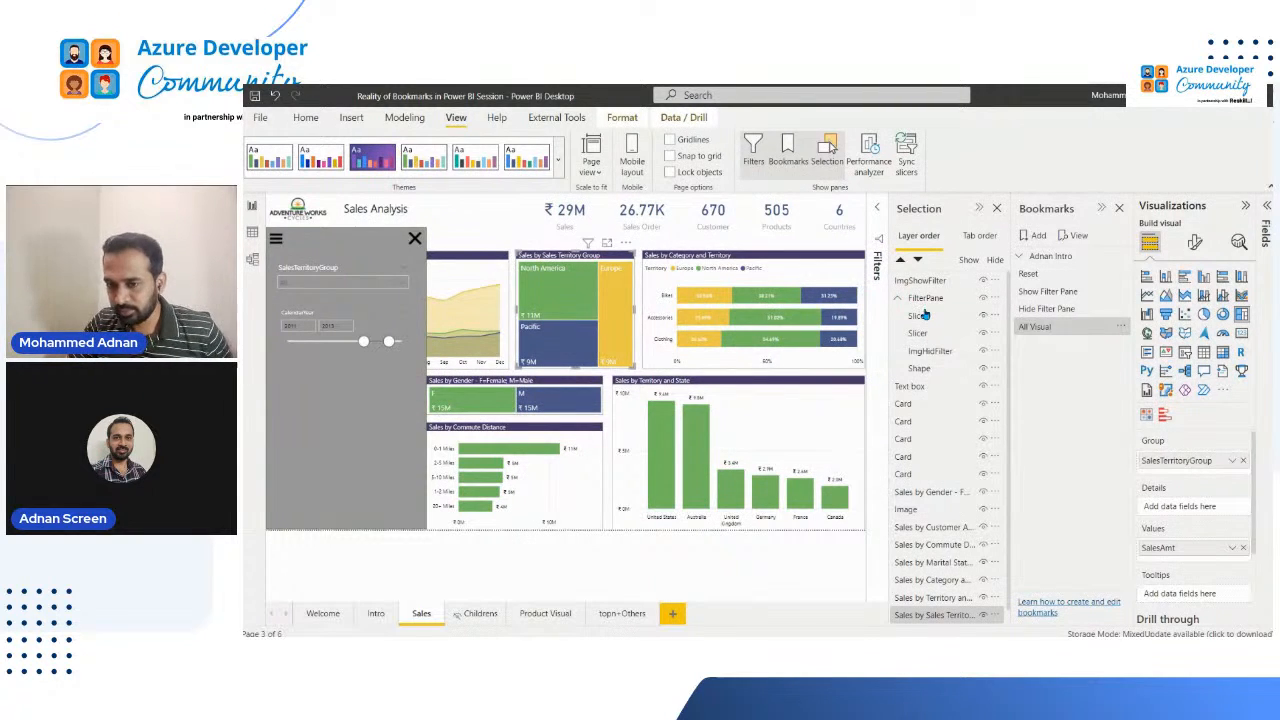
left_click(1122, 327)
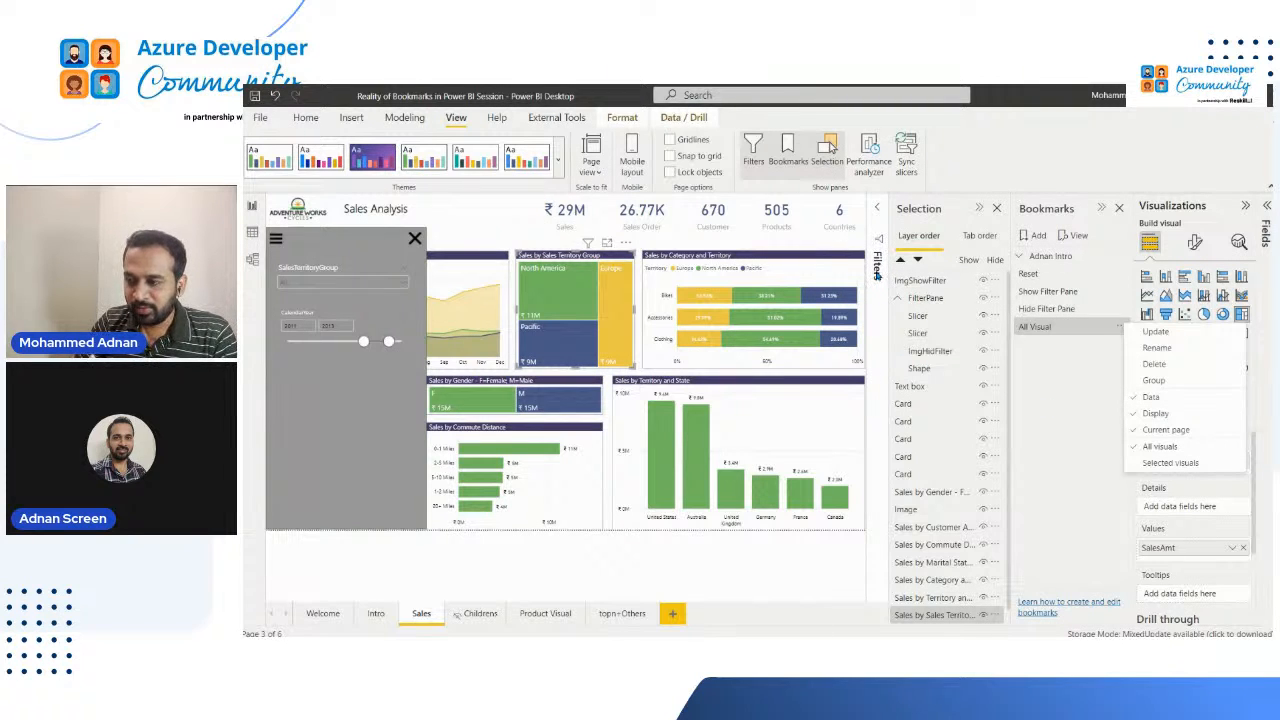
Step: Set the Sales page's SalesTerritoryGroup page-level filter to Europe
left_click(877, 266)
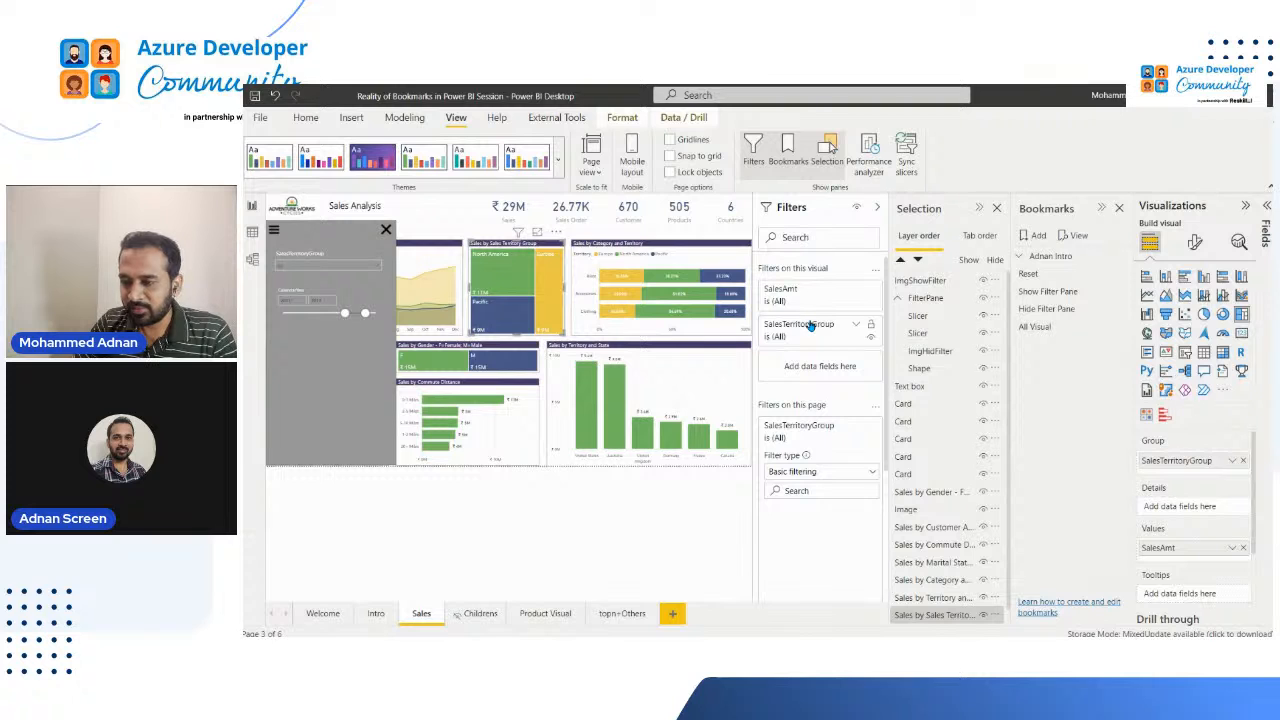
left_click(830, 330)
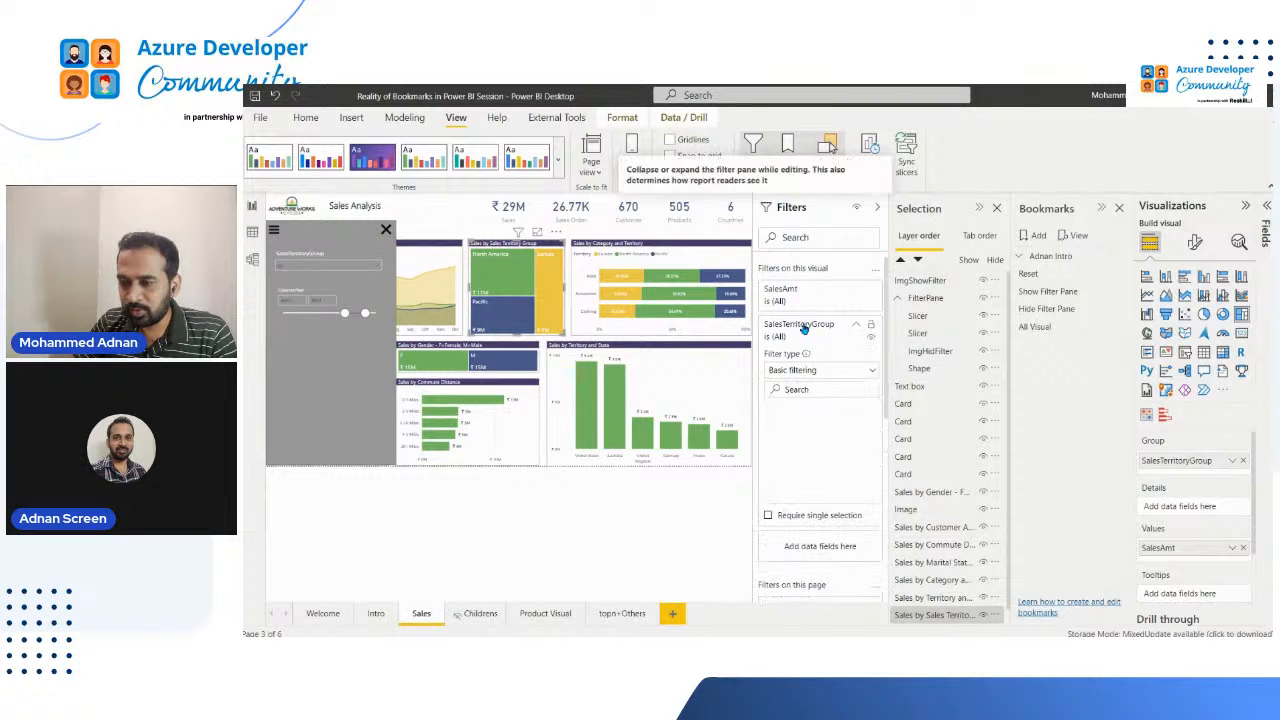
left_click(438, 212)
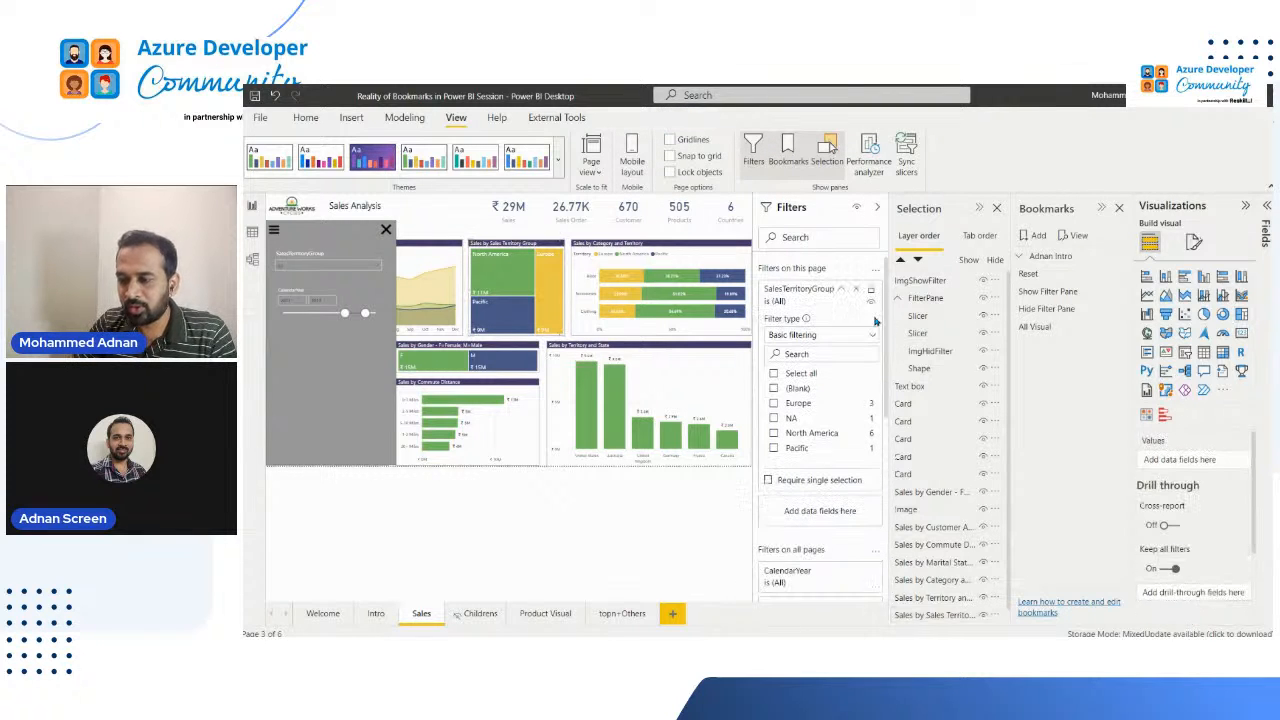
left_click(804, 405)
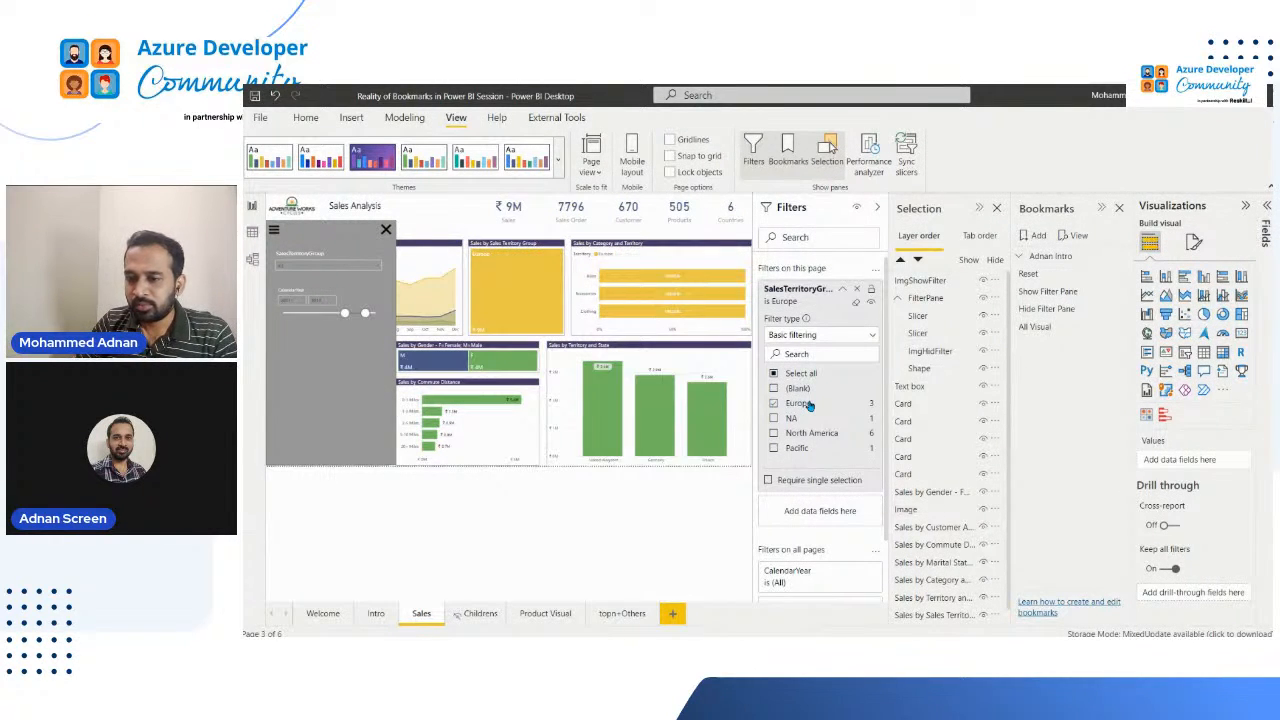
mouse_move(699, 442)
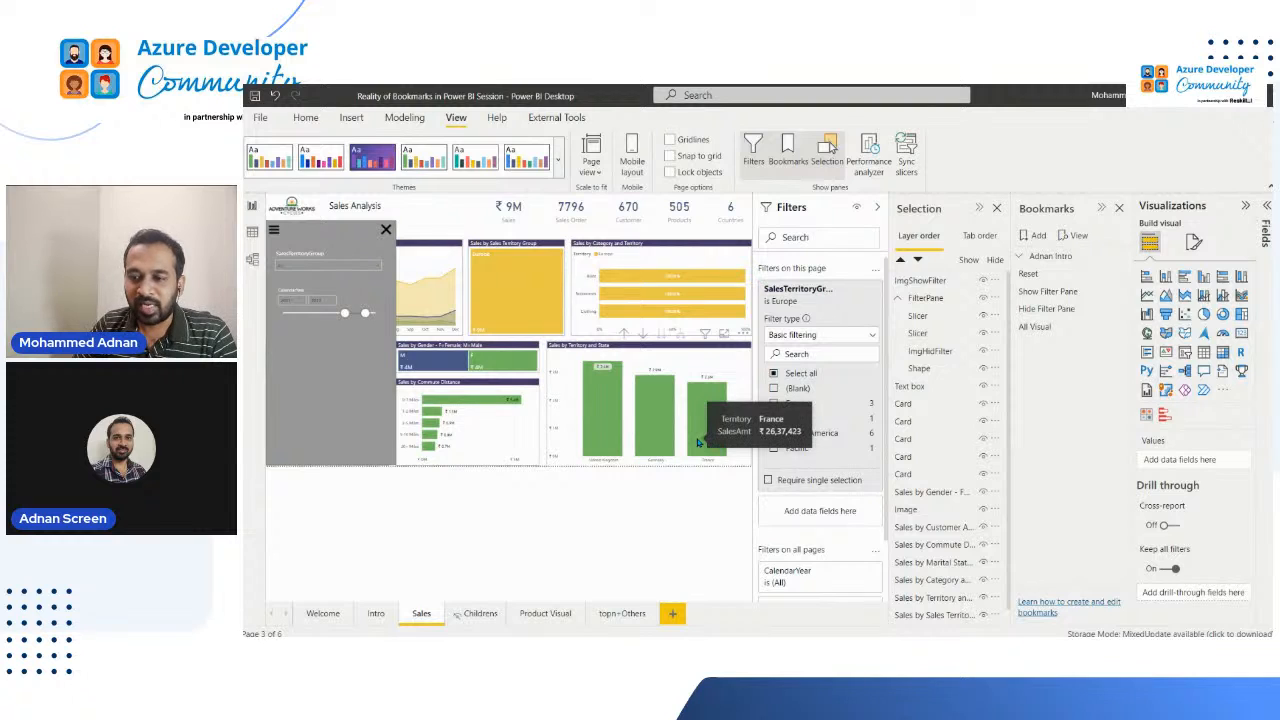
Step: Update the All Visual bookmark with the current page filter state
left_click(1122, 327)
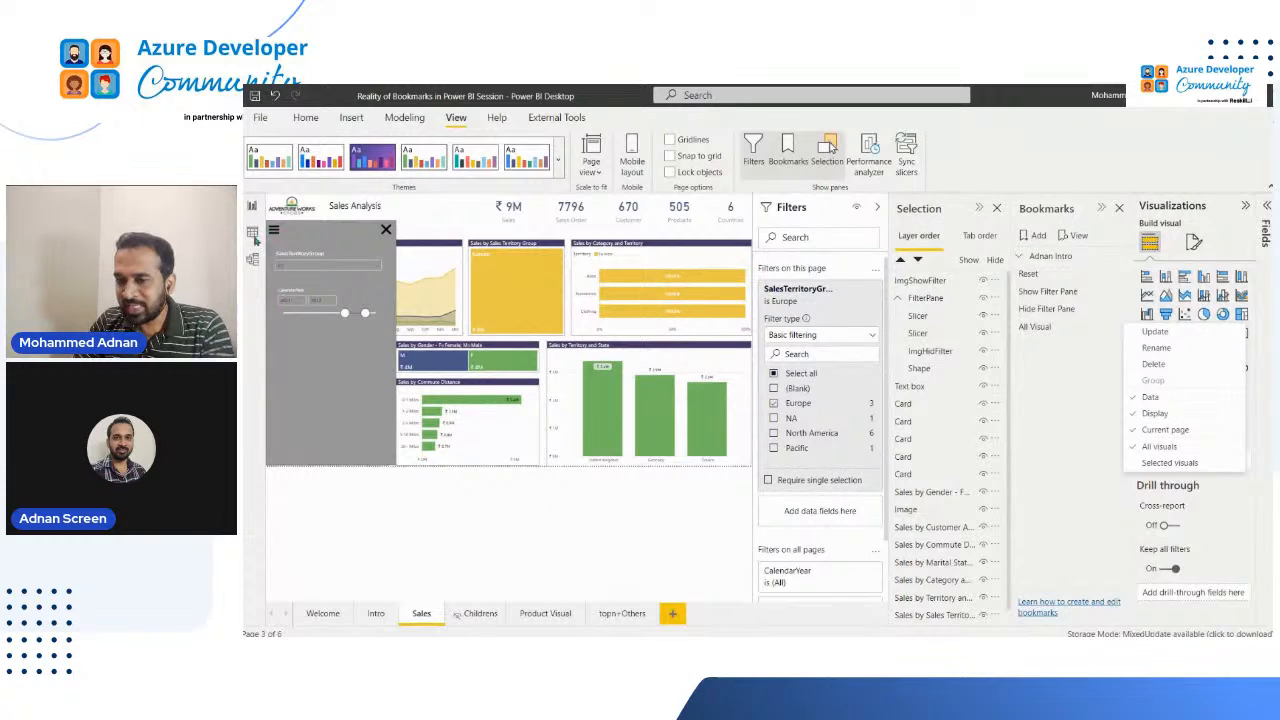
left_click(1177, 334)
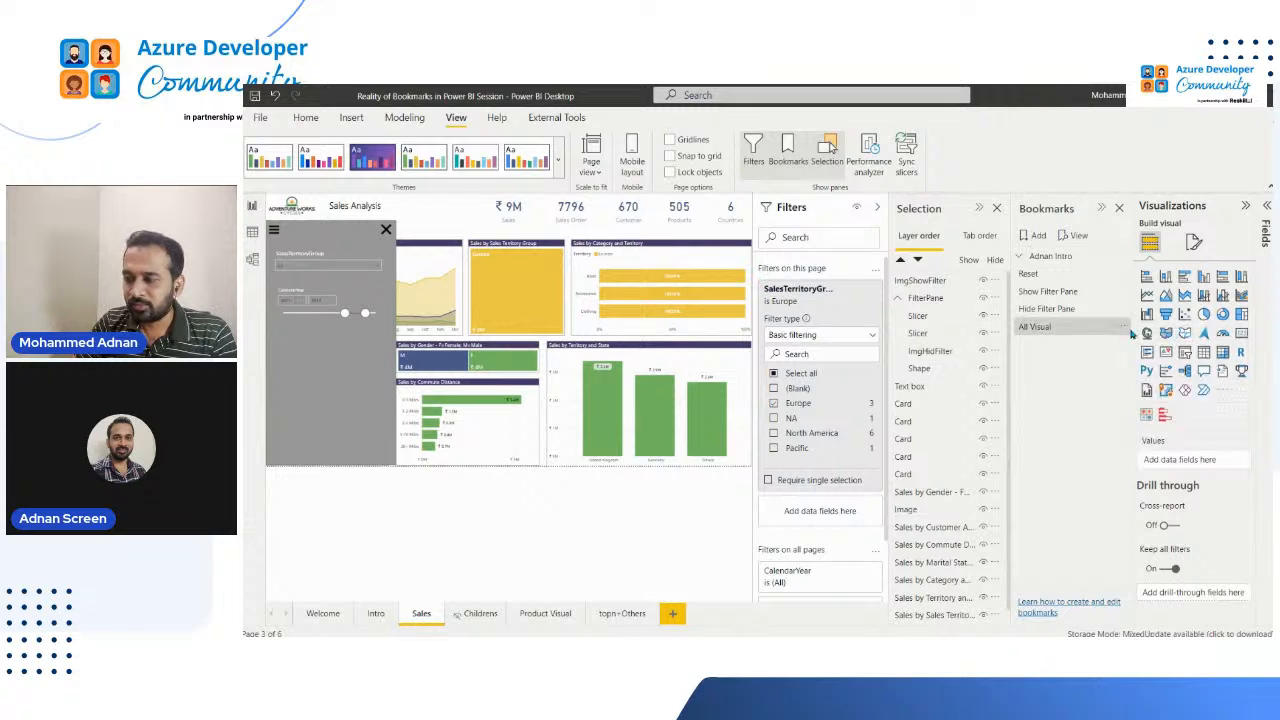
left_click(1123, 329)
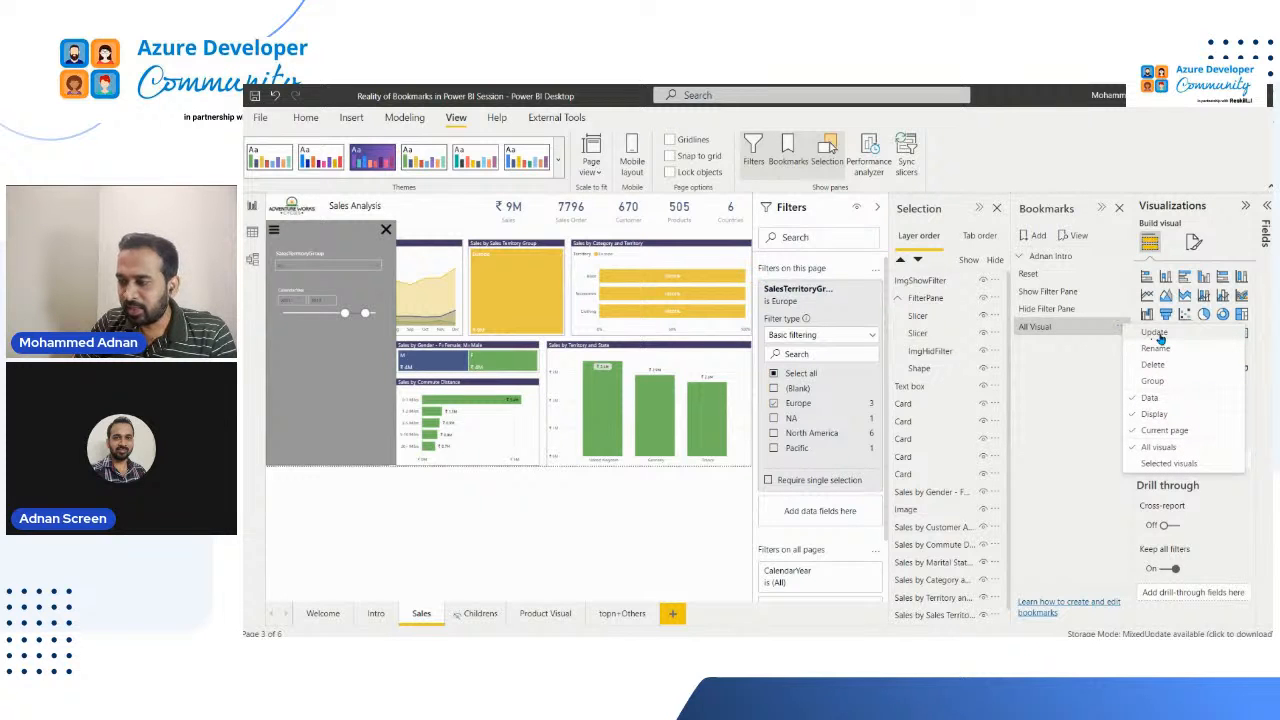
left_click(1159, 339)
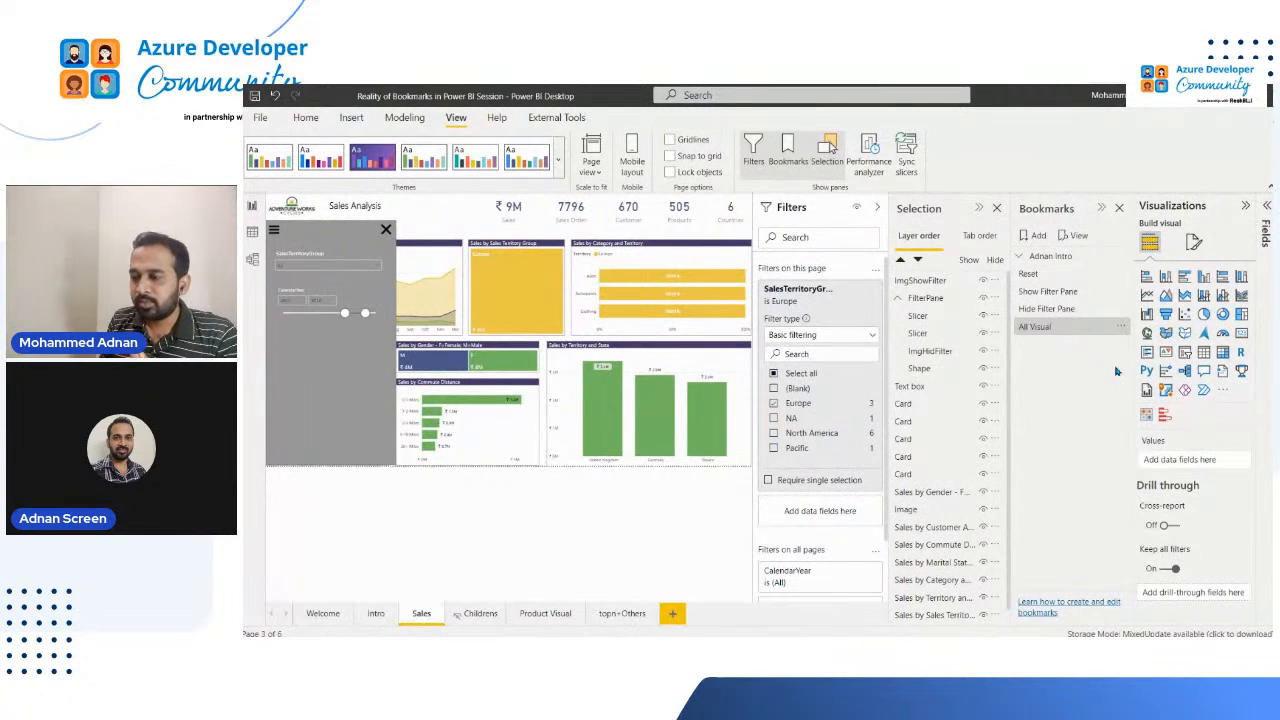
Step: Apply the All Visual, Hide Filter Pane and Show Filter Pane bookmarks in turn to compare their effect, ending on All Visual
left_click(1057, 326)
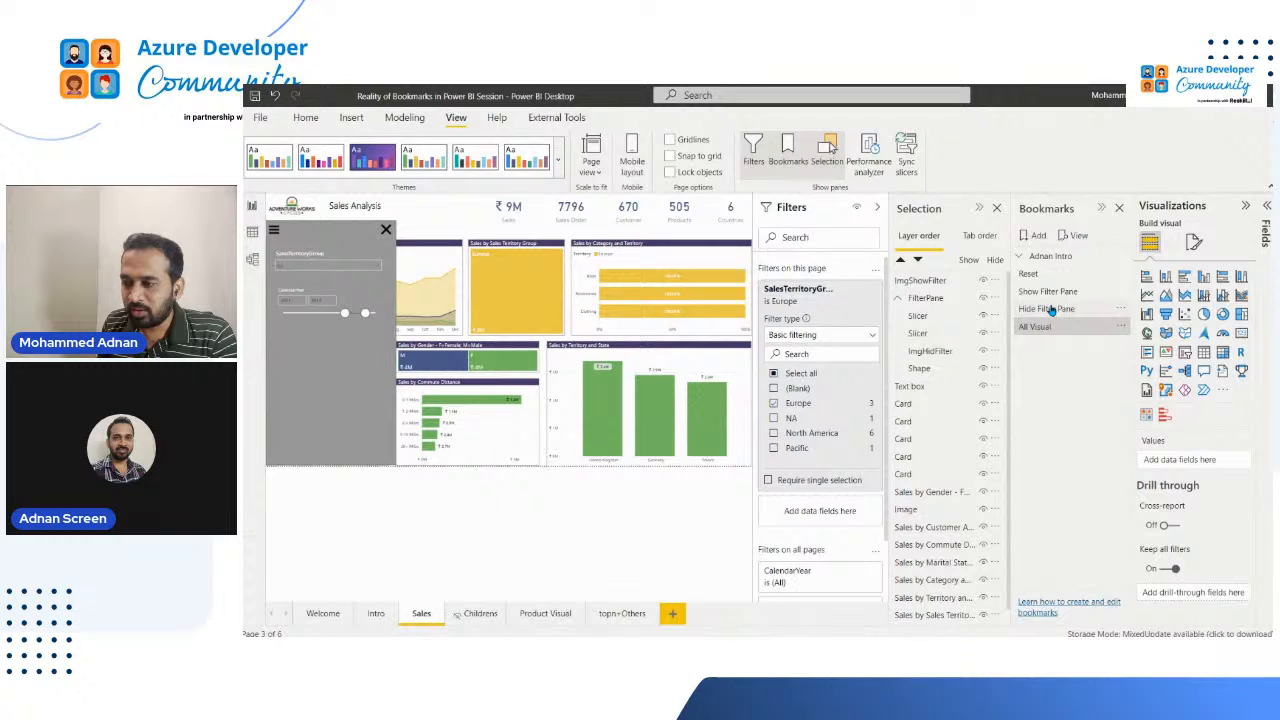
left_click(1051, 309)
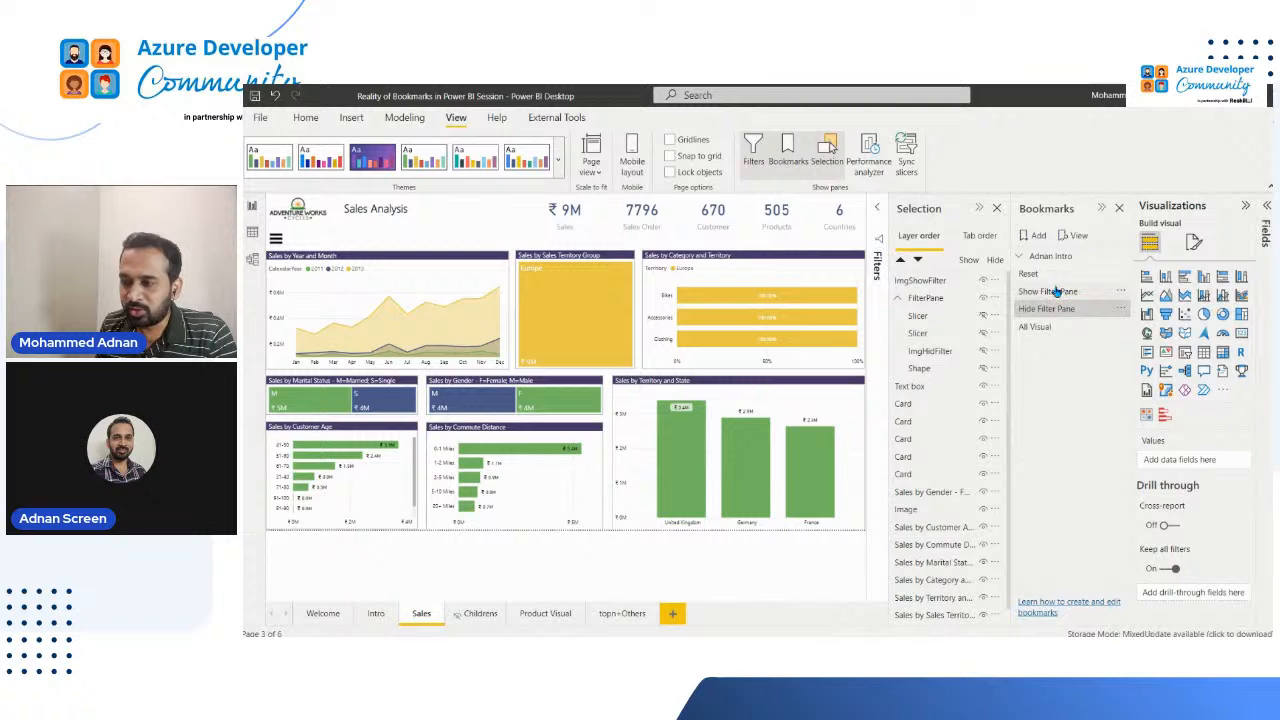
left_click(1055, 291)
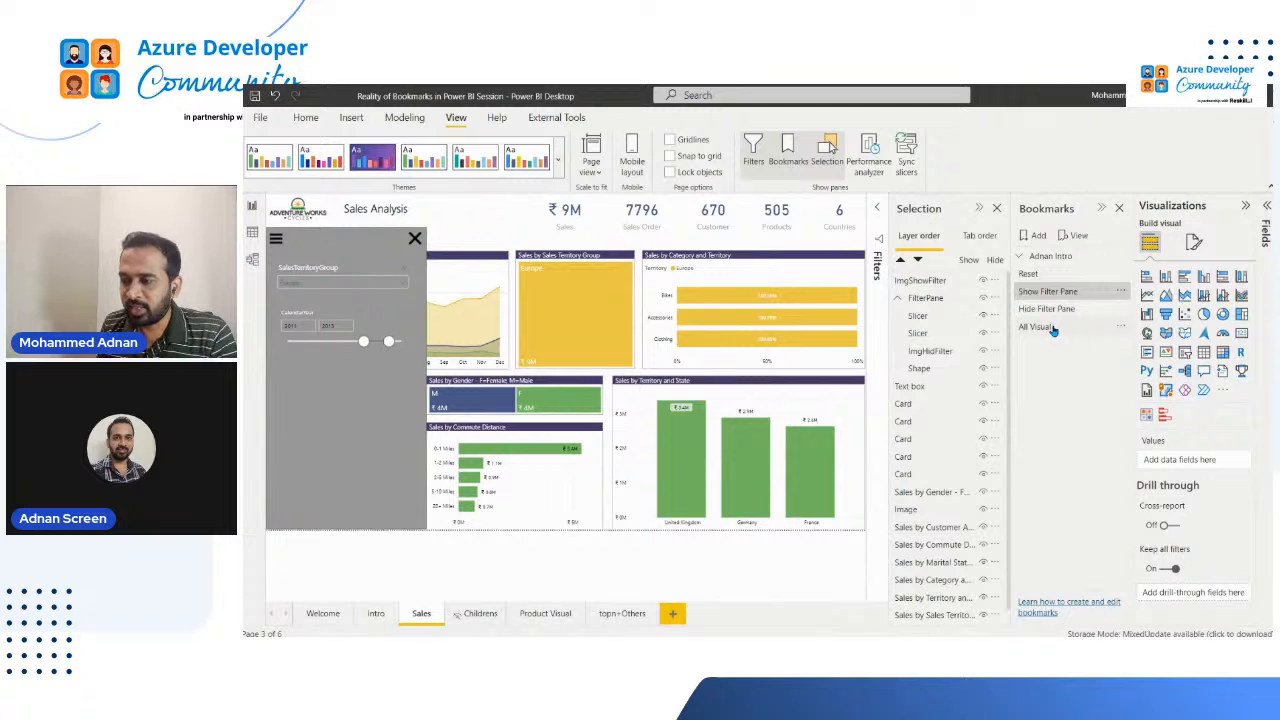
left_click(1022, 326)
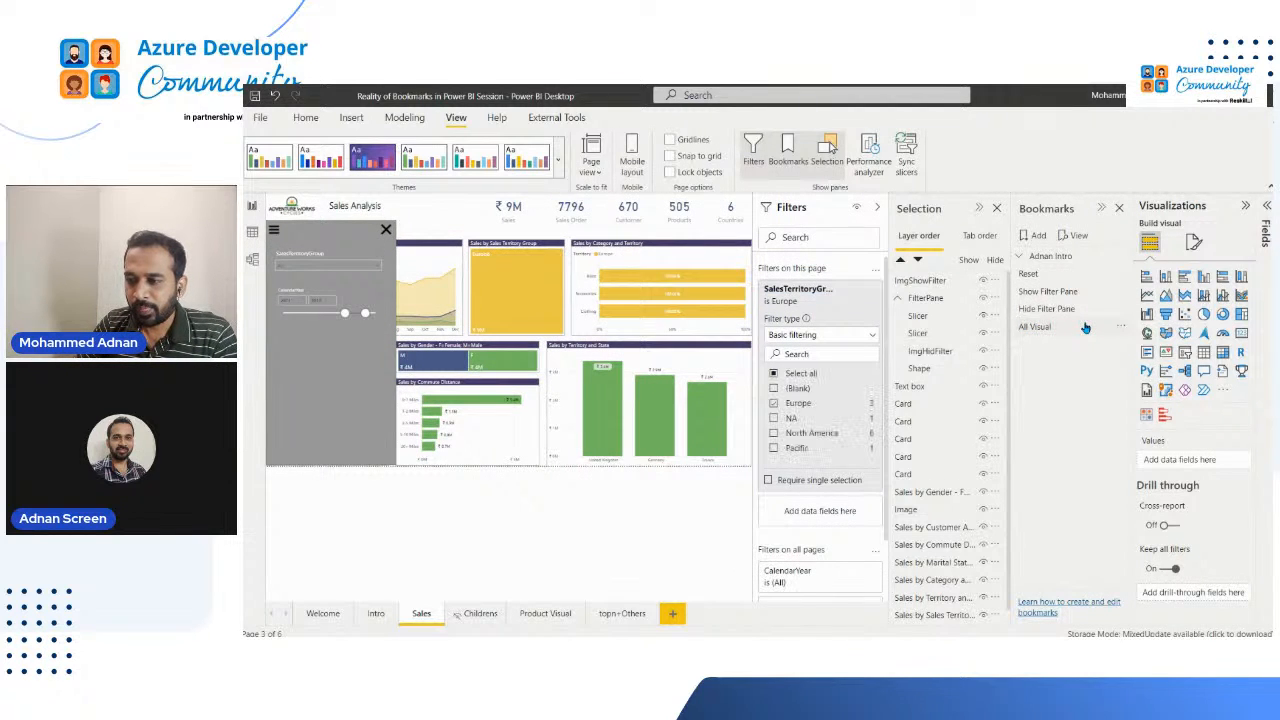
Step: Switch the Sales page's SalesTerritoryGroup filter to North America only and update the All Visual bookmark with that state
left_click(810, 437)
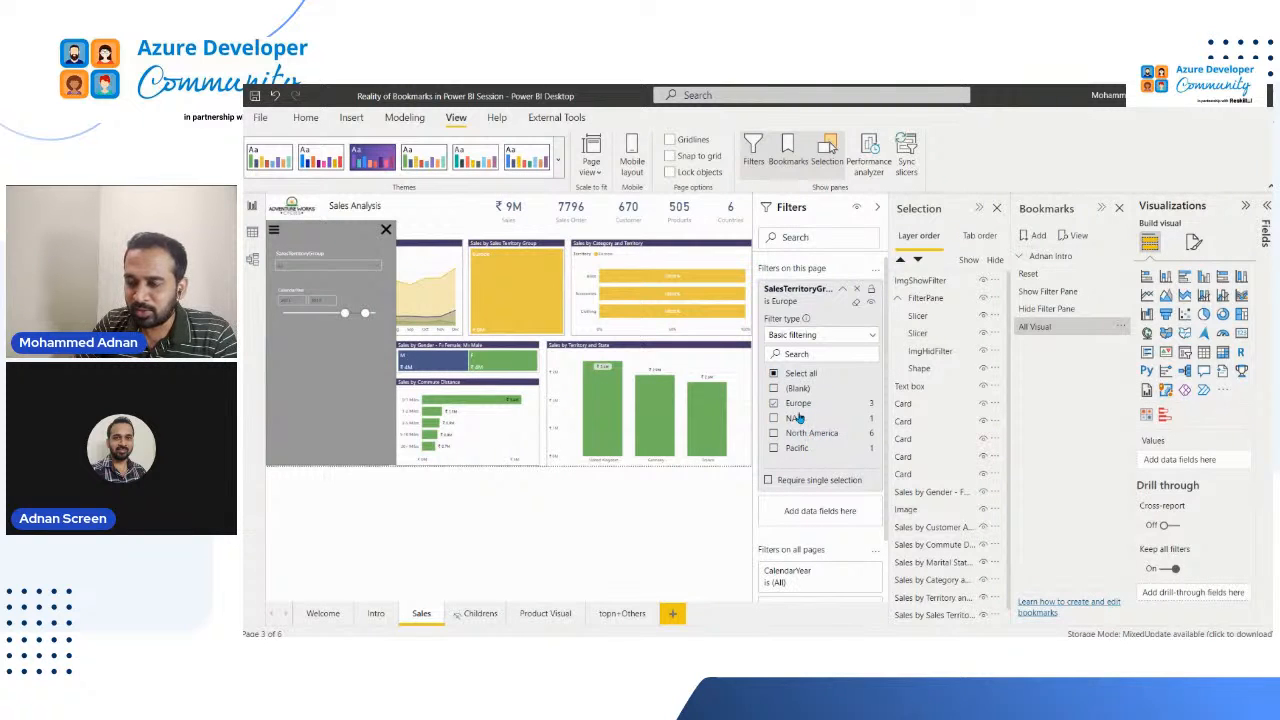
left_click(774, 403)
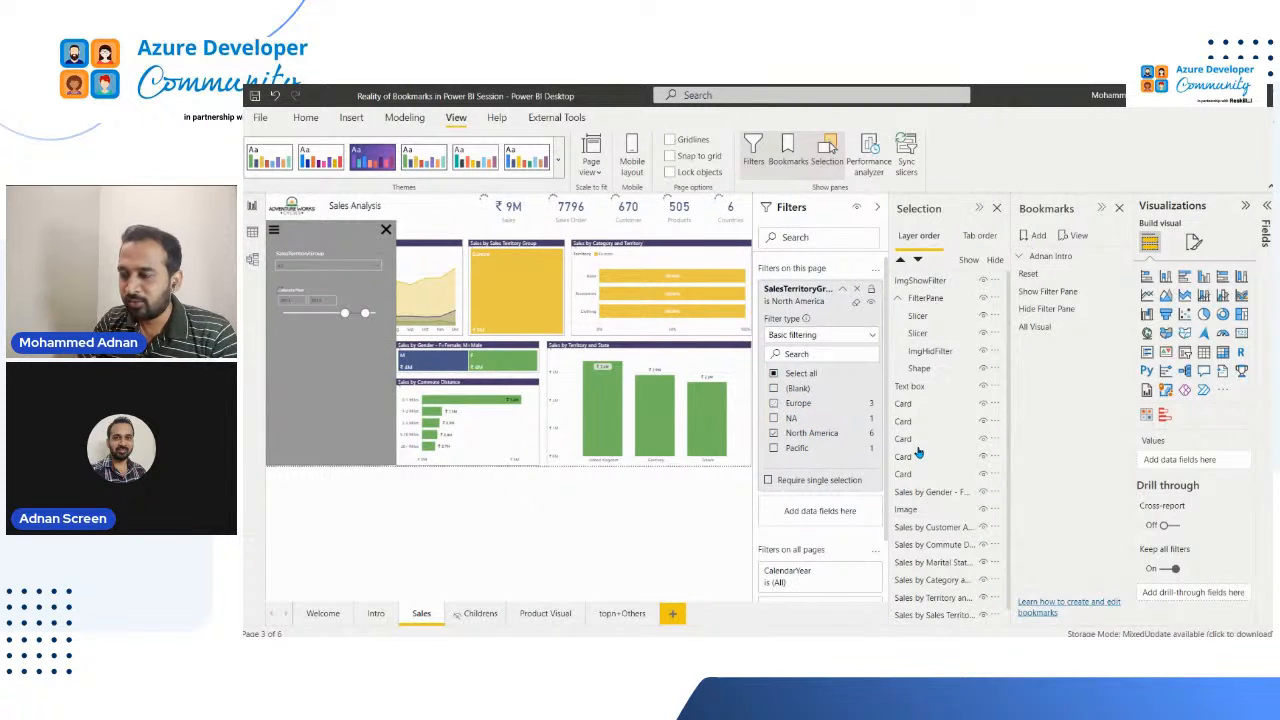
left_click(1120, 329)
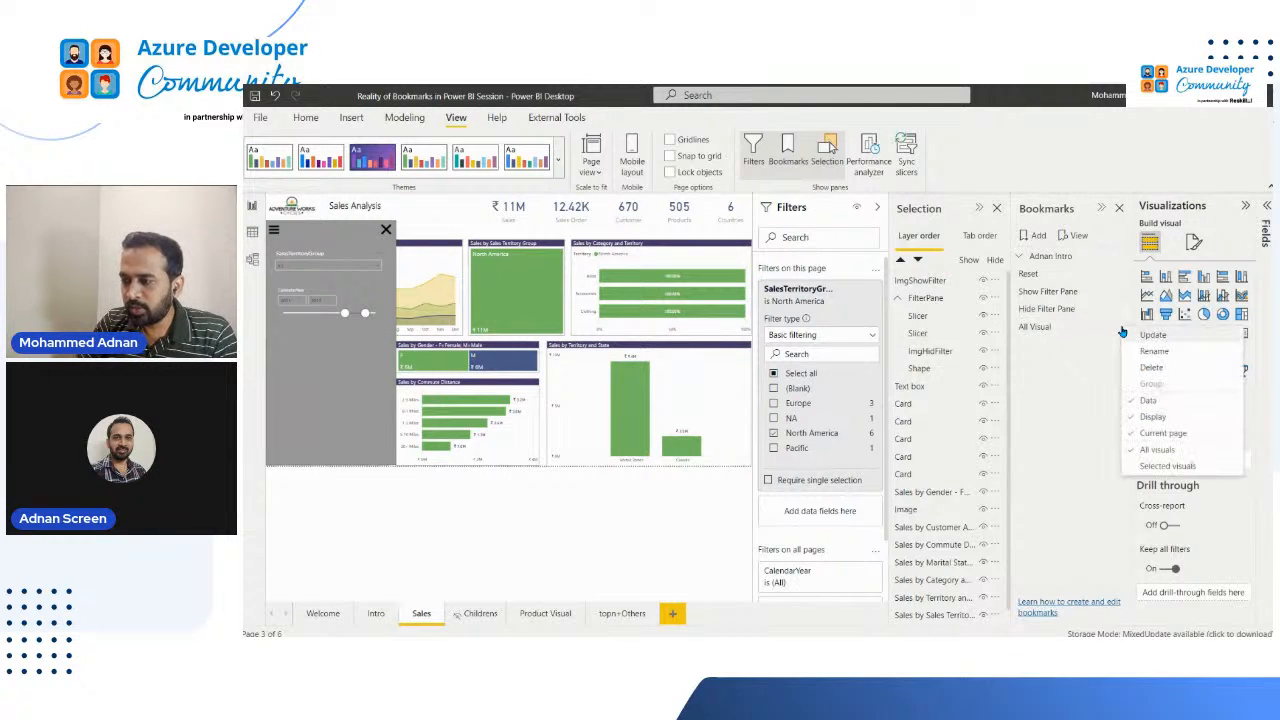
left_click(1145, 337)
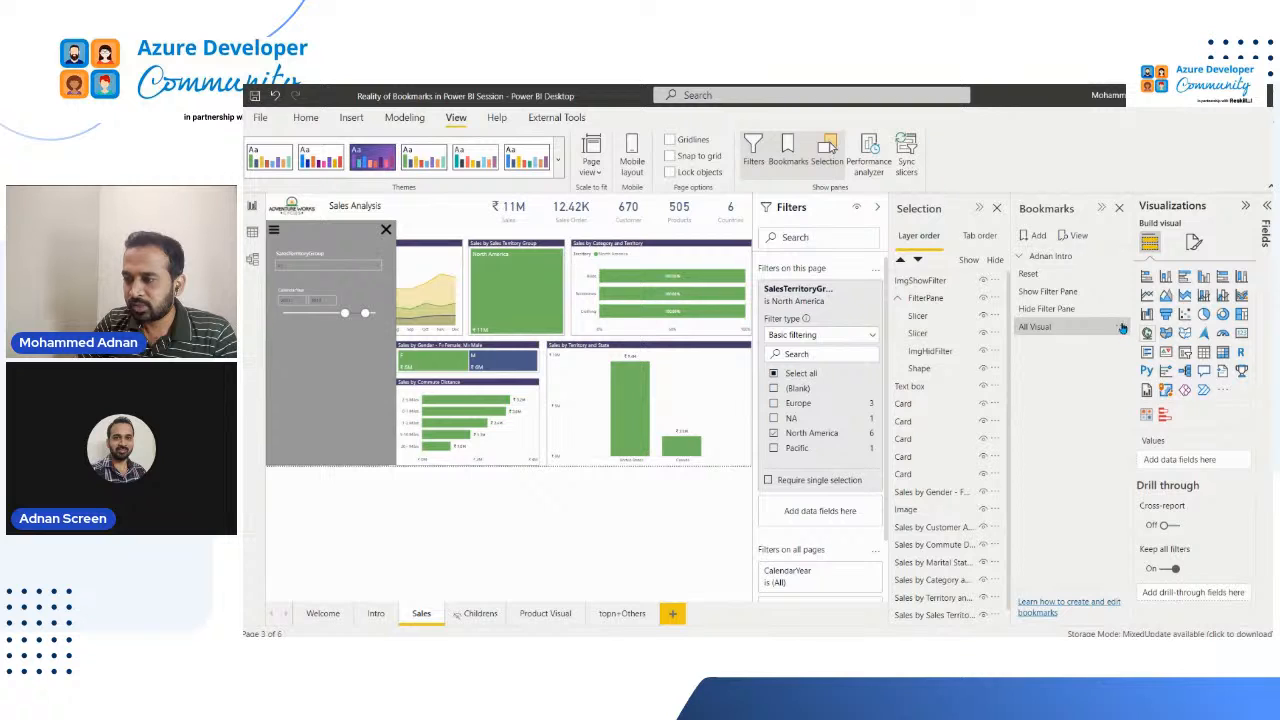
left_click(1122, 328)
left_click(1150, 340)
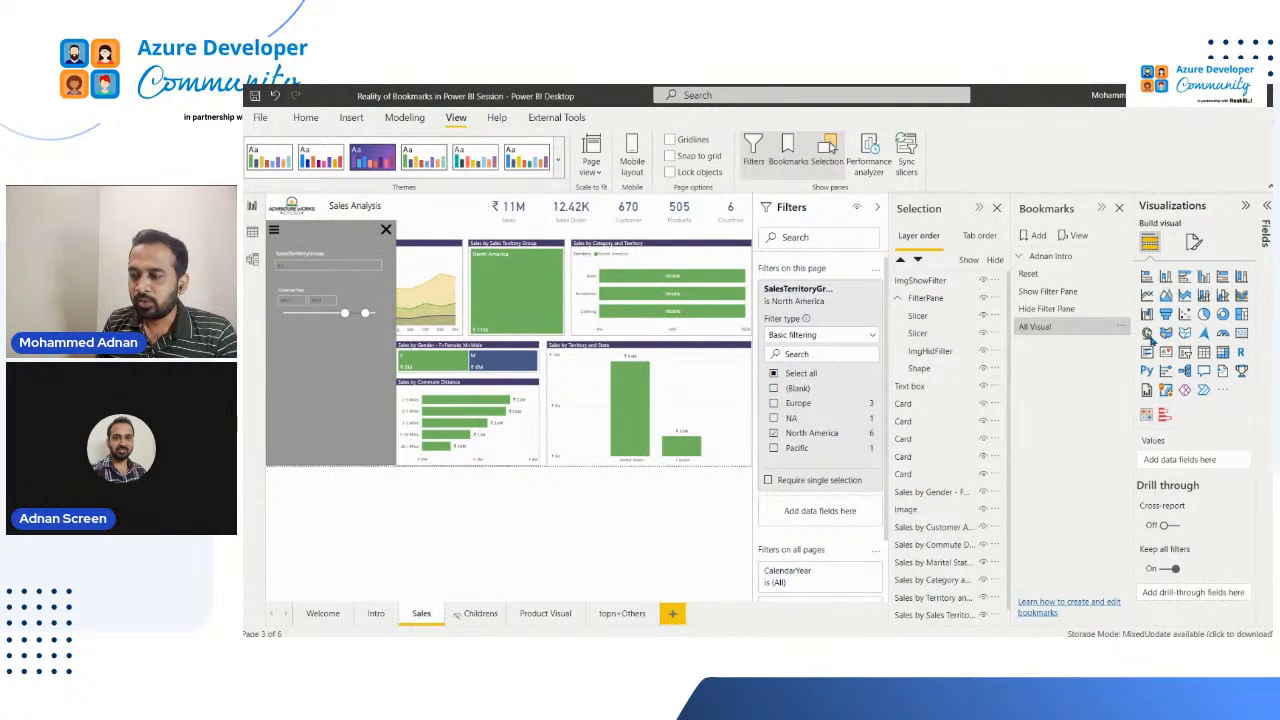
Step: Apply the Show Filter Pane, Hide Filter Pane and All Visual bookmarks, examining the page-level filter and visuals after each
left_click(1048, 291)
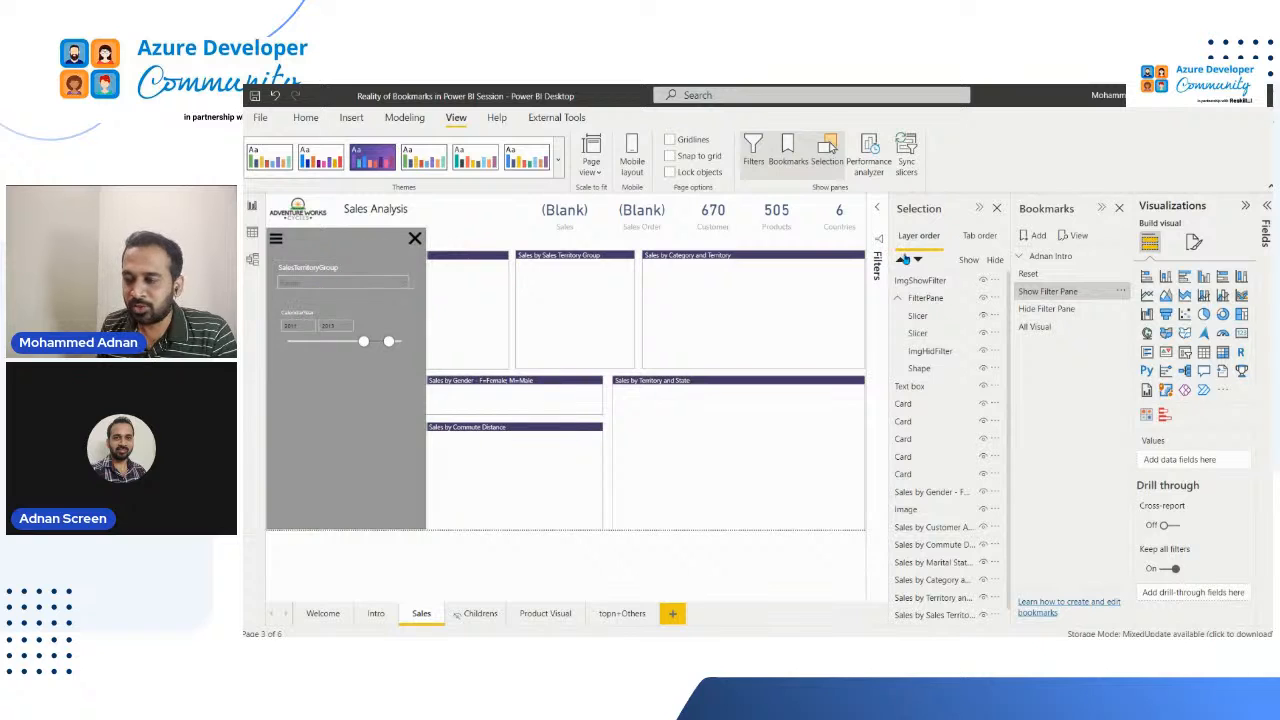
left_click(877, 268)
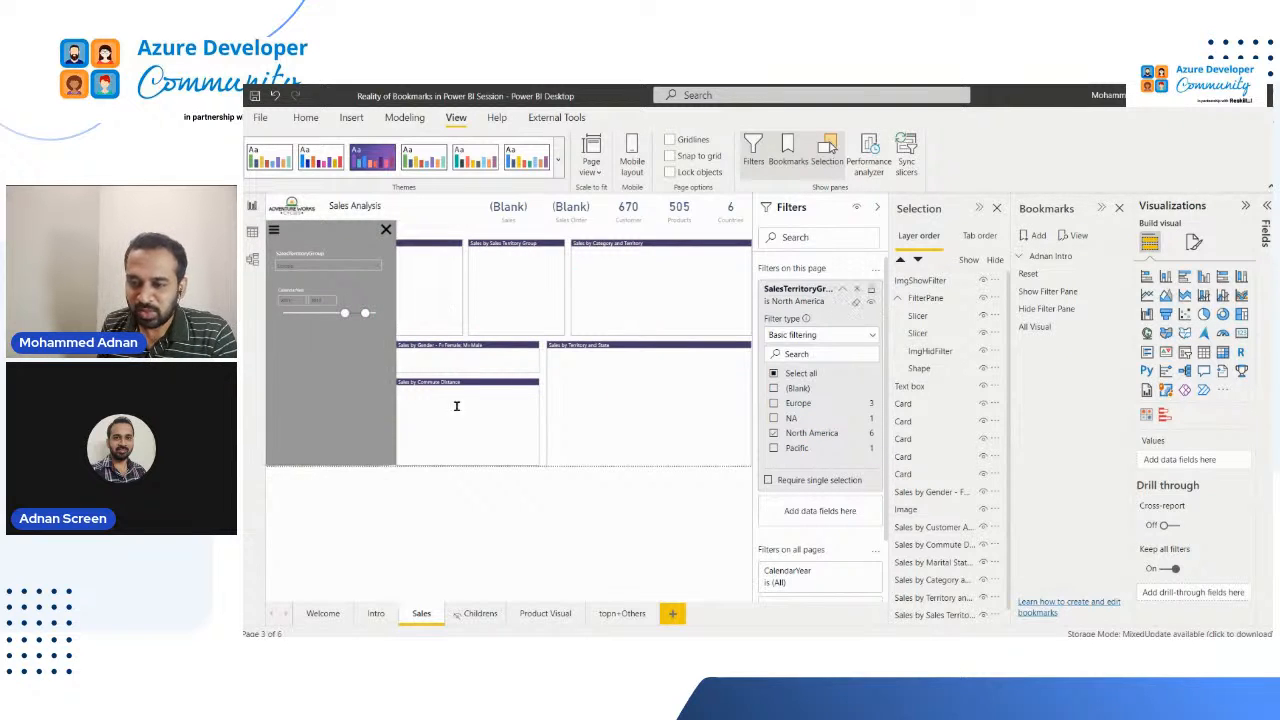
left_click(1062, 312)
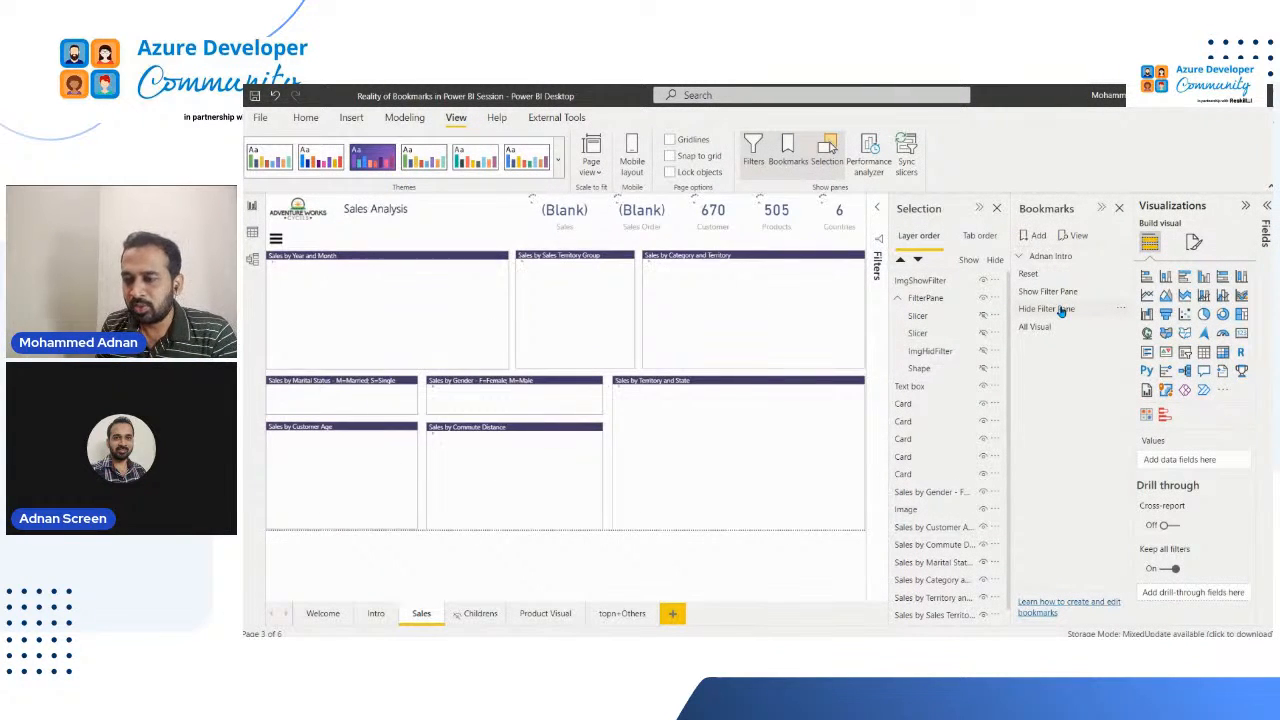
left_click(864, 287)
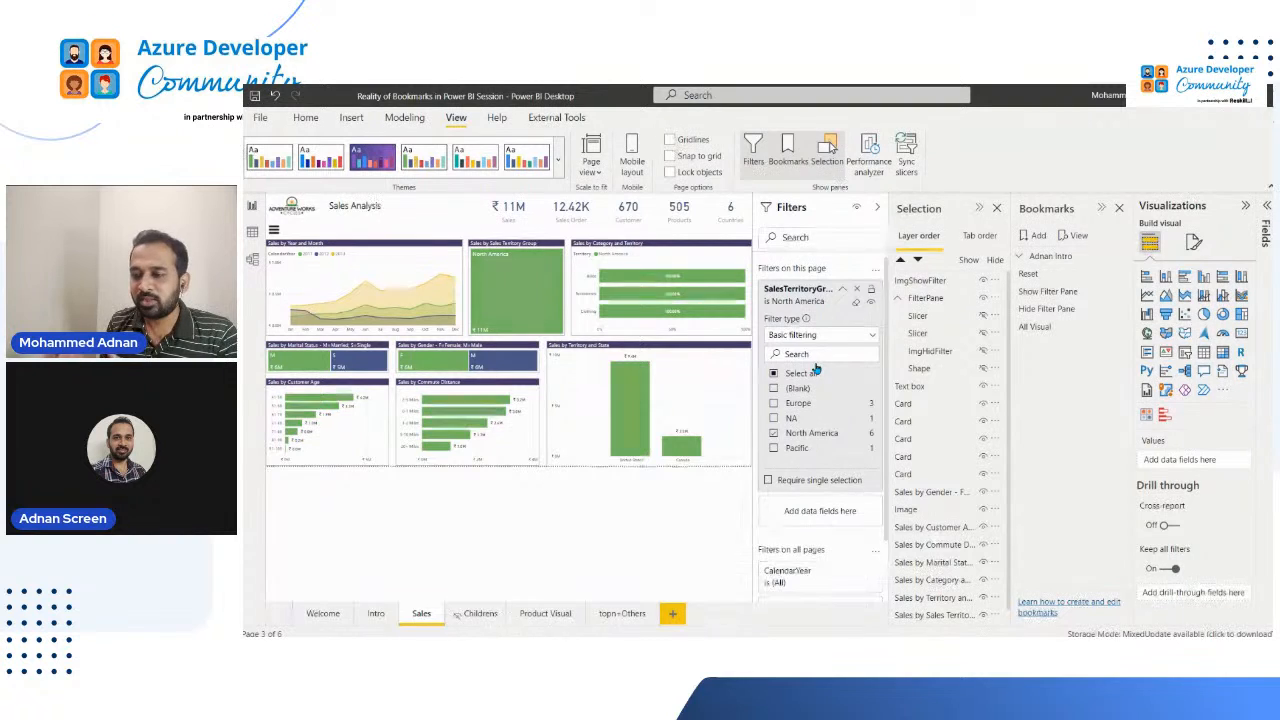
left_click(1046, 329)
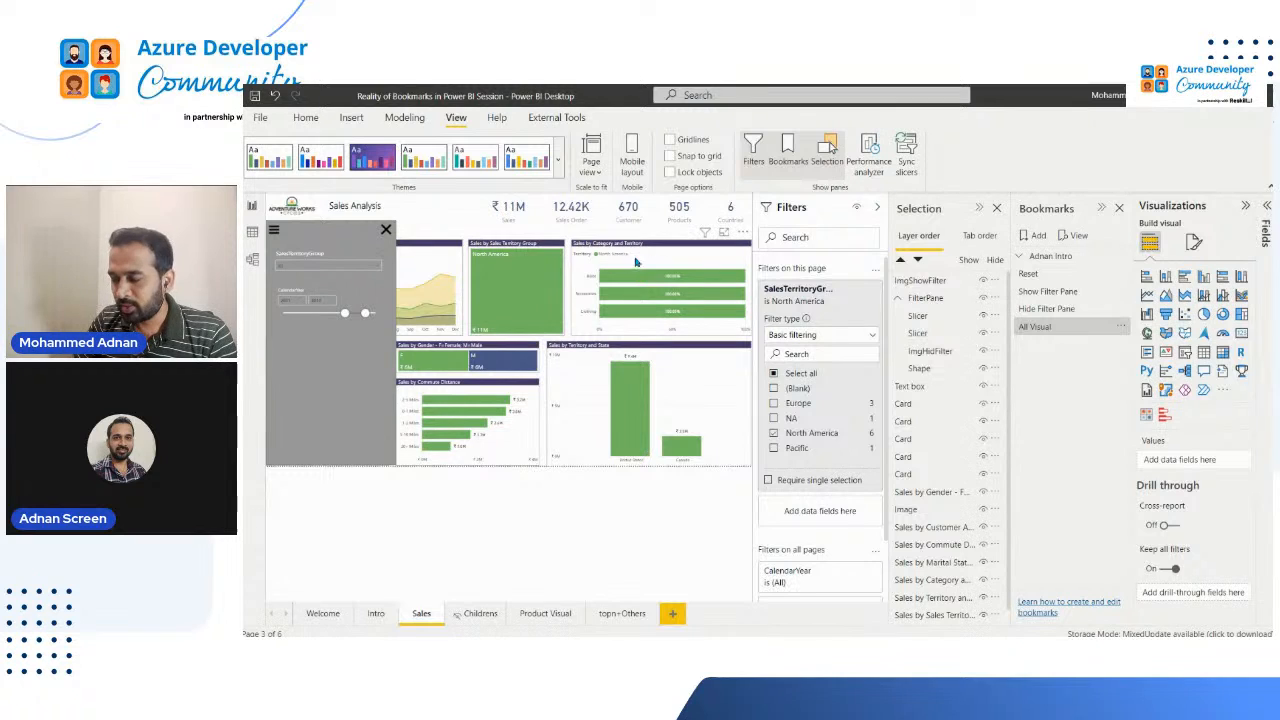
Step: Check which options the Hide Filter Pane bookmark captures
left_click(1122, 325)
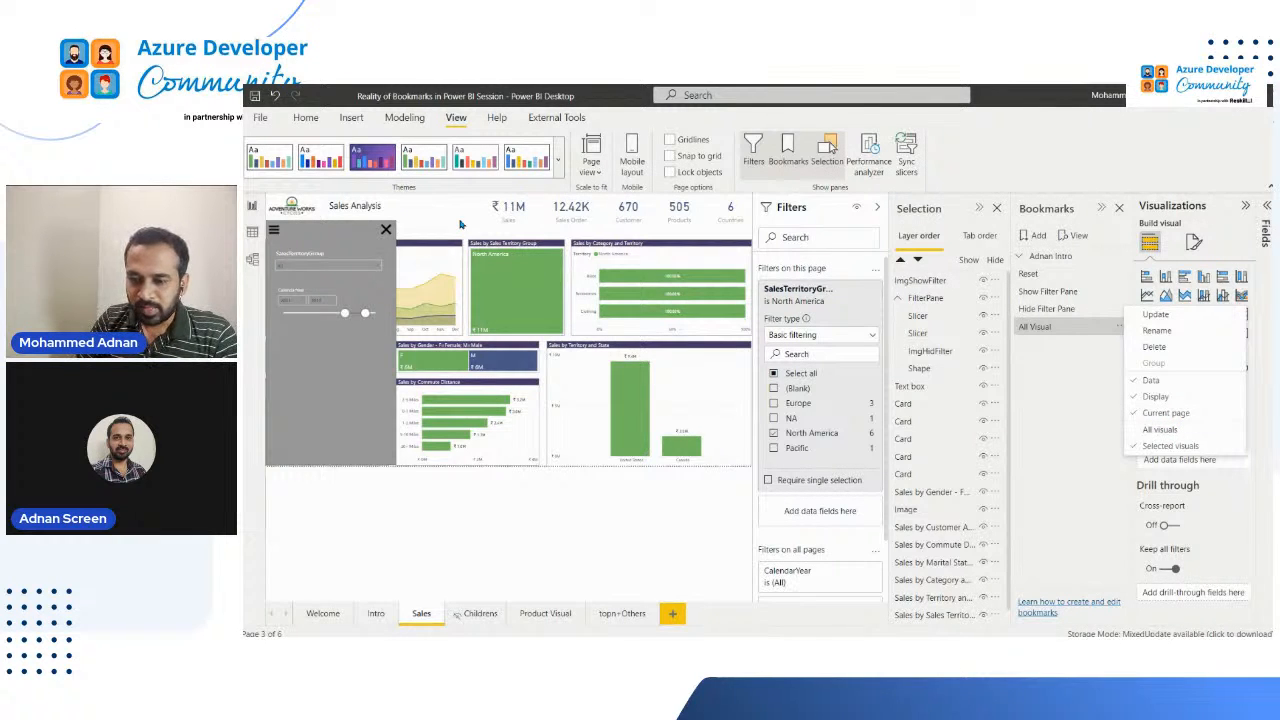
left_click(429, 600)
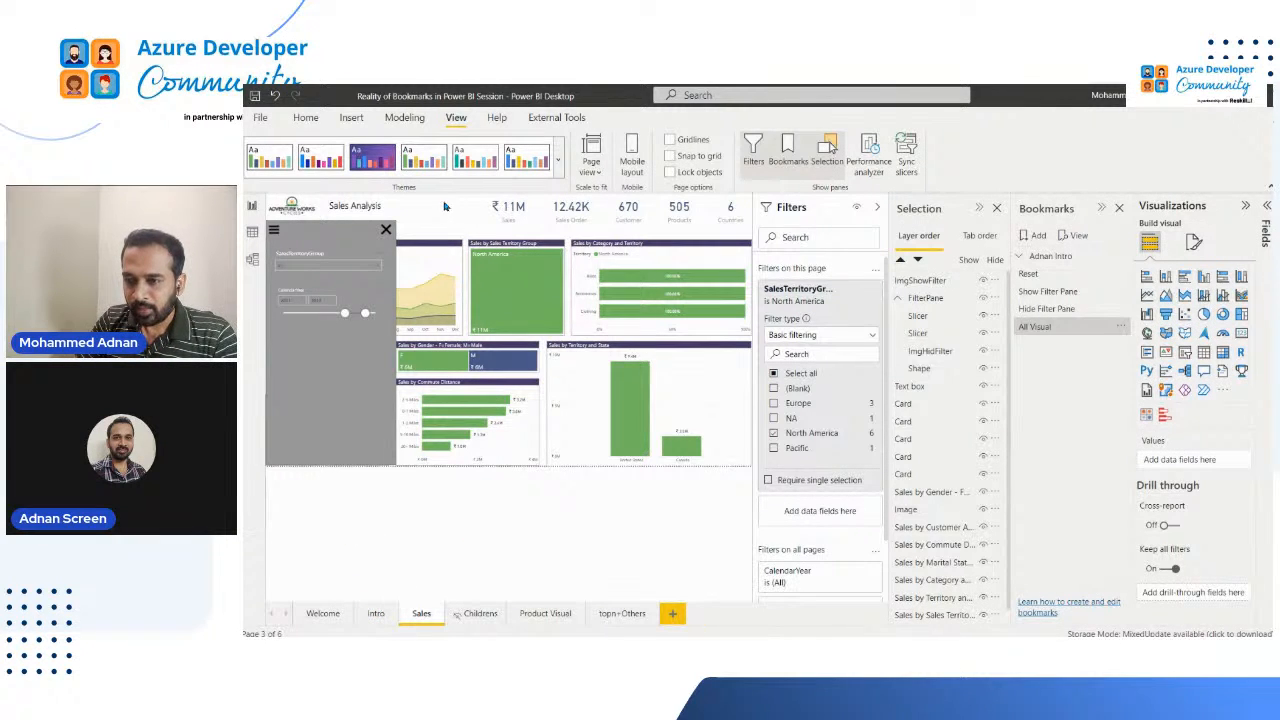
left_click(1125, 311)
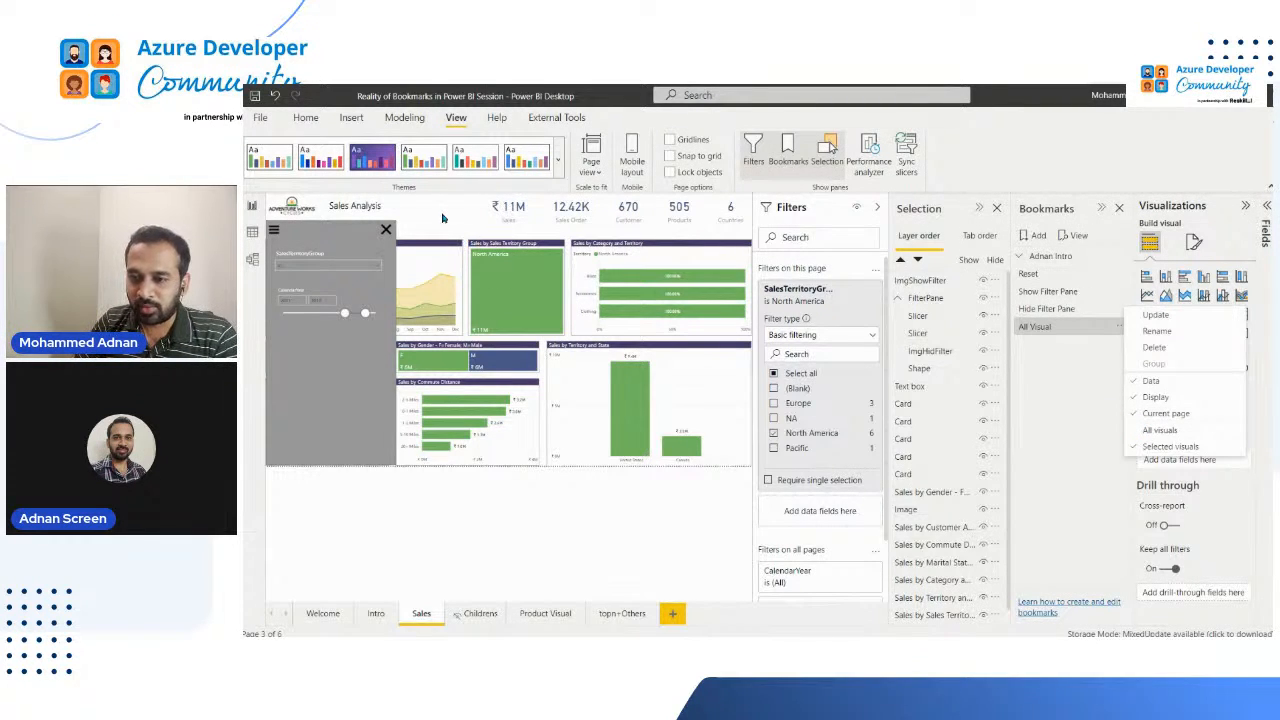
left_click(437, 622)
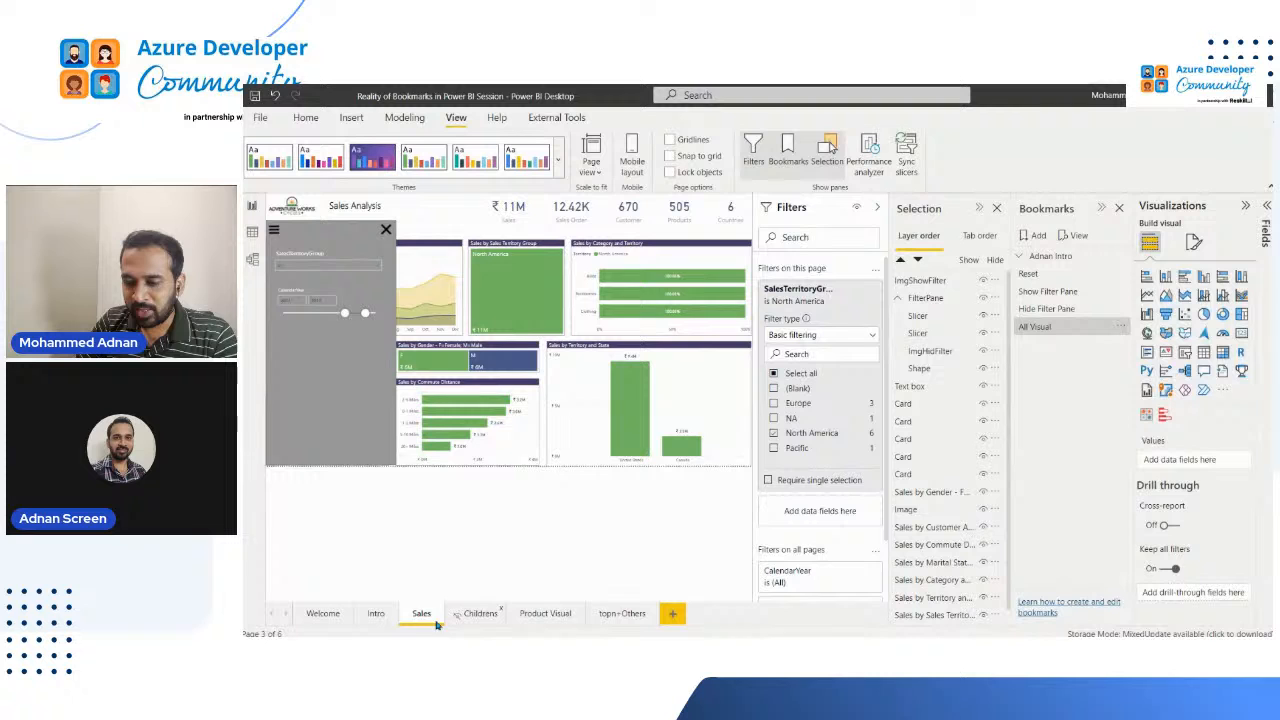
Step: Go to the Welcome page and check which options the All Visual bookmark captures
left_click(323, 614)
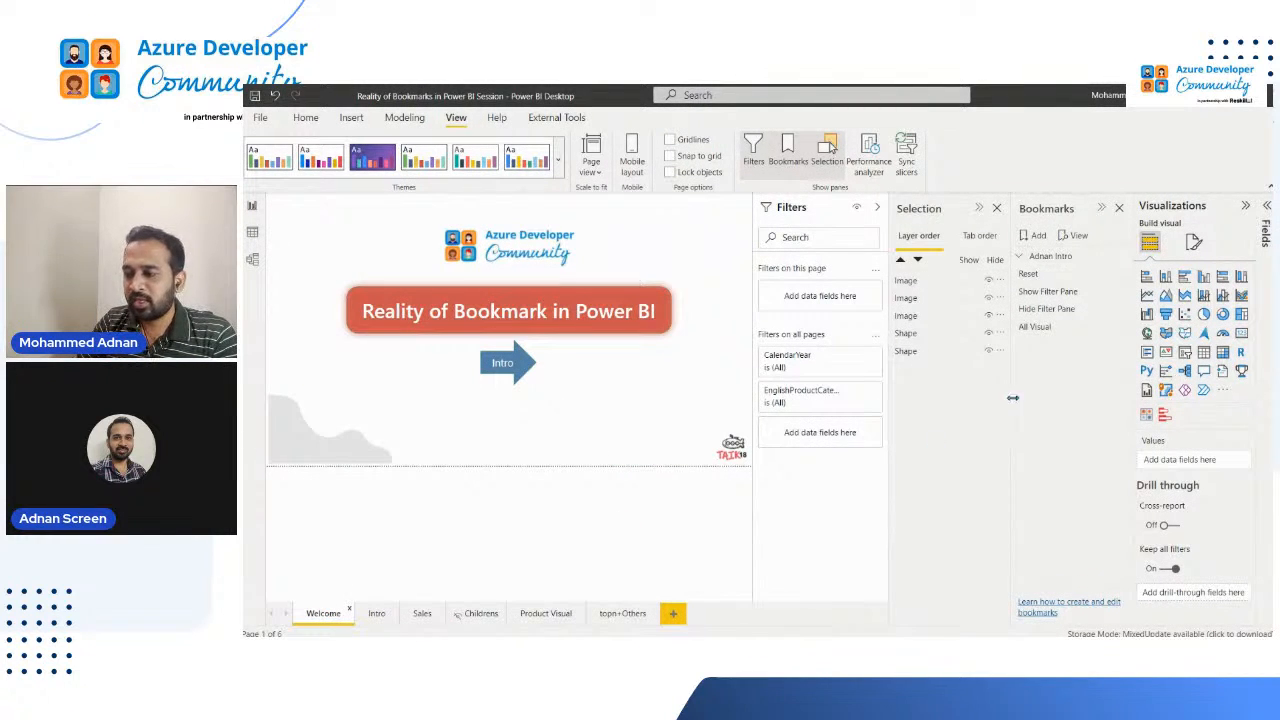
left_click(1118, 329)
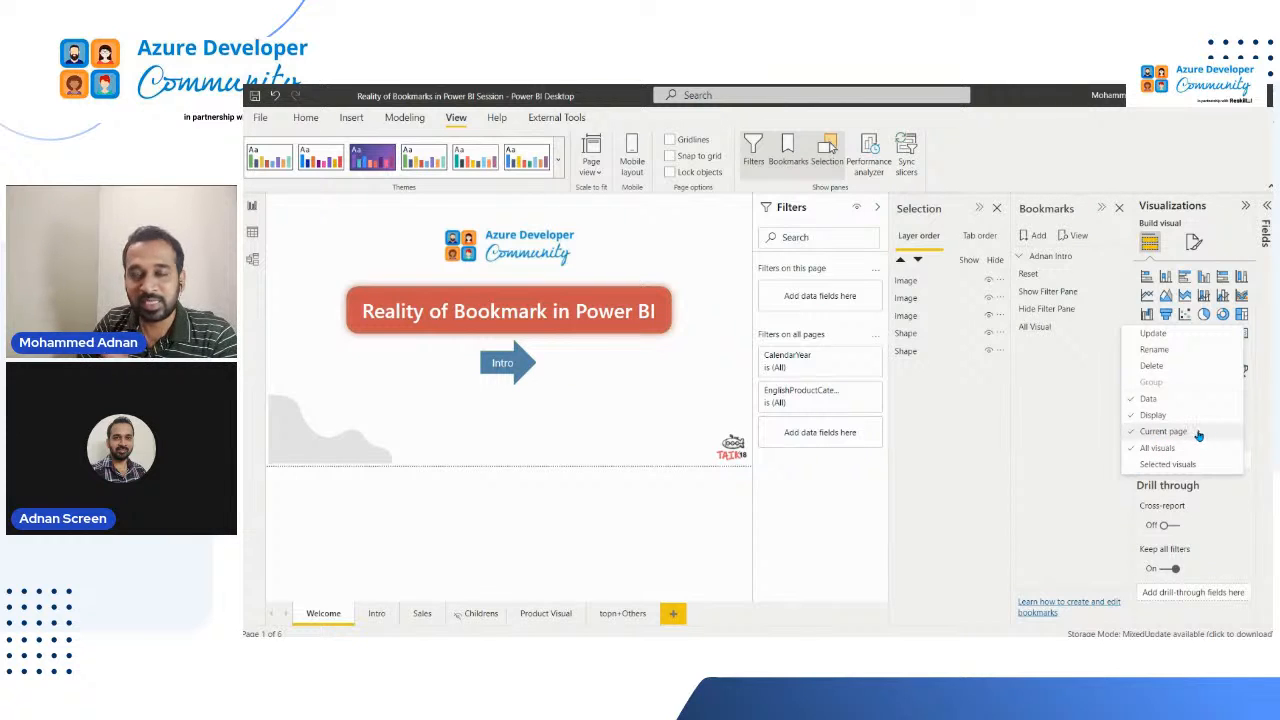
left_click(1024, 363)
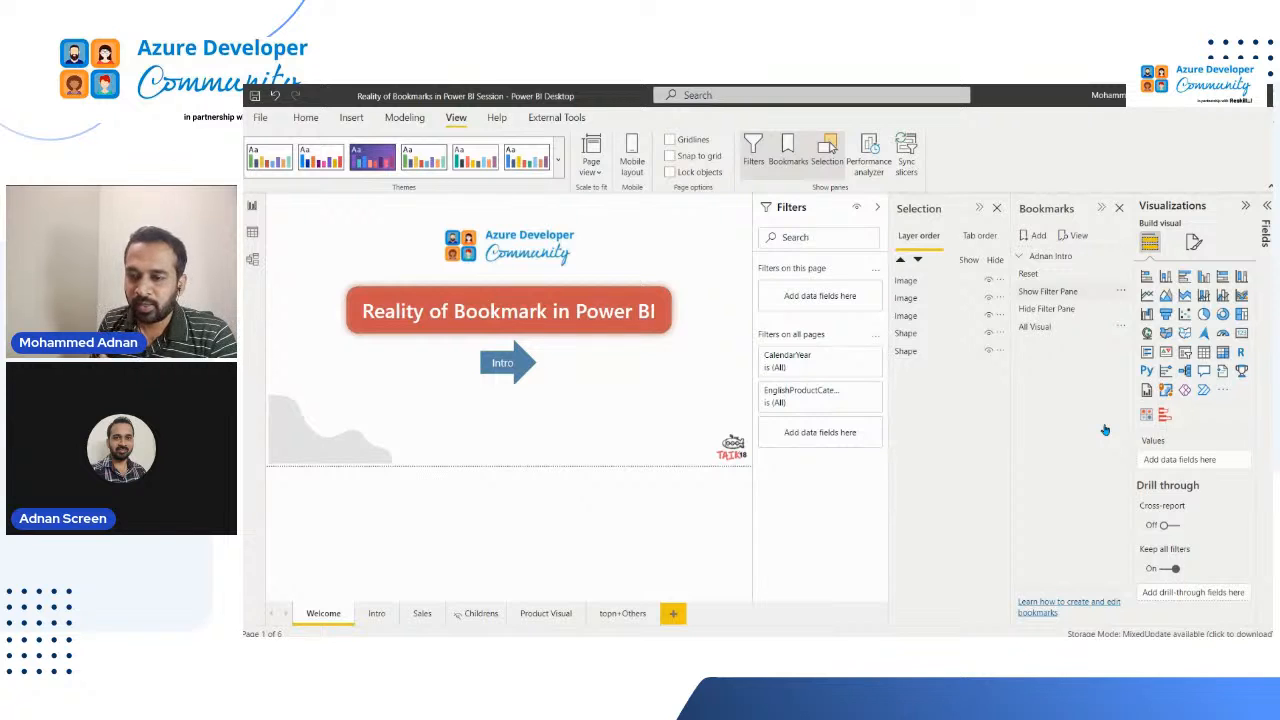
Step: Apply the Show Filter Pane bookmark from the Welcome page and examine the resulting page-level filter
left_click(1048, 291)
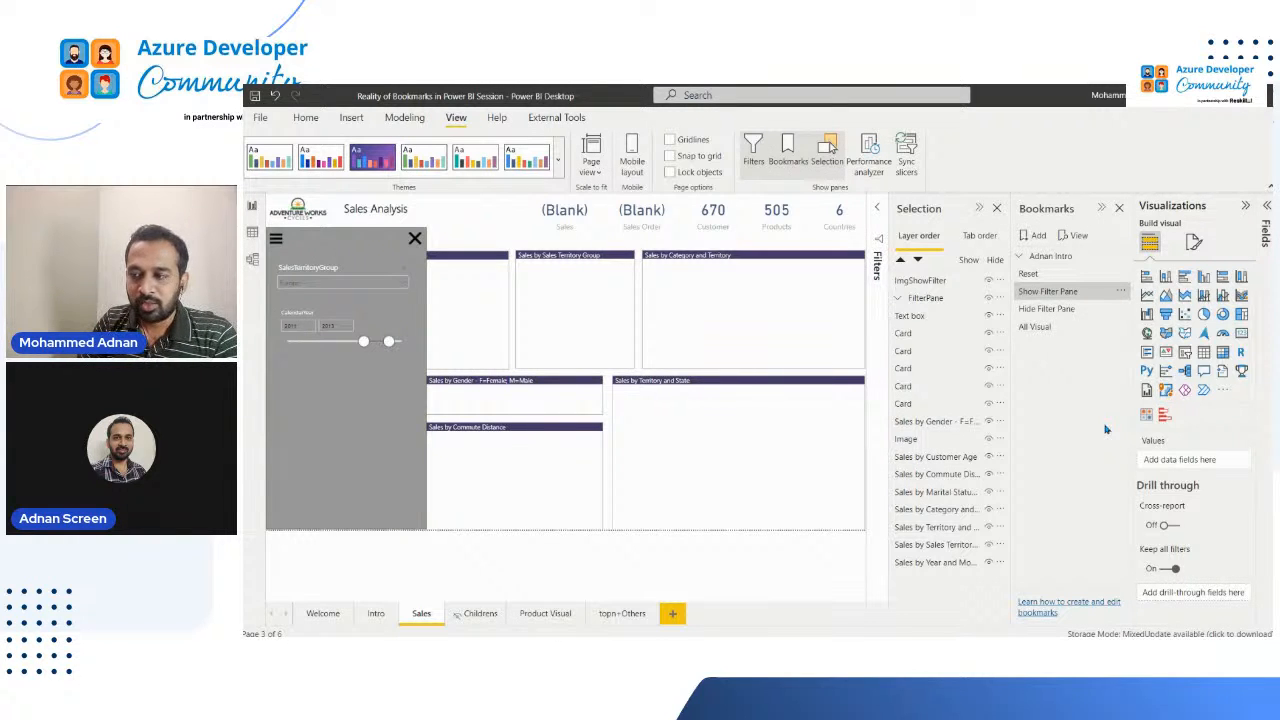
left_click(1074, 294)
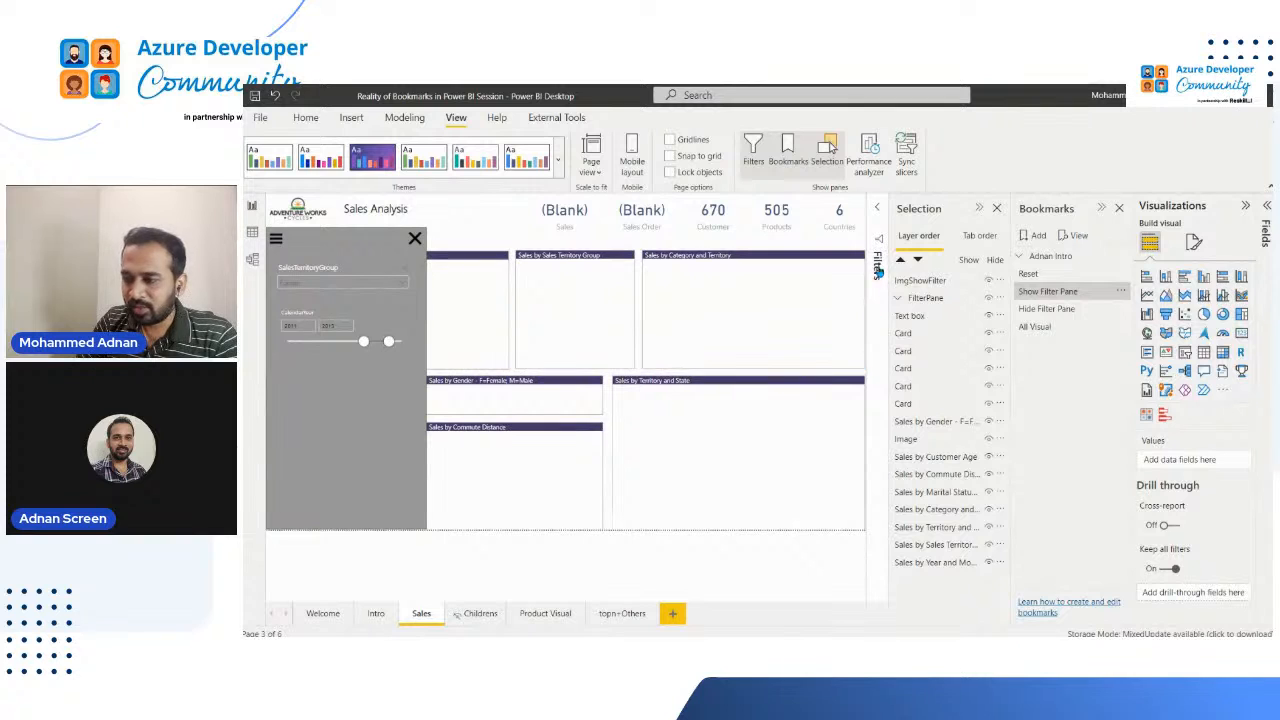
left_click(884, 345)
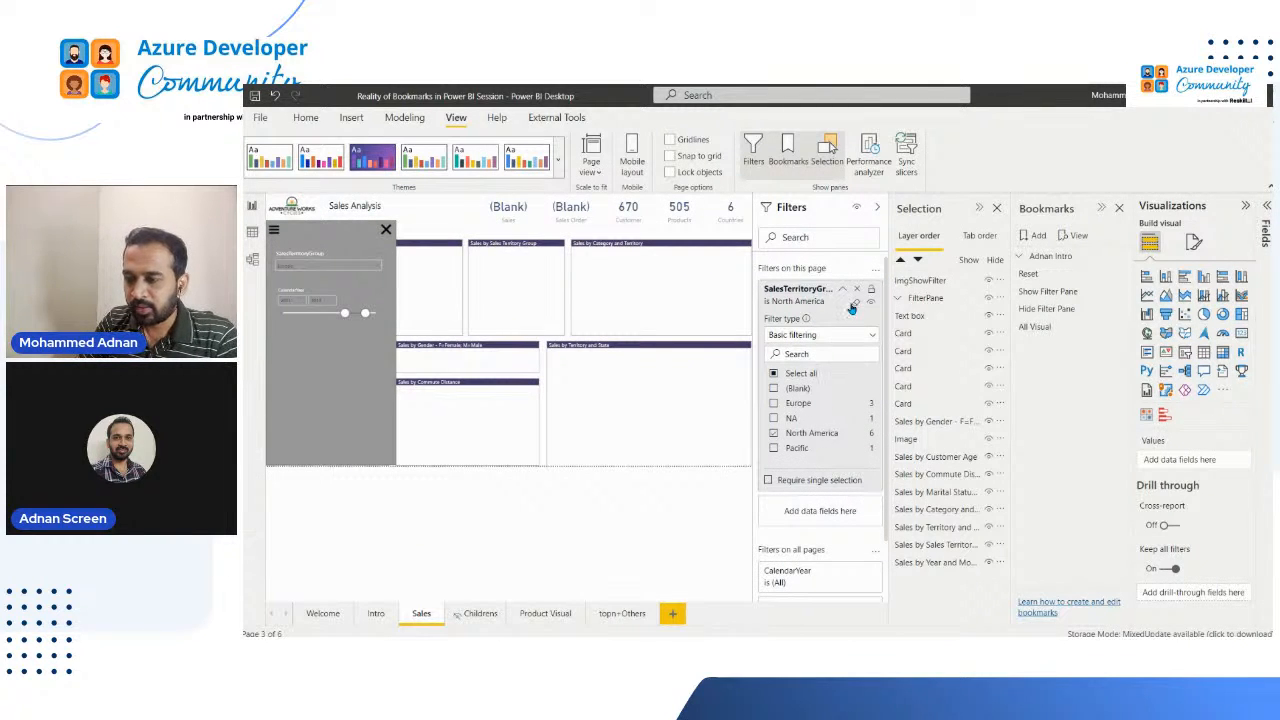
Step: Clear the Sales page's SalesTerritoryGroup page-level filter and the Europe selection in the SalesTerritoryGroup slicer
left_click(857, 305)
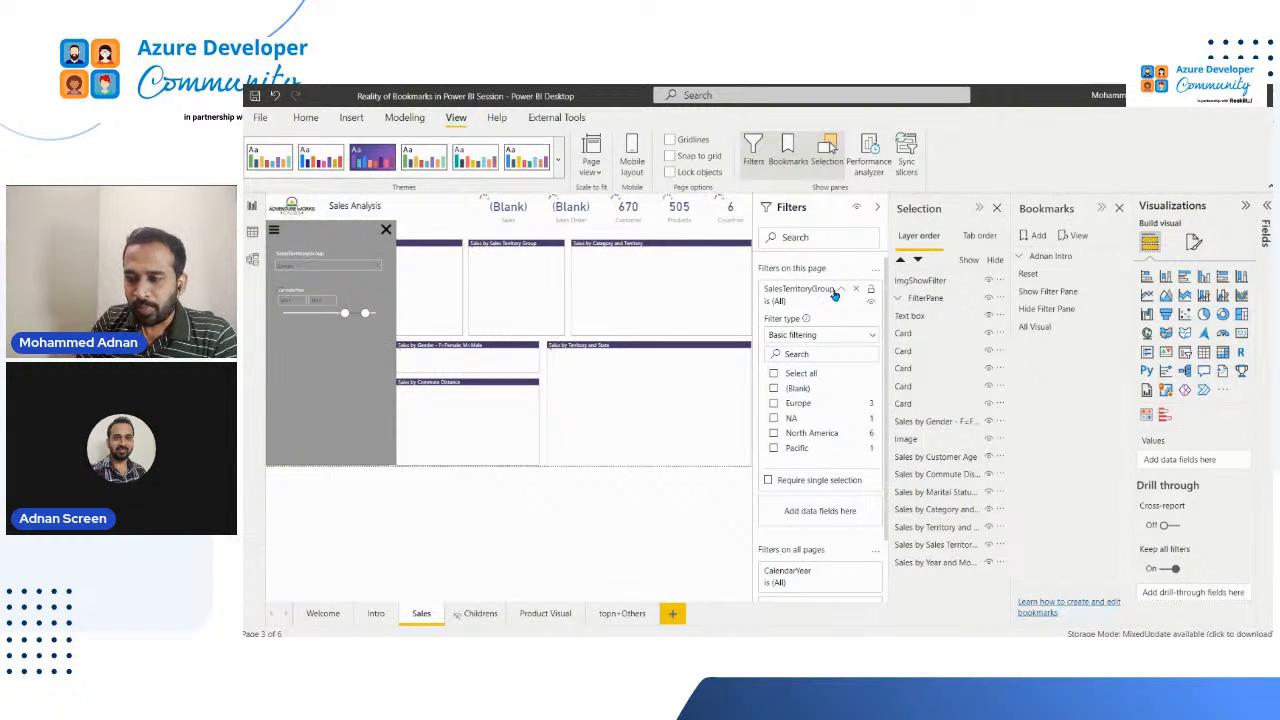
left_click(459, 212)
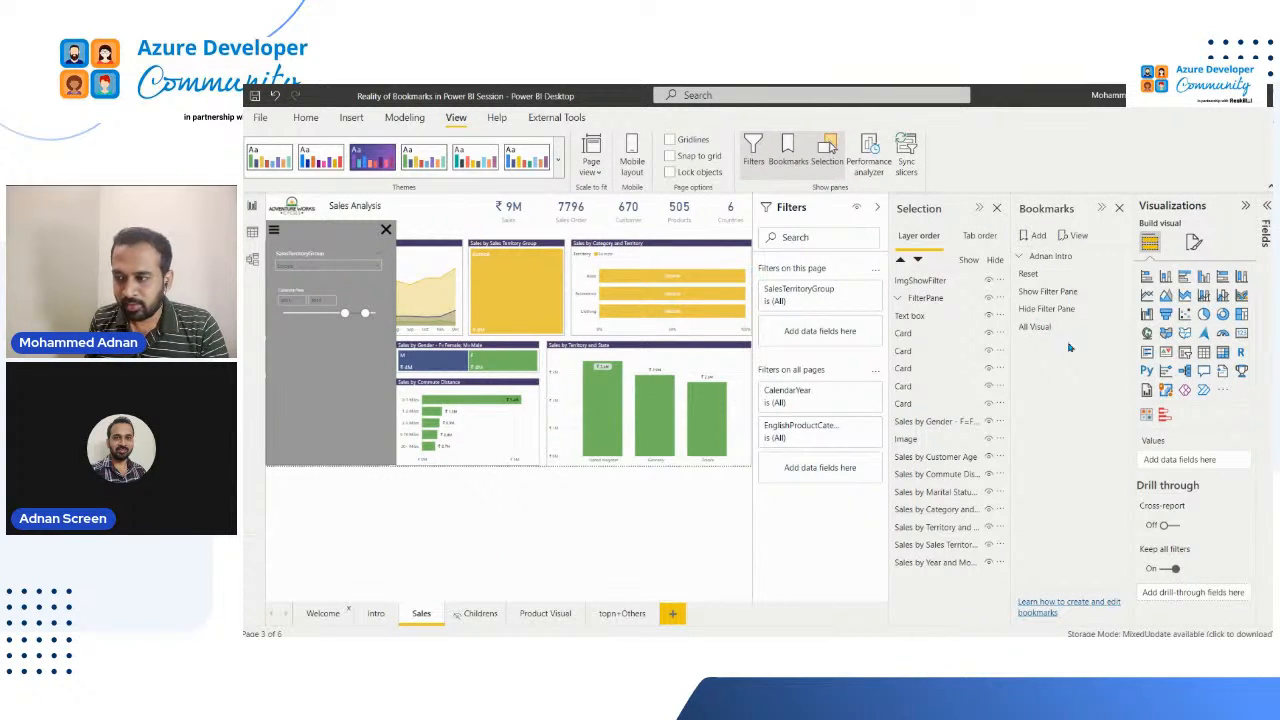
left_click(1122, 306)
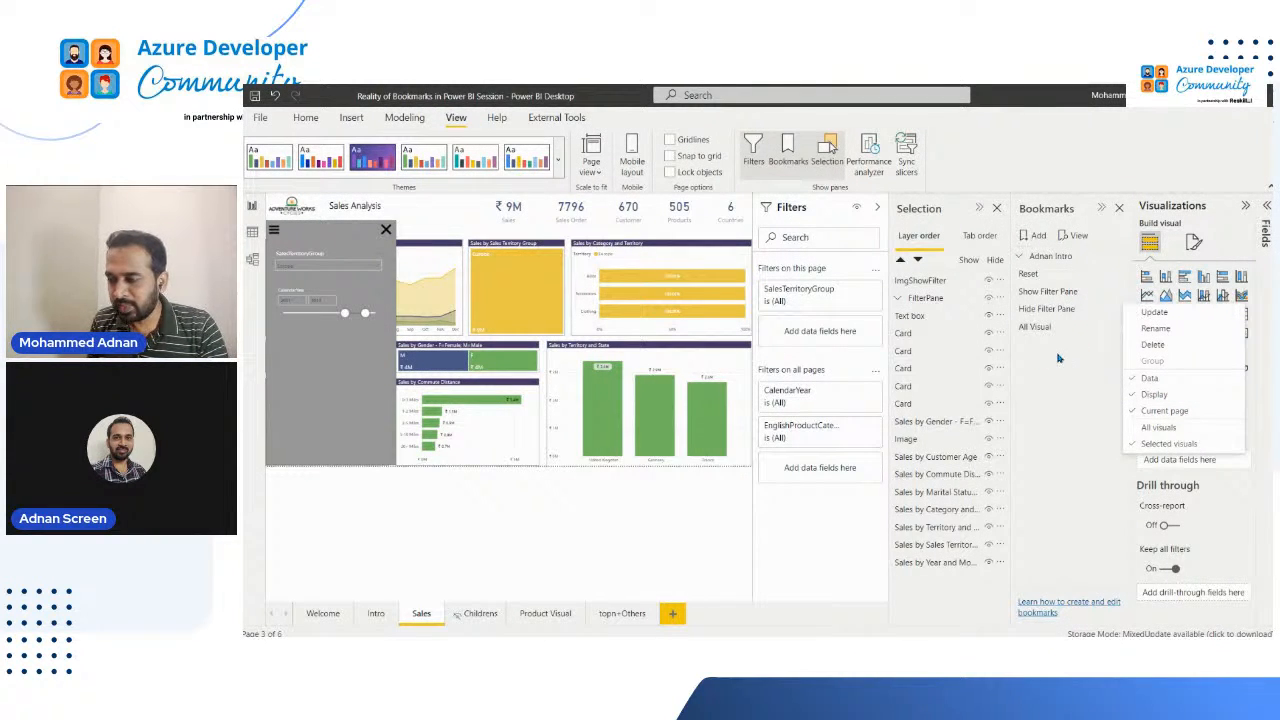
left_click(570, 290)
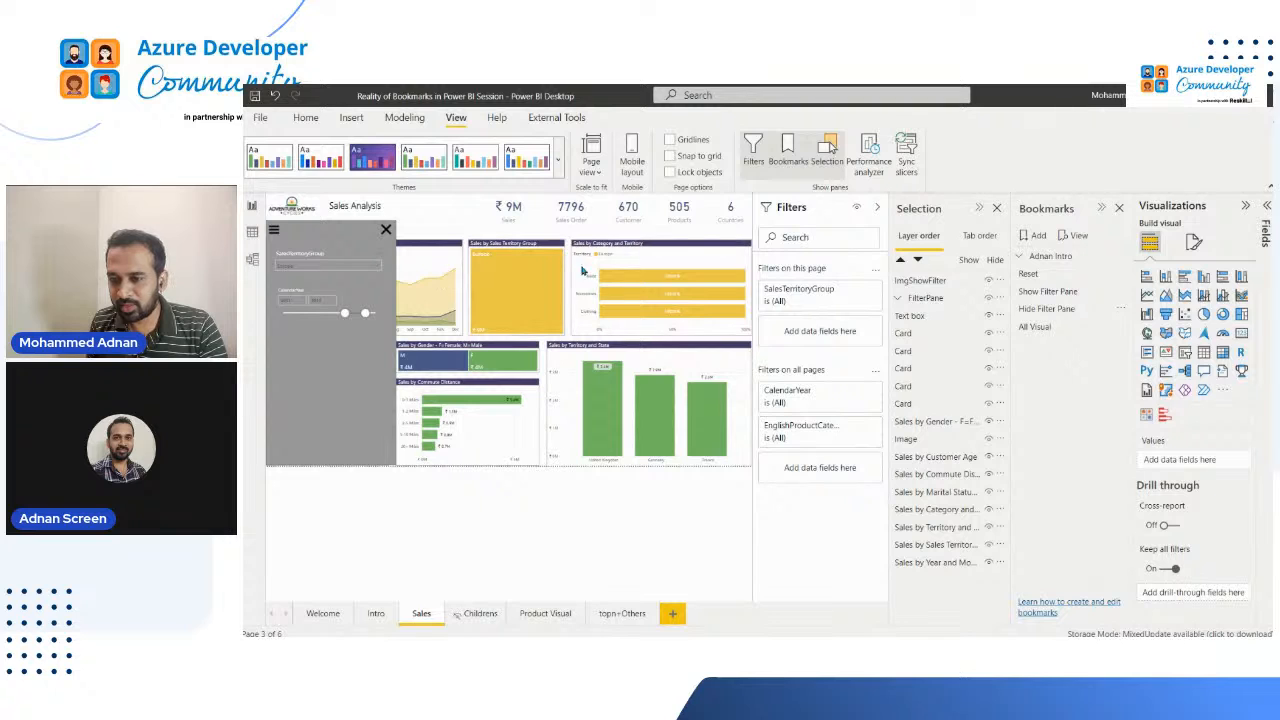
left_click(396, 268)
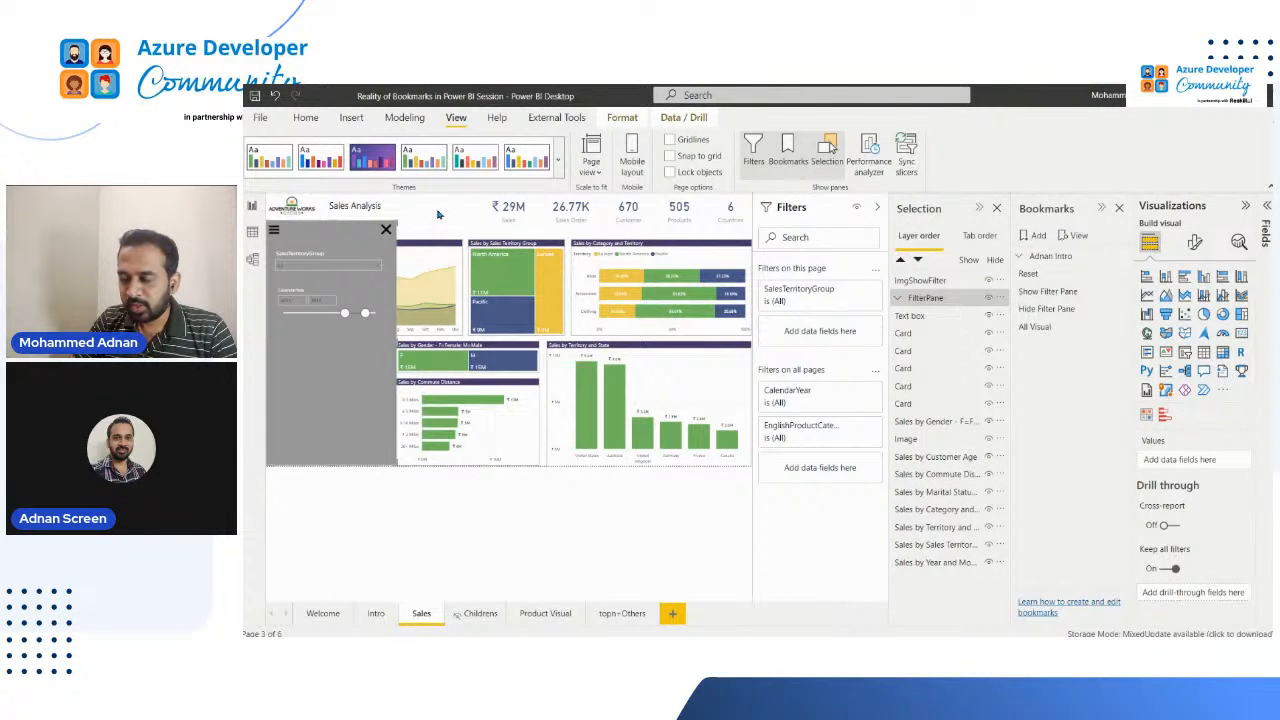
Step: Check which options the Show Filter Pane bookmark captures
left_click(1072, 292)
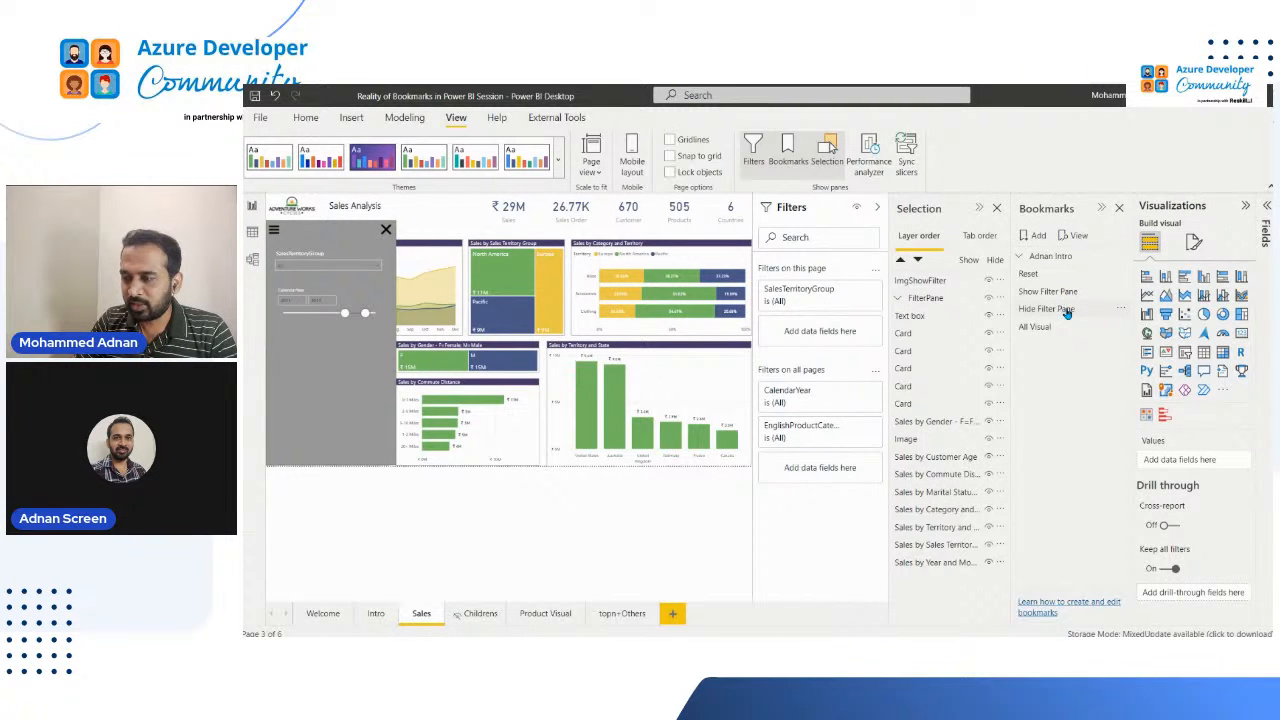
left_click(1120, 293)
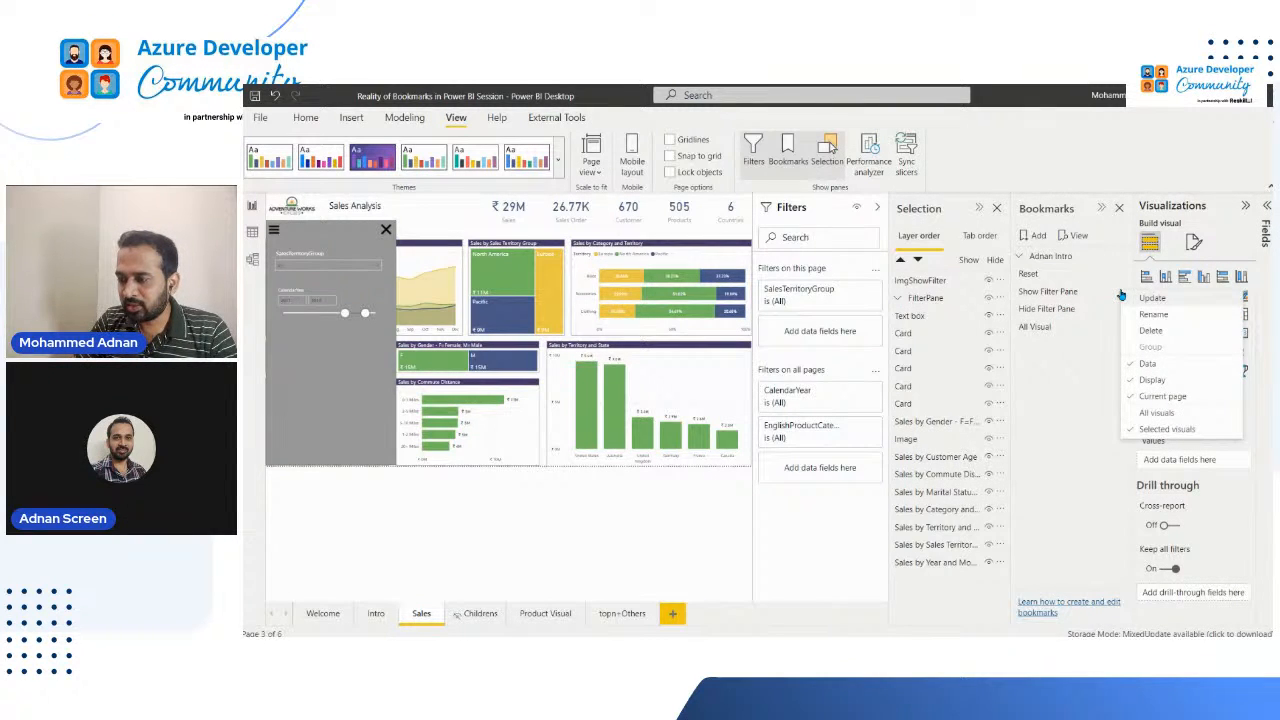
left_click(1050, 376)
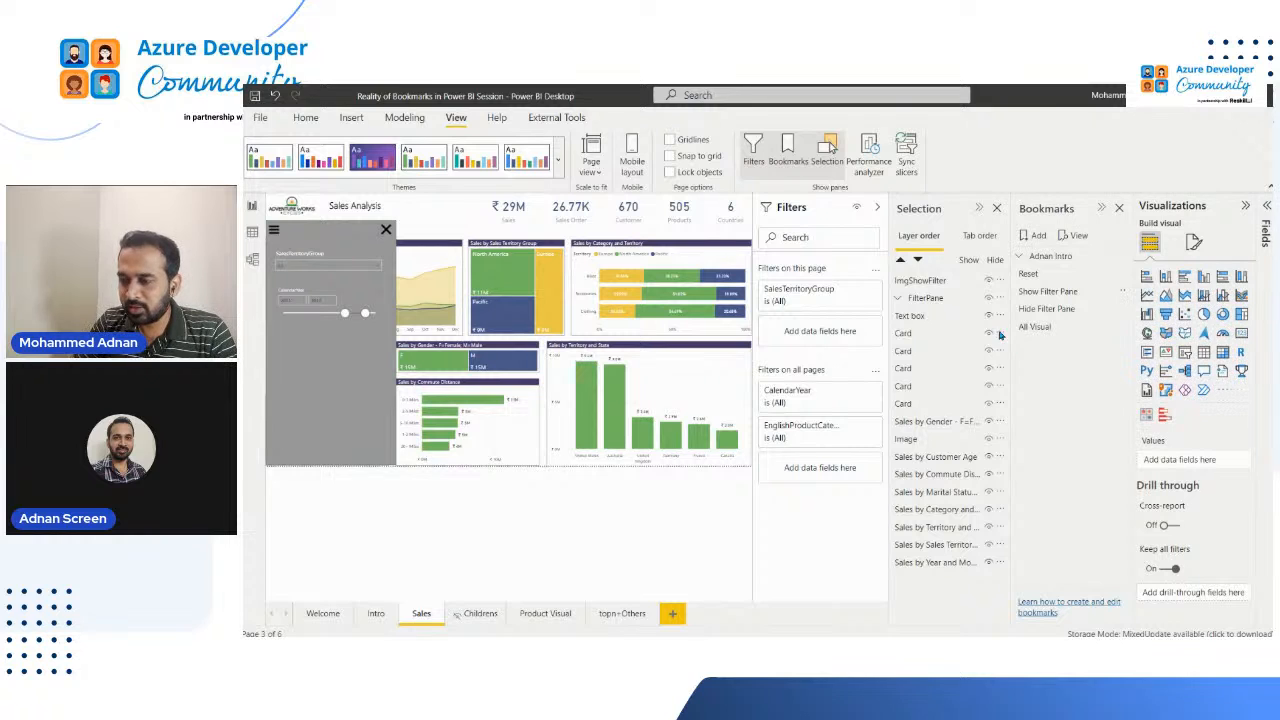
Step: Add a bookmark on the Sales page and name it US
left_click(1039, 237)
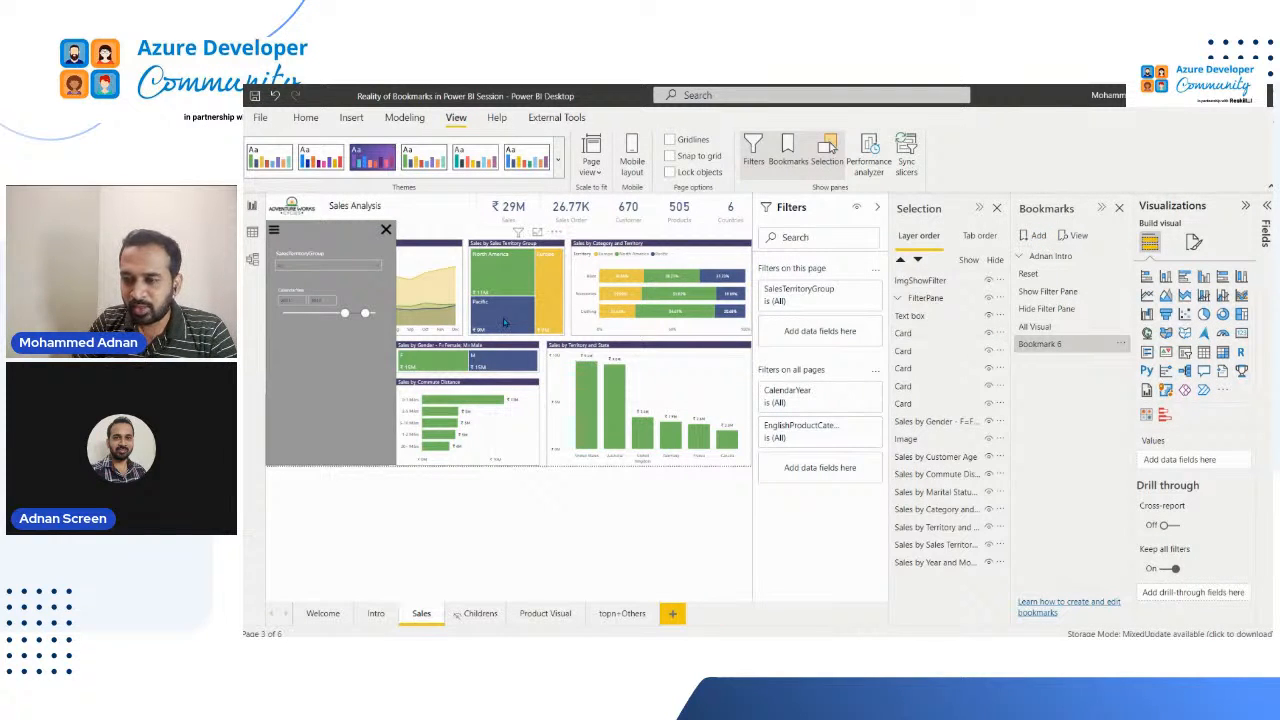
left_click(585, 433)
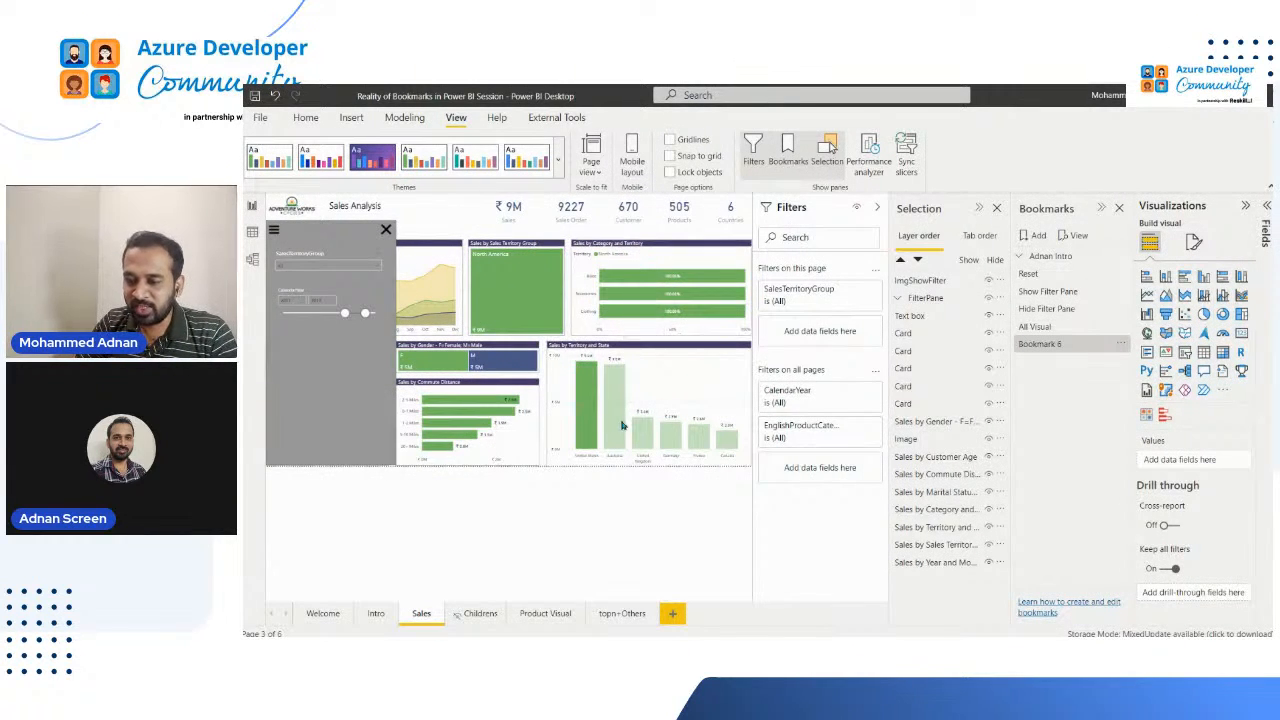
left_click(1128, 405)
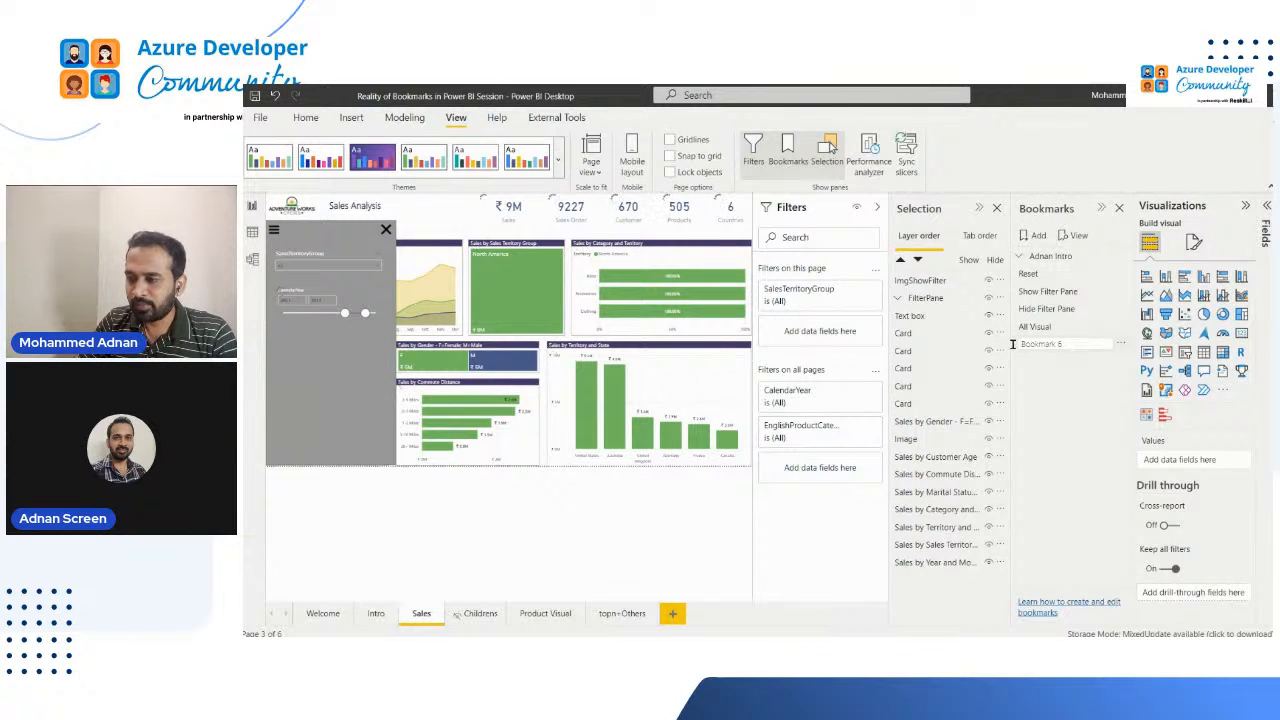
left_click_drag(1012, 344, 1073, 351)
type("US")
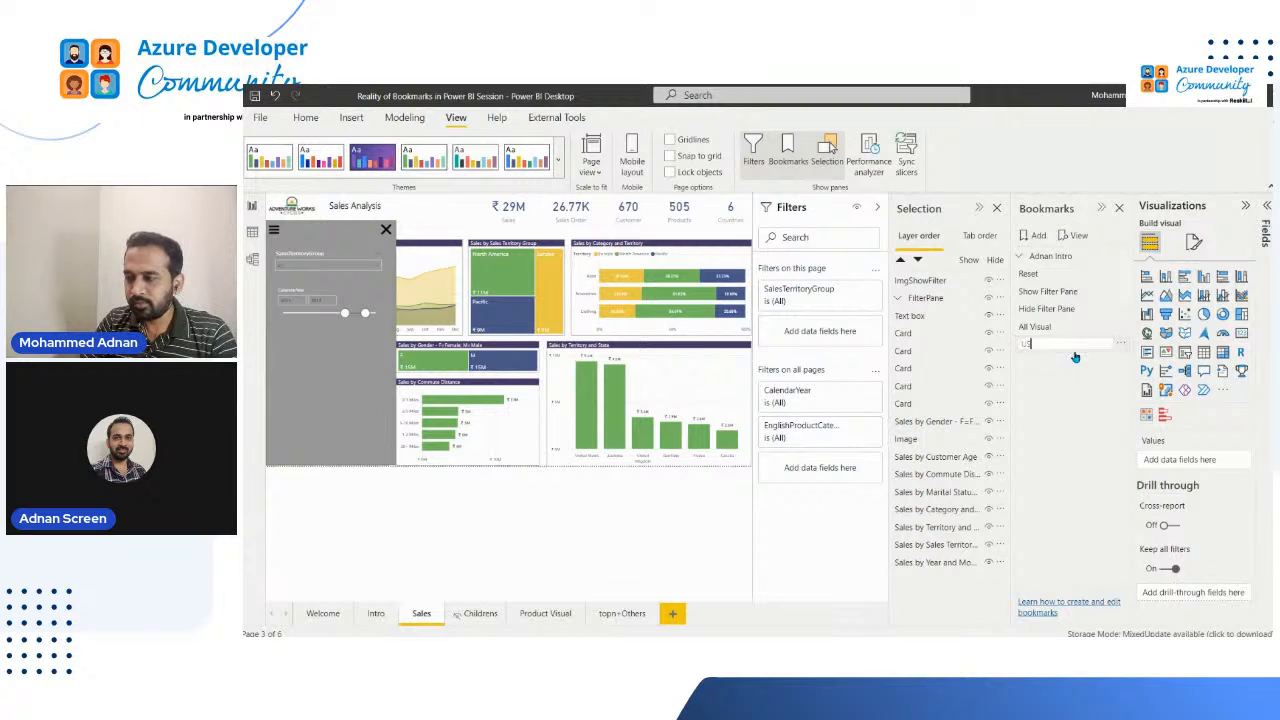
key("Return")
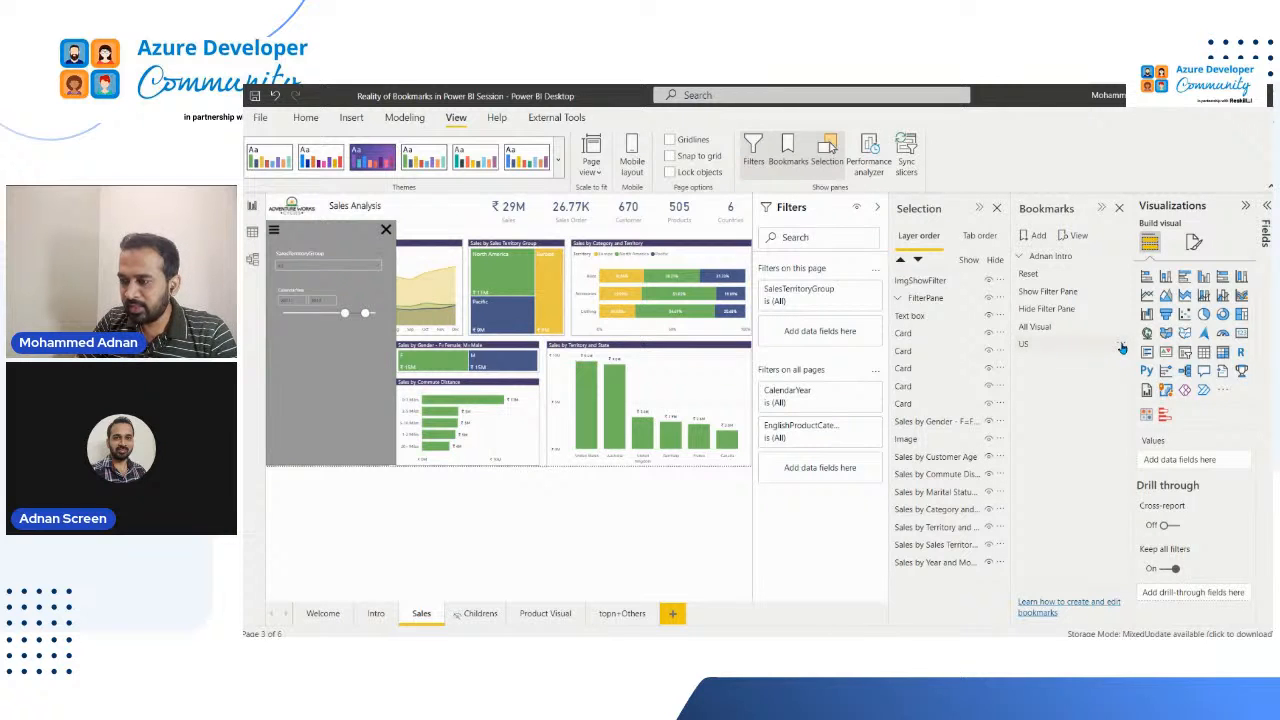
Step: Cross-filter the Sales page by the United States column in the Sales by Territory and State chart
left_click(1121, 345)
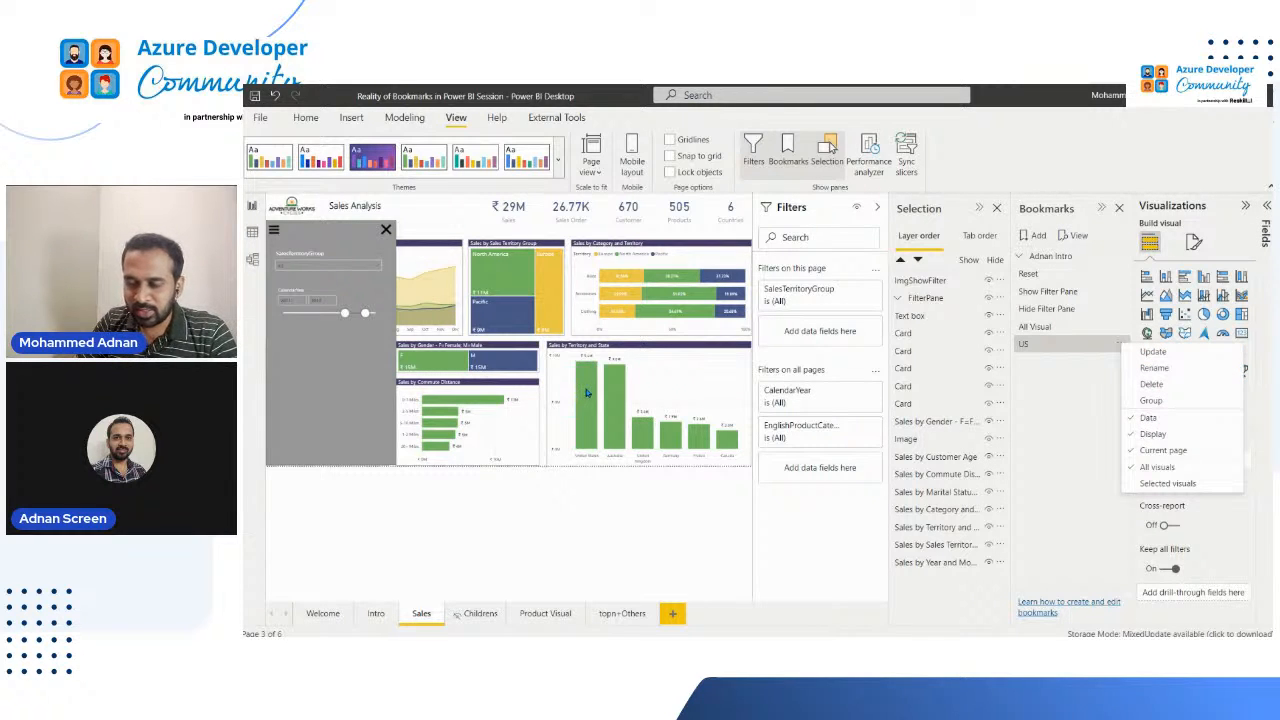
left_click(594, 436)
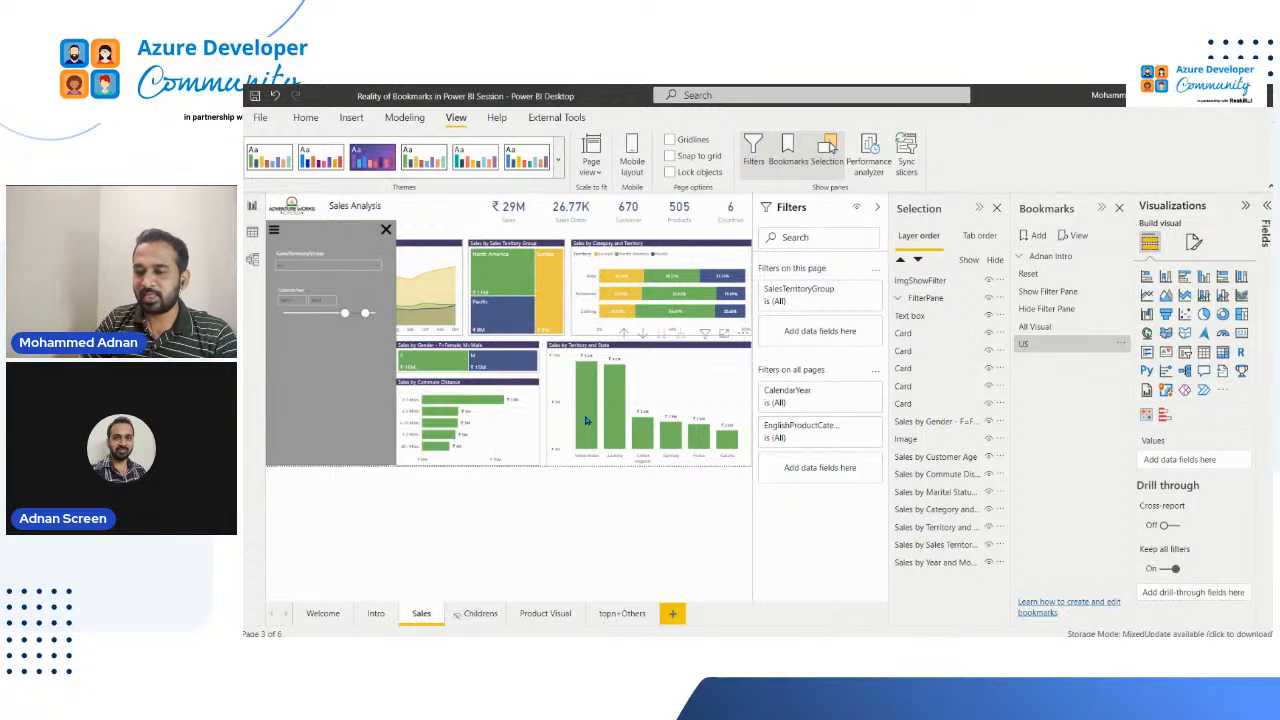
left_click(585, 424)
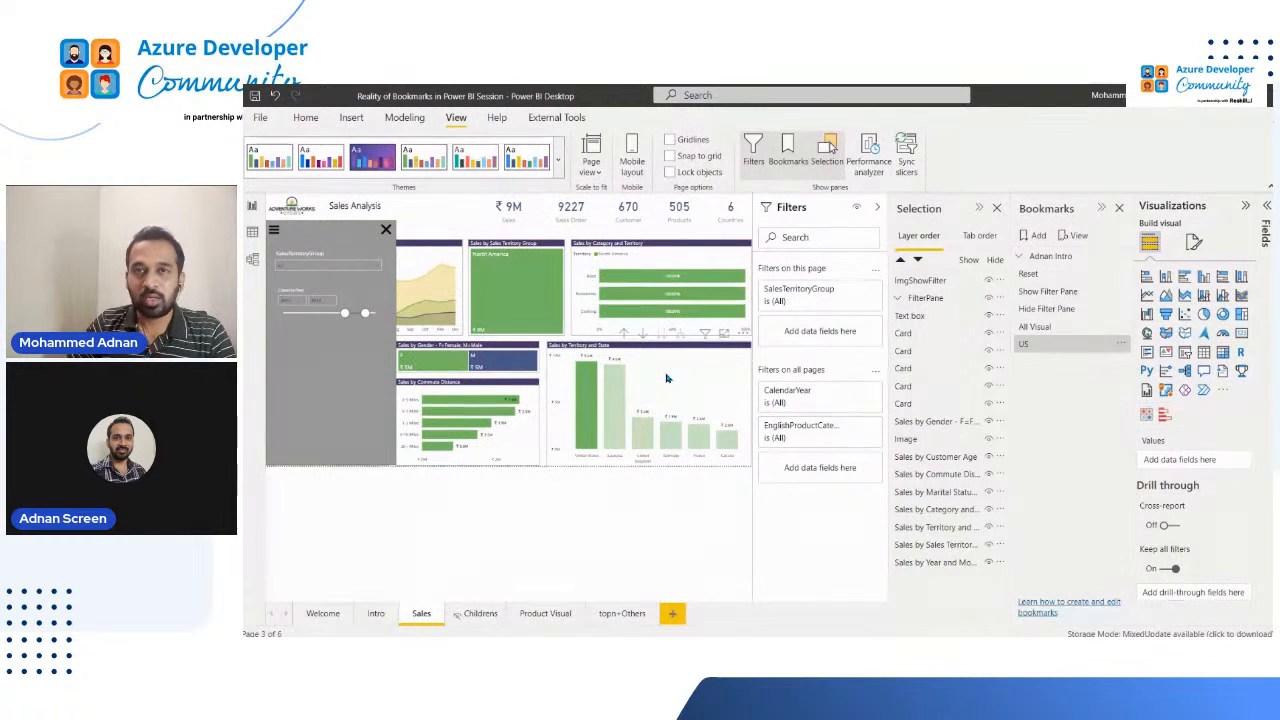
Step: Turn off Current page for the US bookmark and update it with the United States selection
left_click(1124, 345)
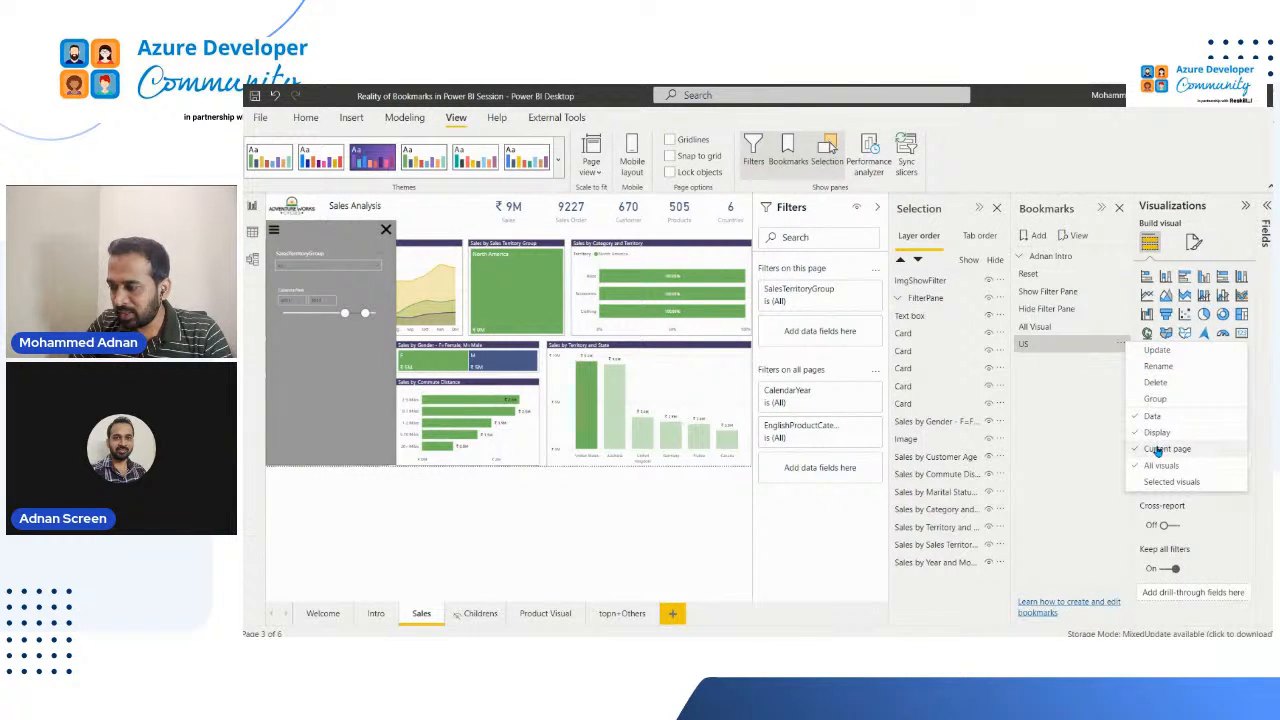
left_click(1122, 349)
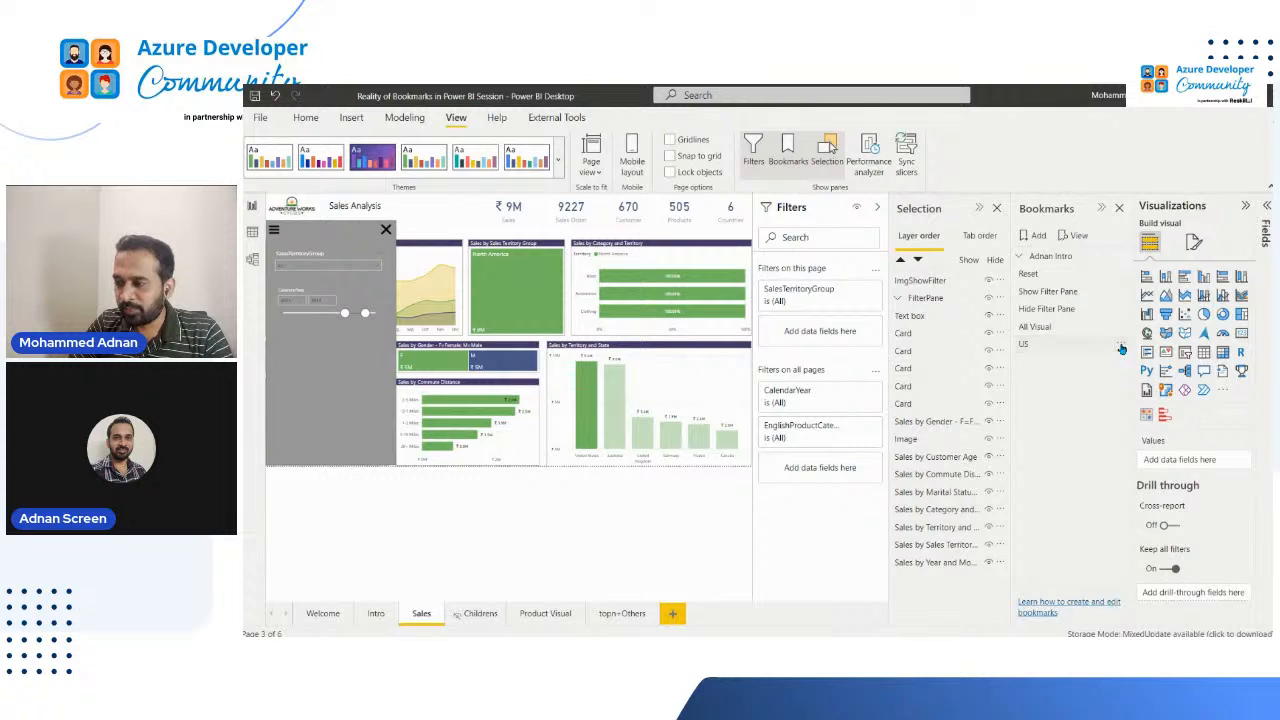
left_click(1122, 349)
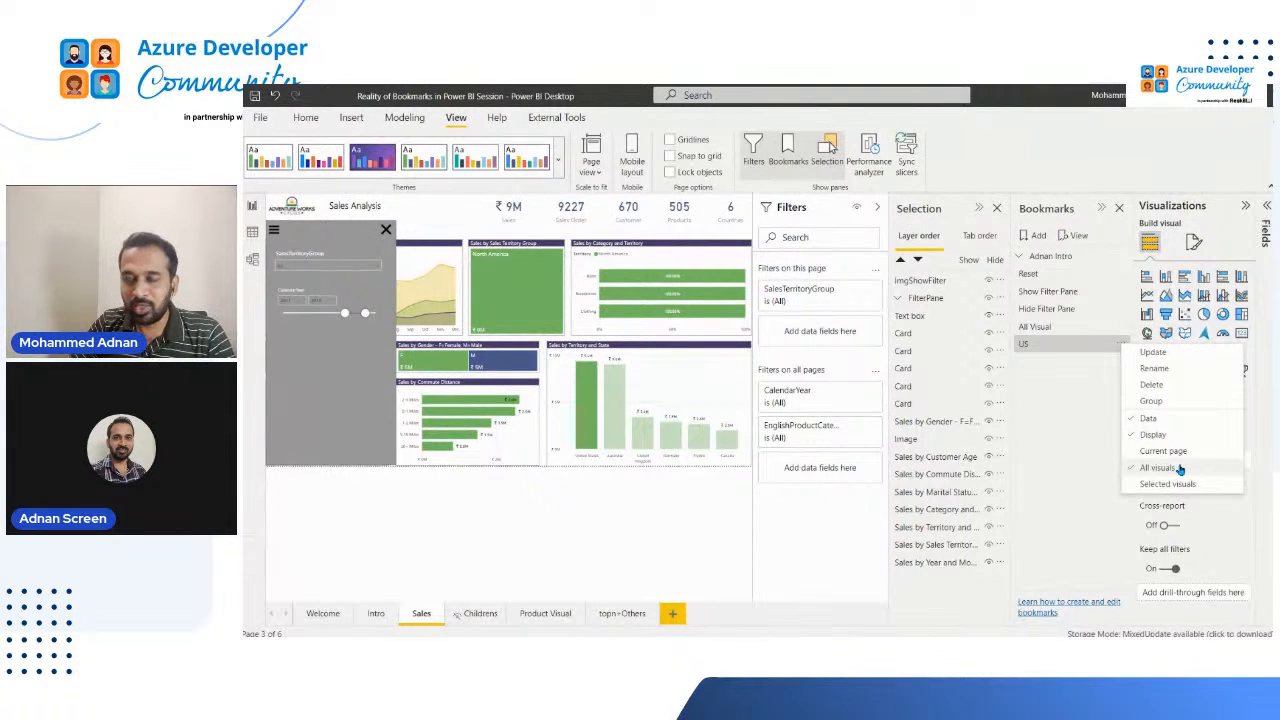
left_click(1172, 352)
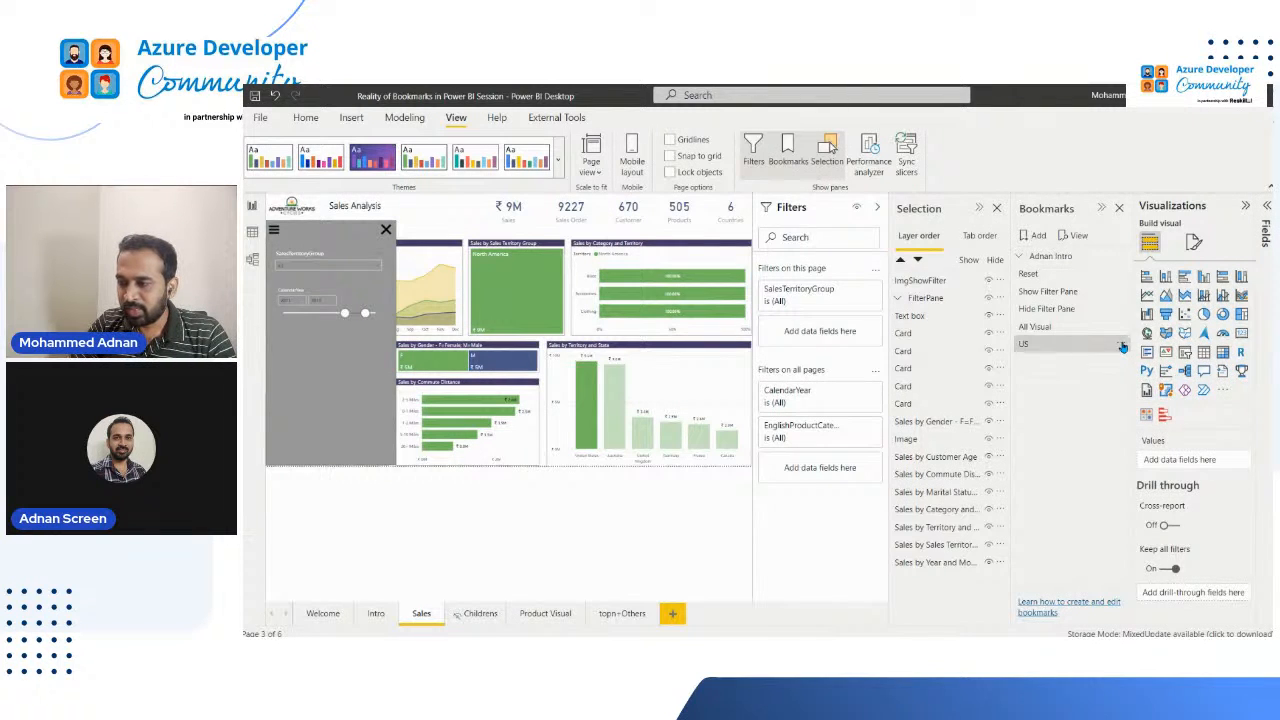
left_click(1123, 347)
left_click(1155, 352)
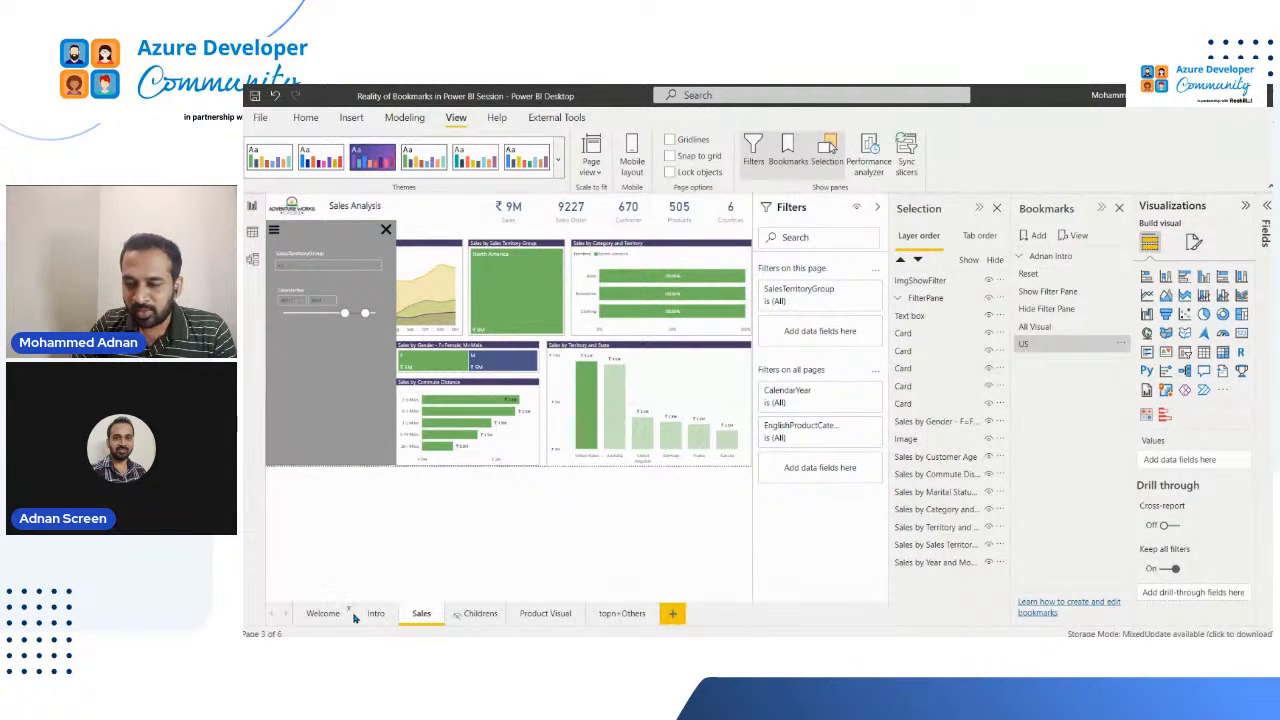
Step: Apply the US and Show Filter Pane bookmarks from the Welcome page to compare how each handles page navigation
left_click(326, 614)
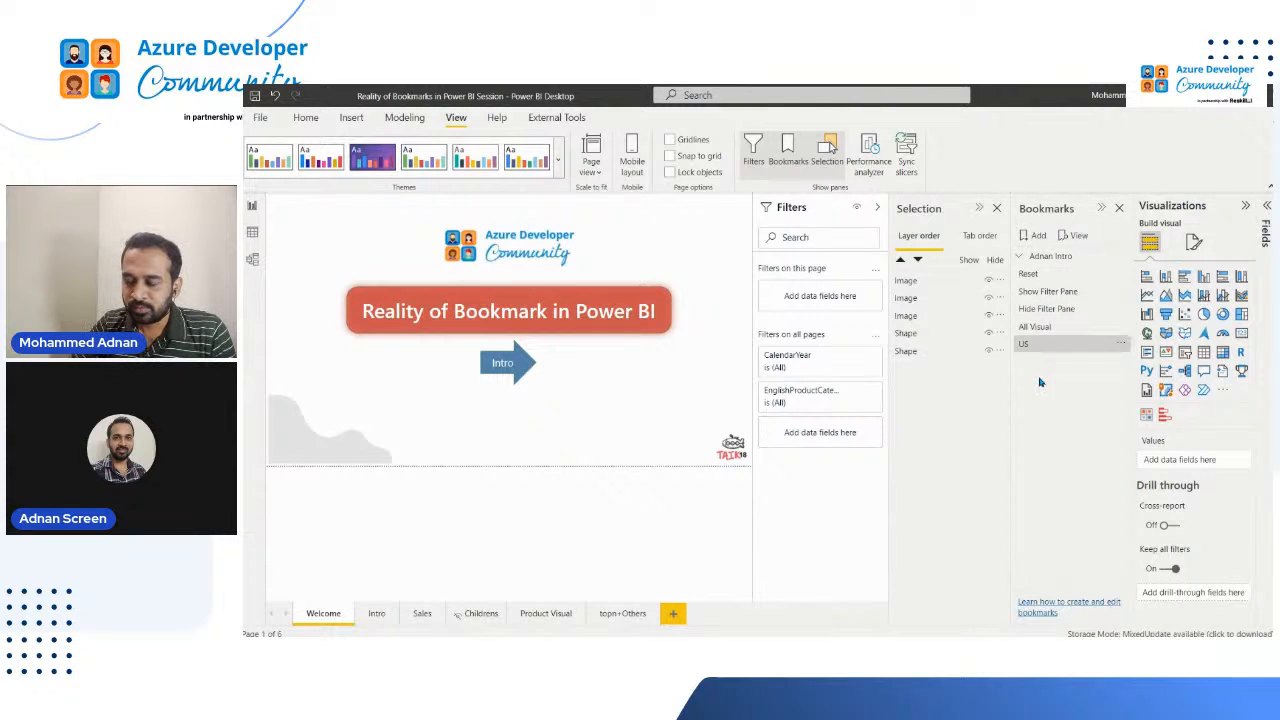
left_click(1042, 345)
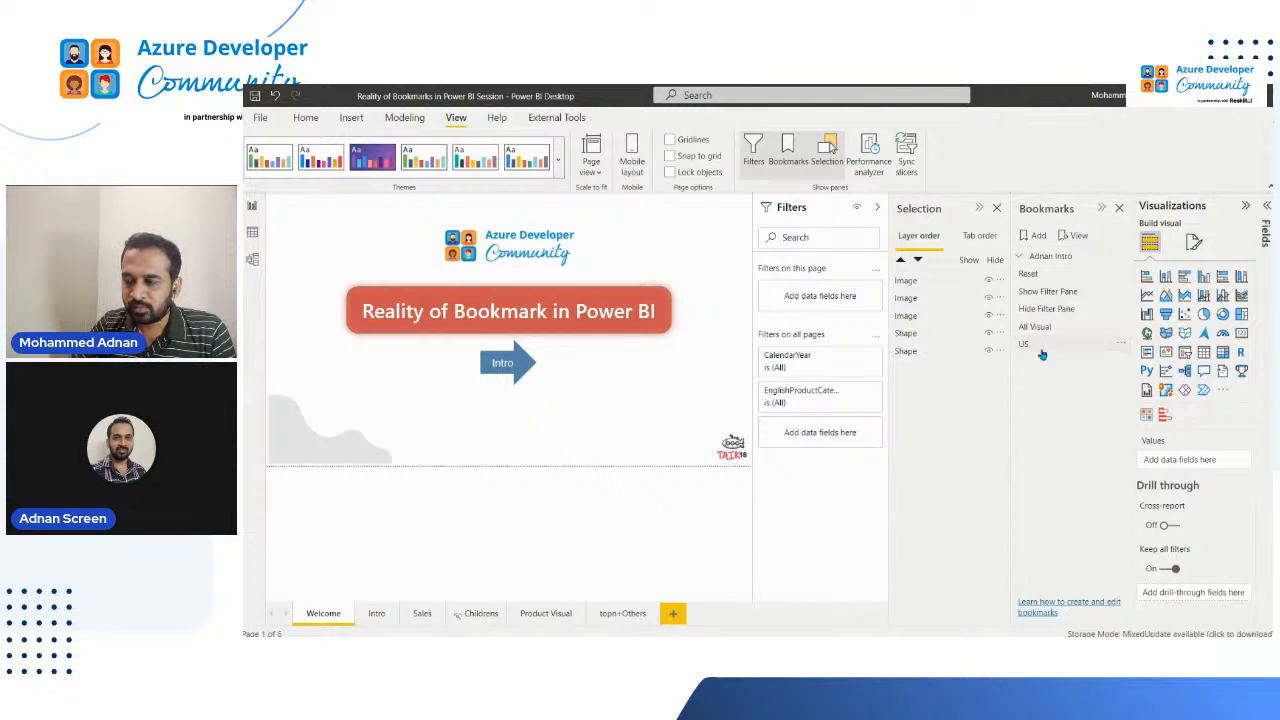
left_click(1051, 292)
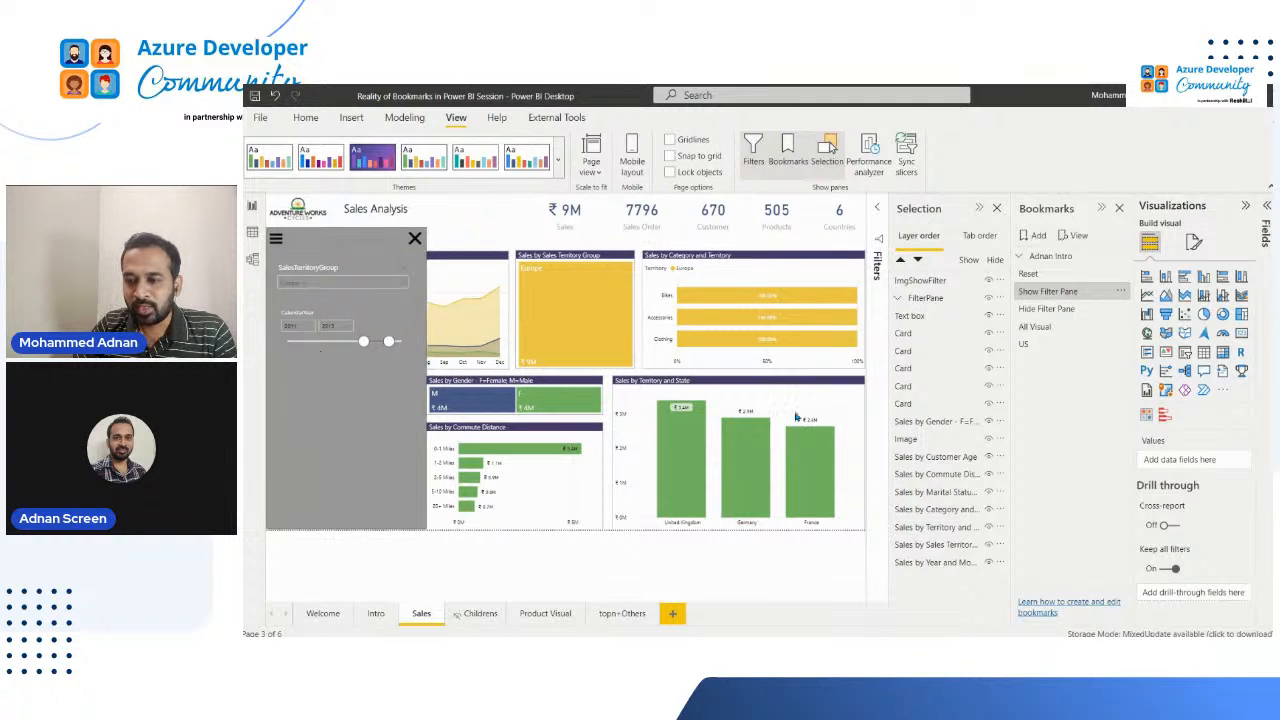
mouse_move(751, 456)
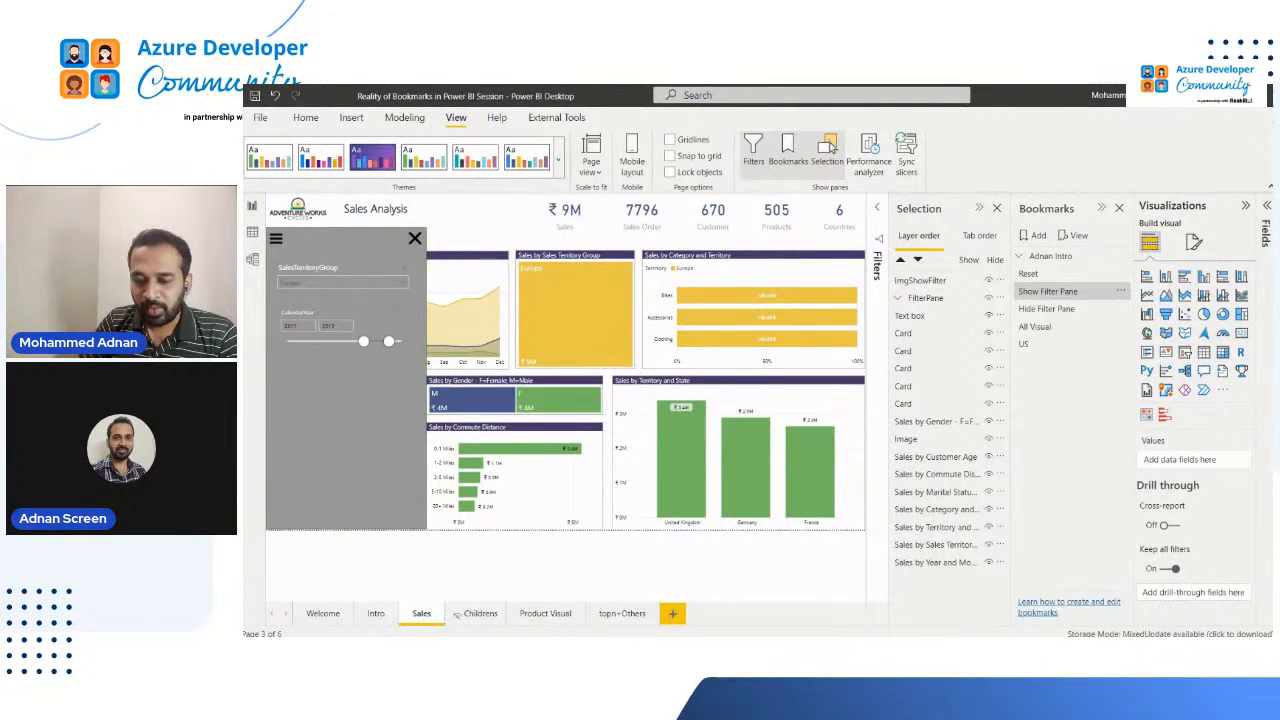
Step: Compare the US bookmark's effect on the Welcome and Sales pages and check which options it captures
left_click(313, 615)
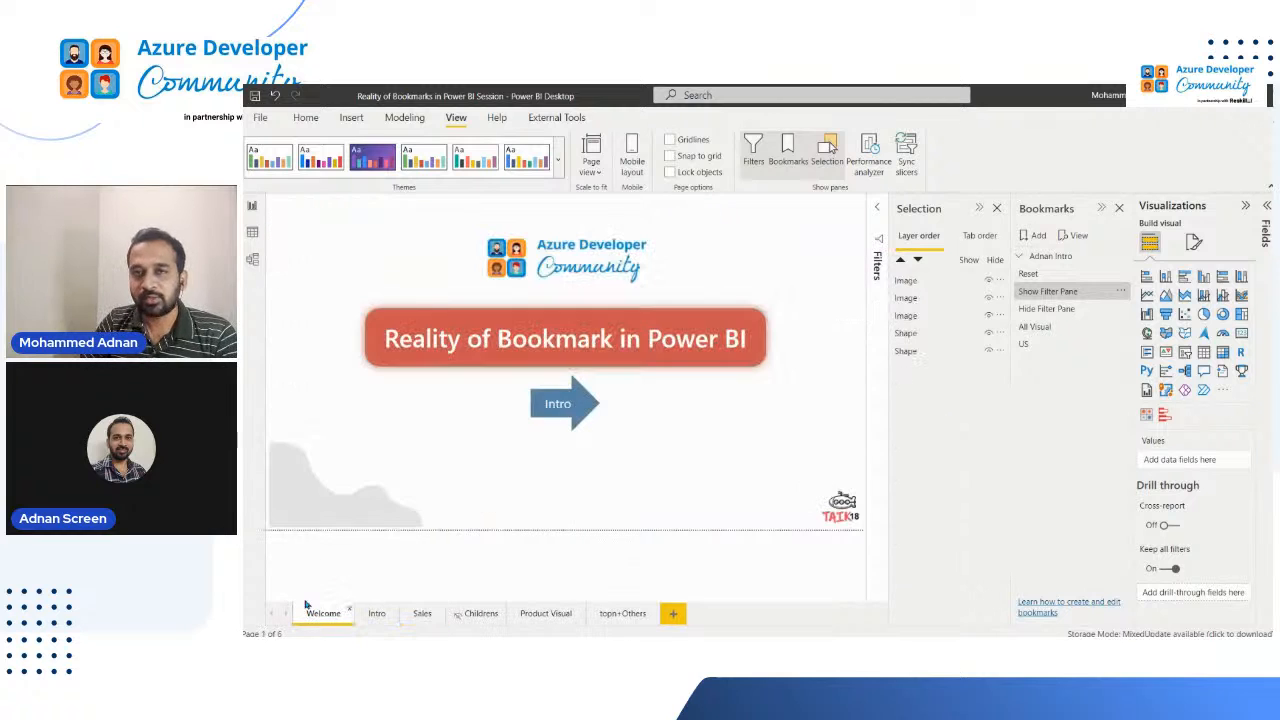
left_click(1033, 345)
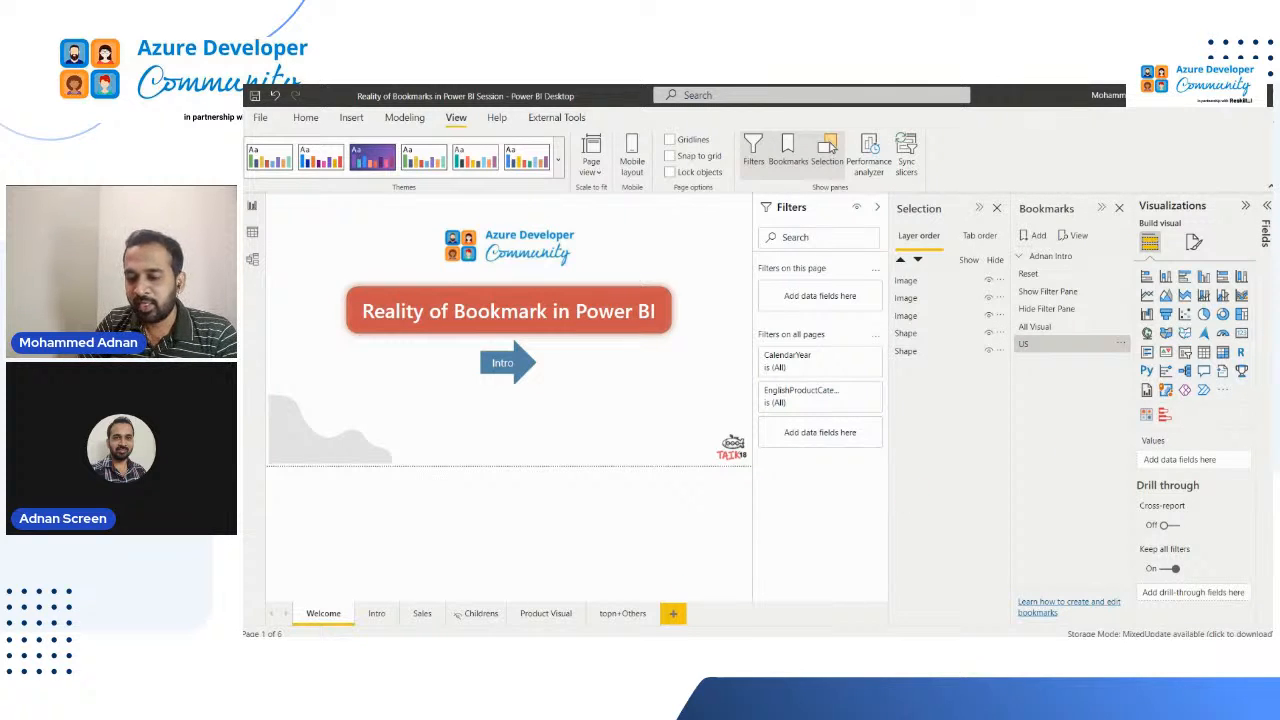
left_click(438, 619)
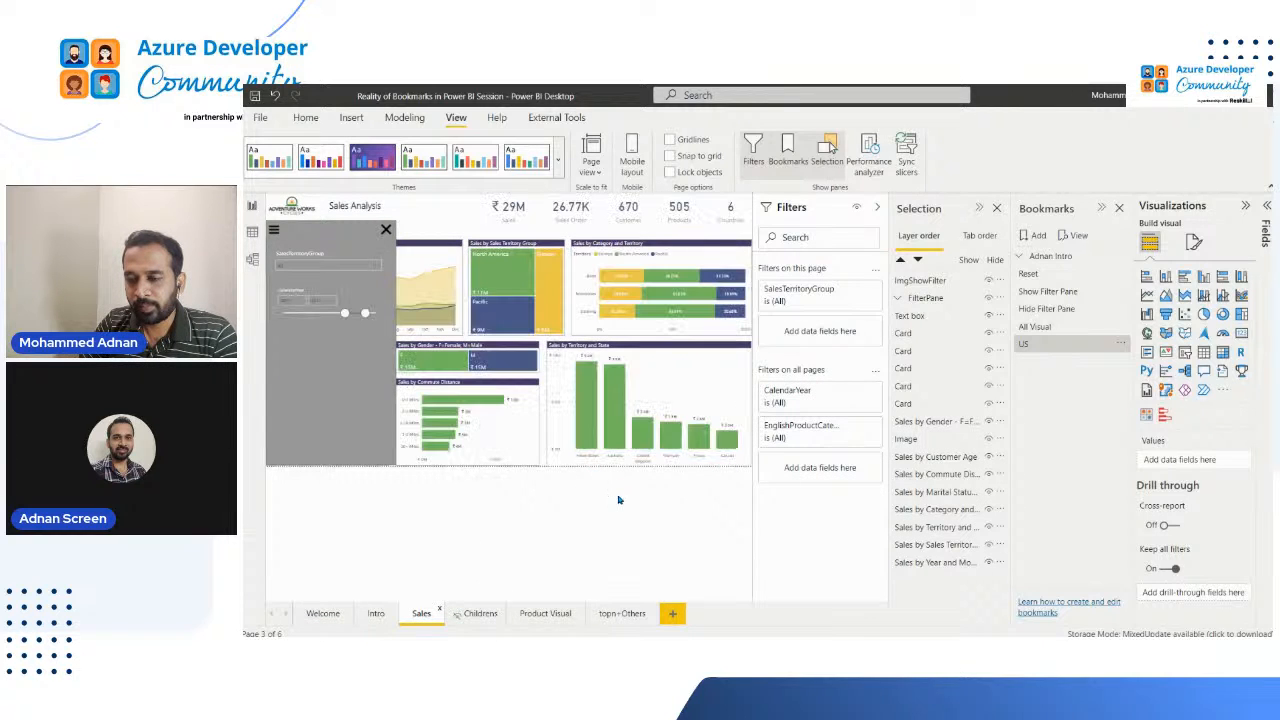
left_click(1028, 345)
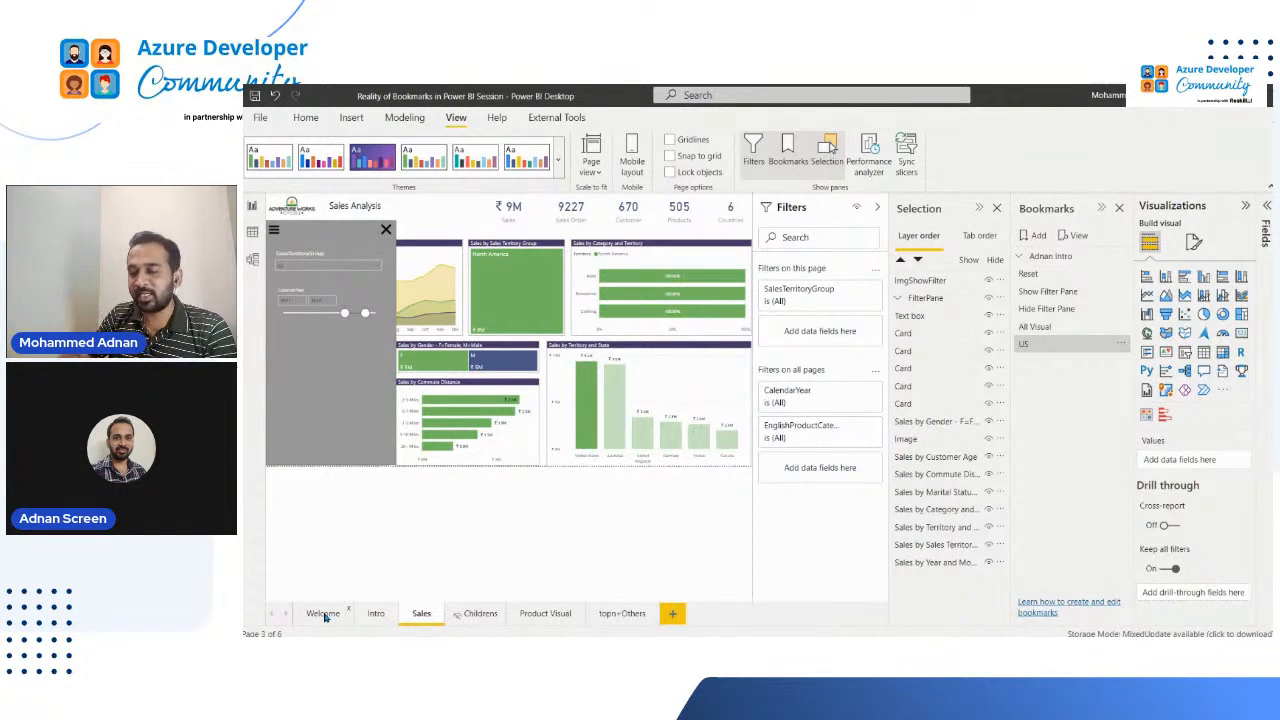
left_click(1120, 345)
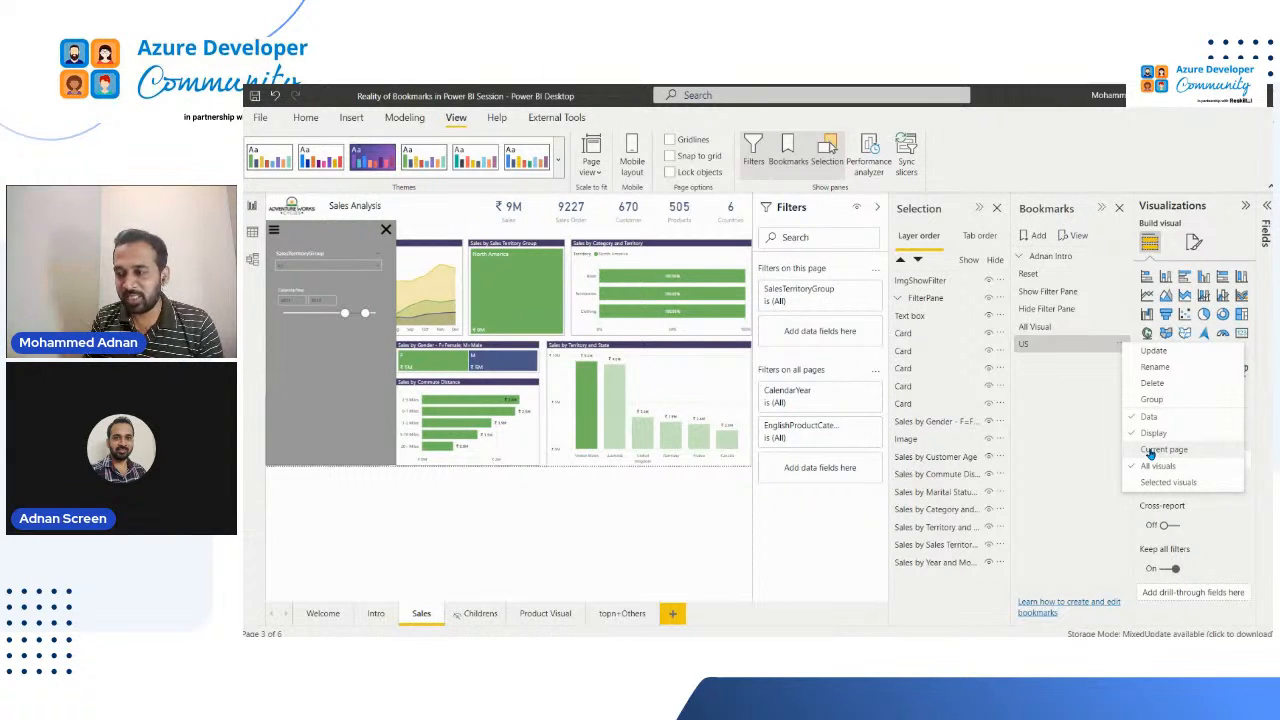
left_click(1130, 464)
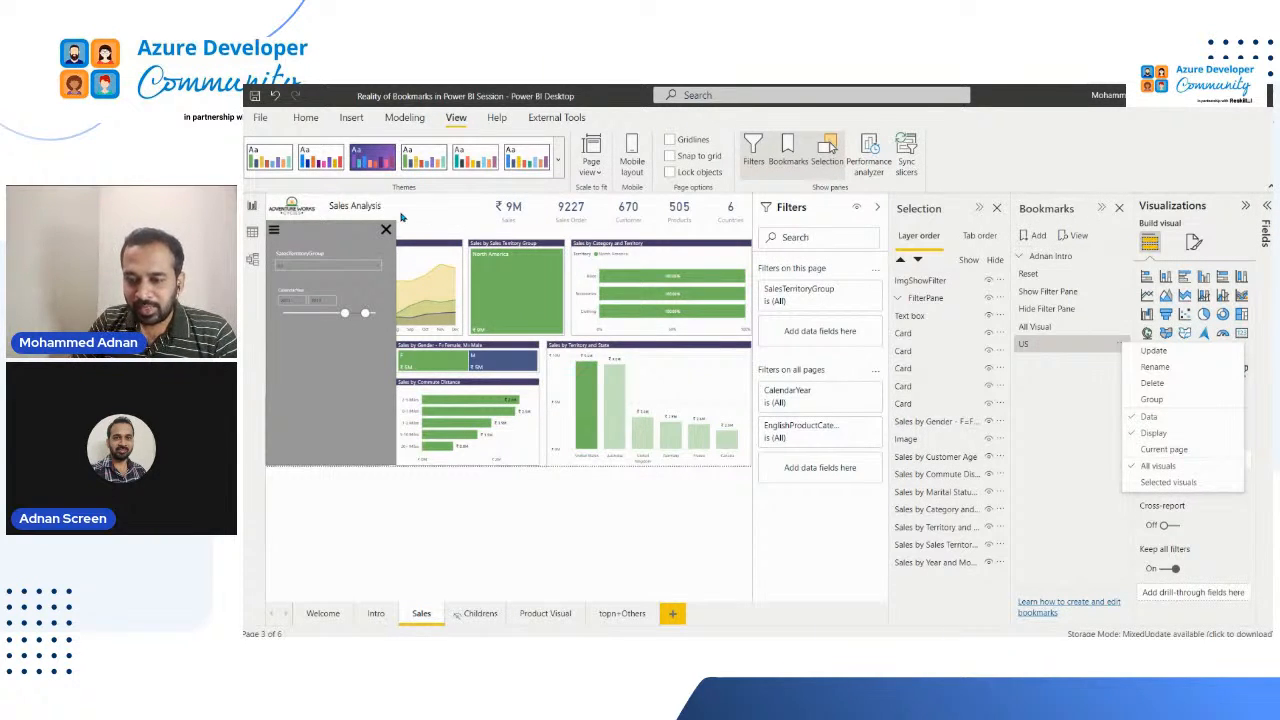
Step: Open the Intro page and expand the intro bookmark group, with the Filters and Selection panes collapsed
left_click(379, 616)
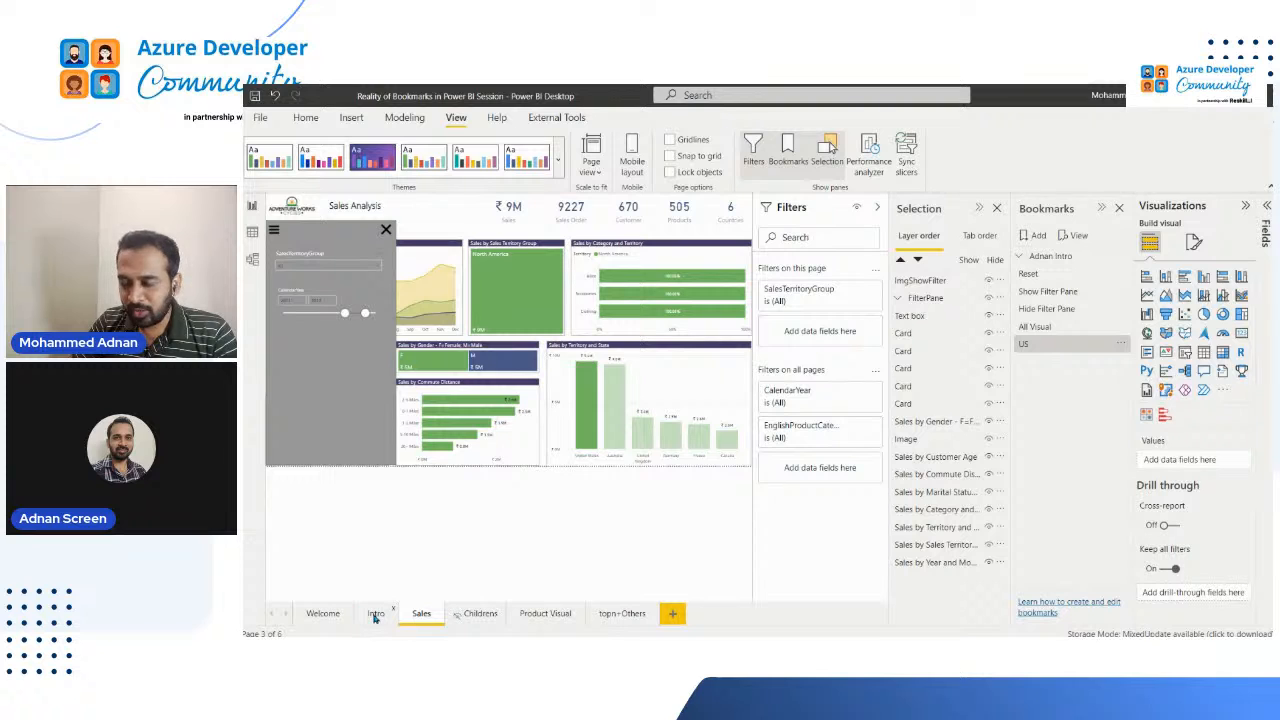
left_click(362, 616)
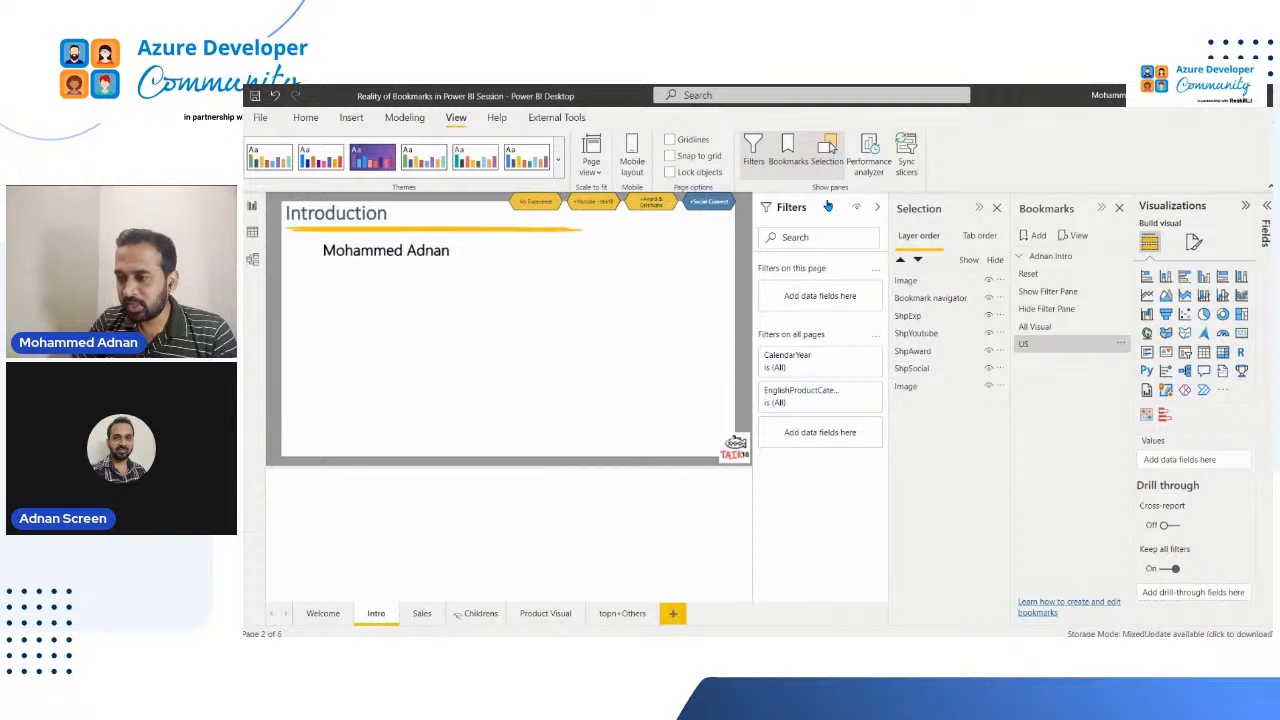
left_click(978, 207)
left_click(977, 207)
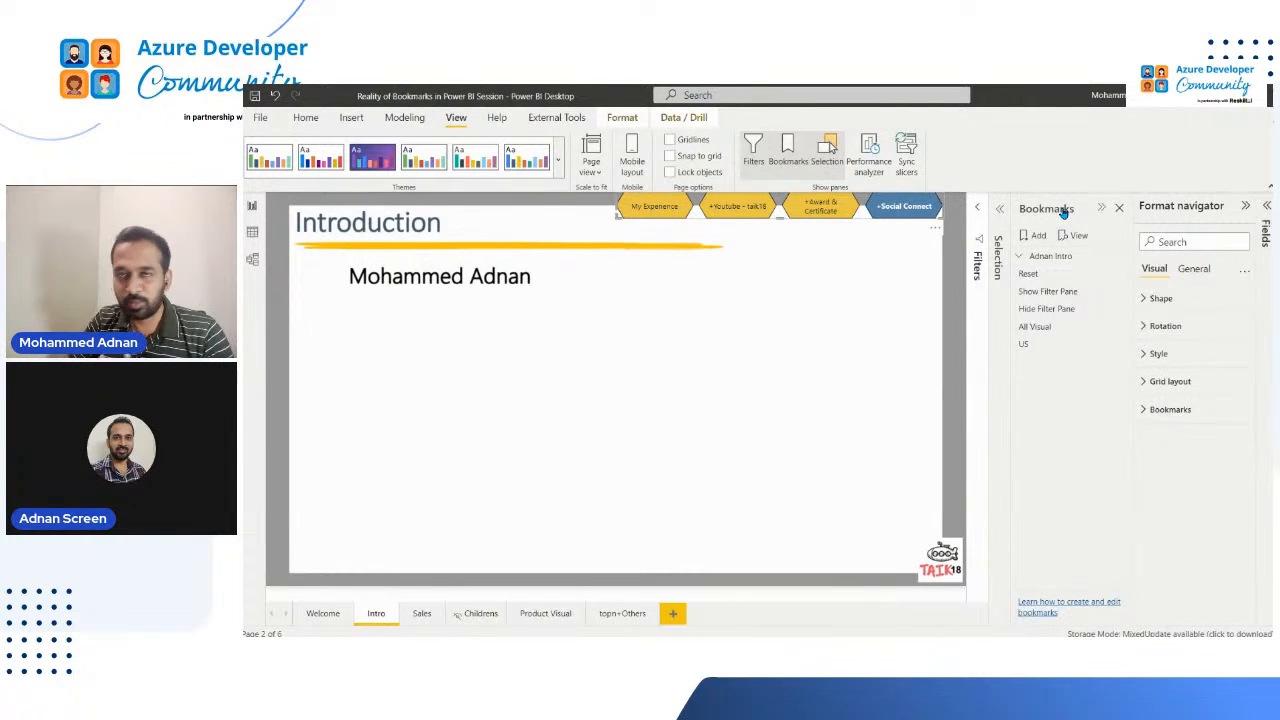
left_click(1019, 257)
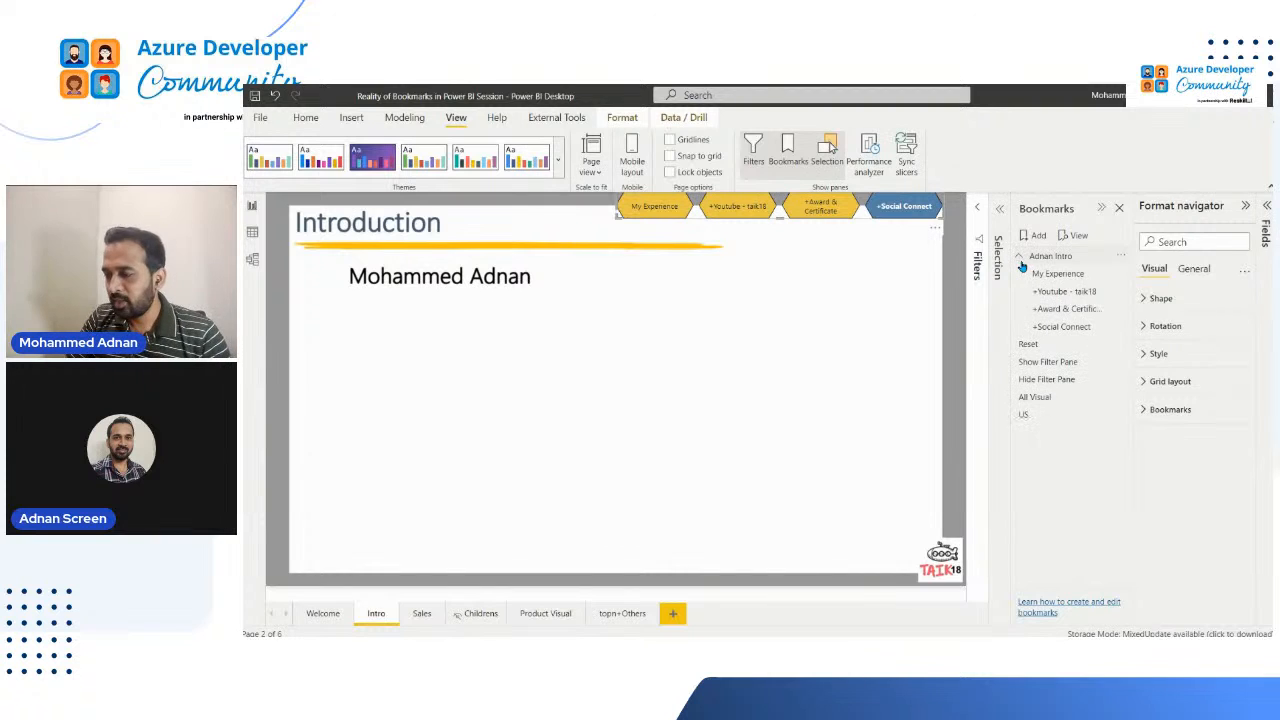
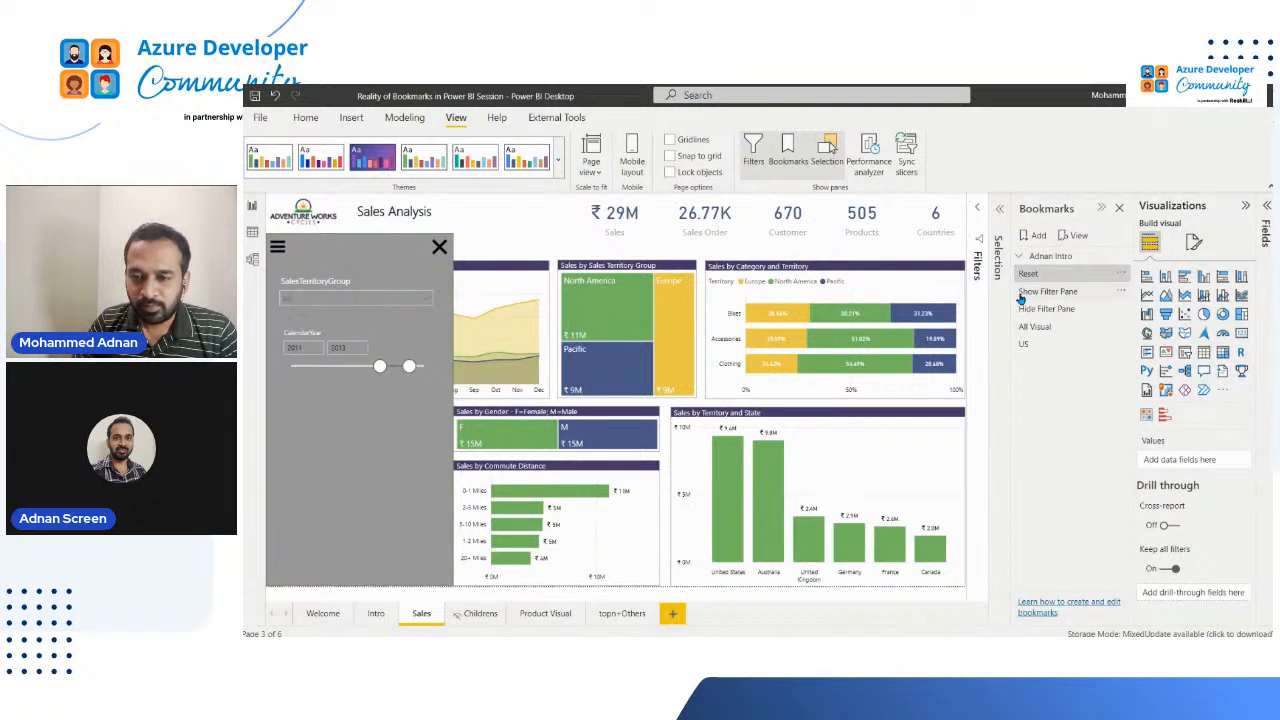
Step: Apply the Show Filter Pane bookmark and select North America and Pacific in the SalesTerritoryGroup slicer
left_click(1030, 297)
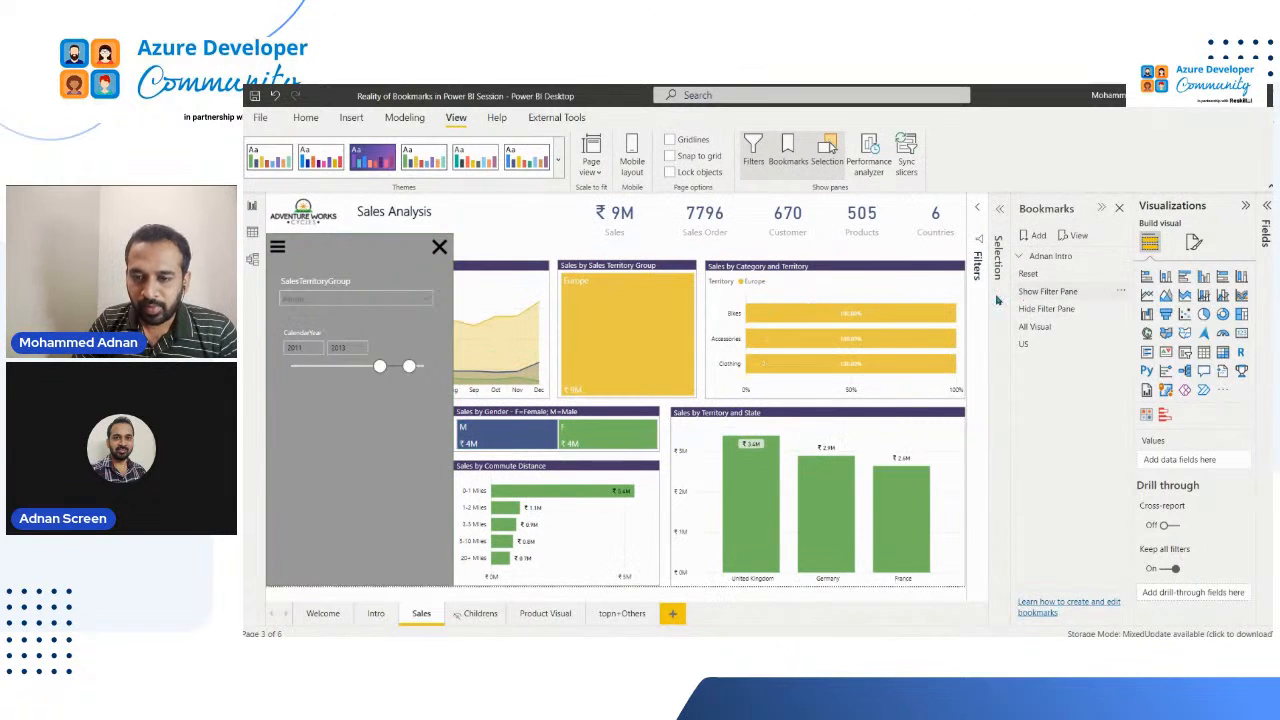
left_click(333, 301)
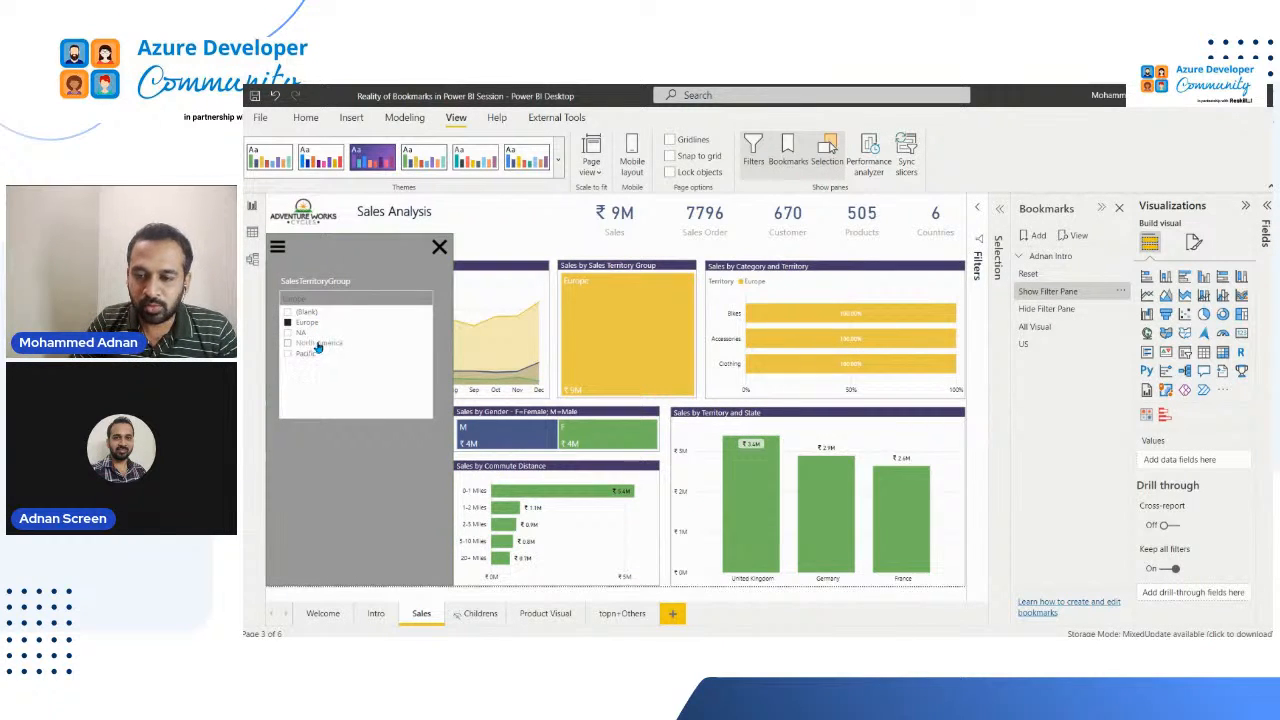
left_click(320, 343)
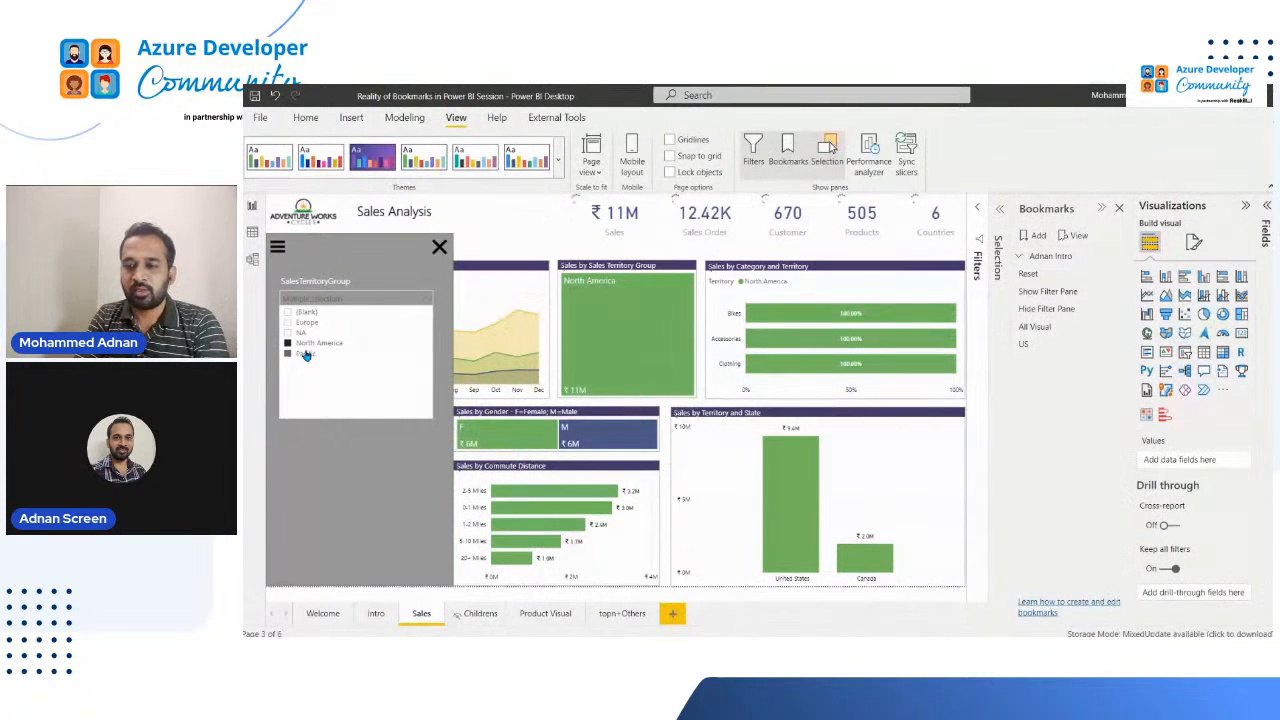
left_click(306, 355, "ctrl")
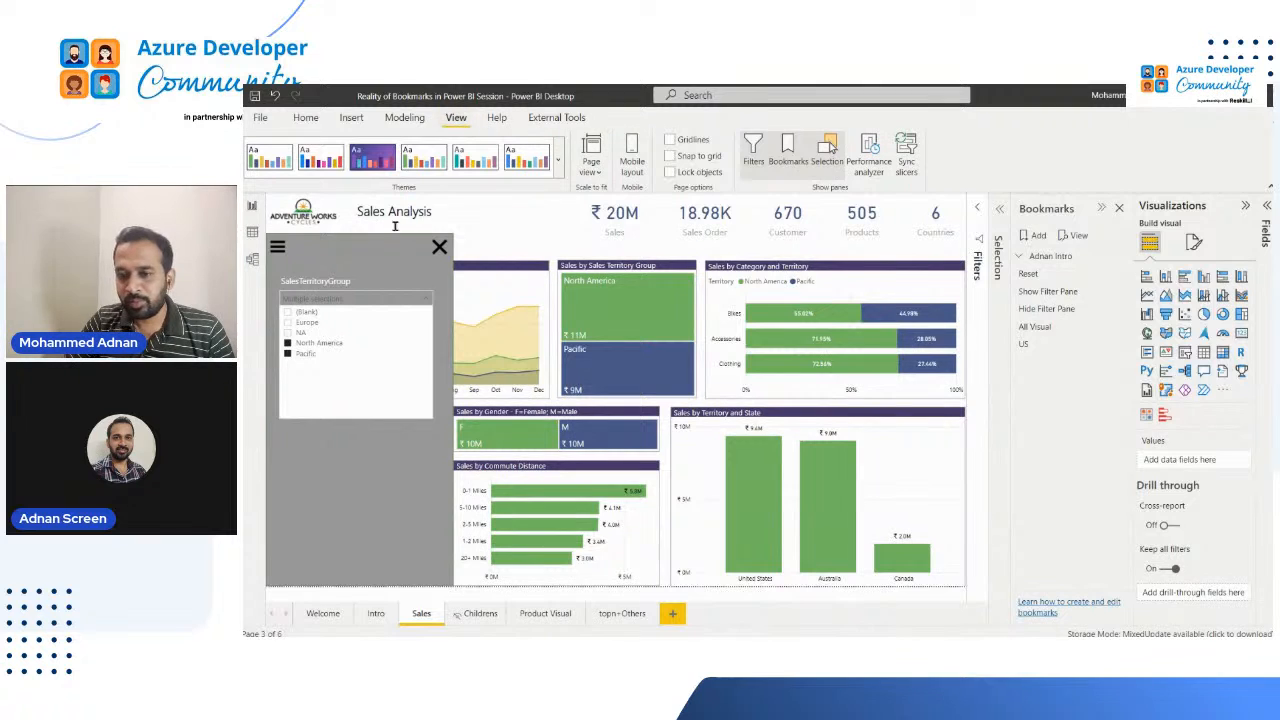
Step: Insert a blank button and place it in the filter pane's header, between the menu and close icons
left_click(352, 125)
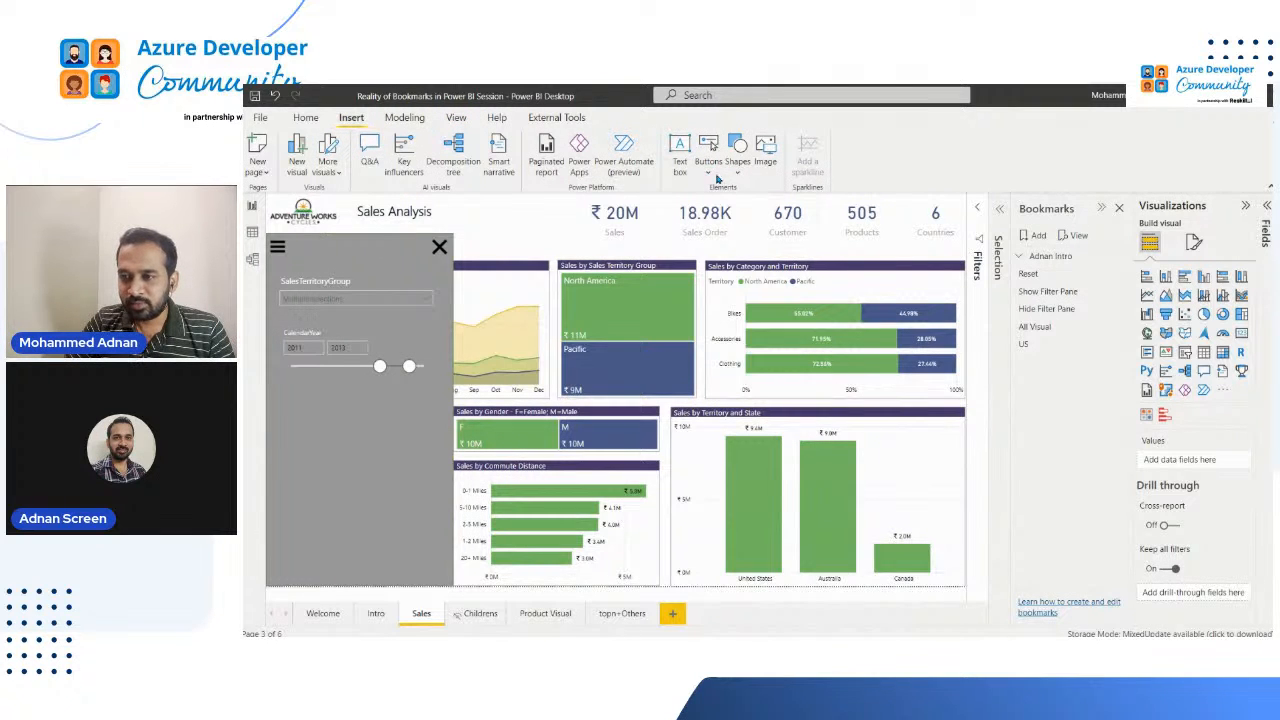
left_click(736, 170)
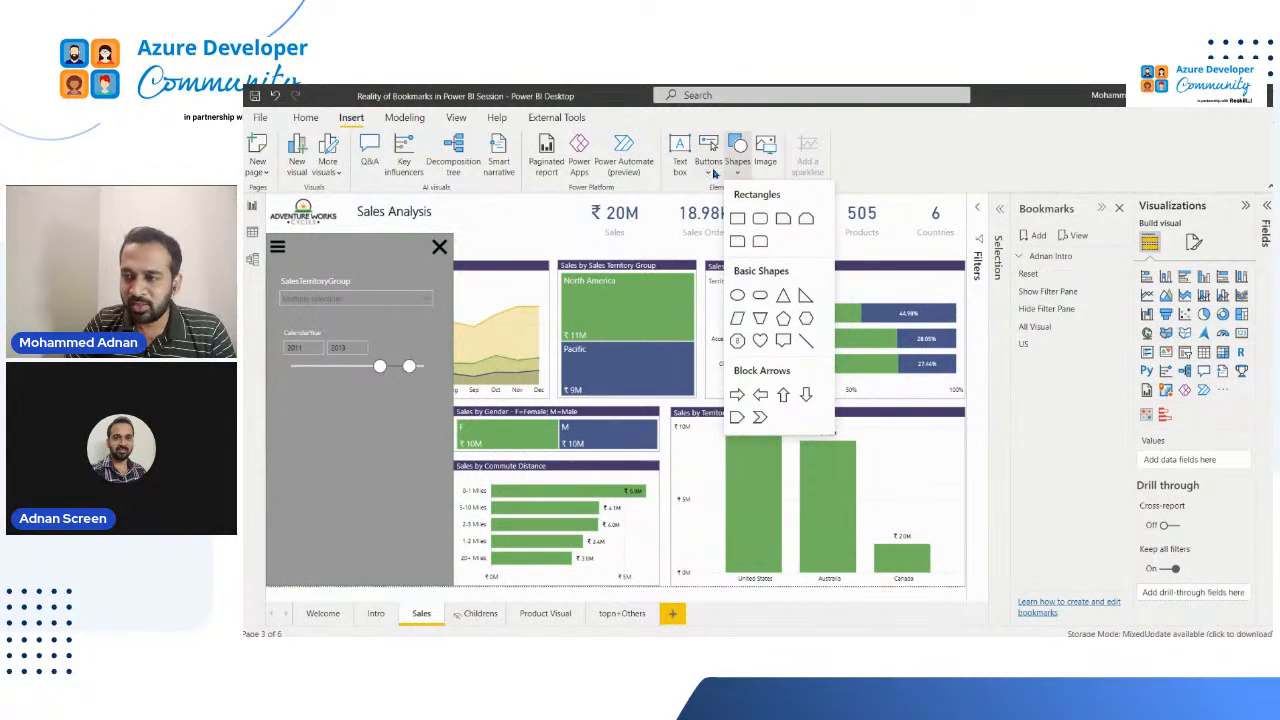
left_click(708, 175)
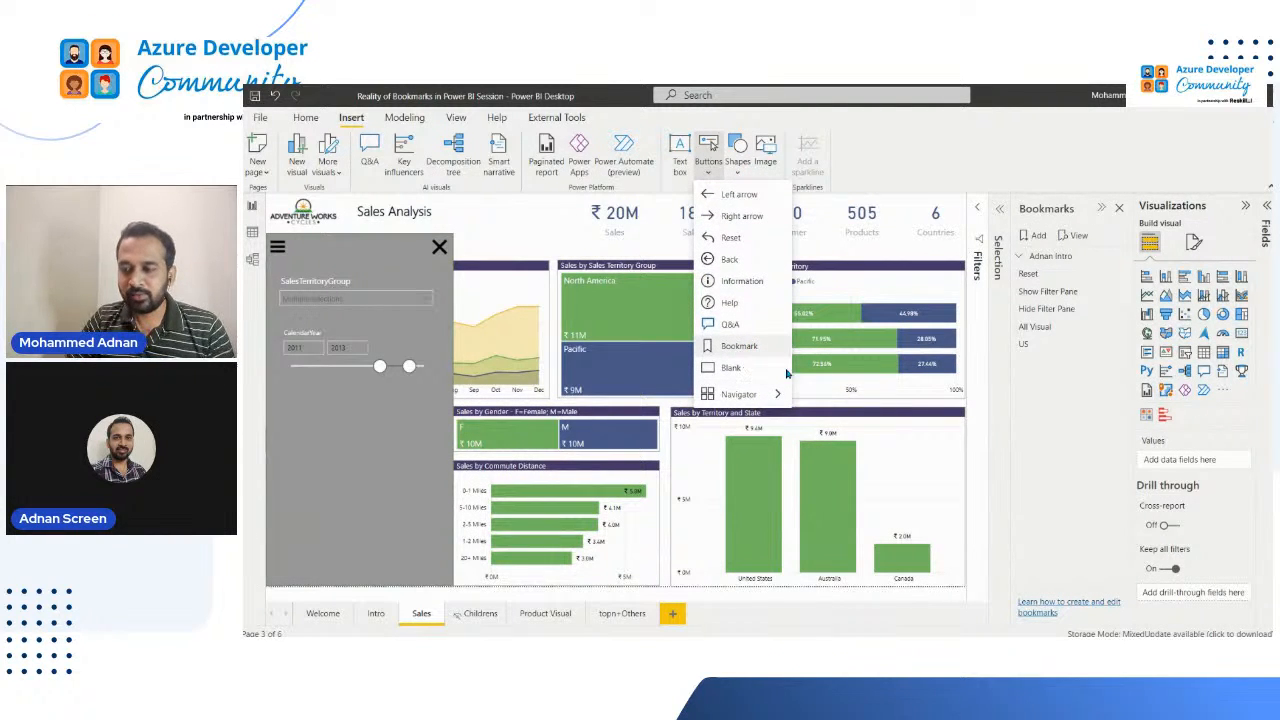
left_click(740, 368)
left_click_drag(280, 207, 350, 246)
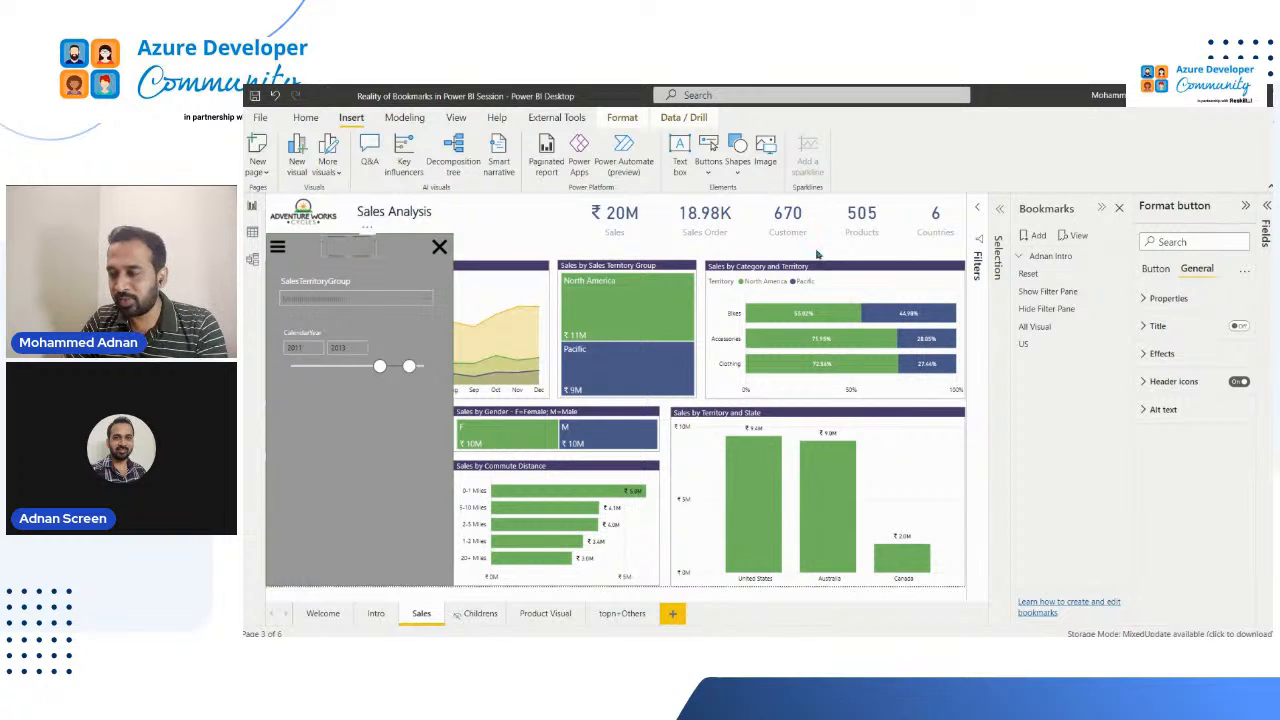
left_click(1150, 354)
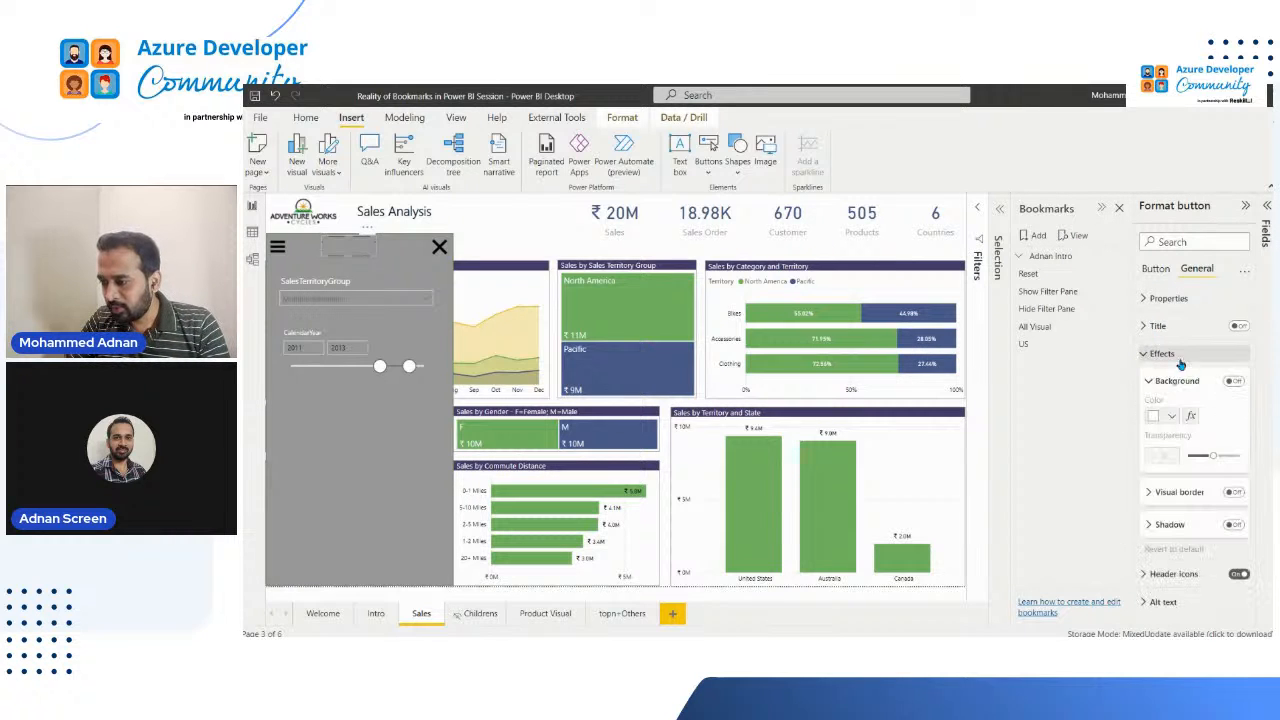
left_click(1146, 357)
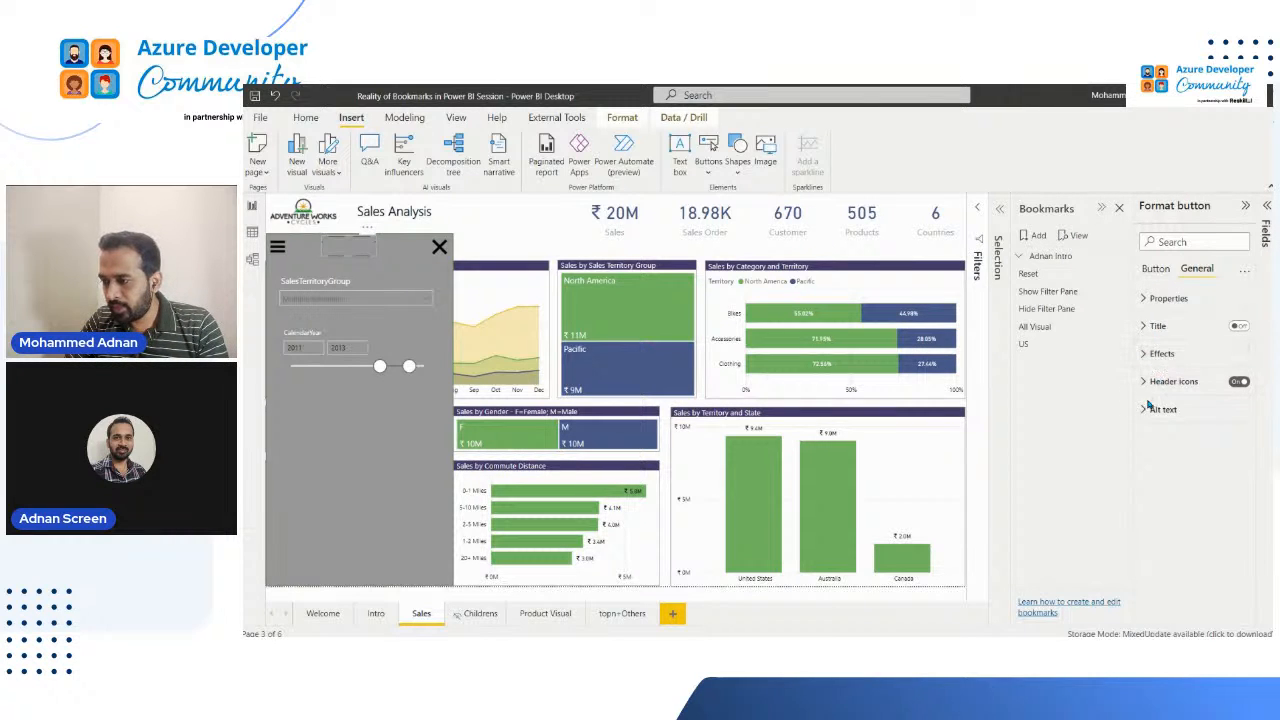
left_click(1148, 328)
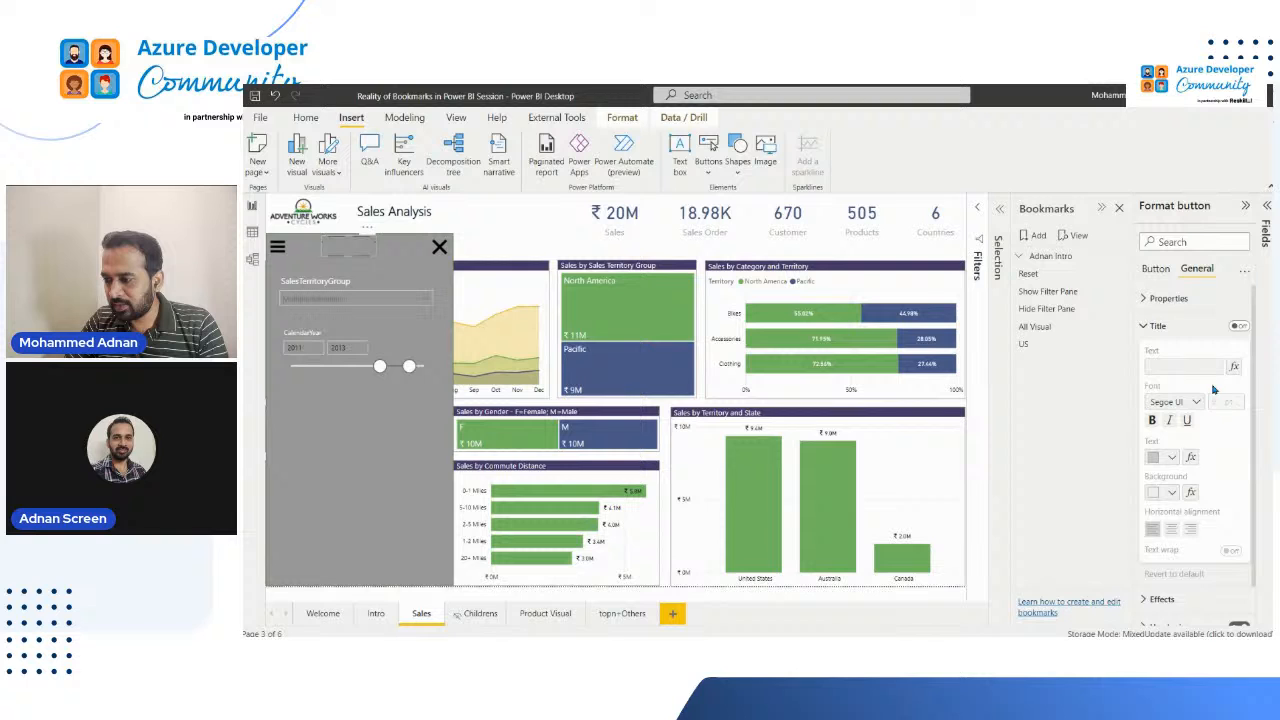
left_click(1150, 326)
Step: Turn on the button's text in its default state and set it to Reset in white at 15 pt
left_click(1156, 269)
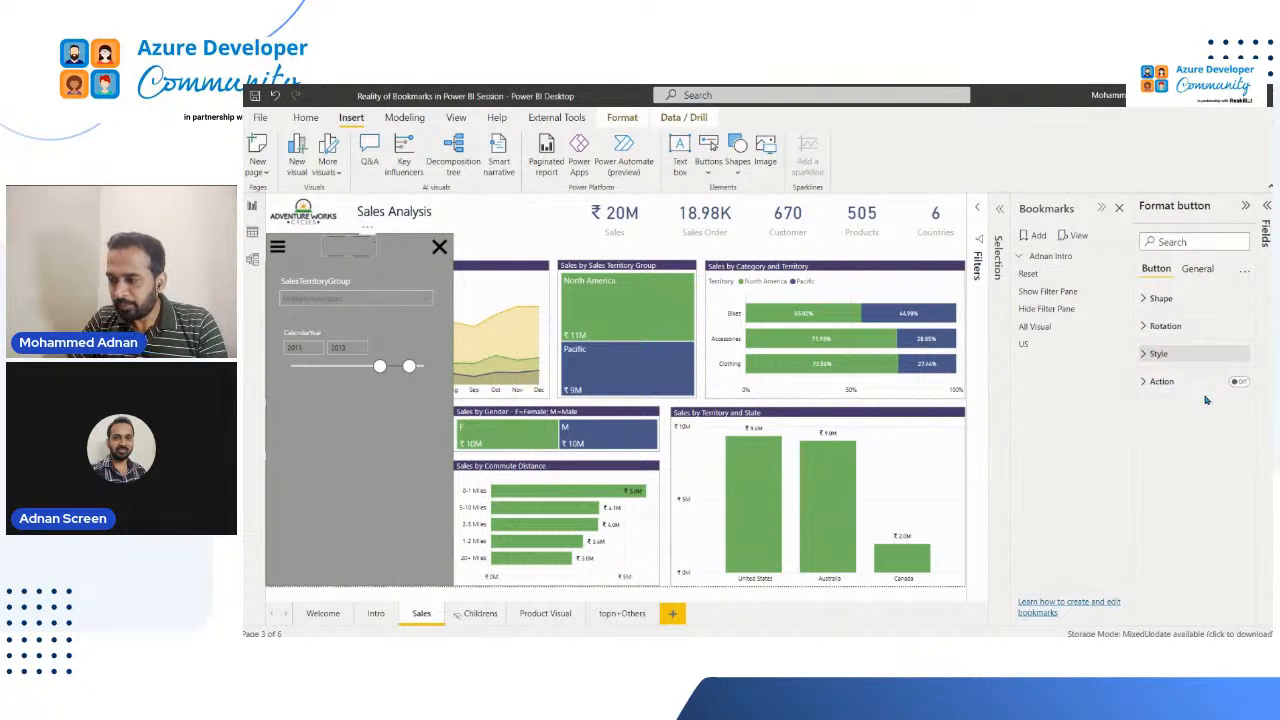
left_click(1165, 353)
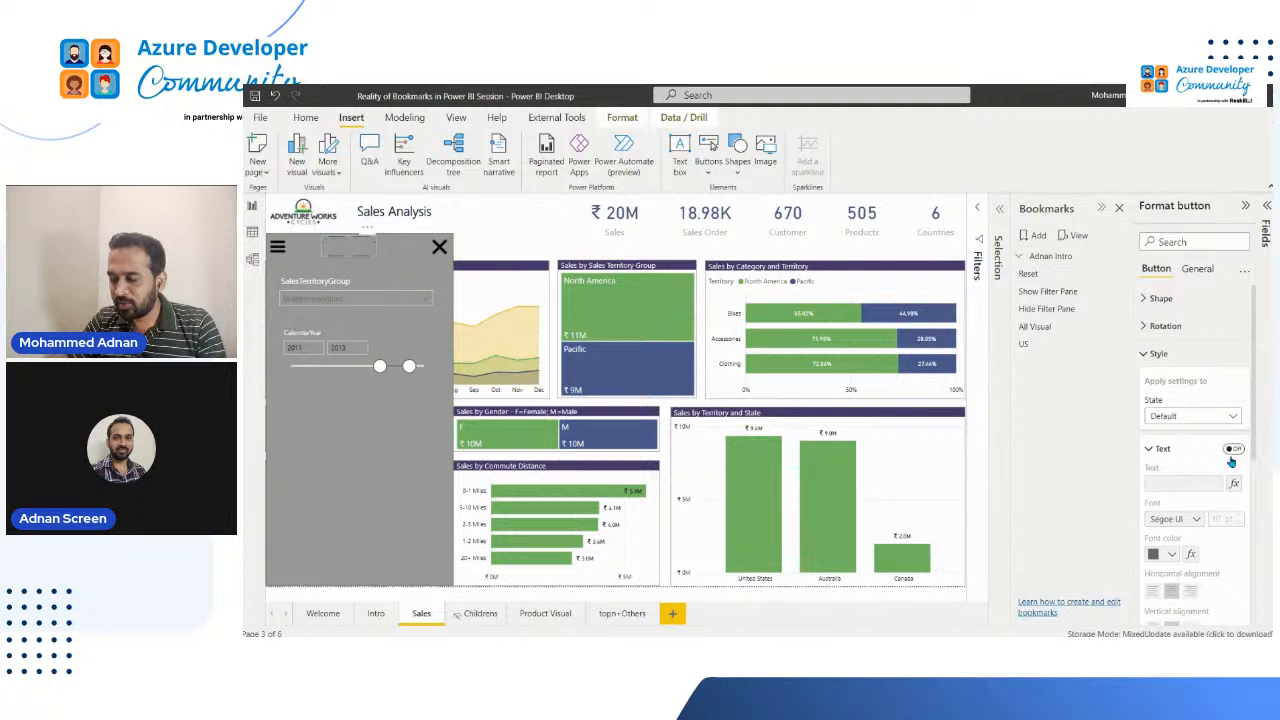
left_click(1231, 455)
left_click(1194, 482)
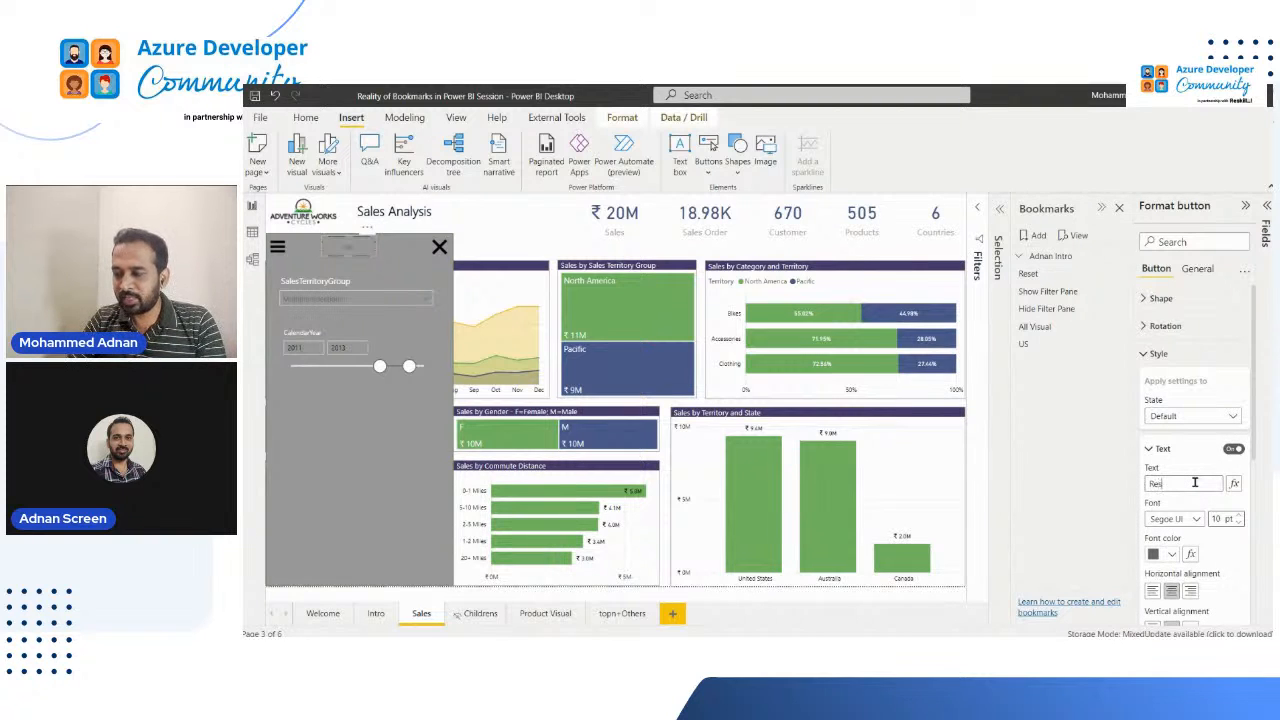
type("Ret")
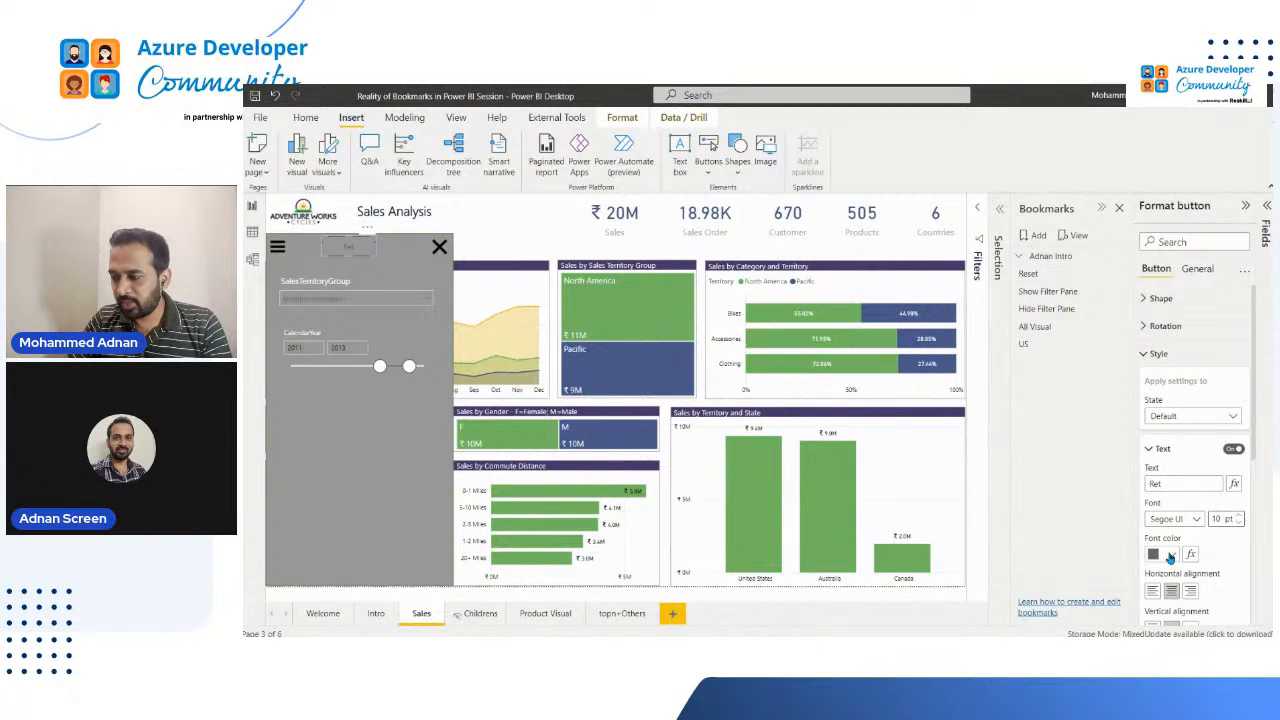
left_click(1176, 551)
left_click(1075, 340)
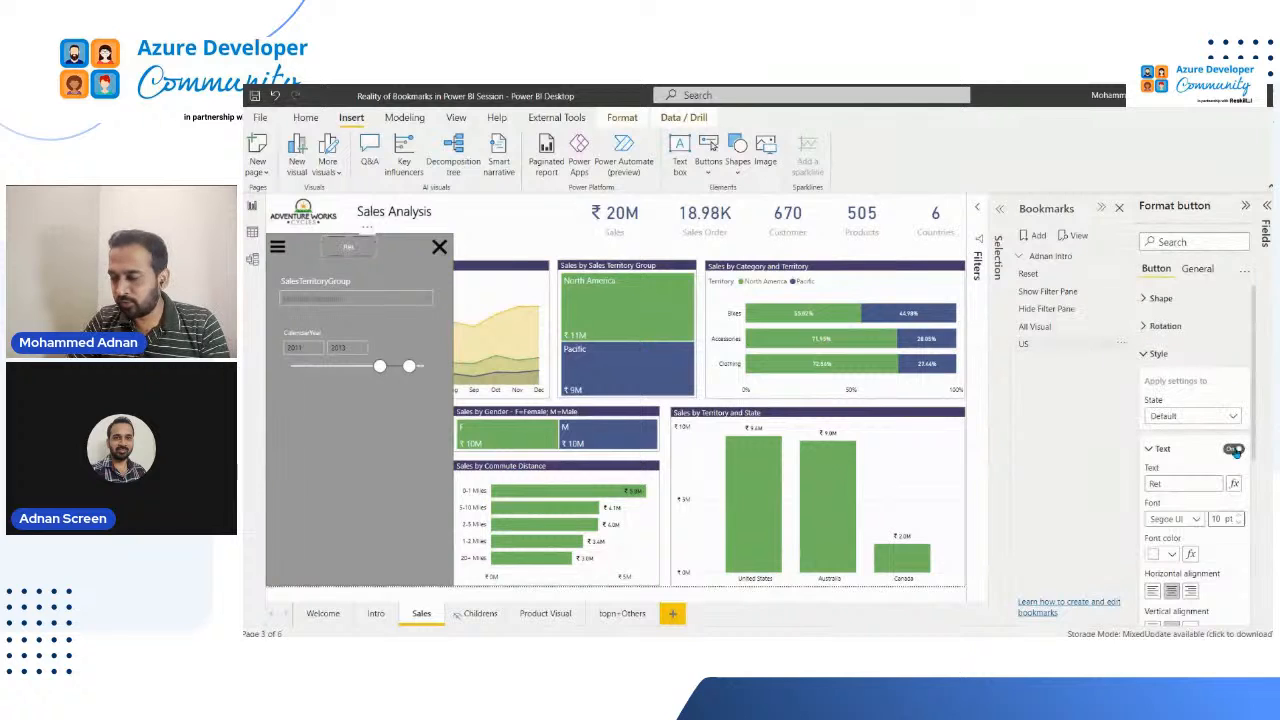
left_click(1160, 484)
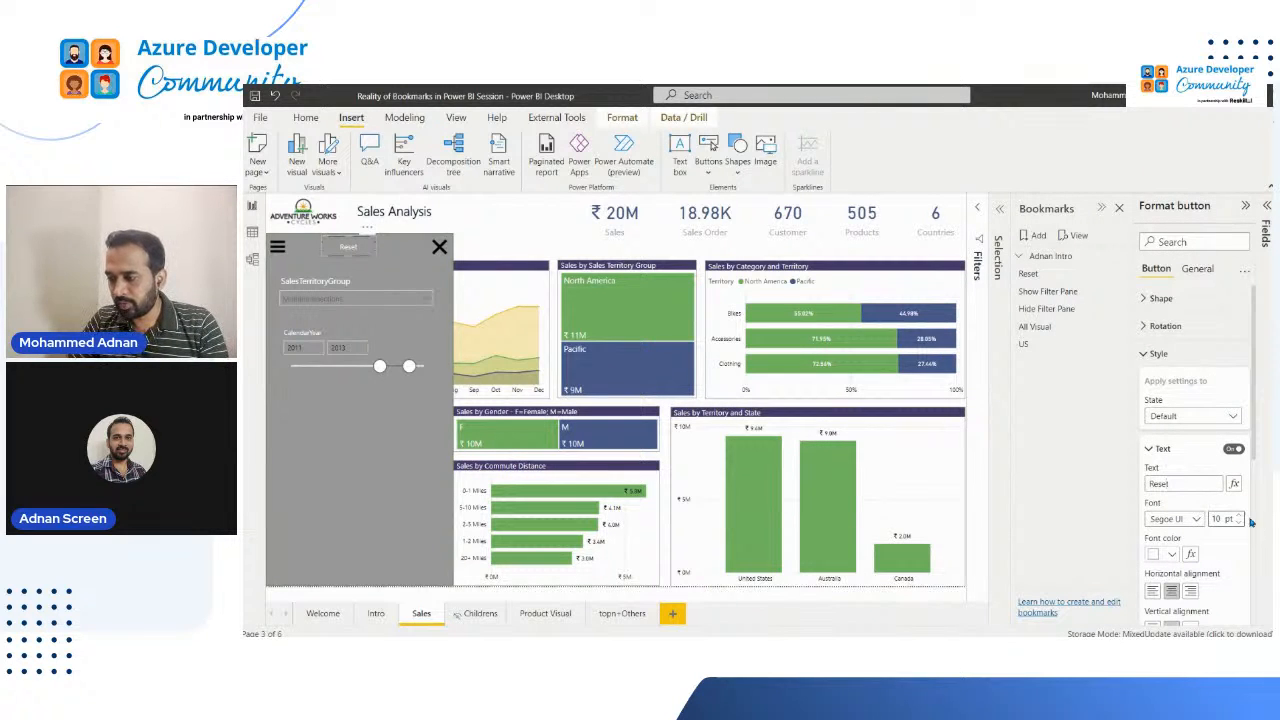
left_click_drag(1220, 518, 1190, 520)
type("15")
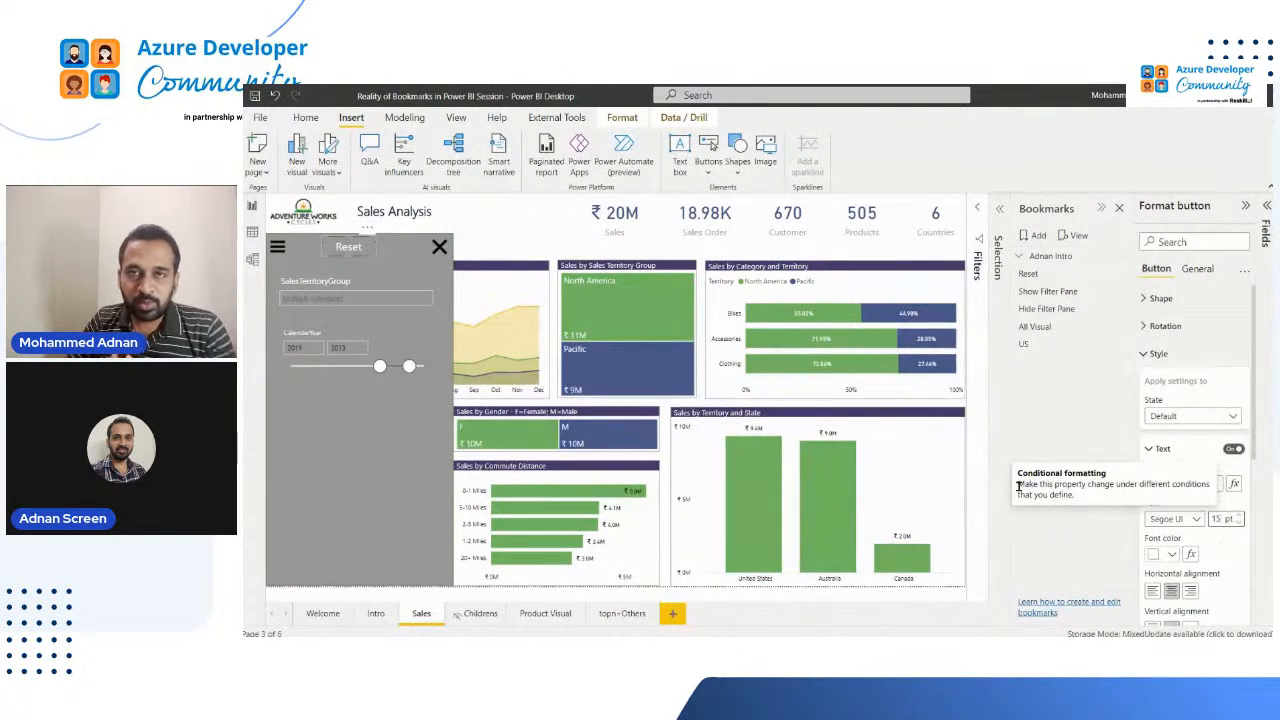
Step: Reapply the Show Filter Pane bookmark, and give the Reset button a Bookmark action that targets Show Filter Pane
left_click(1050, 292)
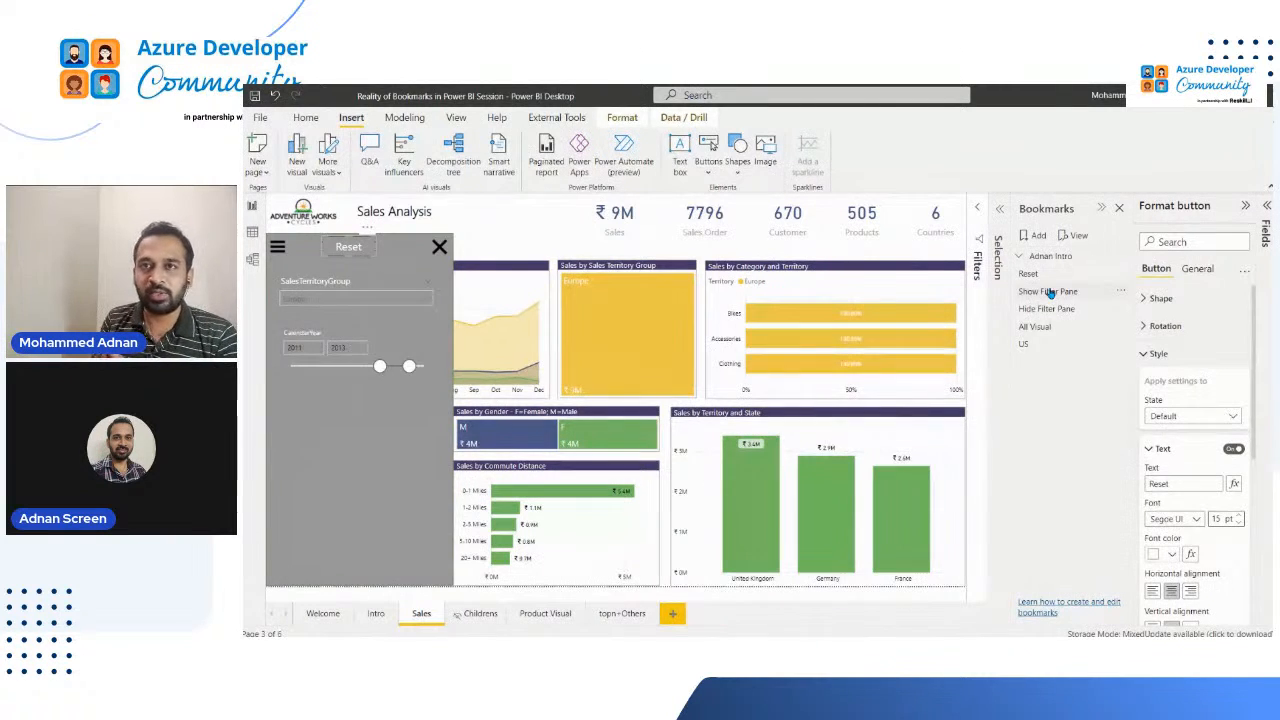
left_click(1043, 292)
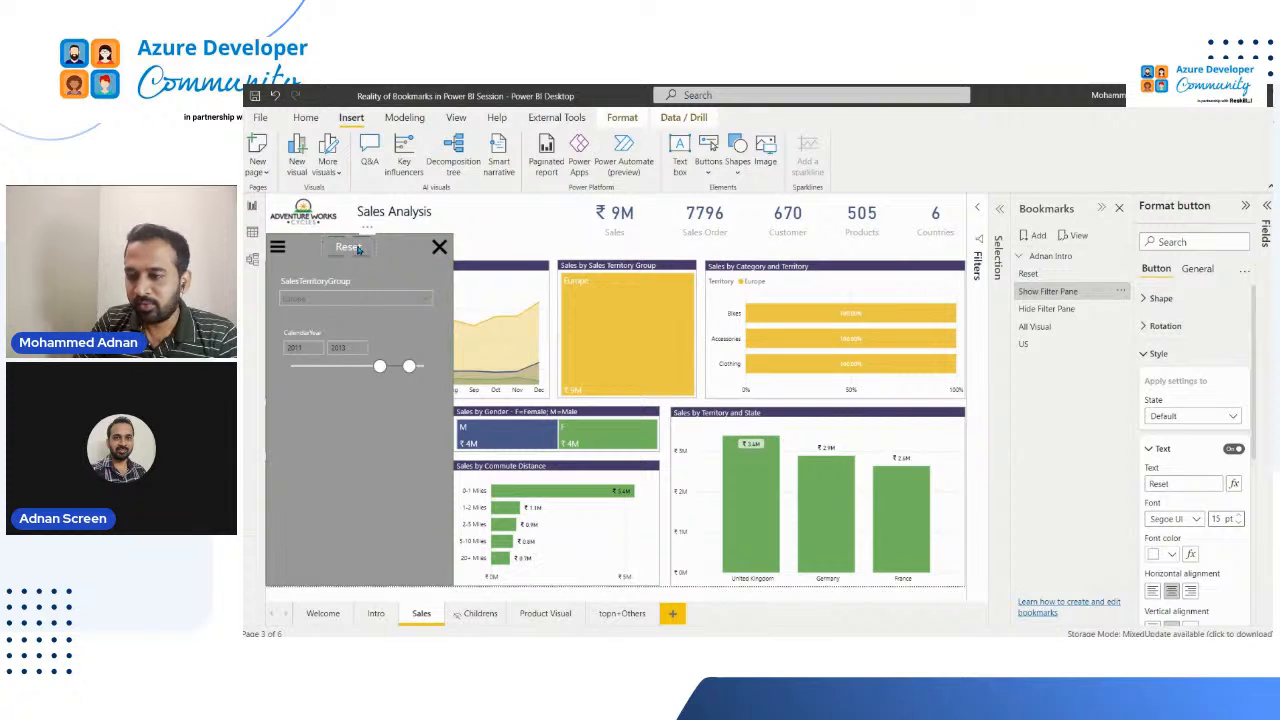
left_click(1144, 355)
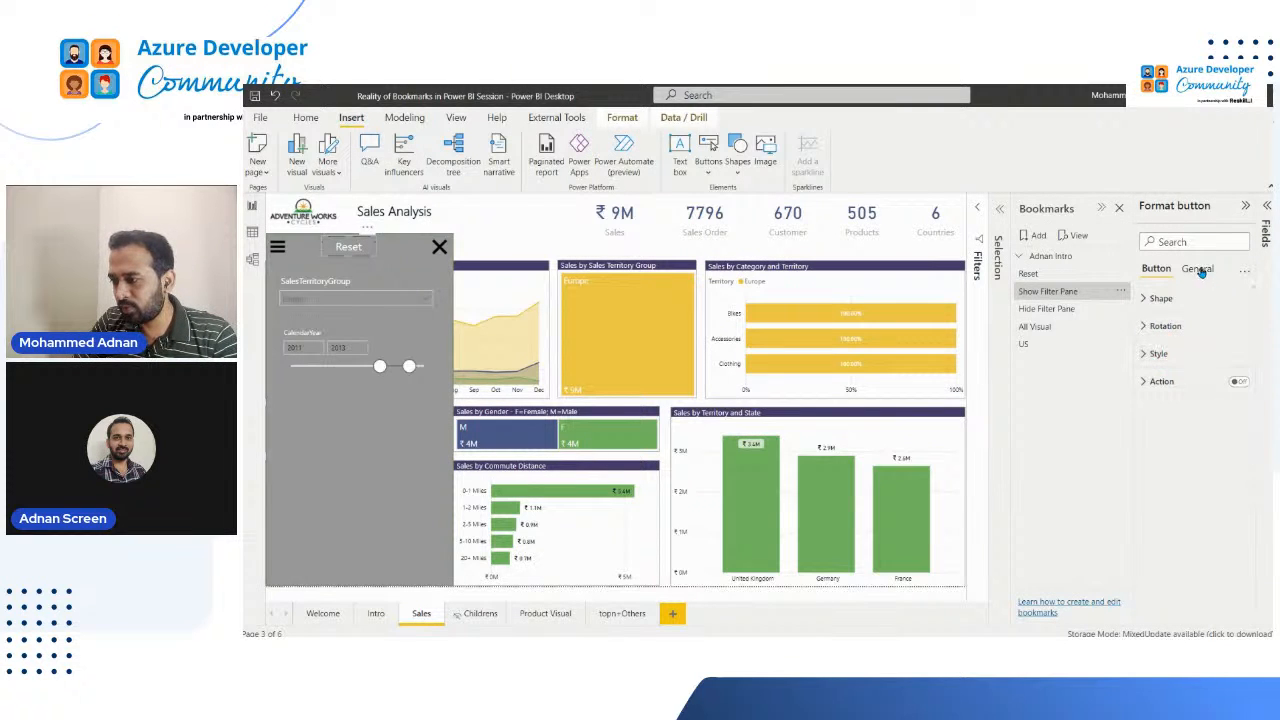
left_click(1241, 383)
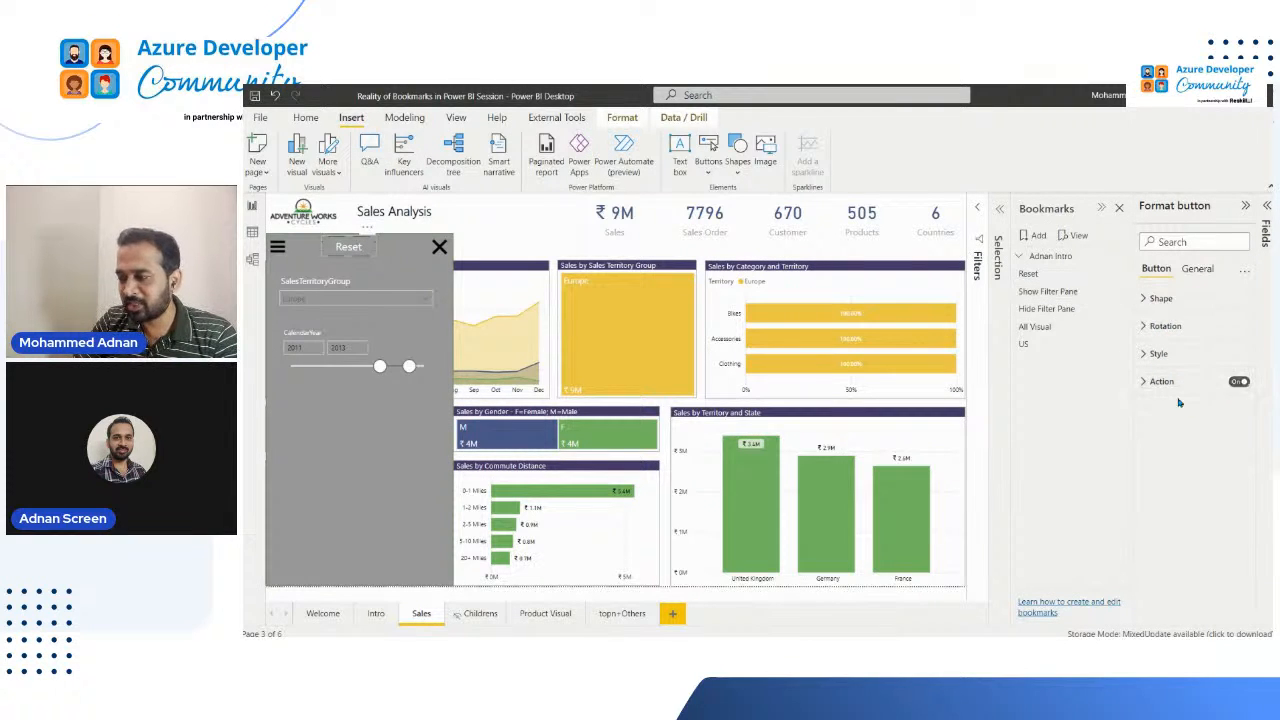
left_click(1146, 383)
left_click(1192, 443)
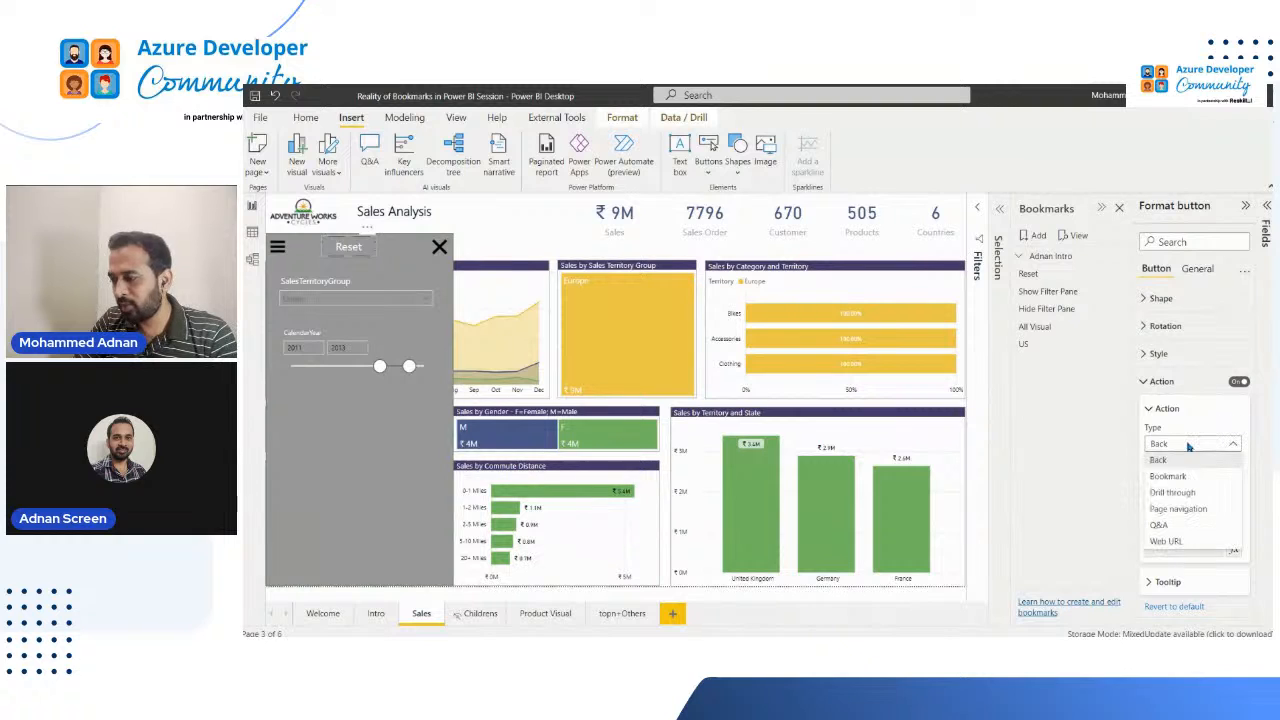
left_click(1180, 478)
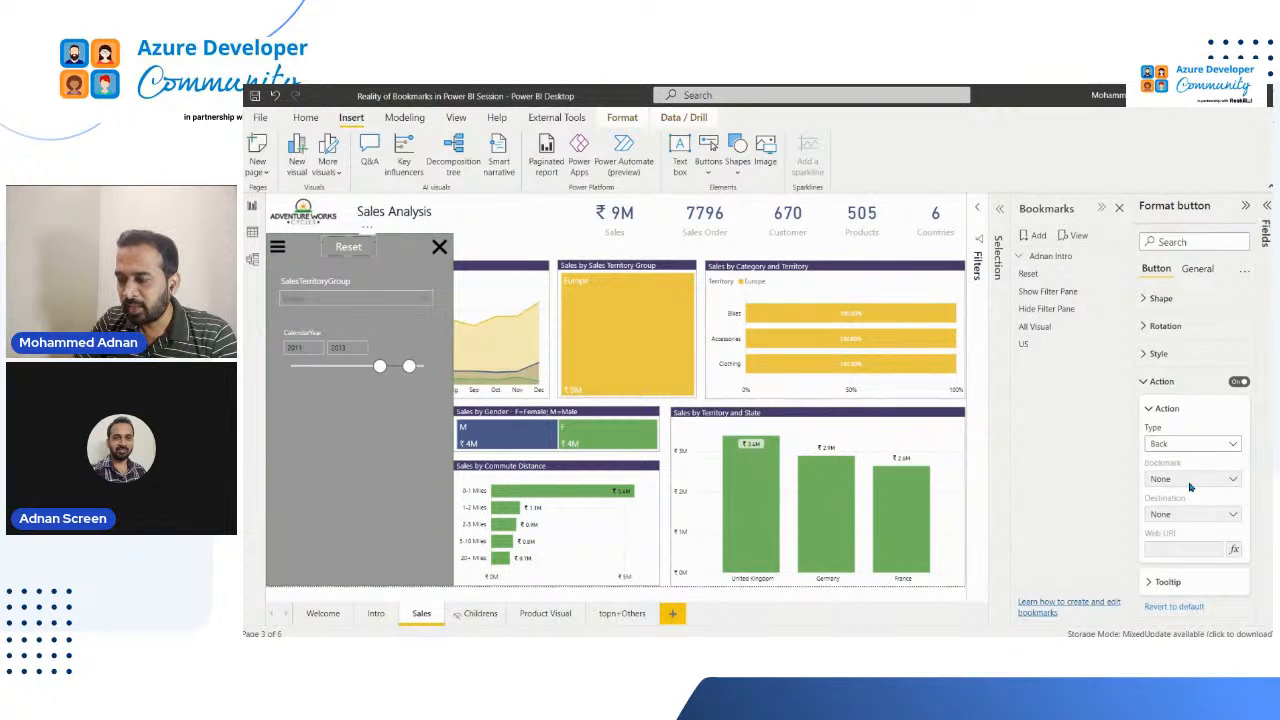
left_click(1206, 481)
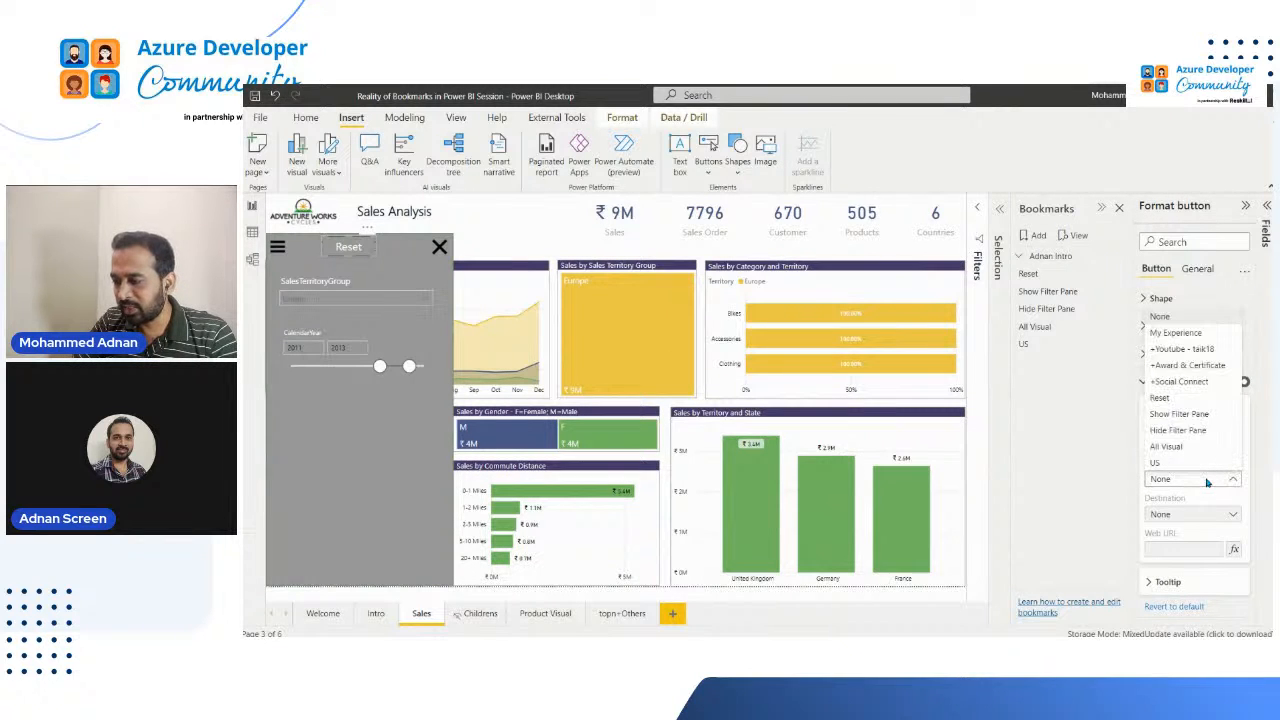
left_click(1190, 422)
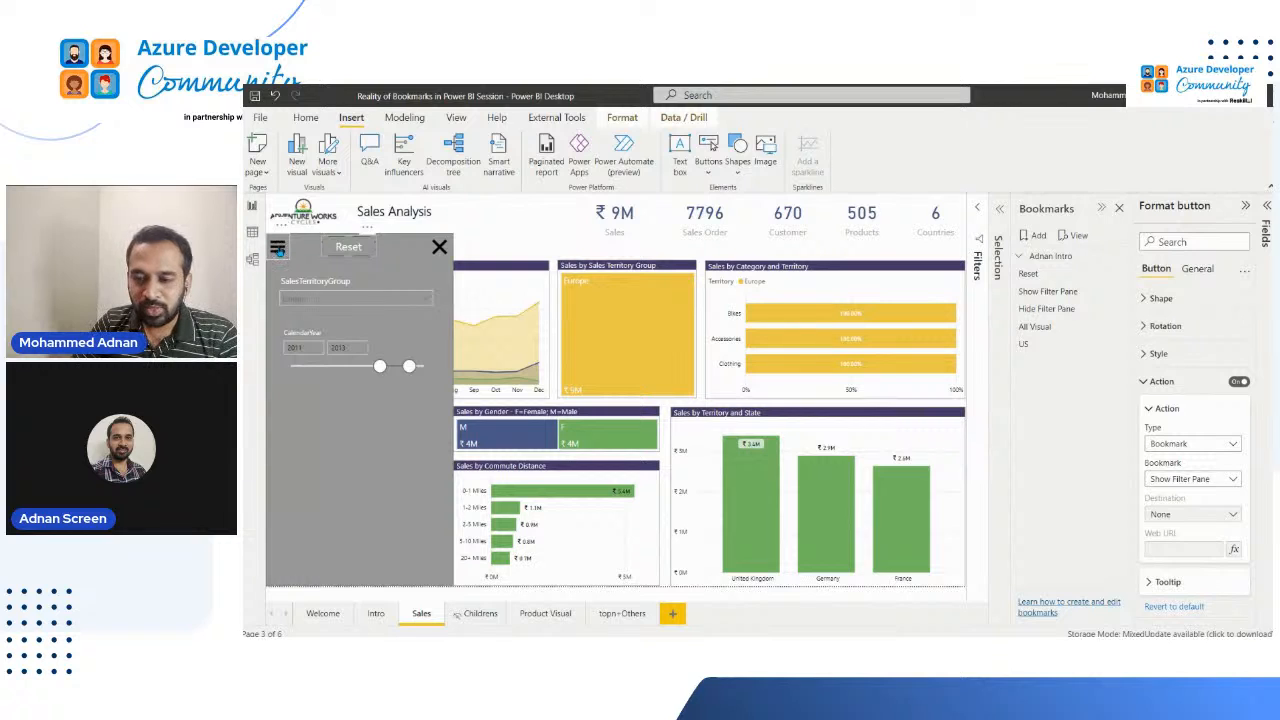
Step: Select North America and Pacific in the SalesTerritoryGroup slicer, and test the menu icon's bookmark action against that selection
left_click(330, 301)
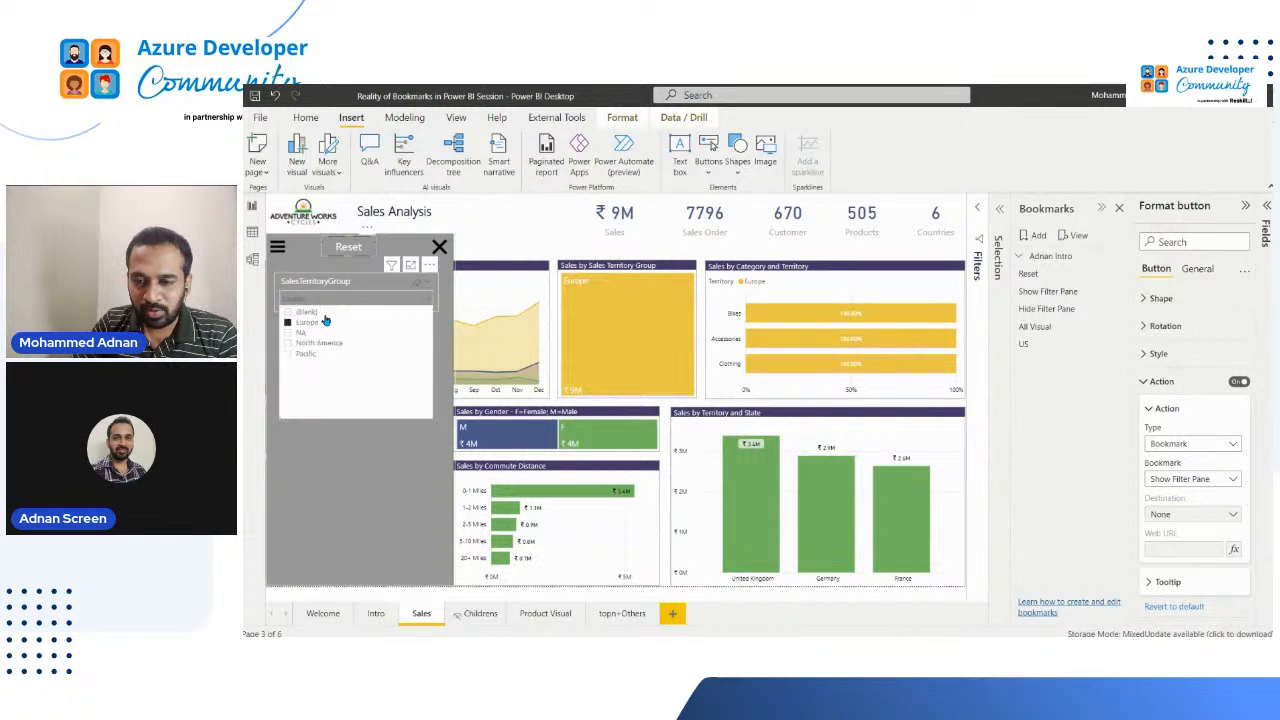
left_click(310, 343)
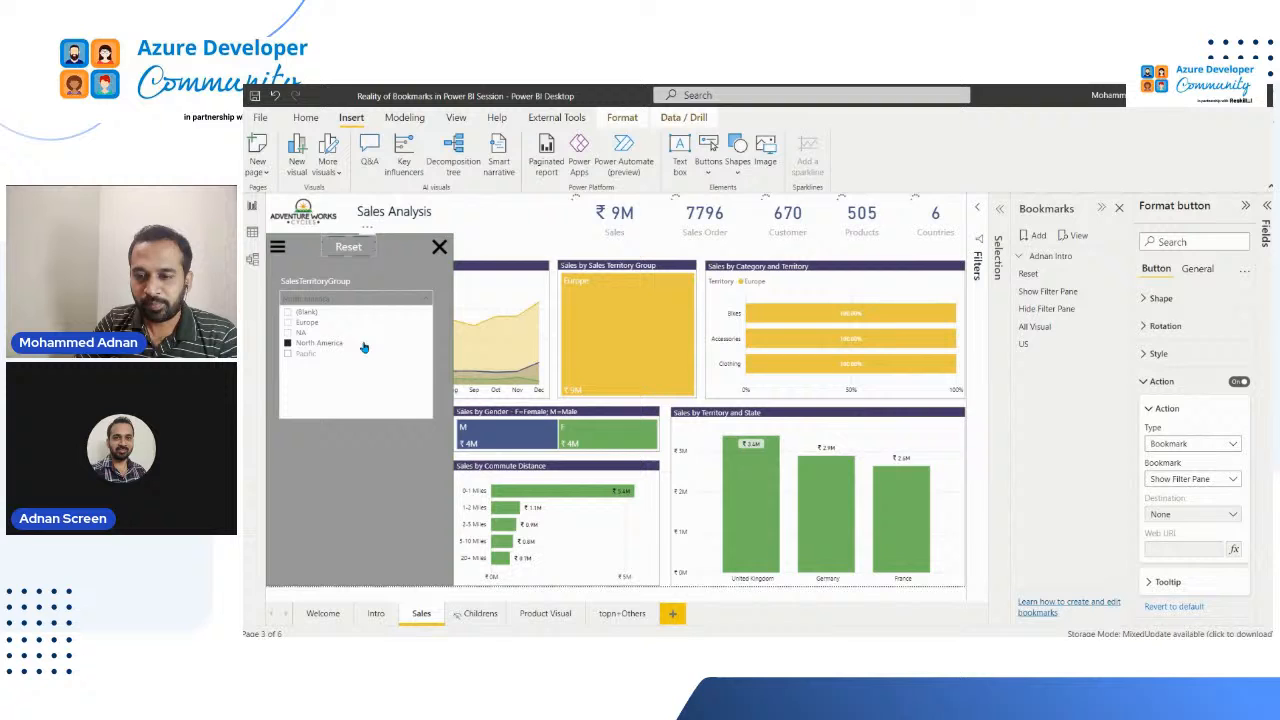
left_click(289, 354, "ctrl")
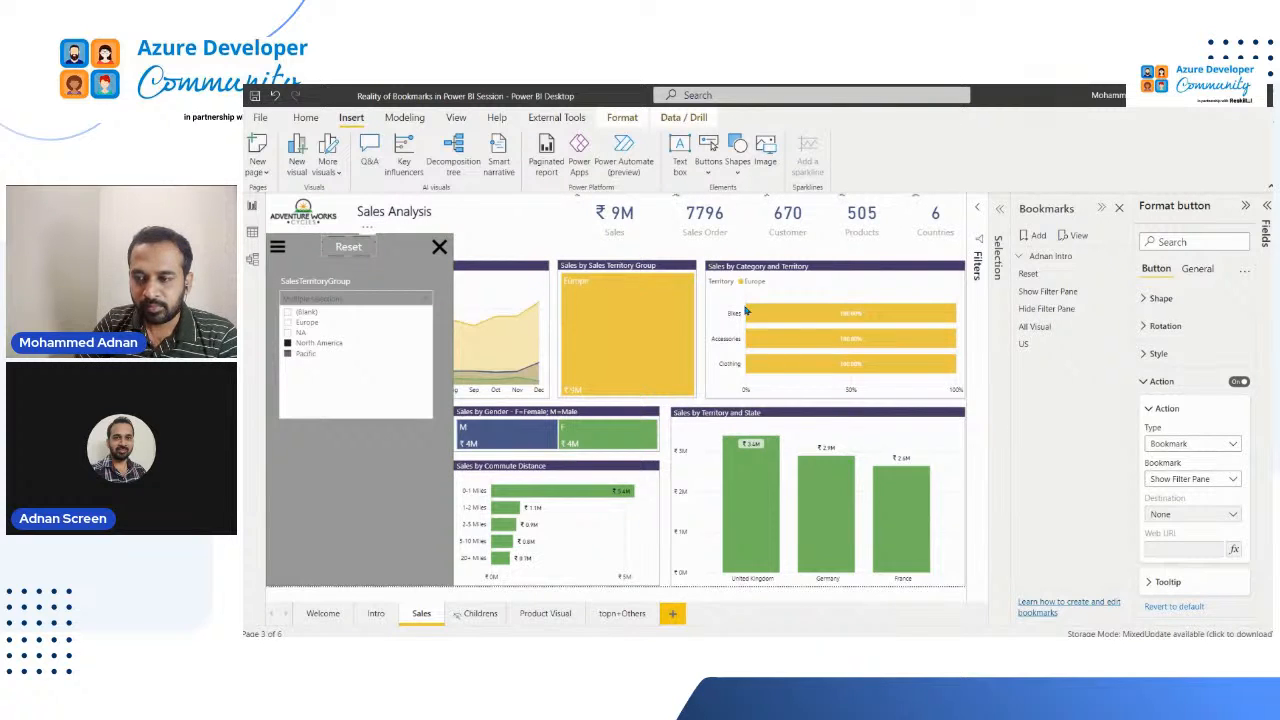
left_click(280, 251)
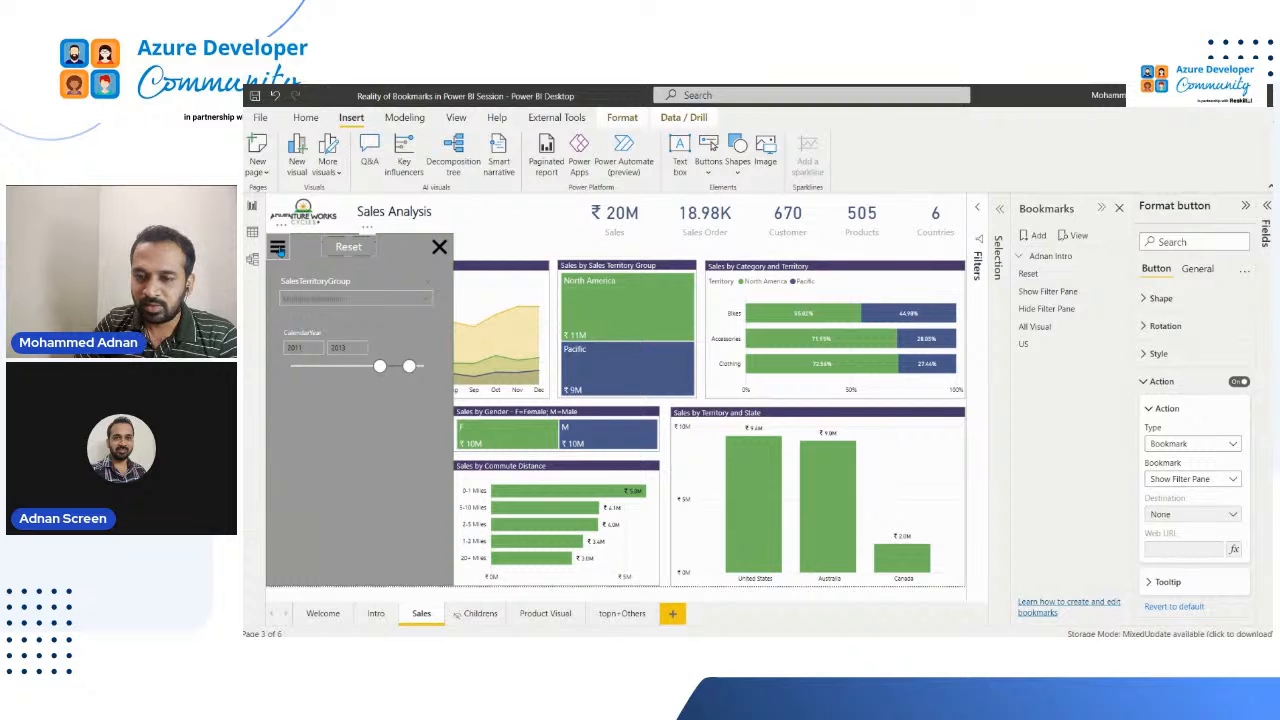
left_click(281, 251, "ctrl")
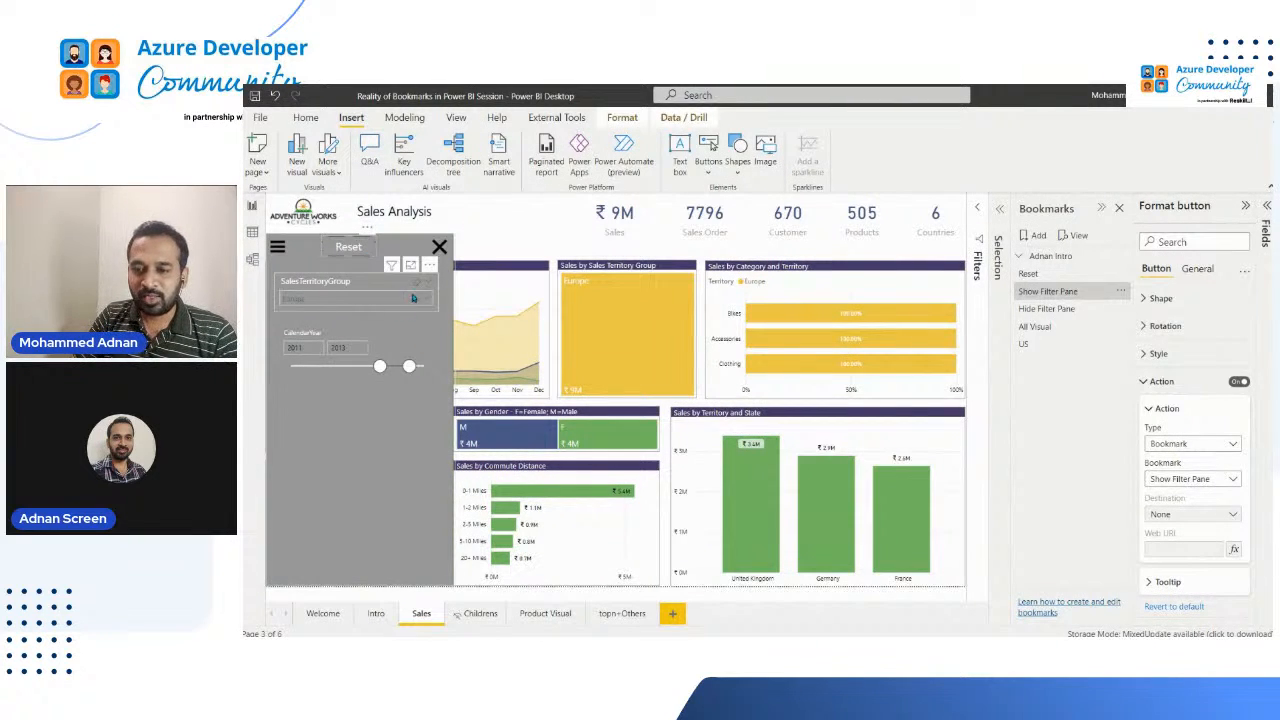
Step: Filter SalesTerritoryGroup to North America and Pacific again, and test the Reset button's bookmark action
left_click(340, 300)
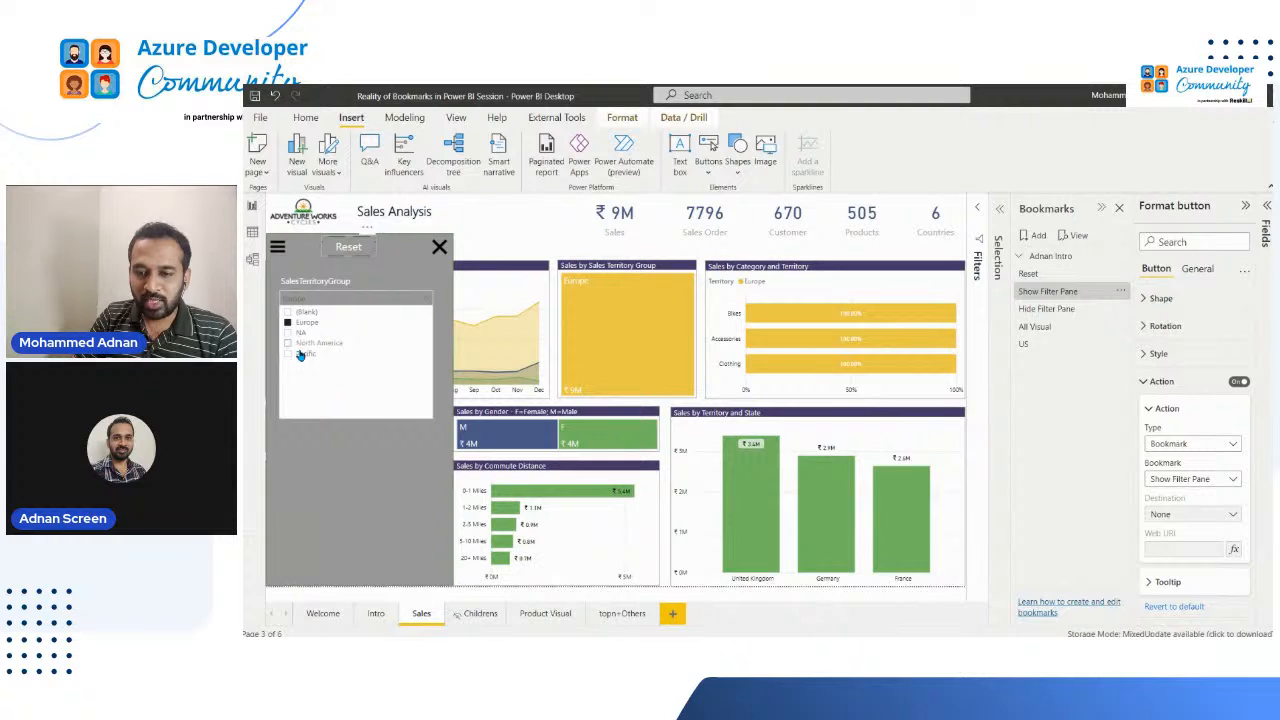
left_click(301, 343)
left_click(302, 354, "ctrl")
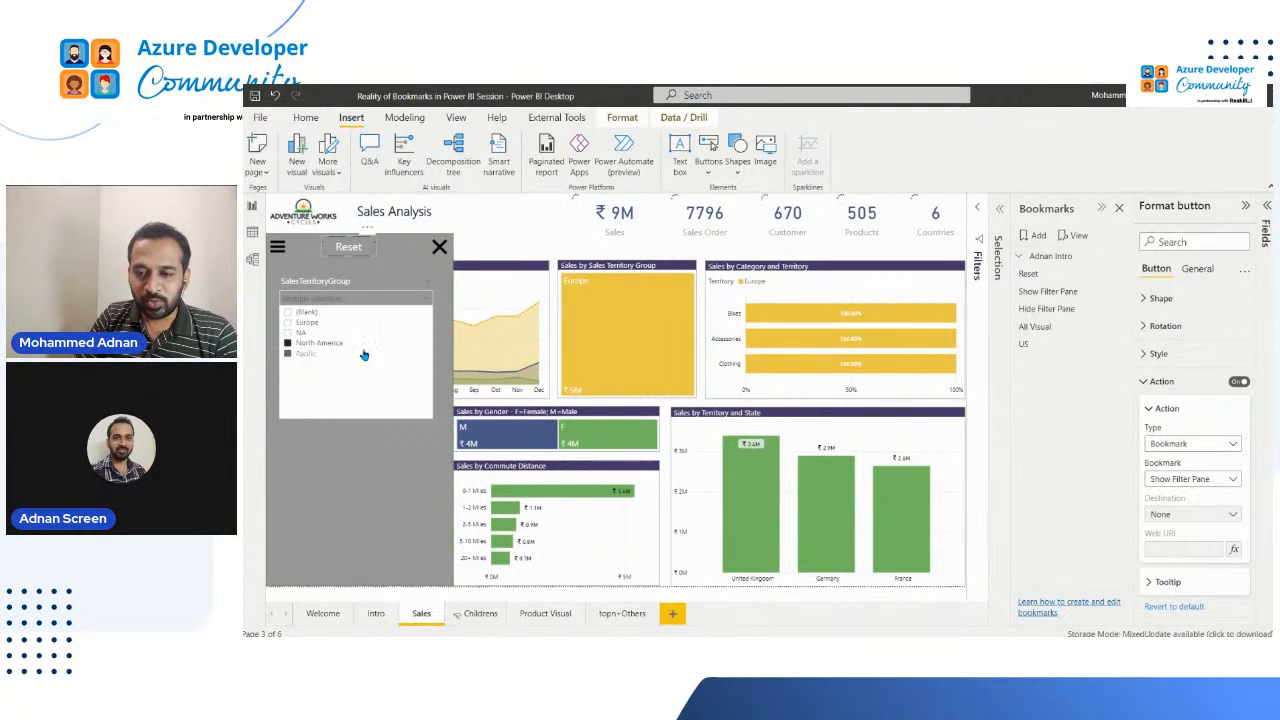
left_click(348, 248, "ctrl")
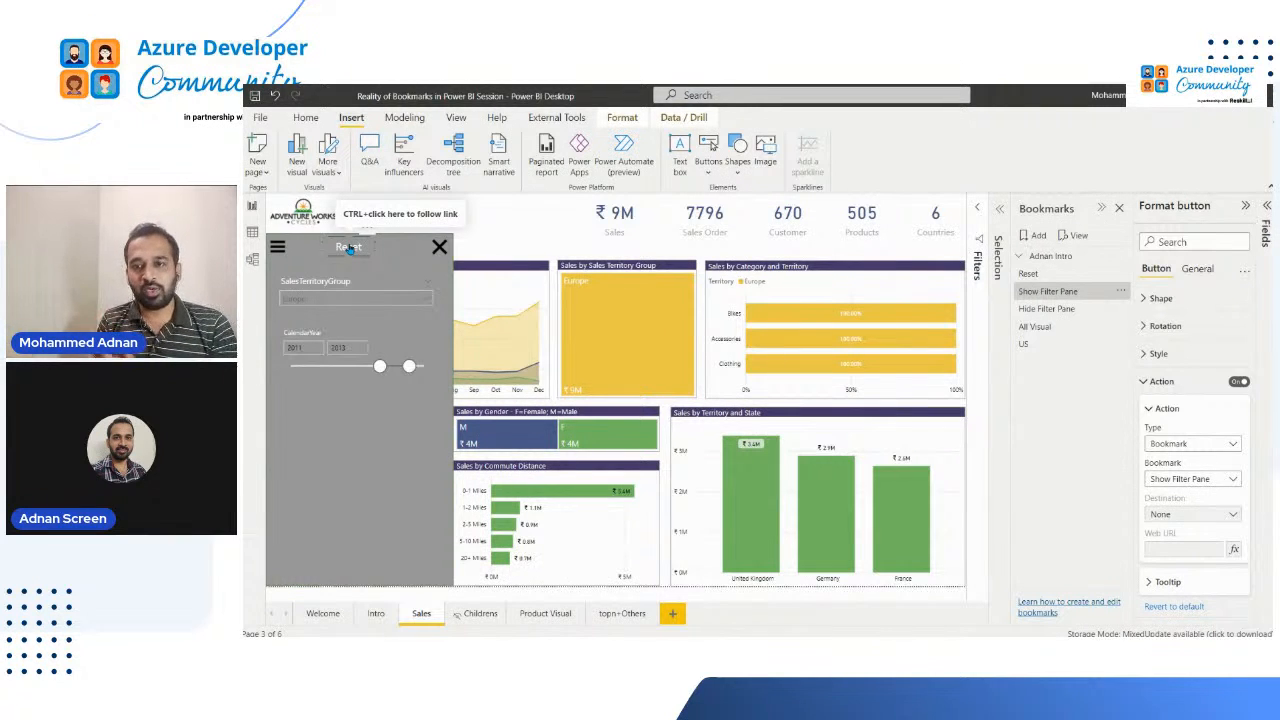
Step: Apply the All Visual bookmark to check its effect on the Sales page
left_click(1045, 328)
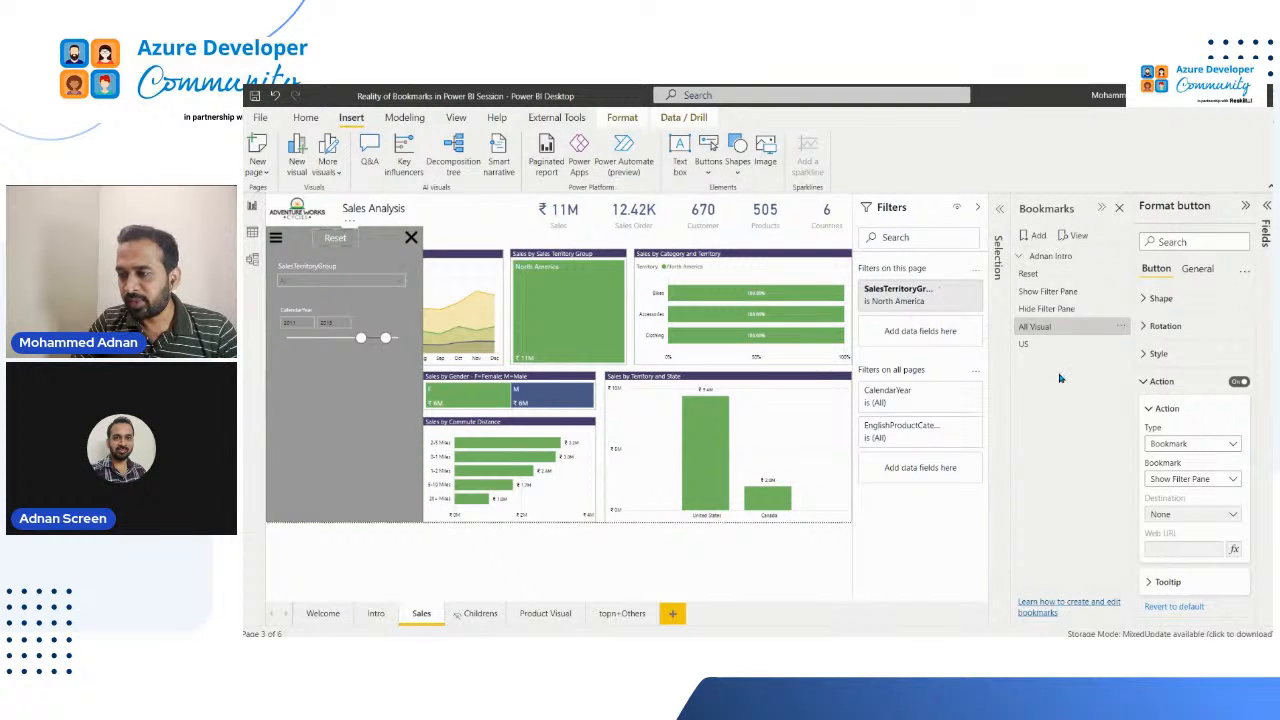
Step: Apply the Show Filter Pane bookmark, and clear the SalesTerritoryGroup filter on the Sales page
left_click(1065, 290)
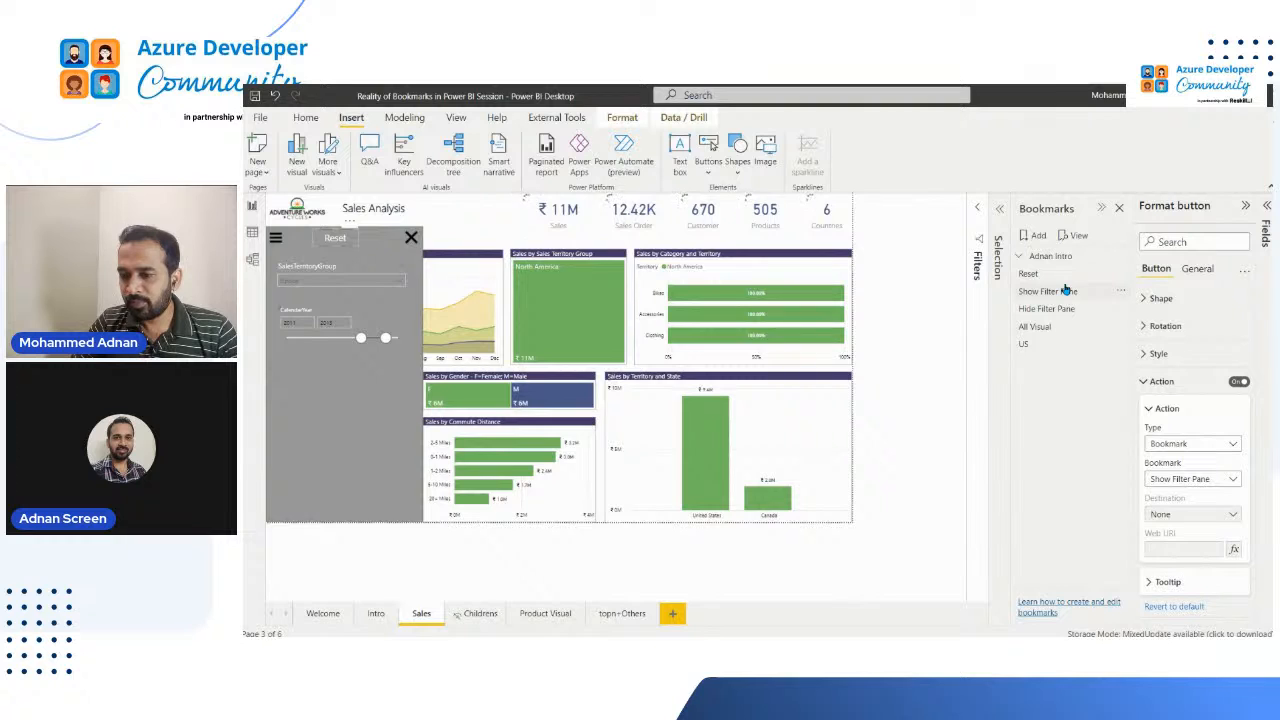
left_click(1065, 290)
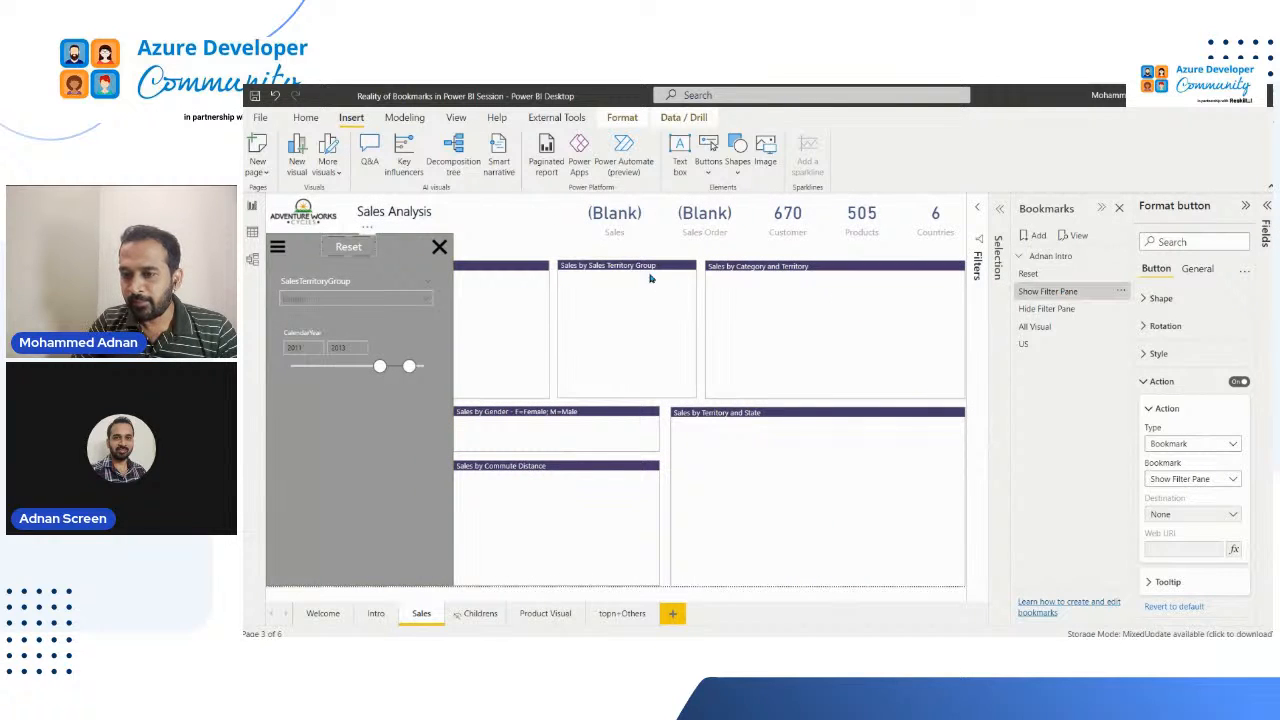
left_click(998, 258)
left_click(926, 210)
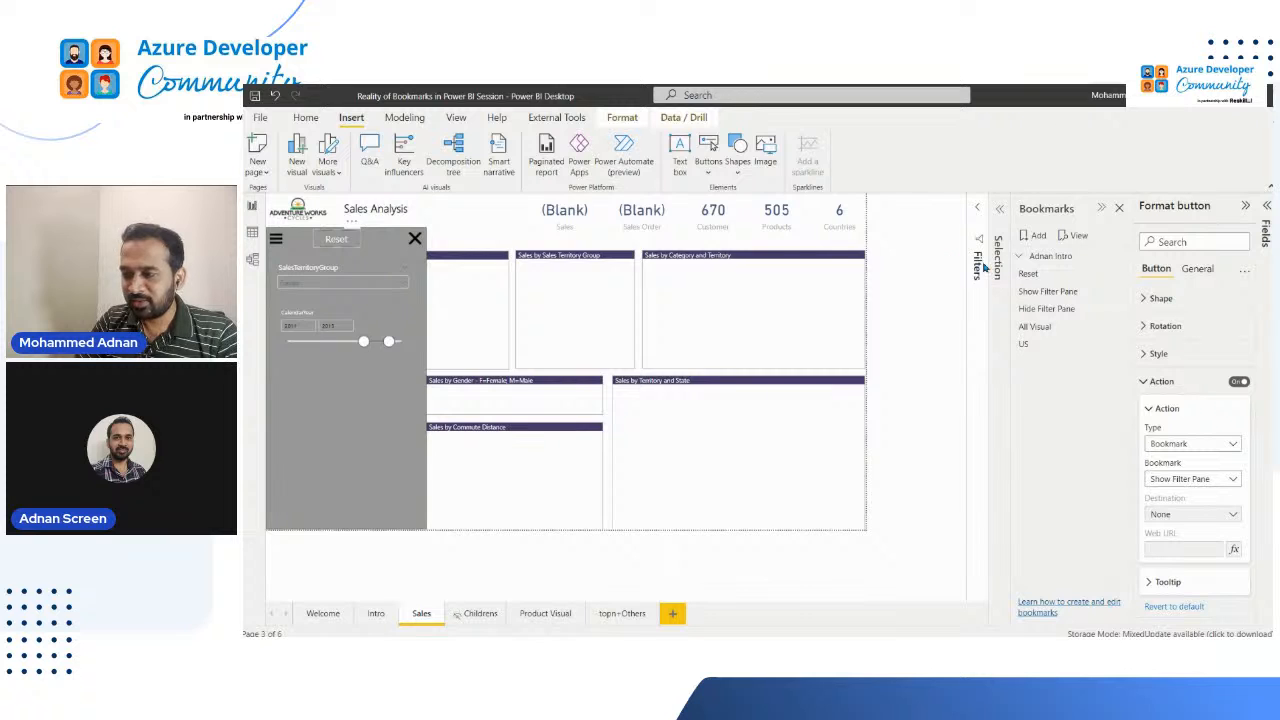
left_click(979, 263)
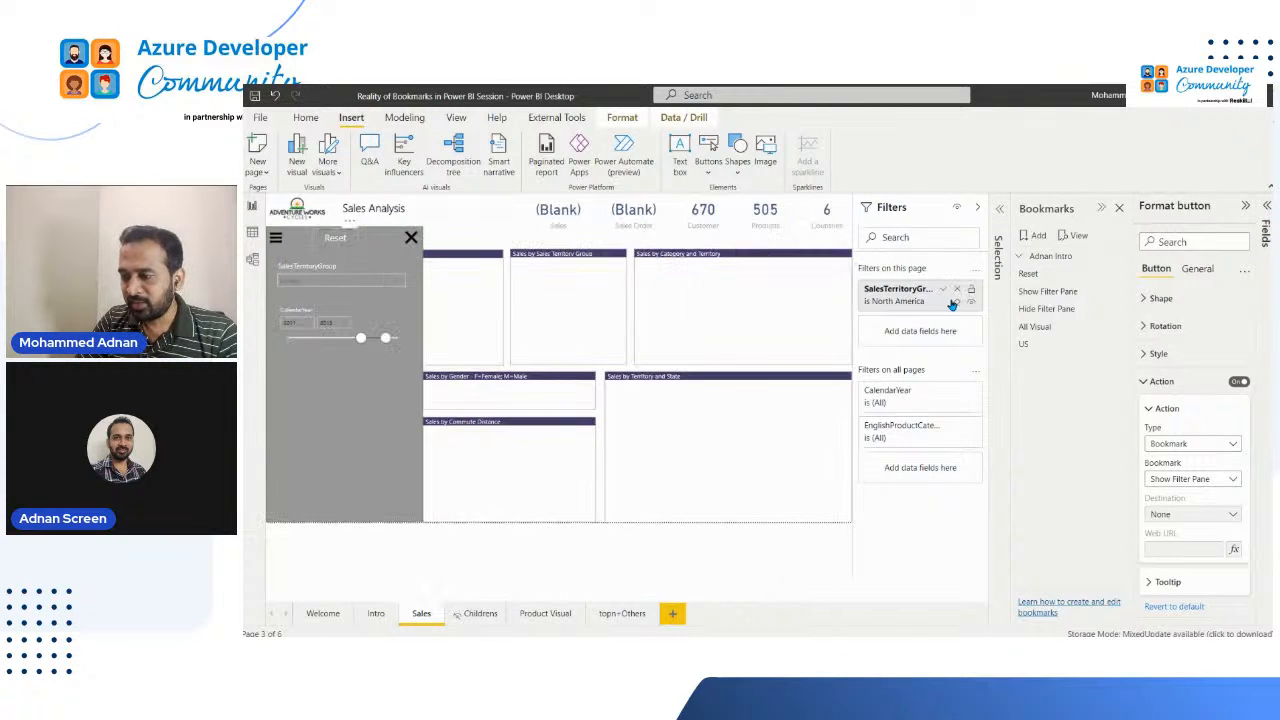
left_click(956, 302)
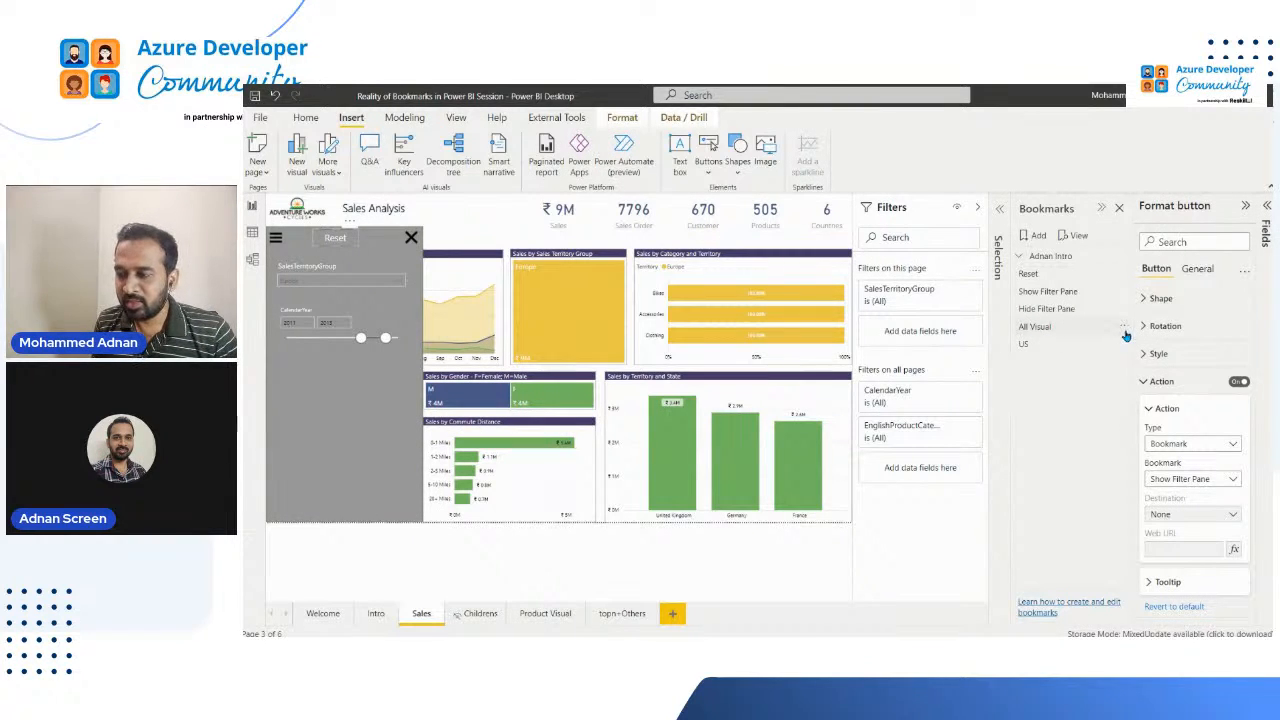
Step: Reapply the All Visual bookmark to compare its page filter with the cleared state
left_click(1122, 328)
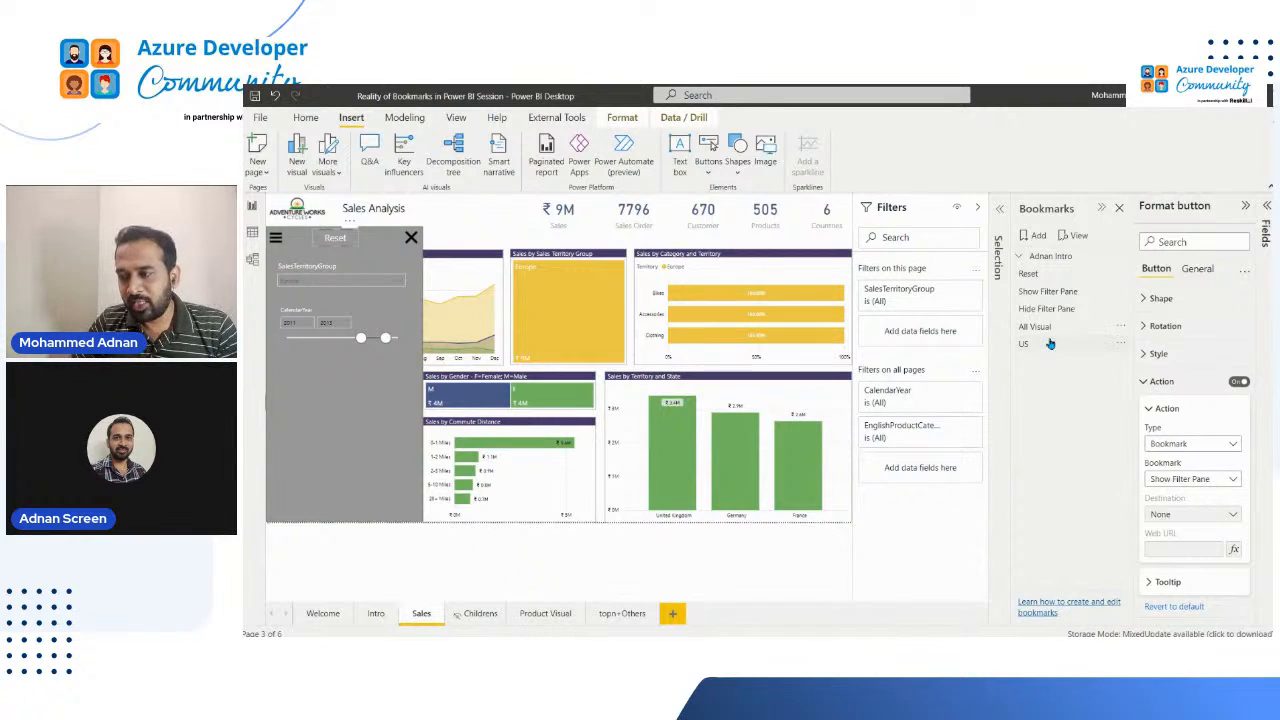
left_click(1050, 368)
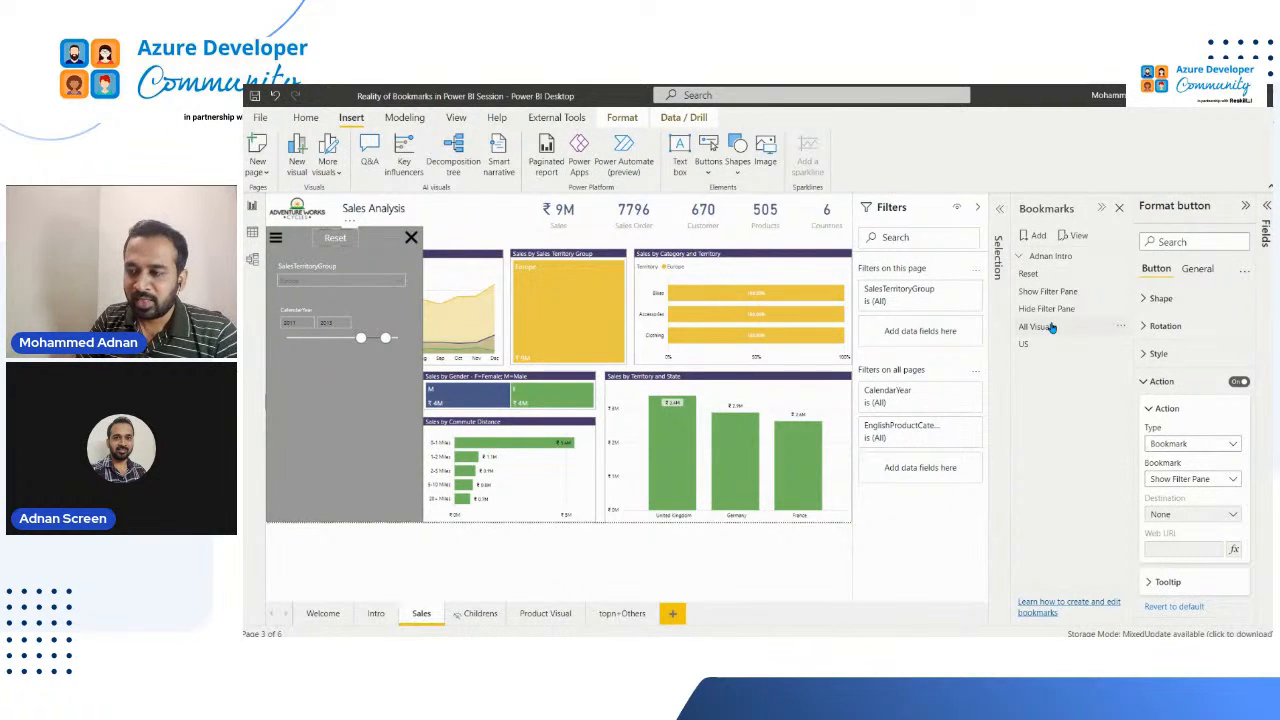
left_click(1050, 327)
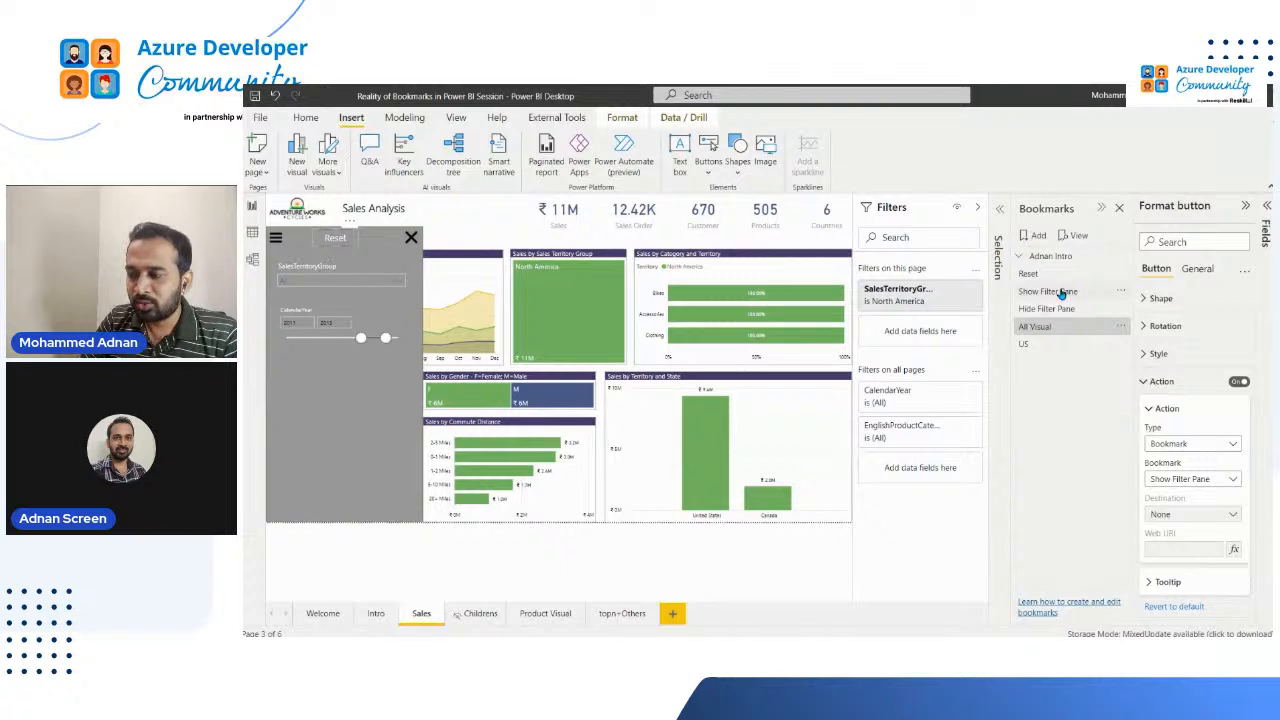
Step: Add a new bookmark of the current Sales page state and name it Reset
left_click(1034, 237)
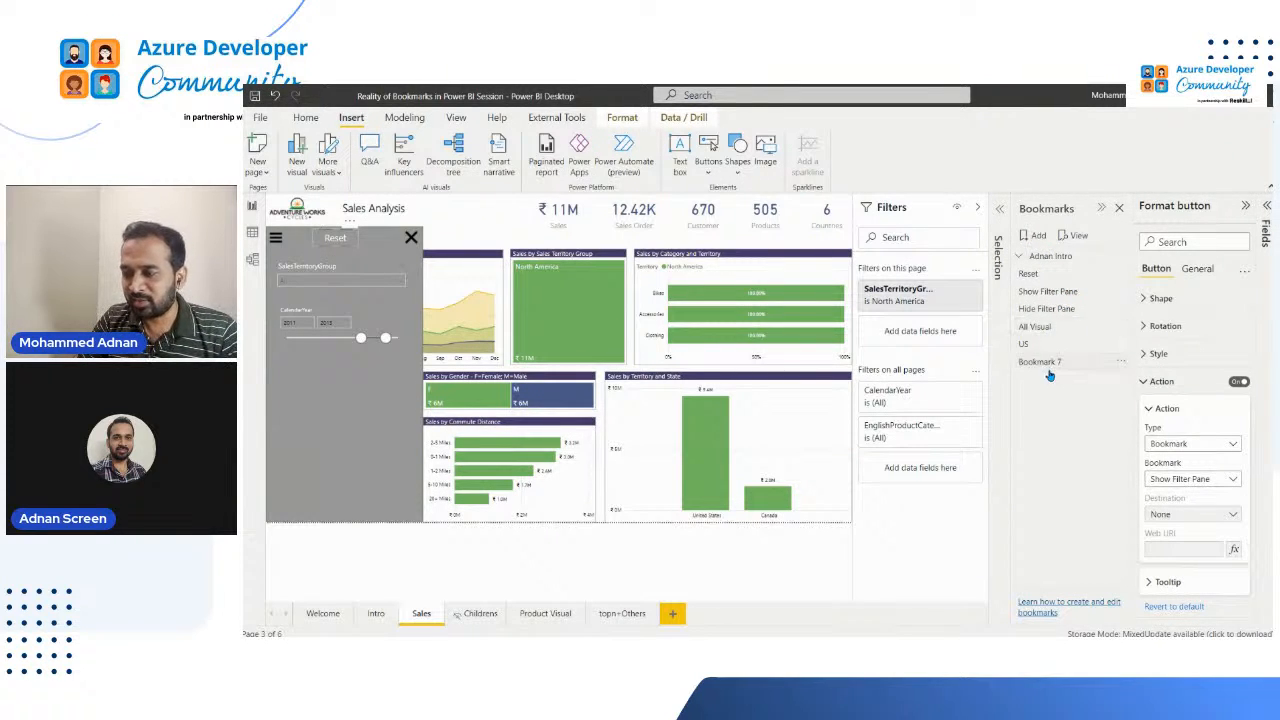
double_click(1058, 362)
type("E")
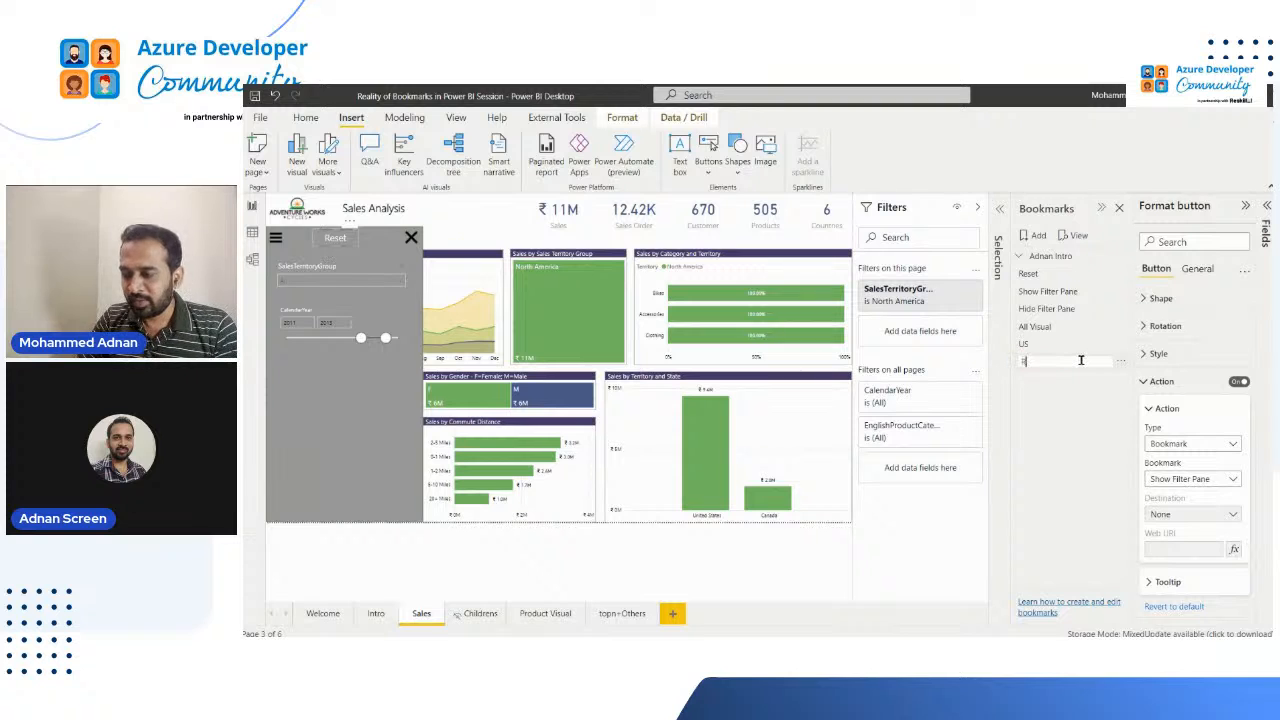
type("eset")
key("Return")
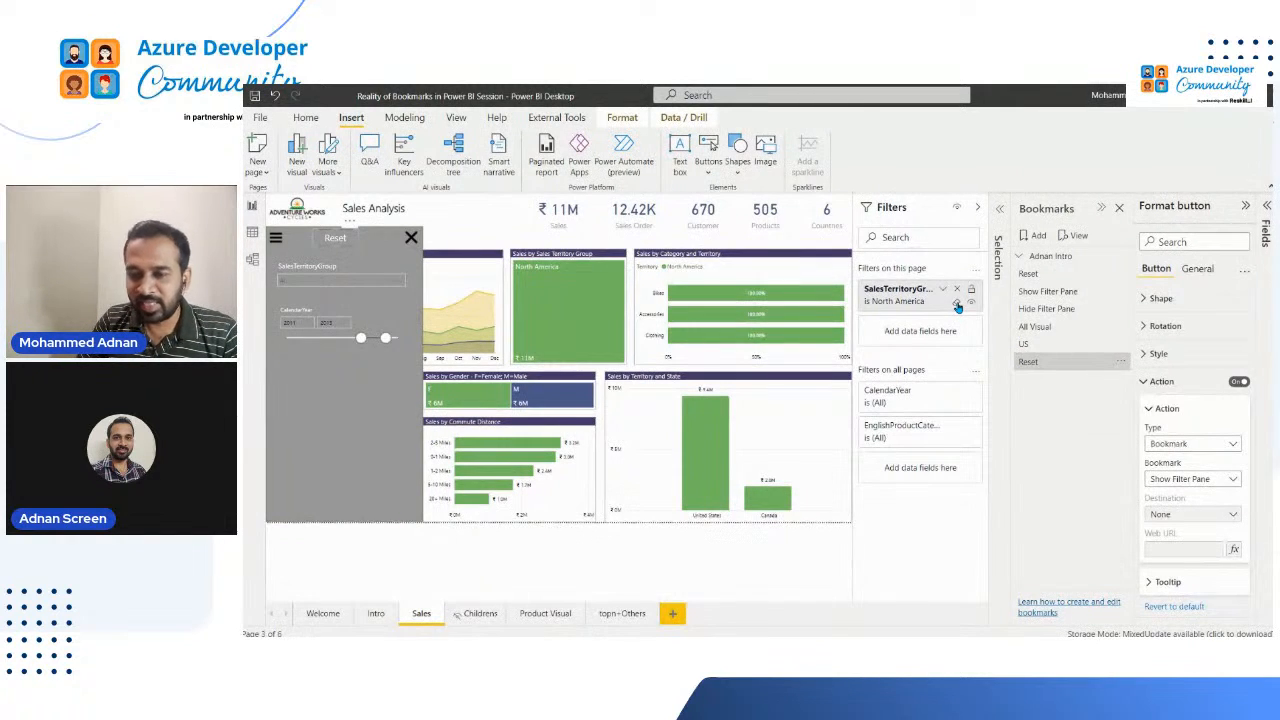
Step: Clear the SalesTerritoryGroup page filter, and update the new Reset bookmark with the unfiltered state
left_click(958, 305)
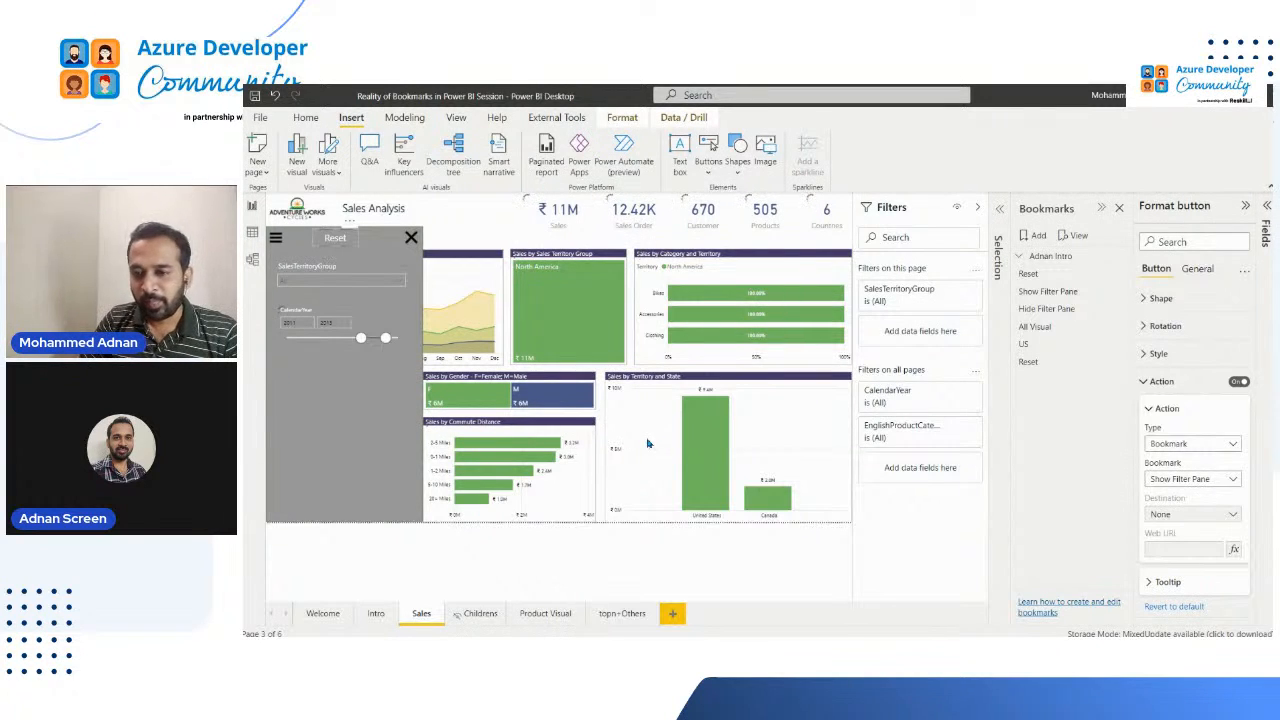
left_click(1122, 365)
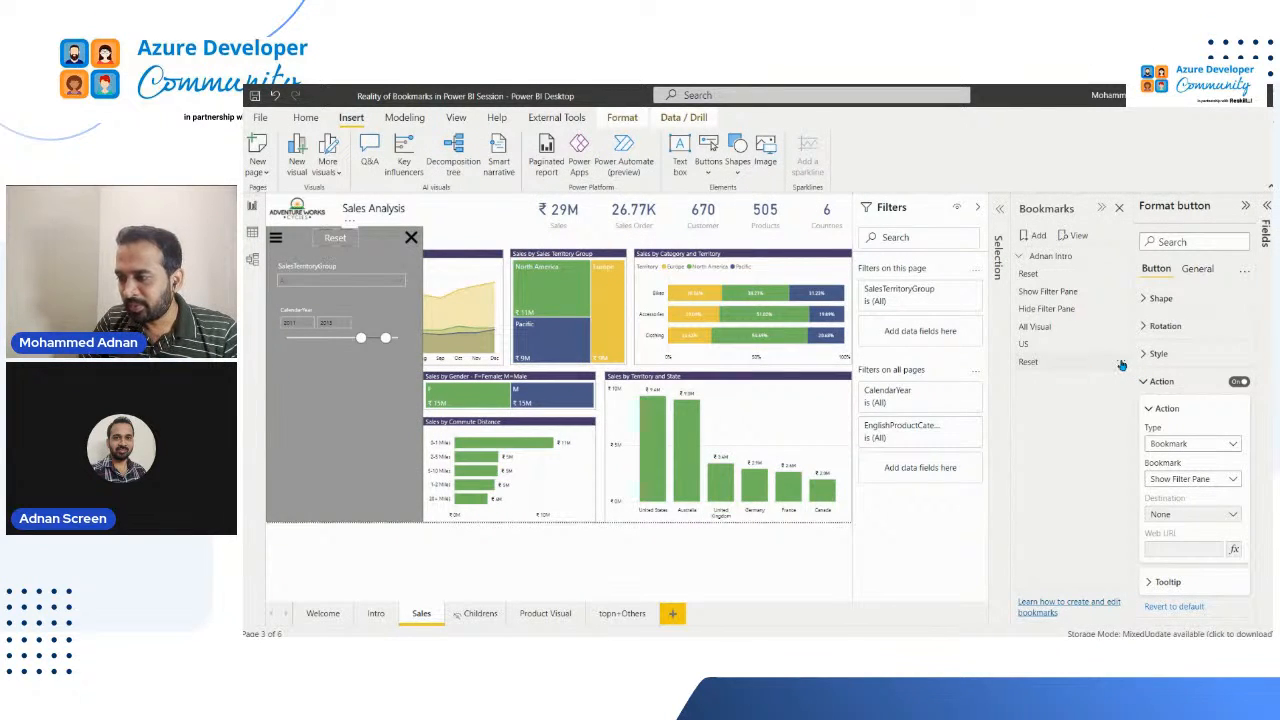
left_click(1122, 365)
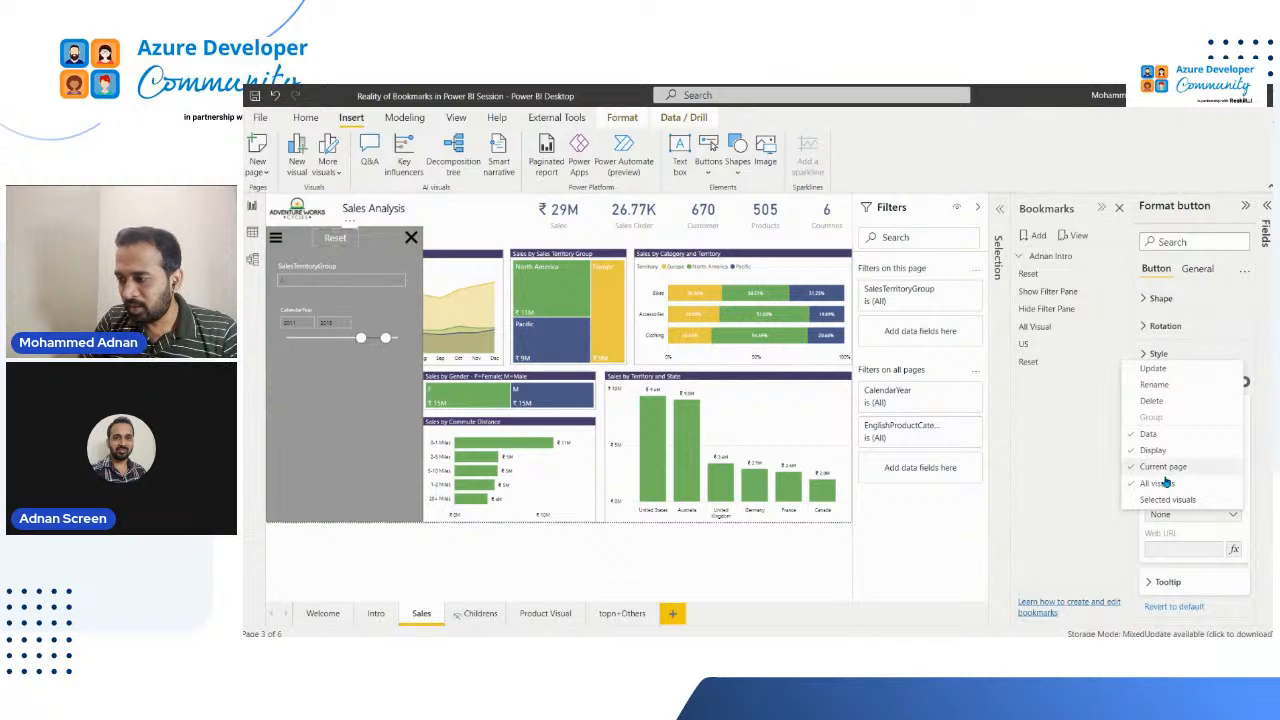
left_click(1121, 367)
left_click(1122, 365)
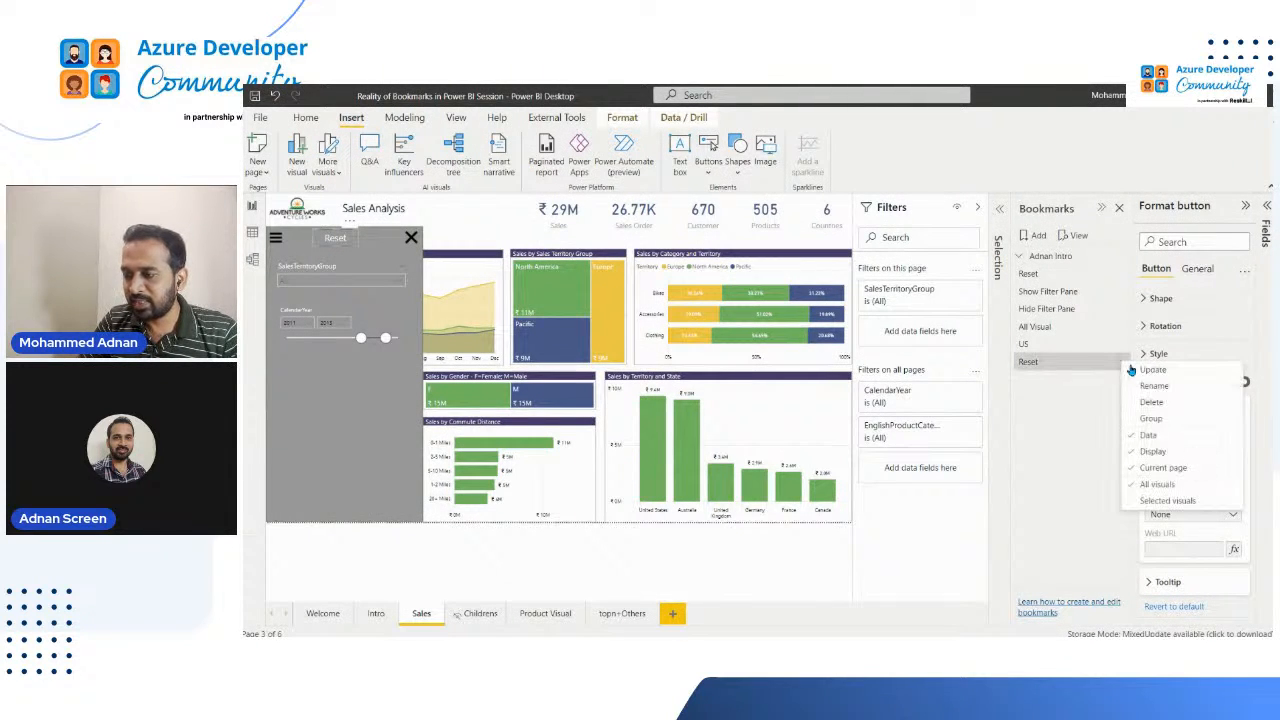
left_click(1120, 368)
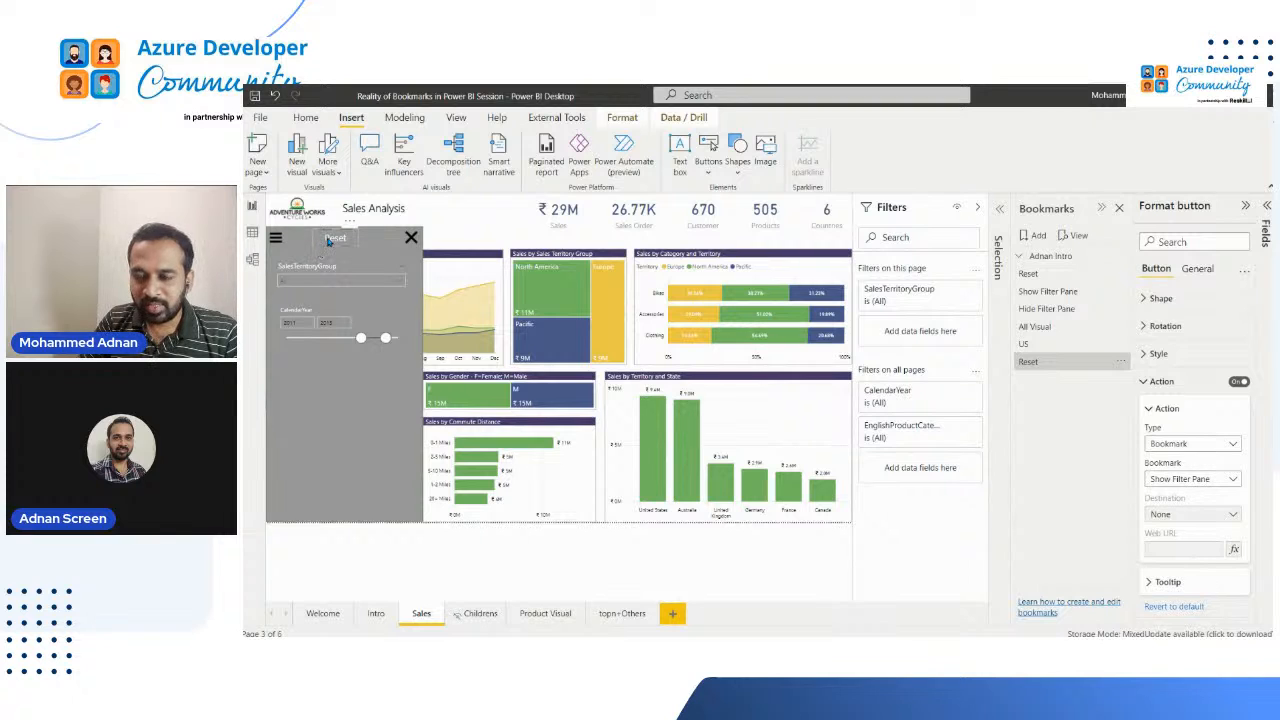
Step: Rename the newly added Reset bookmark to Reset Sales
left_click(1224, 481)
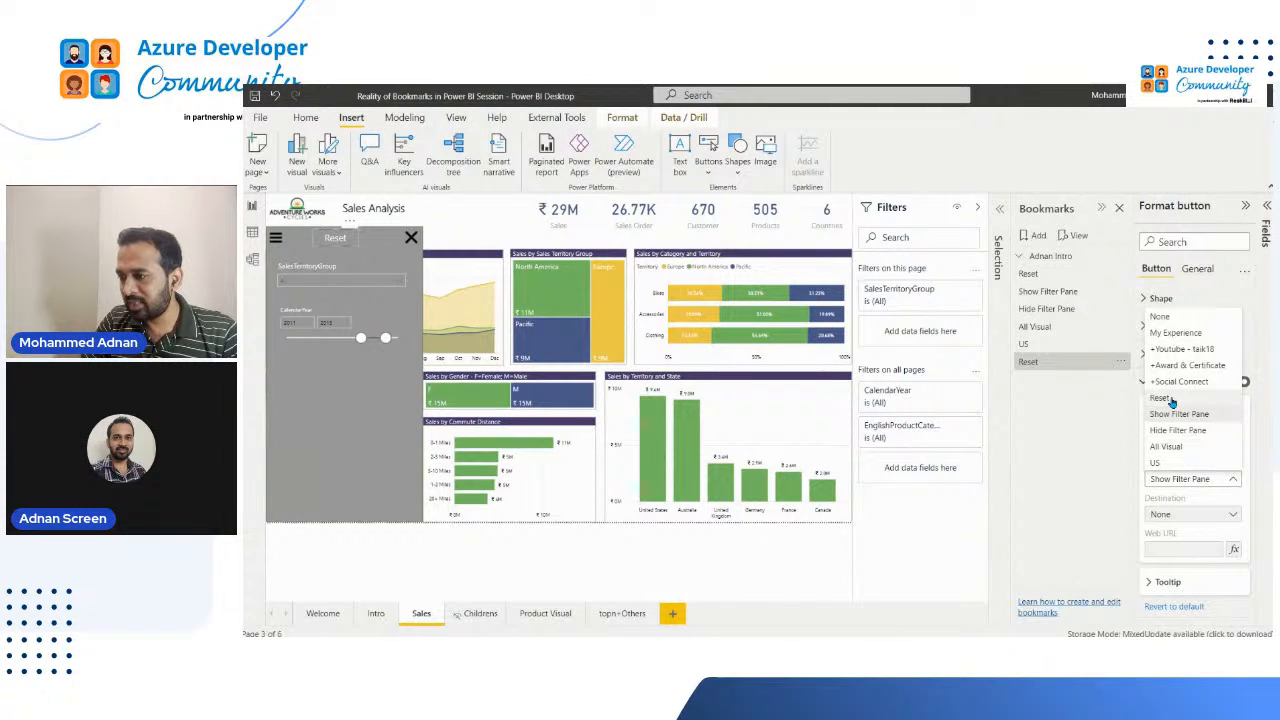
left_click(1040, 364)
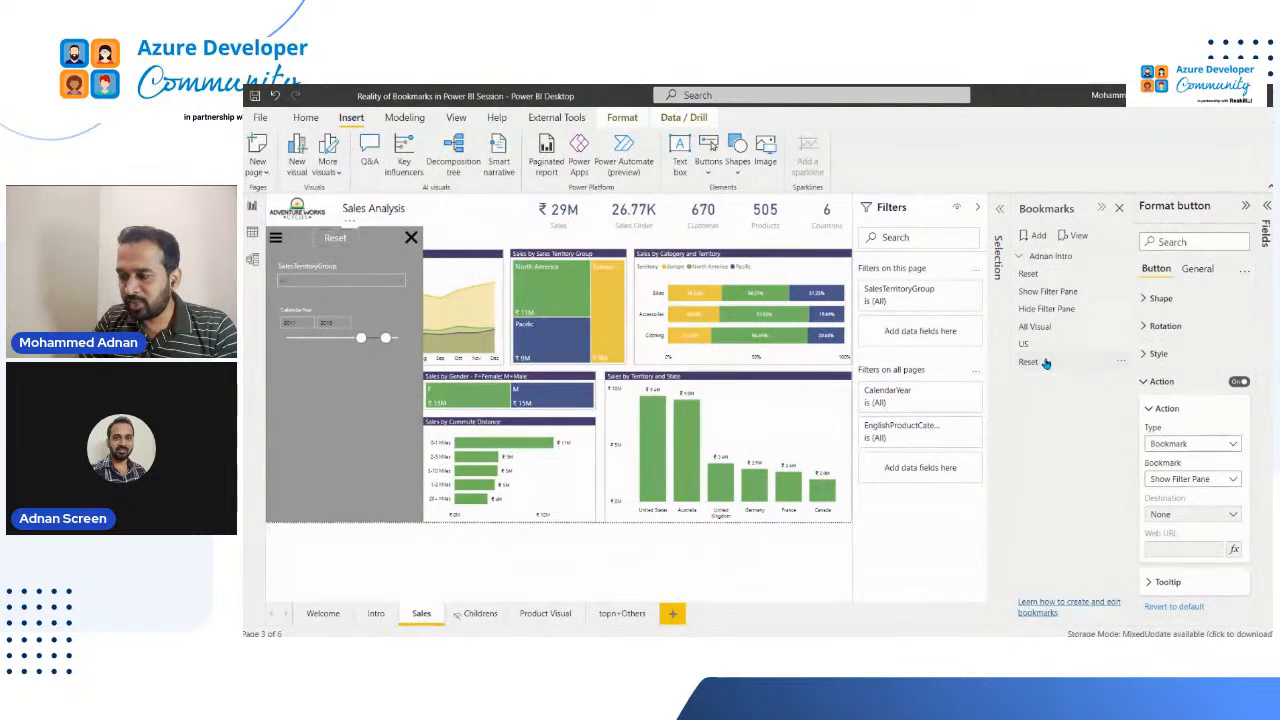
double_click(1067, 366)
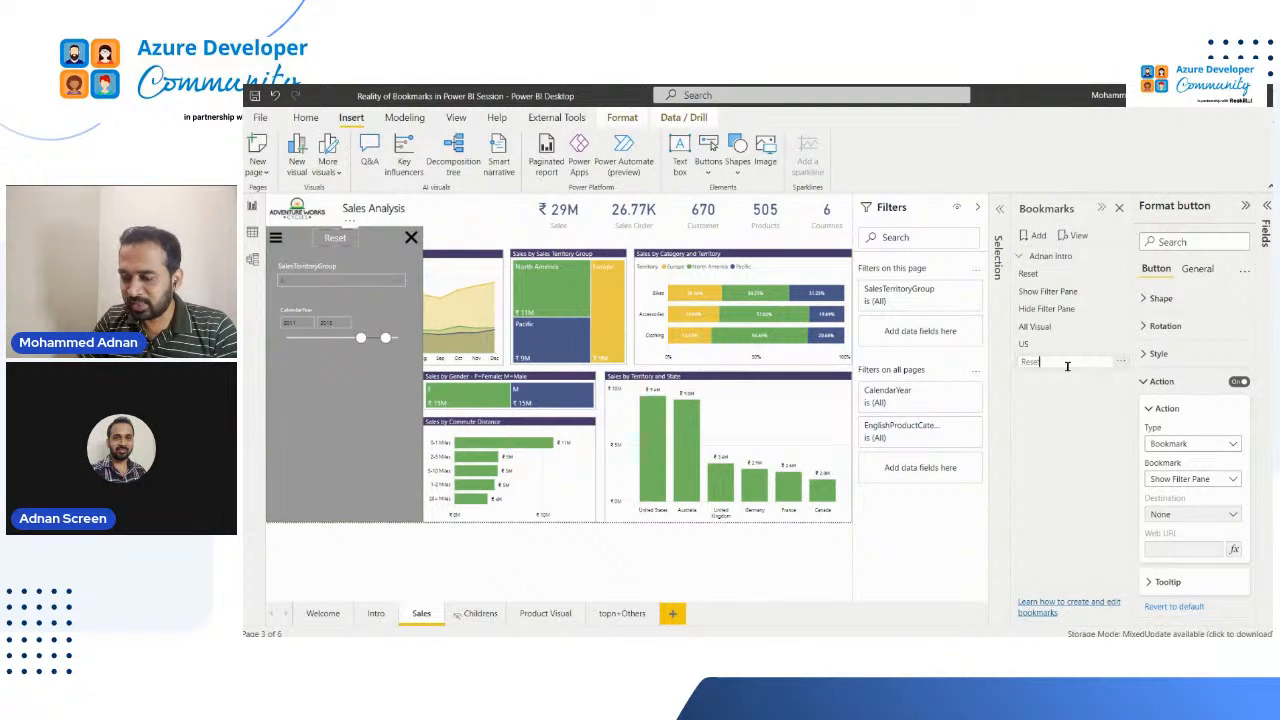
type("Sa")
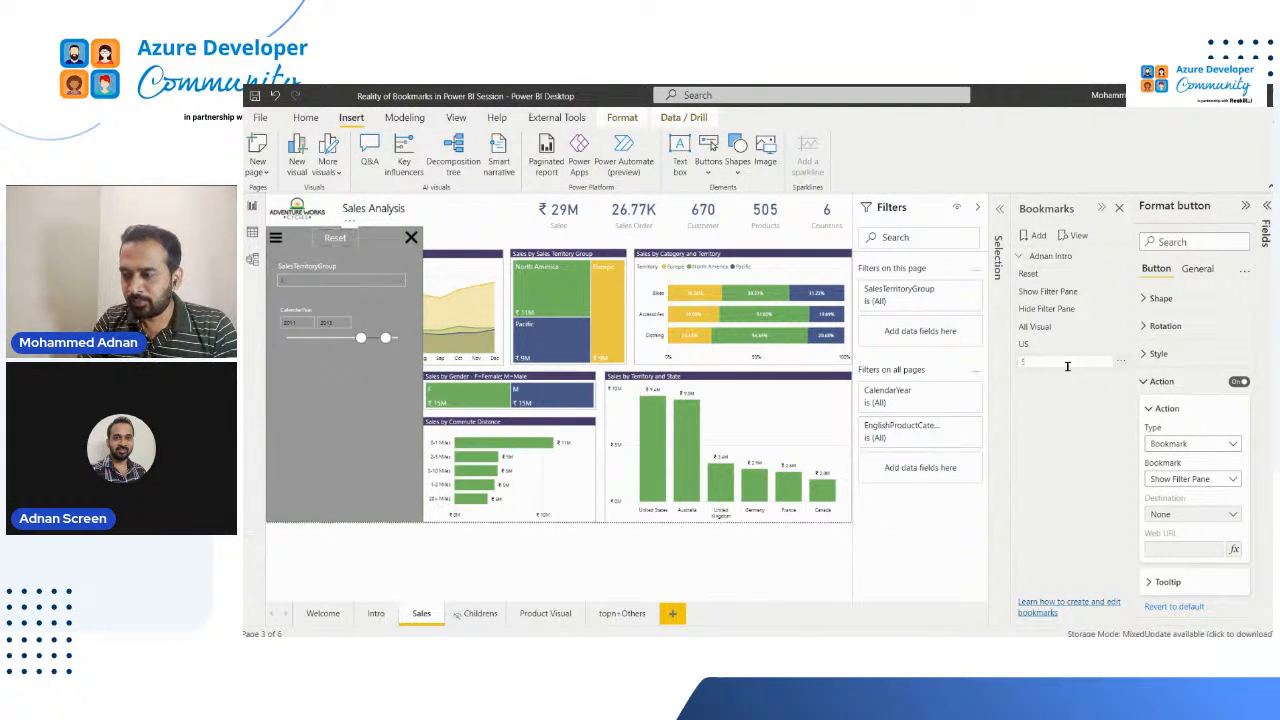
type(" Sales")
key("Return")
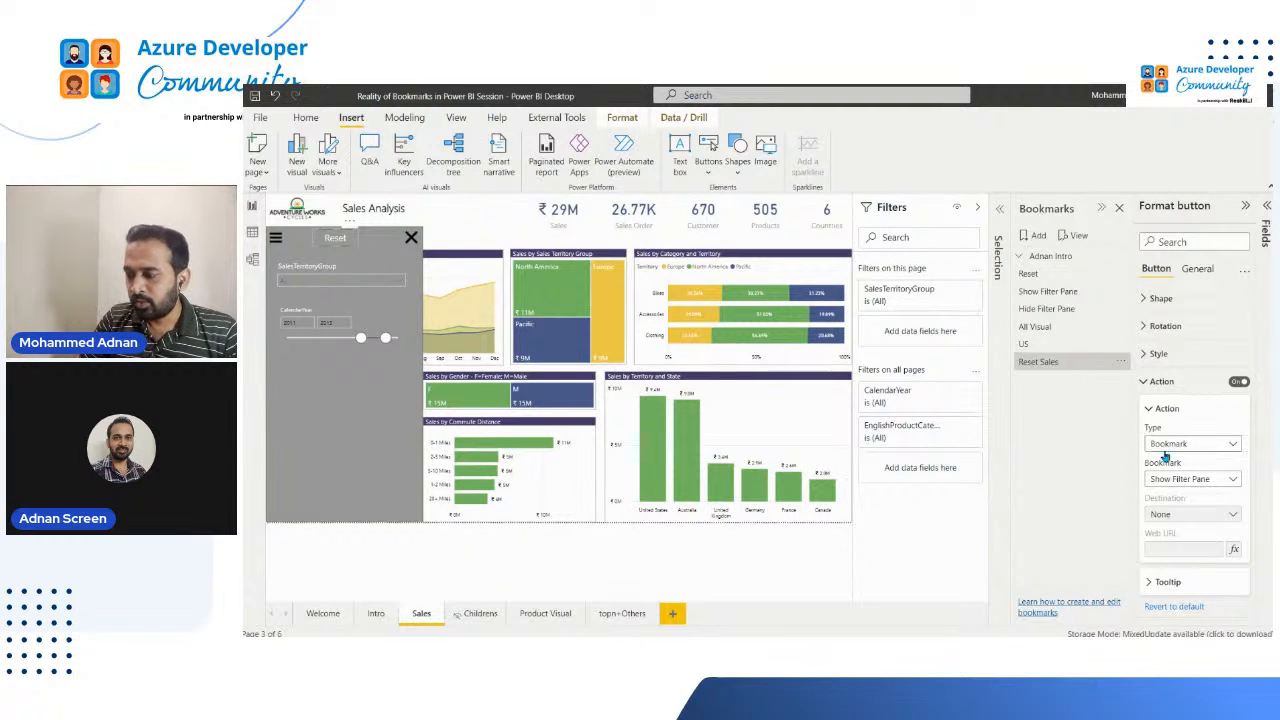
Step: Set the Reset button's bookmark action to target Reset Sales, reopening its format settings to refresh the bookmark choices
left_click(1185, 479)
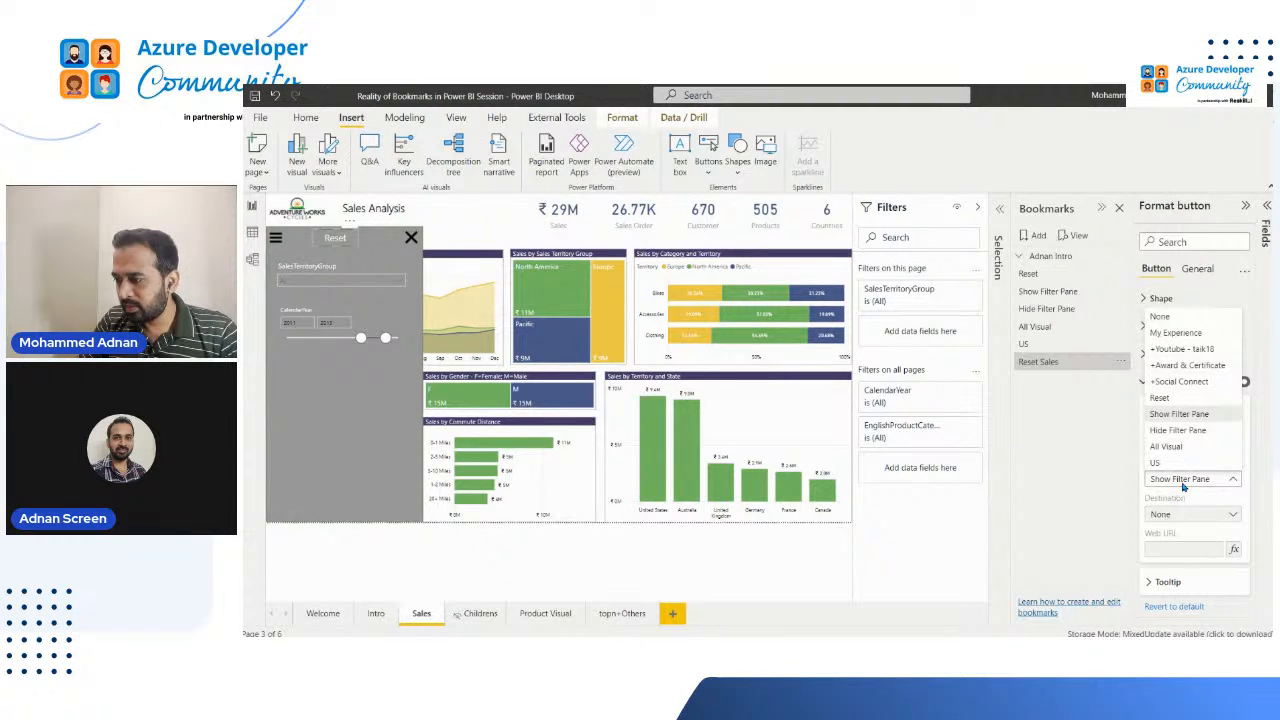
left_click(1197, 207)
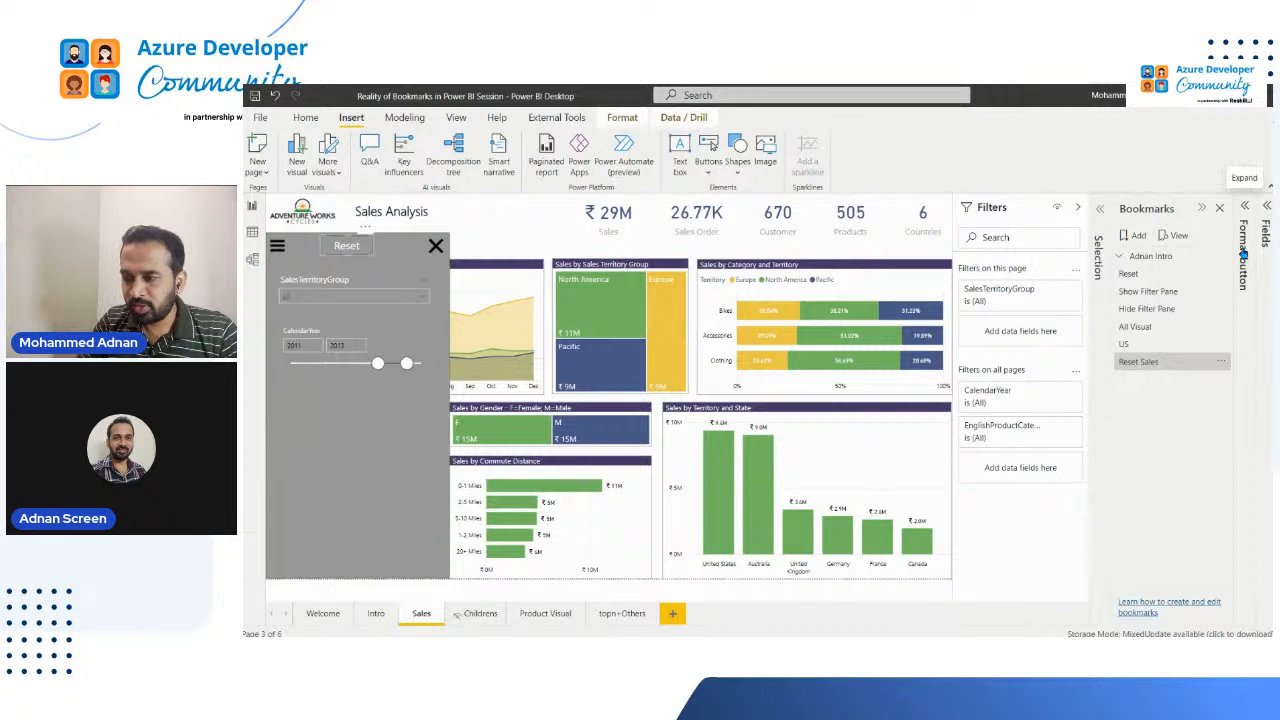
left_click(1244, 253)
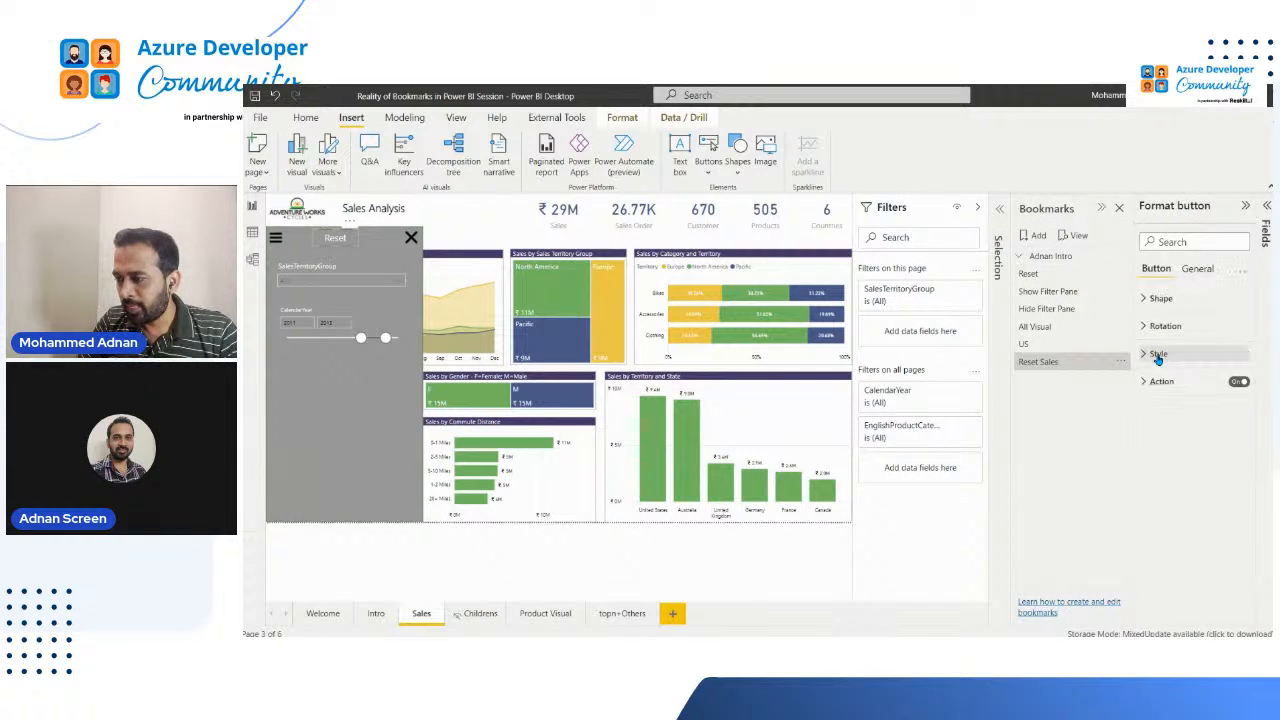
left_click(1158, 355)
left_click(1158, 355)
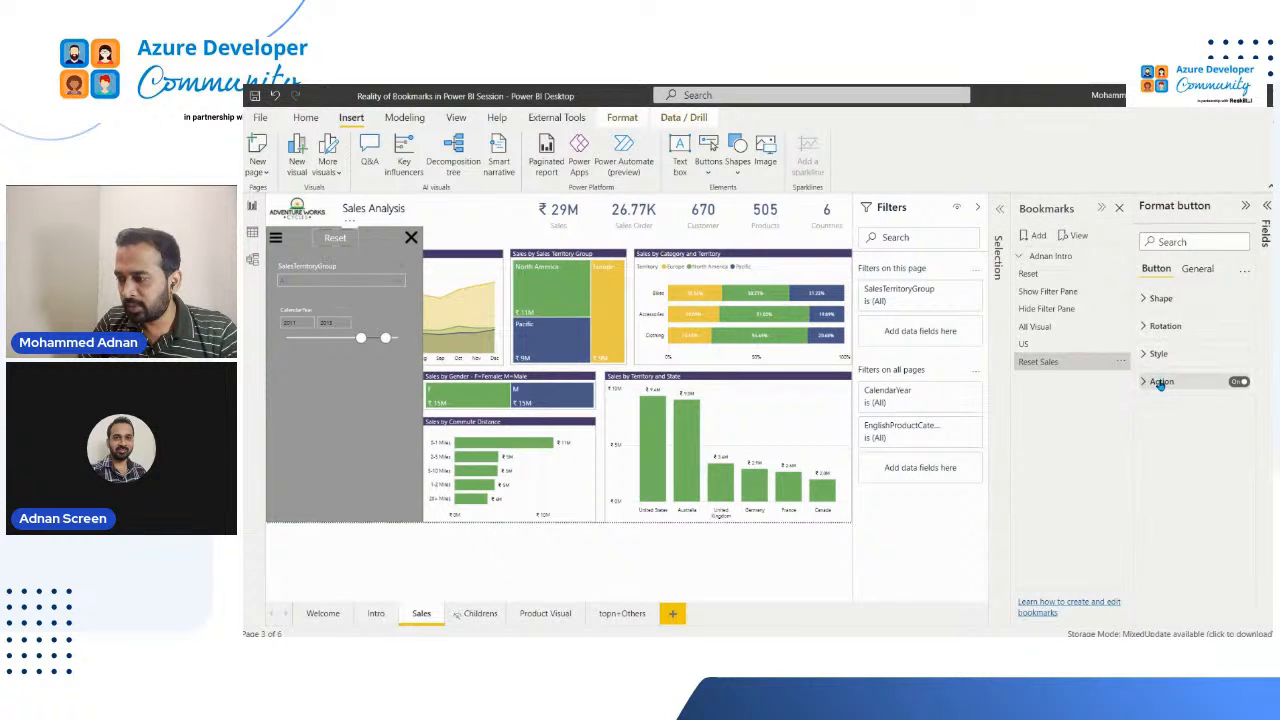
left_click(1158, 381)
left_click(1194, 484)
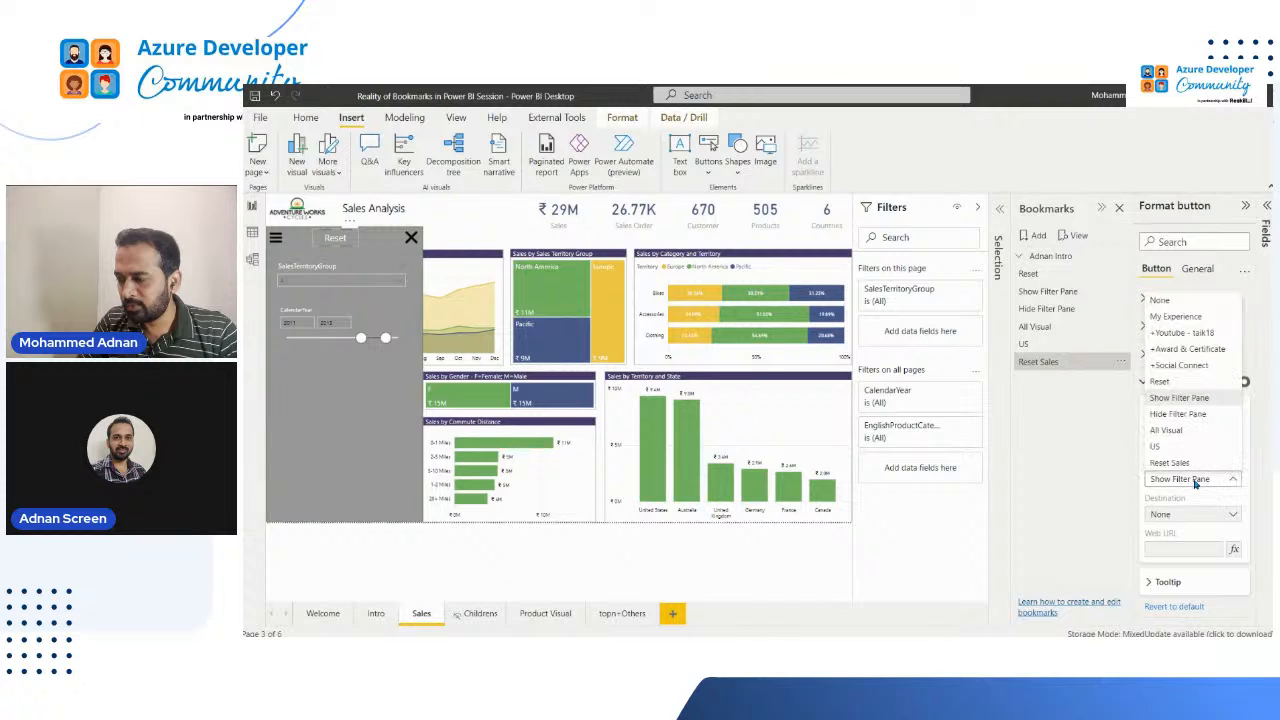
left_click(1183, 465)
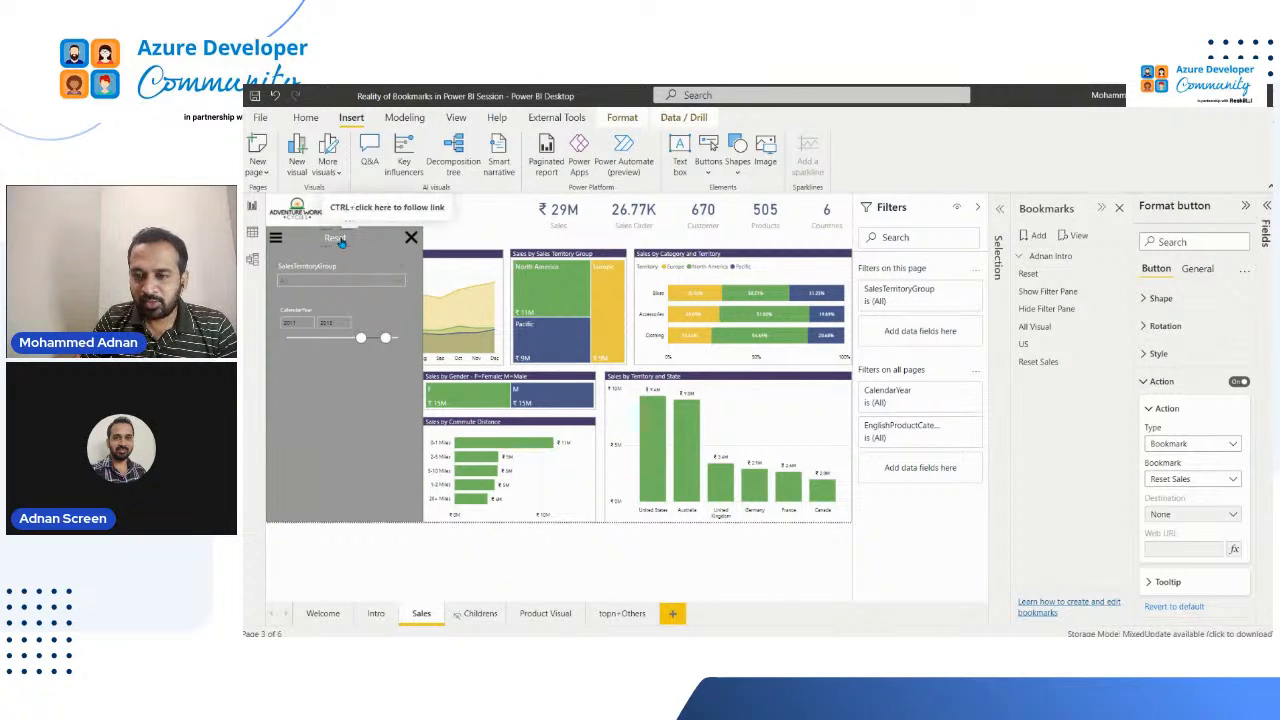
Step: Apply the Show Filter Pane bookmark, and test the Reset button against its slicer selection
left_click(1058, 291)
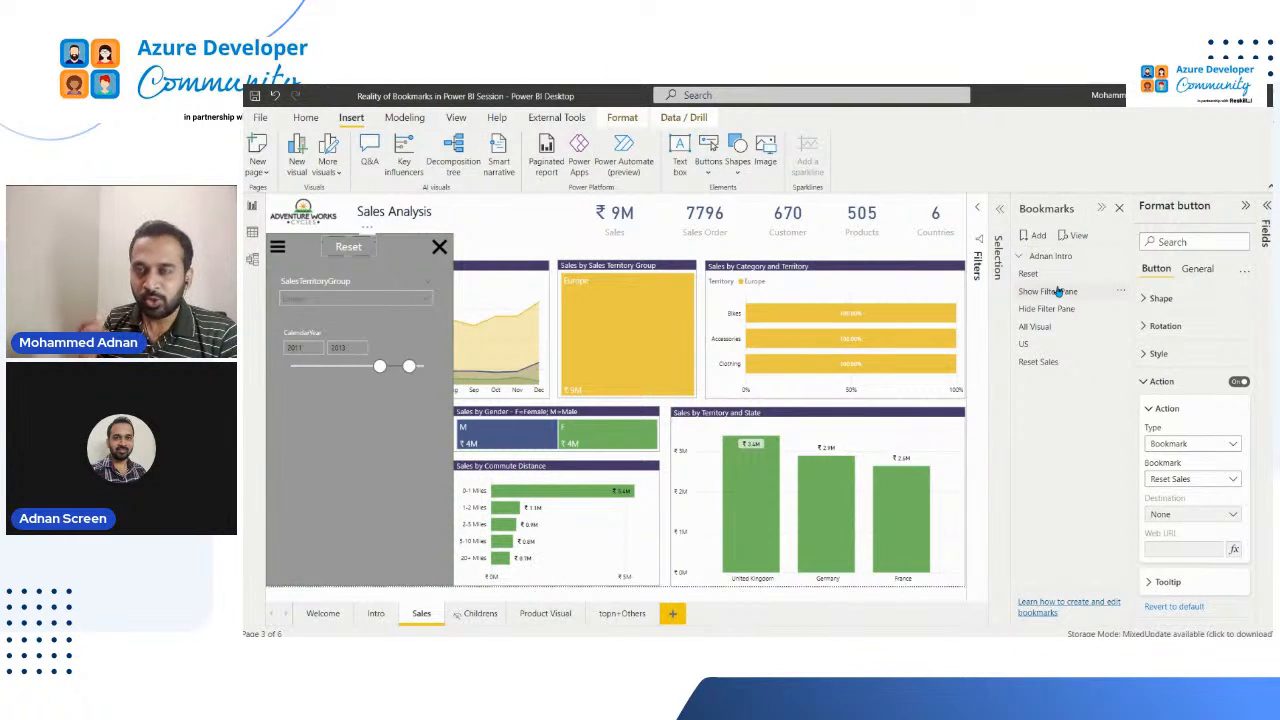
left_click(1057, 291)
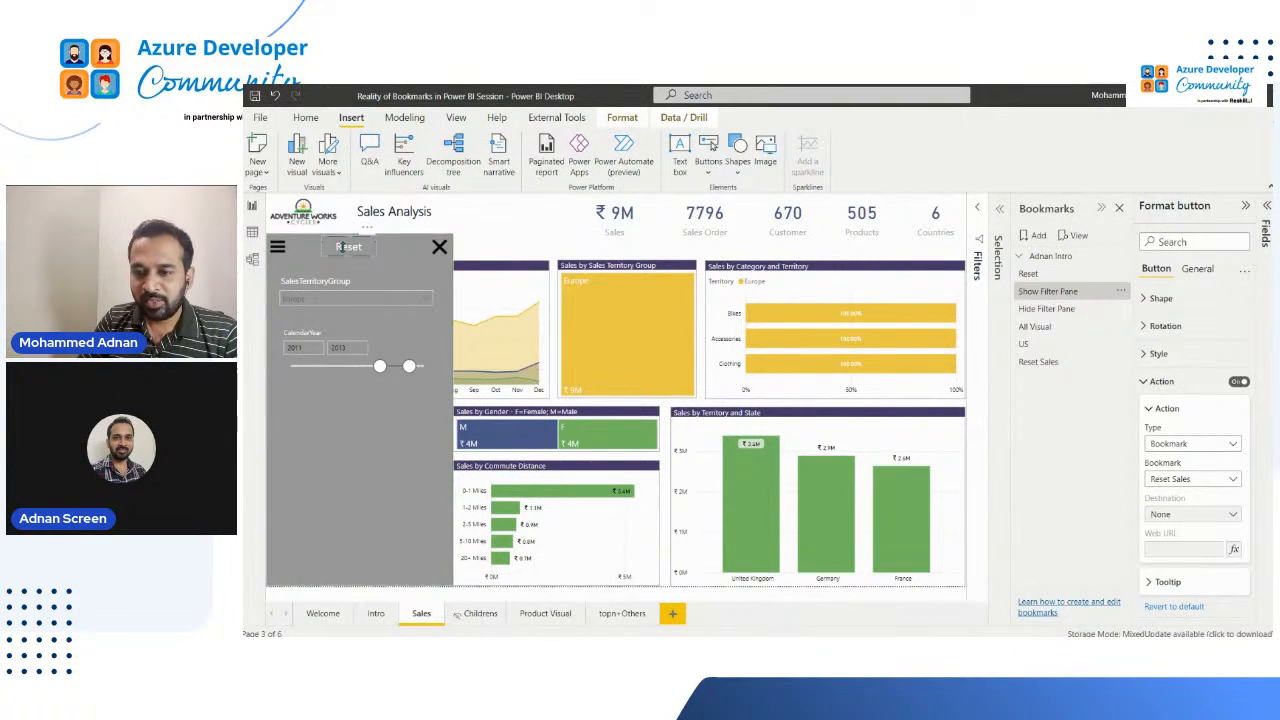
left_click(344, 252, "ctrl")
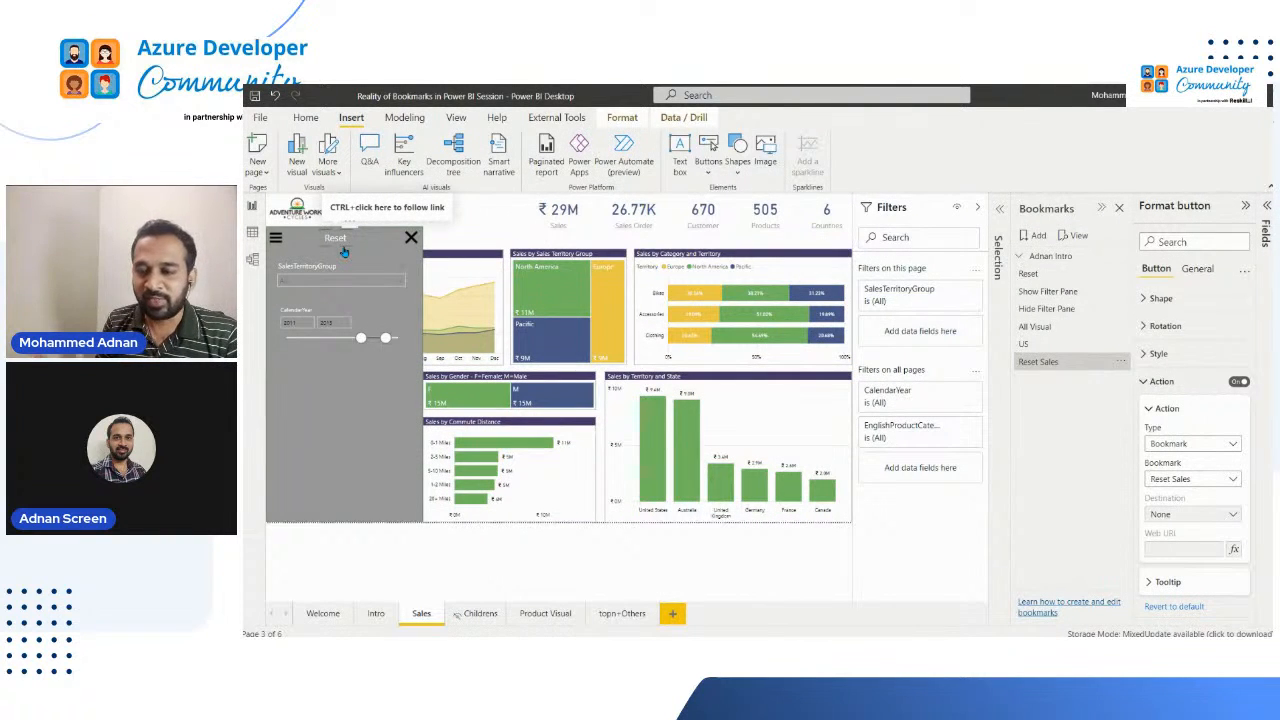
Step: Rename the All Visual bookmark to All Visual North America, and apply the Reset Sales bookmark to restore the unfiltered page
left_click(1052, 328)
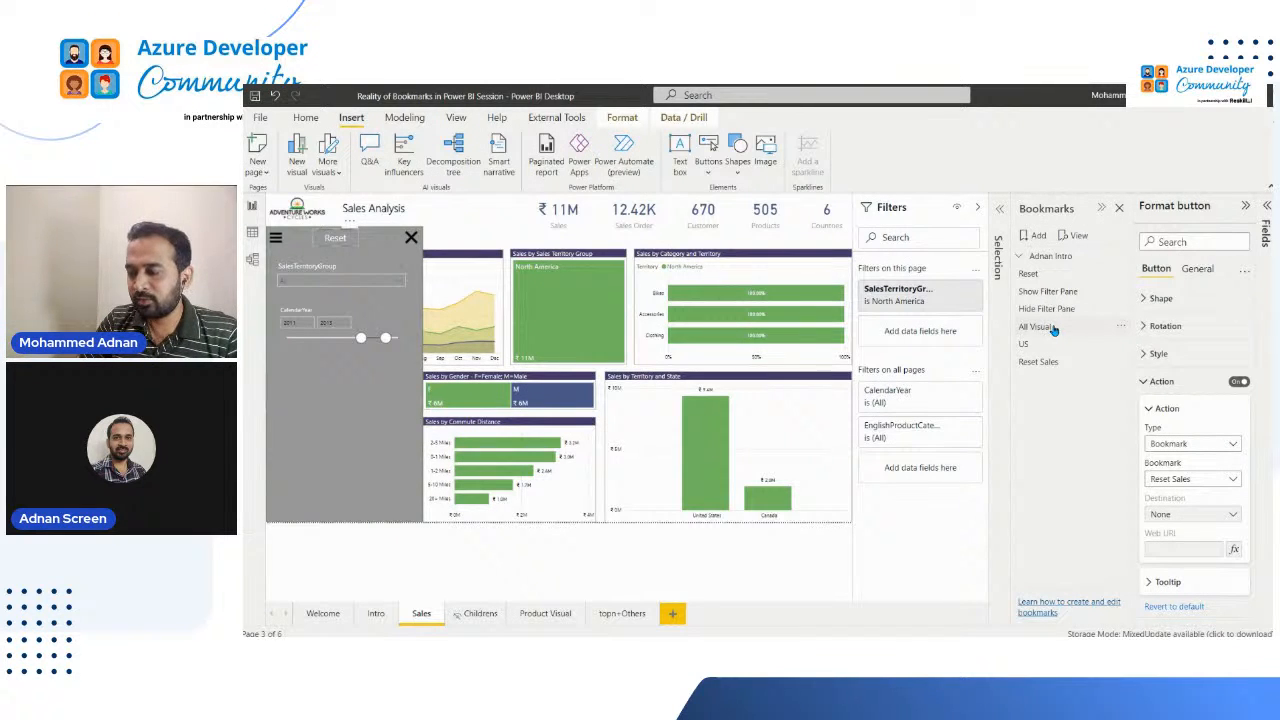
double_click(1054, 329)
left_click(1066, 325)
type("North Amer")
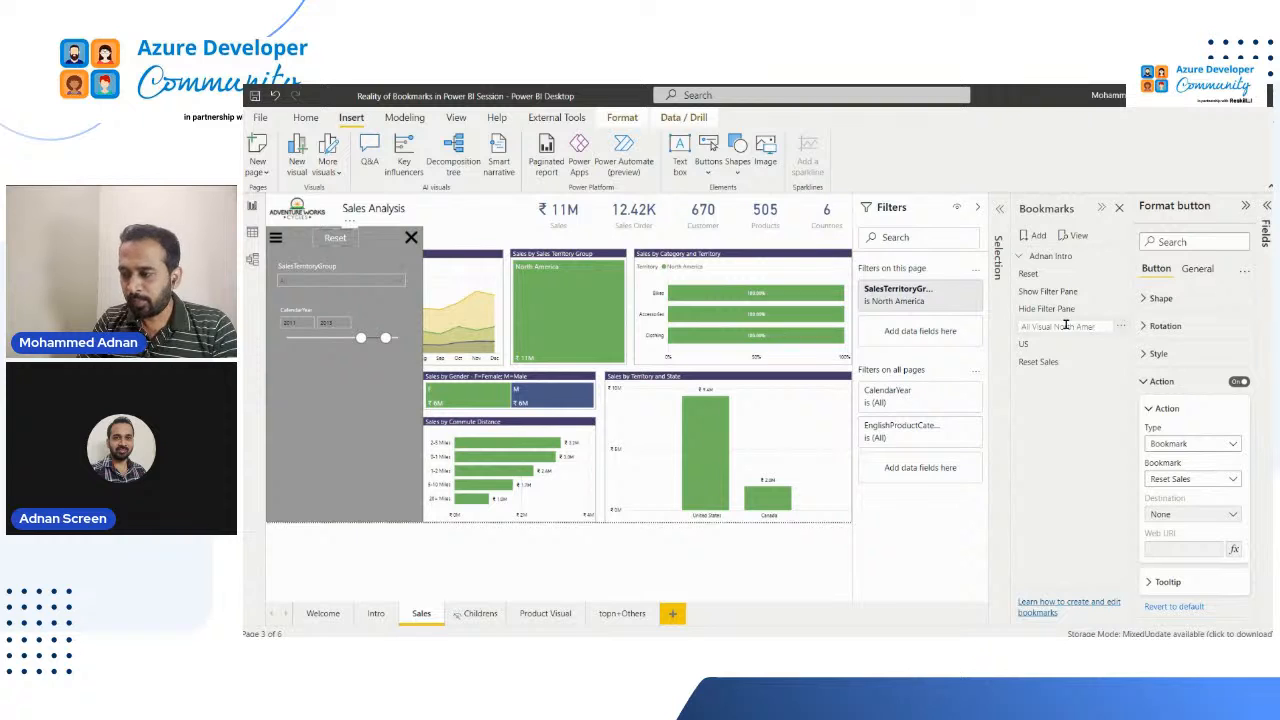
type("ica")
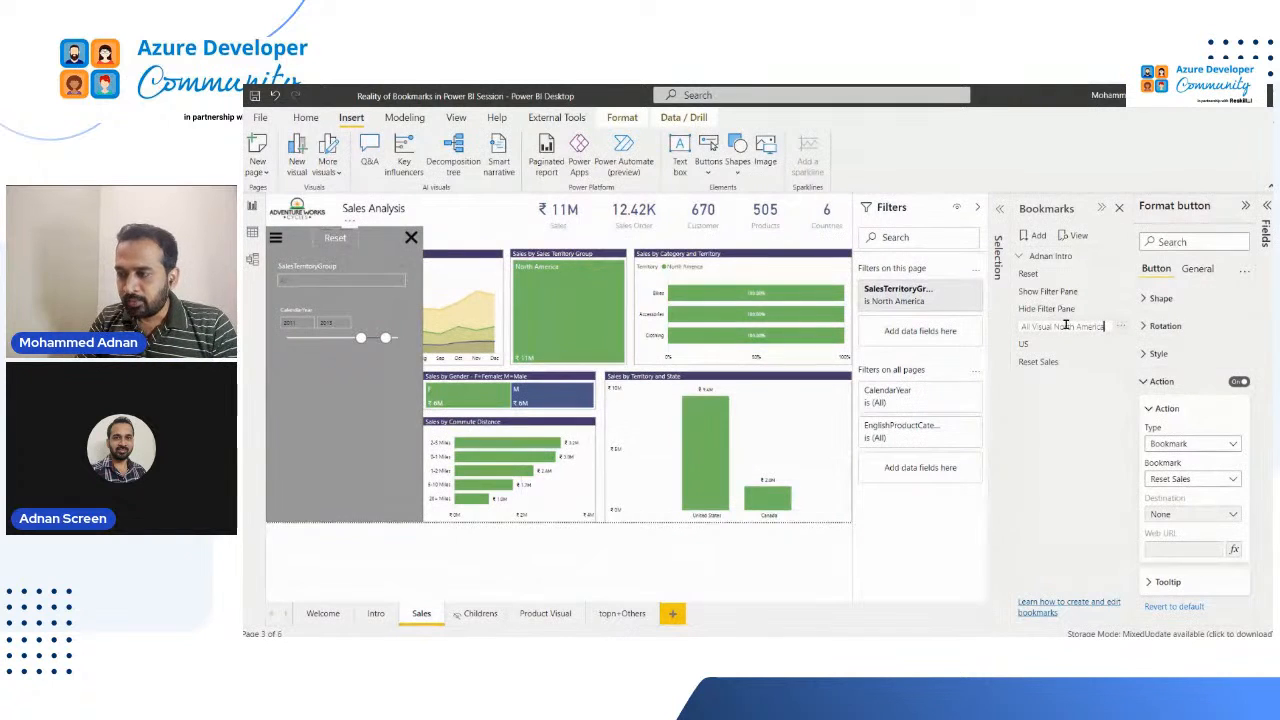
key("Return")
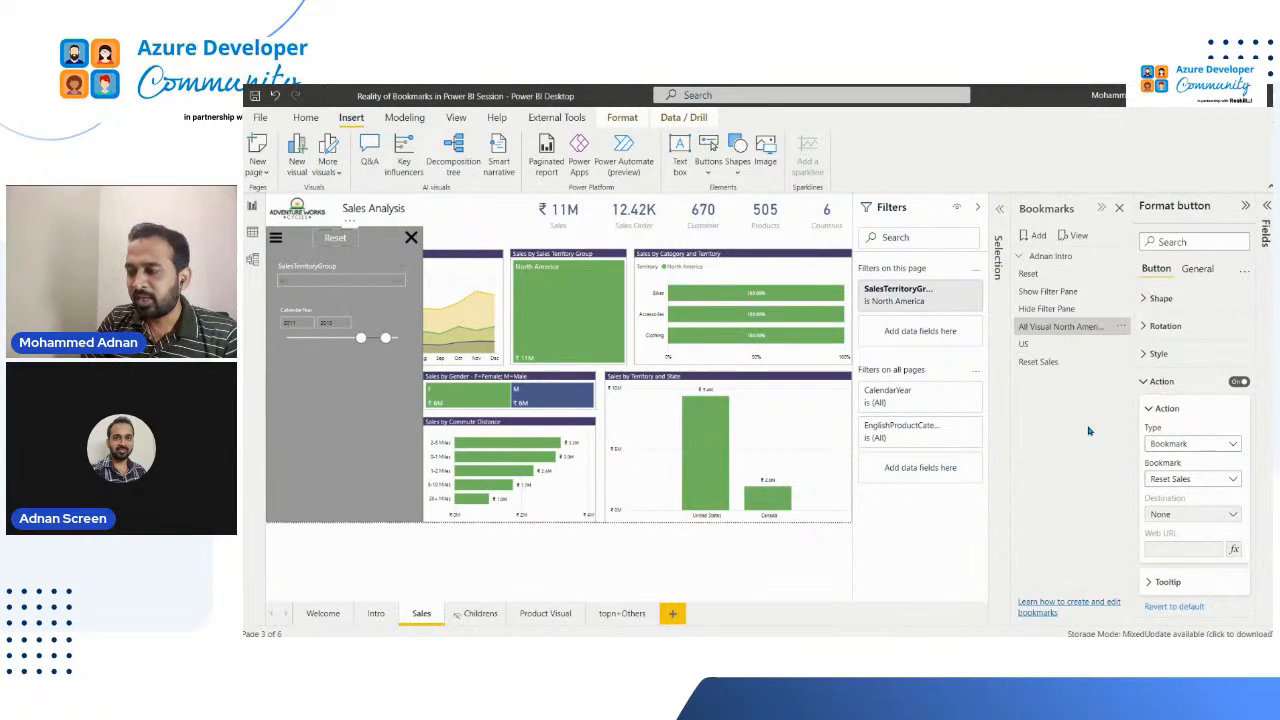
left_click(1045, 369)
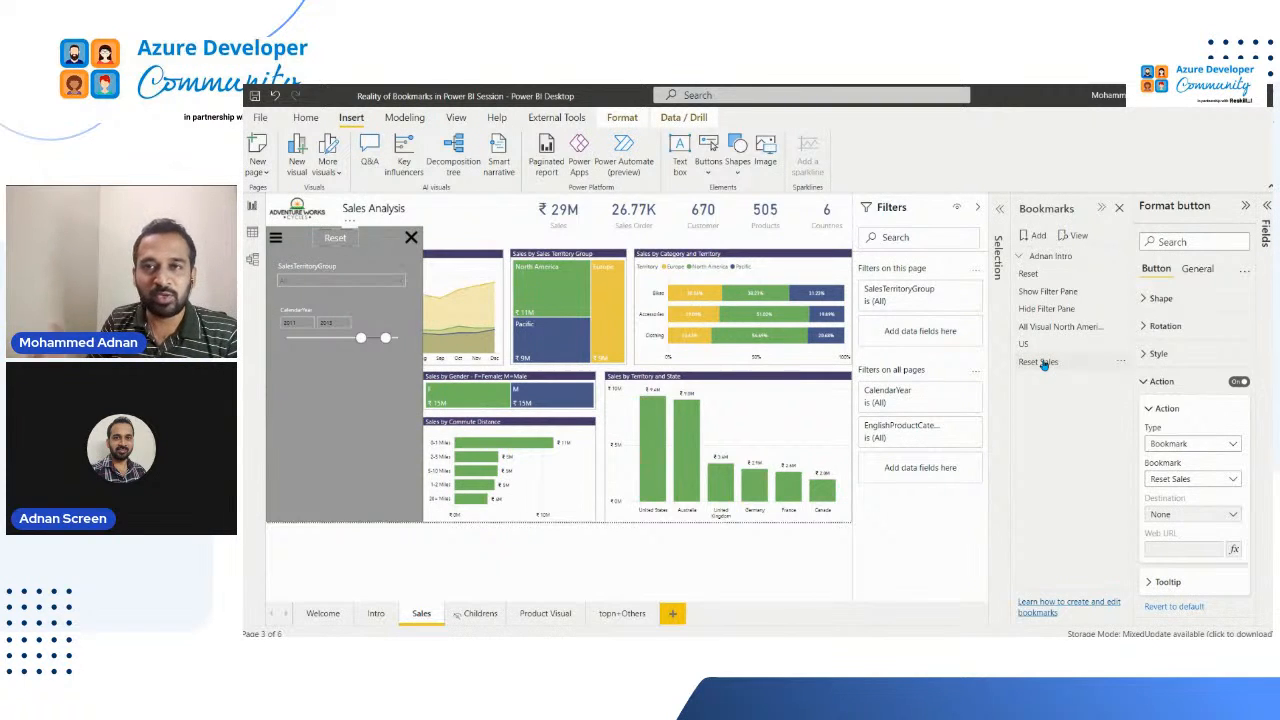
Step: Apply the Reset Sales and All Visual North America bookmarks in turn, and inspect the page's SalesTerritoryGroup filter
left_click(1043, 363)
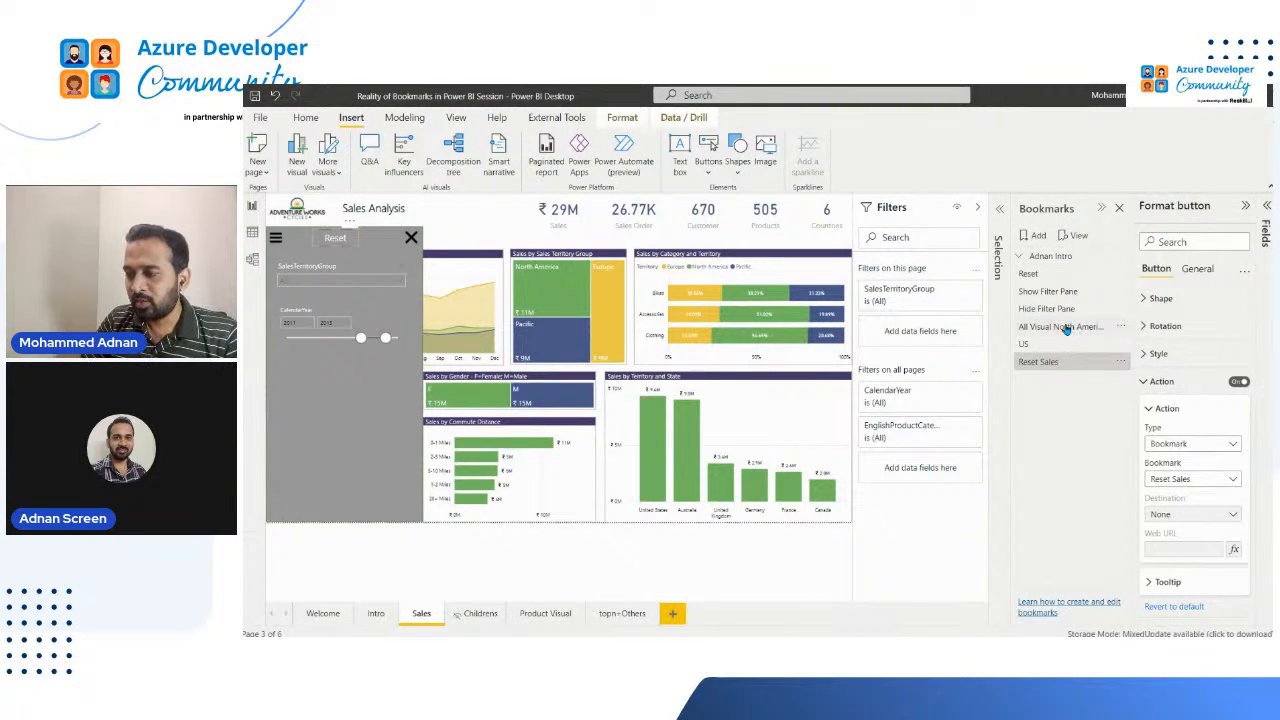
left_click(1061, 327)
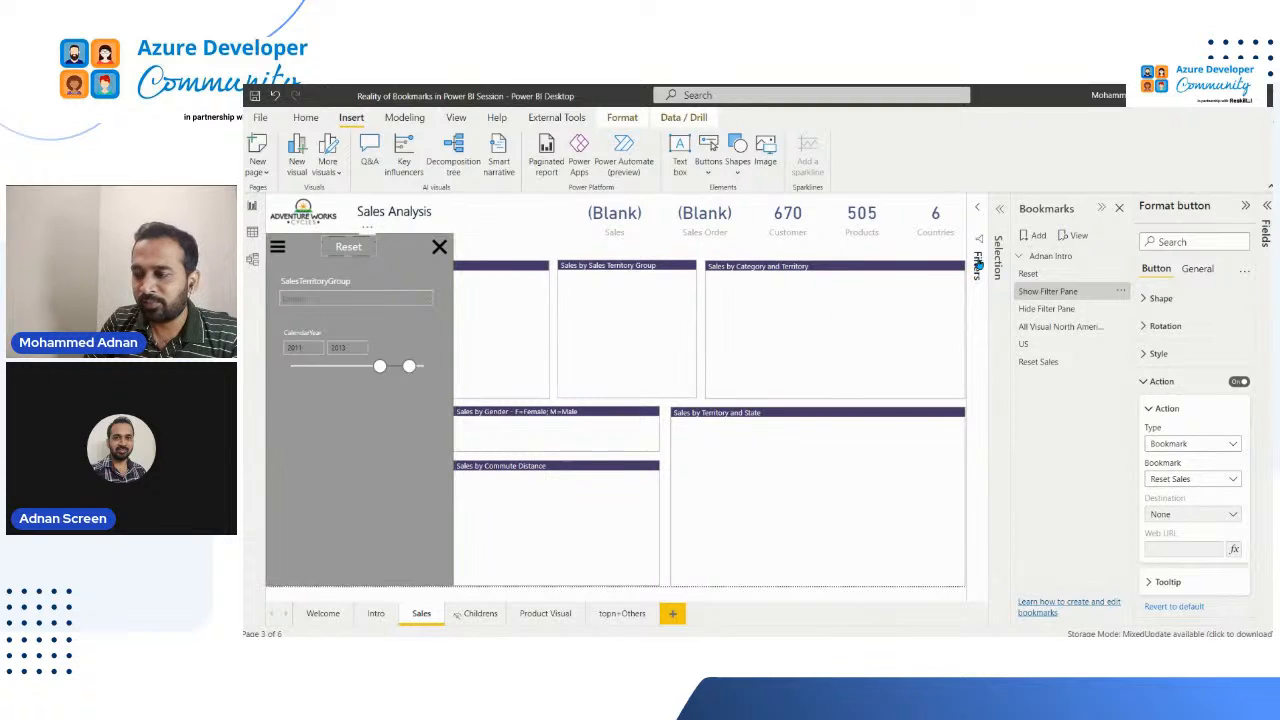
left_click(980, 266)
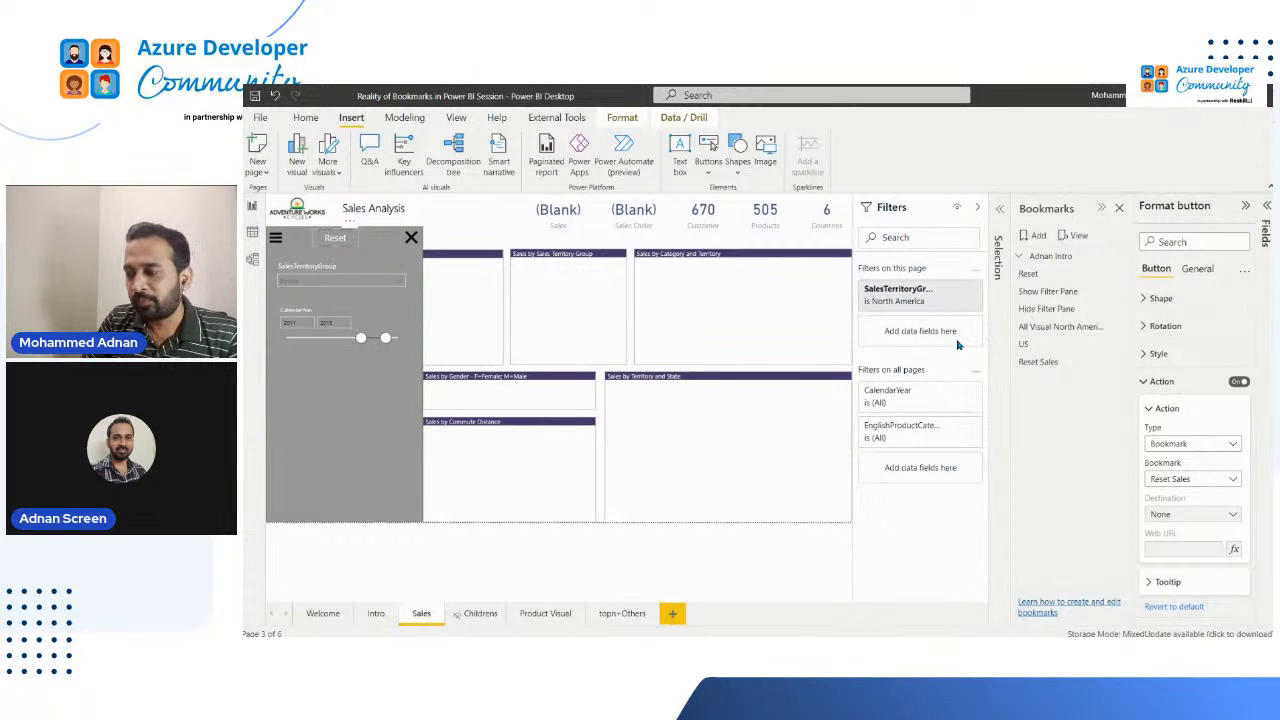
Step: Compare the Reset Sales and Show Filter Pane bookmarks on the Sales page, and check which options Show Filter Pane stores
left_click(1040, 362)
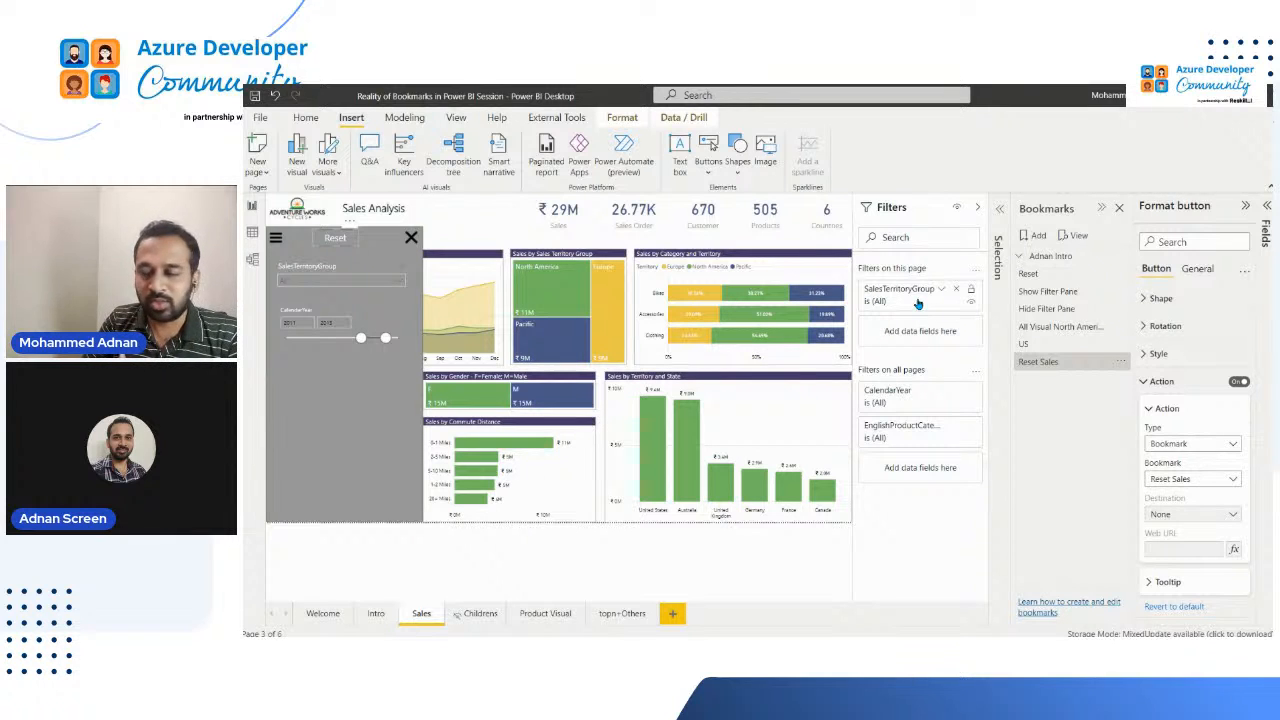
left_click(1050, 293)
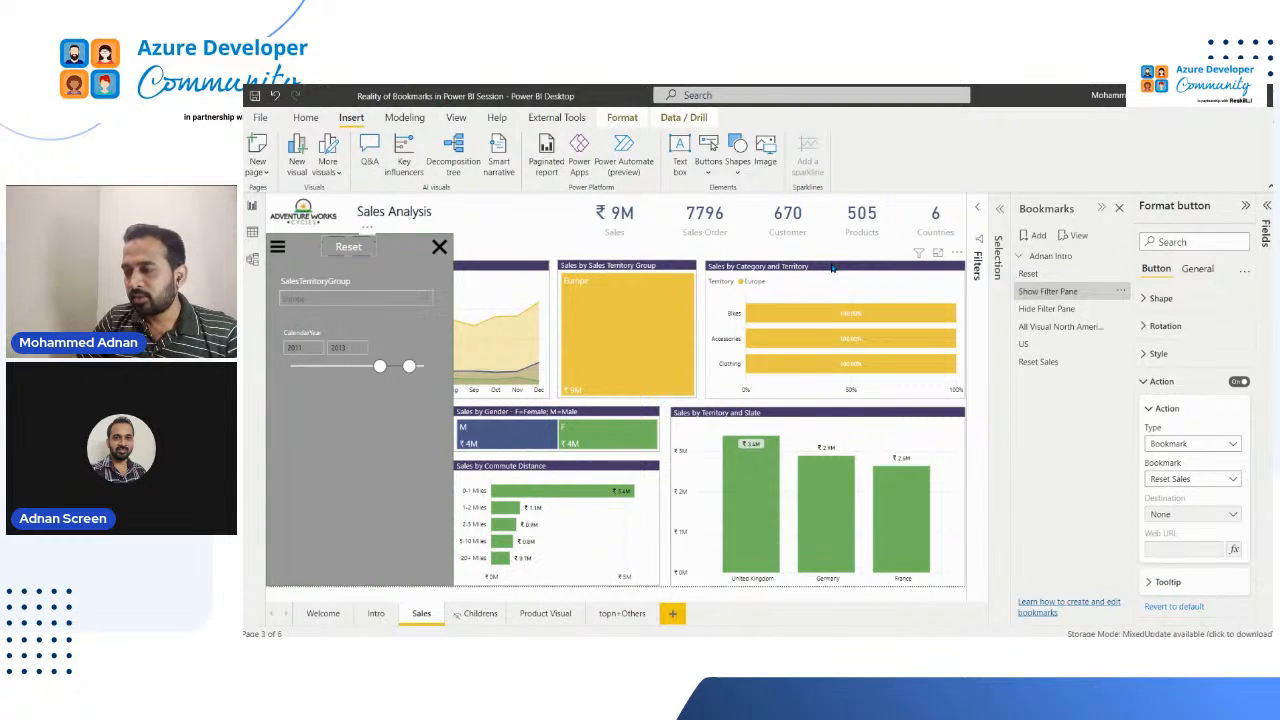
left_click(1118, 291)
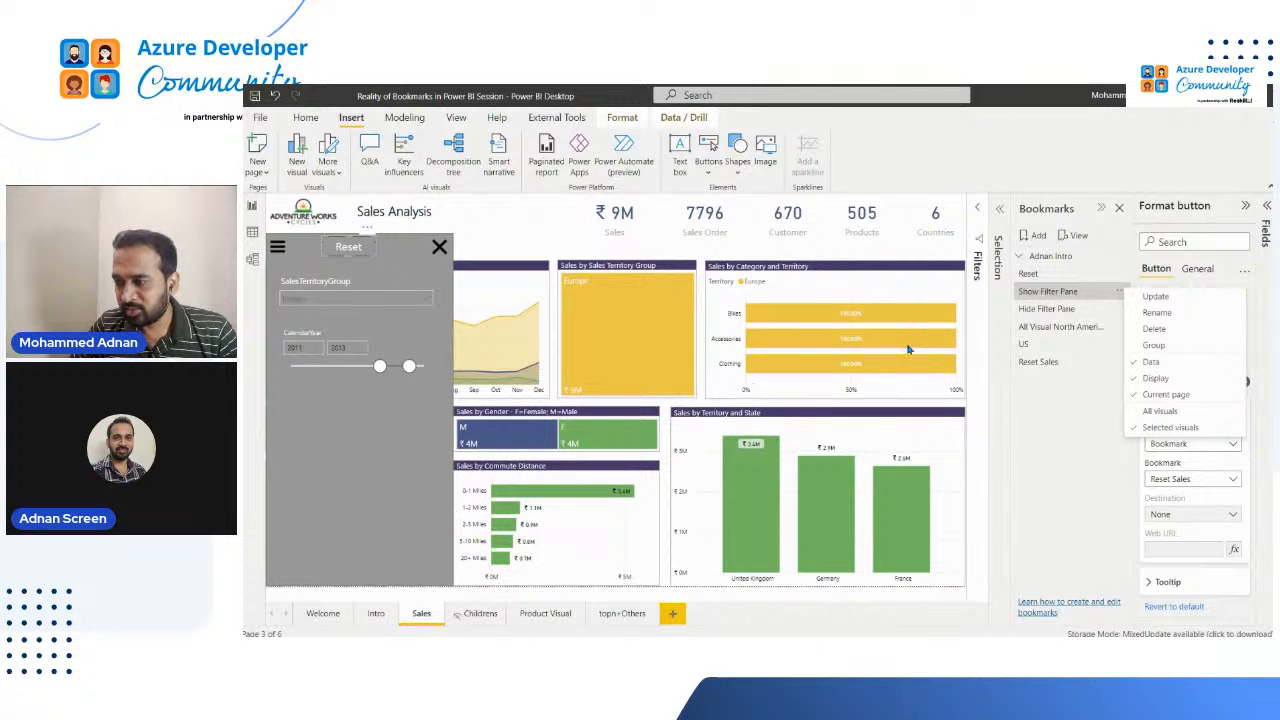
Step: On the Intro page, examine the existing bookmark group's contents and the grouping option for the Show and Hide Filter Pane bookmarks
left_click(376, 613)
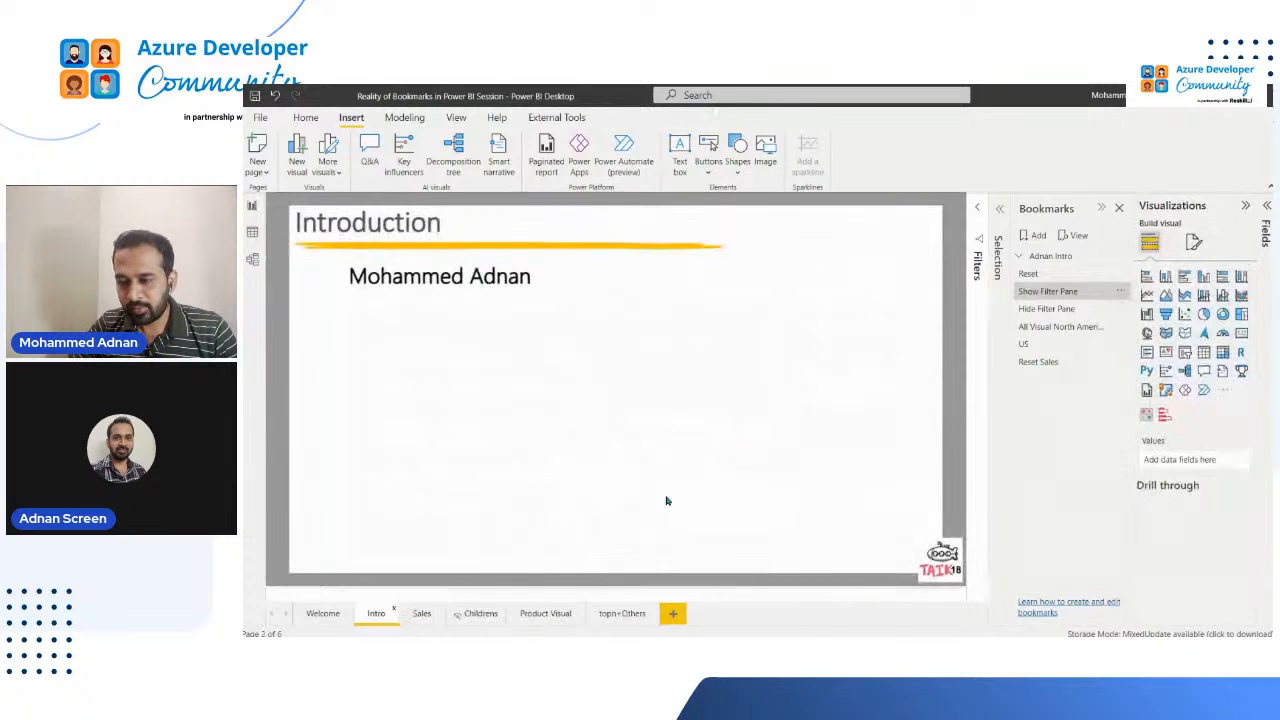
left_click(1020, 258)
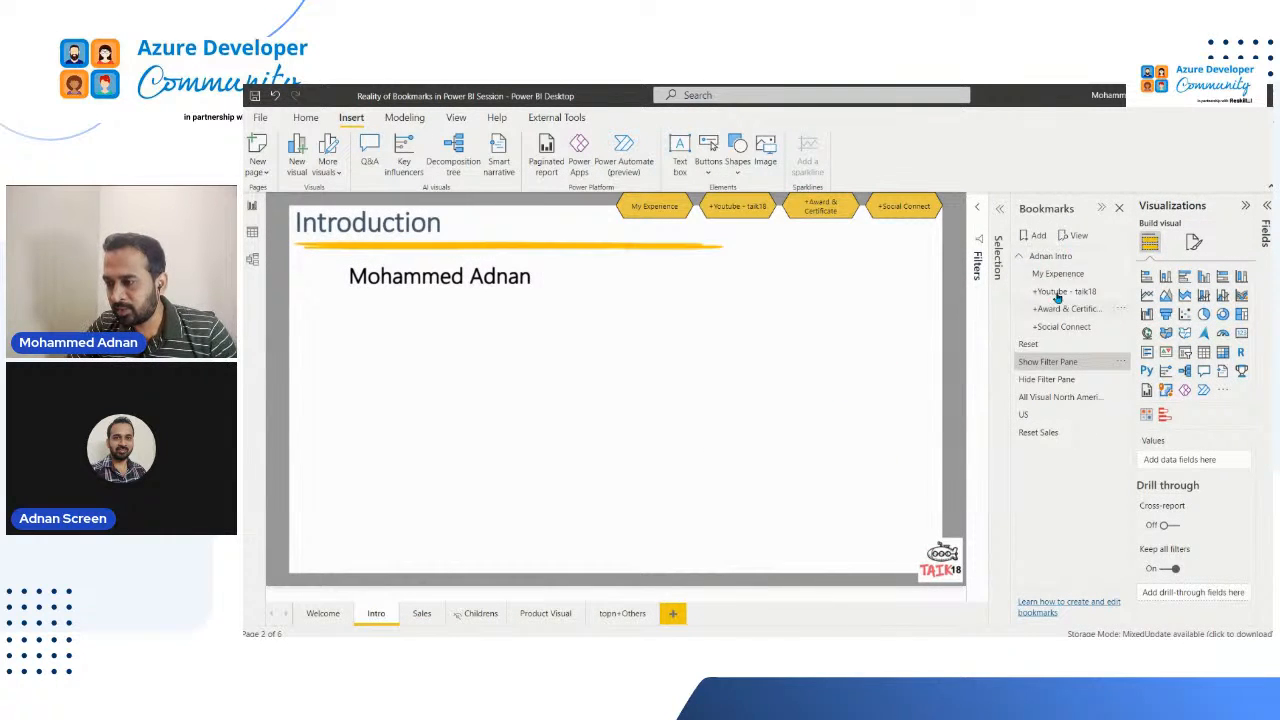
right_click(1056, 382)
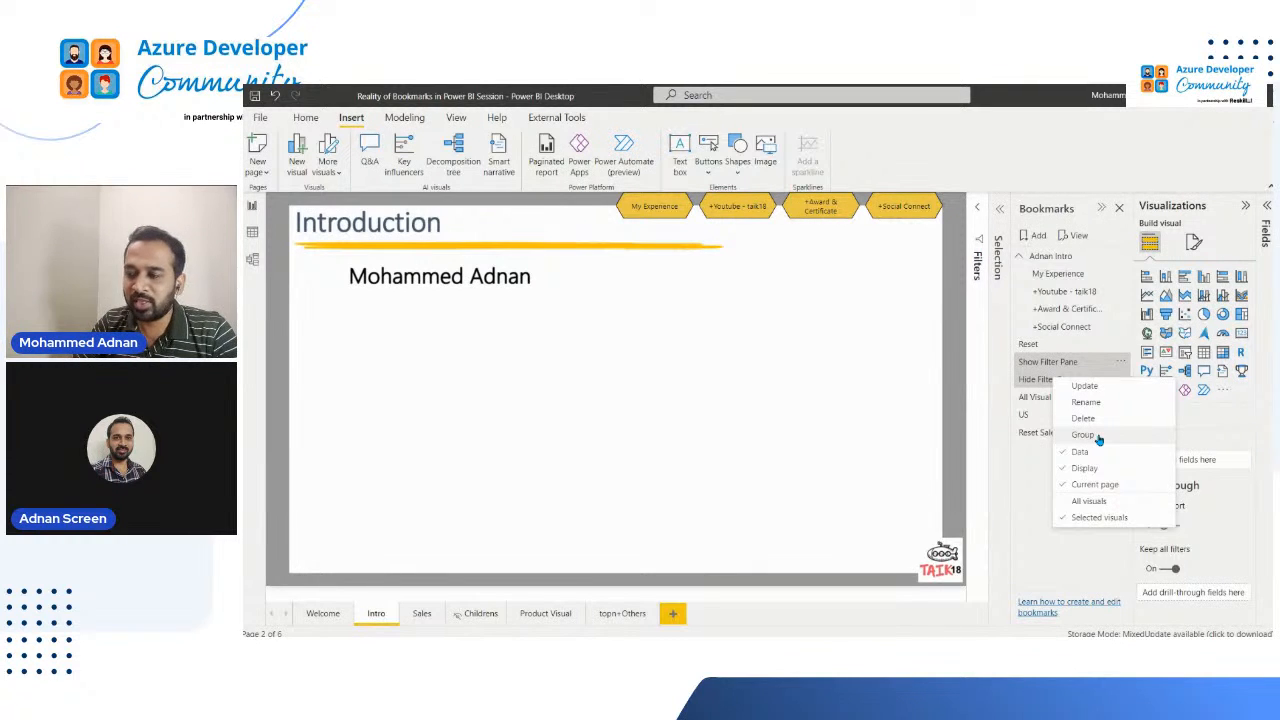
left_click(1022, 508)
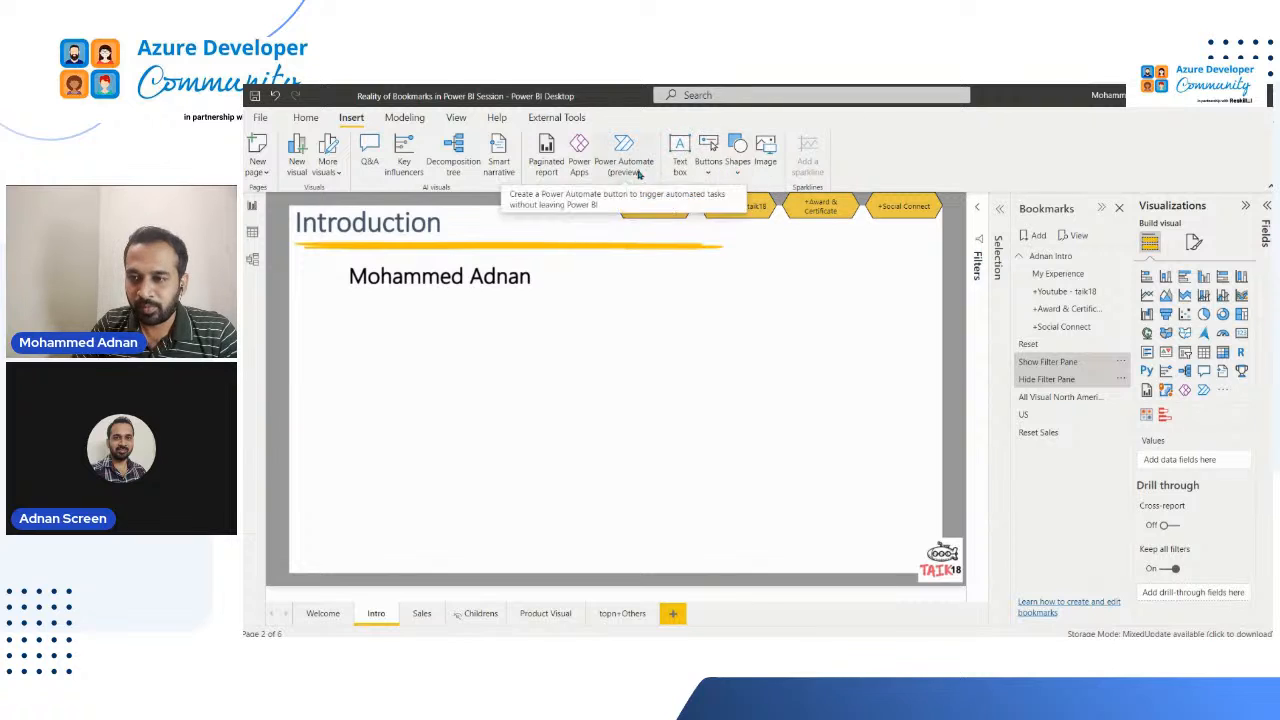
Step: Insert a bookmark navigator on the Intro page and open its choice of bookmark groups
left_click(707, 168)
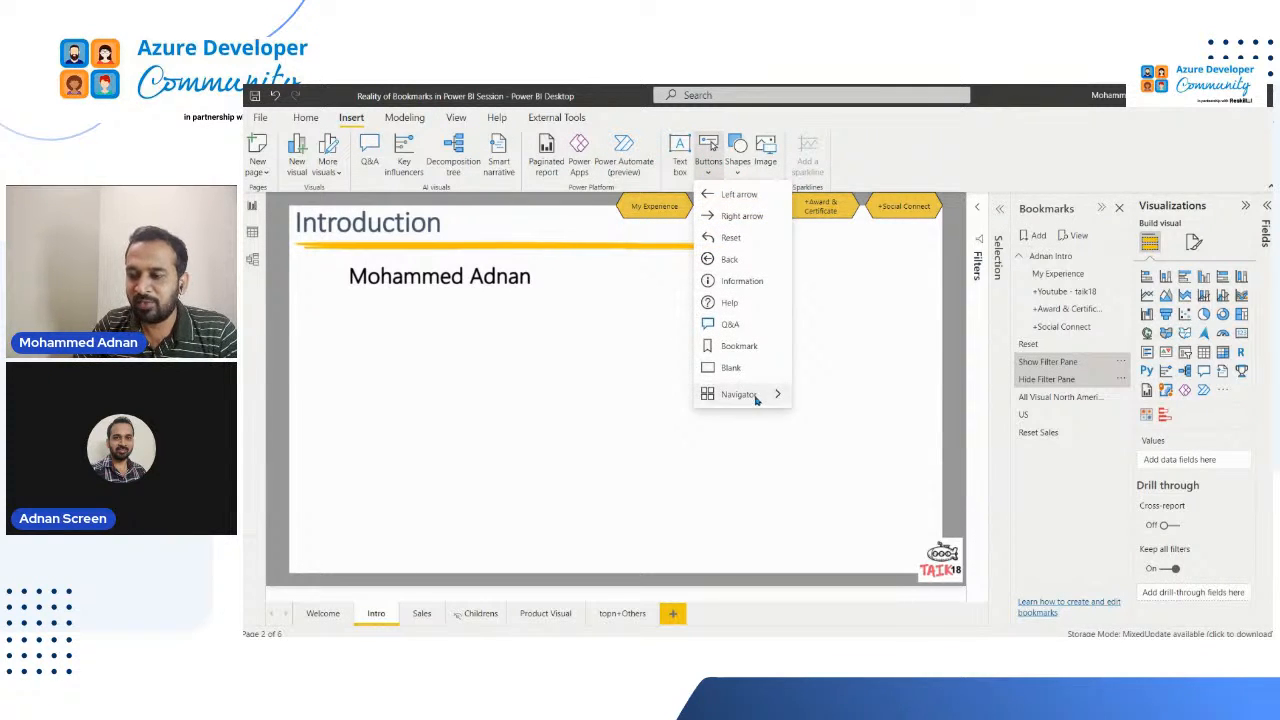
mouse_move(740, 394)
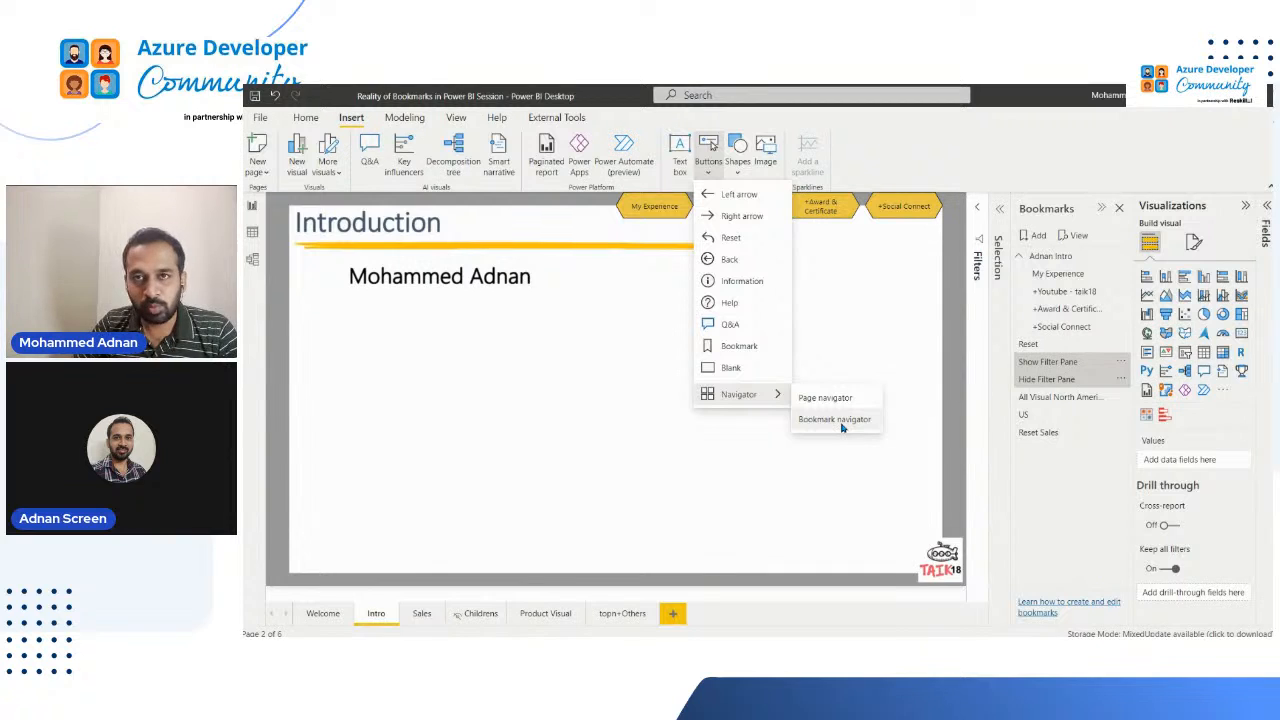
left_click(841, 427)
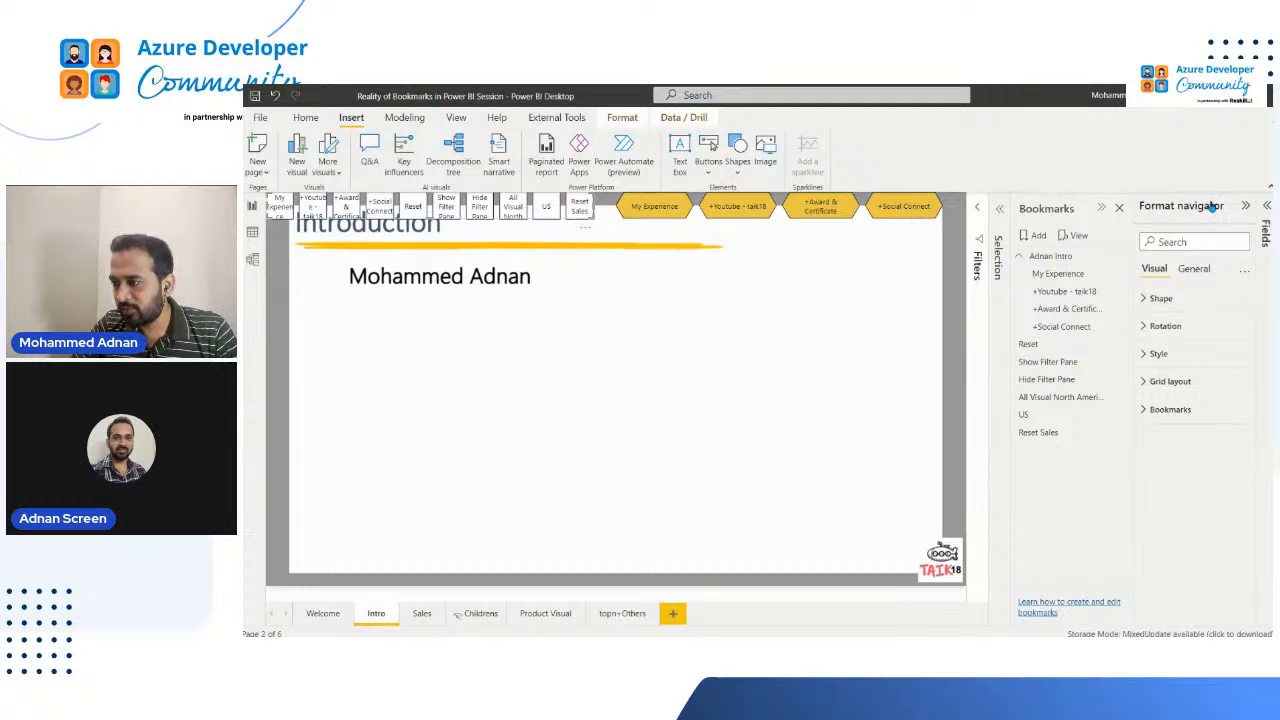
left_click(1146, 411)
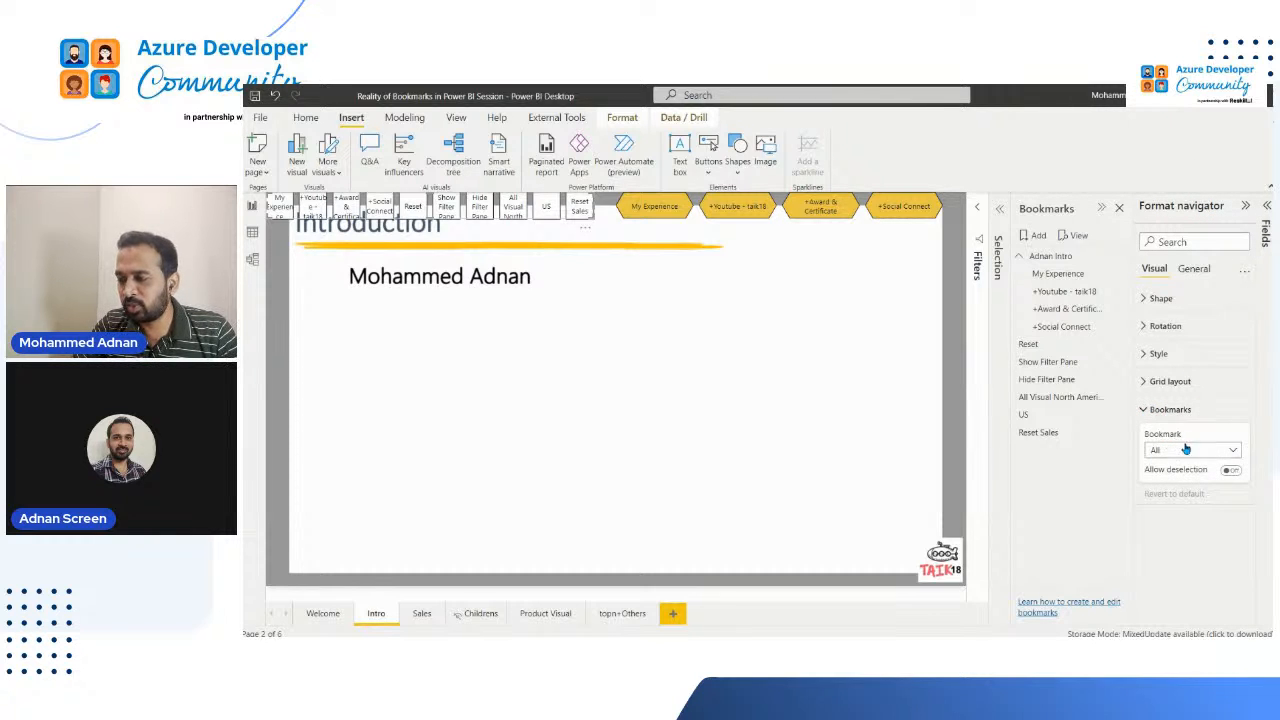
left_click(1231, 453)
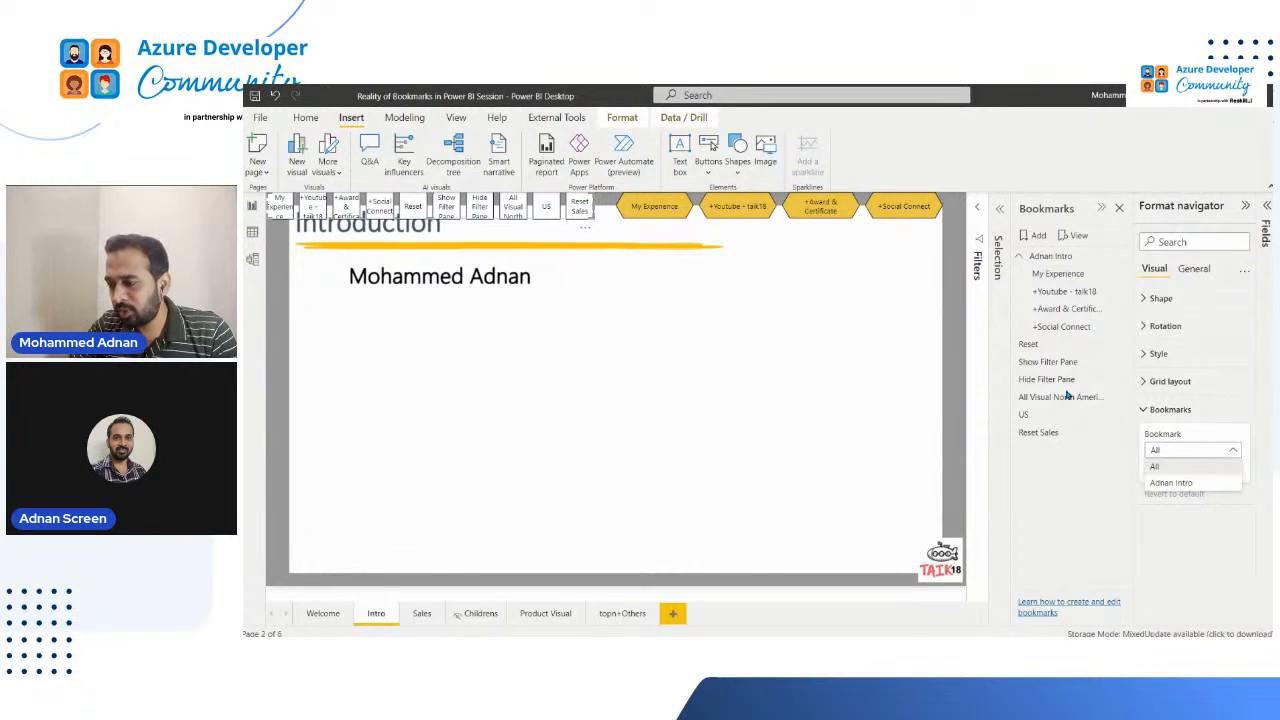
Step: Group the Show Filter Pane, Hide Filter Pane and All Visual North America bookmarks
left_click(1045, 365)
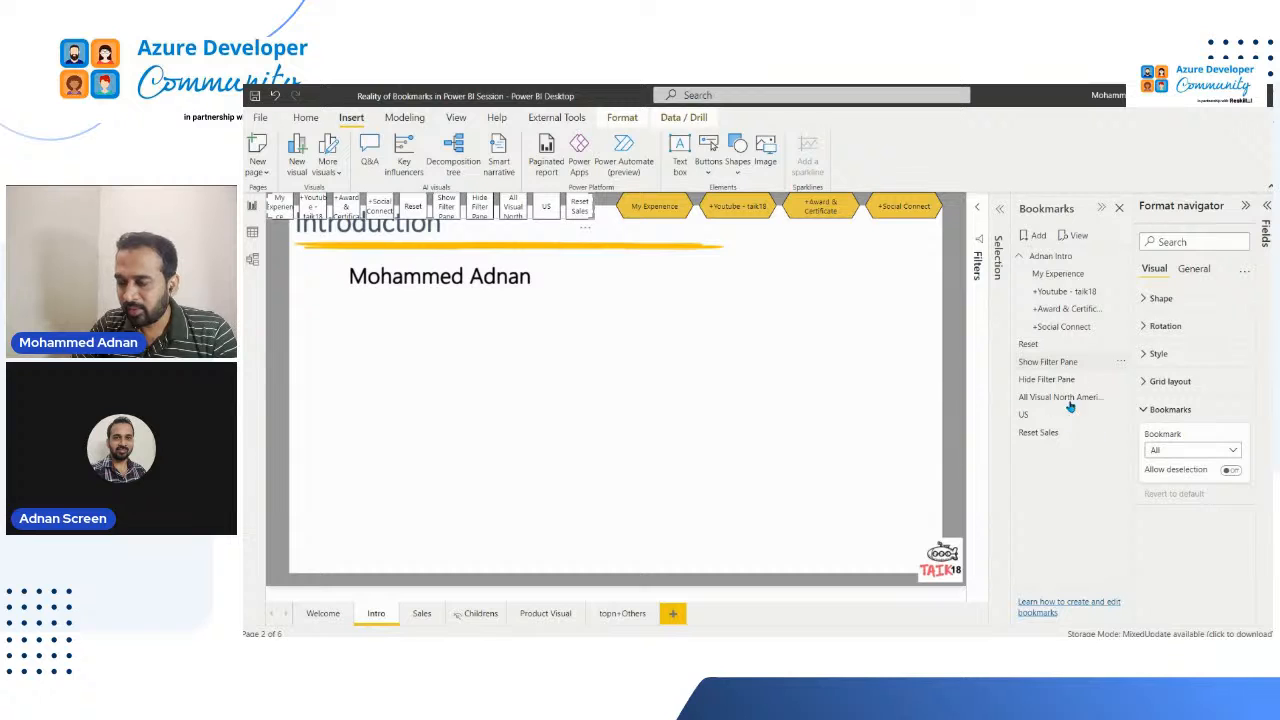
left_click(1045, 366)
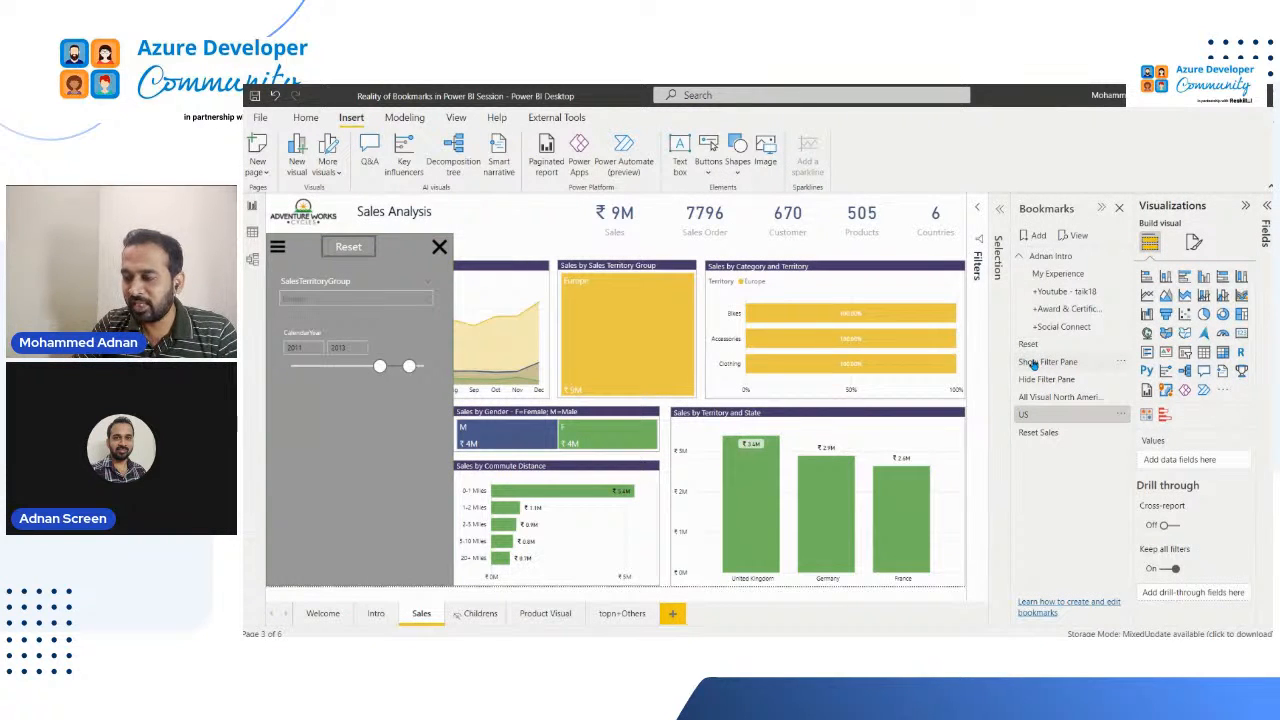
left_click(1036, 383, "ctrl")
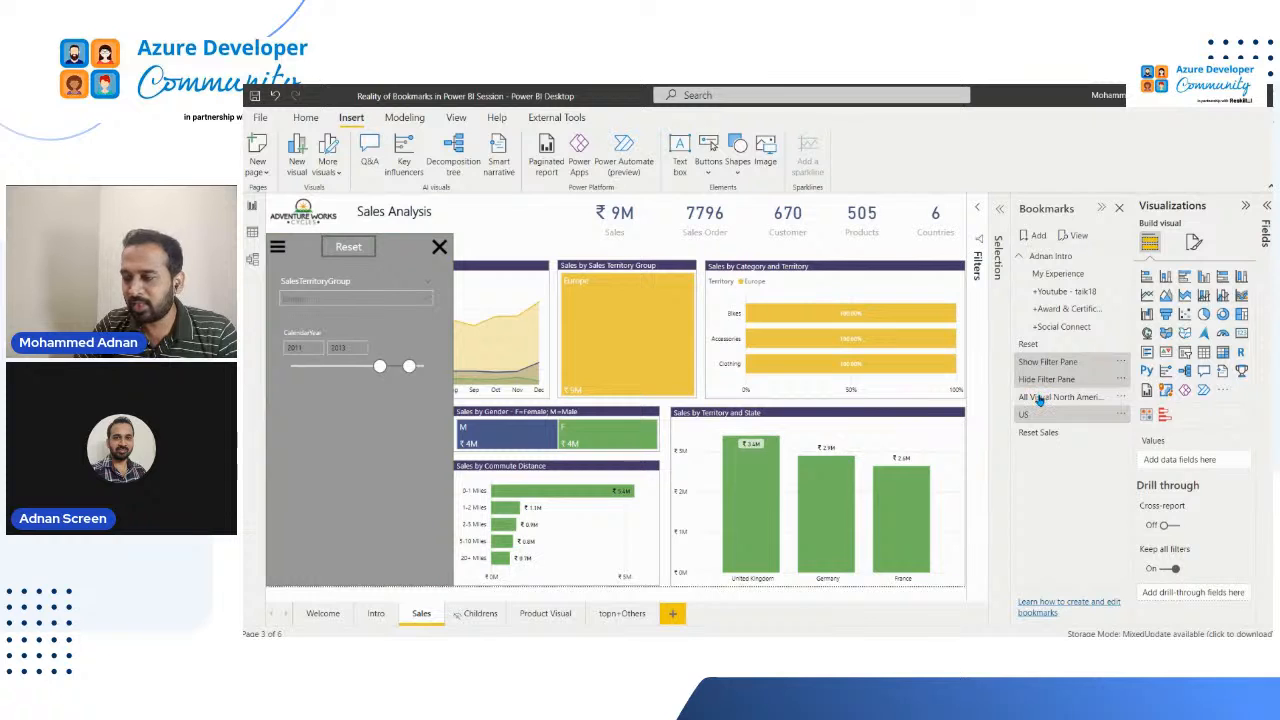
left_click(1039, 399, "ctrl")
left_click(1034, 417, "ctrl")
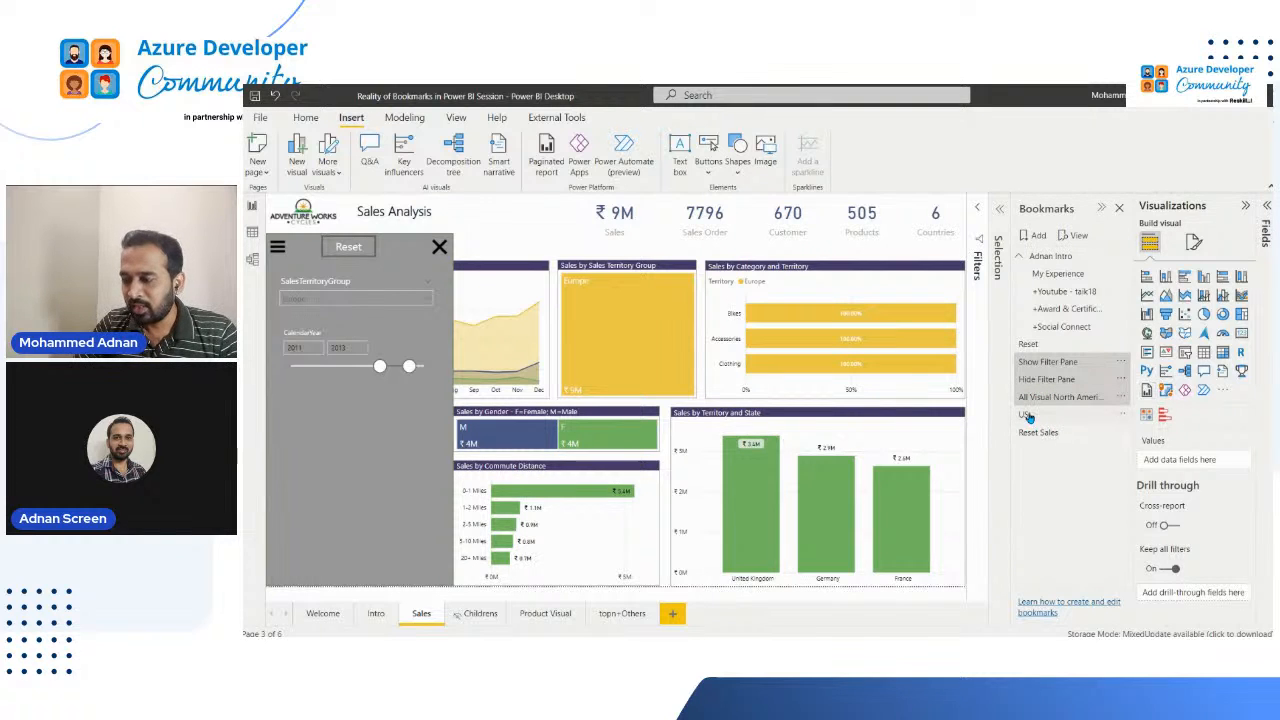
right_click(1029, 416)
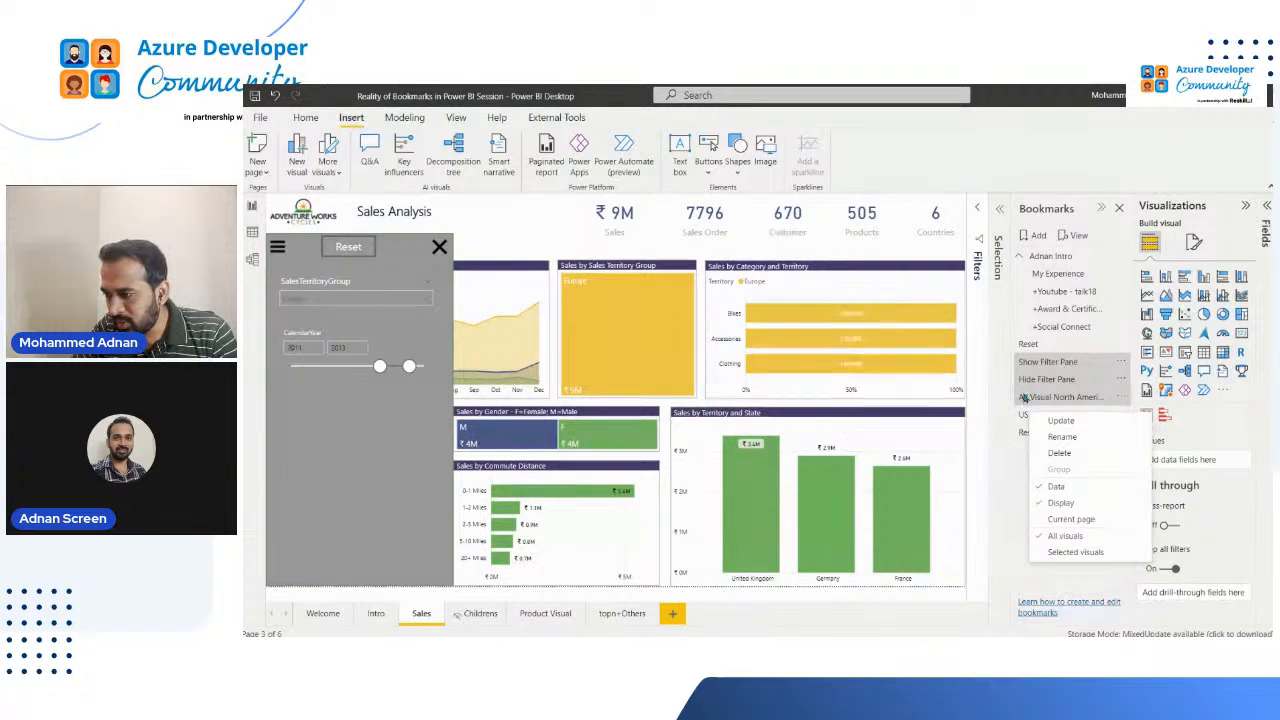
left_click(1043, 366)
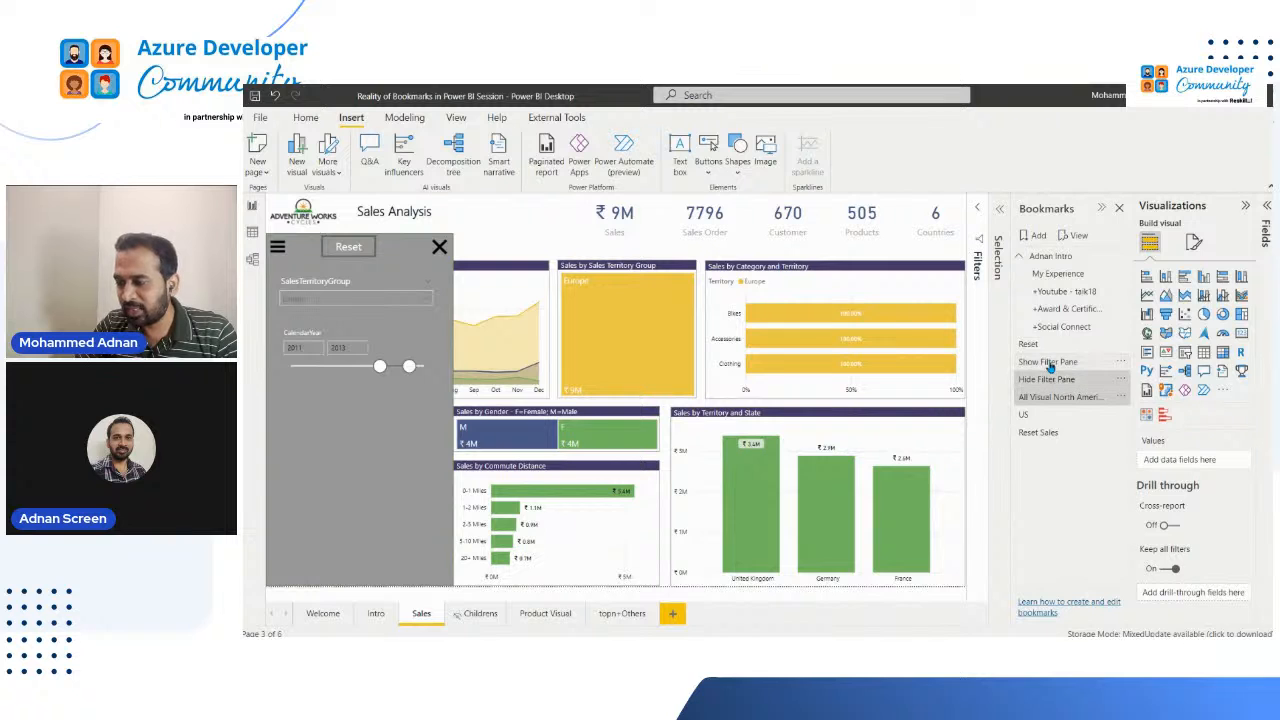
right_click(1050, 366)
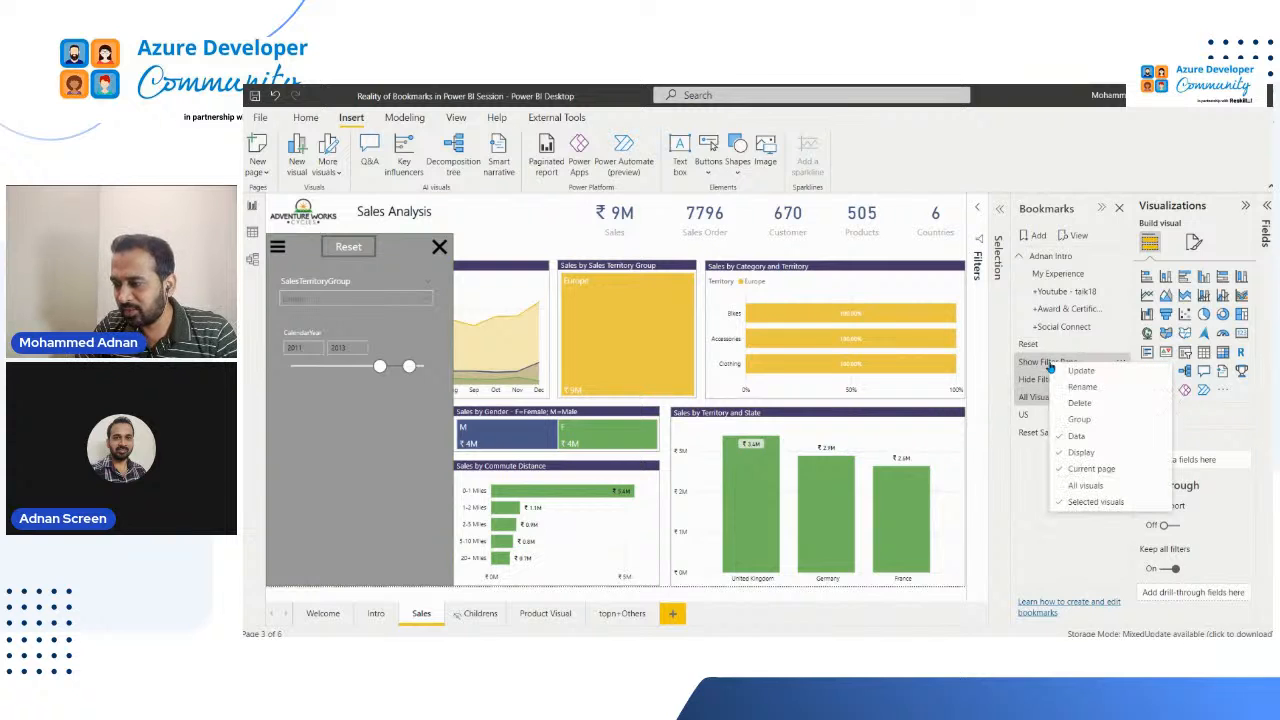
left_click(1085, 420)
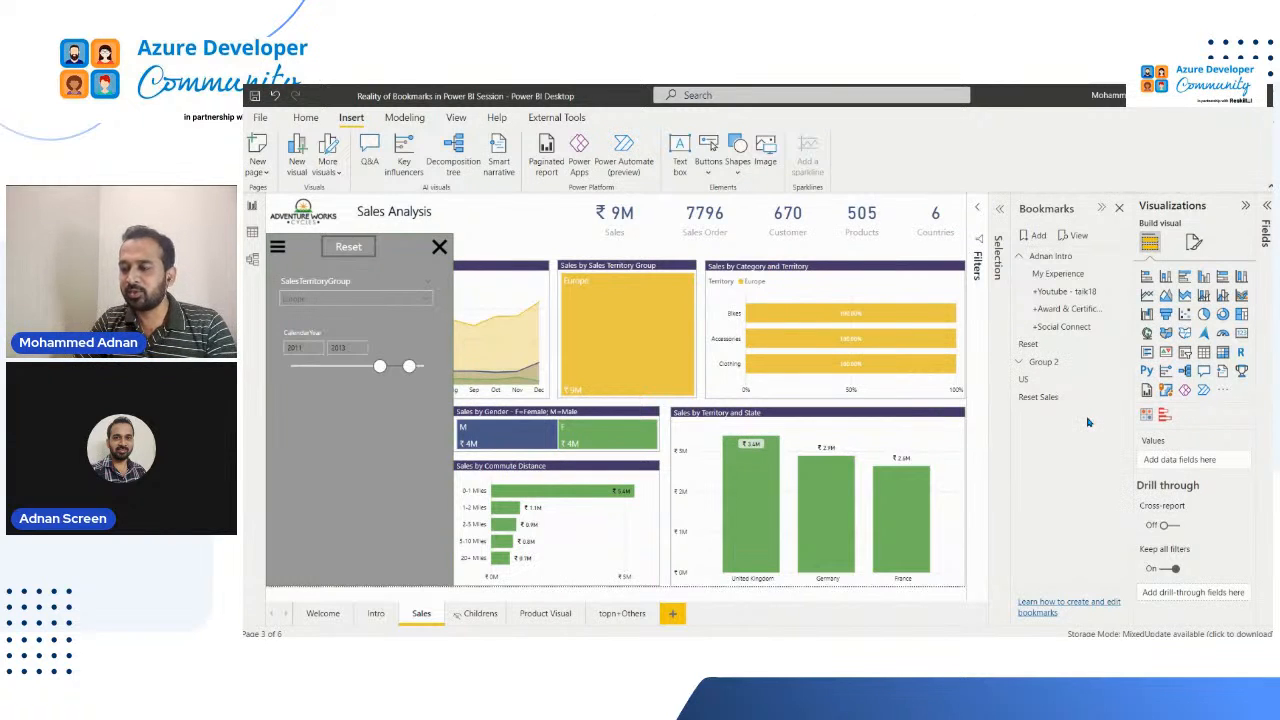
Step: Rename the new bookmark group to Sales Group, and move the US bookmark into it above All Visual North America
double_click(1043, 363)
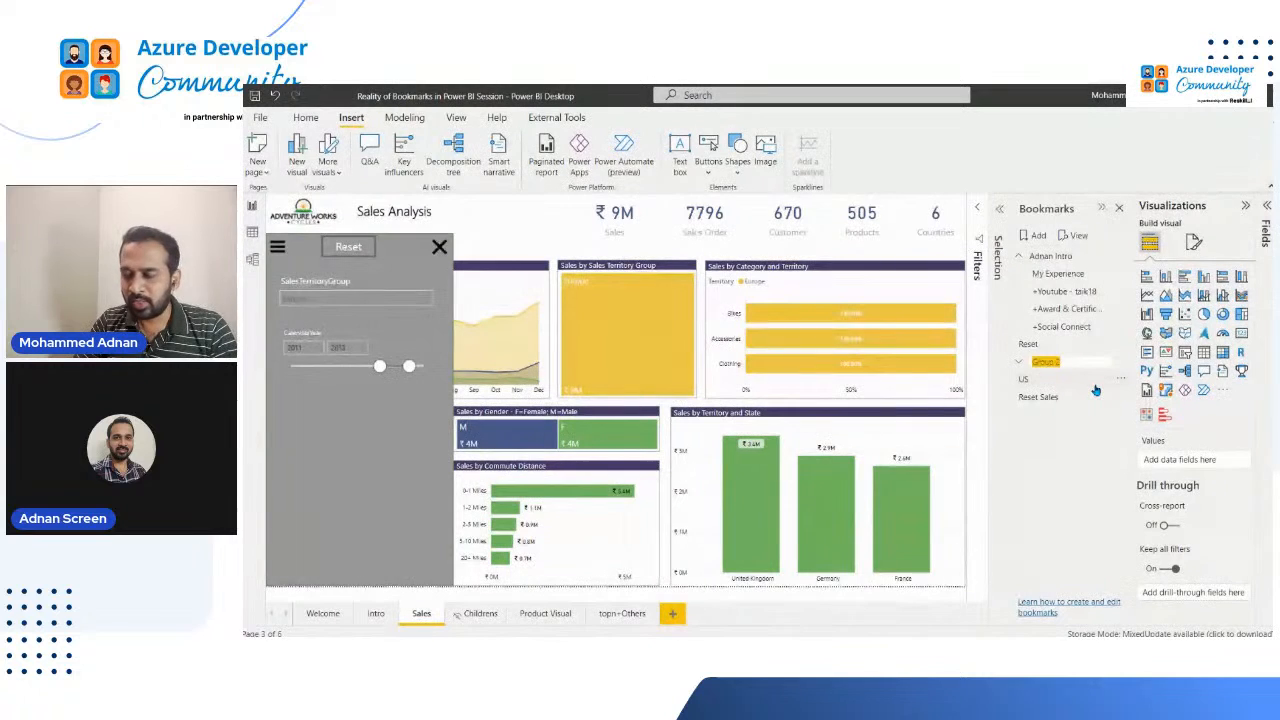
type("Sales")
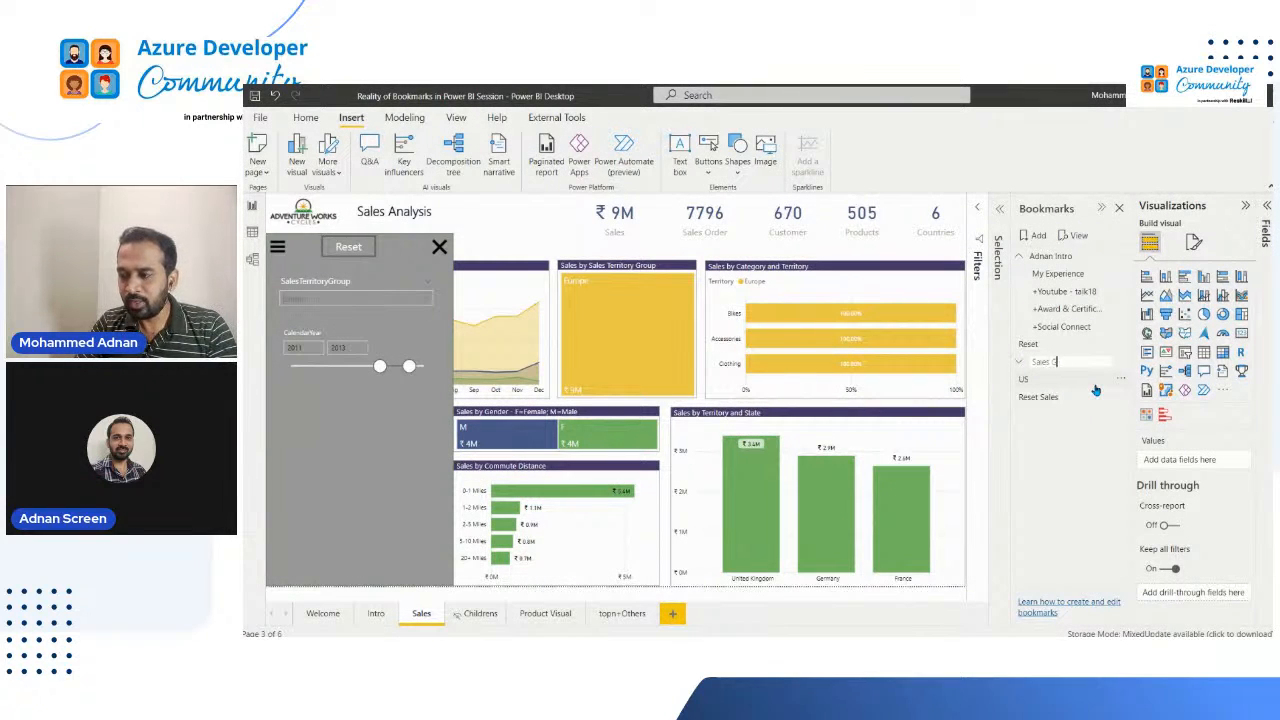
key("Return")
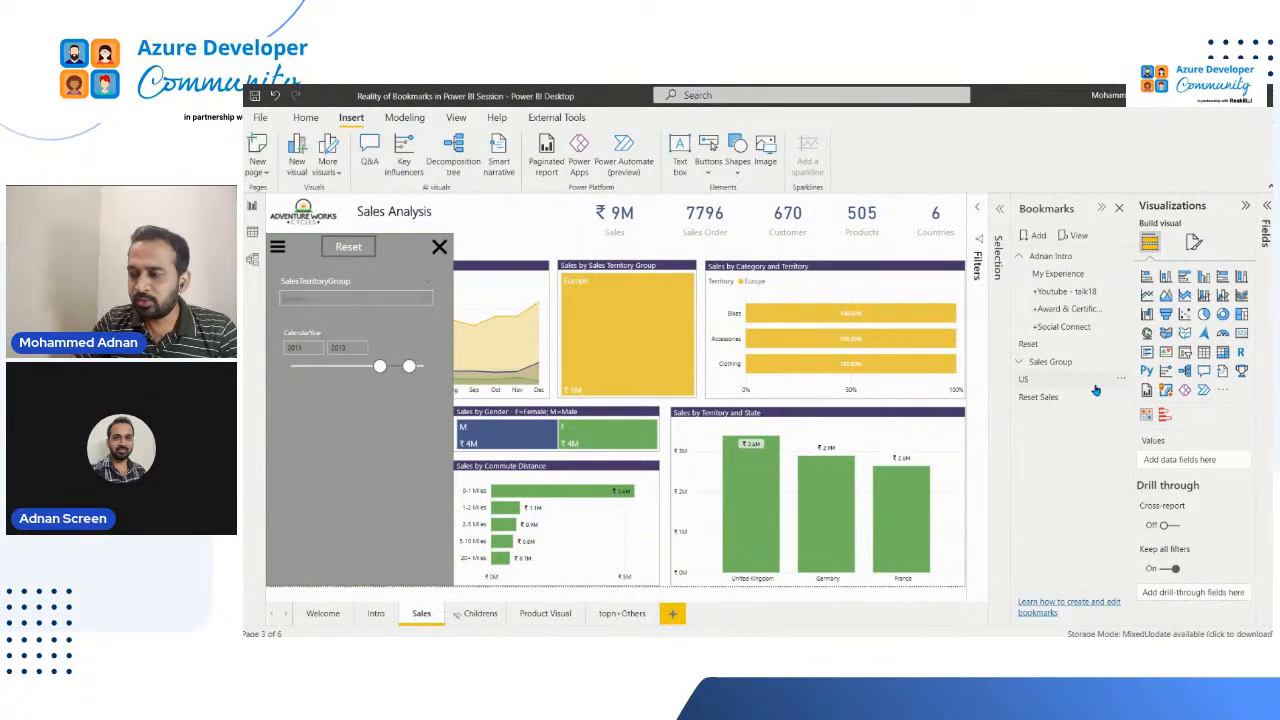
left_click(1021, 364)
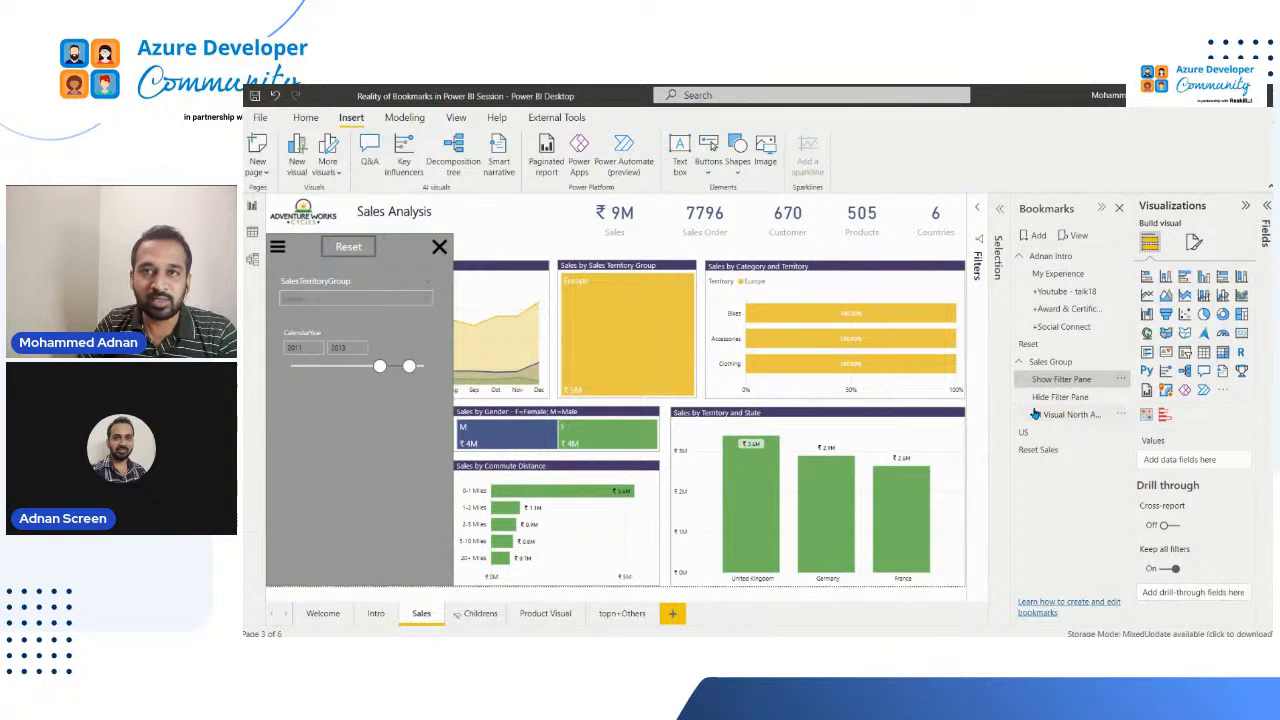
left_click_drag(1036, 413, 1036, 416)
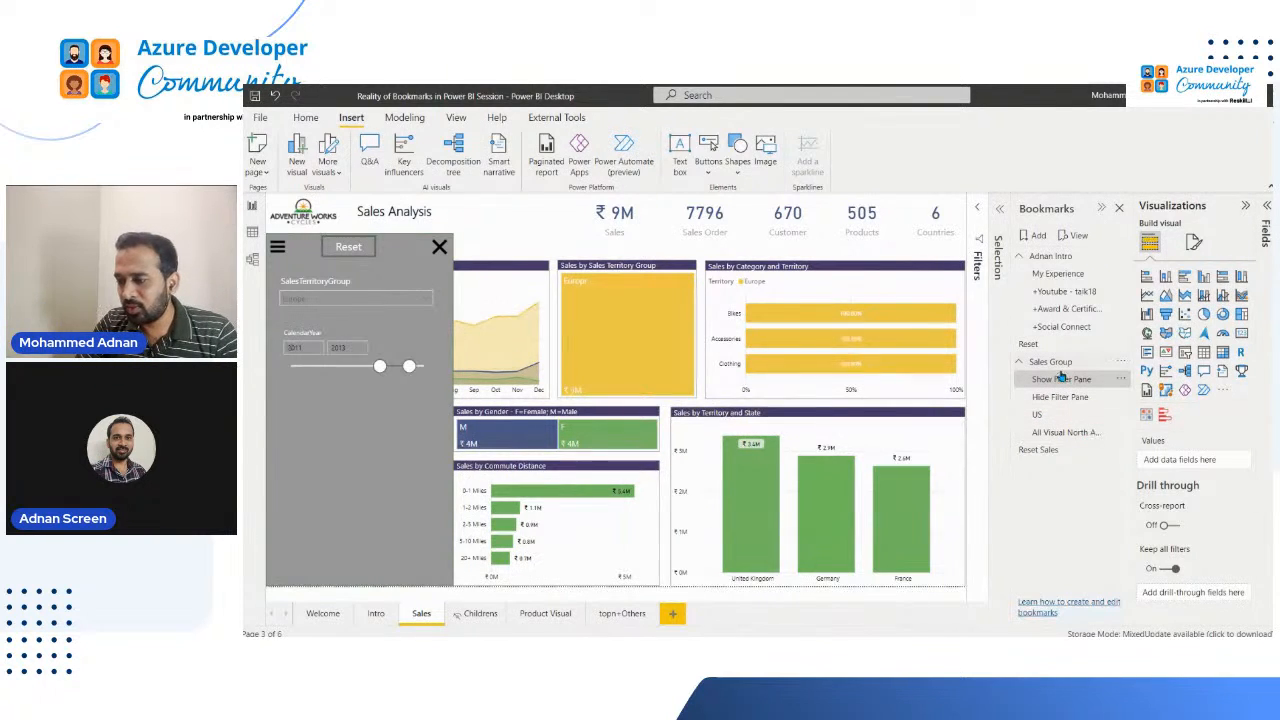
Step: Set the Intro page's bookmark navigator to show only the Sales Group bookmarks
left_click(374, 614)
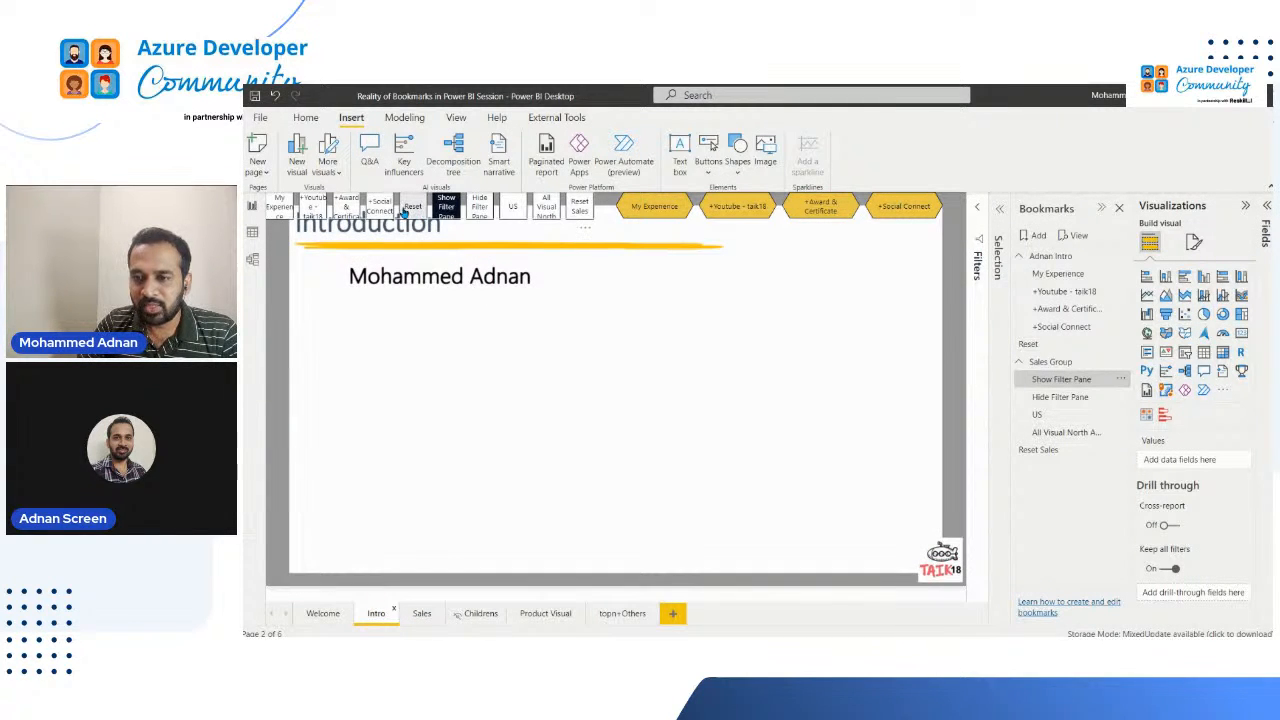
left_click(400, 214)
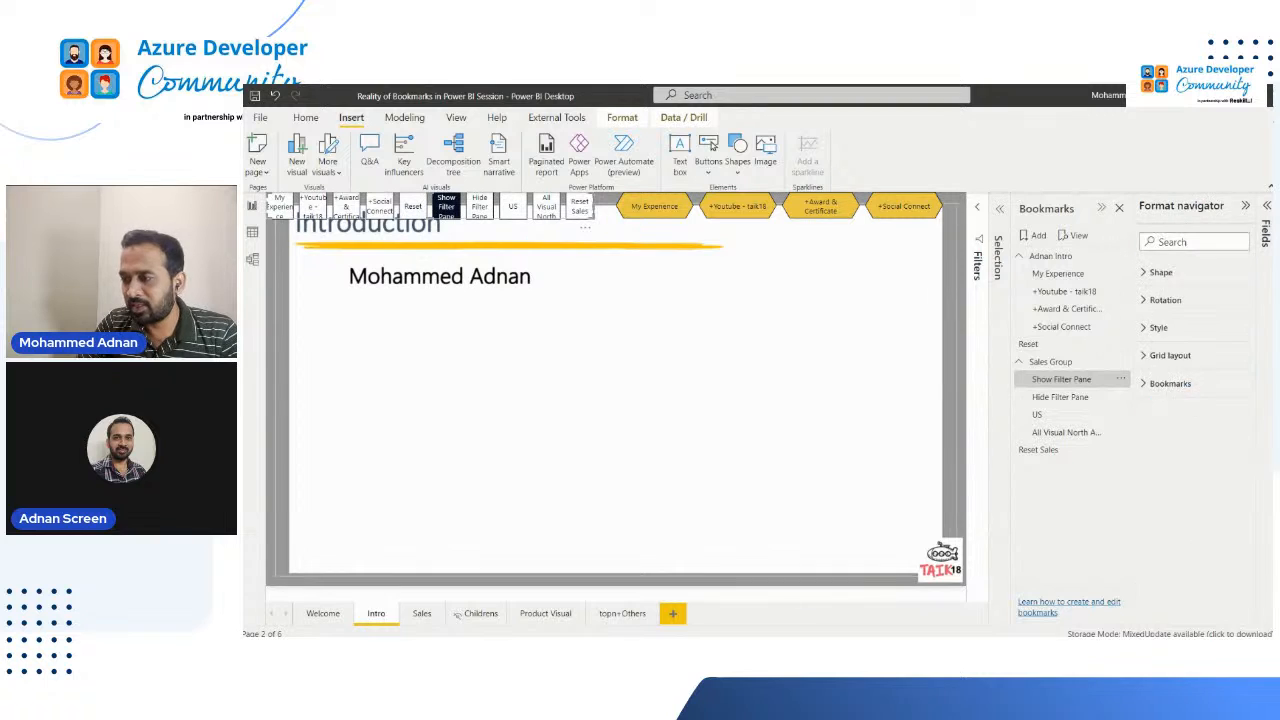
left_click(1168, 409)
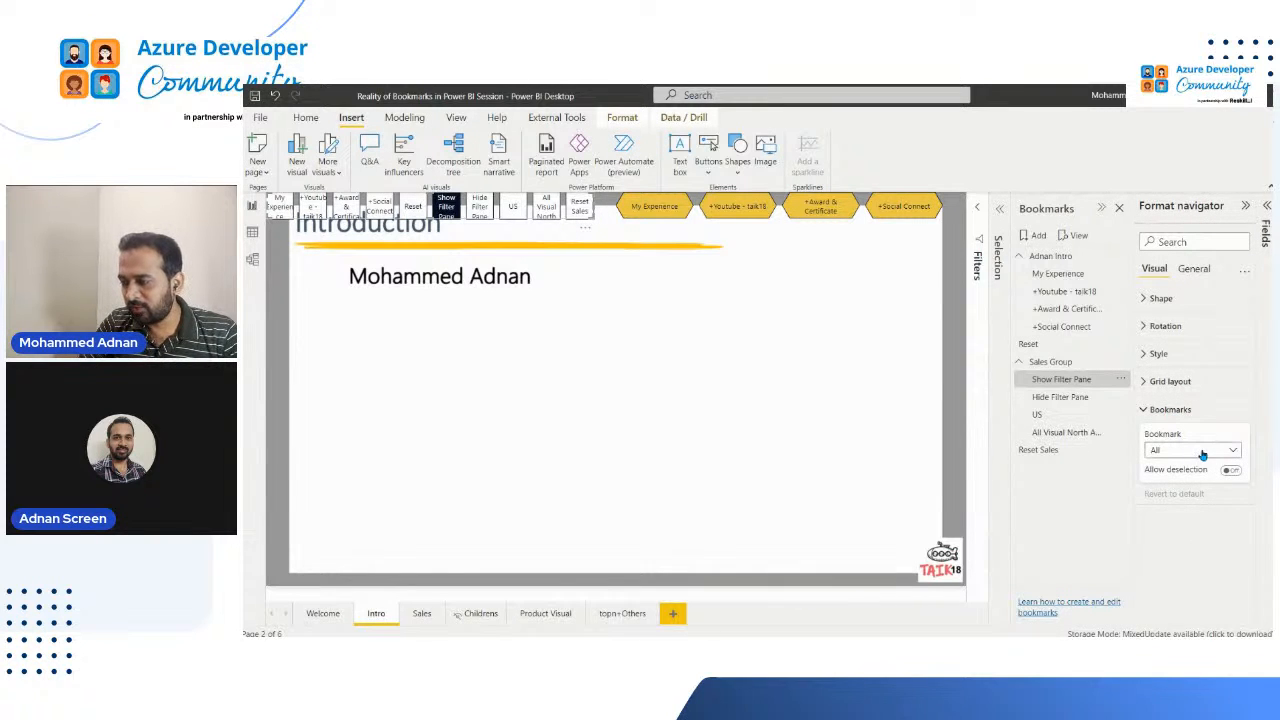
left_click(1216, 451)
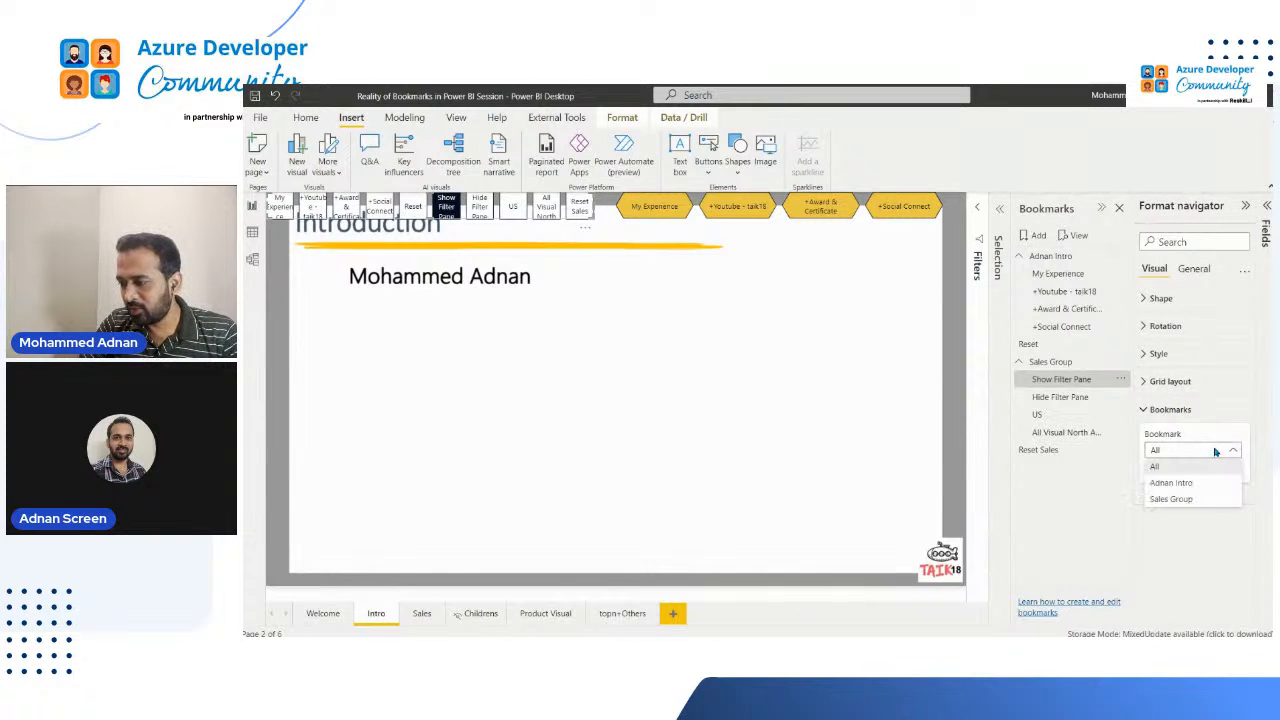
left_click(1211, 499)
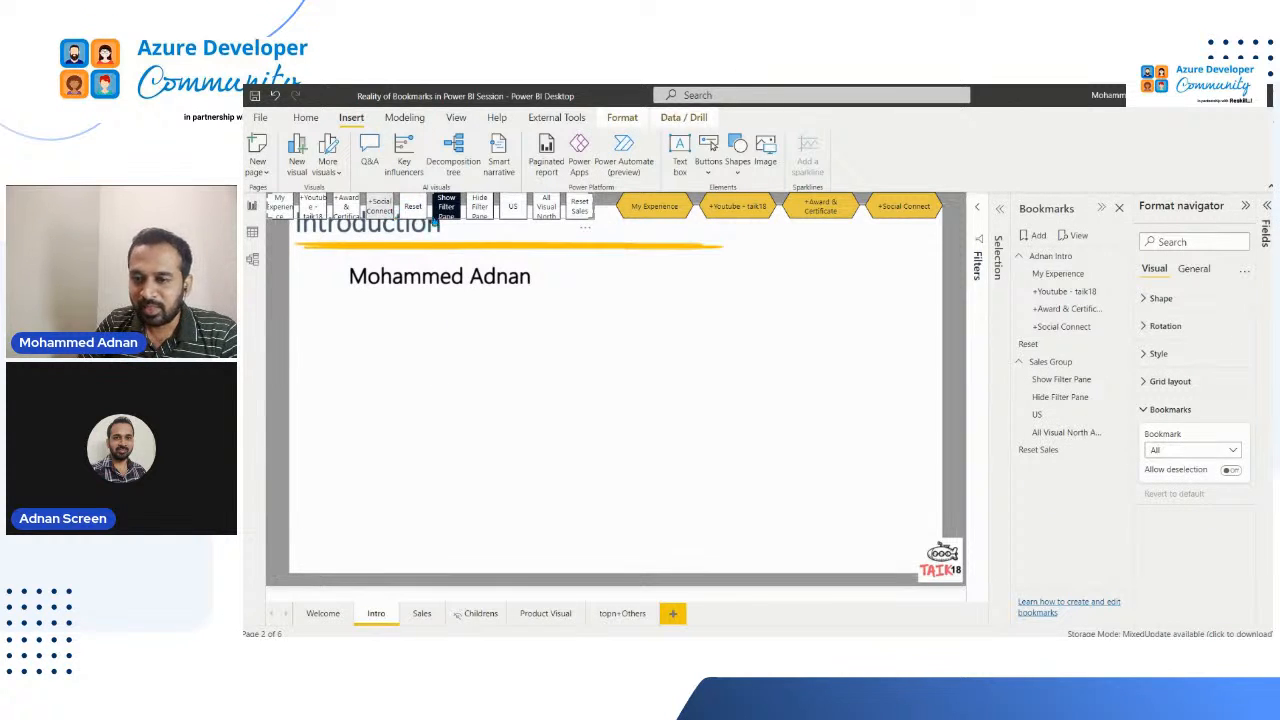
Step: Move the bookmark navigator down to the middle of the Intro page, and remove it from that page
left_click_drag(382, 208, 481, 385)
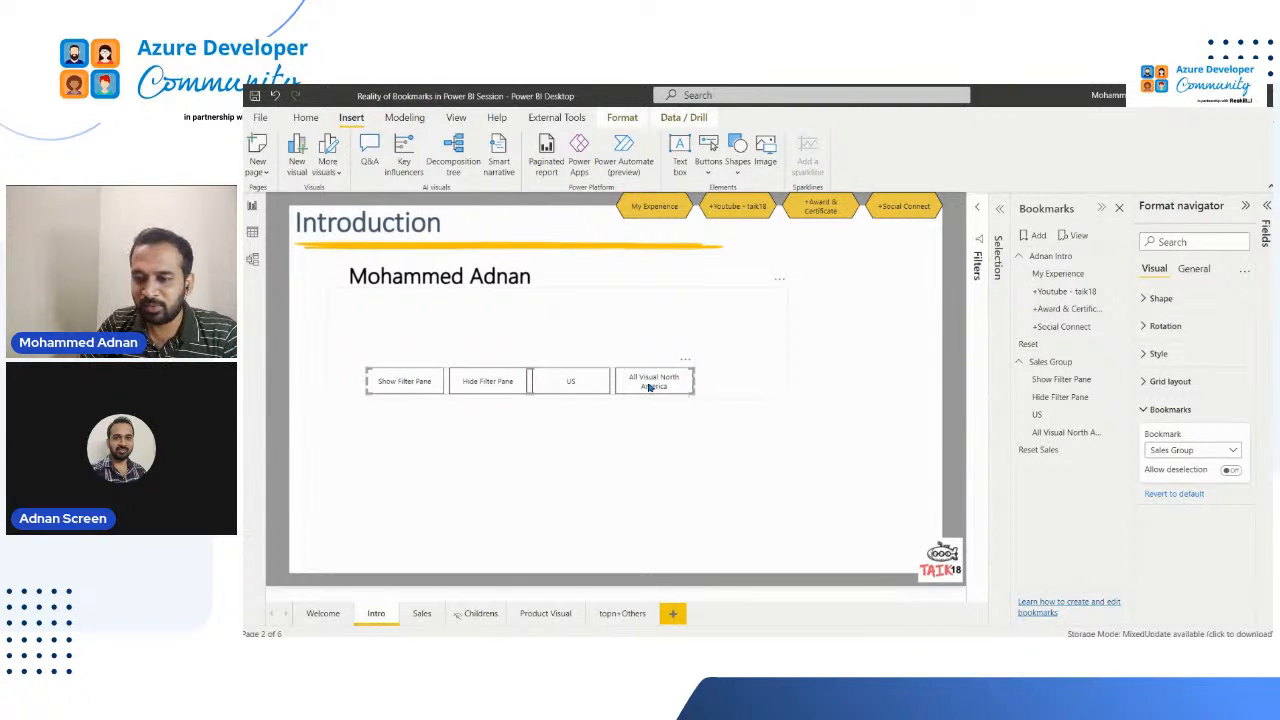
key("Delete")
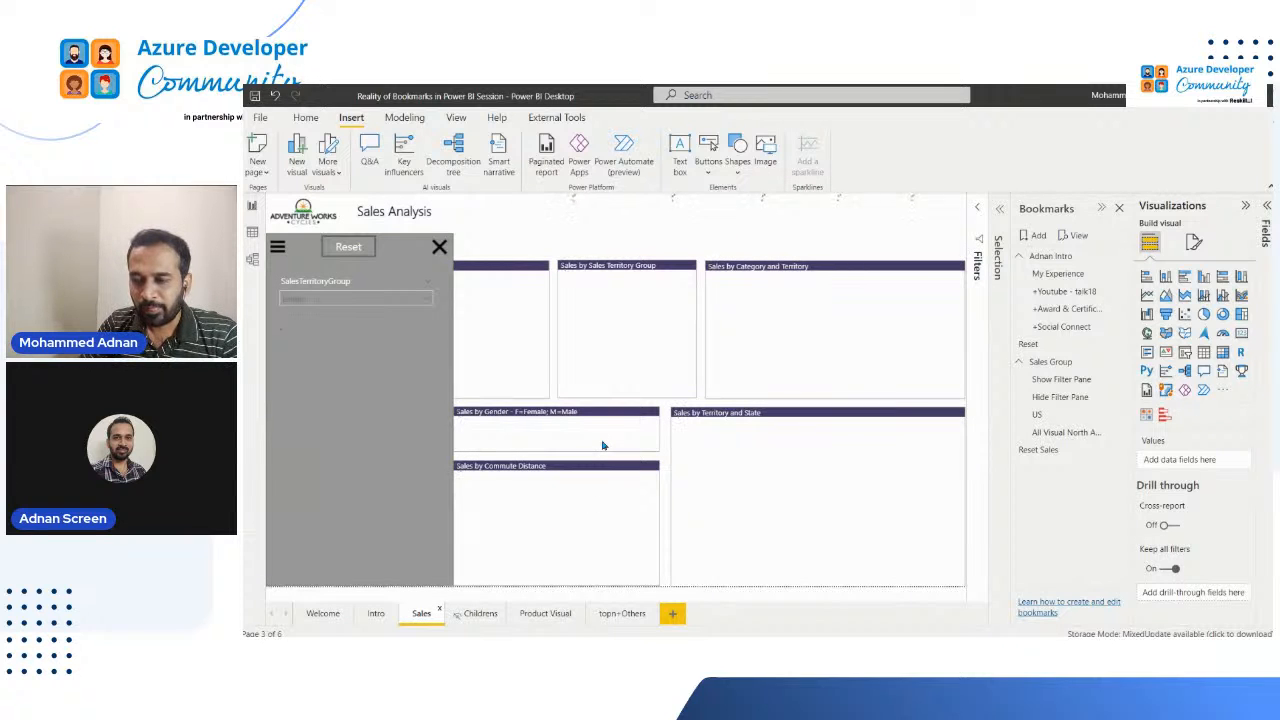
Step: Hide the slicer pane on the Sales page, paste the bookmark navigator there, and move it beneath the KPI cards
left_click(441, 247)
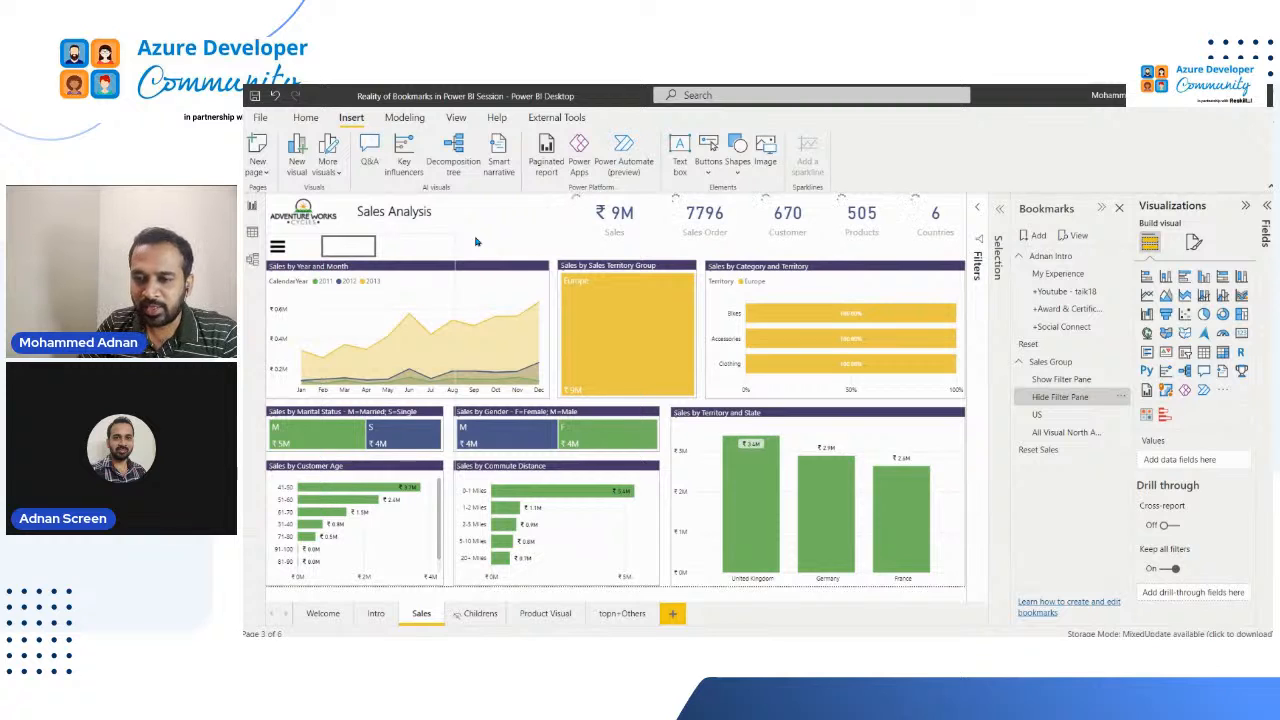
left_click(545, 214)
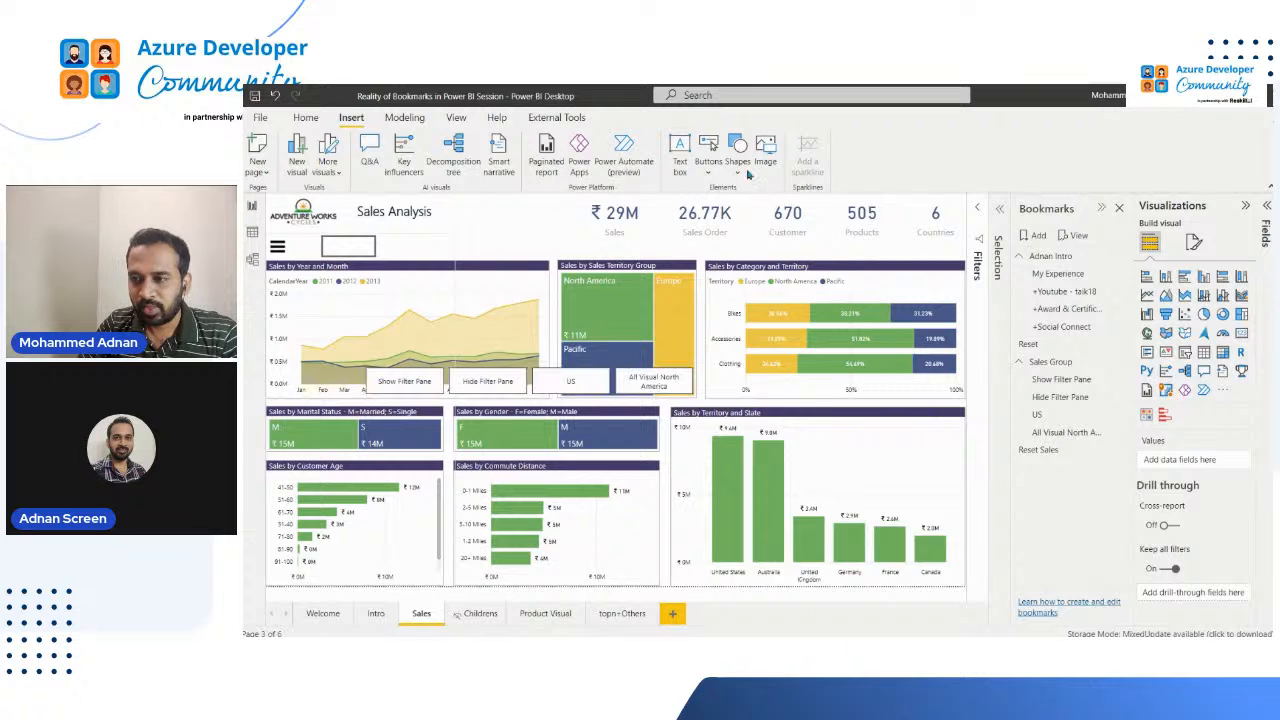
left_click(708, 172)
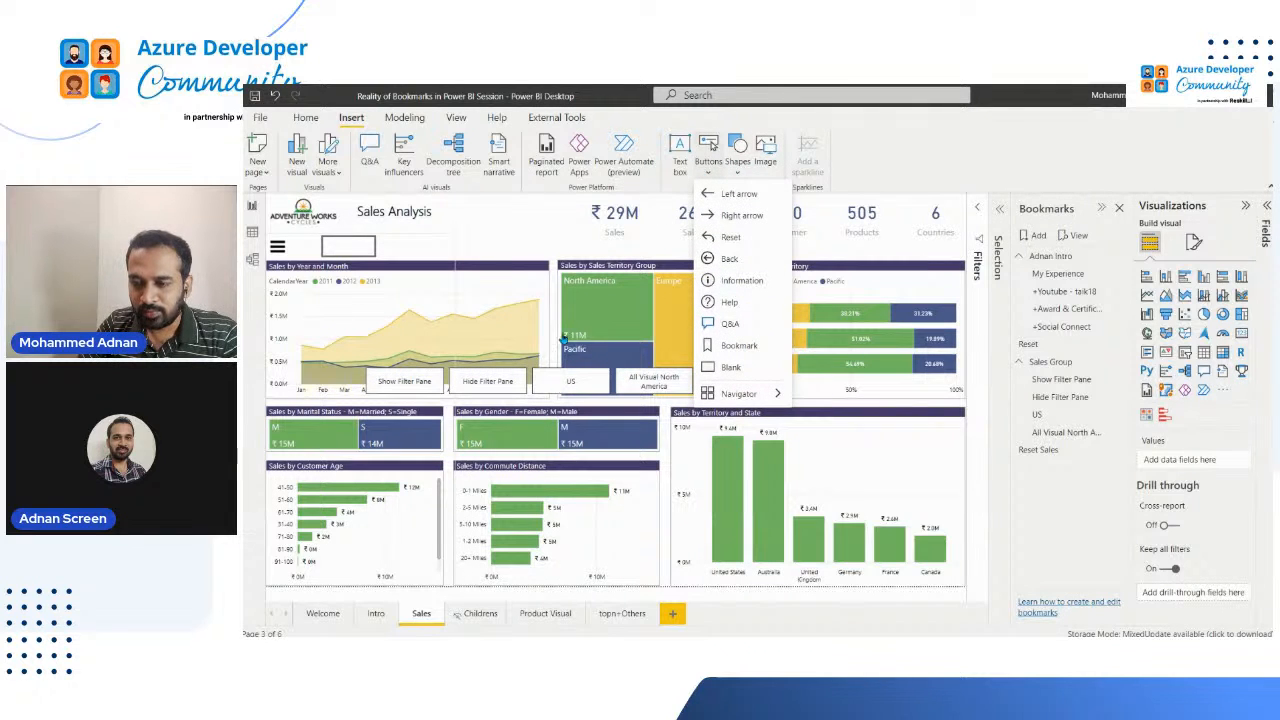
left_click(581, 207)
left_click_drag(588, 239, 755, 252)
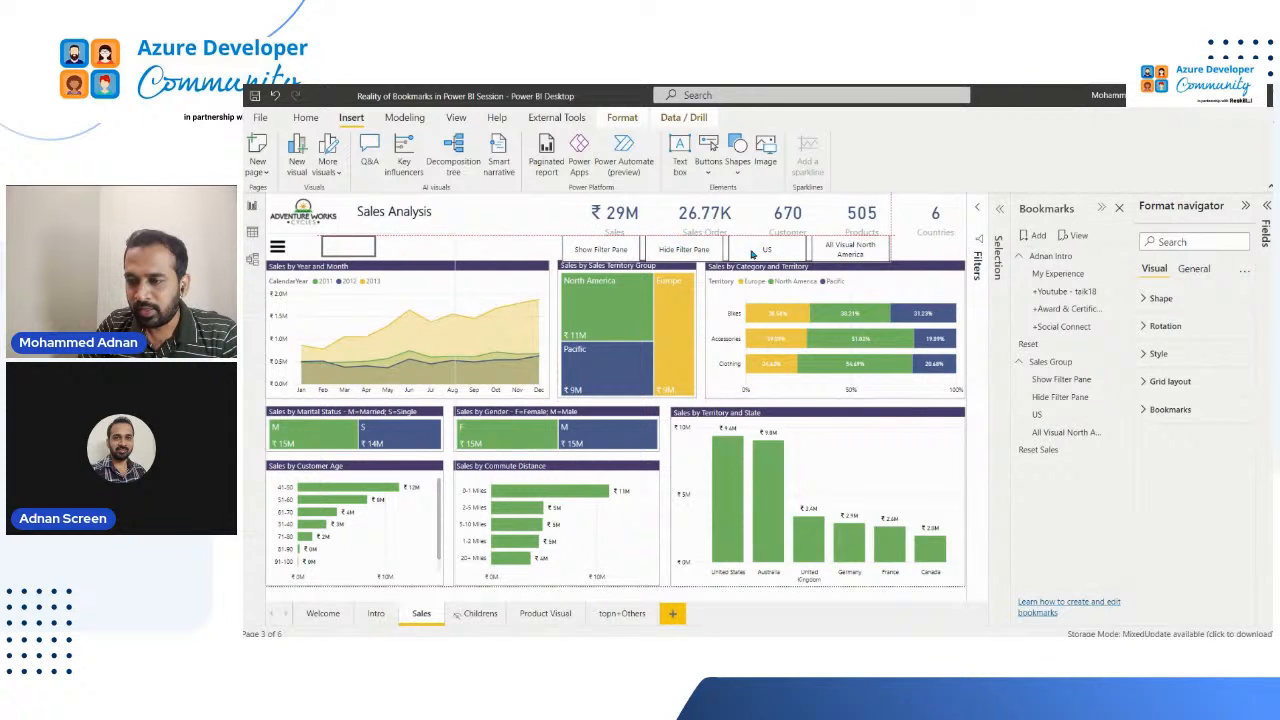
Step: Shift the five KPI cards up slightly on the Sales page, and fit the bookmark navigator between them and the charts
left_click(617, 217)
left_click(718, 218, "ctrl")
left_click(938, 215, "ctrl")
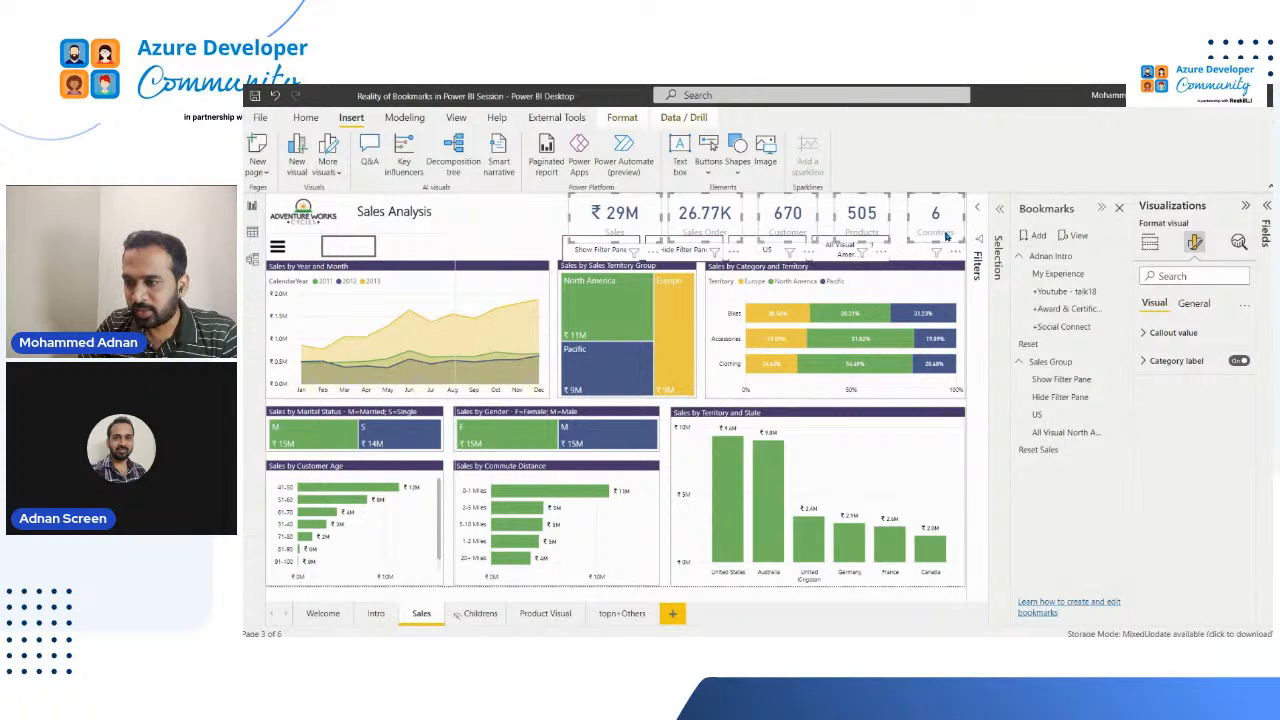
left_click_drag(961, 240, 943, 226)
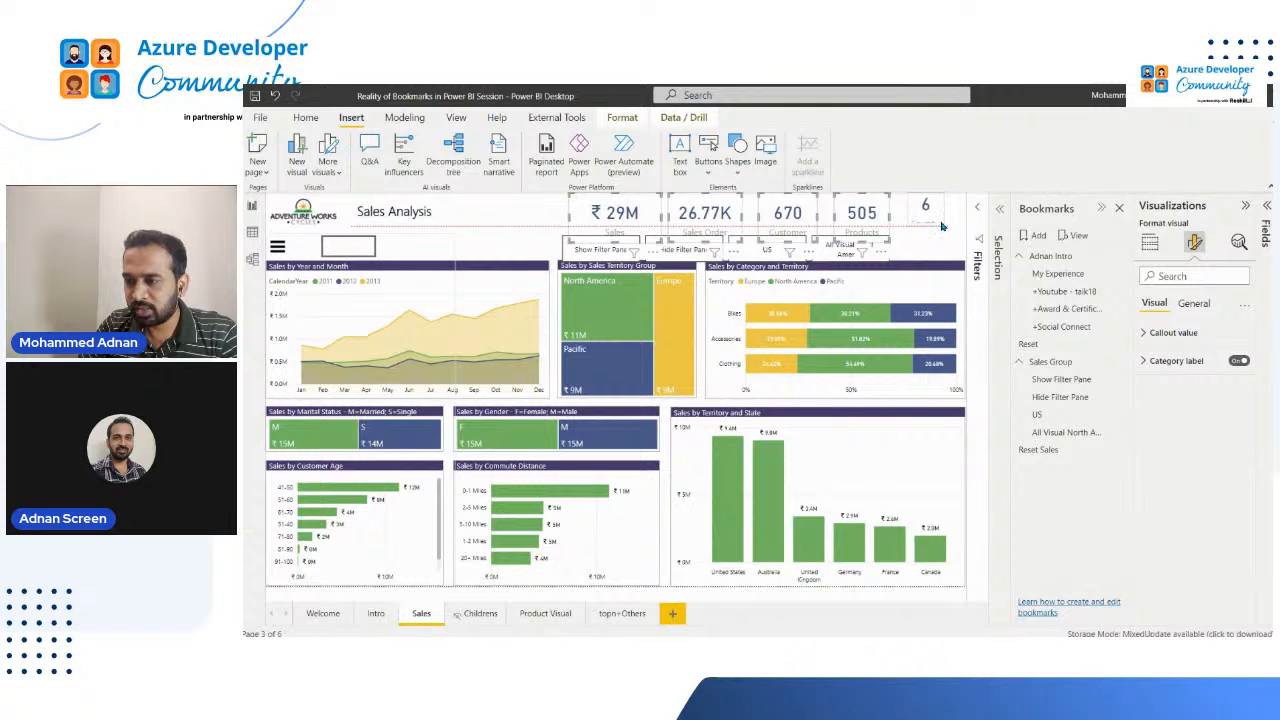
left_click(867, 230)
left_click_drag(862, 241, 789, 229)
left_click(789, 230)
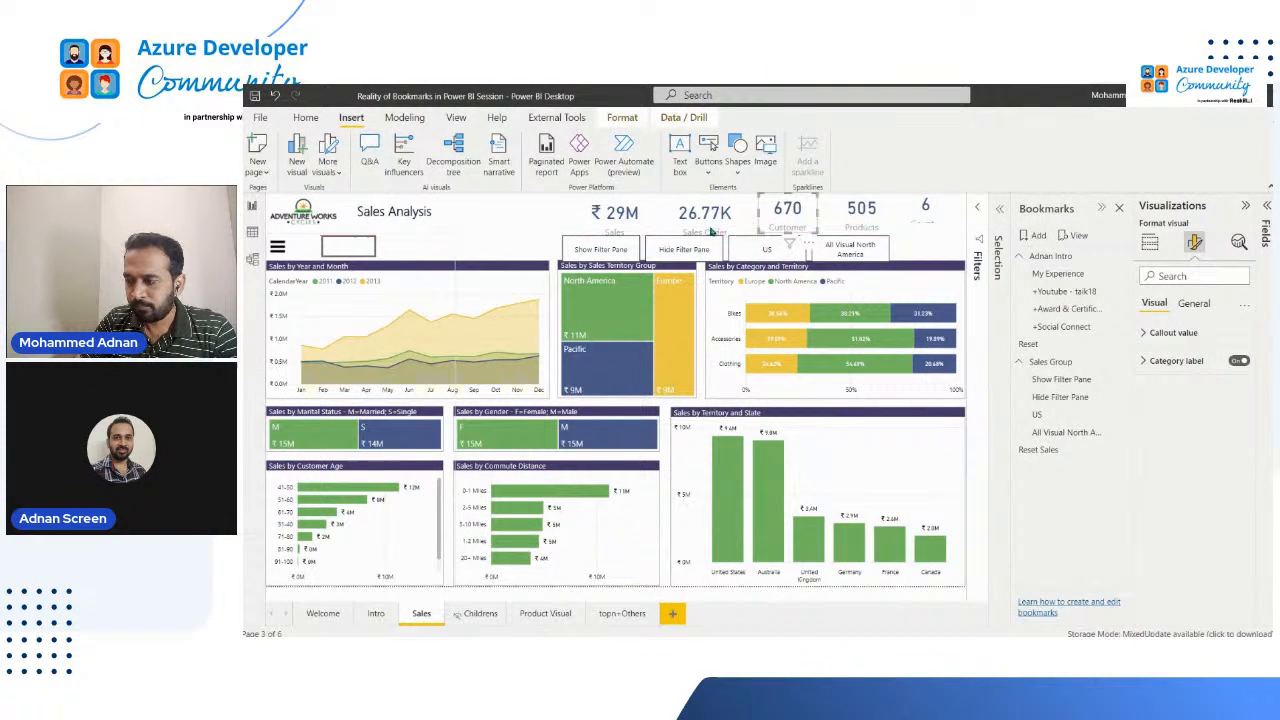
left_click(715, 232)
left_click_drag(703, 240, 703, 231)
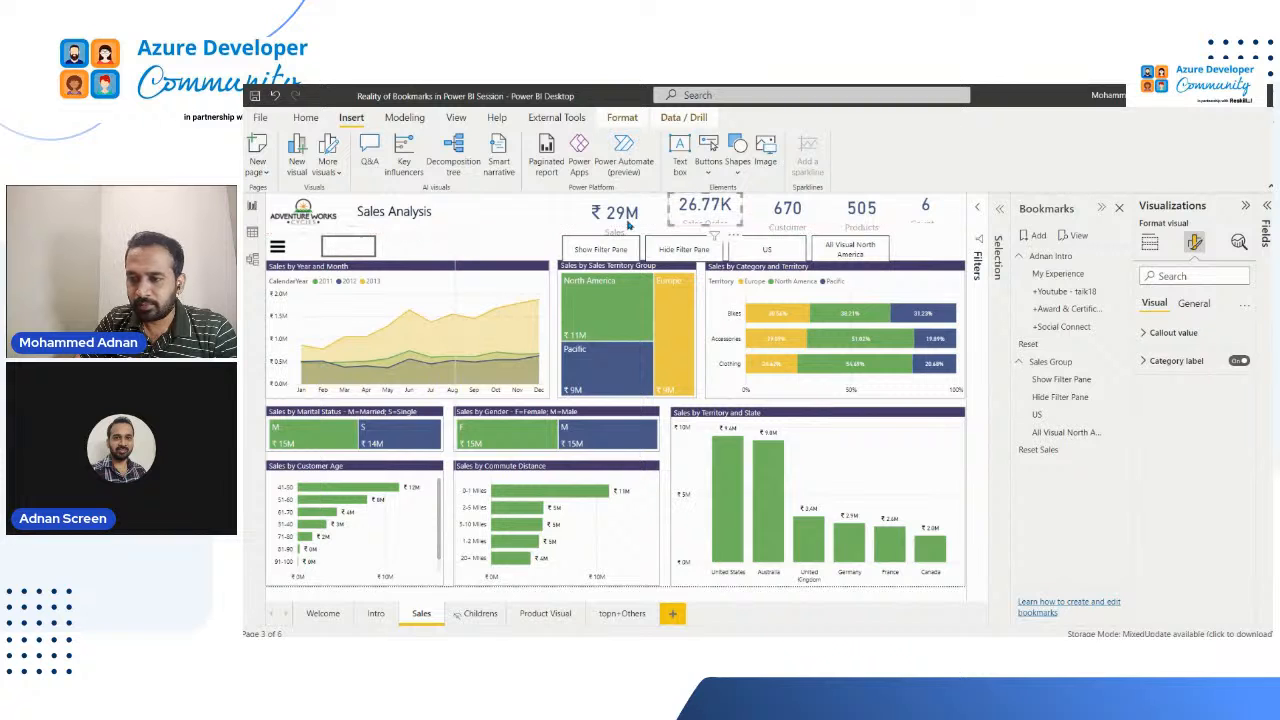
left_click(630, 238)
left_click_drag(615, 241, 615, 232)
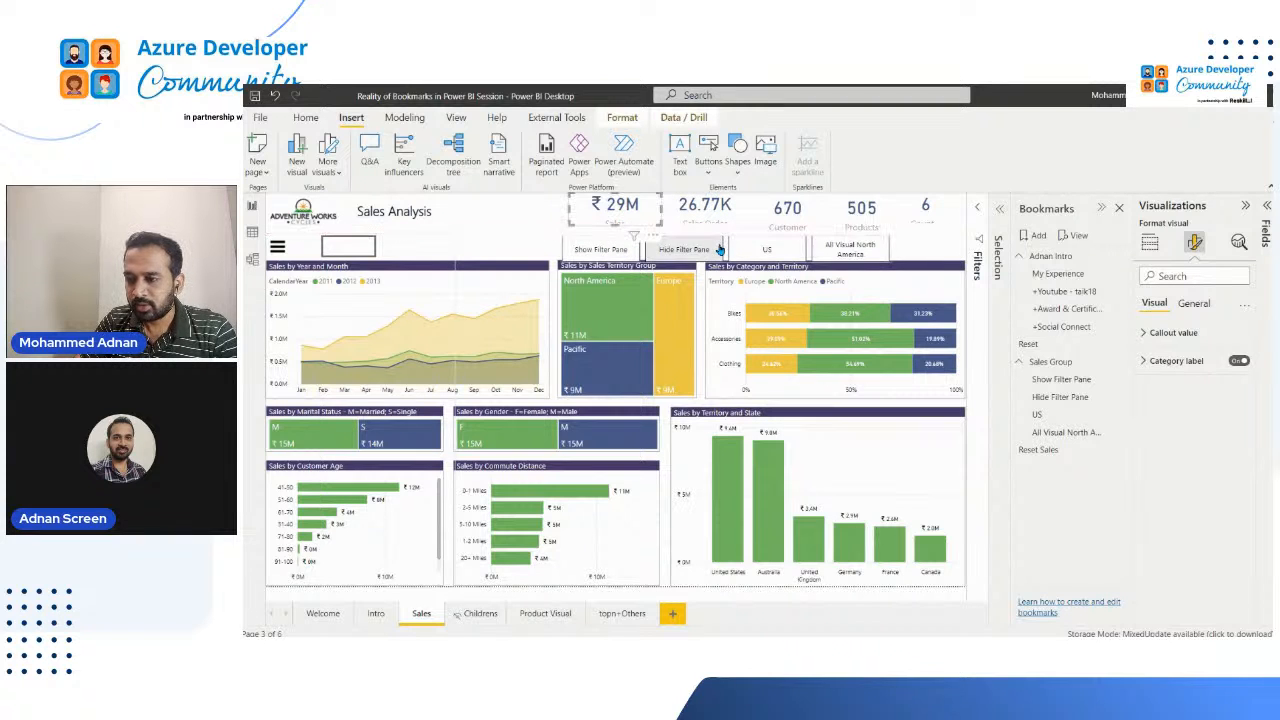
left_click(720, 250)
left_click_drag(767, 249, 773, 243)
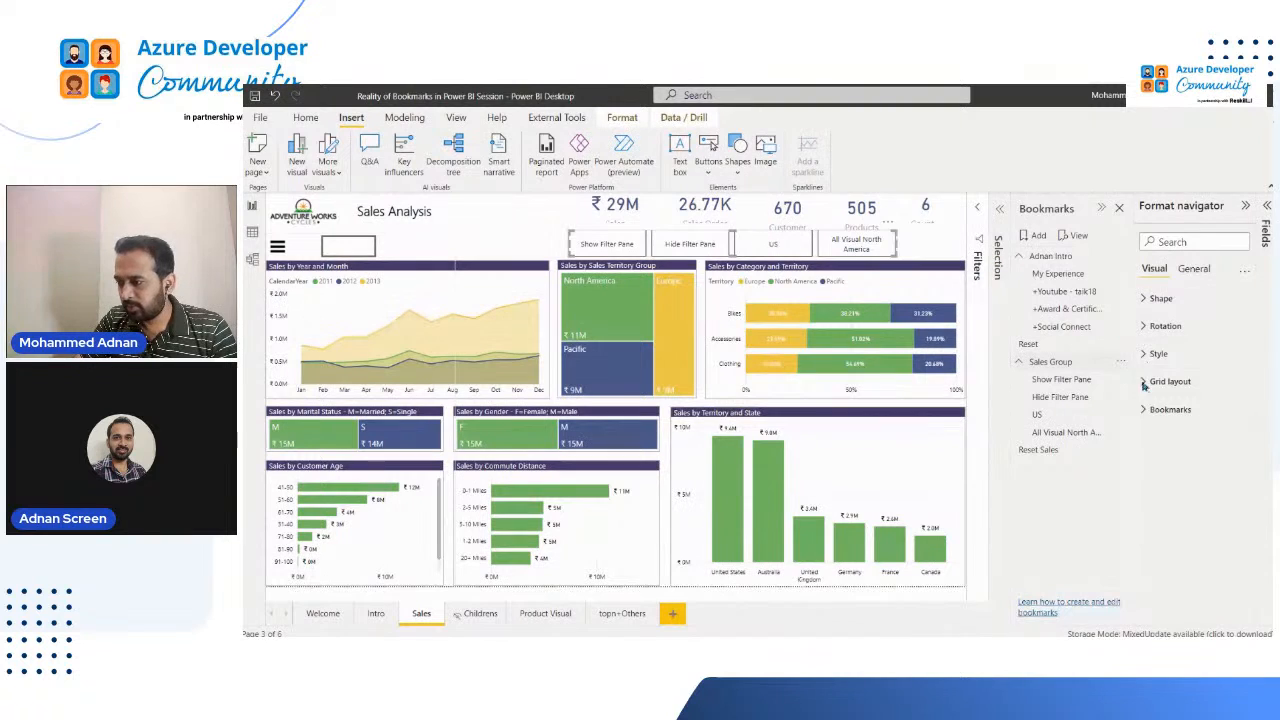
Step: Change the bookmark navigator's button shape to Chevron arrow
left_click(1160, 410)
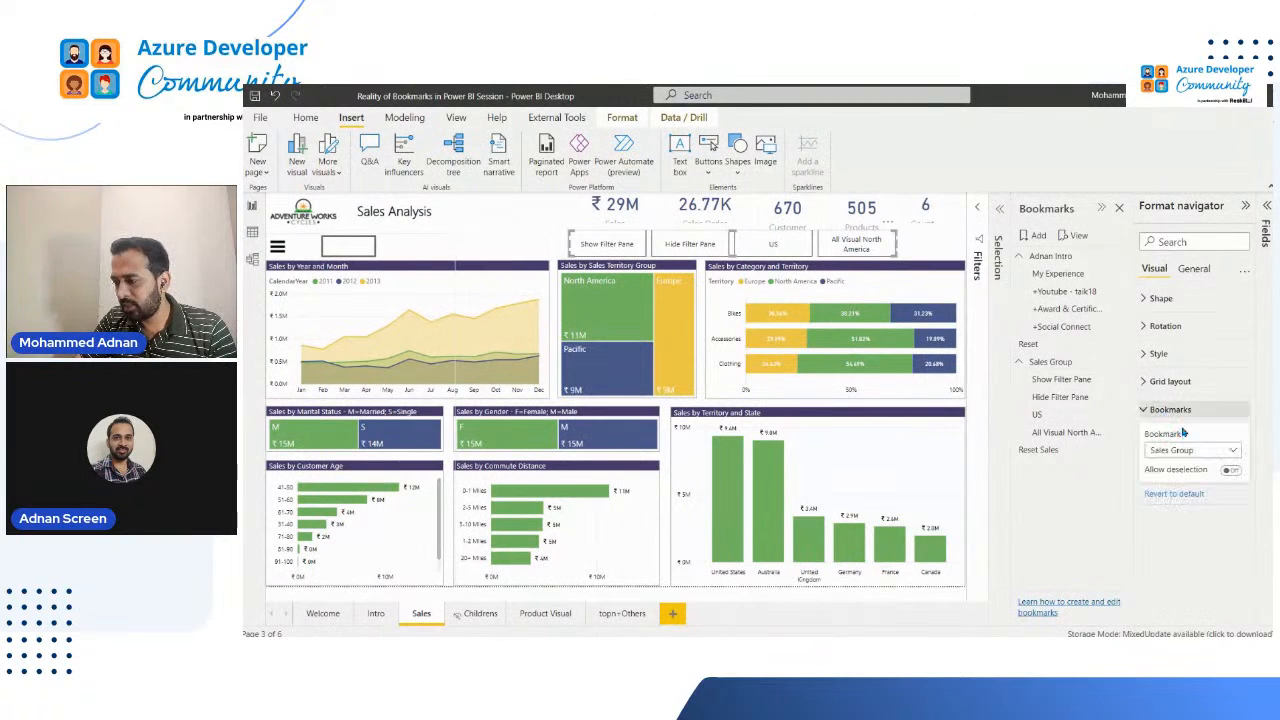
left_click(1160, 298)
left_click(1198, 341)
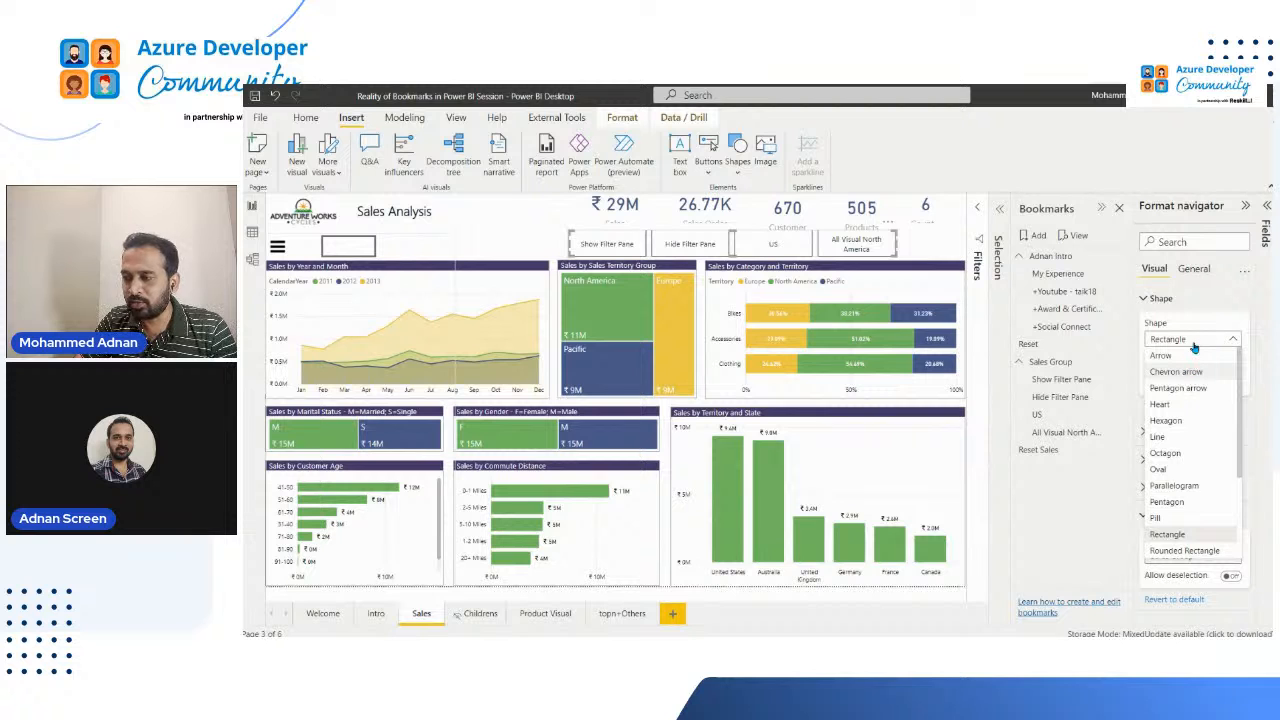
left_click(1193, 344)
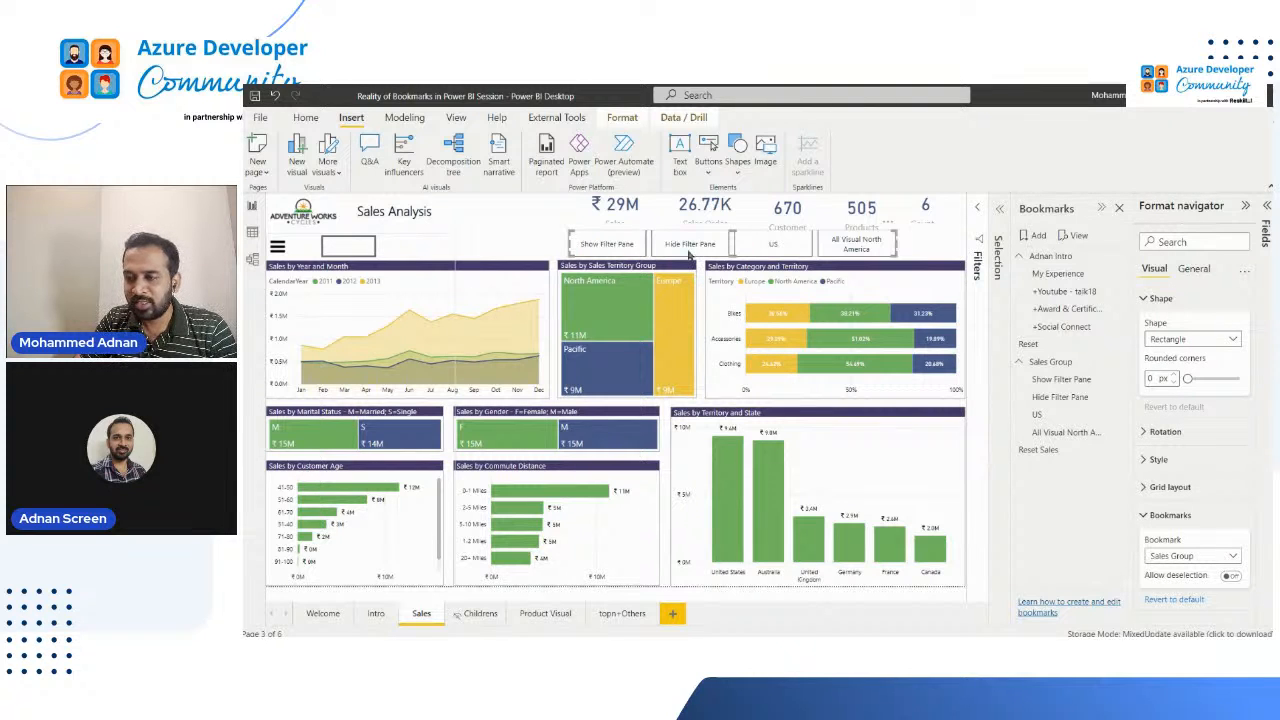
left_click(1177, 306)
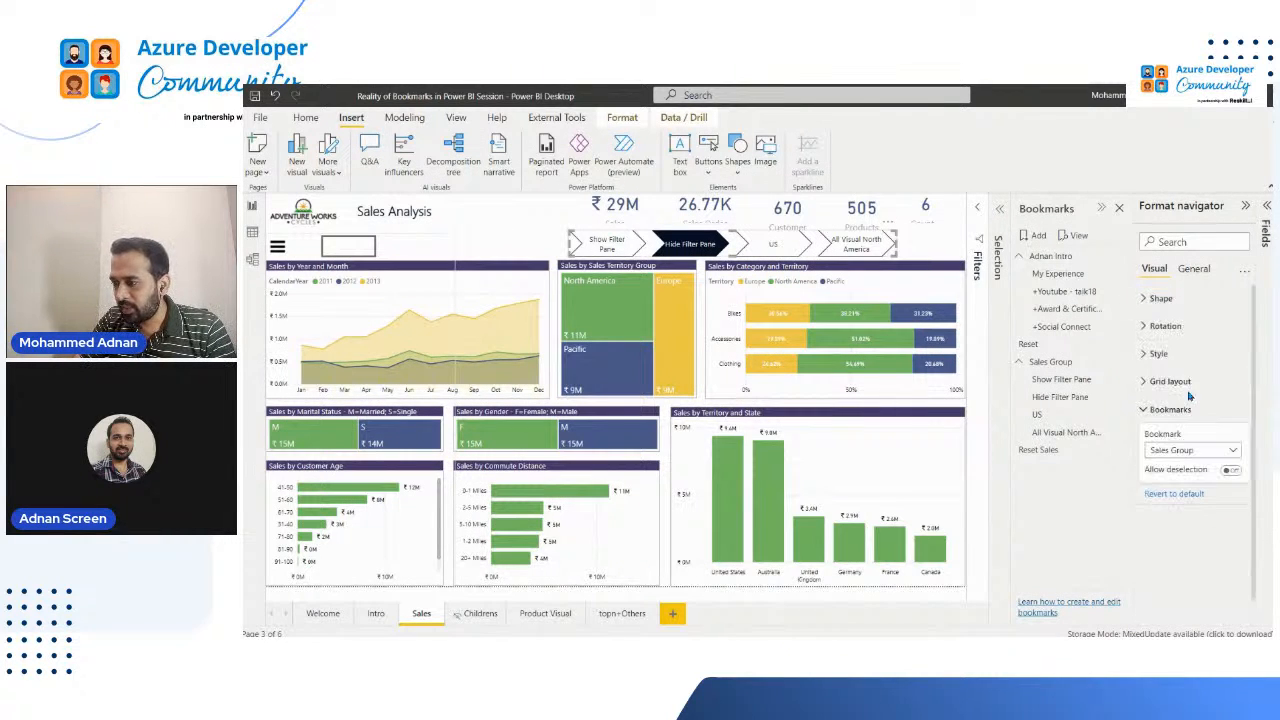
Step: Examine the navigator's rotation options and its style settings for the Default and Selected states
left_click(1182, 330)
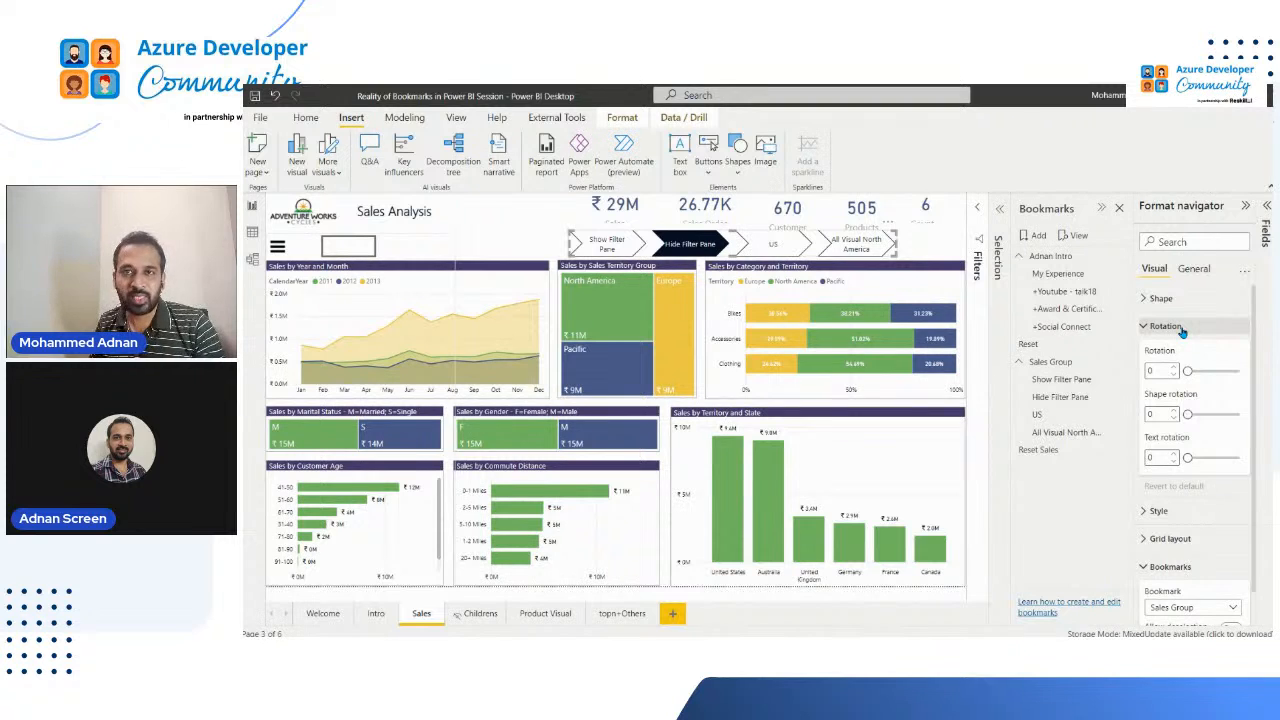
left_click(1182, 330)
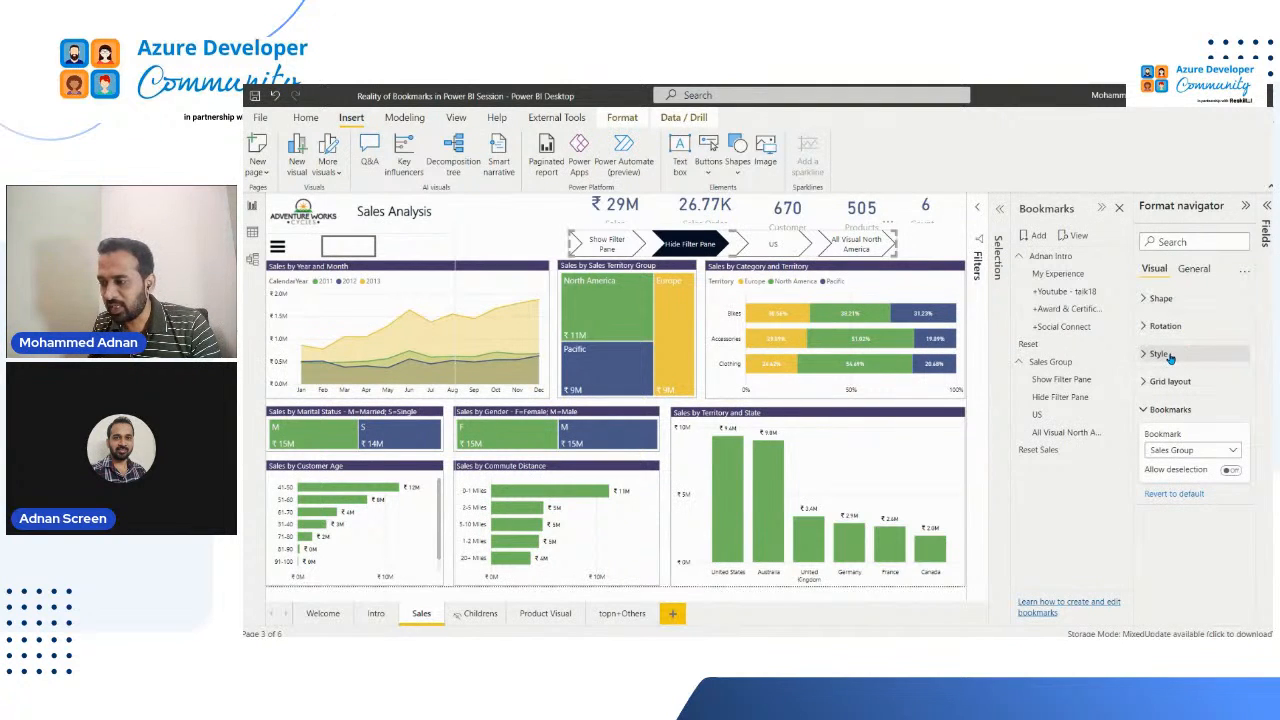
left_click(1193, 363)
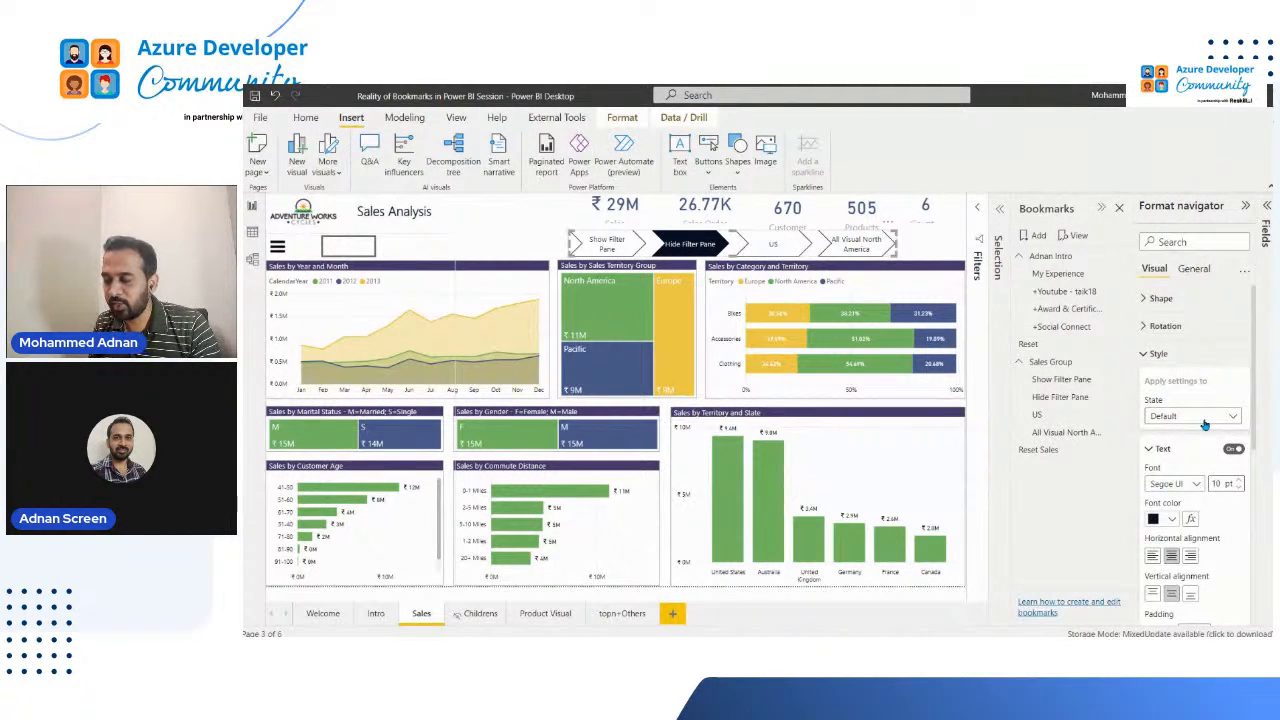
left_click(1197, 418)
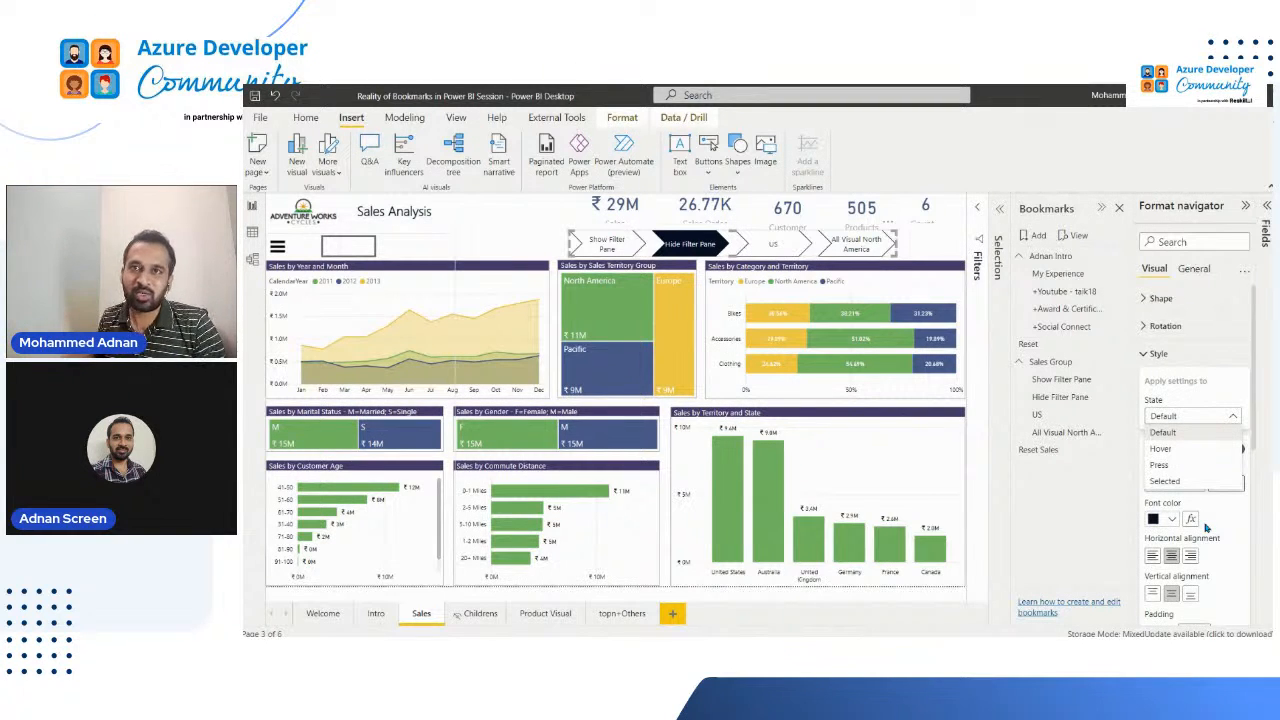
left_click(1176, 433)
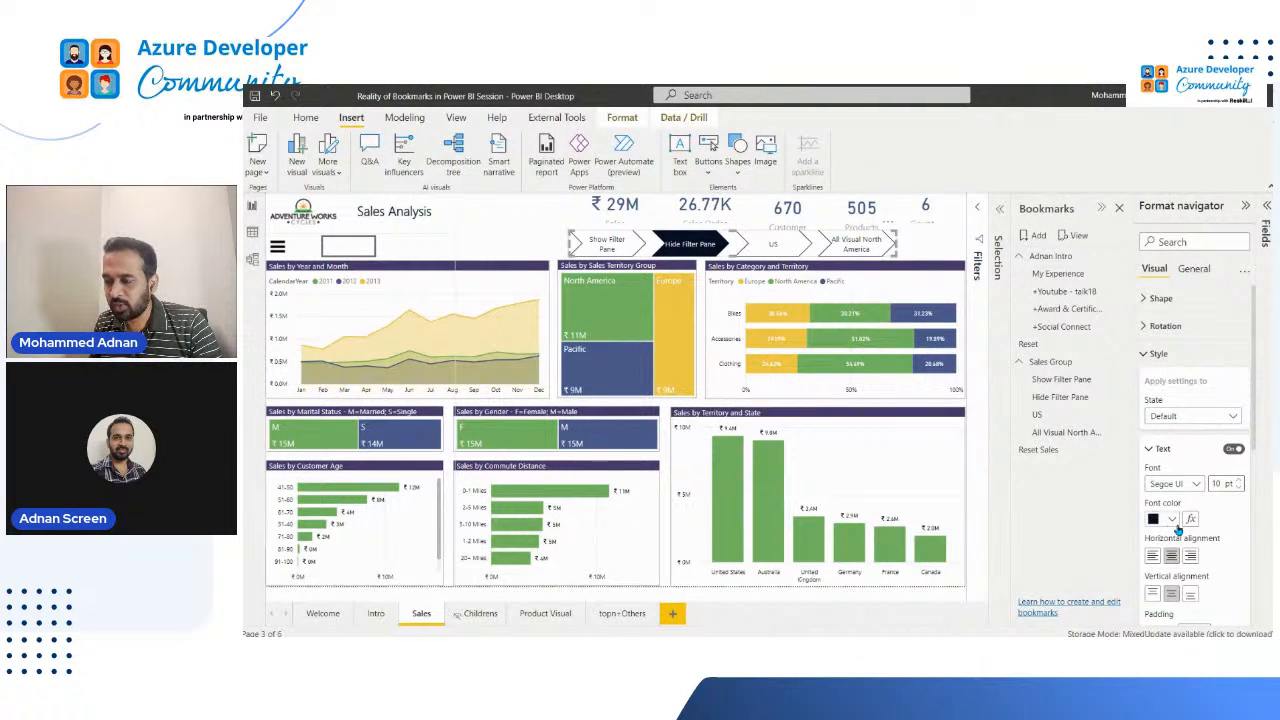
scroll(1202, 550, "down", 3)
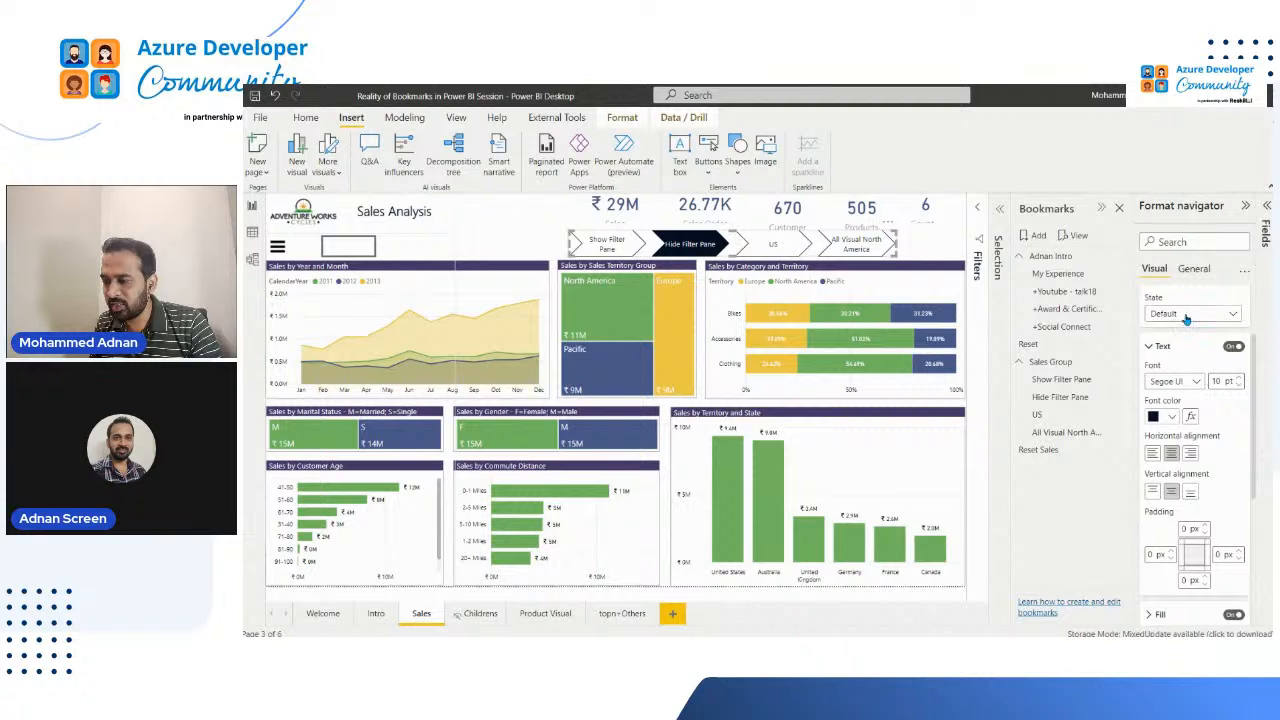
left_click(1188, 315)
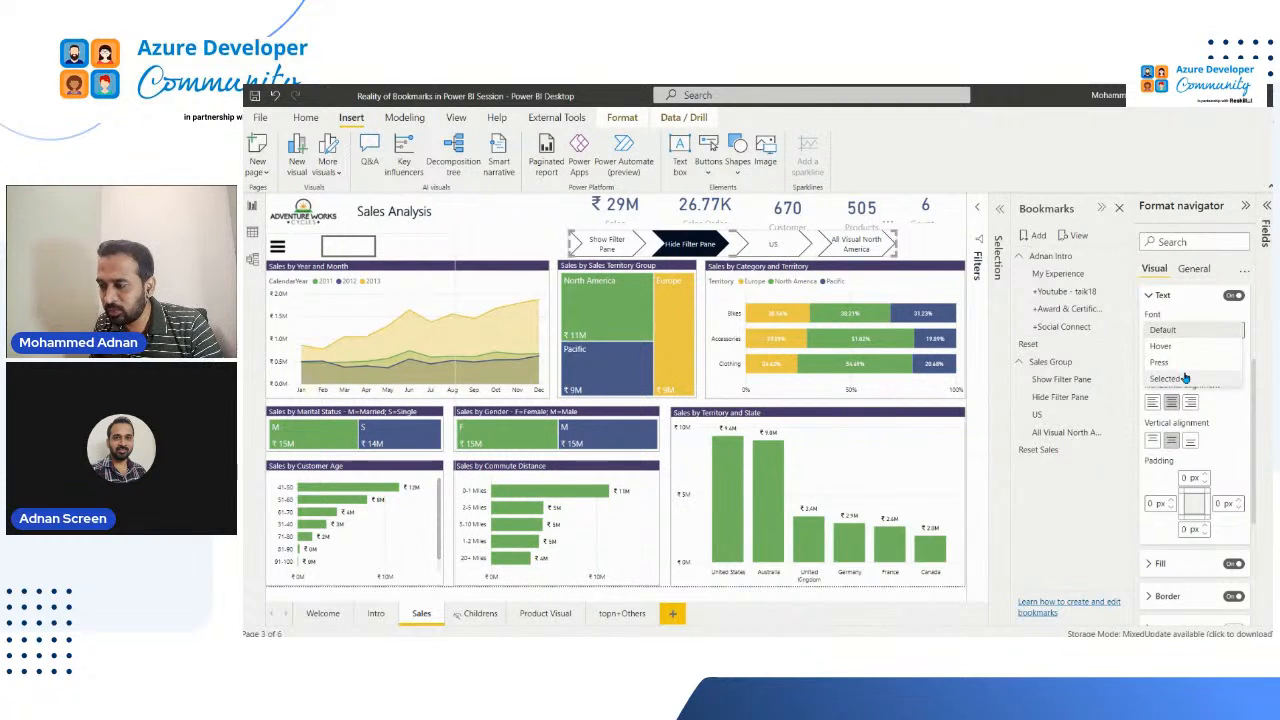
left_click(1184, 381)
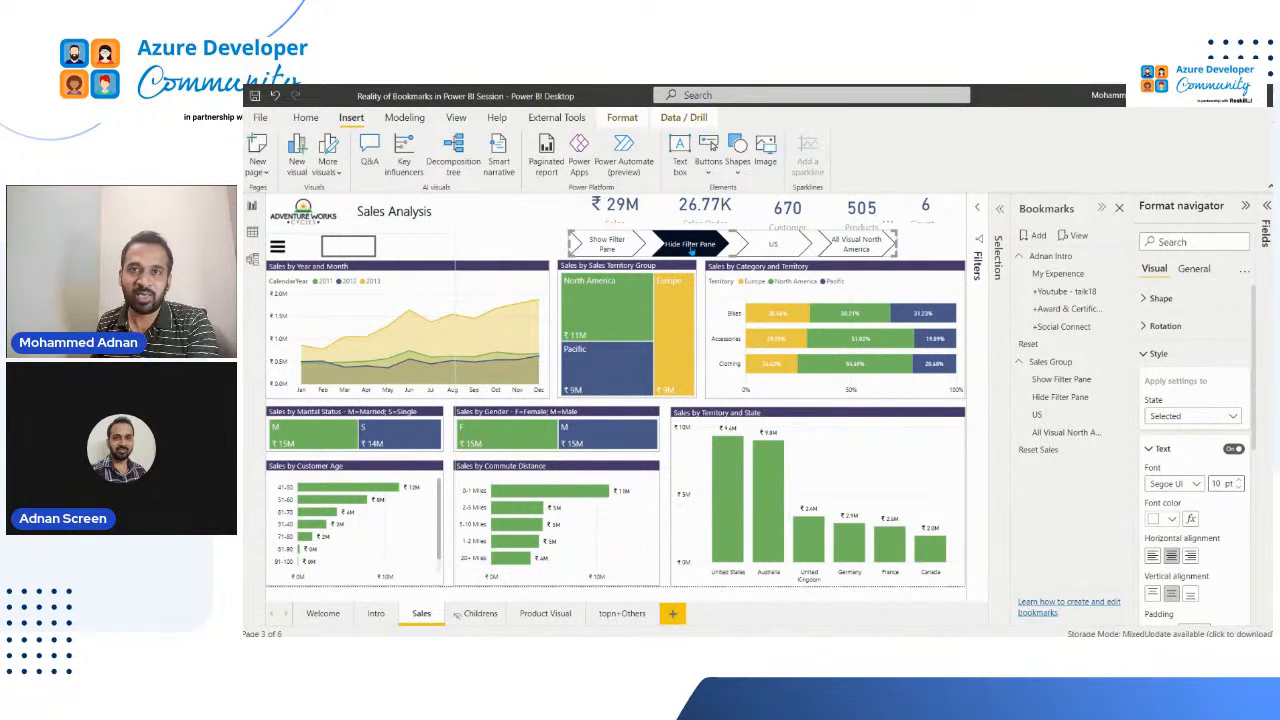
left_click(1160, 354)
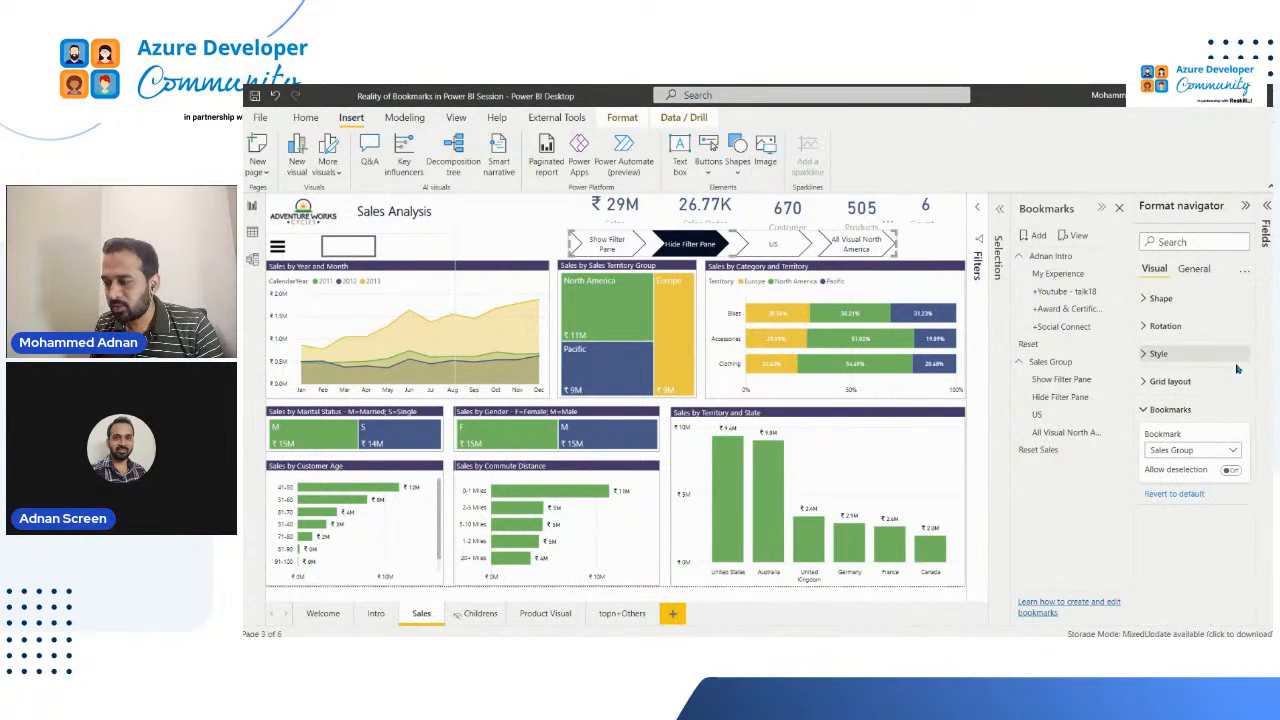
Step: Try the Grid orientation for the navigator's layout, and return it to Horizontal
left_click(1193, 383)
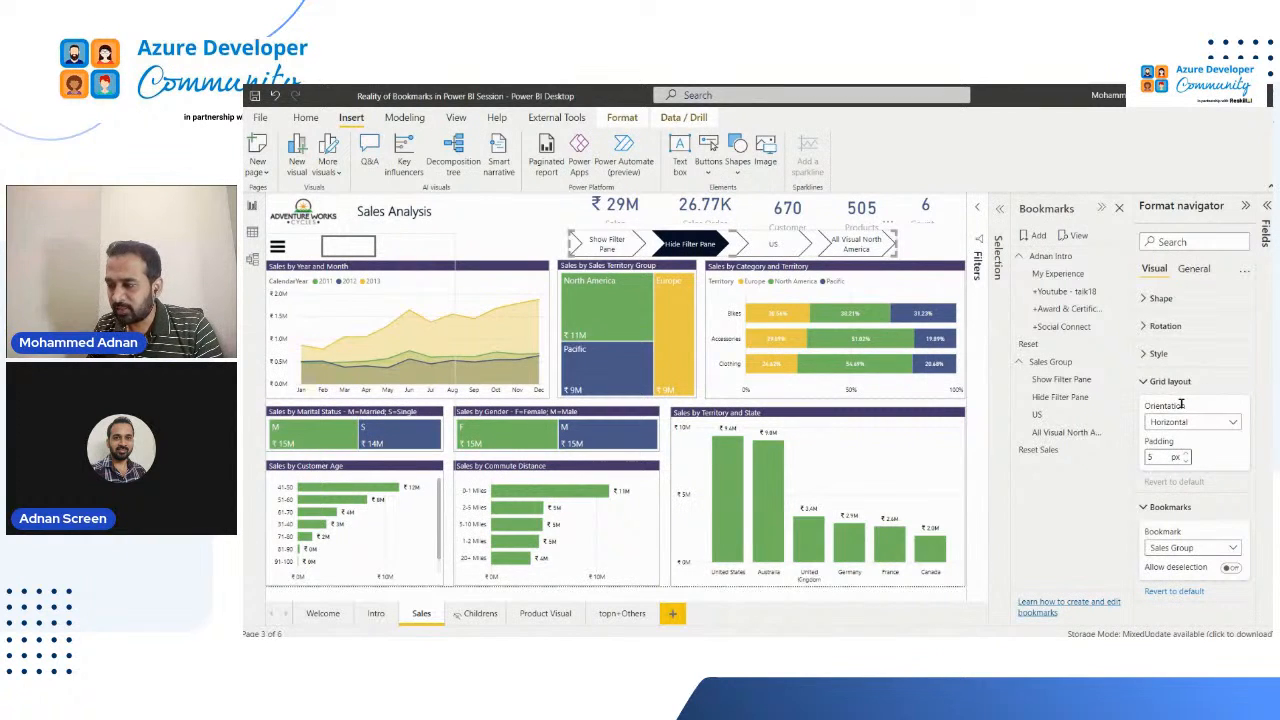
left_click(1190, 427)
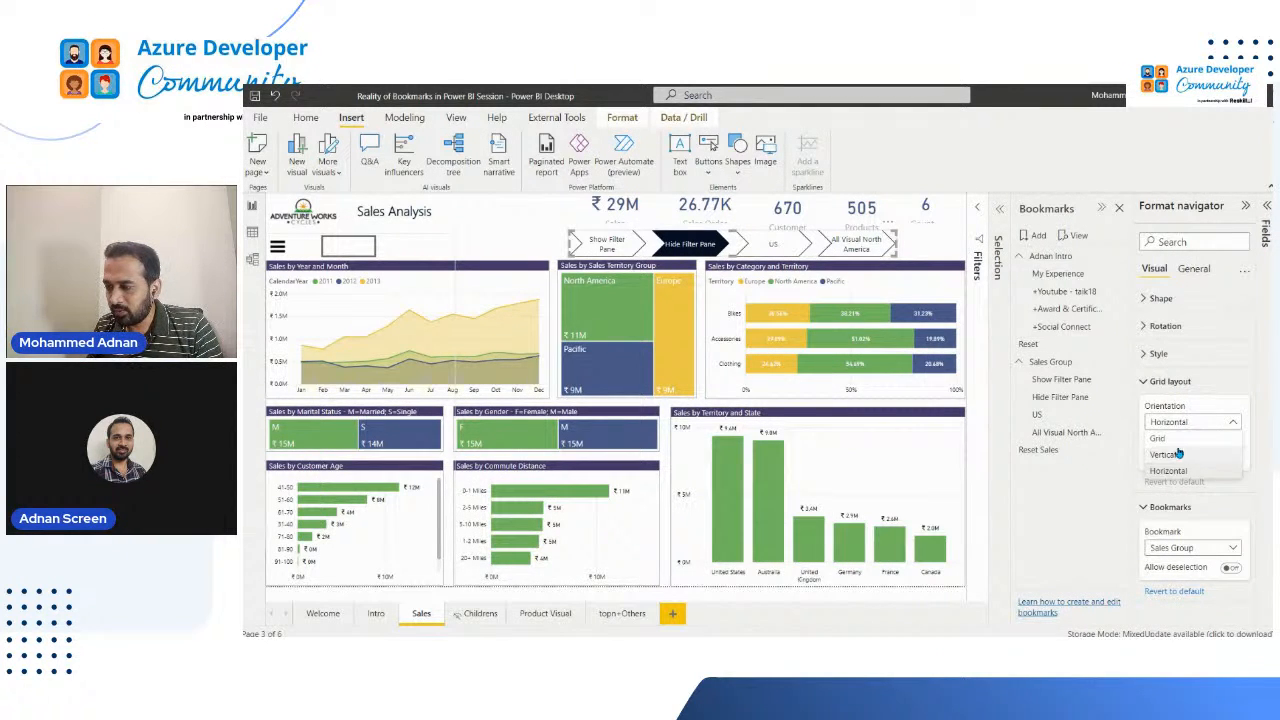
left_click(1250, 446)
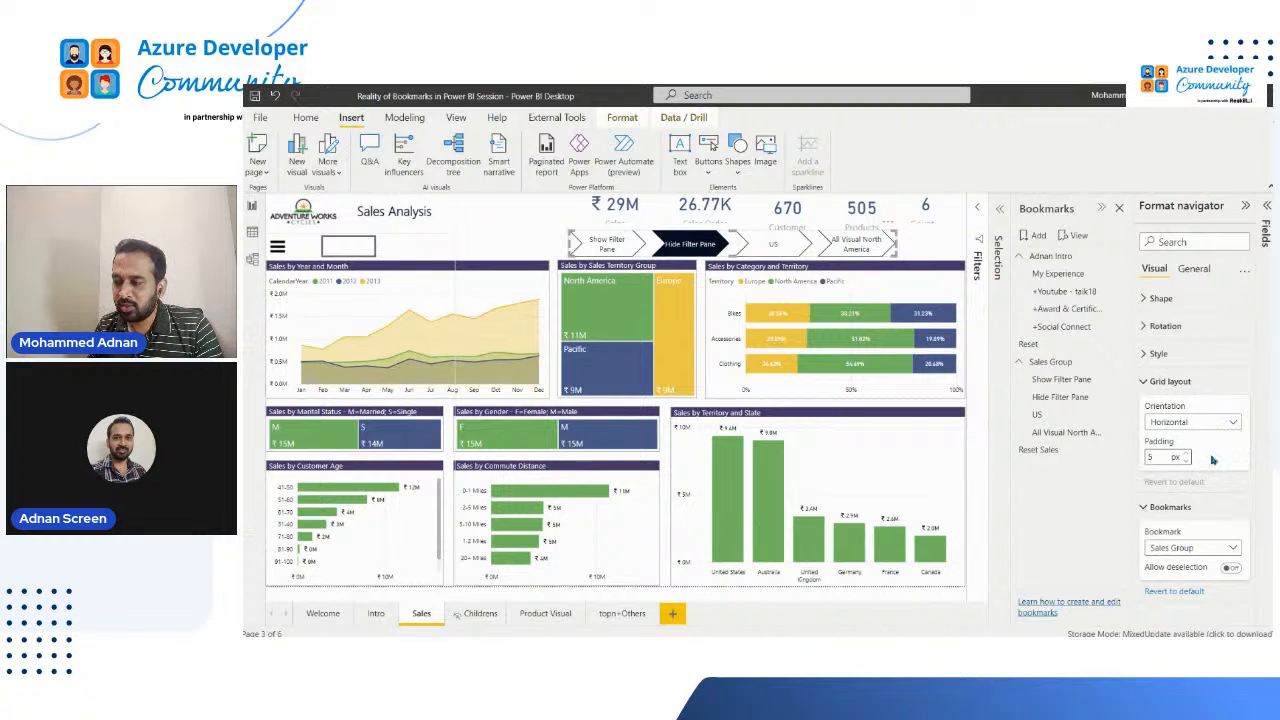
left_click(1188, 427)
left_click(1191, 441)
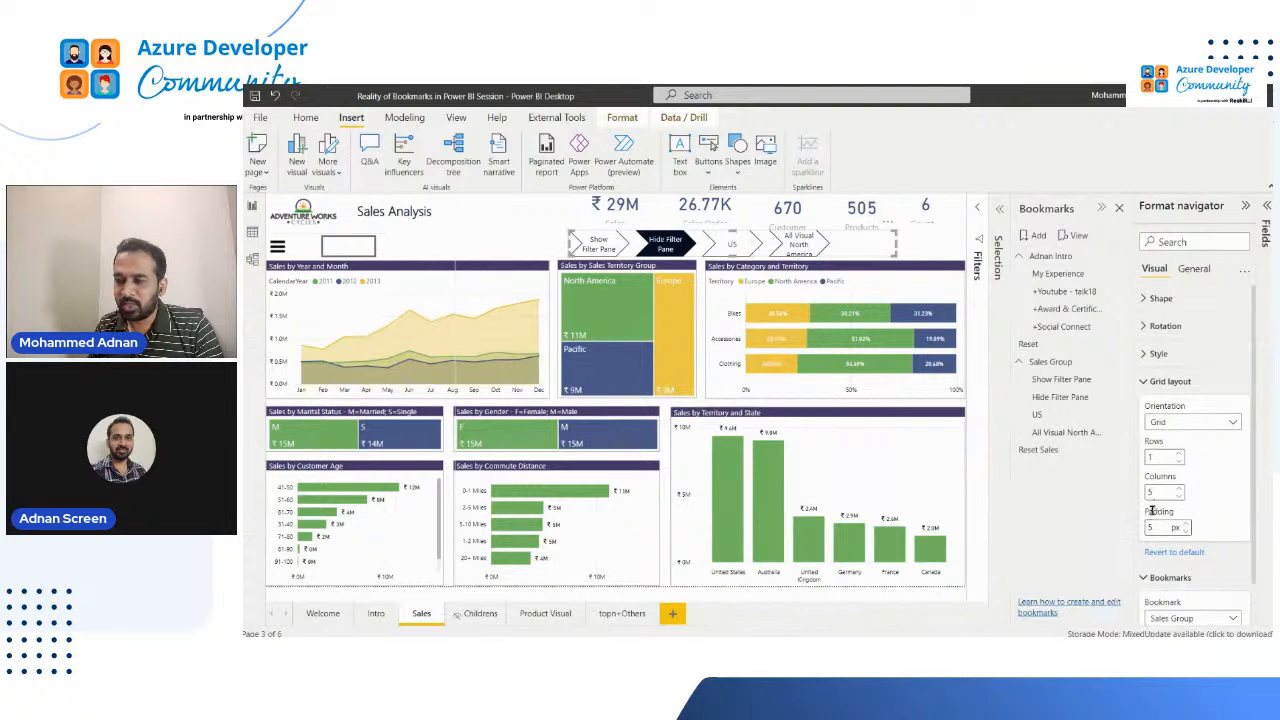
left_click(1204, 428)
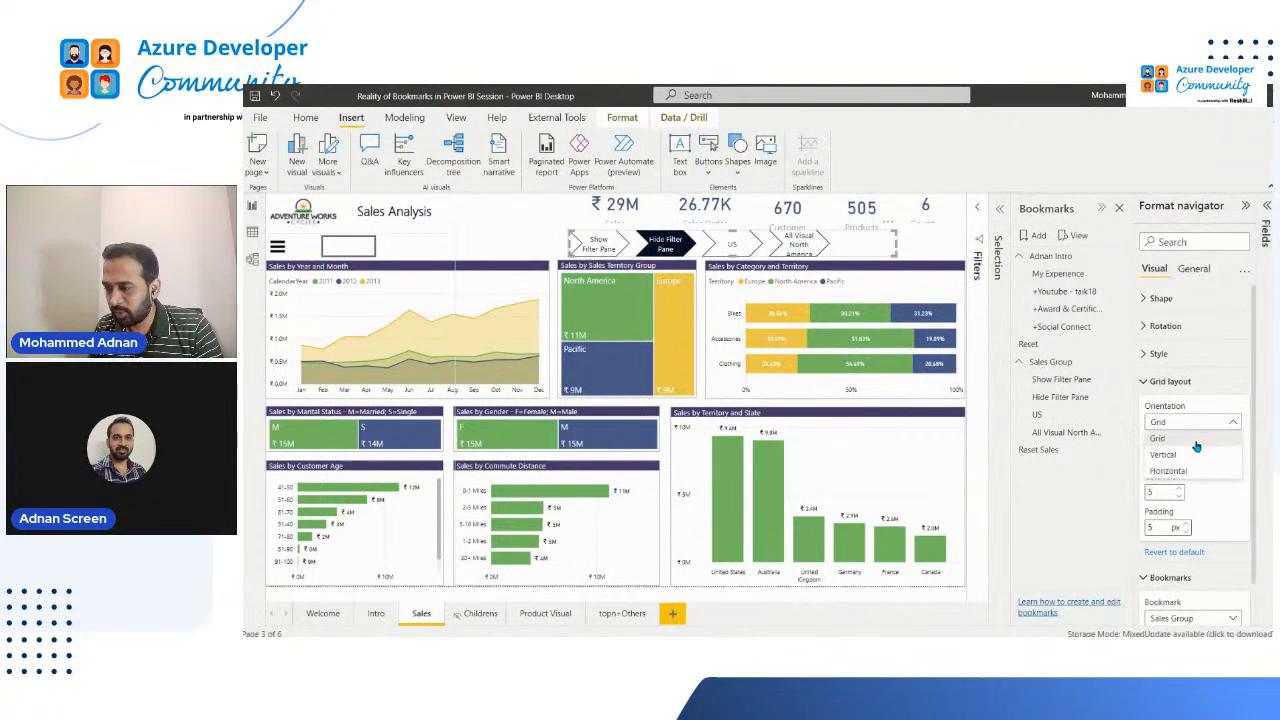
left_click(1166, 386)
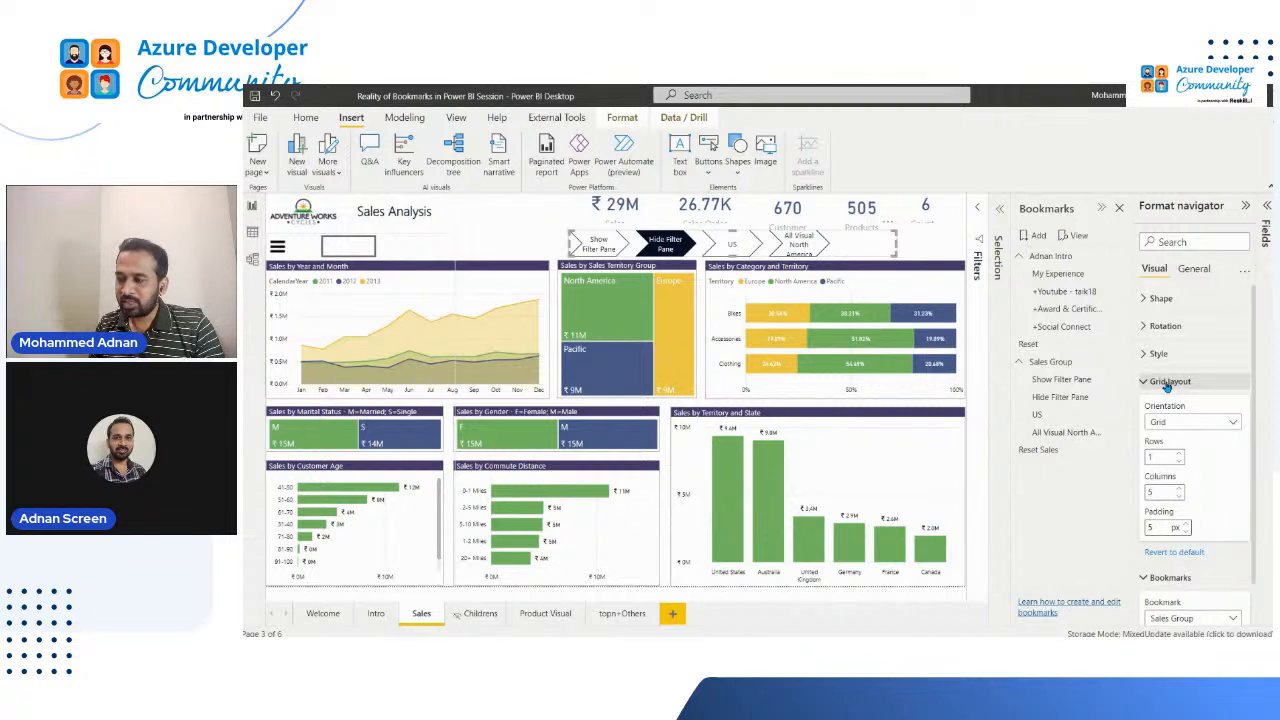
left_click(1167, 385)
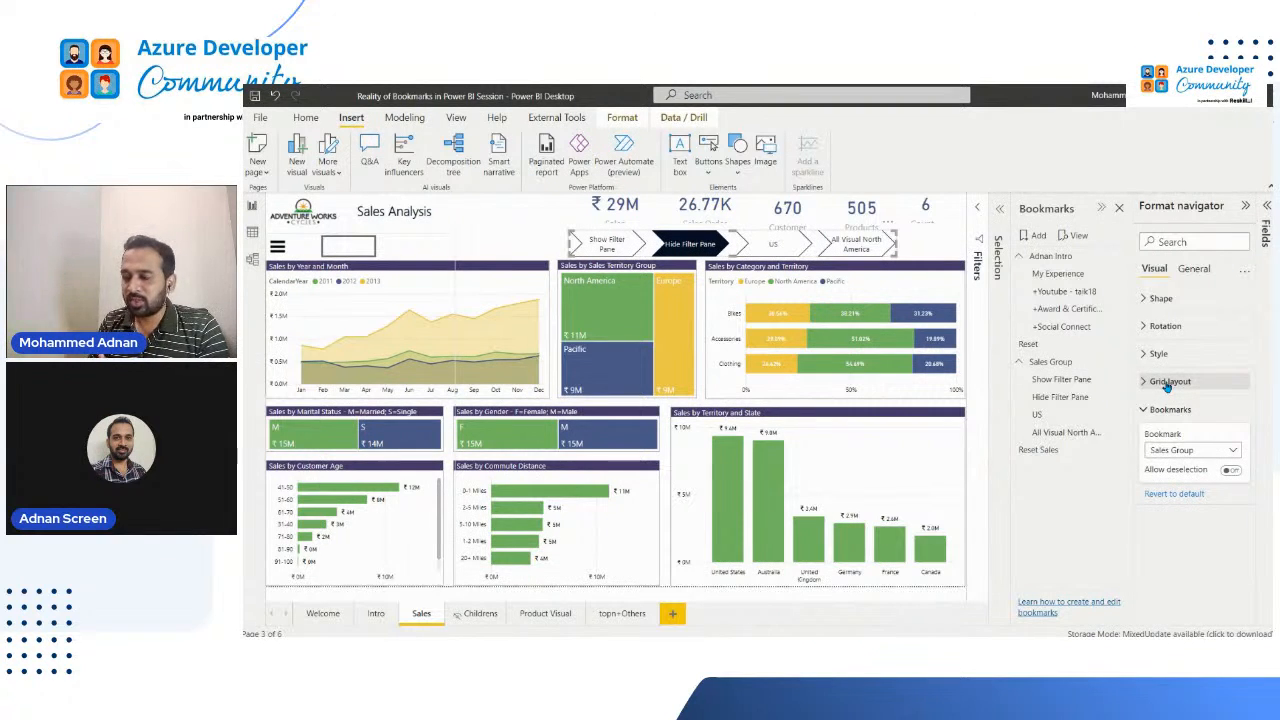
Step: Allow deselection in the navigator with Reset Sales launched on deselection, and test it by deselecting Hide Filter Pane
left_click(1235, 472)
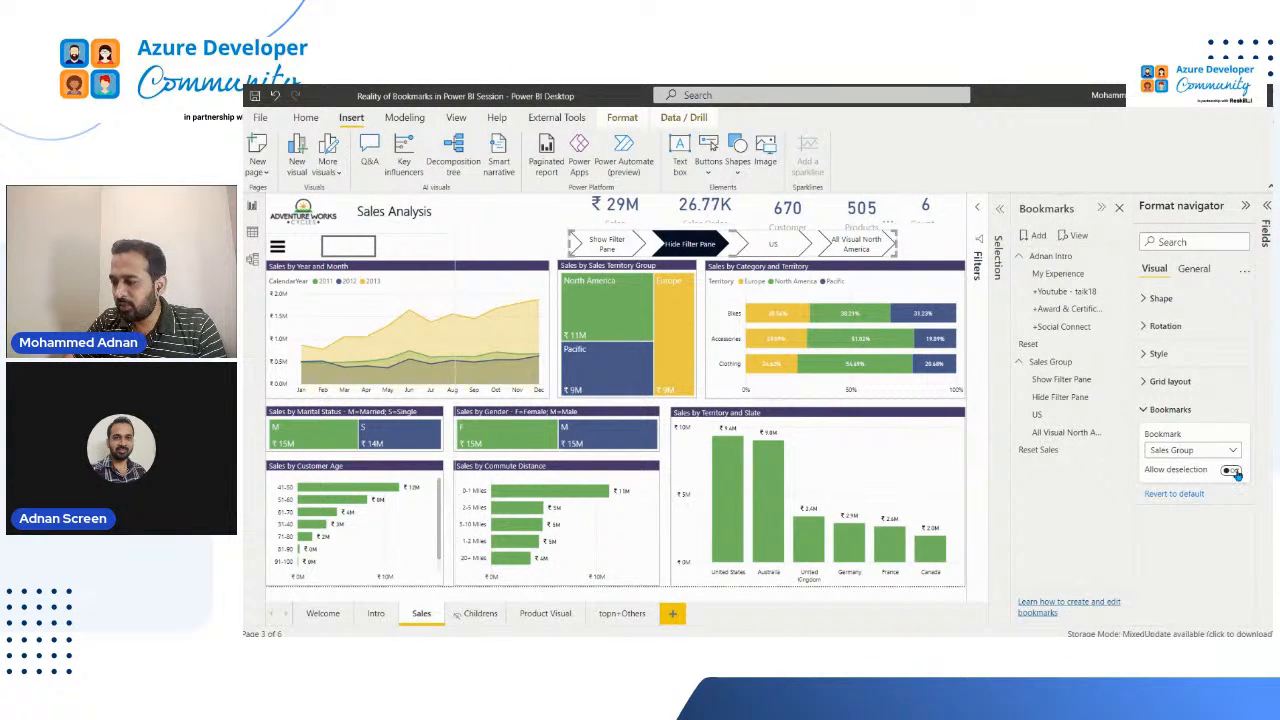
left_click(1235, 472)
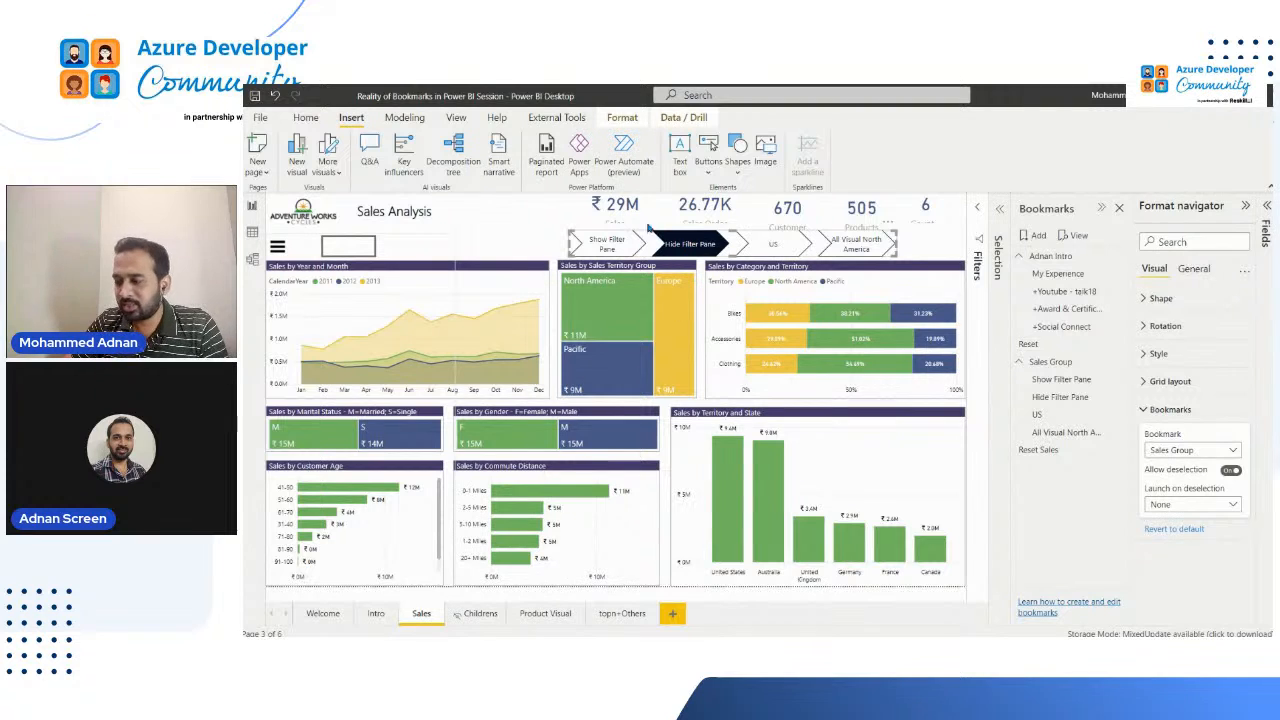
left_click(1198, 506)
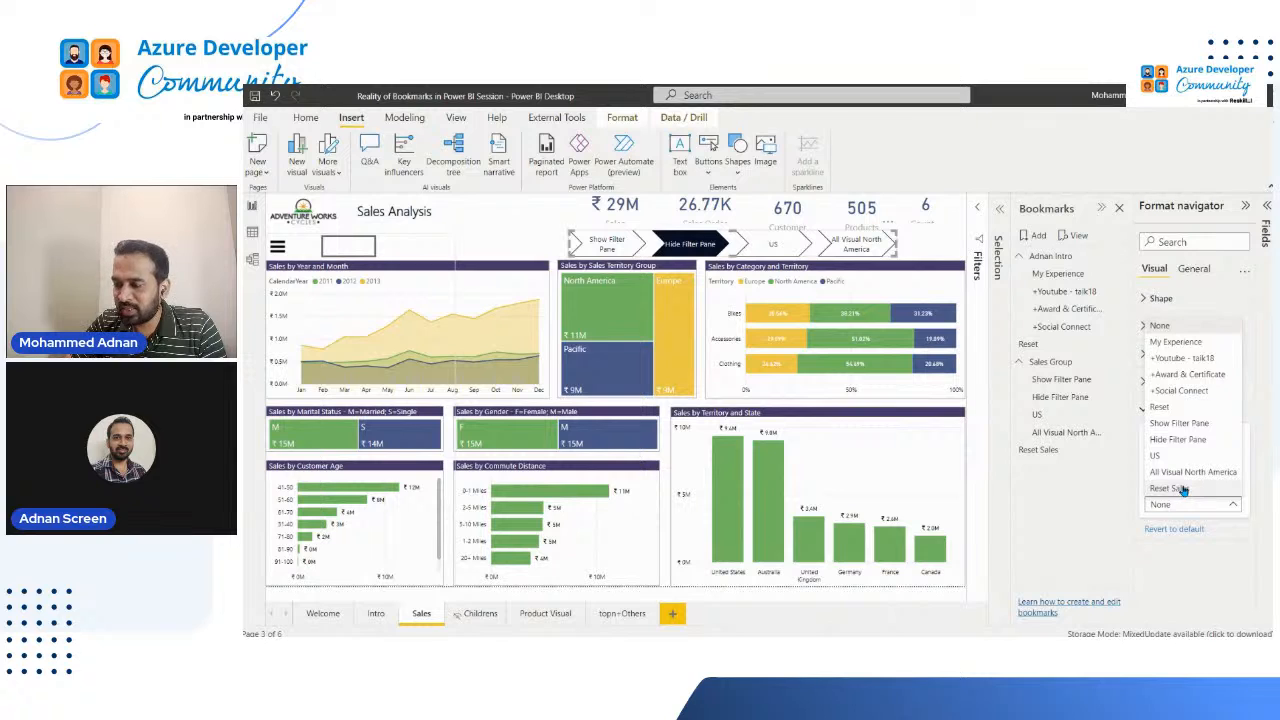
left_click(1175, 504)
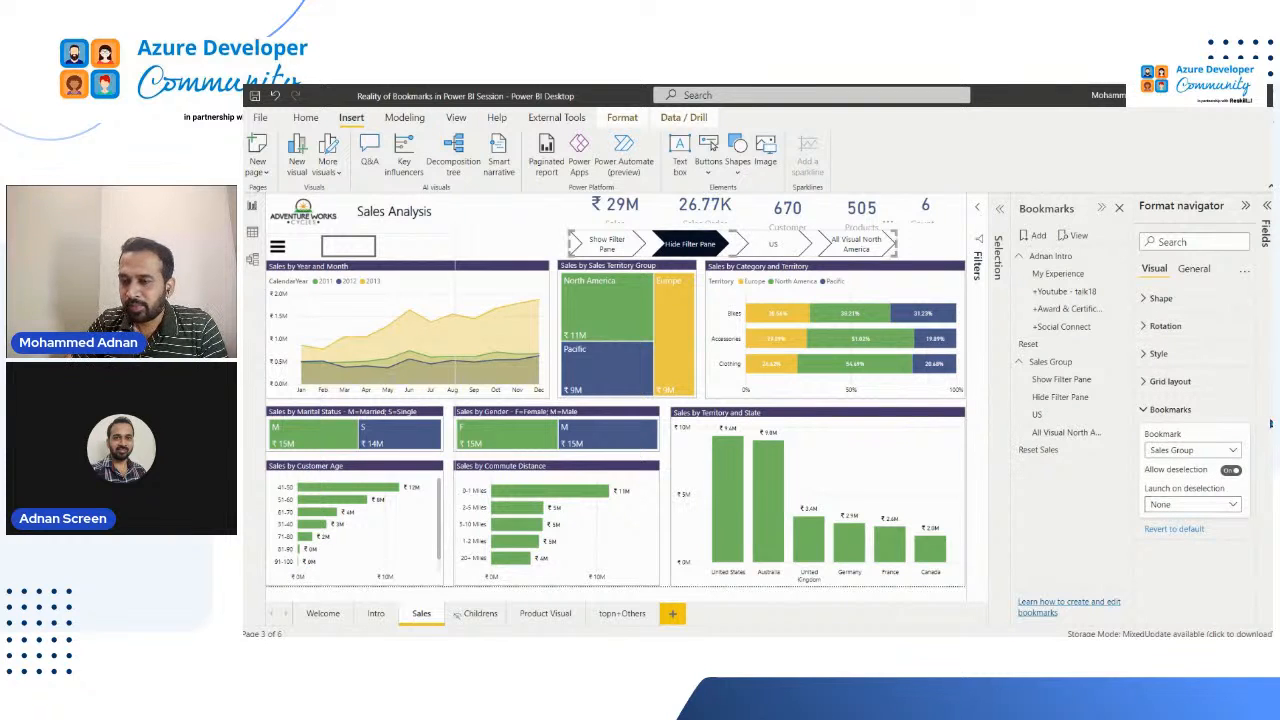
left_click(695, 247, "ctrl")
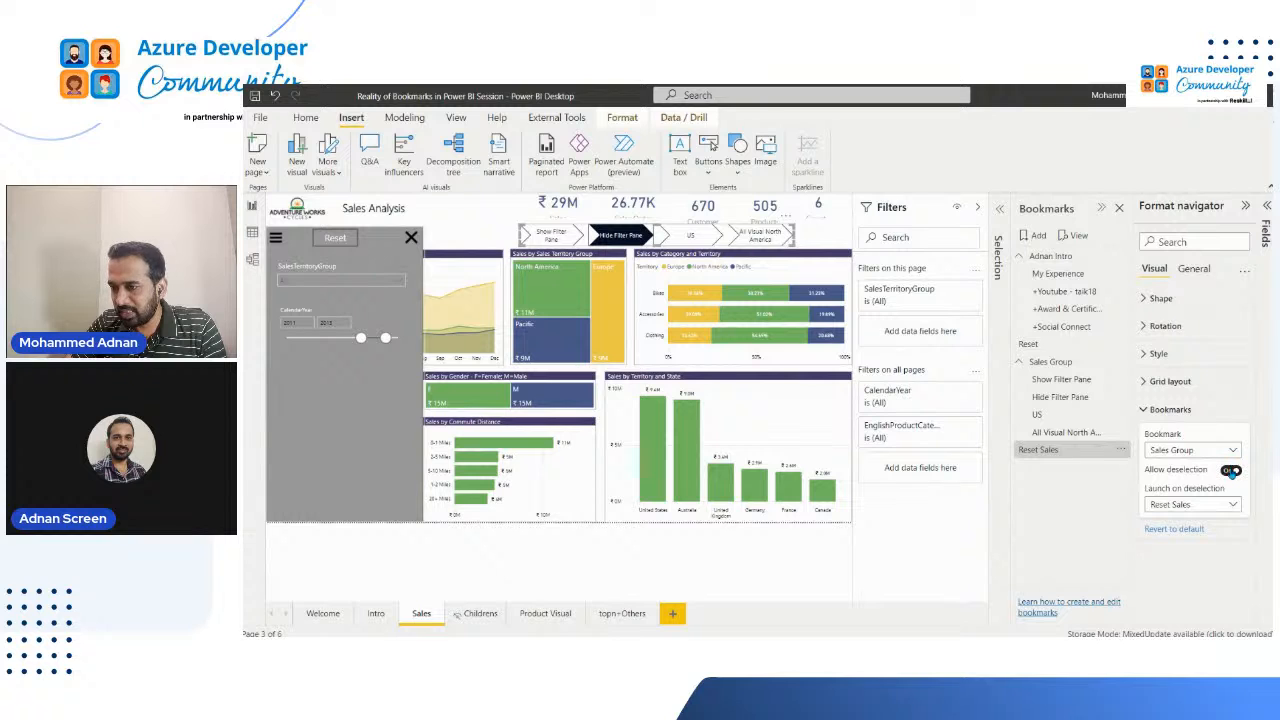
Step: Turn off deselection for the bookmark navigator, and turn it back on with Reset Sales launched on deselection
left_click(1231, 471)
left_click(1232, 472)
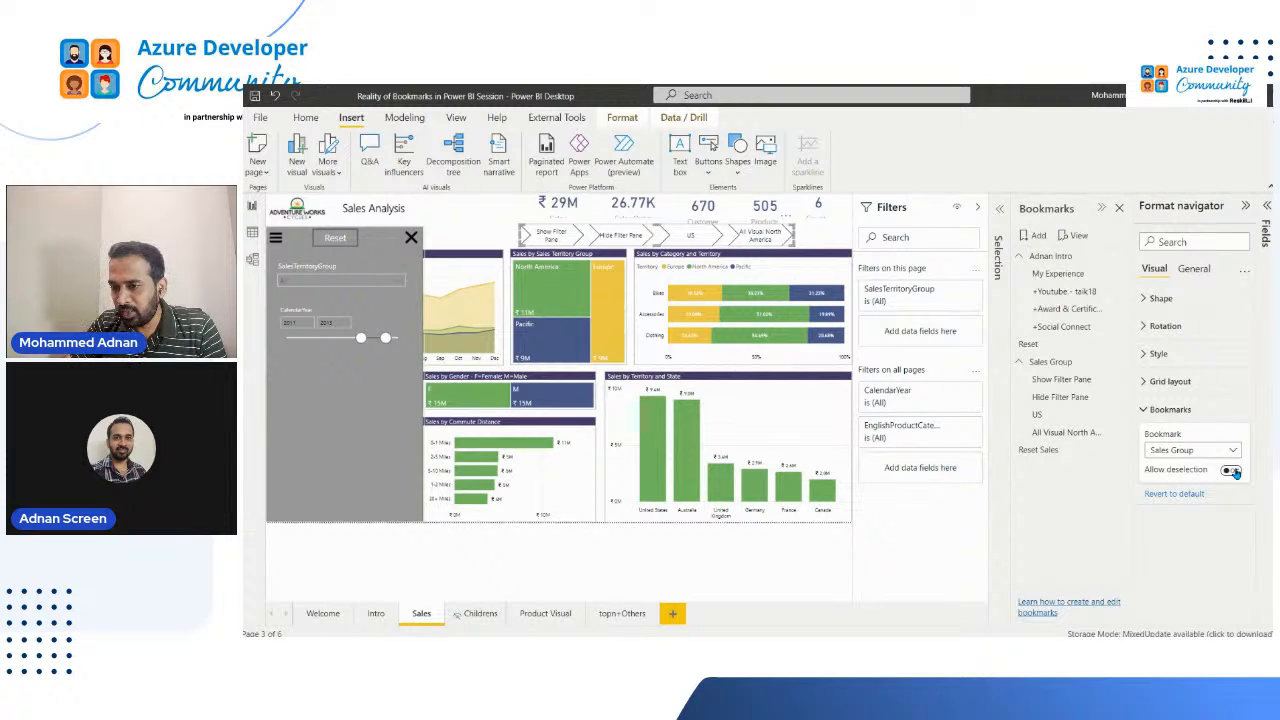
left_click(1232, 471)
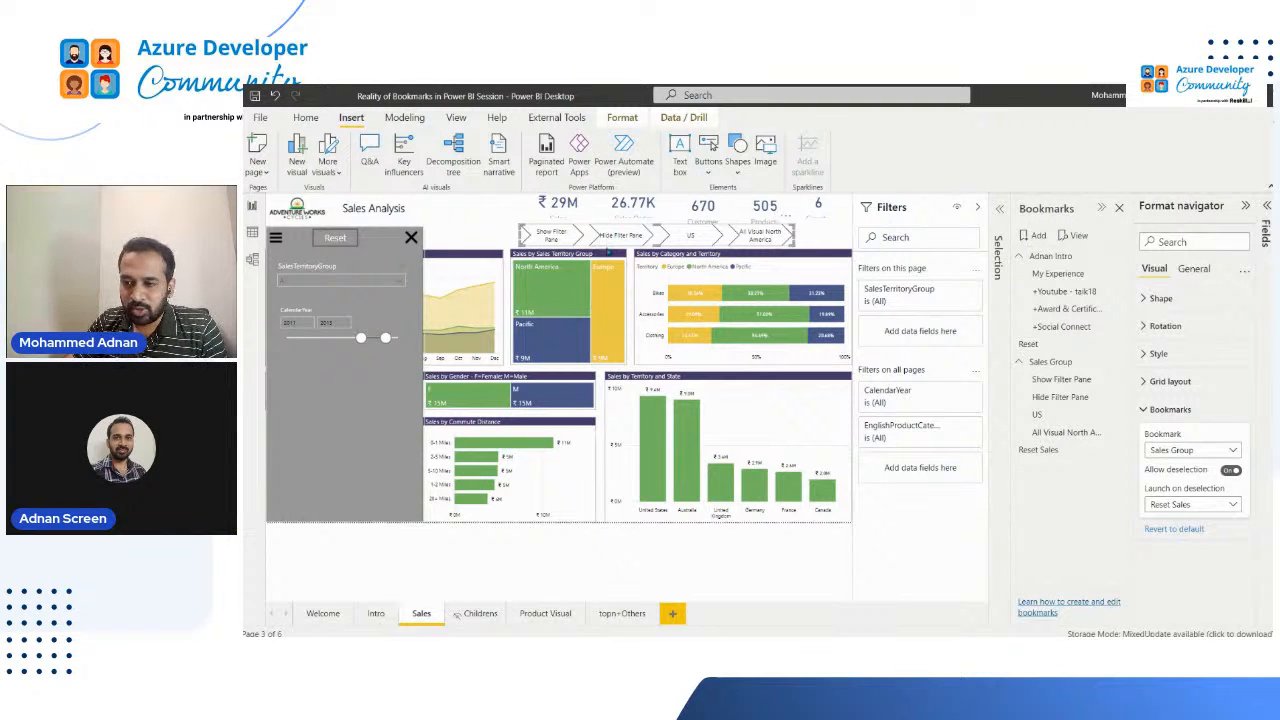
Step: Launch Hide Filter Pane from the navigator, clear the navigator selection on the page, and apply the Reset Sales bookmark
left_click(624, 237, "ctrl")
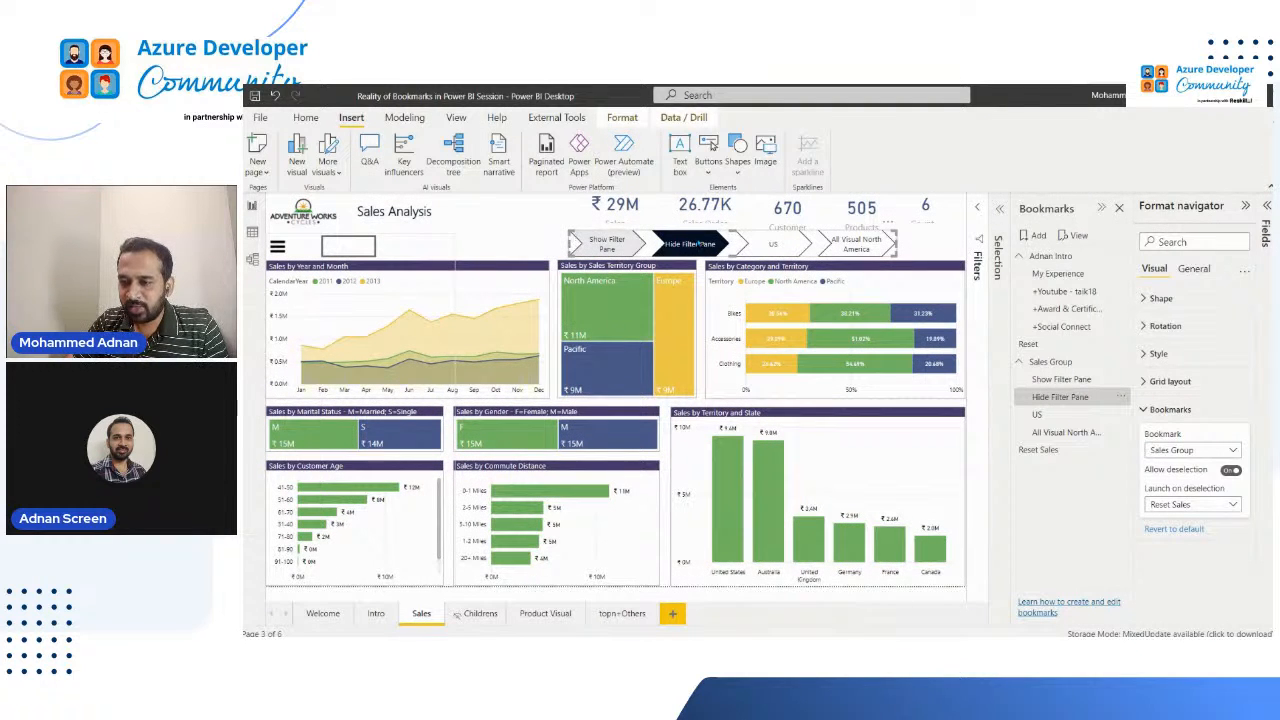
left_click(695, 262)
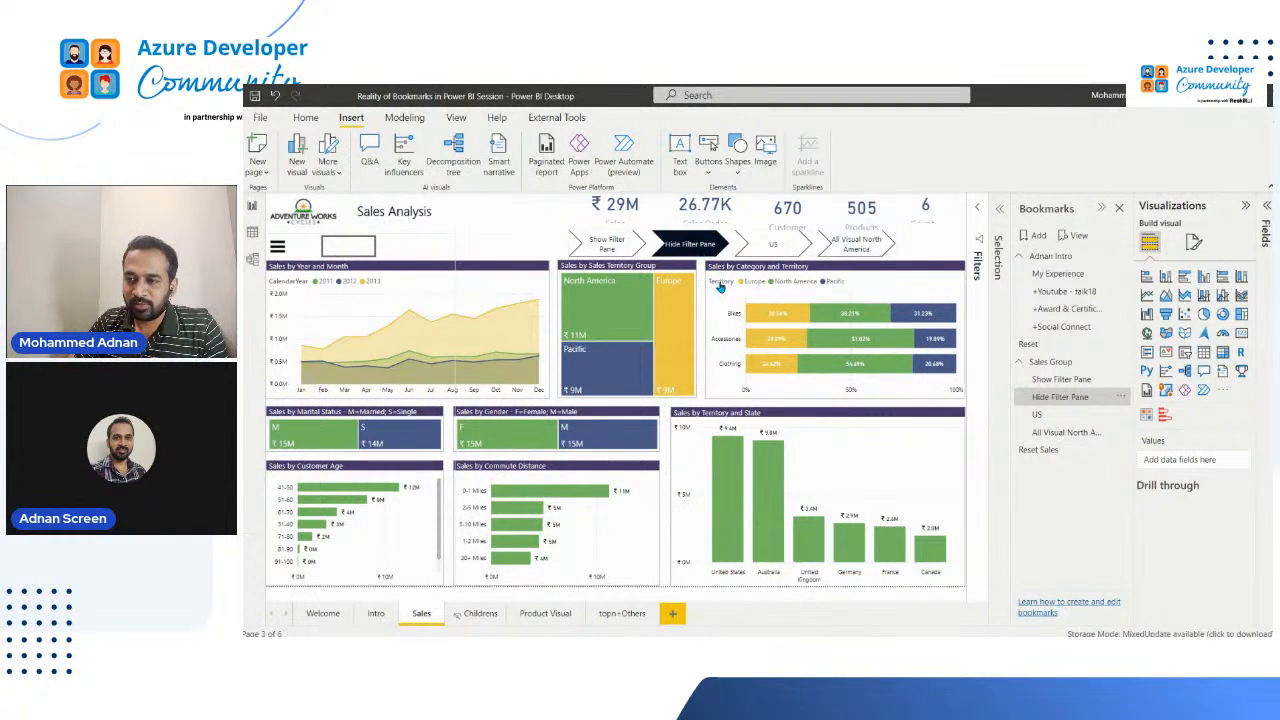
left_click(1040, 450)
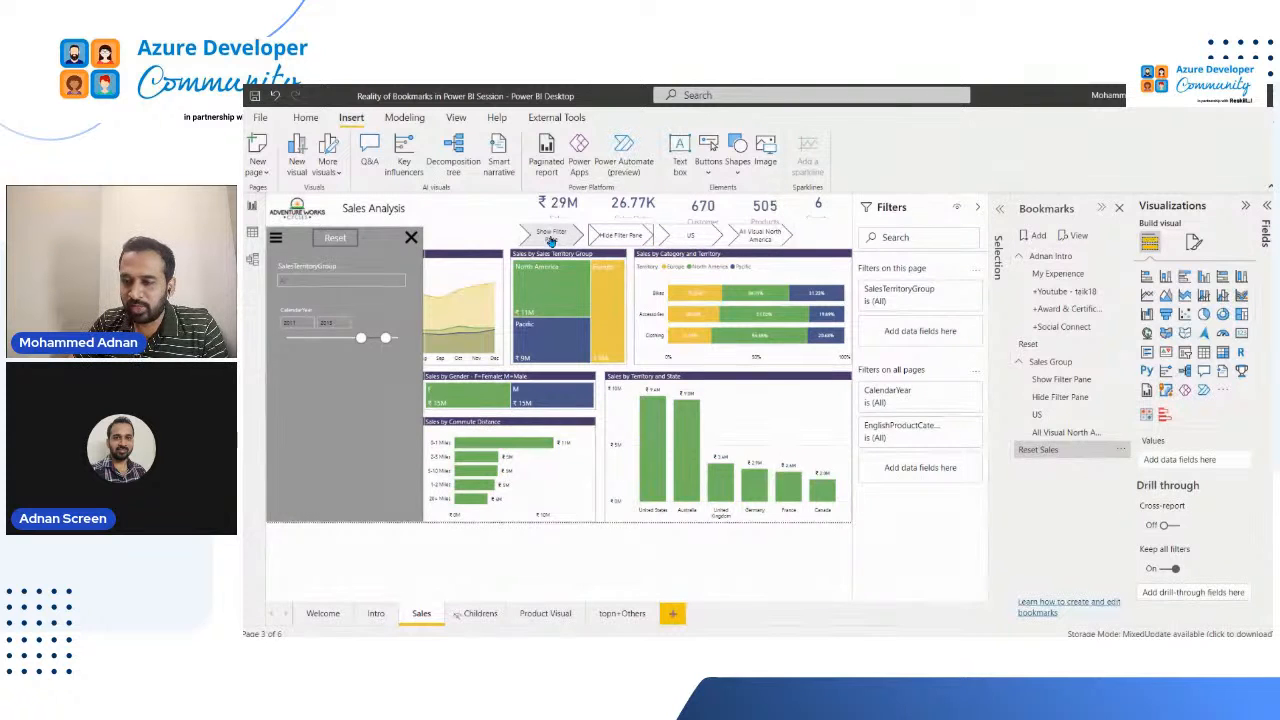
Step: Test the navigator by switching between Show Filter Pane, US and All Visual North America, ending on Show Filter Pane
left_click(550, 242)
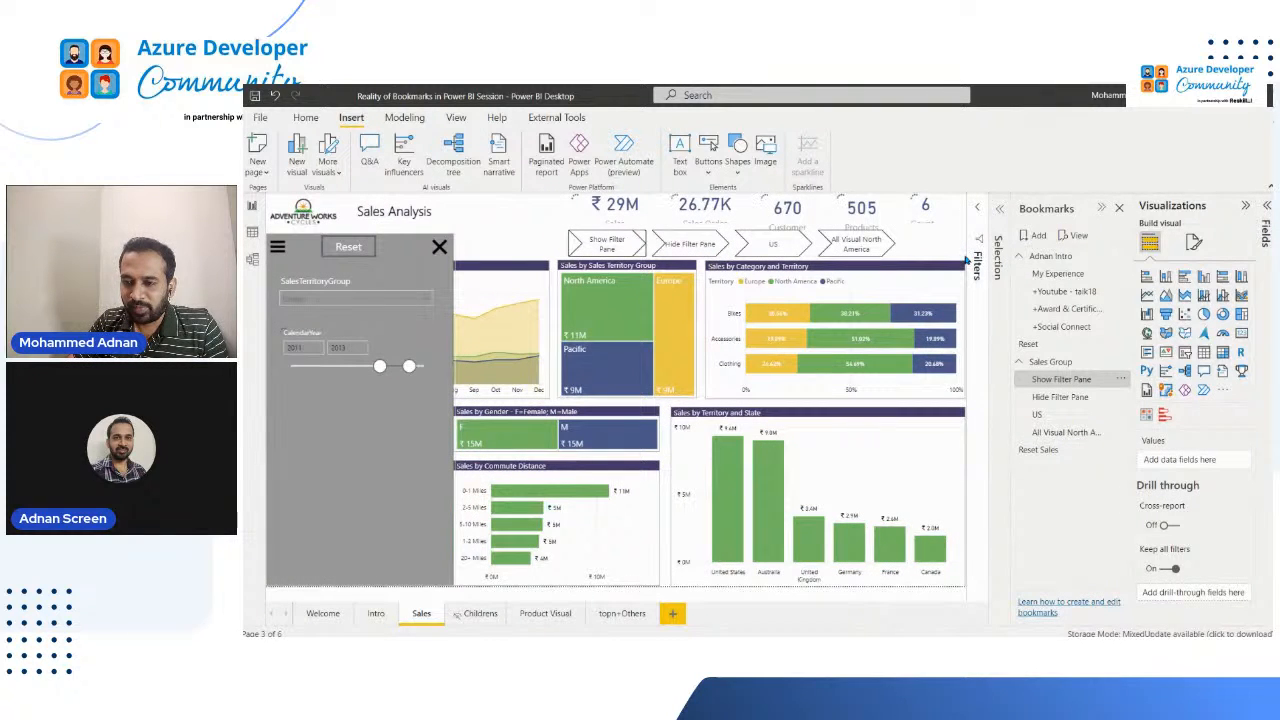
left_click(784, 248)
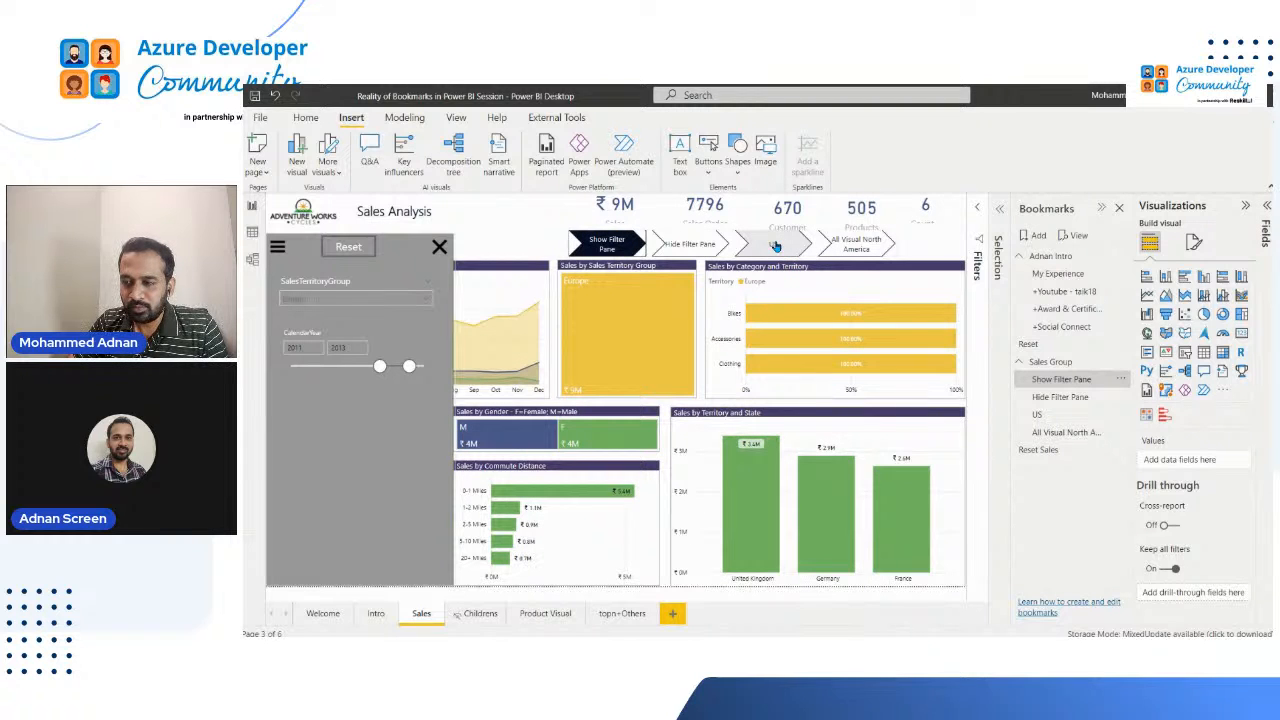
left_click(775, 246)
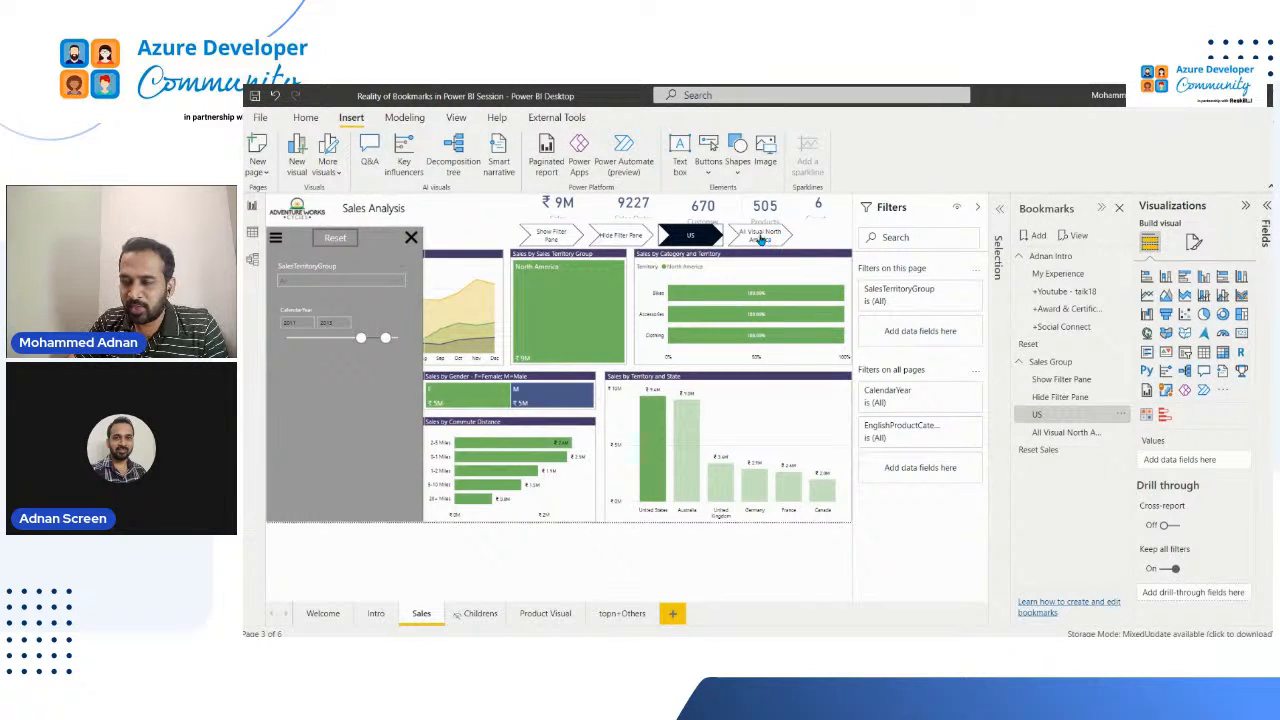
left_click(786, 241)
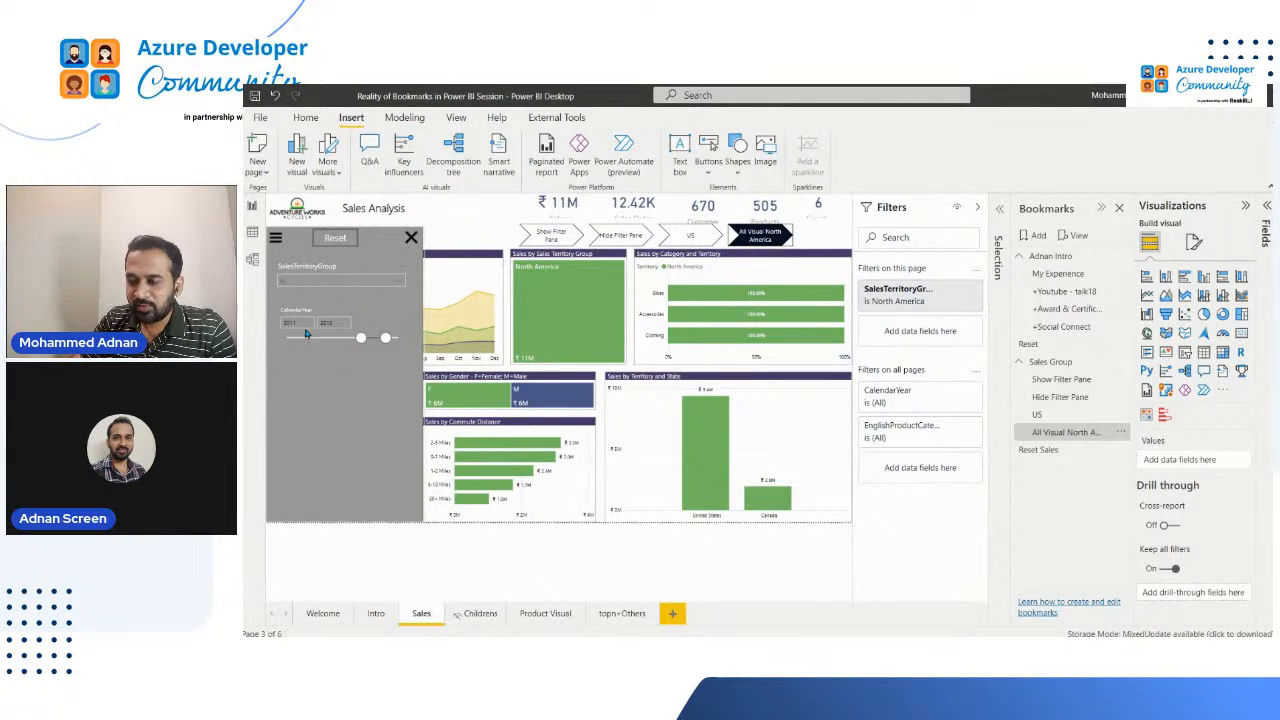
left_click(690, 238)
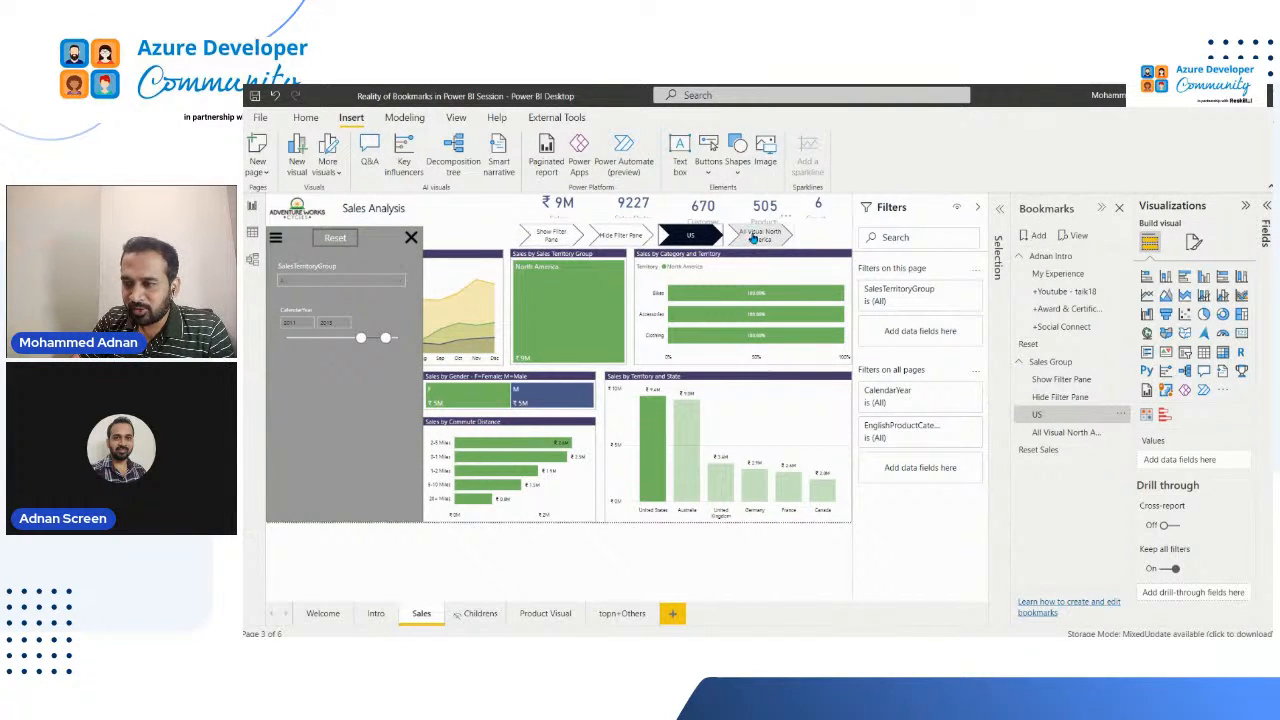
left_click(753, 238, "ctrl")
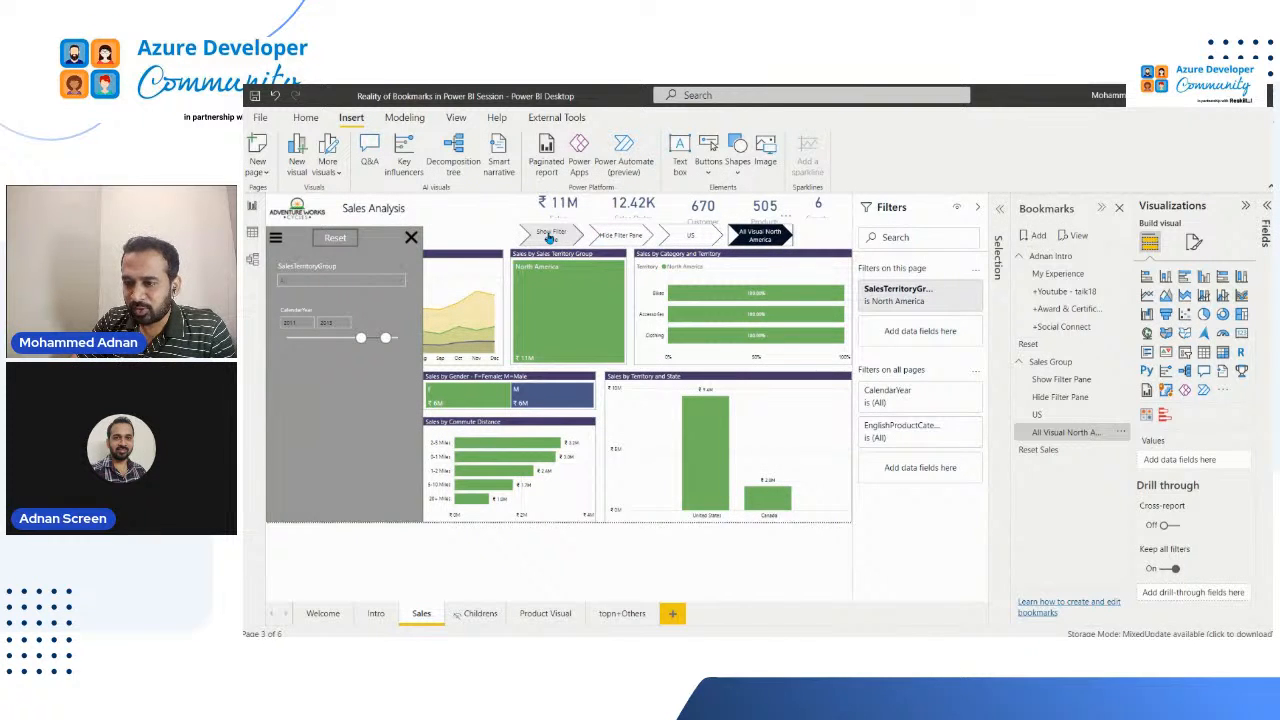
left_click(549, 238, "ctrl")
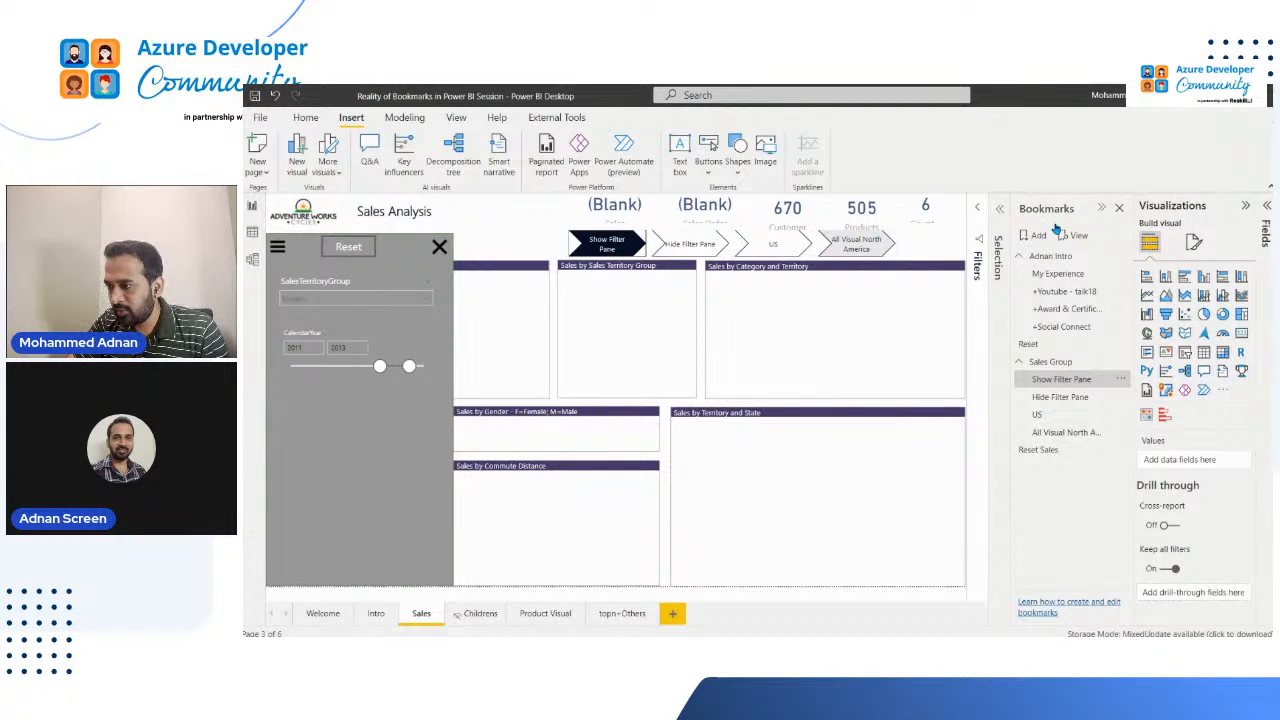
Step: Reopen the navigator's bookmark settings and test the US button with Reset Sales launched on deselection
left_click(1185, 414)
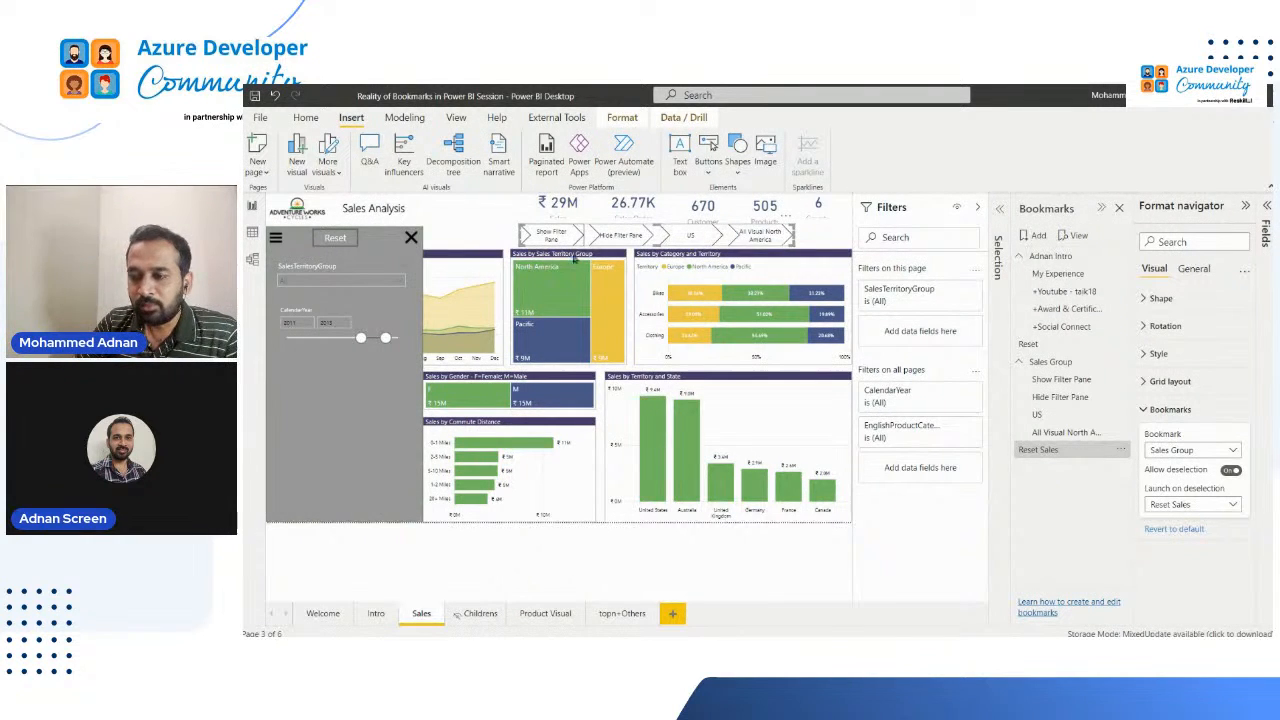
left_click(698, 234)
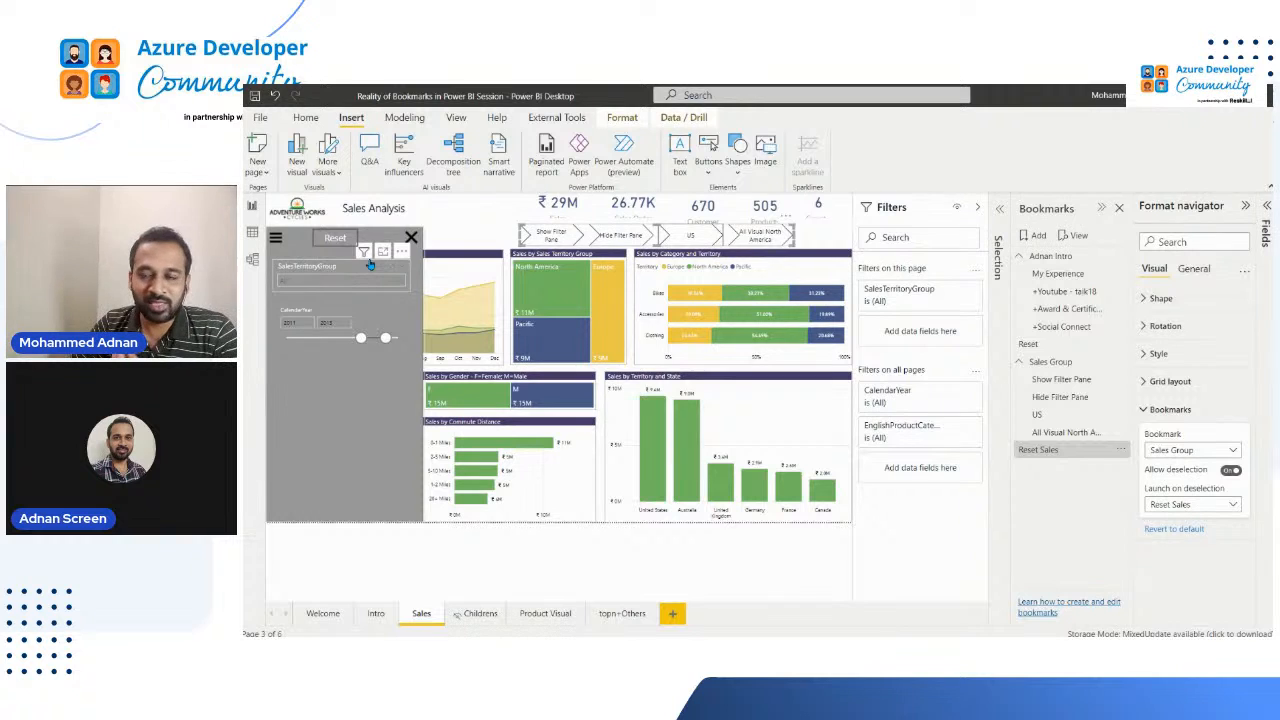
mouse_move(366, 247)
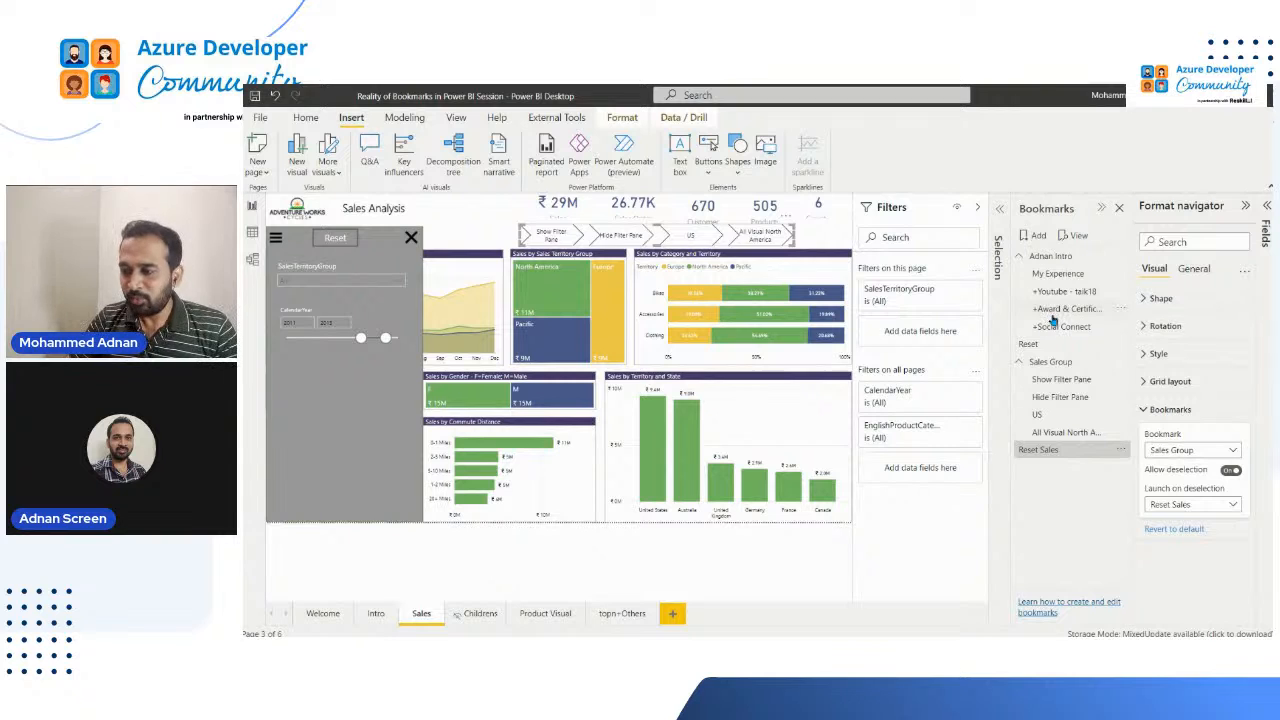
Step: Examine the available options for the YouTube bookmark in the intro group, and clear the navigator selection on the page
left_click(1122, 292)
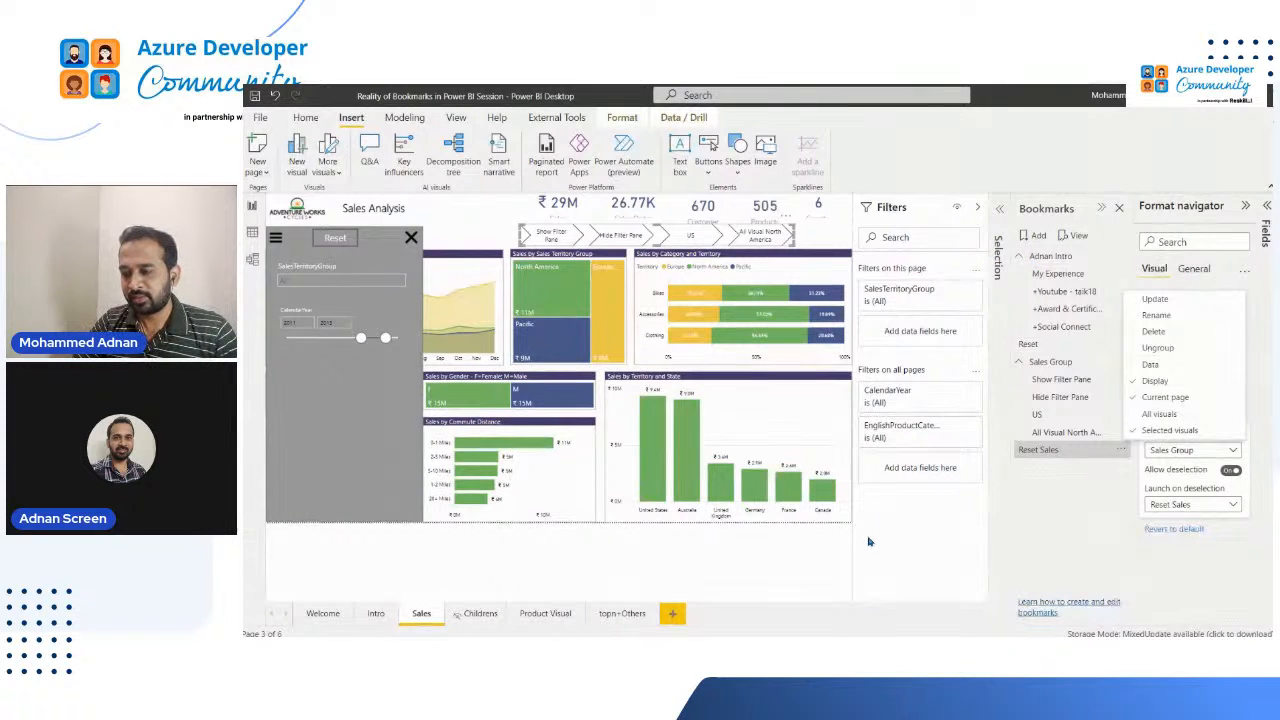
left_click(952, 521)
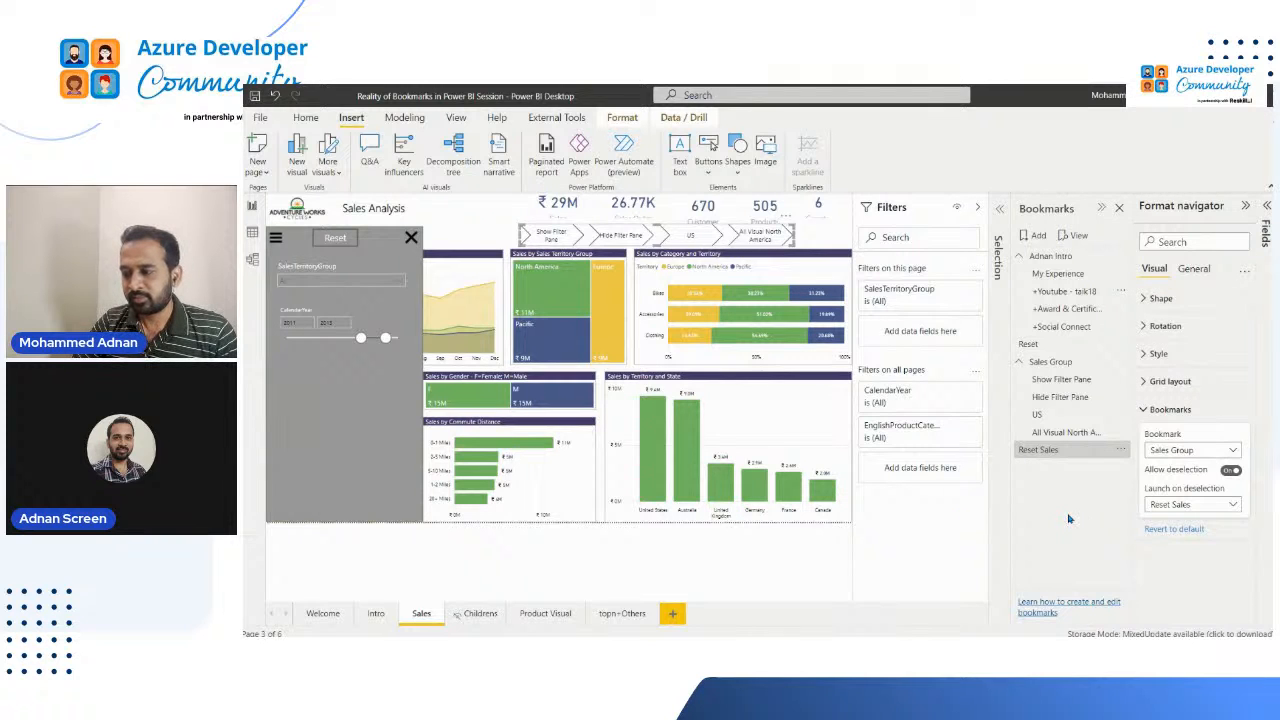
left_click(469, 225)
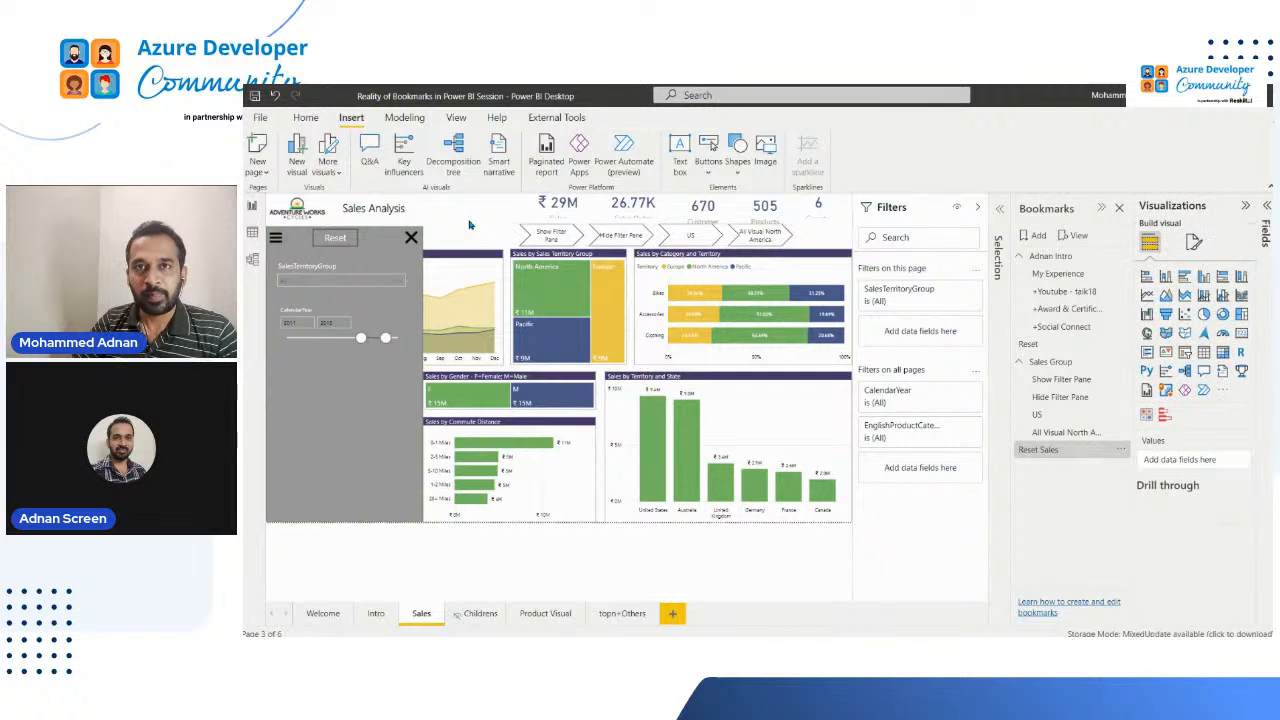